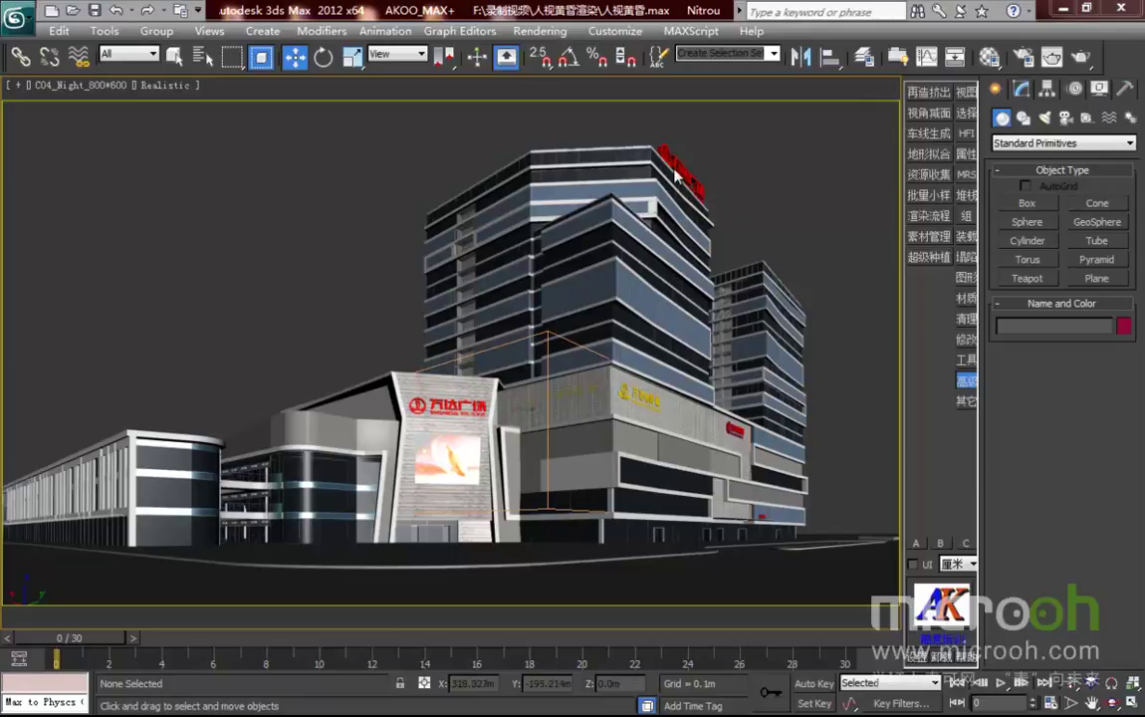
- Open the Environment settings and choose a Bitmap as the environment map type
{"action": "left_click", "coordinate": [540, 31]}
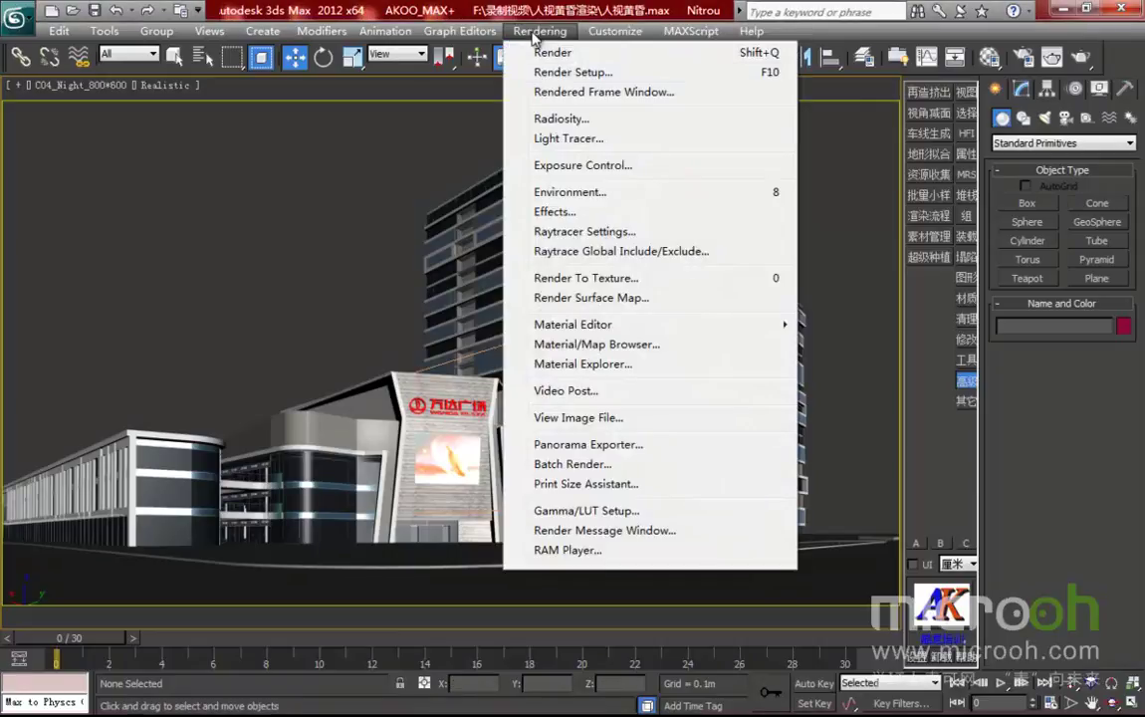
{"action": "left_click", "coordinate": [598, 202]}
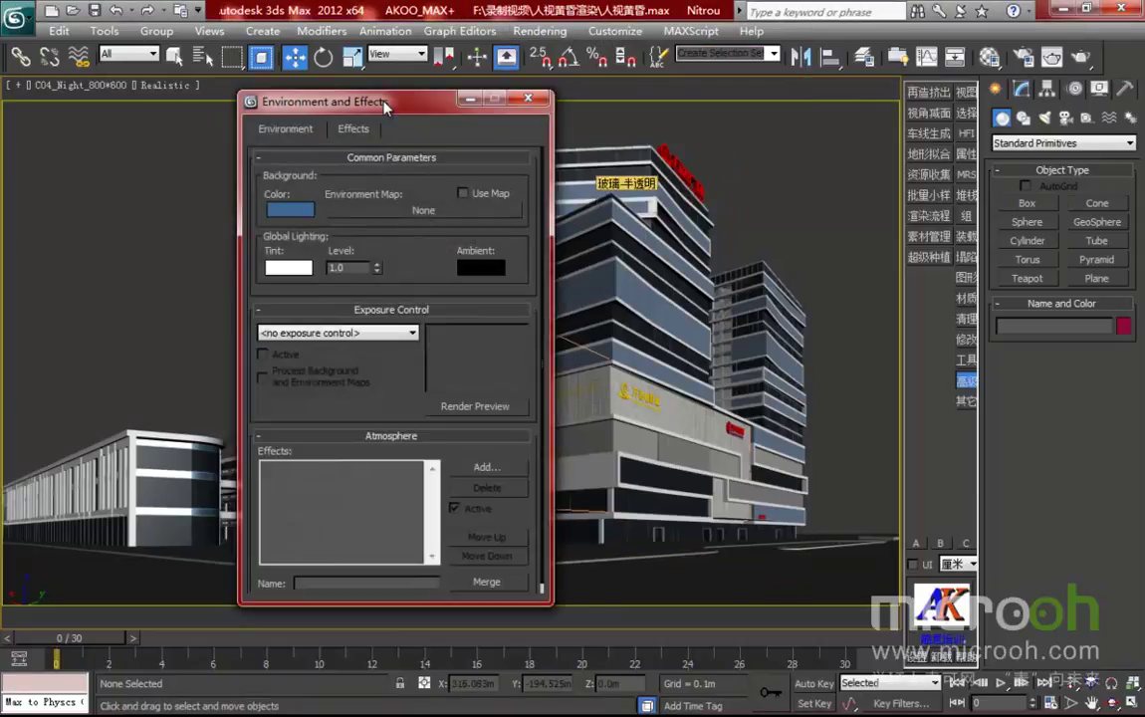
{"action": "left_click_drag", "start_coordinate": [317, 97], "coordinate": [286, 98]}
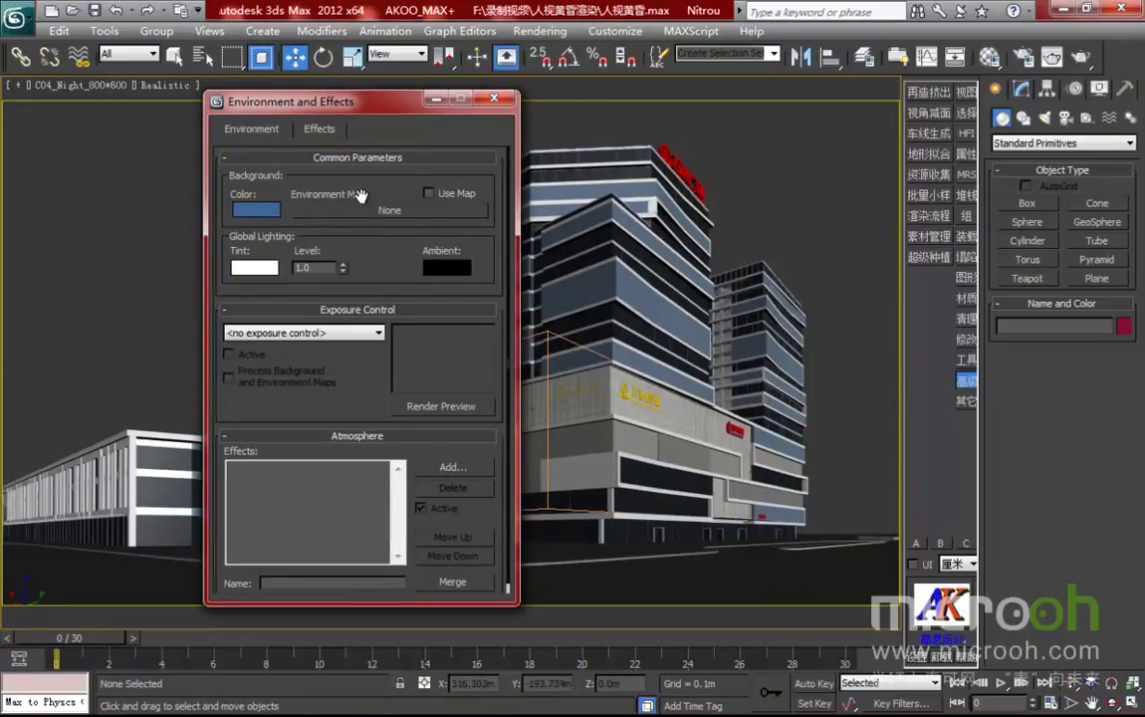
{"action": "left_click", "coordinate": [390, 210]}
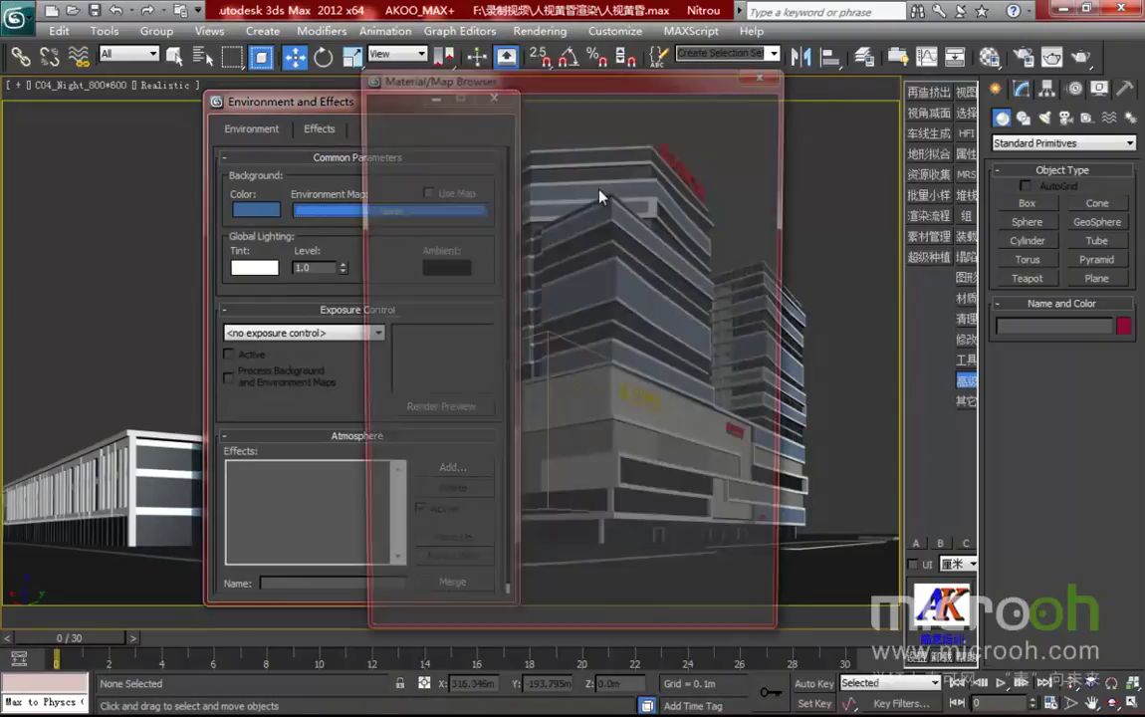
{"action": "left_click_drag", "start_coordinate": [549, 57], "coordinate": [695, 67]}
{"action": "double_click", "coordinate": [568, 148]}
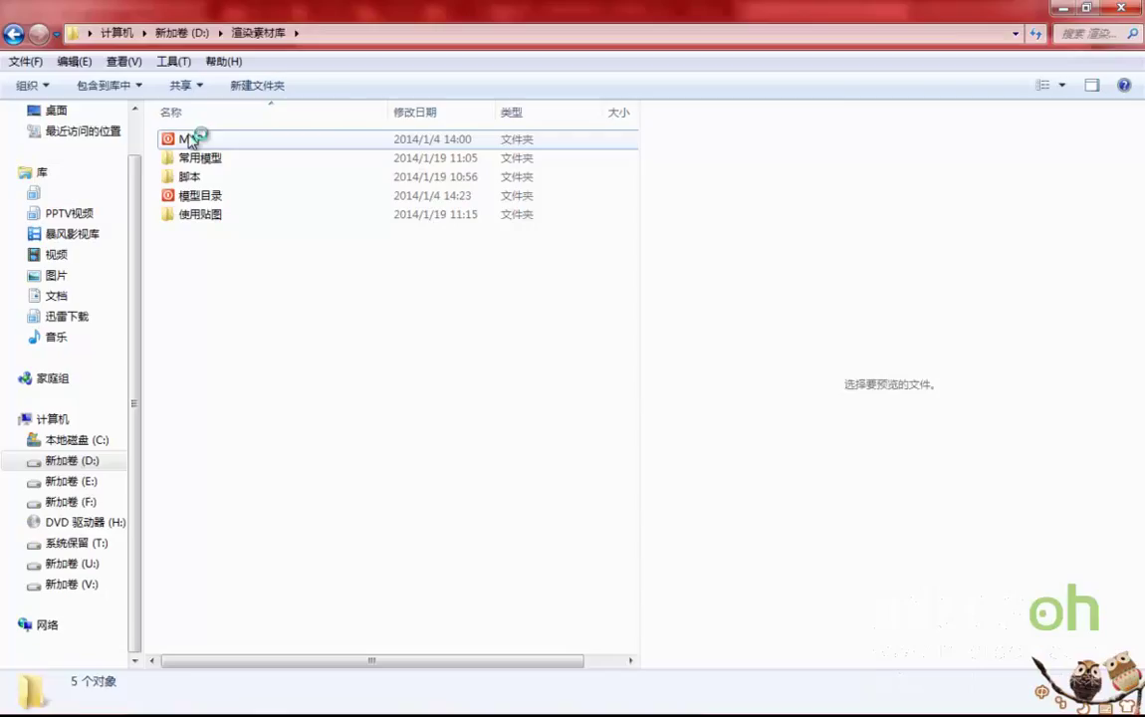
- Browse for the bitmap in D:\渲染素材库\MAP and open its SKY folder
{"action": "double_click", "coordinate": [185, 137]}
{"action": "left_click", "coordinate": [361, 35]}
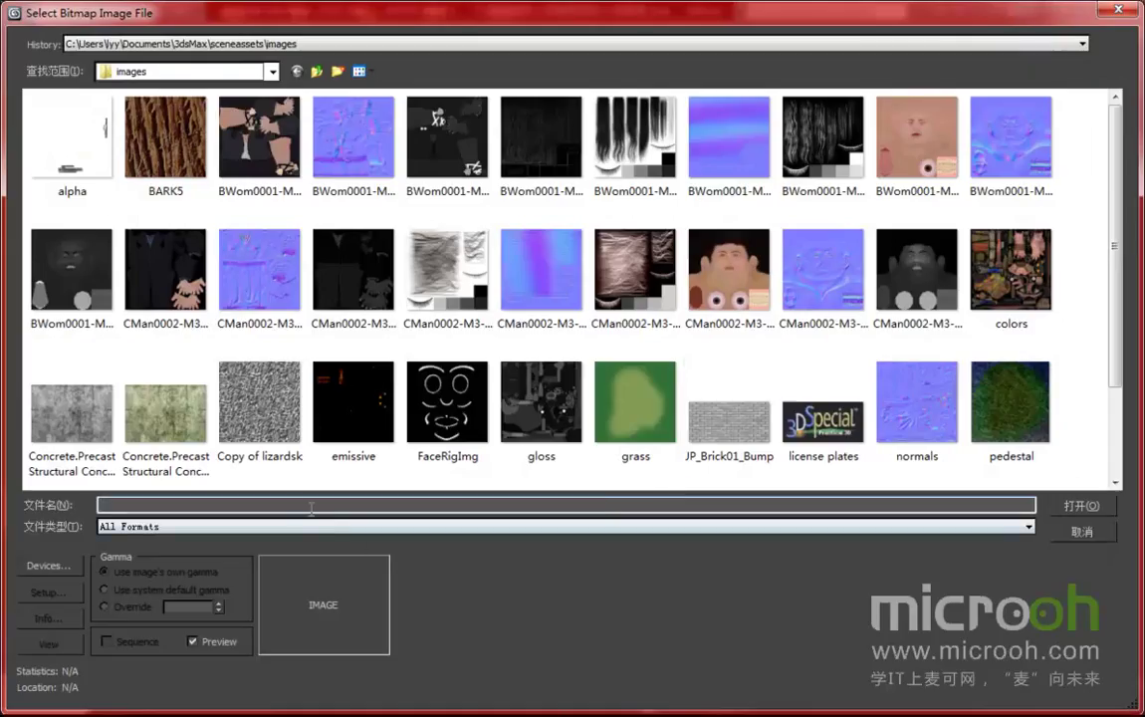
{"action": "type", "text": "D:\\渲染素材库\\MAP"}
{"action": "key", "text": "Return"}
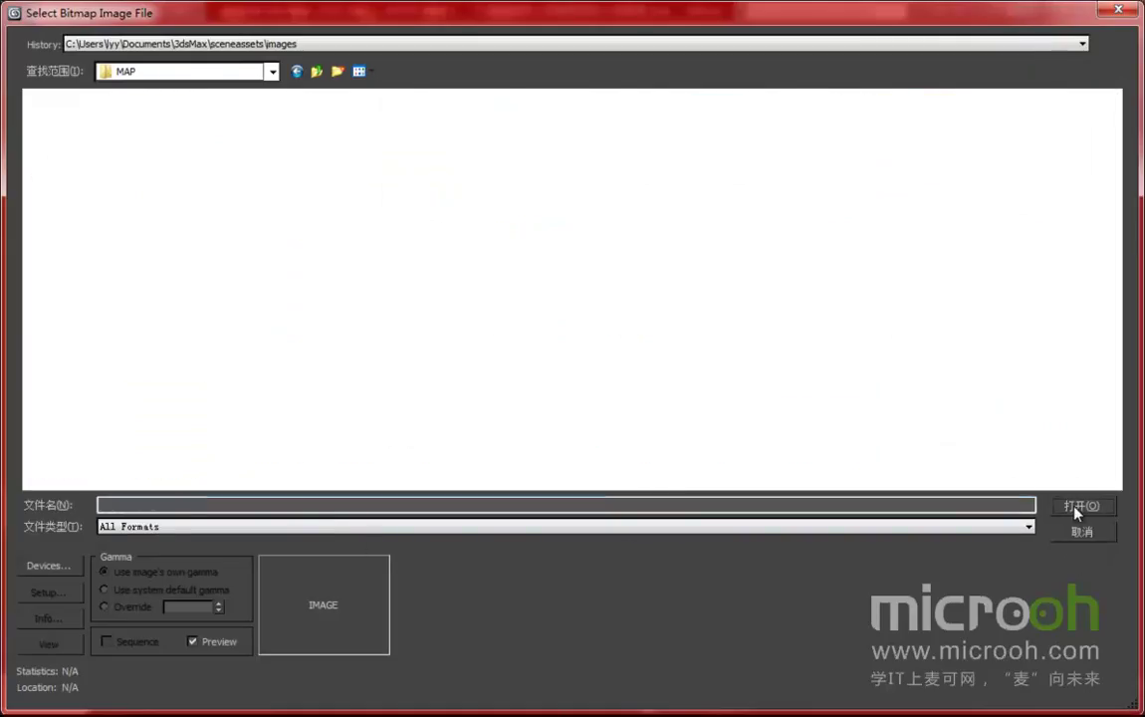
{"action": "double_click", "coordinate": [261, 301]}
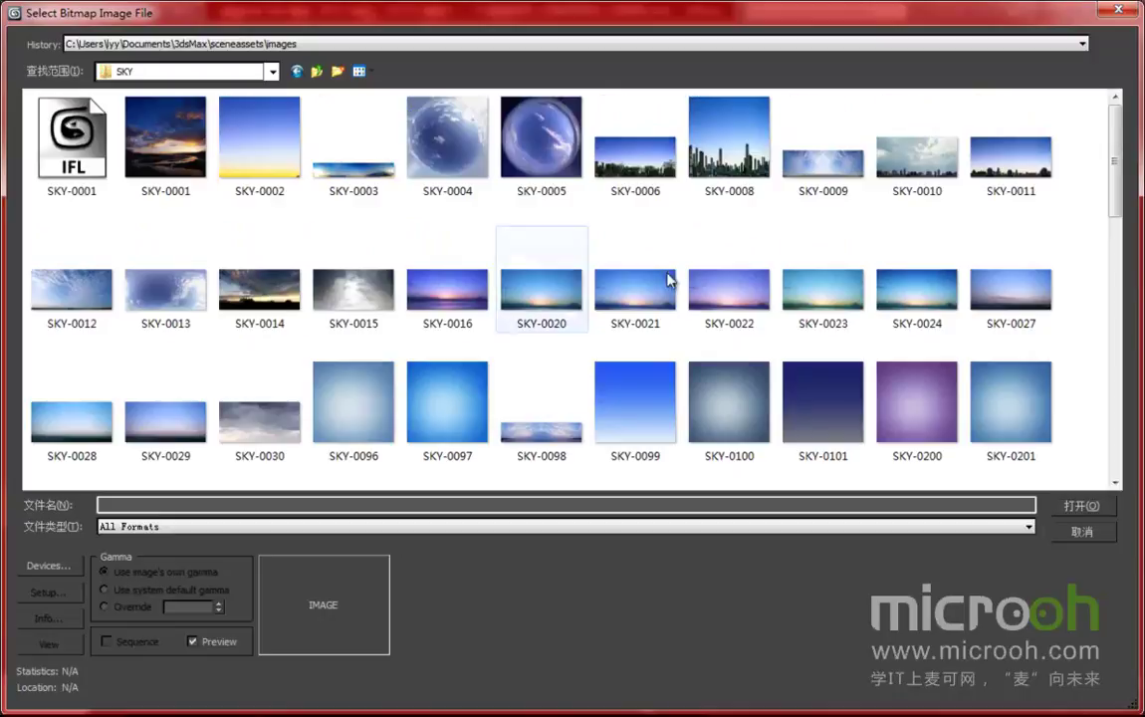
- Preview the Sky-2369 image at a larger size and load it as the environment map
{"action": "scroll", "coordinate": [1124, 200], "scroll_direction": "down", "scroll_amount": 3}
{"action": "left_click_drag", "start_coordinate": [1123, 199], "coordinate": [1118, 251]}
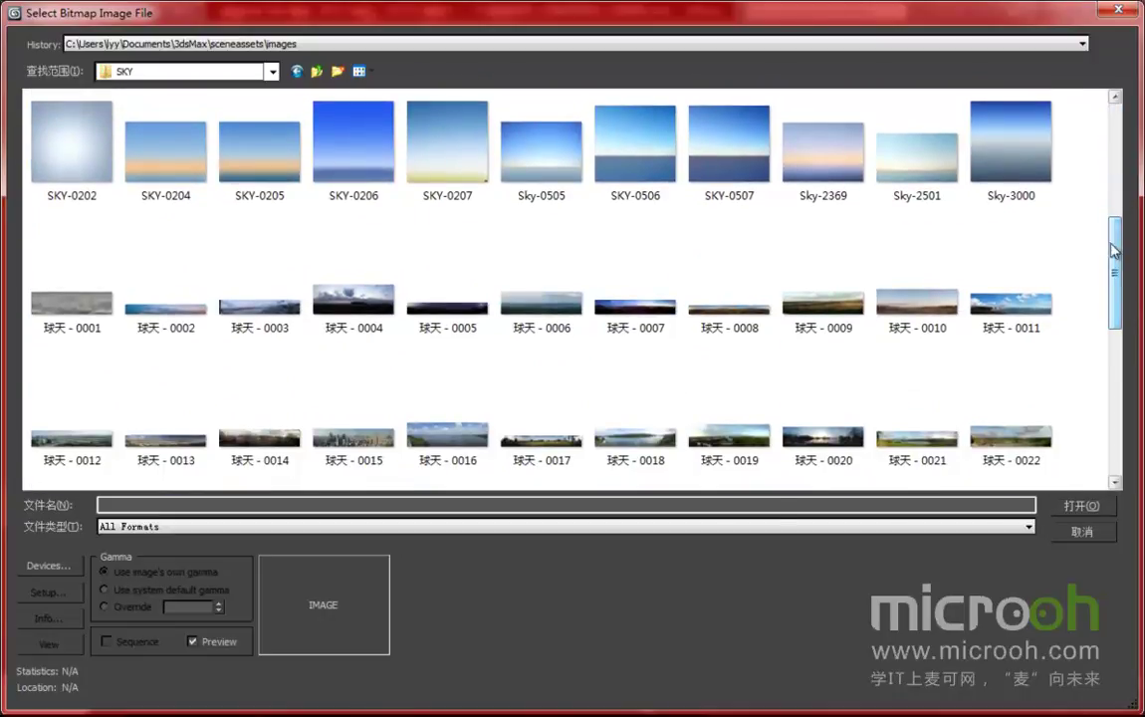
{"action": "left_click", "coordinate": [833, 172]}
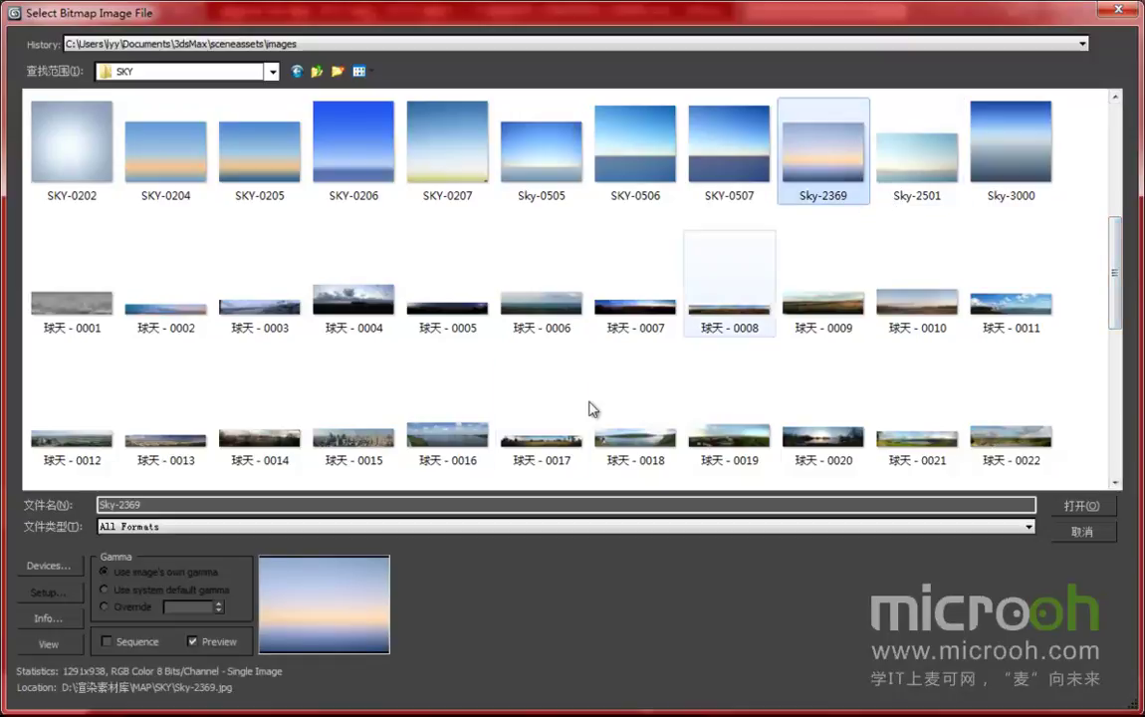
{"action": "left_click", "coordinate": [48, 644]}
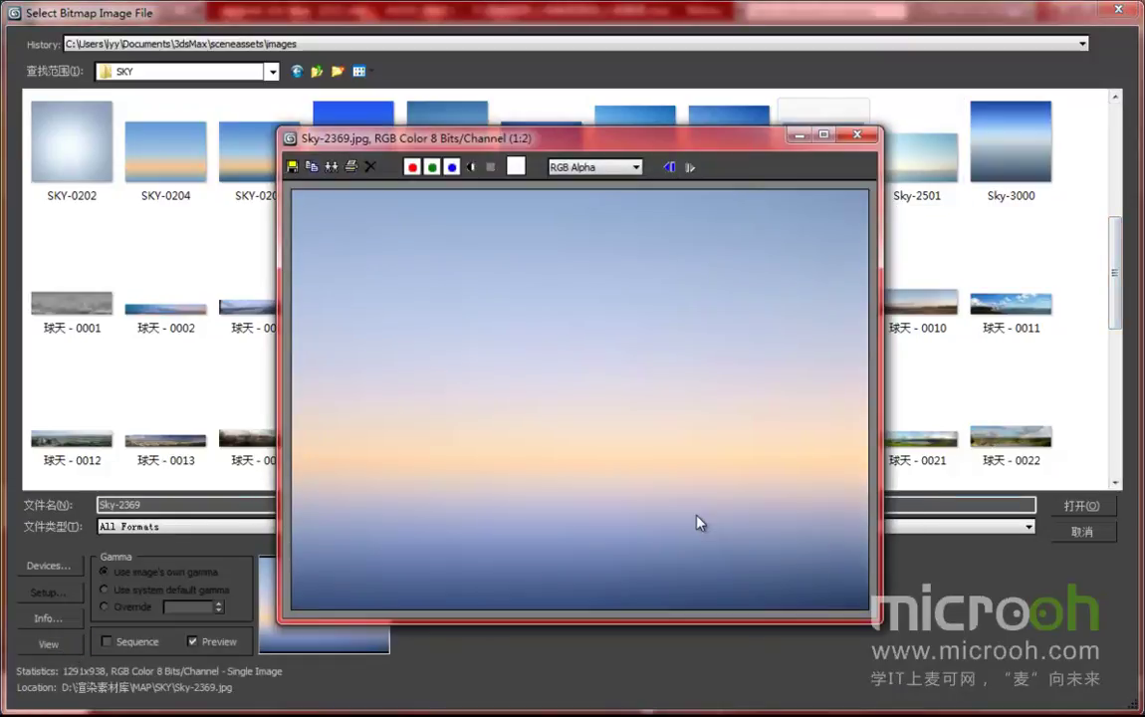
{"action": "left_click_drag", "start_coordinate": [672, 150], "coordinate": [648, 140]}
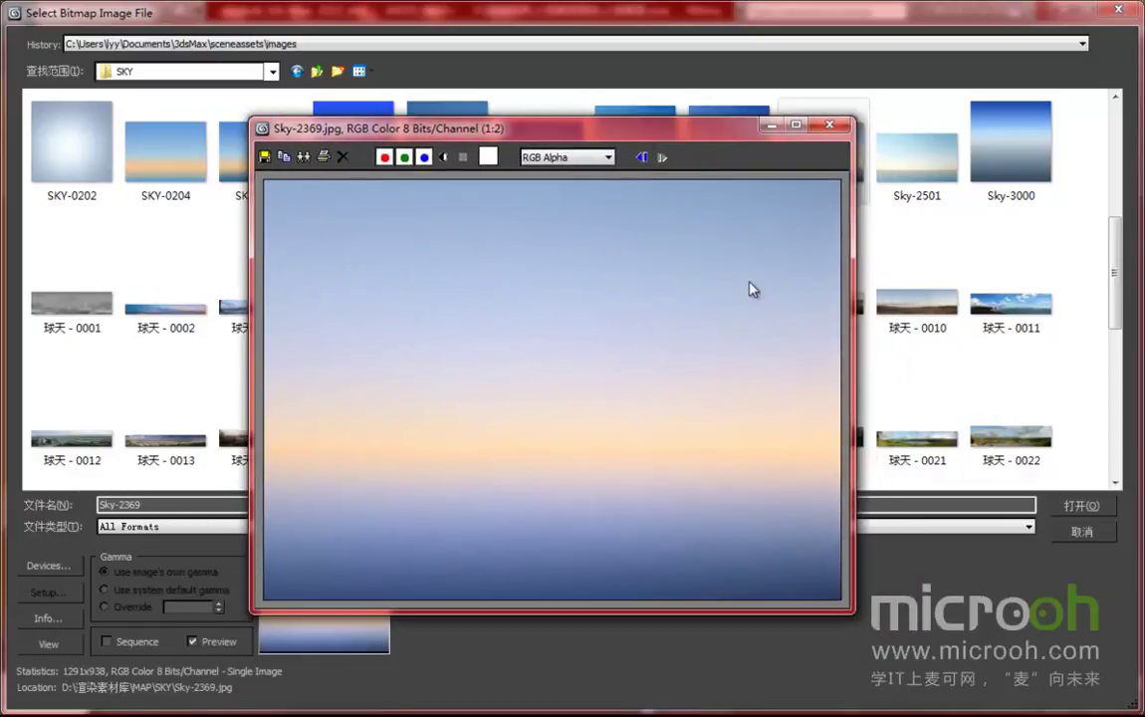
{"action": "left_click_drag", "start_coordinate": [854, 610], "coordinate": [917, 647]}
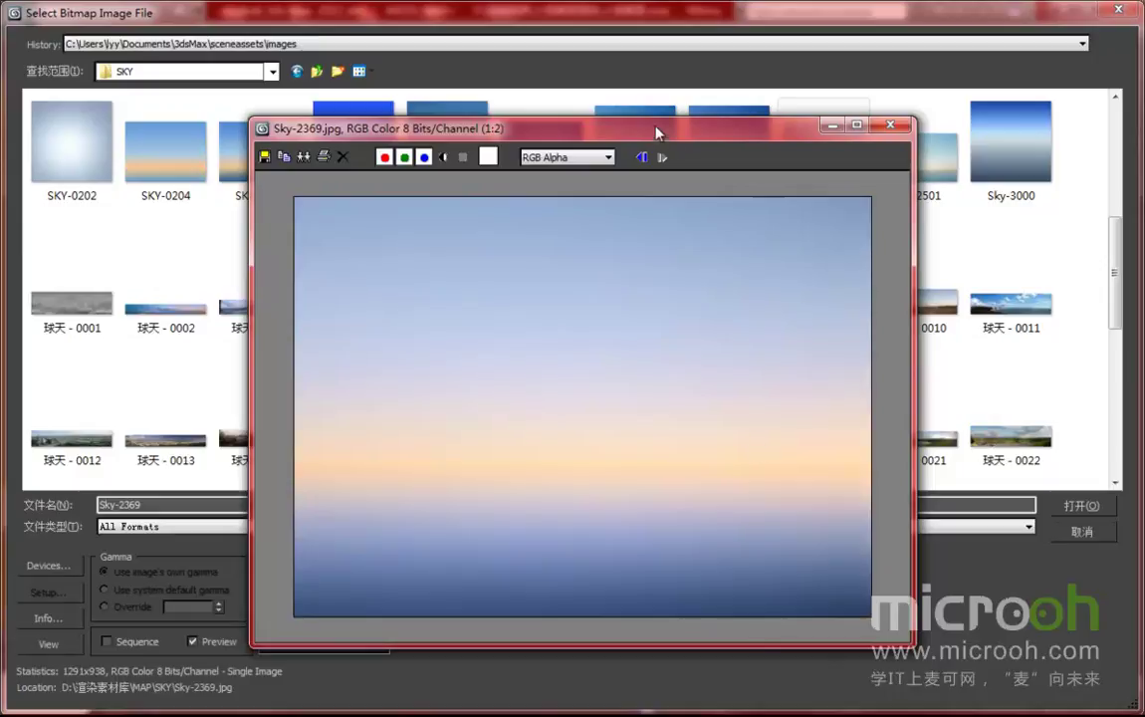
{"action": "left_click_drag", "start_coordinate": [658, 132], "coordinate": [582, 133]}
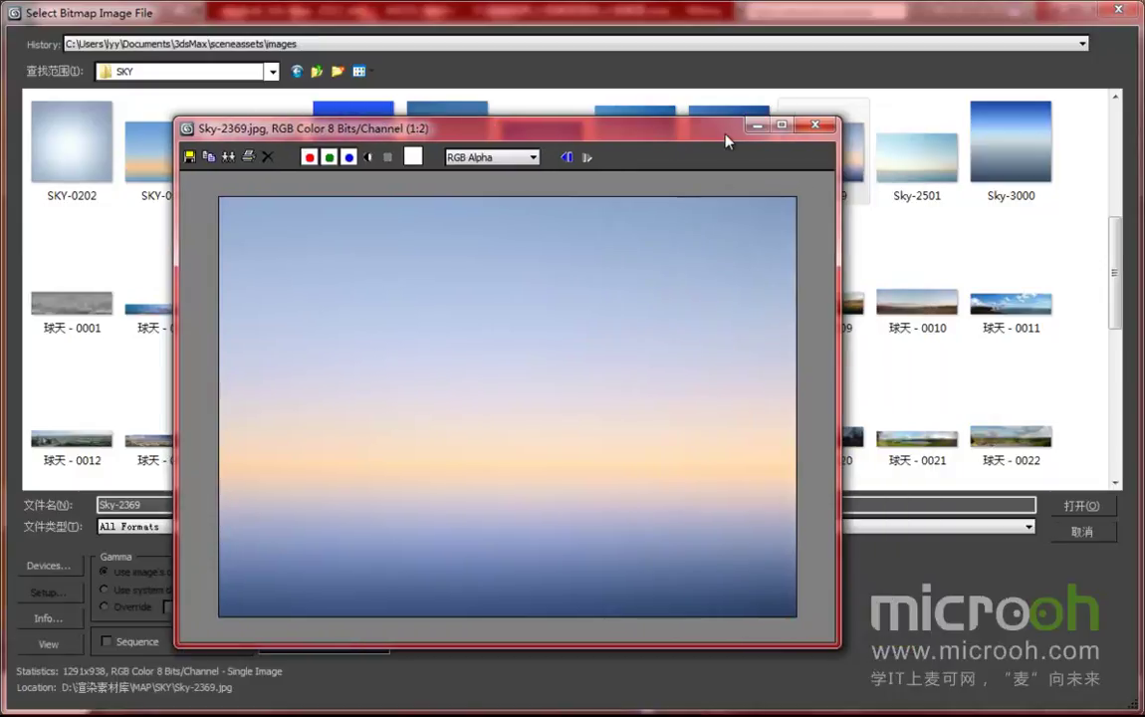
{"action": "left_click", "coordinate": [826, 129]}
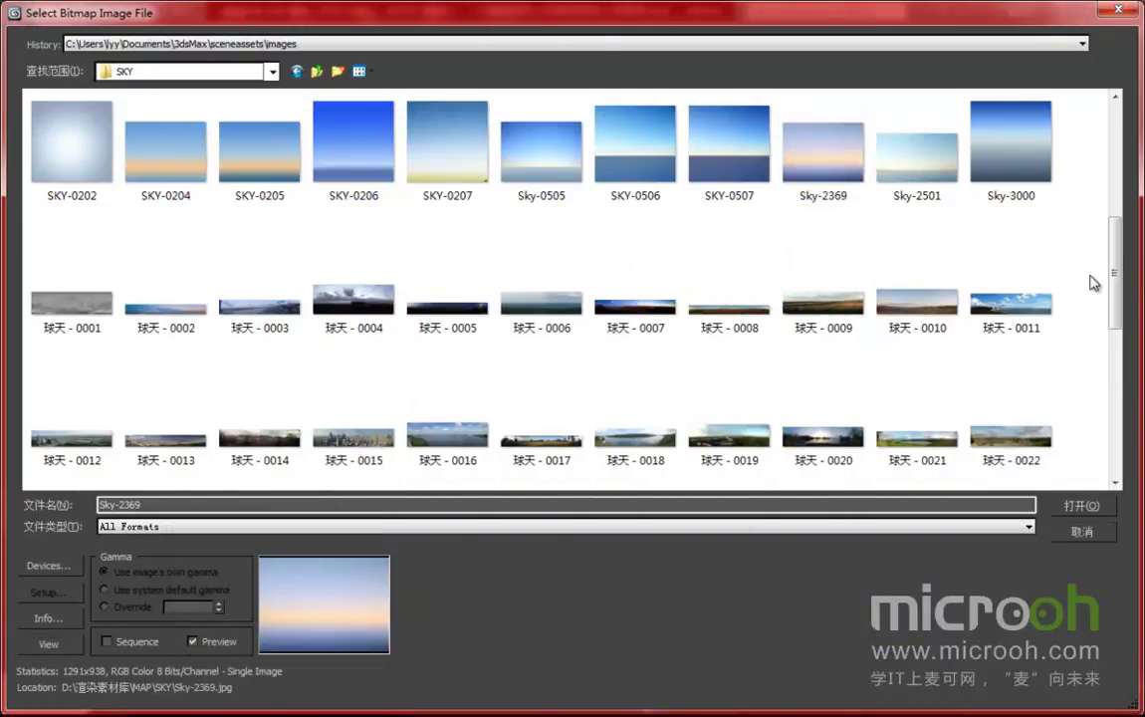
{"action": "left_click_drag", "start_coordinate": [1117, 274], "coordinate": [1115, 215]}
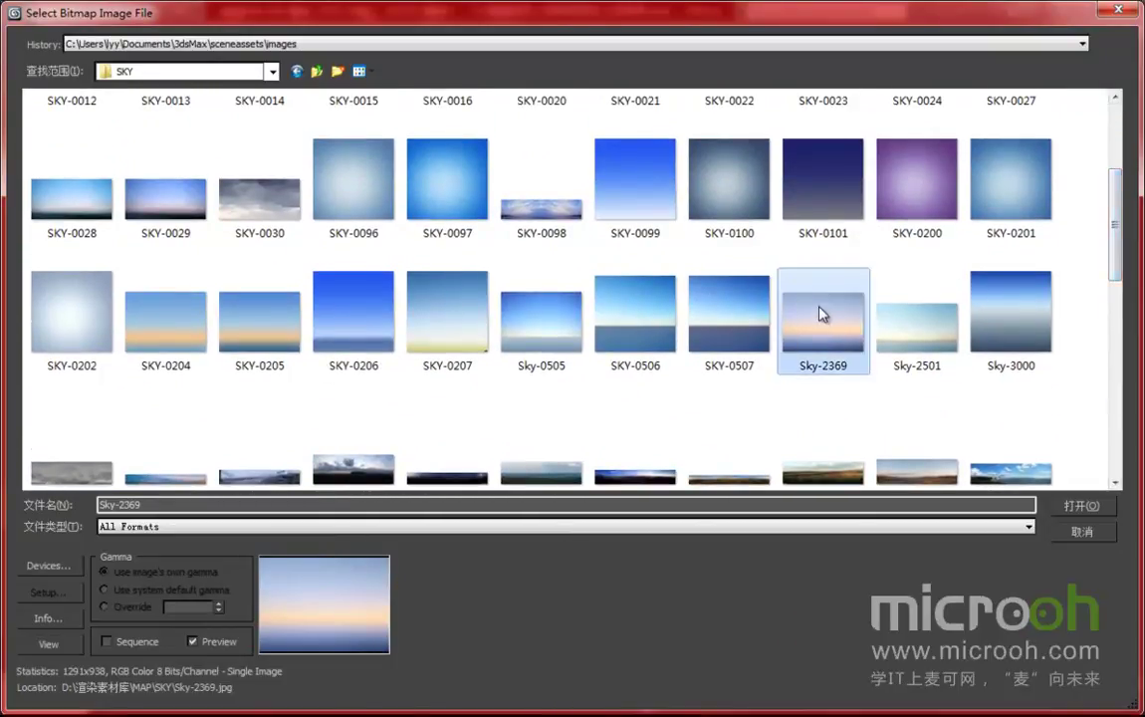
{"action": "left_click", "coordinate": [1079, 506]}
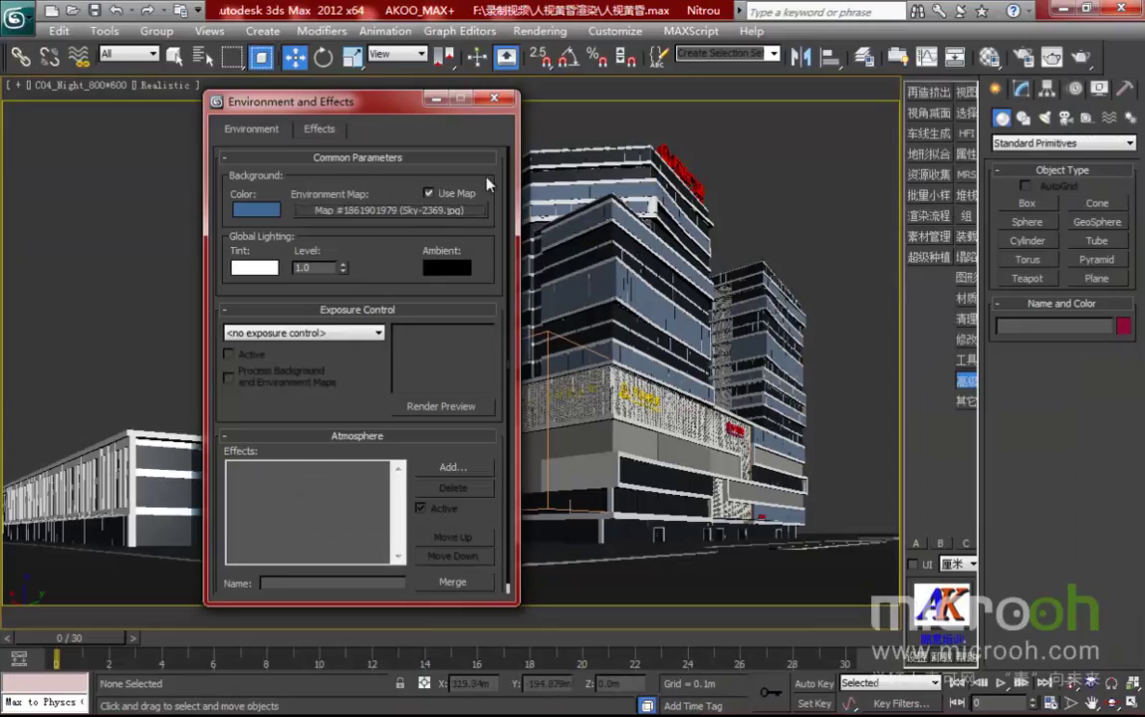
- Open the Material Editor beside the Environment settings and reset its material slots
{"action": "left_click_drag", "start_coordinate": [390, 104], "coordinate": [288, 107]}
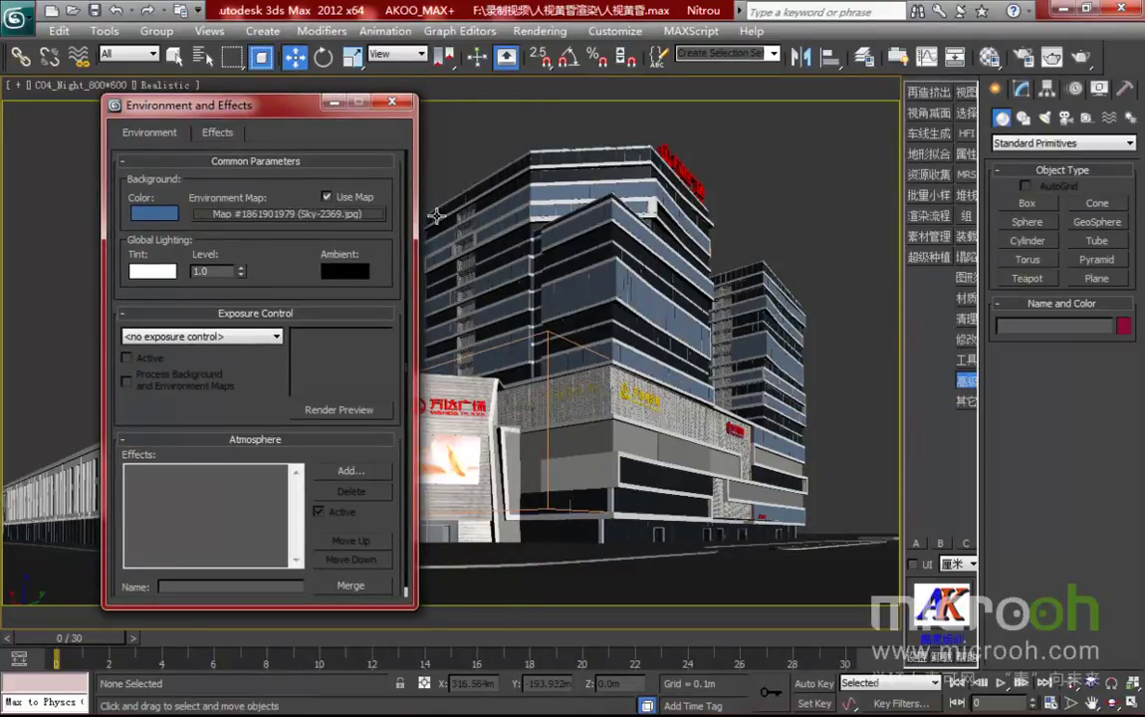
{"action": "left_click", "coordinate": [989, 56]}
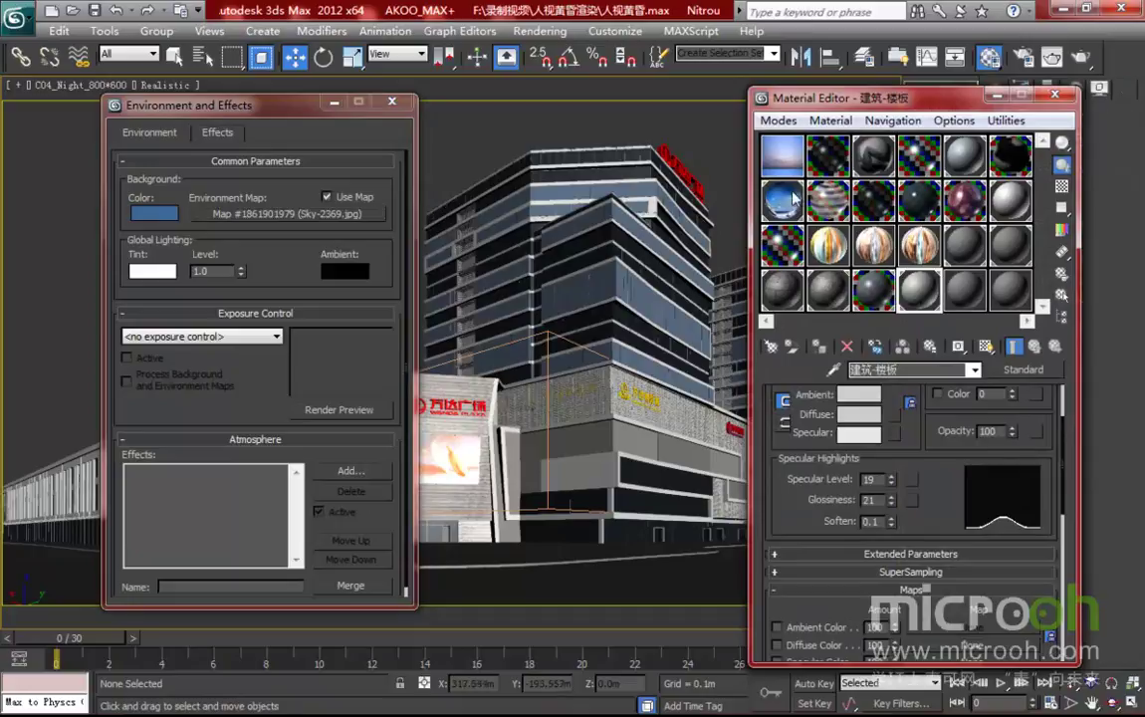
{"action": "left_click", "coordinate": [1005, 119]}
{"action": "left_click", "coordinate": [1003, 228]}
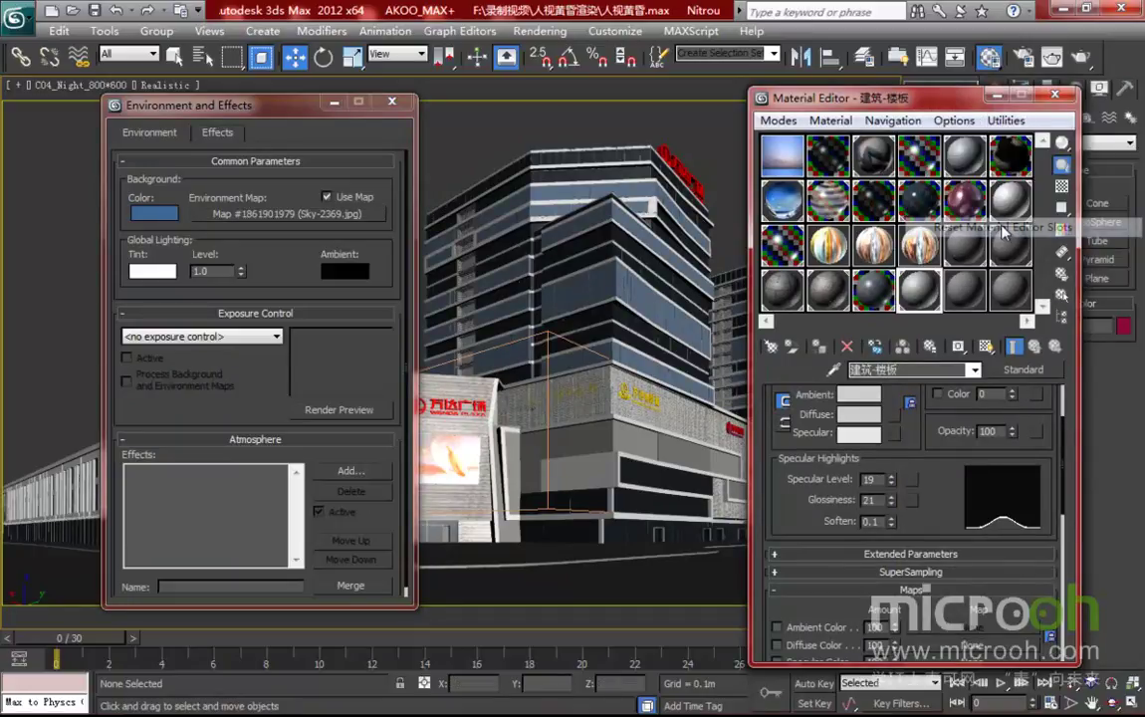
- Place the Sky-2369 environment map in the first Material Editor slot as an Instance and close the Environment settings
{"action": "left_click_drag", "start_coordinate": [825, 100], "coordinate": [707, 79]}
{"action": "left_click_drag", "start_coordinate": [279, 215], "coordinate": [665, 134]}
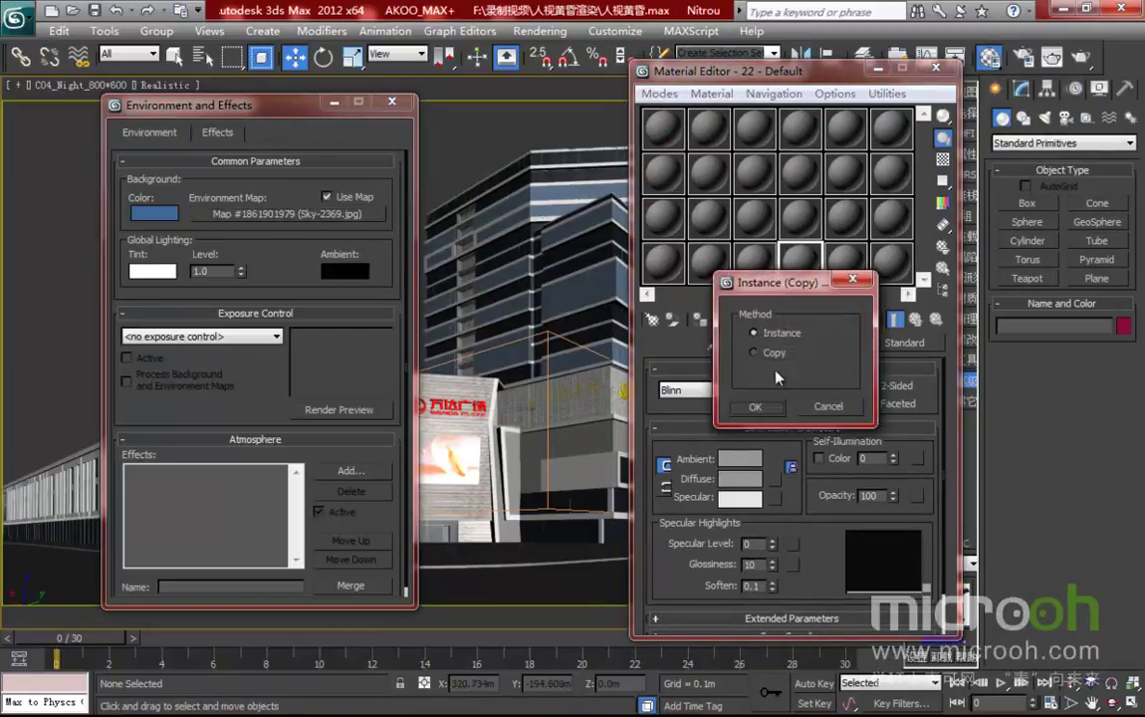
{"action": "left_click", "coordinate": [767, 410]}
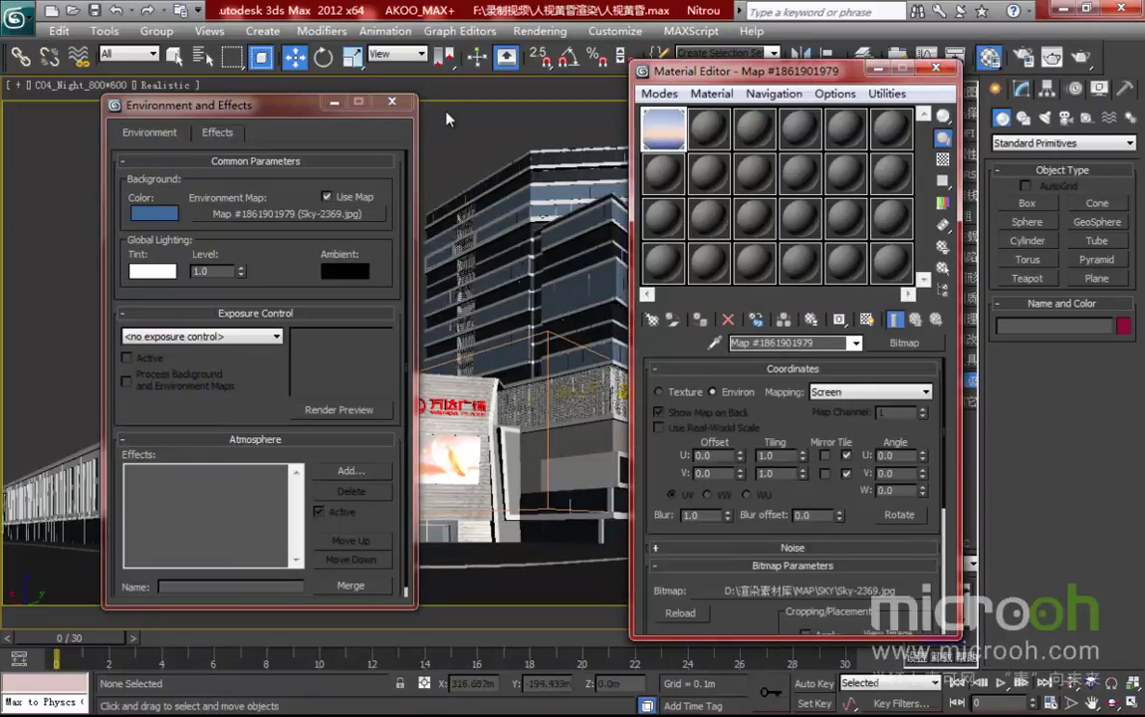
{"action": "left_click", "coordinate": [392, 101]}
- Set the viewport background to use the environment background and show it in the C04_Night camera view
{"action": "left_click_drag", "start_coordinate": [680, 77], "coordinate": [899, 85]}
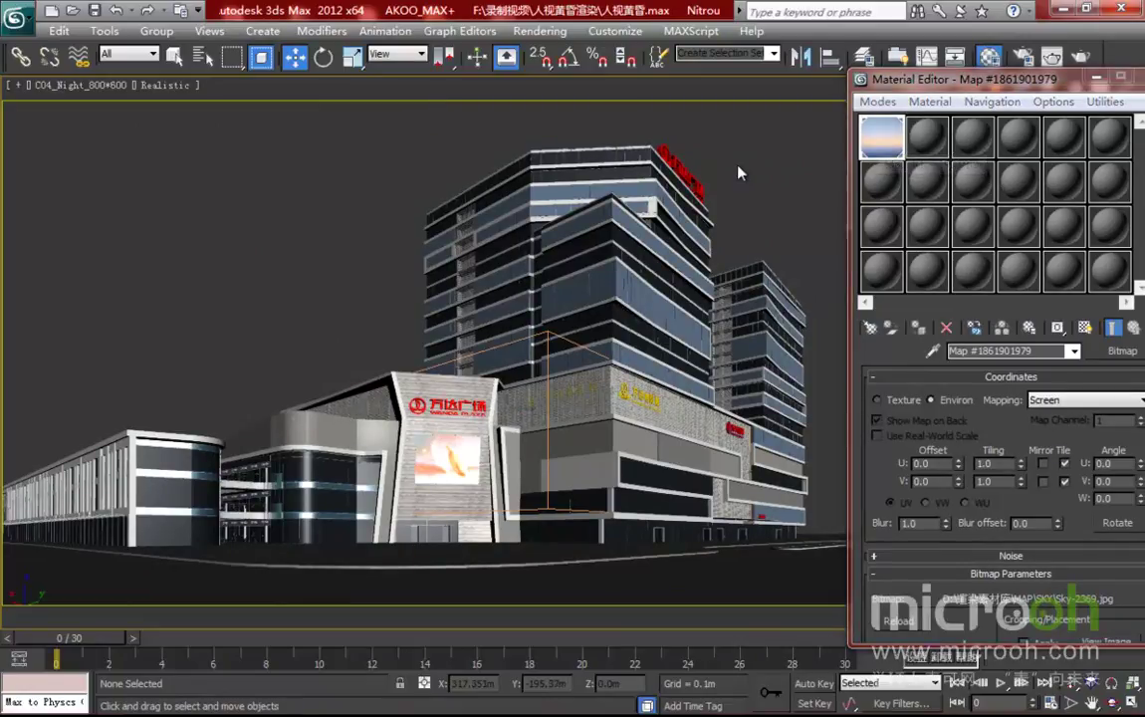
{"action": "key", "text": "alt+b"}
{"action": "left_click_drag", "start_coordinate": [430, 164], "coordinate": [462, 151]}
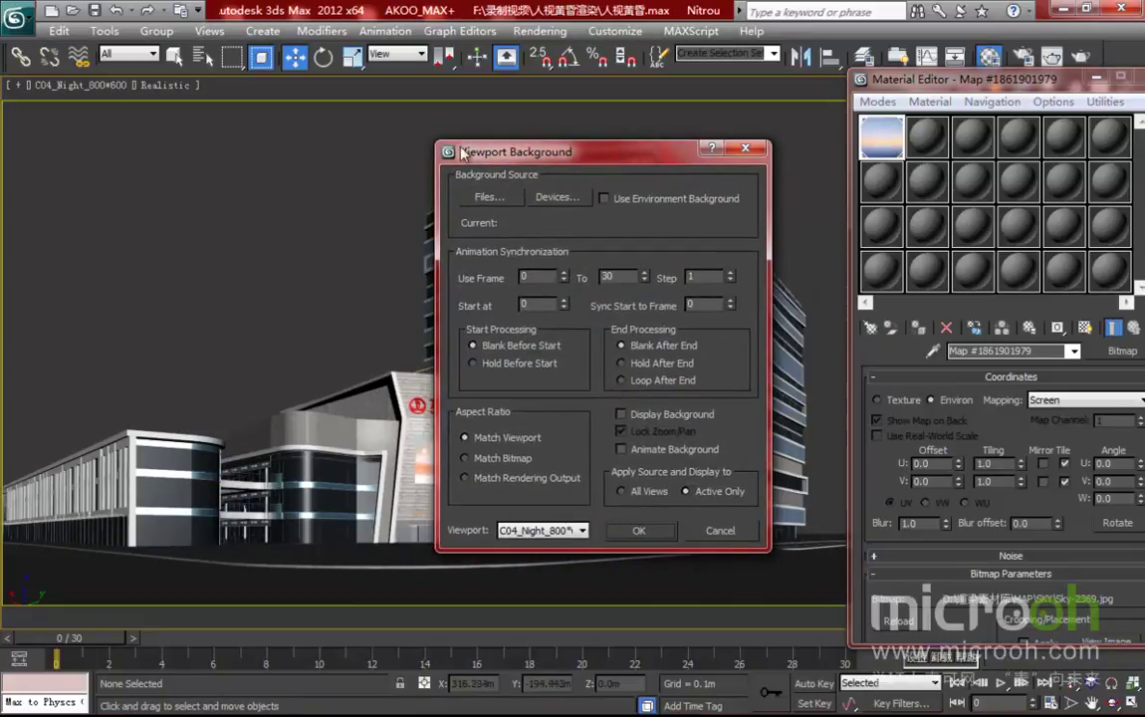
{"action": "left_click", "coordinate": [603, 198]}
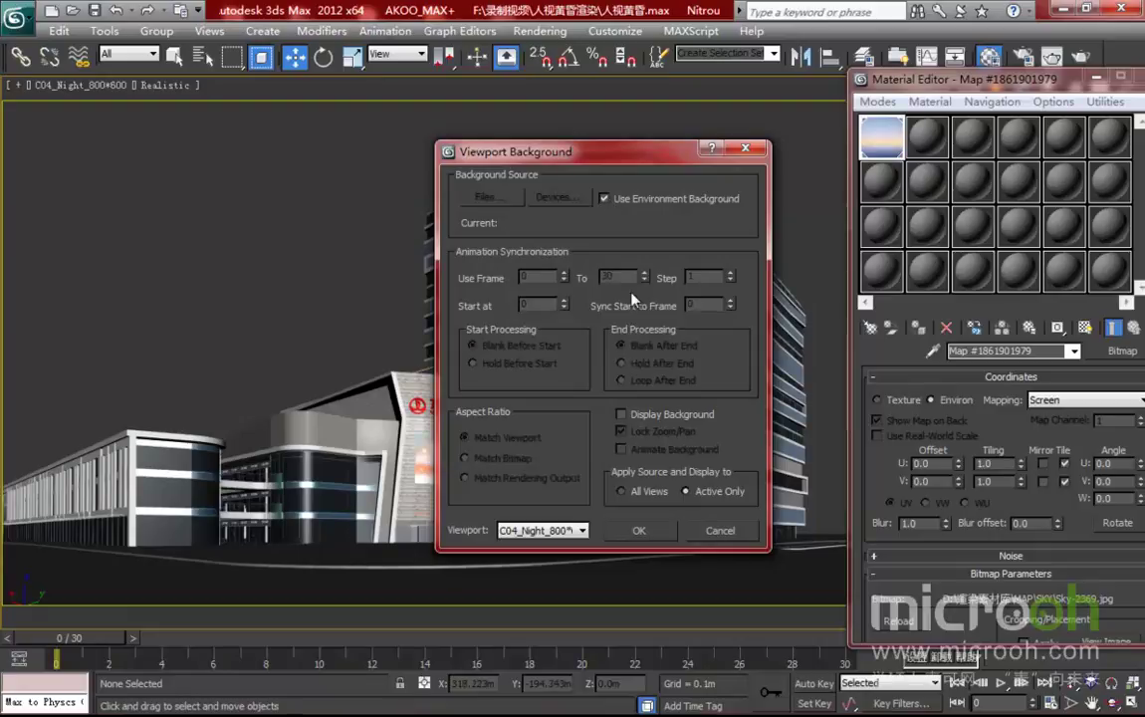
{"action": "left_click", "coordinate": [638, 530]}
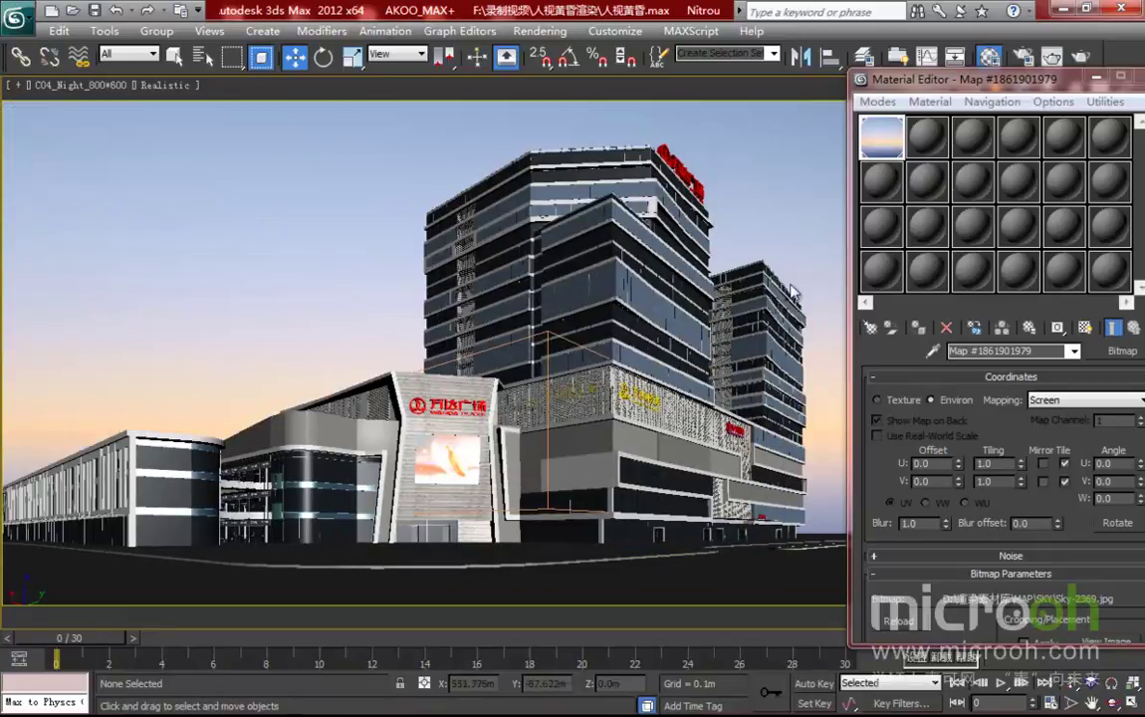
- Apply cropping to the Sky-2369 bitmap and cut off its lower strip, leaving a crop height of about 0.87
{"action": "left_click_drag", "start_coordinate": [860, 80], "coordinate": [957, 108]}
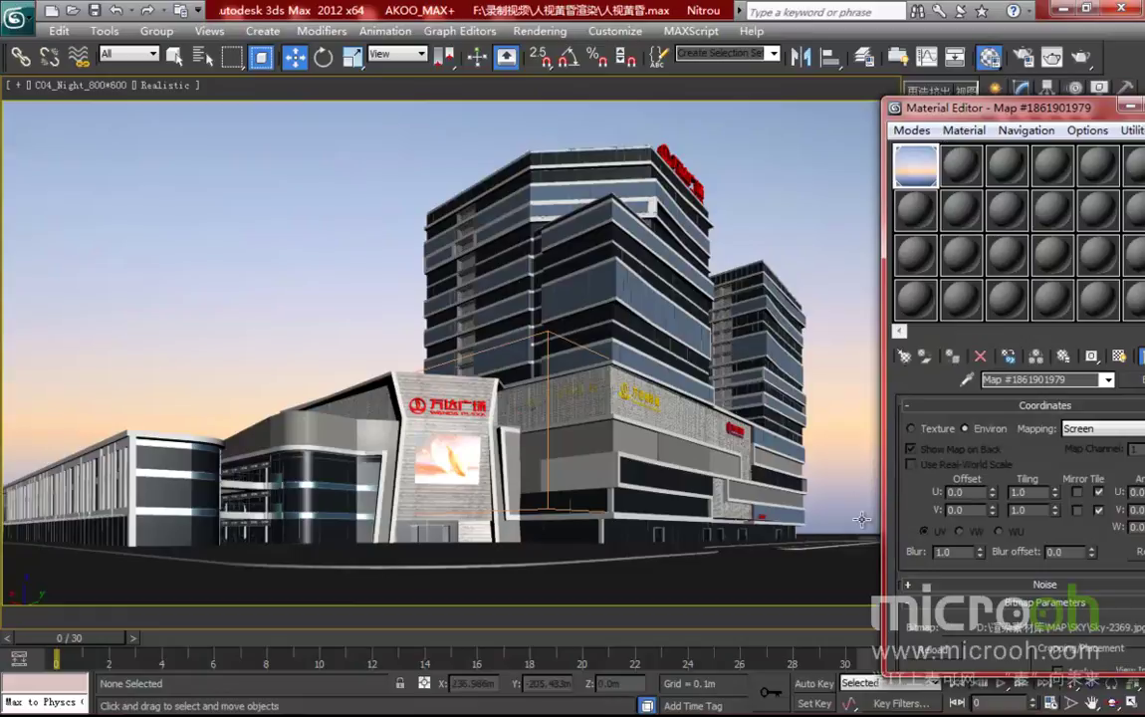
{"action": "left_click_drag", "start_coordinate": [996, 115], "coordinate": [937, 60]}
{"action": "left_click_drag", "start_coordinate": [1041, 514], "coordinate": [1067, 408]}
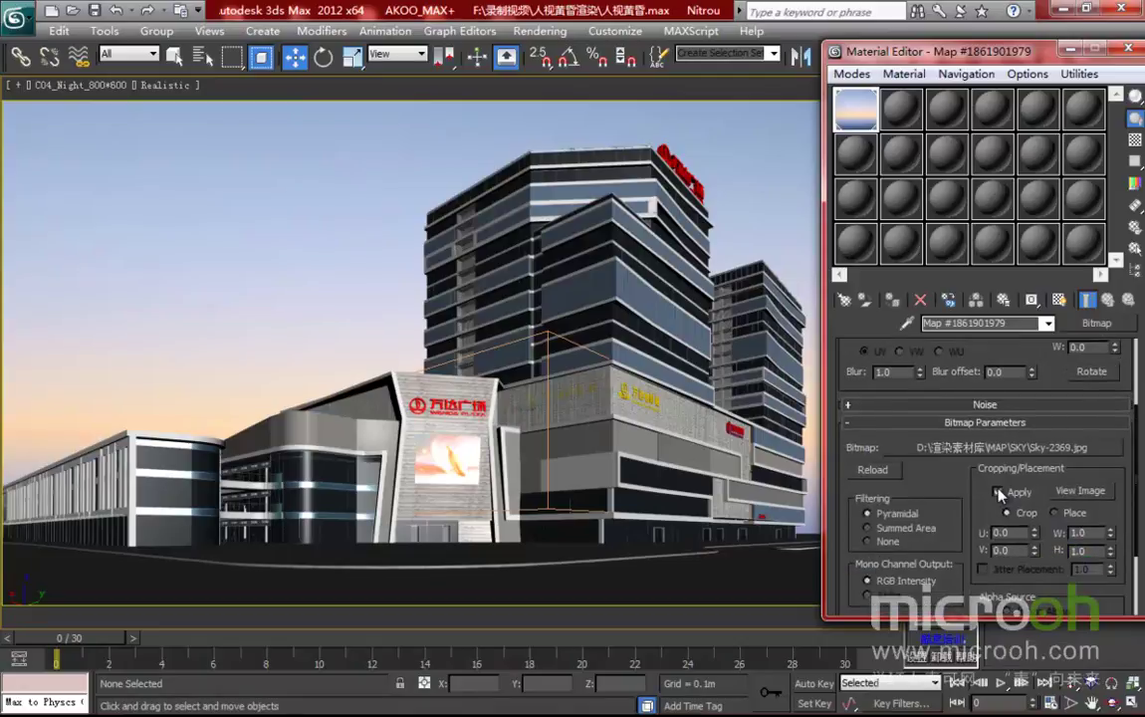
{"action": "left_click", "coordinate": [1080, 490]}
{"action": "left_click_drag", "start_coordinate": [490, 137], "coordinate": [850, 122]}
{"action": "left_click_drag", "start_coordinate": [968, 586], "coordinate": [964, 549]}
{"action": "left_click_drag", "start_coordinate": [885, 119], "coordinate": [263, 178]}
{"action": "left_click_drag", "start_coordinate": [348, 604], "coordinate": [347, 586]}
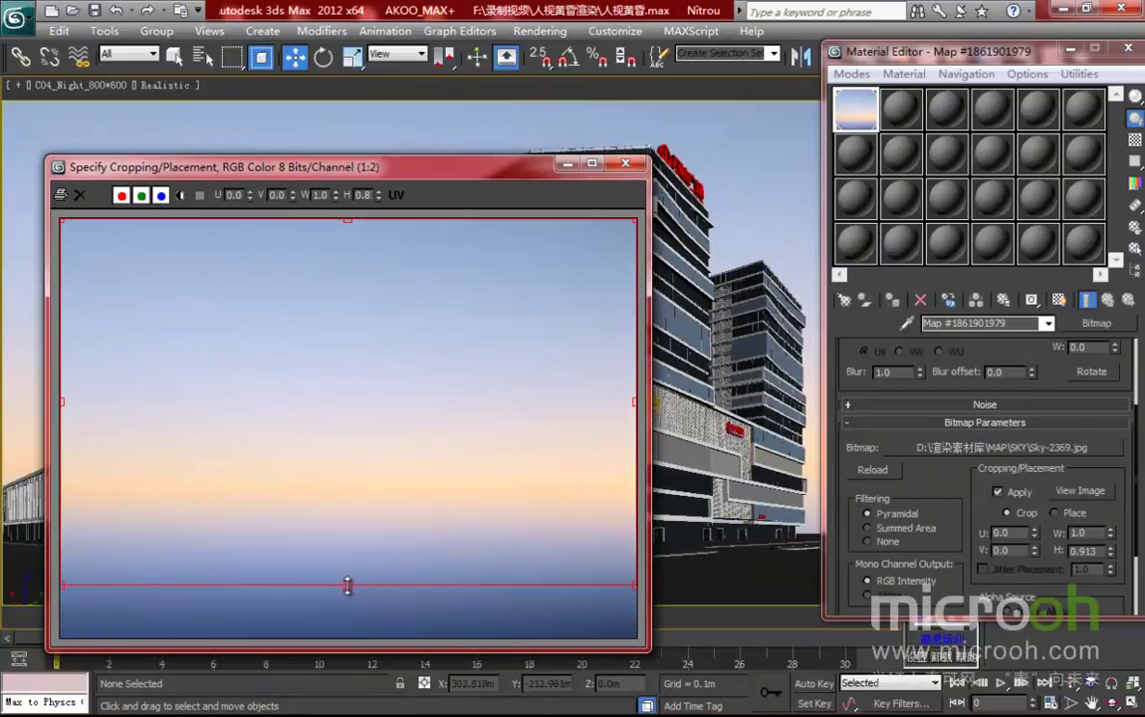
{"action": "left_click", "coordinate": [626, 164]}
- Raise the lower crop edge of the sky bitmap slightly further and close the Material Editor
{"action": "left_click_drag", "start_coordinate": [932, 51], "coordinate": [682, 59]}
{"action": "left_click", "coordinate": [751, 447]}
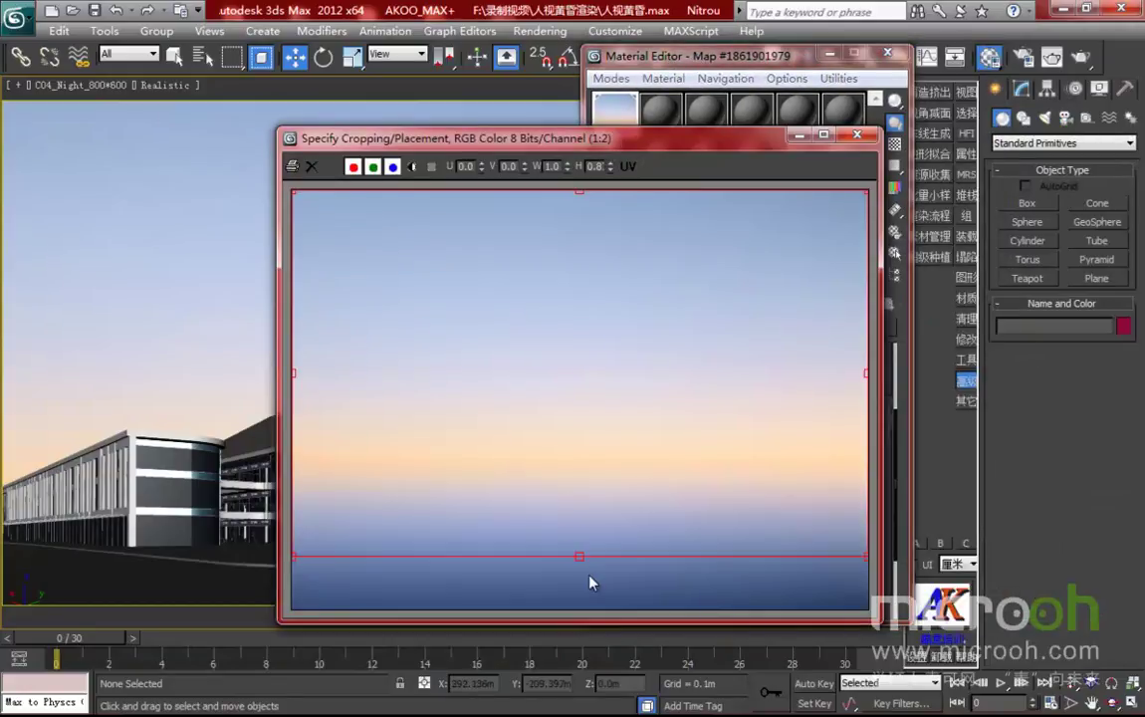
{"action": "left_click_drag", "start_coordinate": [581, 558], "coordinate": [581, 545]}
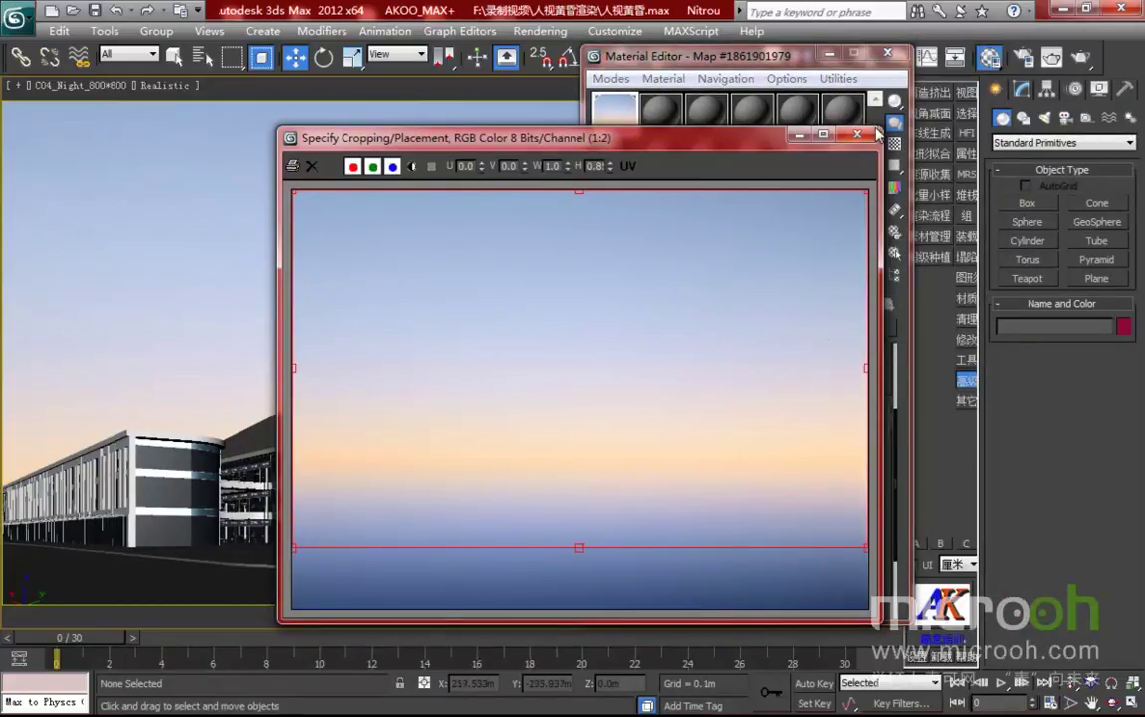
{"action": "left_click", "coordinate": [799, 134]}
{"action": "left_click_drag", "start_coordinate": [669, 55], "coordinate": [749, 95]}
{"action": "left_click", "coordinate": [973, 93]}
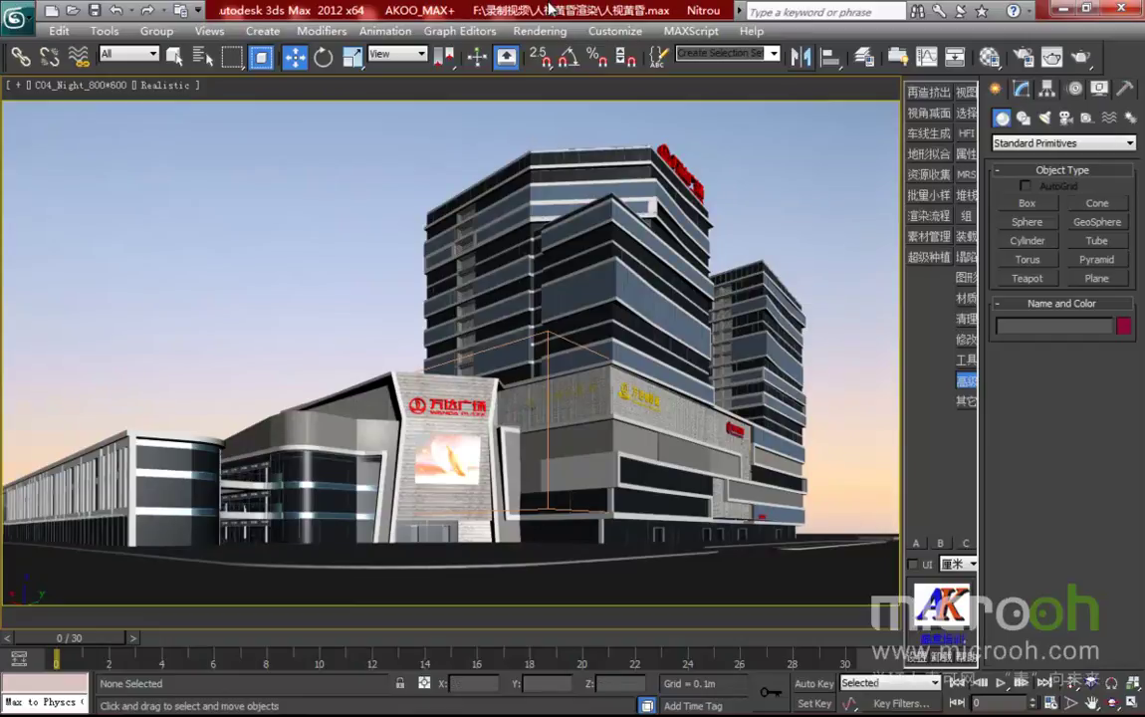
- Assign V-Ray Adv 2.10.01 as the production renderer in the render setup
{"action": "left_click", "coordinate": [1024, 58]}
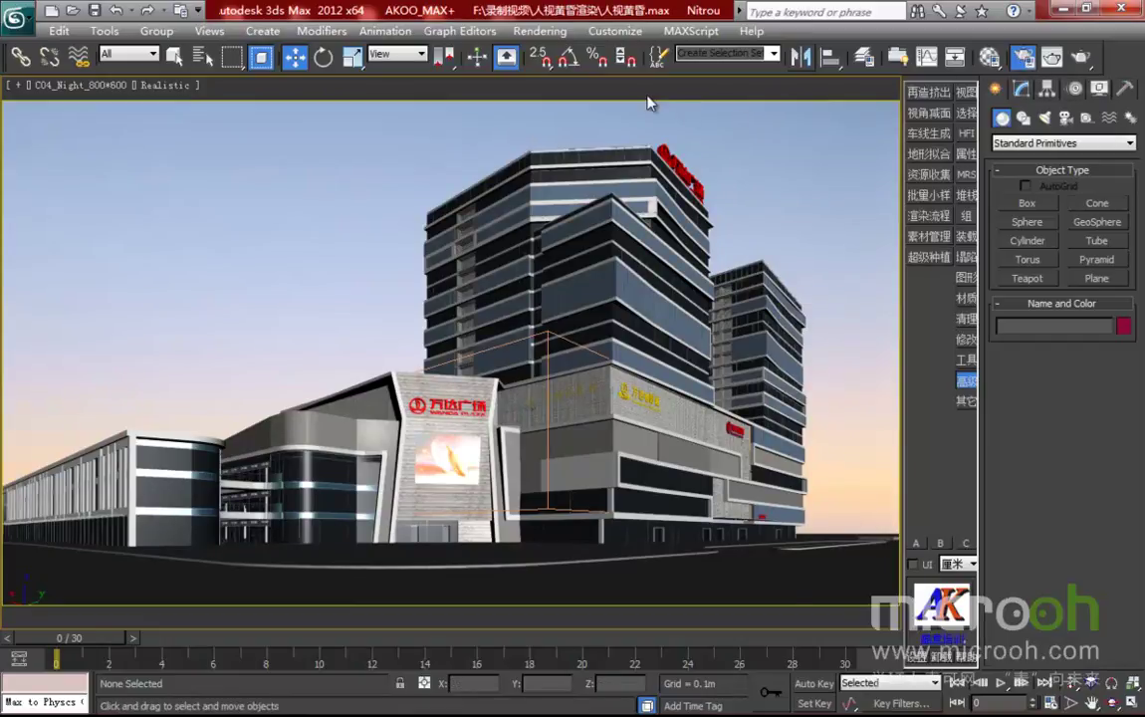
{"action": "left_click_drag", "start_coordinate": [551, 52], "coordinate": [794, 49]}
{"action": "scroll", "coordinate": [966, 170], "scroll_direction": "down", "scroll_amount": 5}
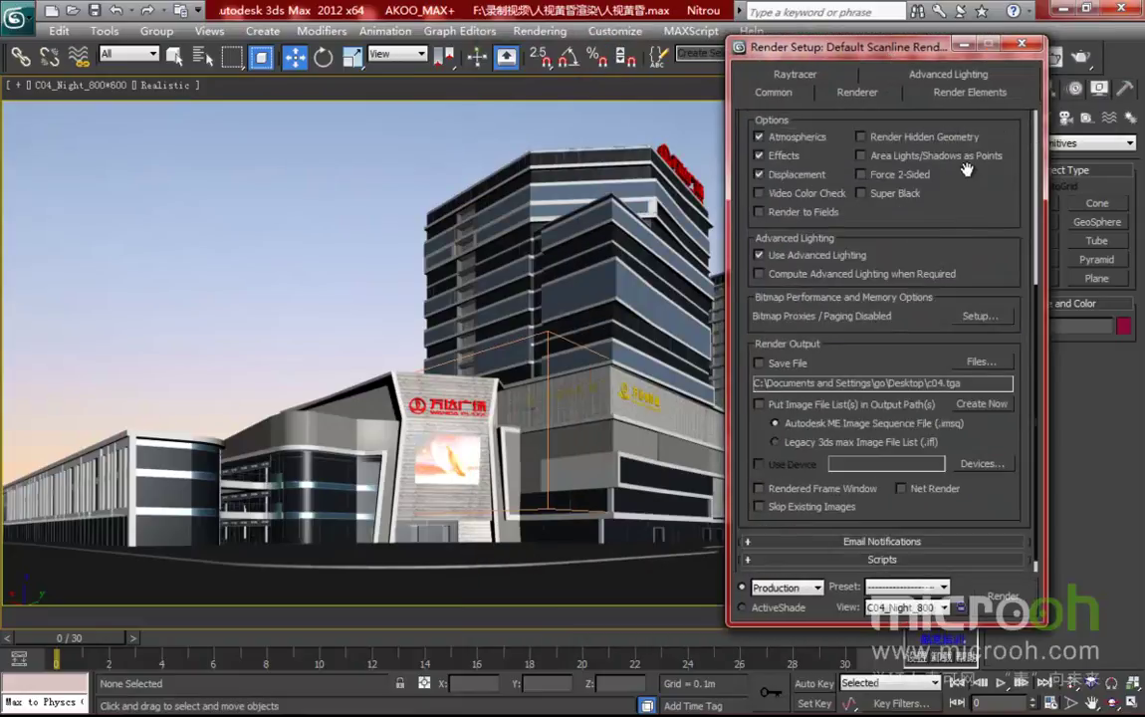
{"action": "scroll", "coordinate": [967, 169], "scroll_direction": "down", "scroll_amount": 1}
{"action": "left_click", "coordinate": [948, 563]}
{"action": "left_click", "coordinate": [982, 484]}
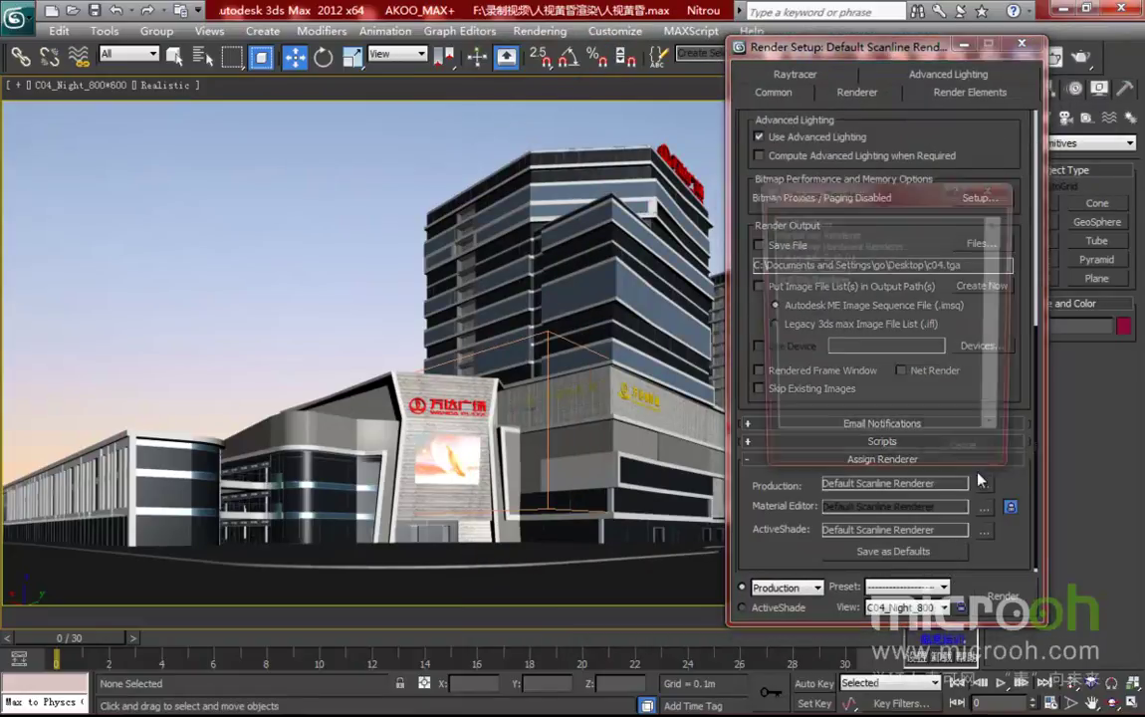
{"action": "double_click", "coordinate": [803, 265]}
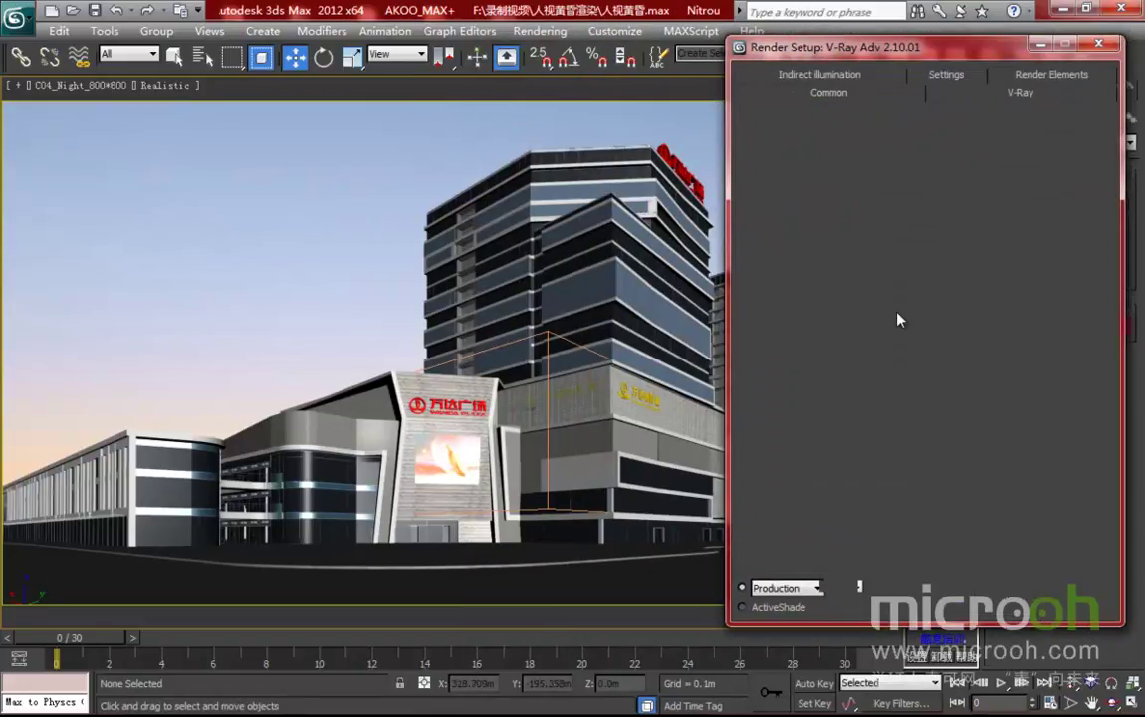
{"action": "scroll", "coordinate": [889, 298], "scroll_direction": "up", "scroll_amount": 4}
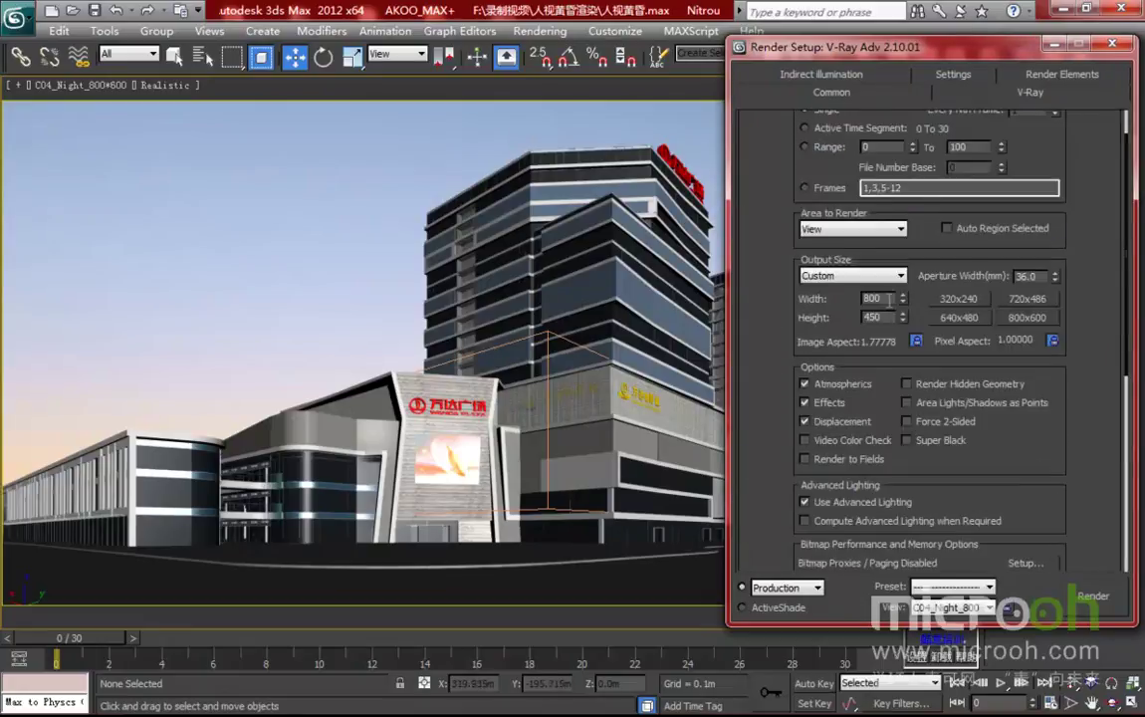
- Set the unused 02 - Default material as the override material in the V-Ray global switches and close the render setup
{"action": "left_click", "coordinate": [1030, 92]}
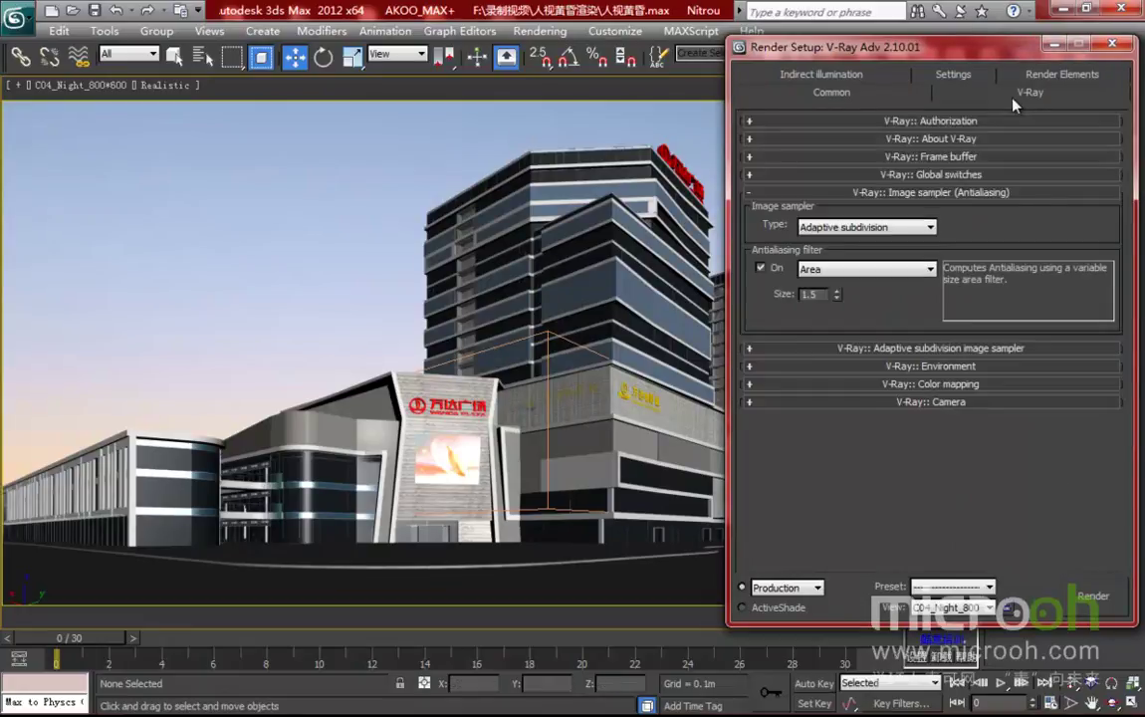
{"action": "left_click", "coordinate": [840, 176]}
{"action": "left_click_drag", "start_coordinate": [872, 47], "coordinate": [377, 44]}
{"action": "left_click", "coordinate": [853, 331]}
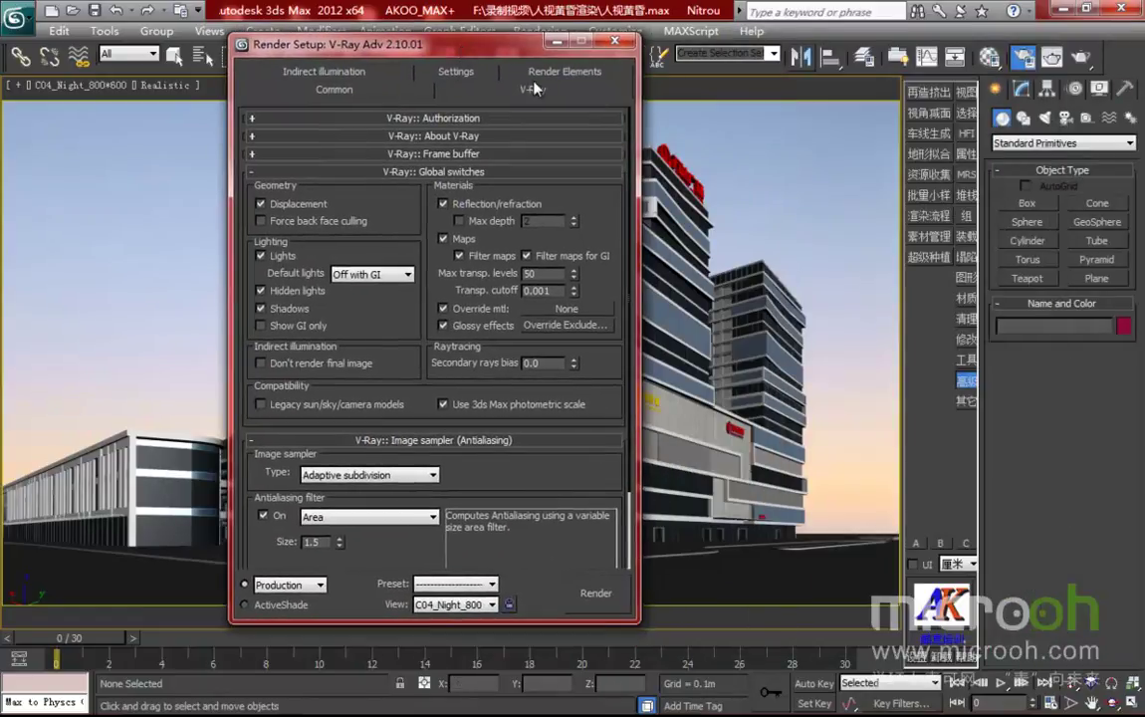
{"action": "key", "text": "m"}
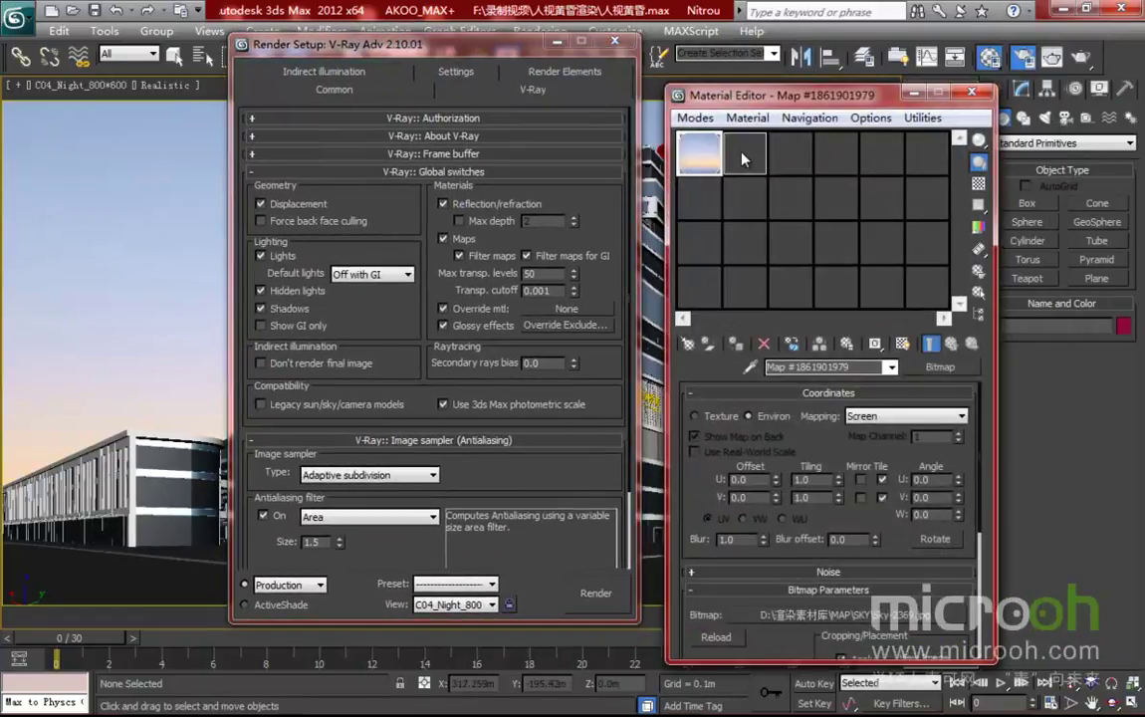
{"action": "left_click", "coordinate": [744, 154]}
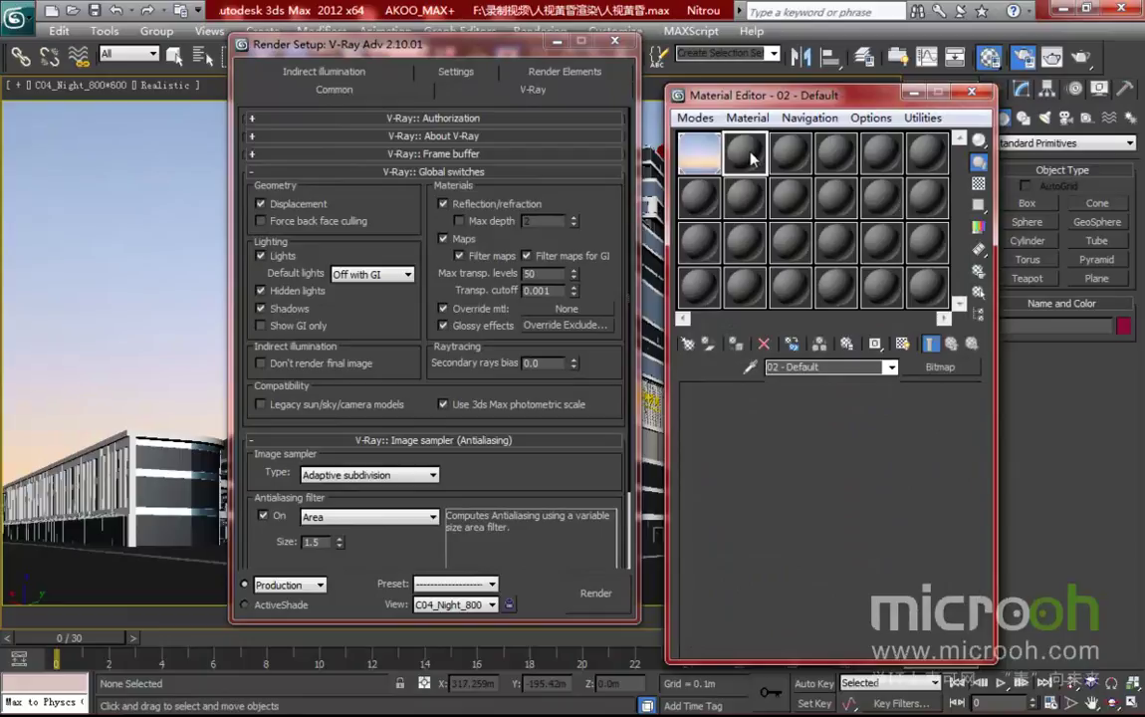
{"action": "left_click", "coordinate": [565, 310]}
{"action": "left_click", "coordinate": [395, 355]}
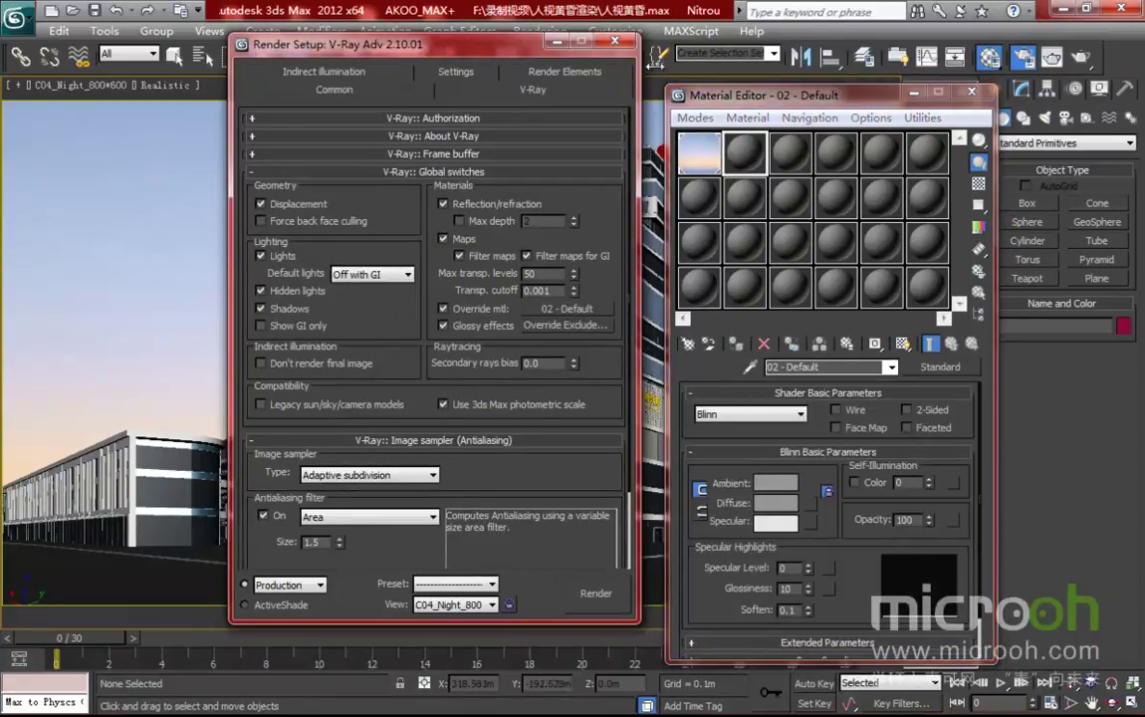
{"action": "left_click_drag", "start_coordinate": [476, 47], "coordinate": [551, 50]}
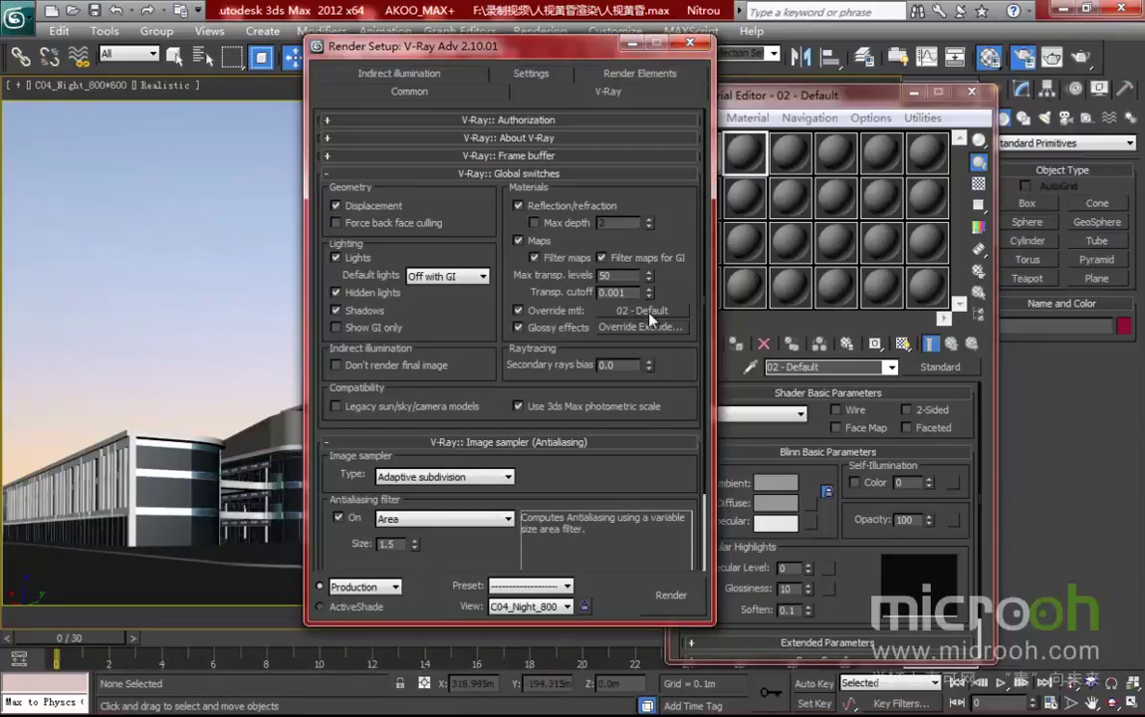
{"action": "left_click", "coordinate": [687, 44]}
{"action": "left_click_drag", "start_coordinate": [782, 95], "coordinate": [754, 88]}
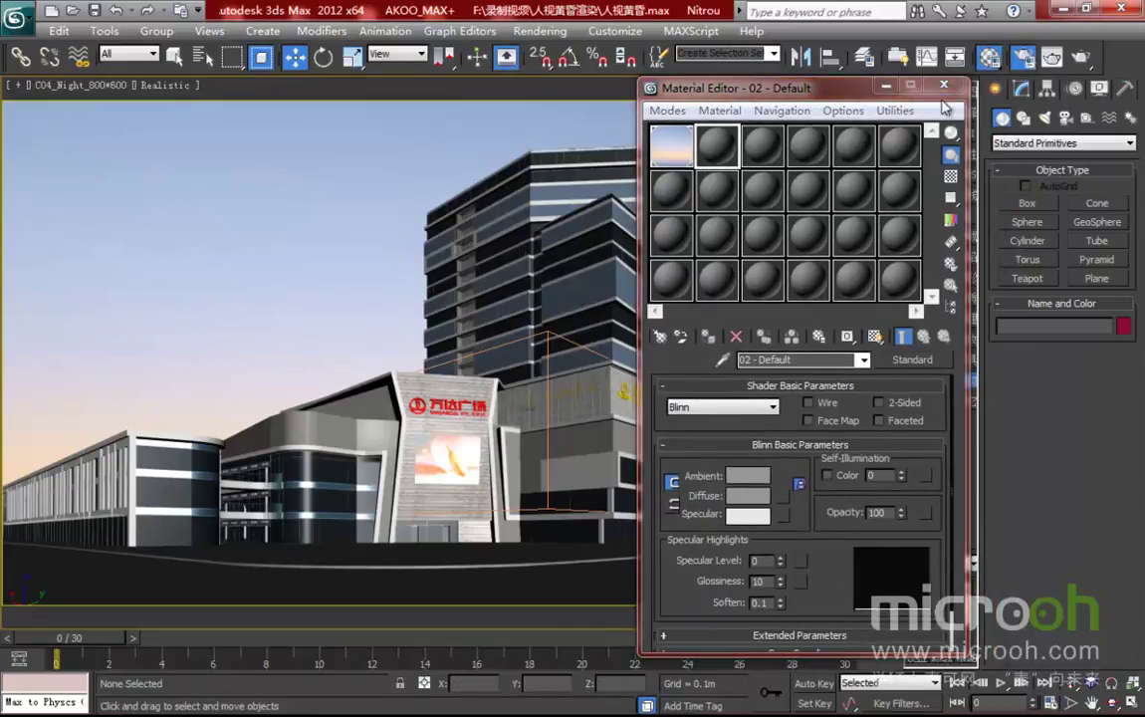
- Set the V-Ray image sampler type to Fixed and turn off the antialiasing filter
{"action": "key", "text": "F10"}
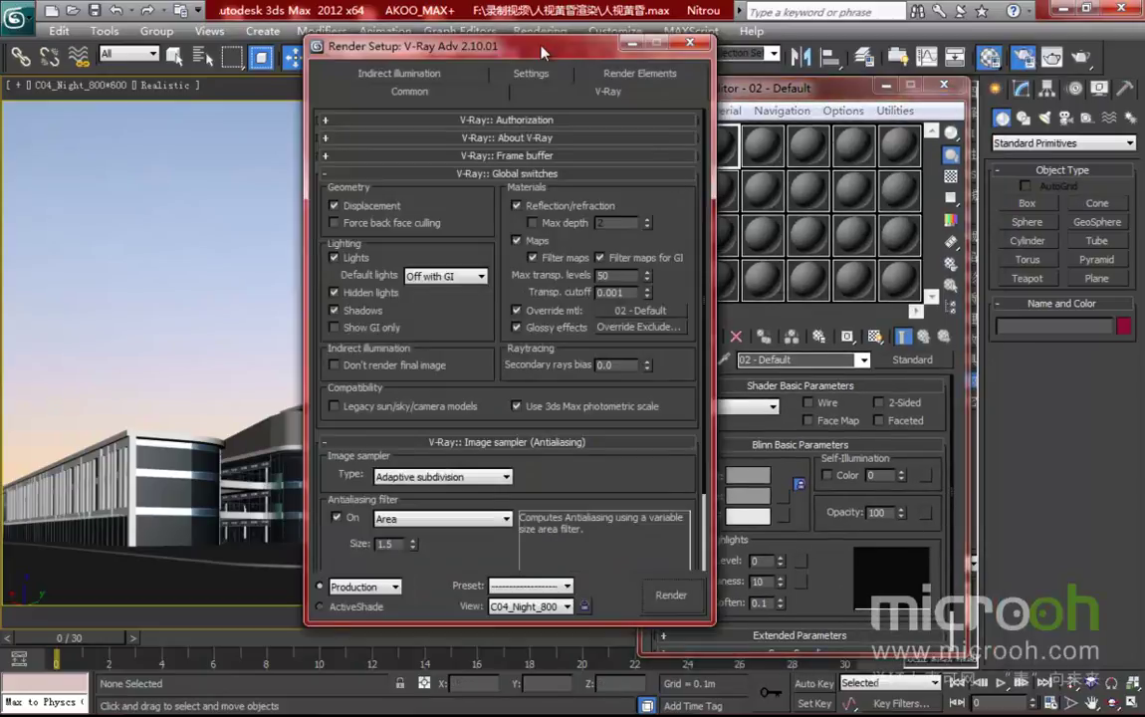
{"action": "left_click_drag", "start_coordinate": [486, 44], "coordinate": [636, 19]}
{"action": "scroll", "coordinate": [631, 355], "scroll_direction": "down", "scroll_amount": 3}
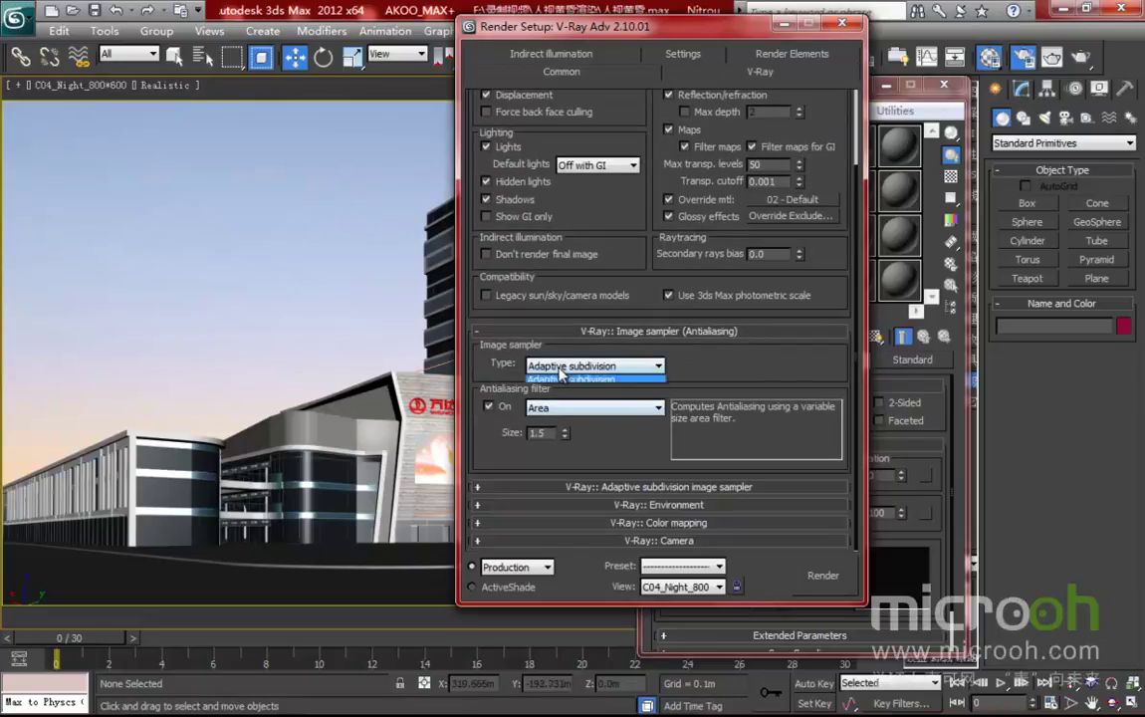
{"action": "left_click", "coordinate": [572, 366]}
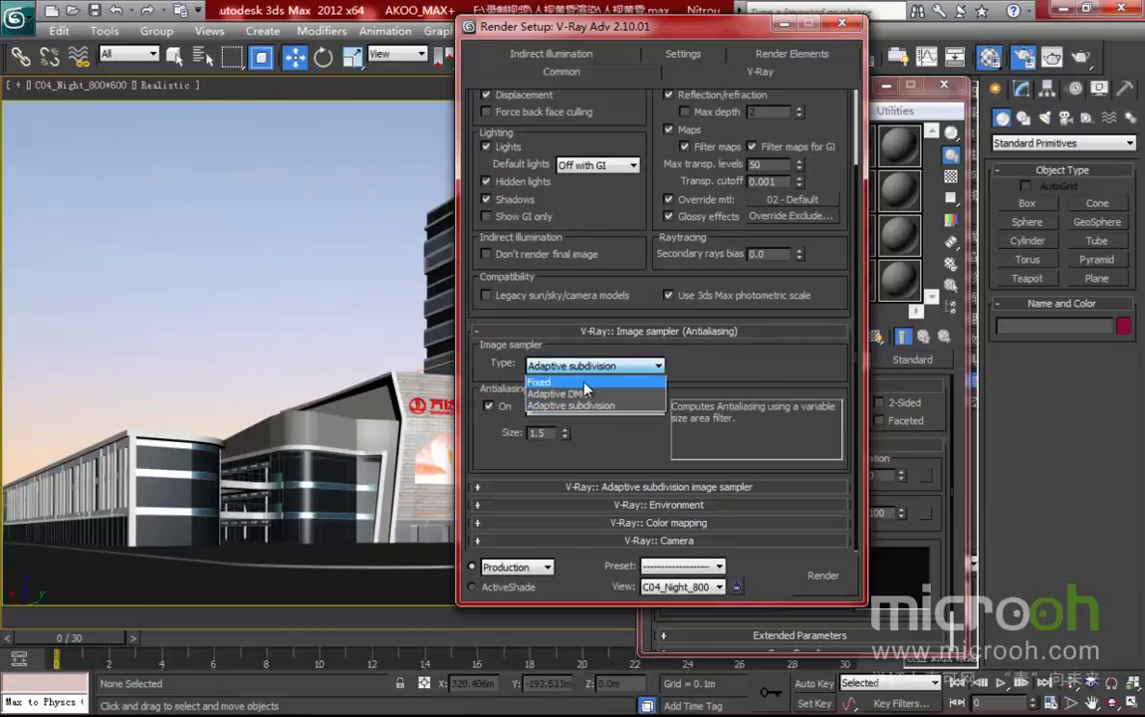
{"action": "left_click", "coordinate": [584, 383]}
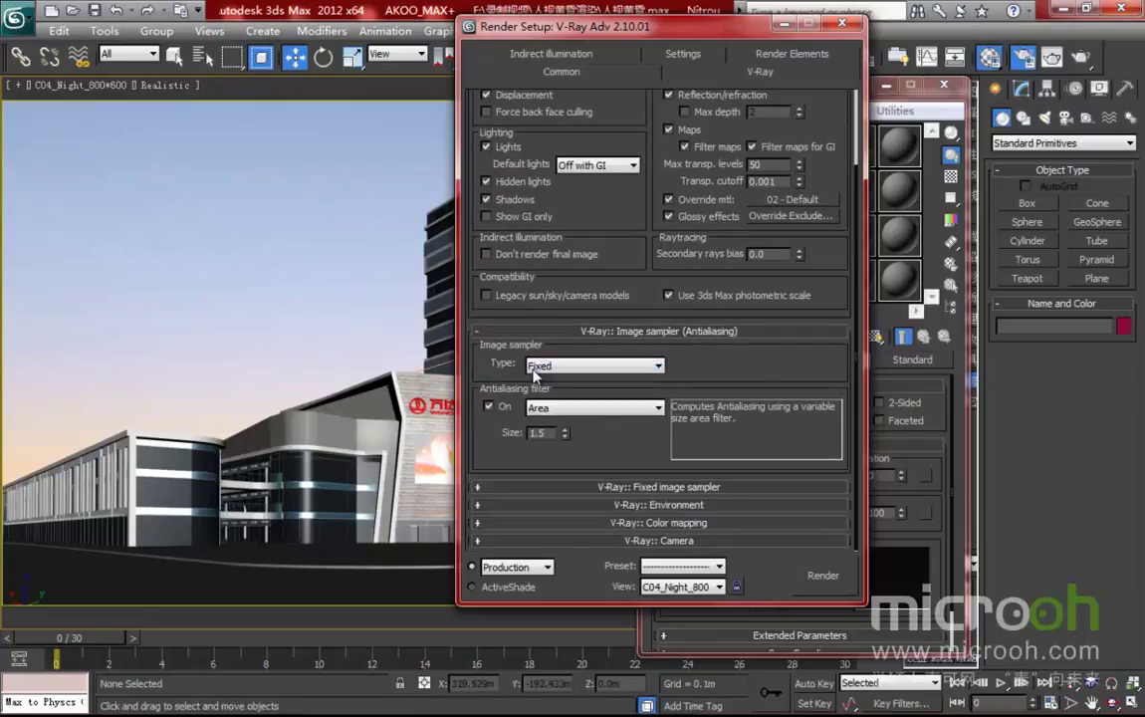
{"action": "left_click", "coordinate": [488, 406]}
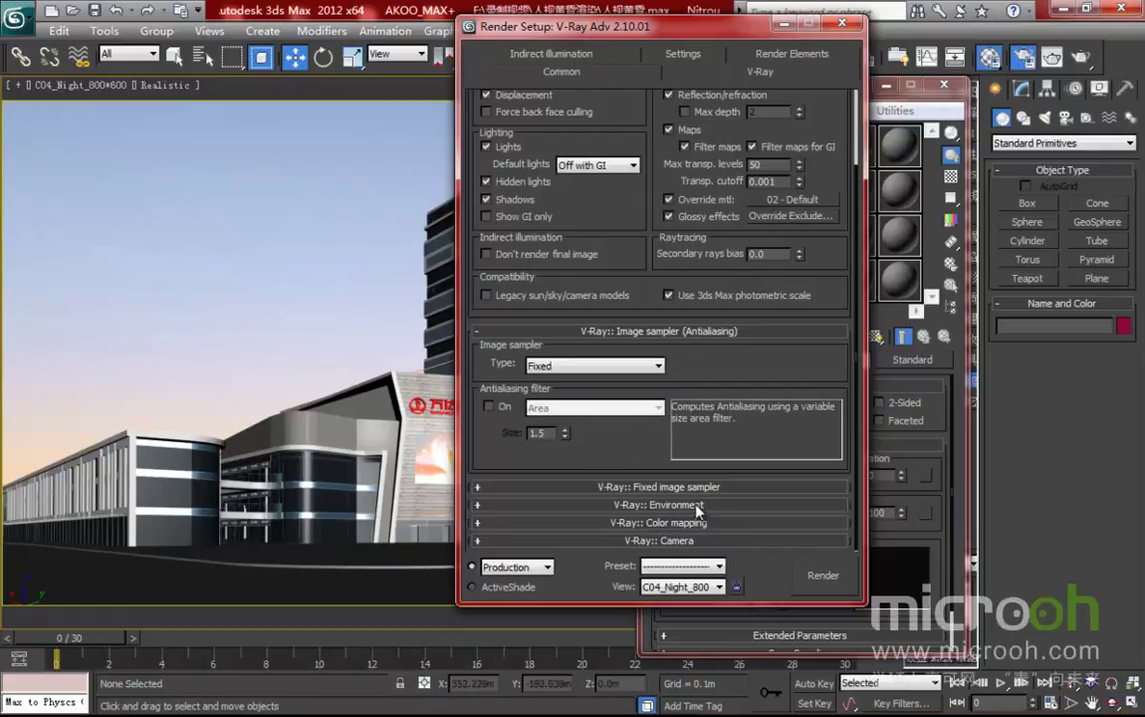
- Expand the V-Ray Environment section and examine its skylight, reflection and refraction overrides
{"action": "left_click", "coordinate": [659, 506]}
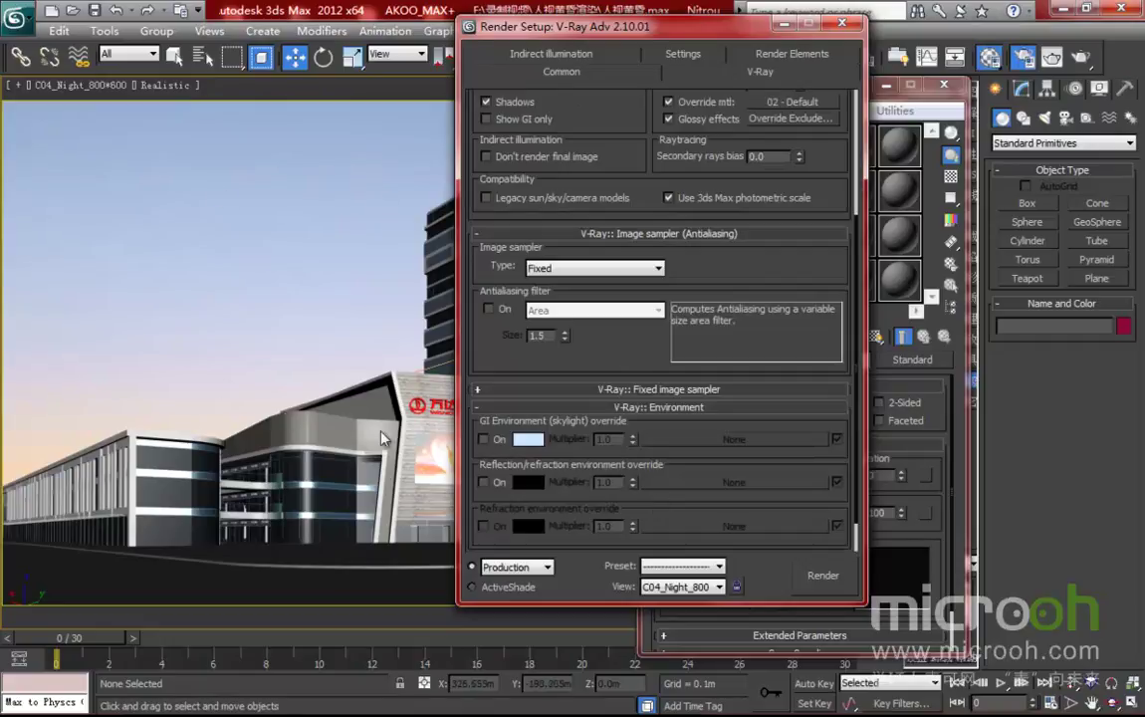
{"action": "left_click_drag", "start_coordinate": [552, 27], "coordinate": [733, 23]}
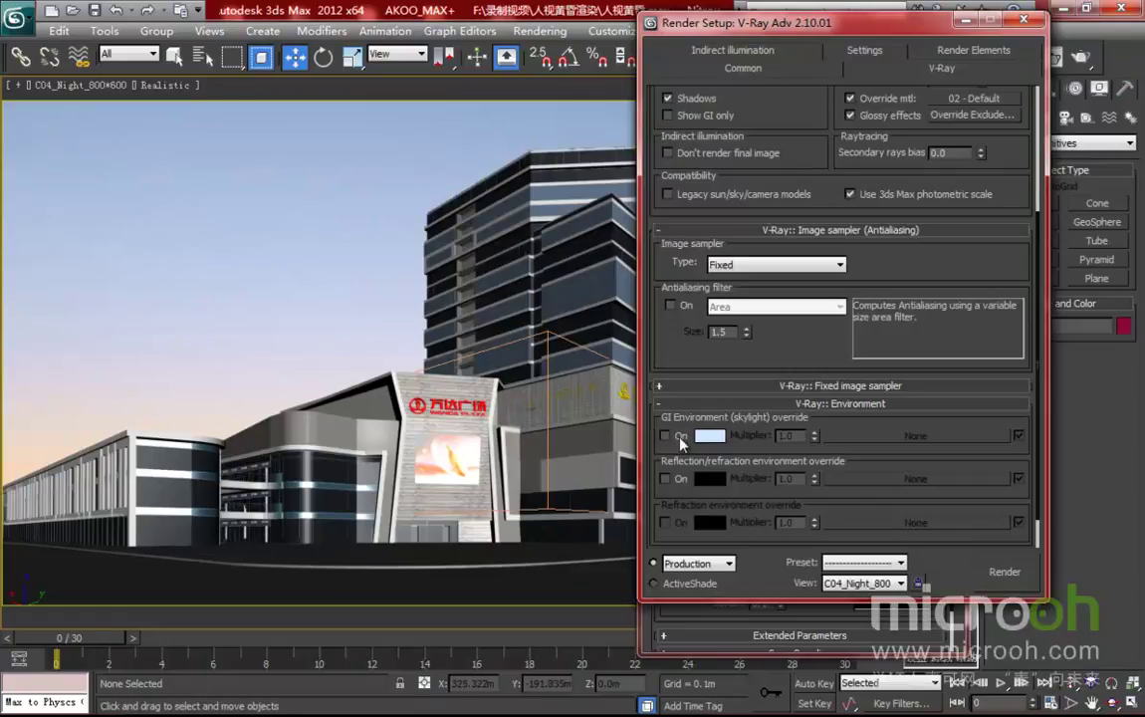
{"action": "left_click_drag", "start_coordinate": [749, 19], "coordinate": [725, 26]}
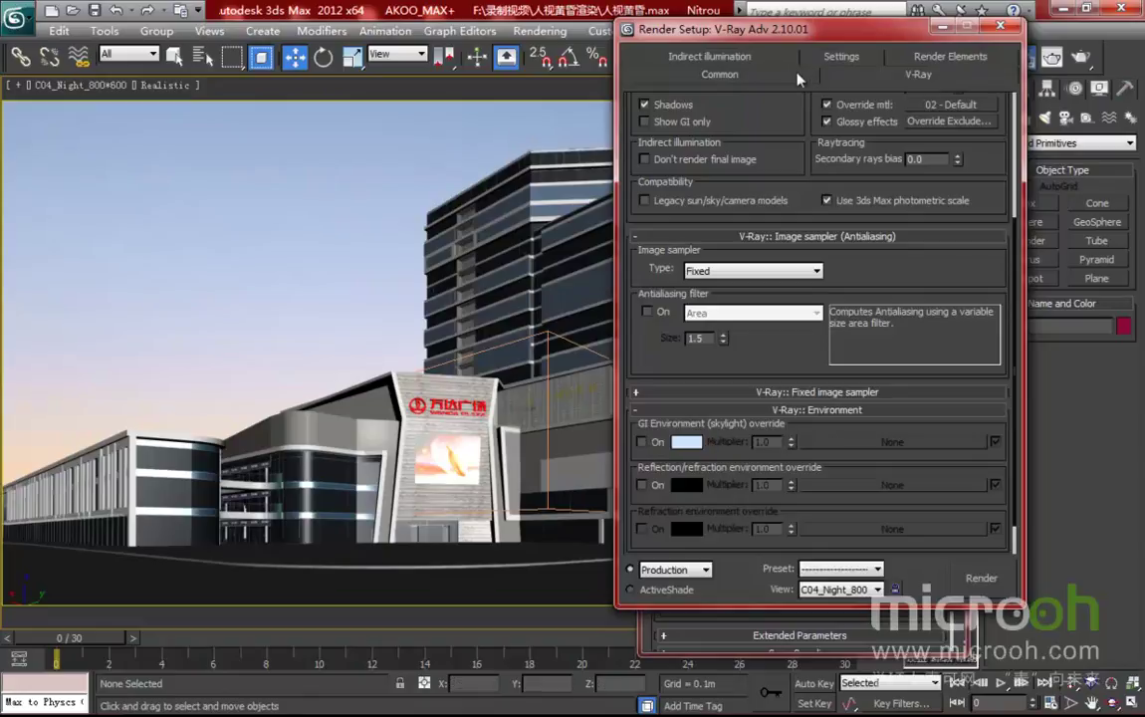
- Enable V-Ray indirect illumination and set the irradiance map preset to Custom
{"action": "left_click", "coordinate": [678, 54]}
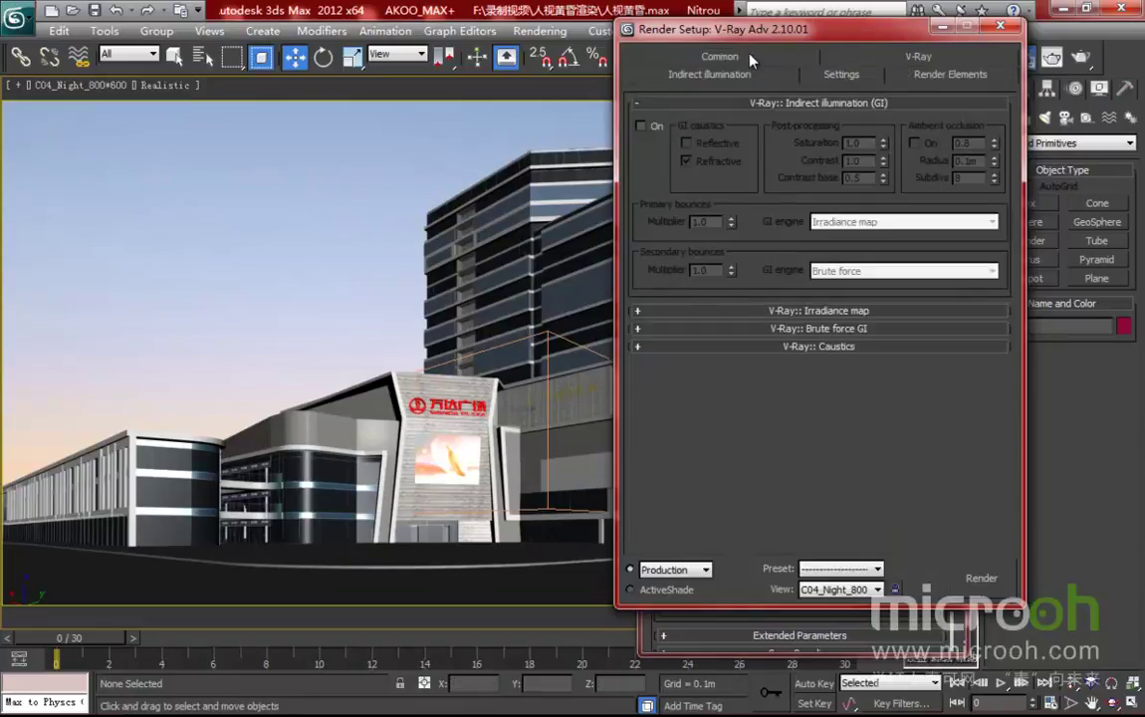
{"action": "left_click", "coordinate": [642, 130]}
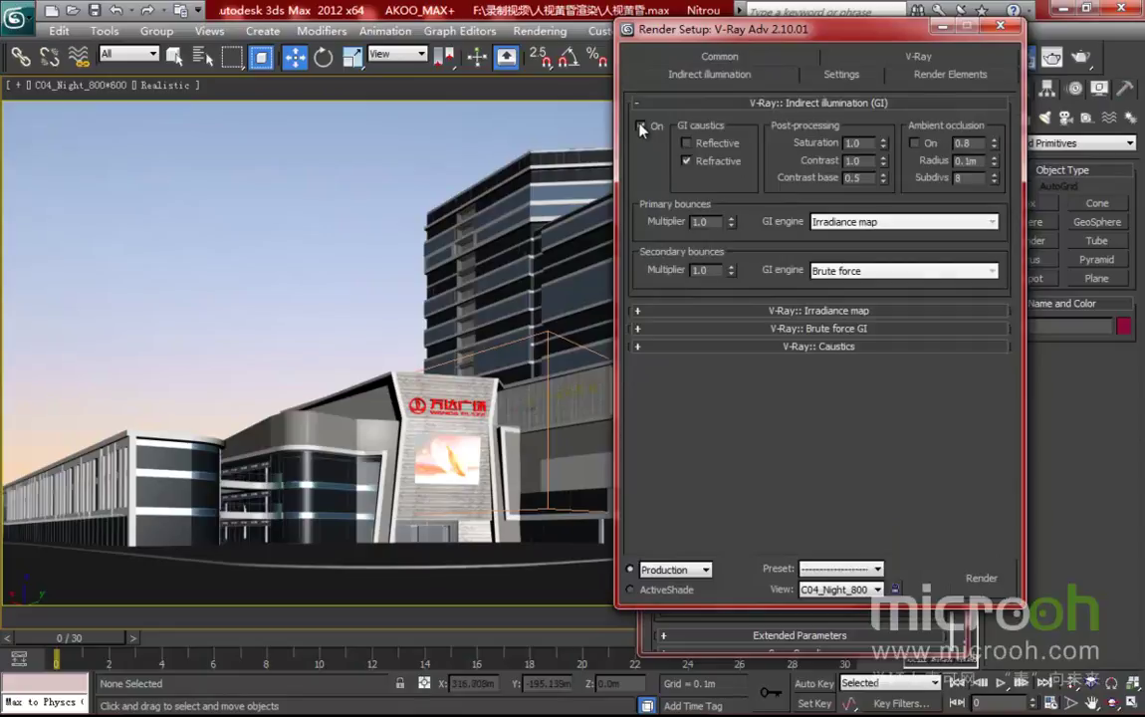
{"action": "left_click", "coordinate": [818, 310]}
{"action": "left_click", "coordinate": [861, 133]}
{"action": "left_click", "coordinate": [860, 134]}
{"action": "left_click", "coordinate": [860, 134]}
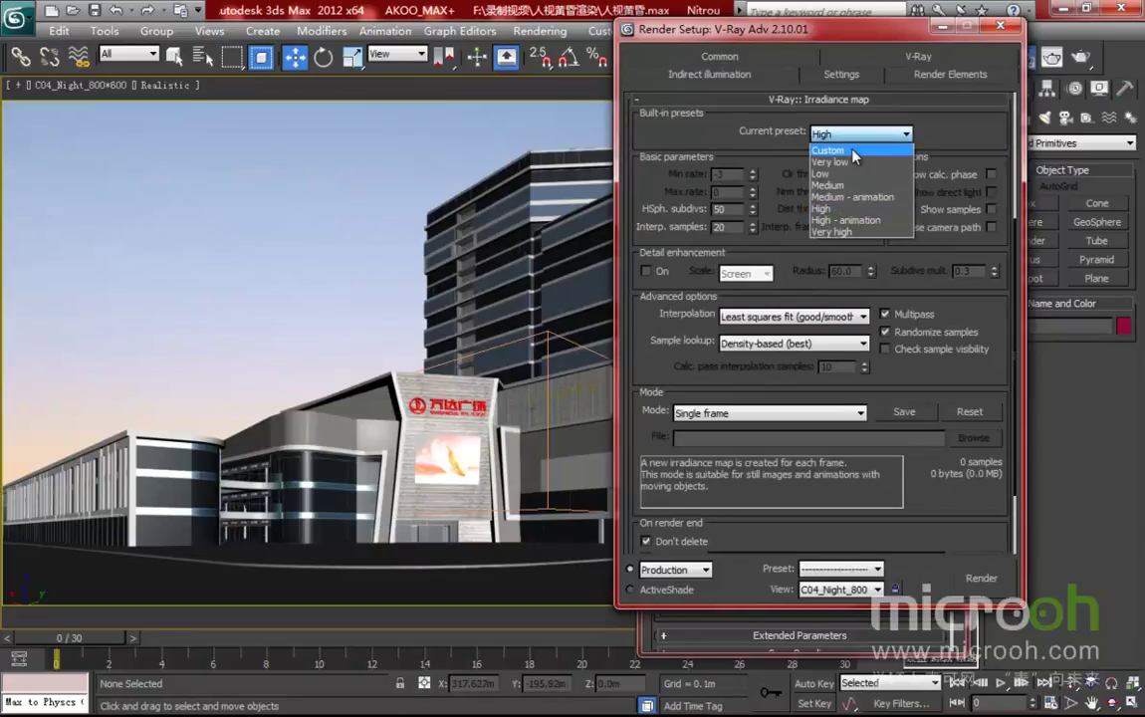
{"action": "left_click", "coordinate": [828, 151]}
- Set the GI engine for secondary bounces to Light cache
{"action": "scroll", "coordinate": [896, 291], "scroll_direction": "up", "scroll_amount": 5}
{"action": "left_click", "coordinate": [894, 271]}
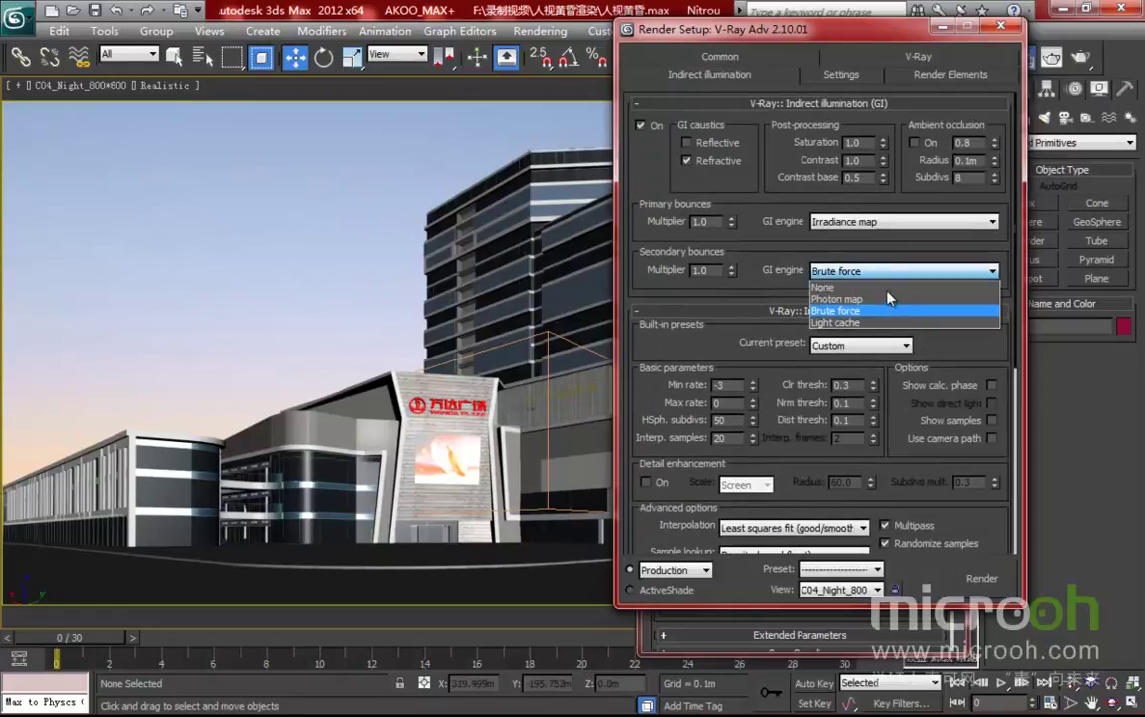
{"action": "left_click", "coordinate": [882, 323]}
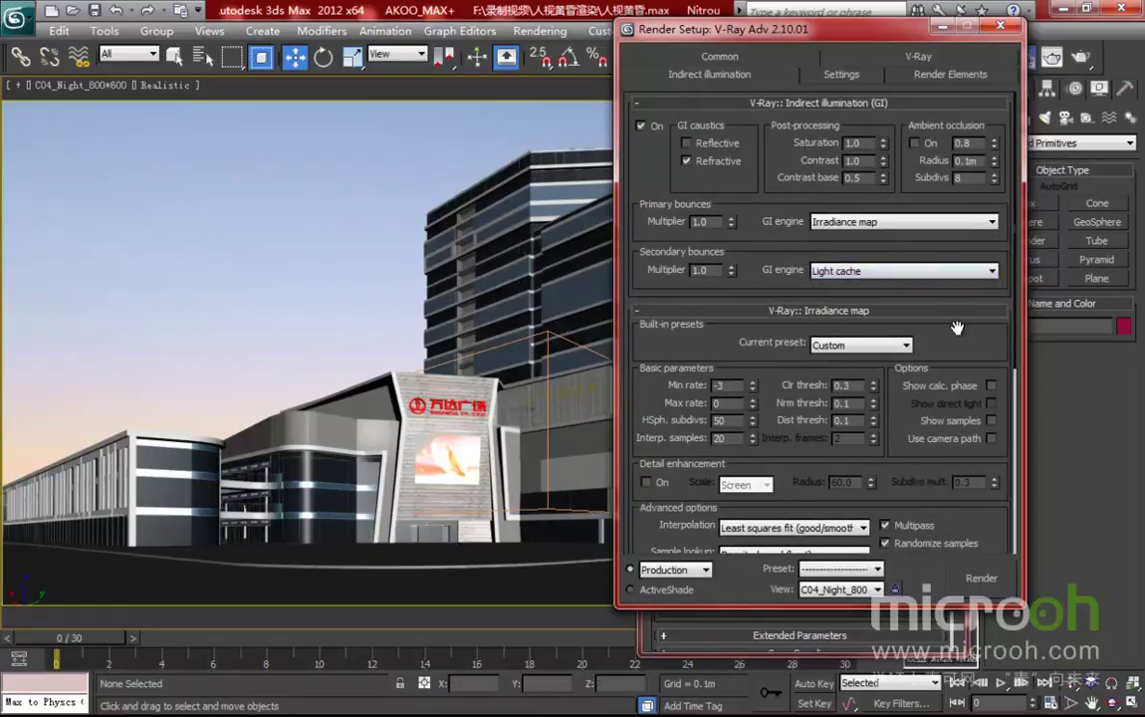
- Show the irradiance map's calculation phase and direct light, and set its min and max rates to -4
{"action": "scroll", "coordinate": [966, 337], "scroll_direction": "down", "scroll_amount": 1}
{"action": "left_click", "coordinate": [990, 343]}
{"action": "left_click", "coordinate": [991, 360]}
{"action": "left_click", "coordinate": [753, 346]}
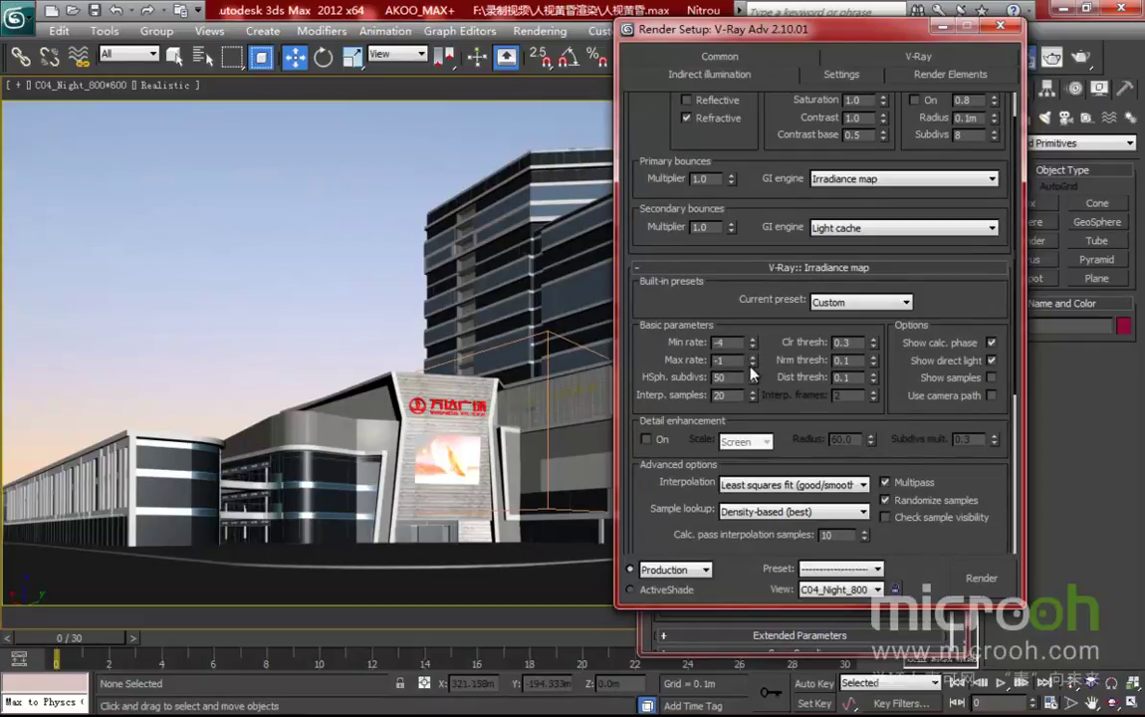
{"action": "left_click", "coordinate": [751, 364]}
{"action": "left_click", "coordinate": [752, 364]}
{"action": "scroll", "coordinate": [787, 328], "scroll_direction": "down", "scroll_amount": 5}
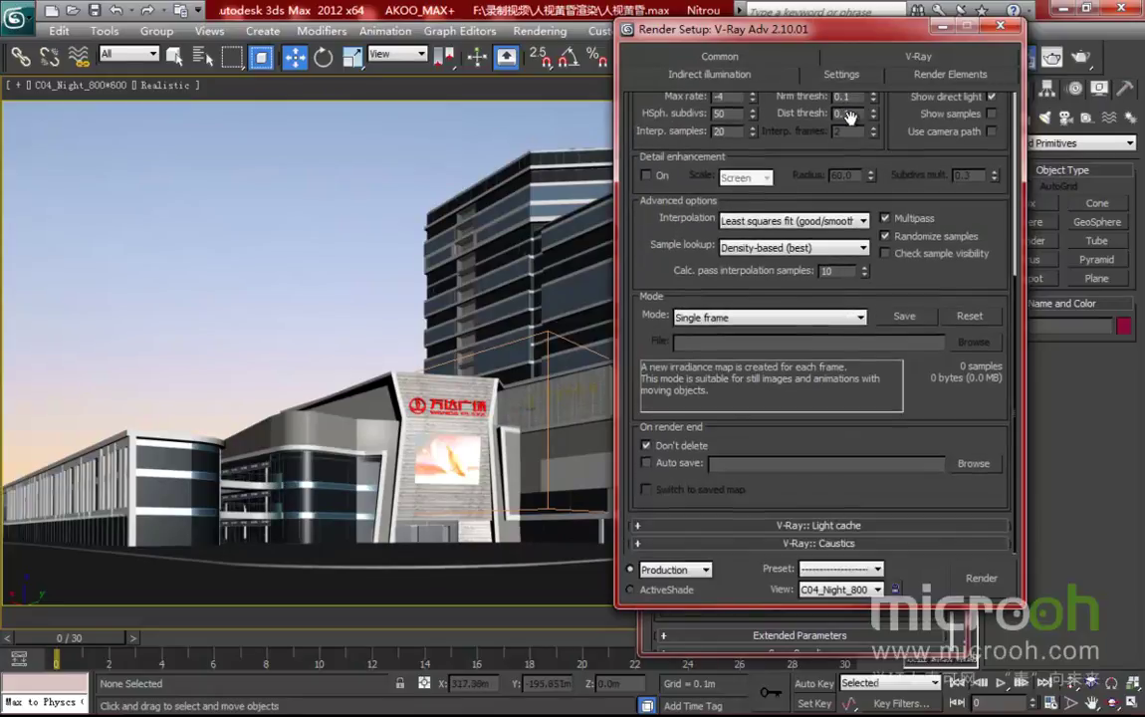
- Turn off the V-Ray log window in the V-Ray system settings
{"action": "left_click", "coordinate": [841, 74]}
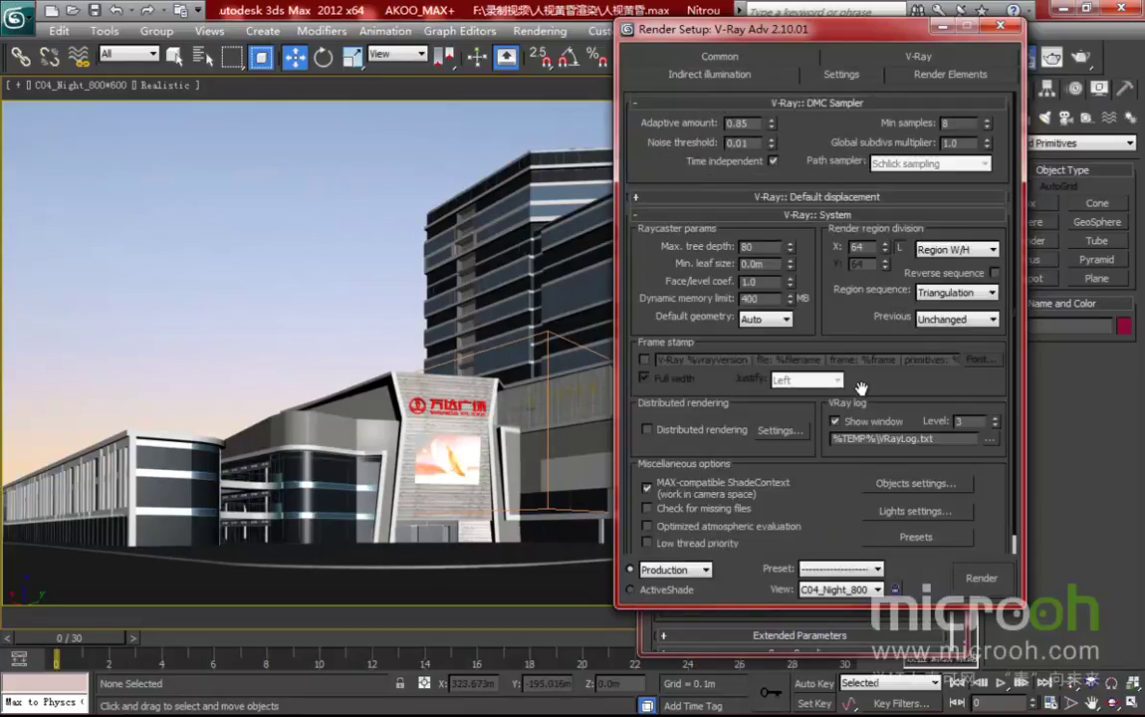
{"action": "scroll", "coordinate": [797, 259], "scroll_direction": "down", "scroll_amount": 1}
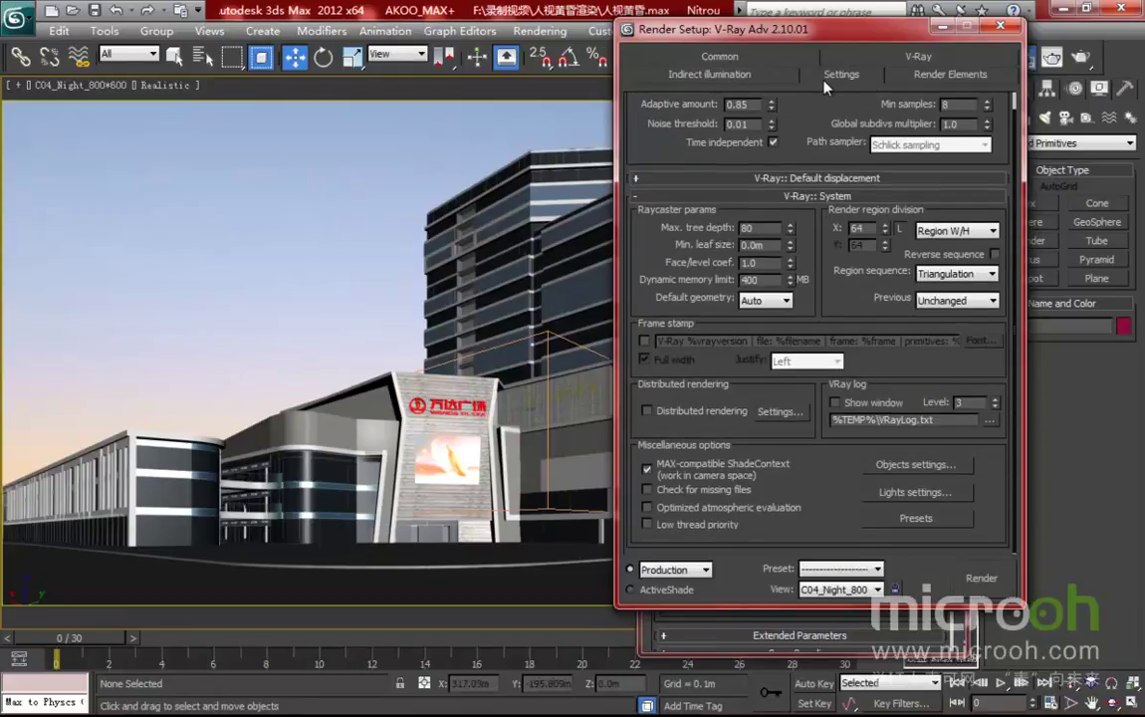
{"action": "left_click", "coordinate": [732, 73]}
- Turn on the Rendered Frame Window output in the common parameters and render the C04_Night camera view
{"action": "left_click", "coordinate": [727, 57]}
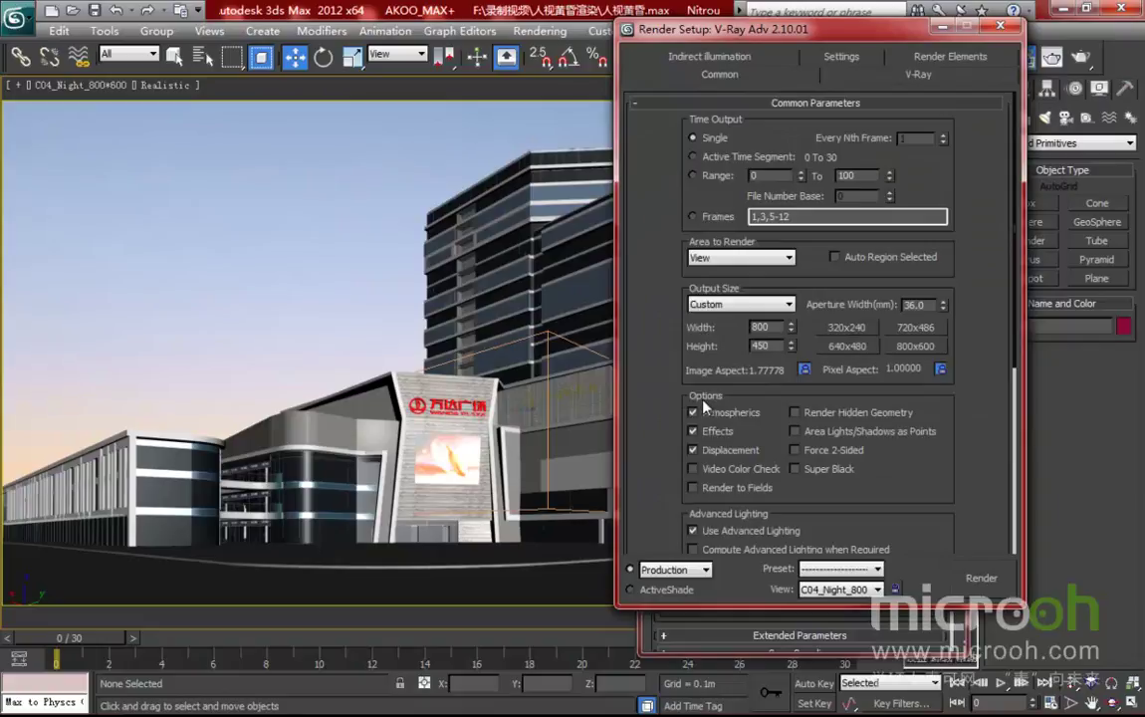
{"action": "scroll", "coordinate": [696, 492], "scroll_direction": "down", "scroll_amount": 5}
{"action": "scroll", "coordinate": [671, 507], "scroll_direction": "up", "scroll_amount": 2}
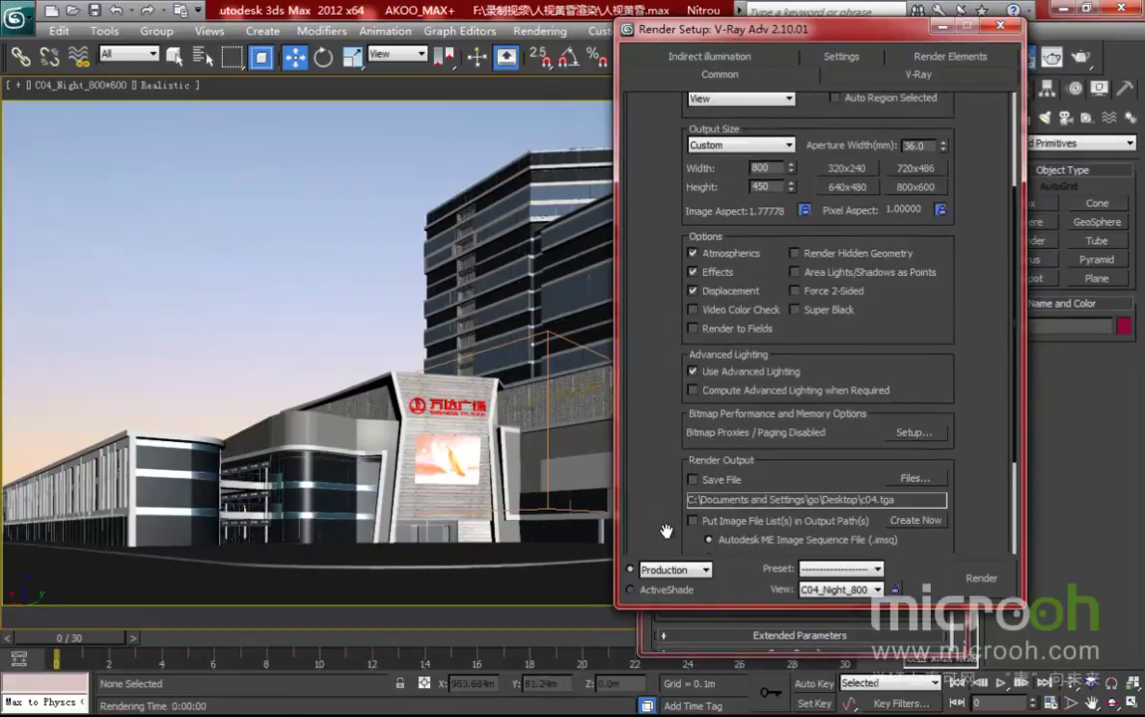
{"action": "scroll", "coordinate": [635, 471], "scroll_direction": "down", "scroll_amount": 2}
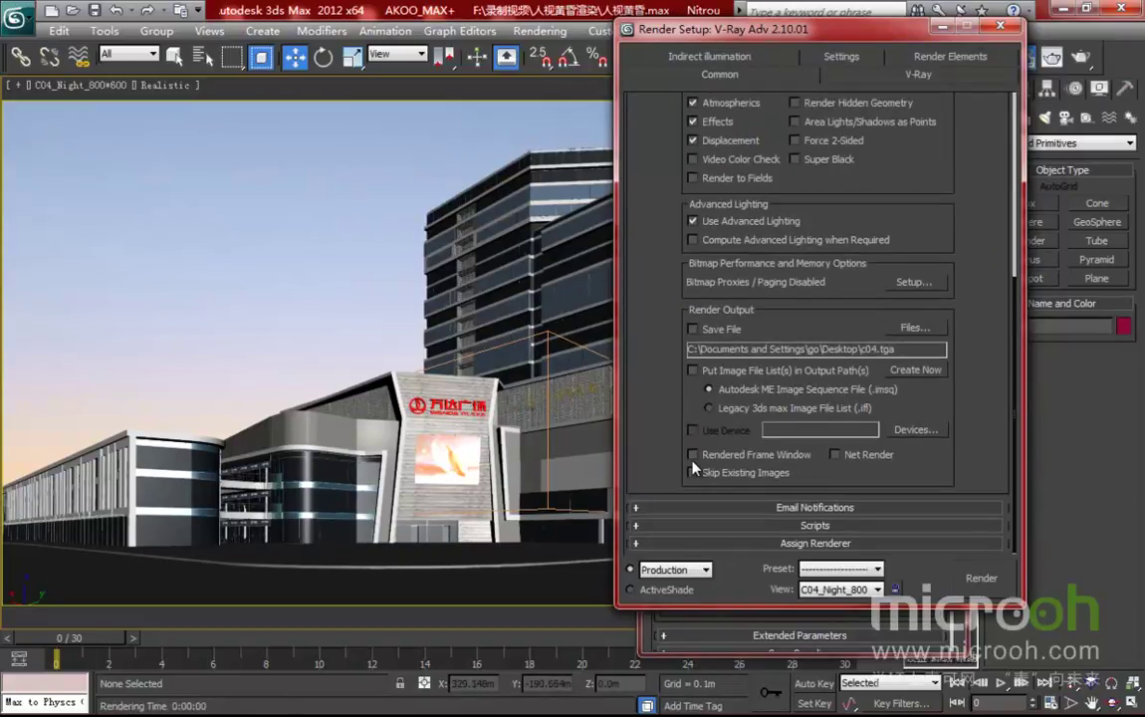
{"action": "left_click", "coordinate": [976, 575]}
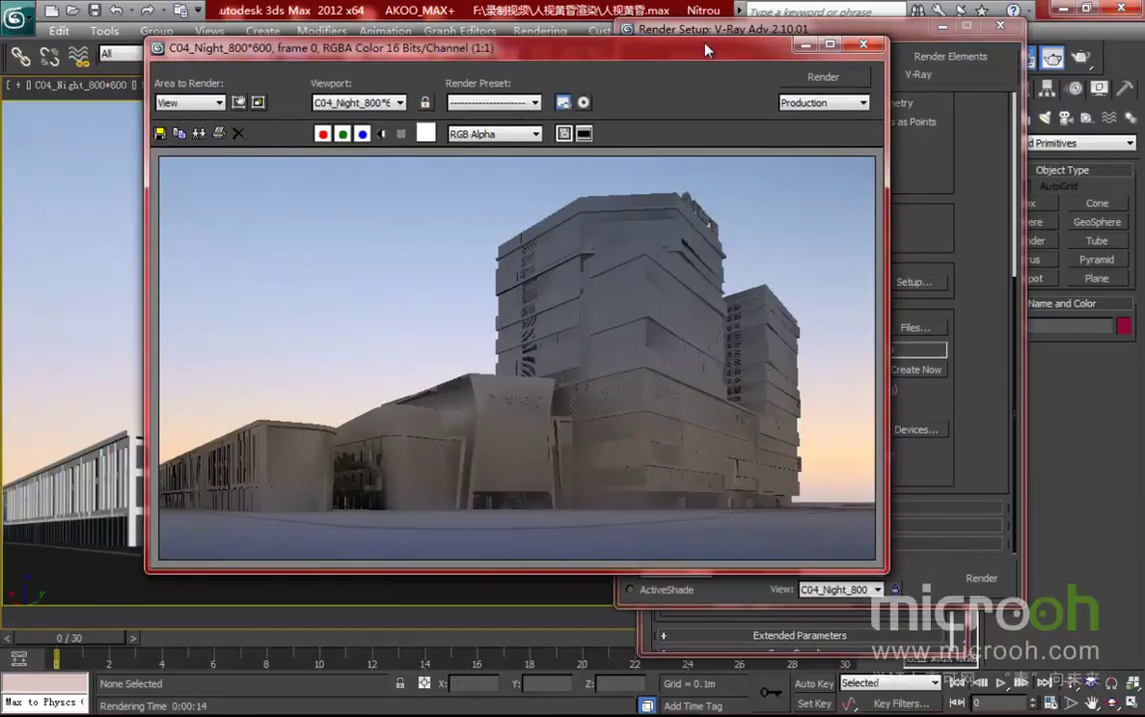
- Examine the test render in an enlarged frame window and close it
{"action": "left_click_drag", "start_coordinate": [632, 41], "coordinate": [598, 55]}
{"action": "left_click_drag", "start_coordinate": [843, 588], "coordinate": [897, 624]}
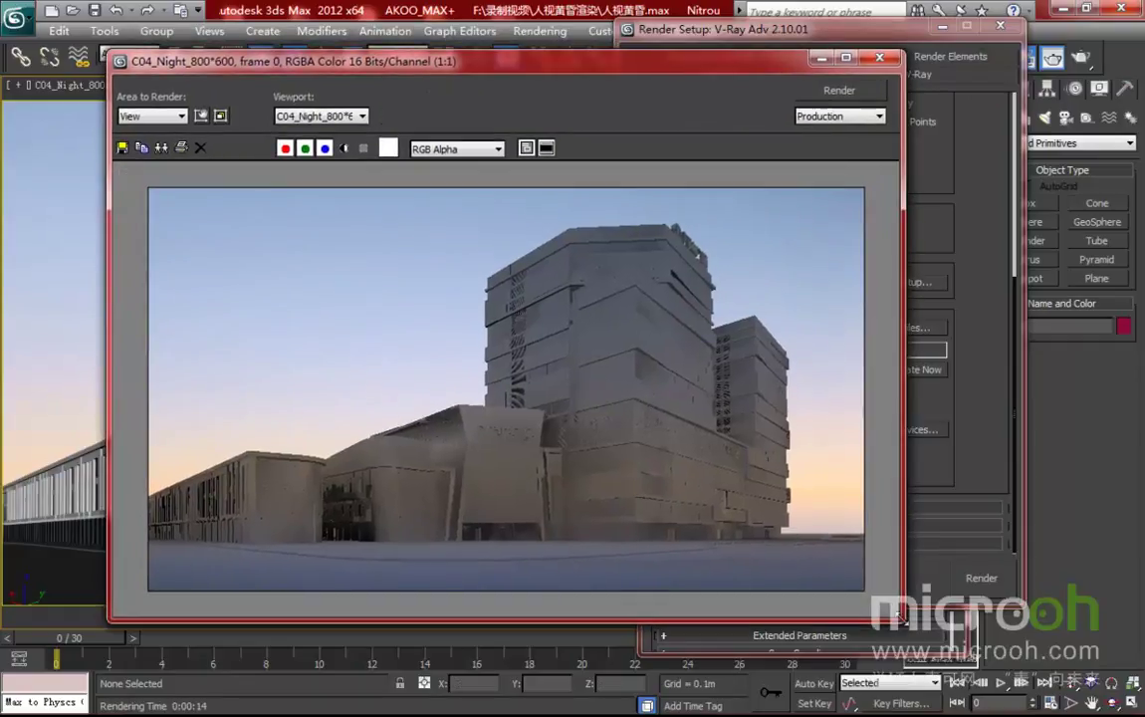
{"action": "left_click", "coordinate": [880, 58]}
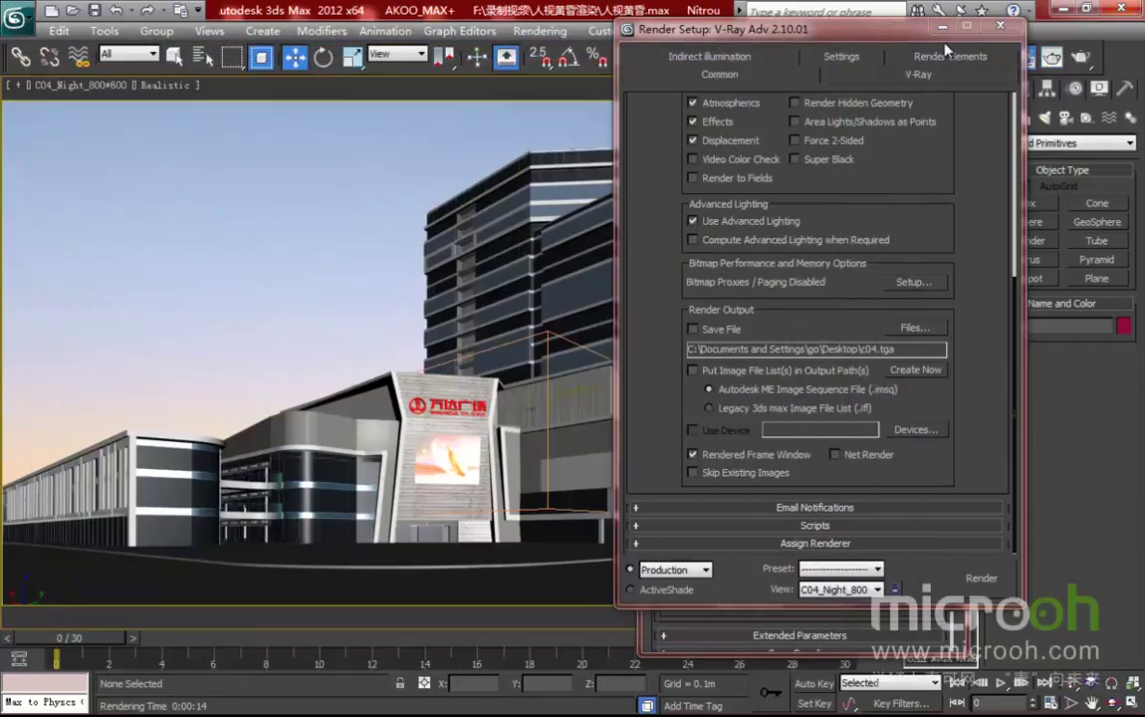
- Close the render setup windows, restore the multi-viewport layout with a wider main viewport, and show the C04_Night camera in the narrower one
{"action": "left_click", "coordinate": [999, 28]}
{"action": "left_click", "coordinate": [946, 86]}
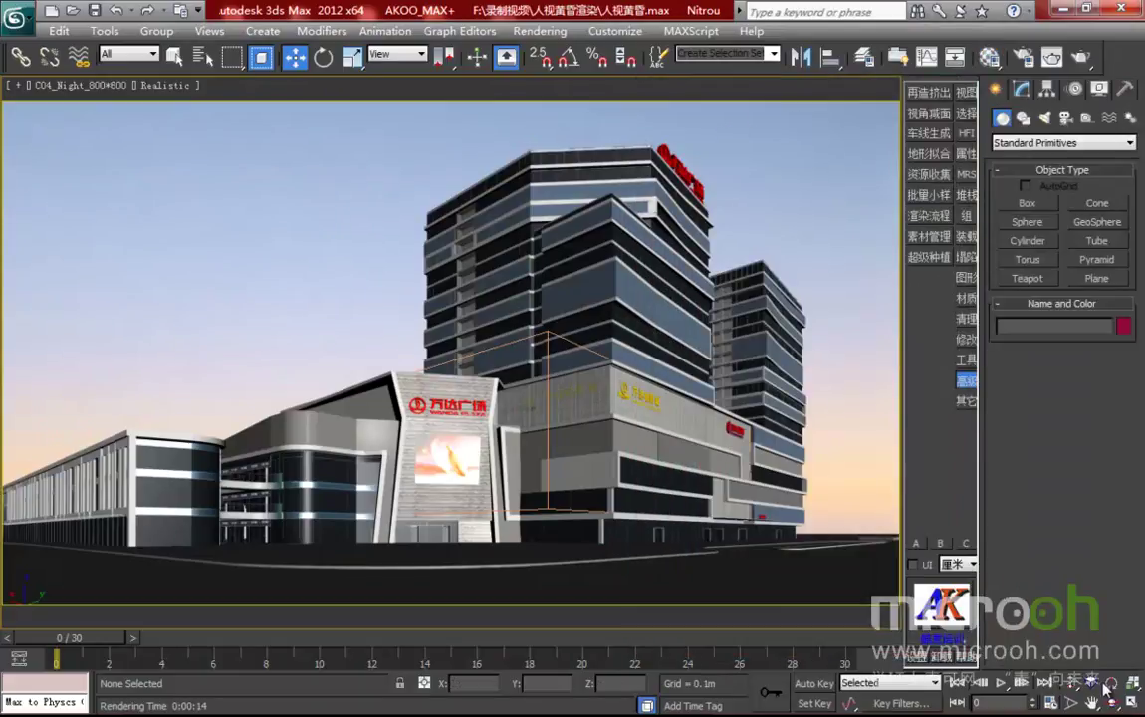
{"action": "left_click", "coordinate": [1131, 703]}
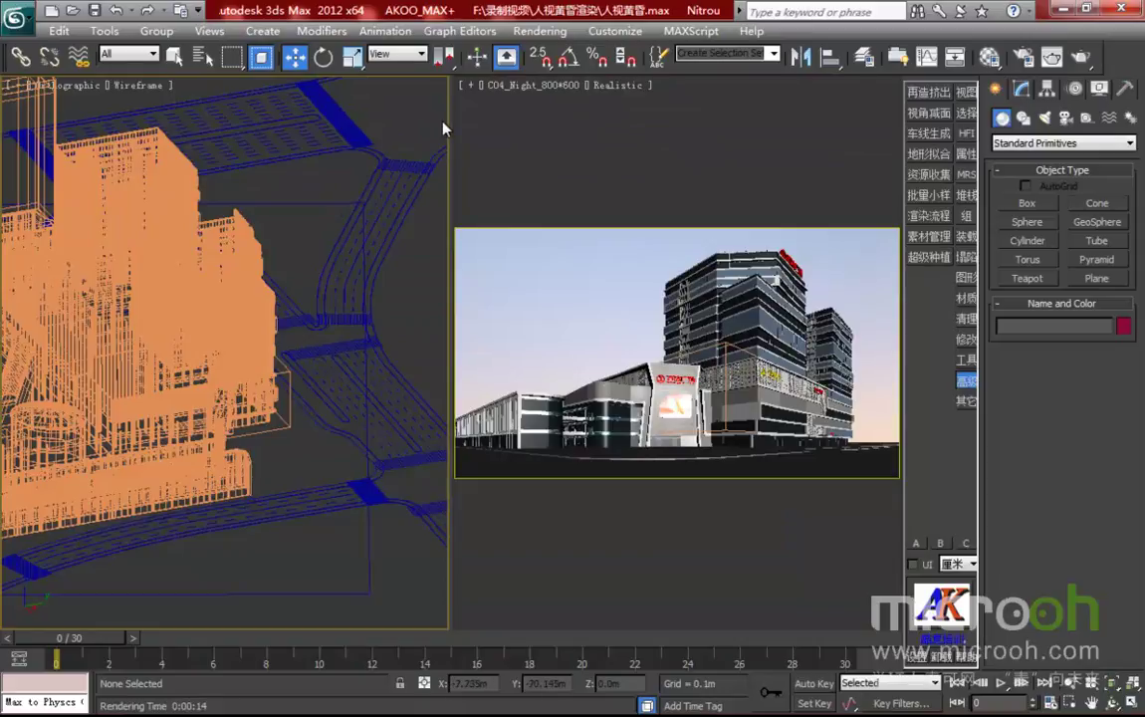
{"action": "left_click_drag", "start_coordinate": [449, 128], "coordinate": [309, 110]}
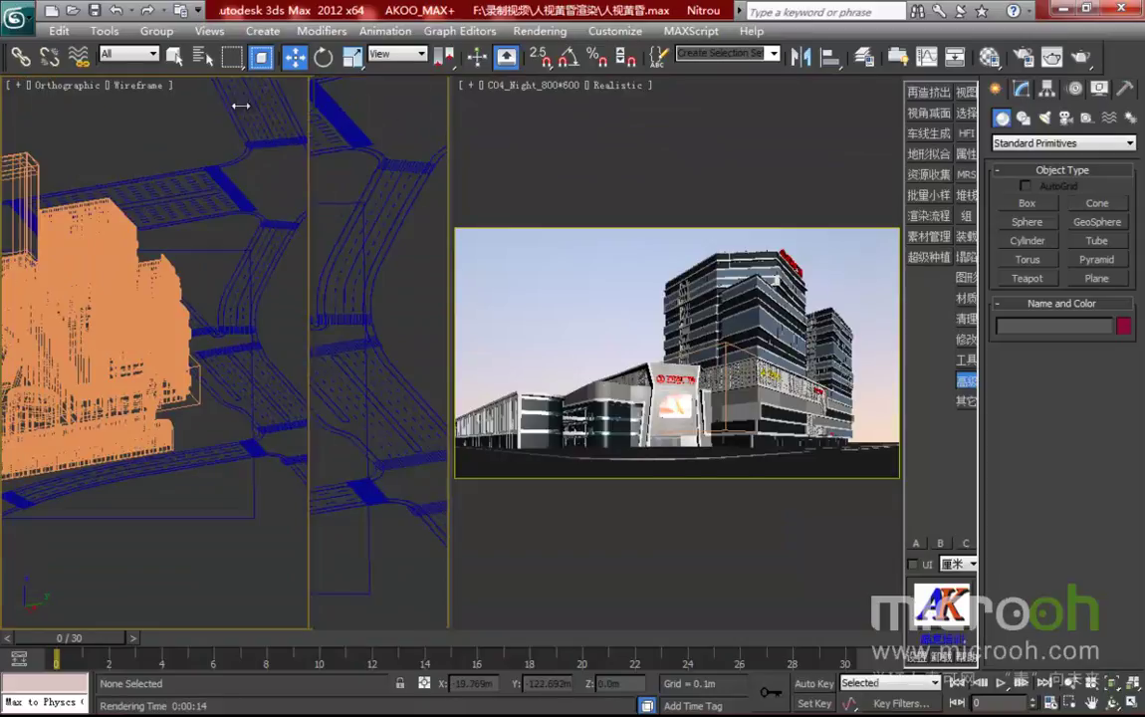
{"action": "key", "text": "c"}
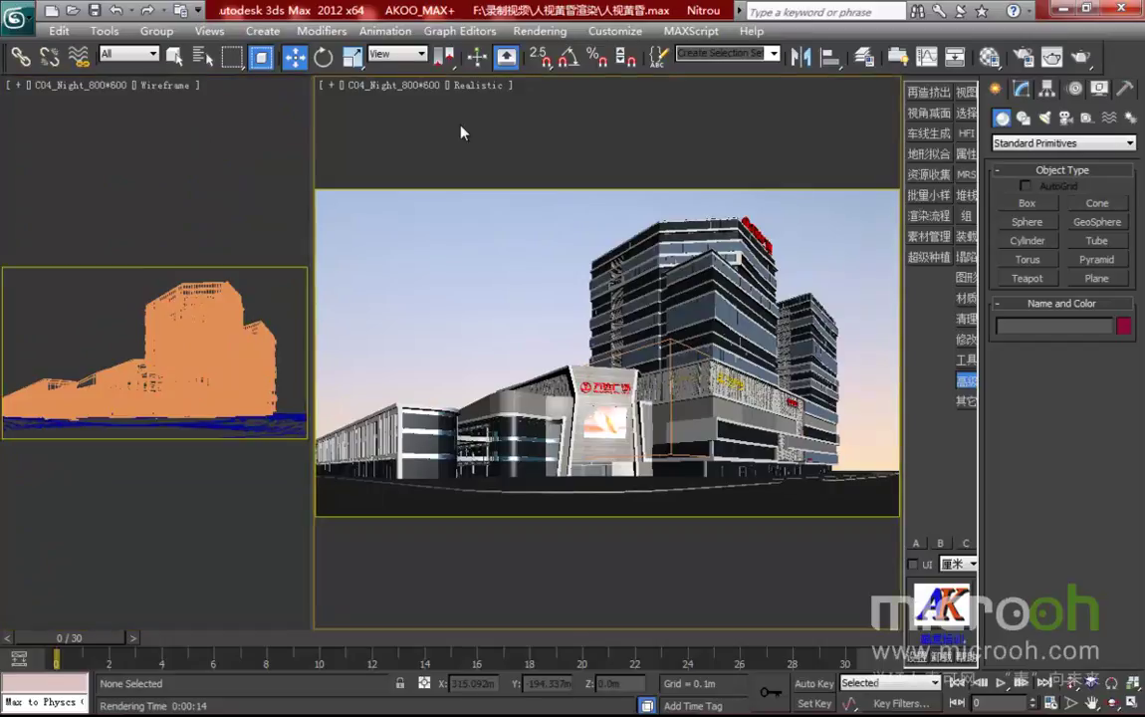
- Turn off the safe frame and the background display in the larger camera viewport
{"action": "key", "text": "shift+f"}
{"action": "key", "text": "alt+b"}
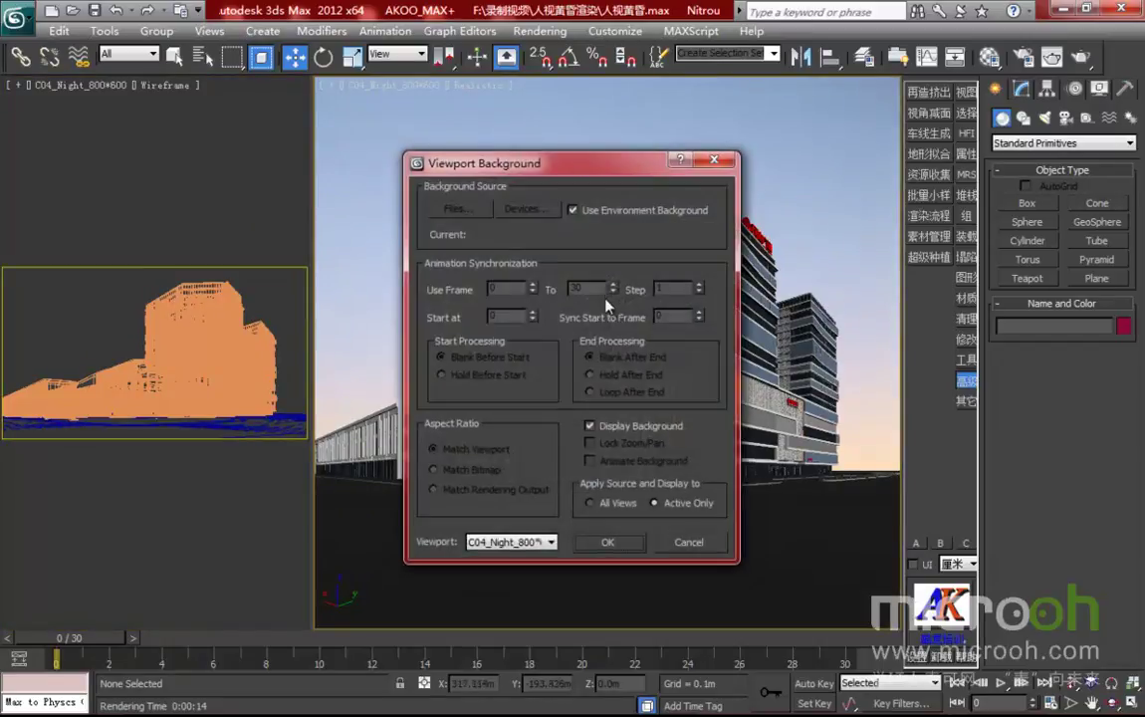
{"action": "left_click", "coordinate": [604, 543]}
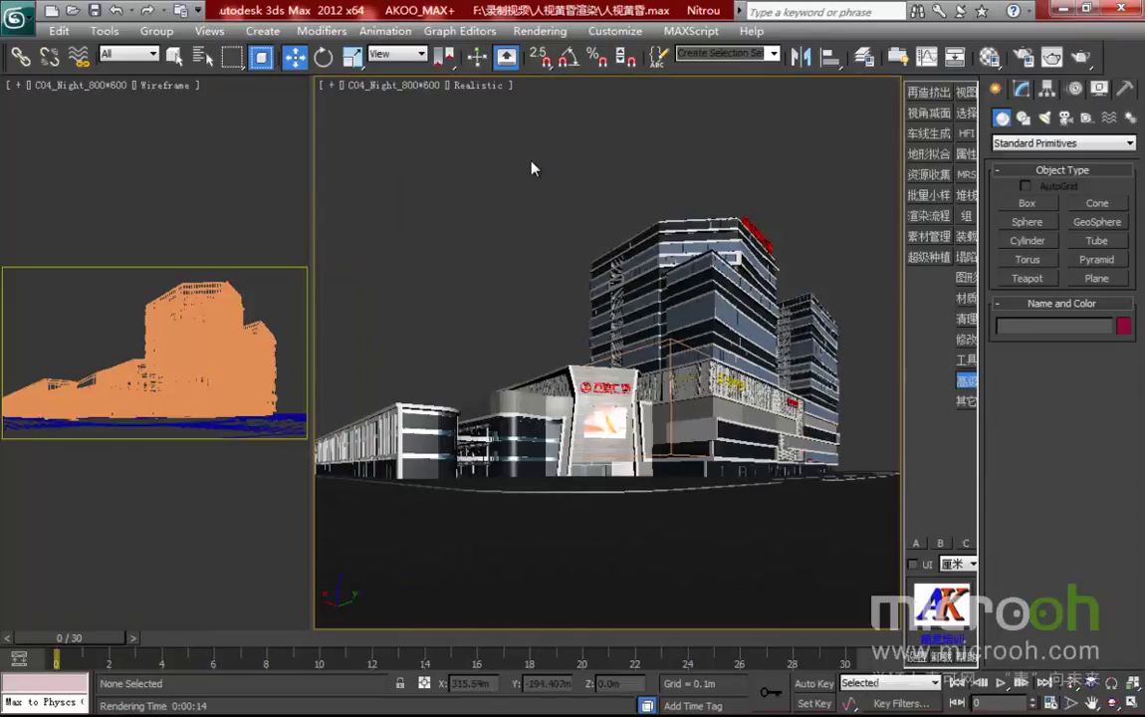
- Switch the larger viewport to a wireframe top view framed on the building and narrow the camera viewport beside it
{"action": "key", "text": "t"}
{"action": "key", "text": "z"}
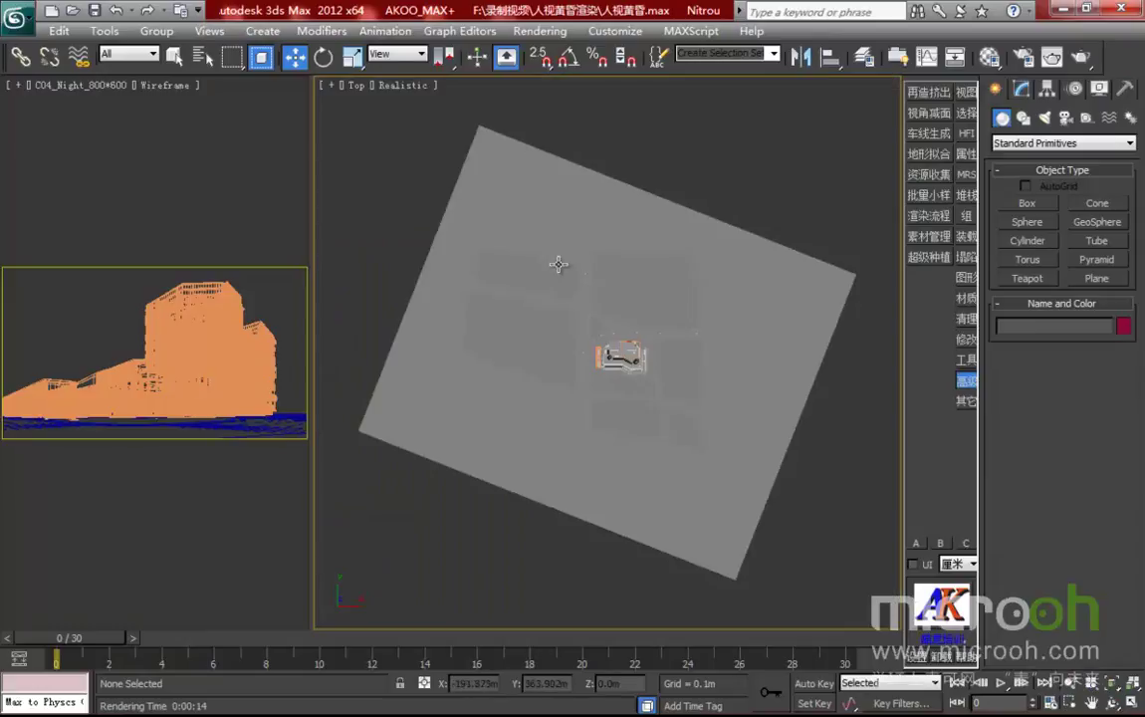
{"action": "scroll", "coordinate": [619, 385], "scroll_direction": "up", "scroll_amount": 6}
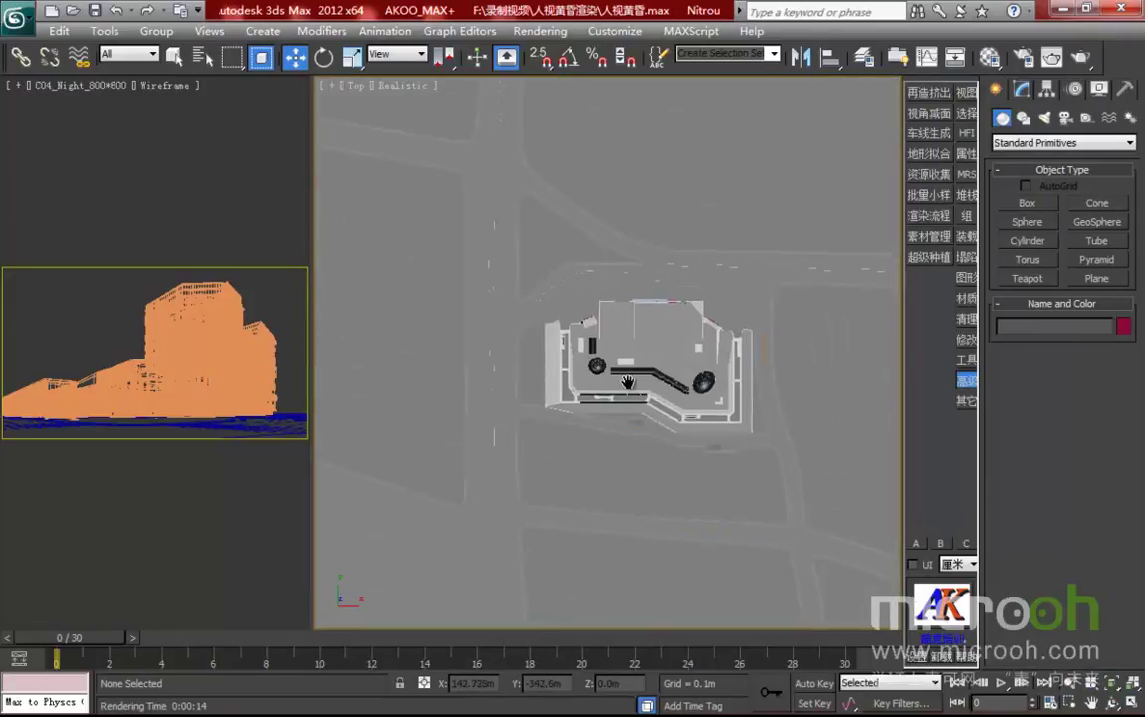
{"action": "key", "text": "F3"}
{"action": "scroll", "coordinate": [628, 384], "scroll_direction": "up", "scroll_amount": 3}
{"action": "middle_click_drag", "start_coordinate": [629, 382], "coordinate": [622, 317]}
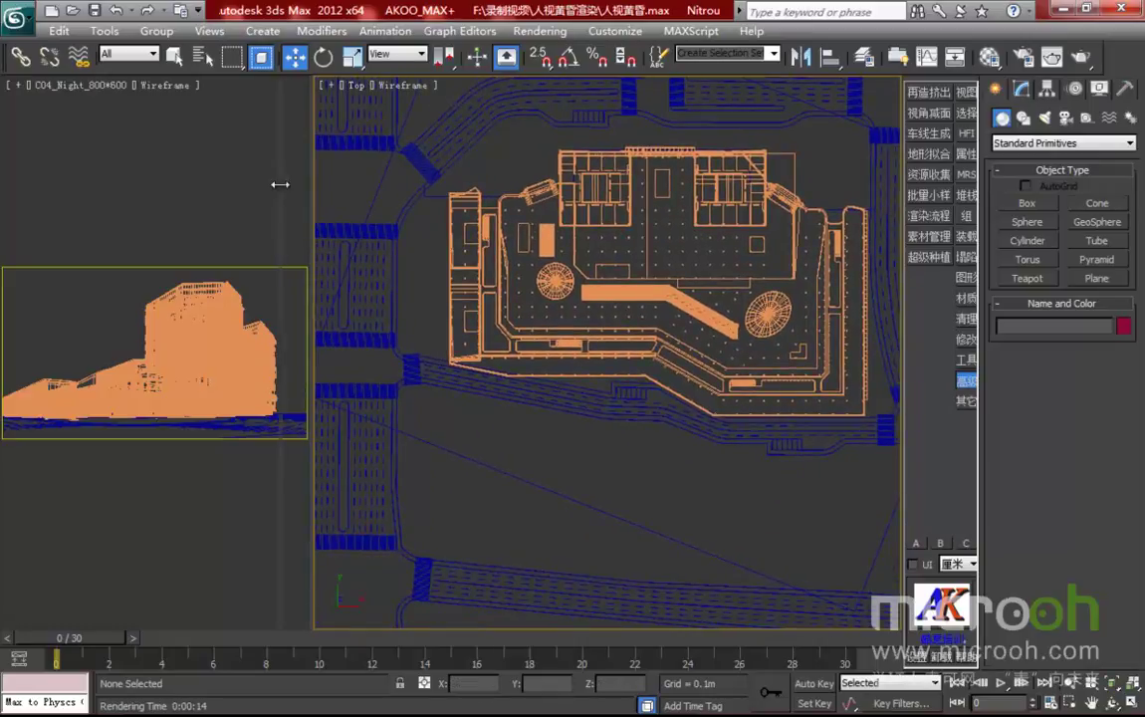
{"action": "left_click_drag", "start_coordinate": [280, 184], "coordinate": [279, 185]}
- Unhide the cameras category and select the C04_Night camera at the road junction in the top view
{"action": "left_click", "coordinate": [1099, 88]}
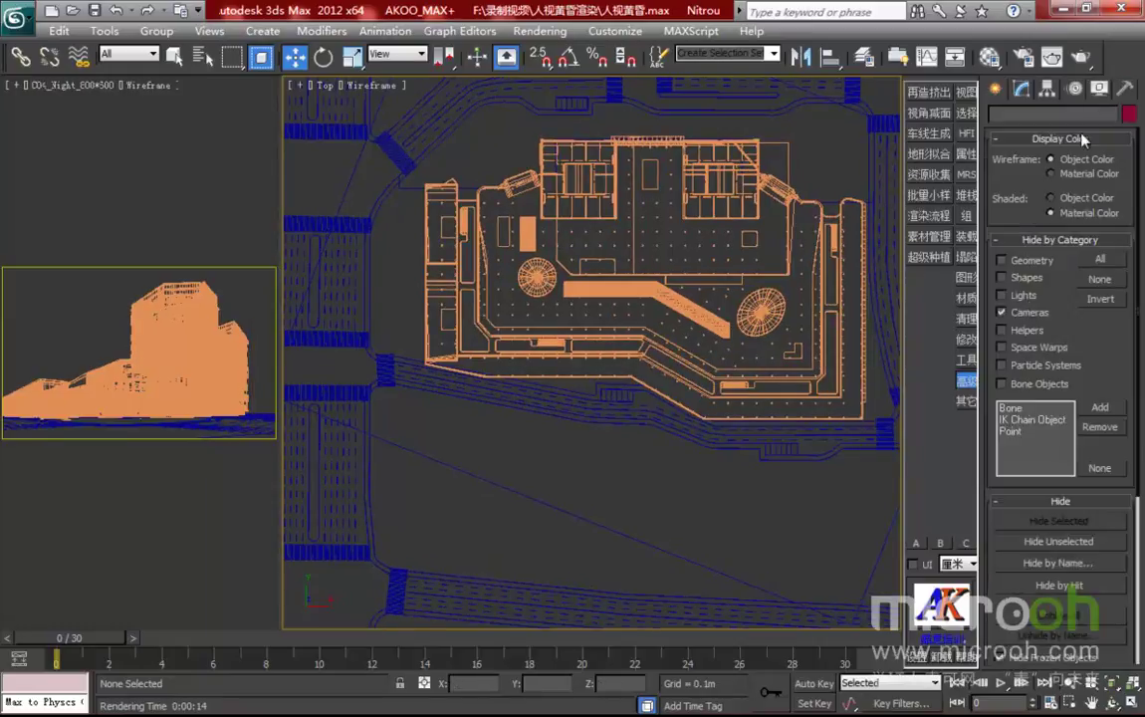
{"action": "middle_click_drag", "start_coordinate": [567, 404], "coordinate": [688, 228]}
{"action": "scroll", "coordinate": [571, 467], "scroll_direction": "down", "scroll_amount": 5}
{"action": "scroll", "coordinate": [578, 416], "scroll_direction": "up", "scroll_amount": 6}
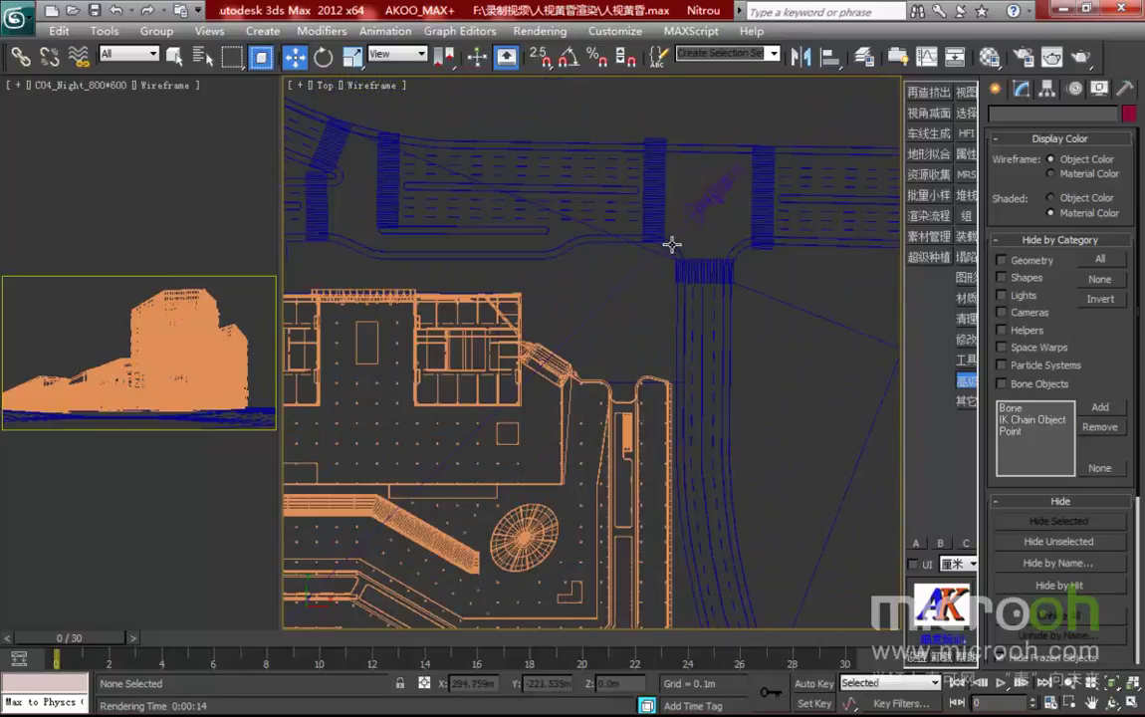
{"action": "left_click", "coordinate": [708, 200]}
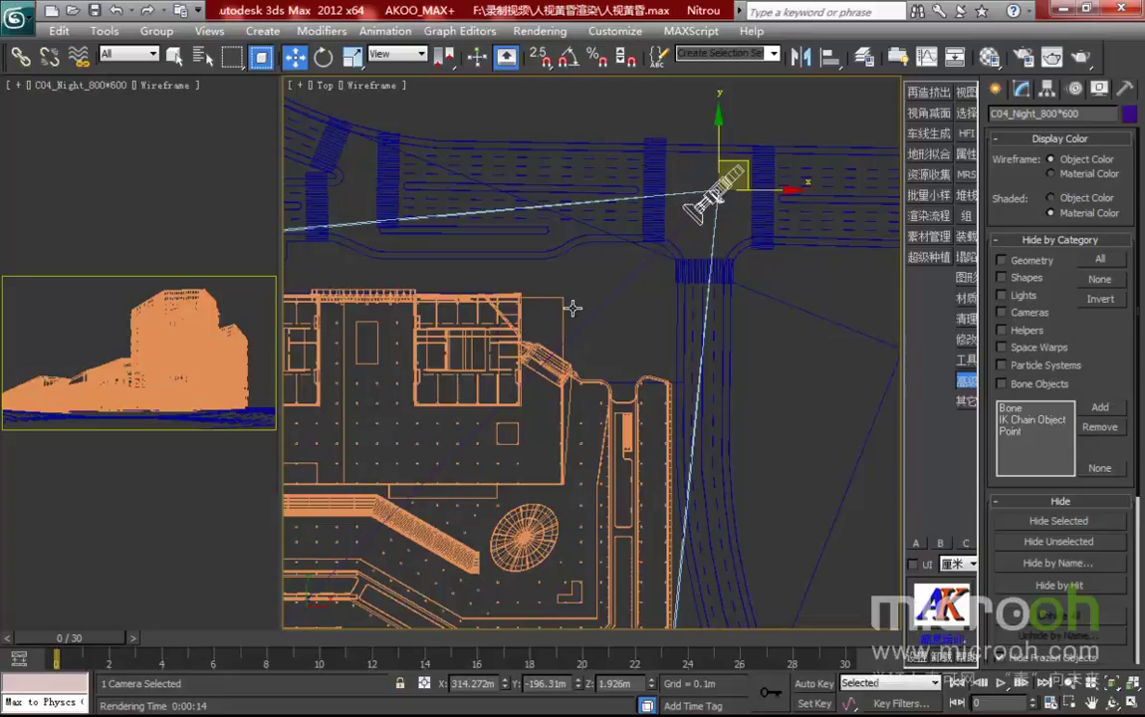
{"action": "middle_click_drag", "start_coordinate": [547, 261], "coordinate": [650, 191]}
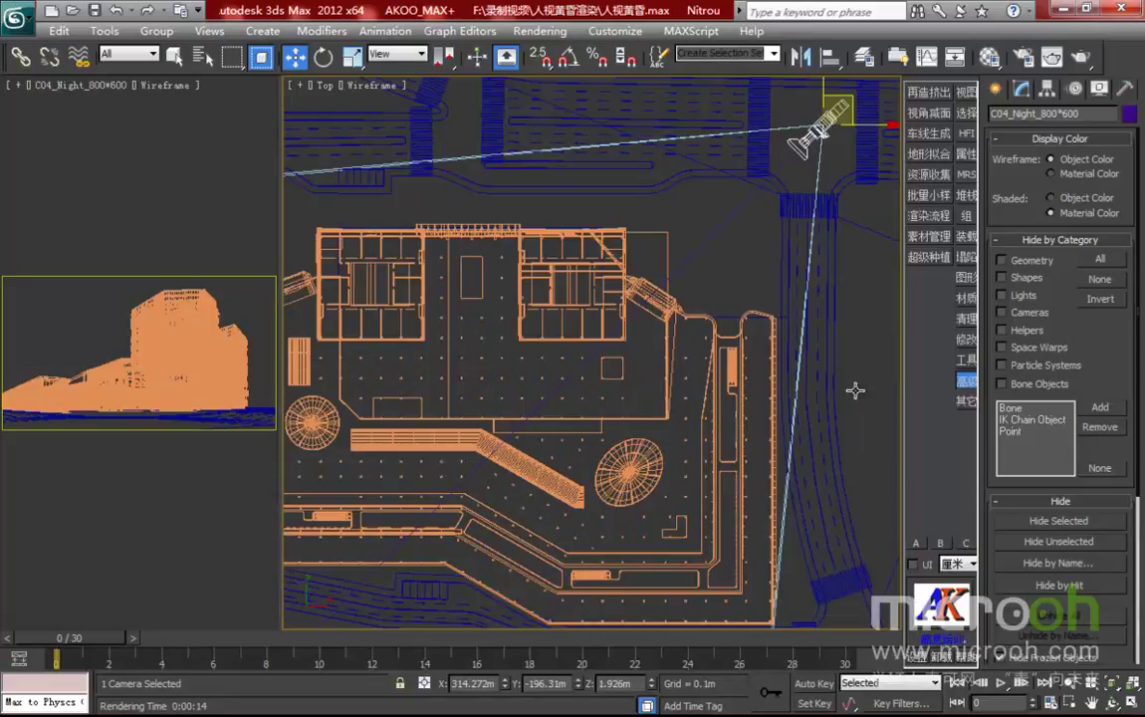
{"action": "scroll", "coordinate": [699, 409], "scroll_direction": "down", "scroll_amount": 4}
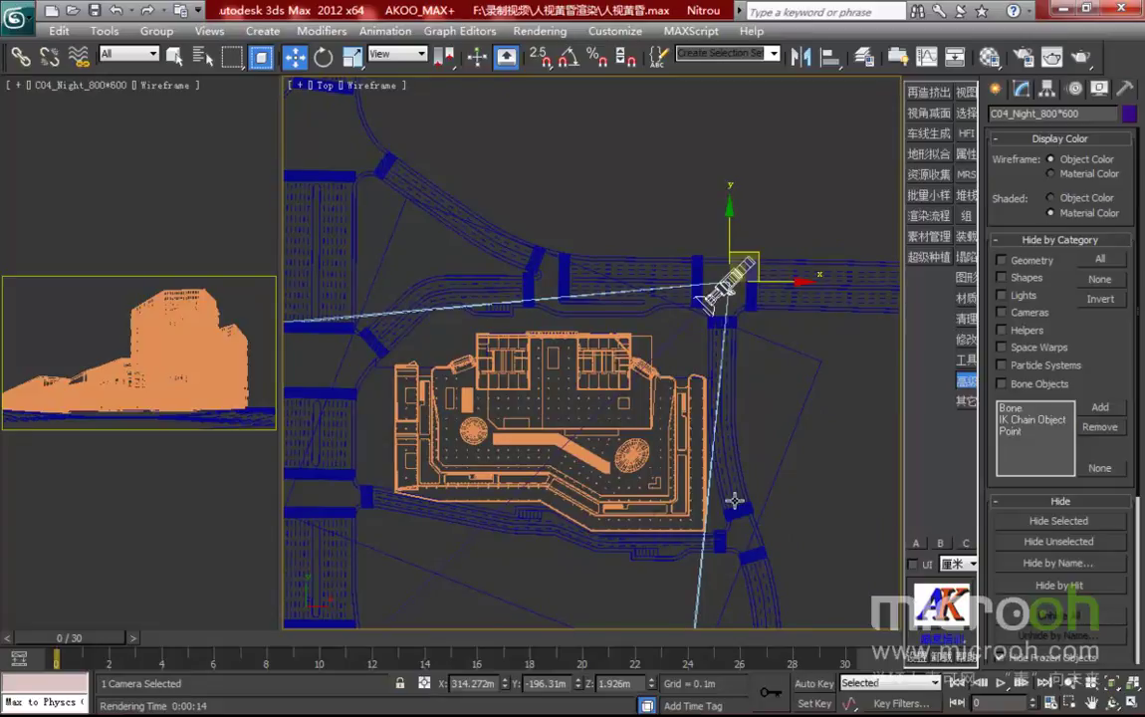
{"action": "middle_click_drag", "start_coordinate": [719, 492], "coordinate": [678, 458]}
- Create a standard Target Direct light from the southeast of the site aimed at the building, with a target distance of about 382 m
{"action": "left_click", "coordinate": [995, 88]}
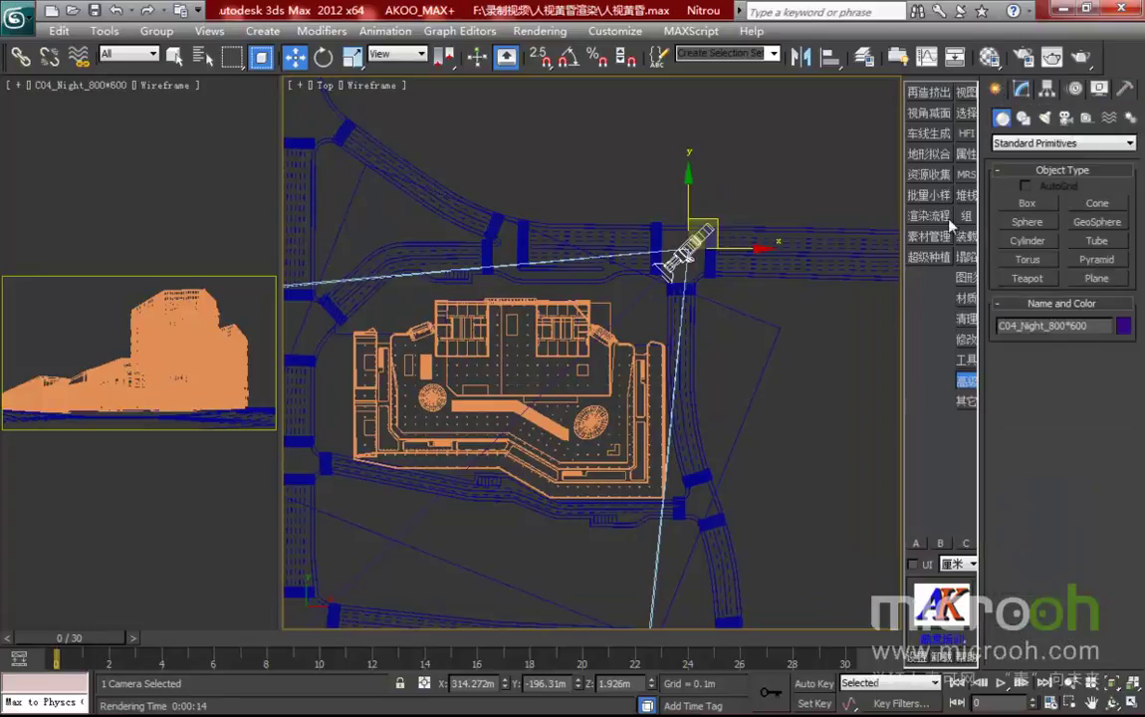
{"action": "middle_click_drag", "start_coordinate": [675, 374], "coordinate": [669, 314]}
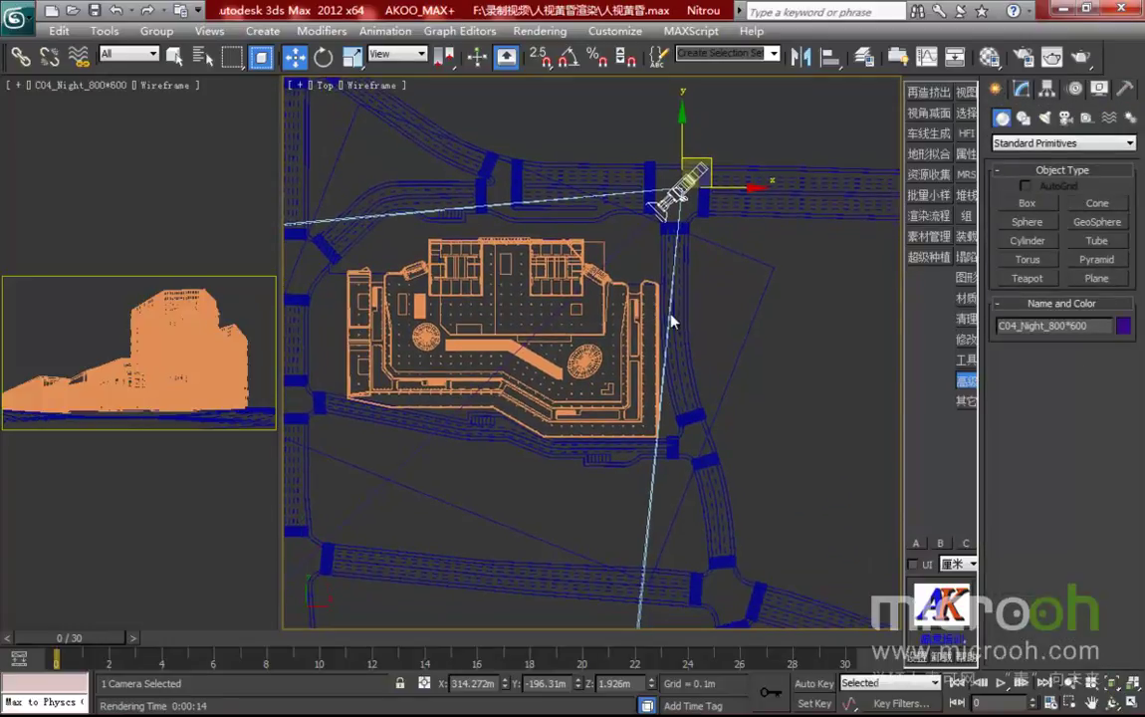
{"action": "left_click", "coordinate": [1048, 119]}
{"action": "left_click", "coordinate": [1036, 142]}
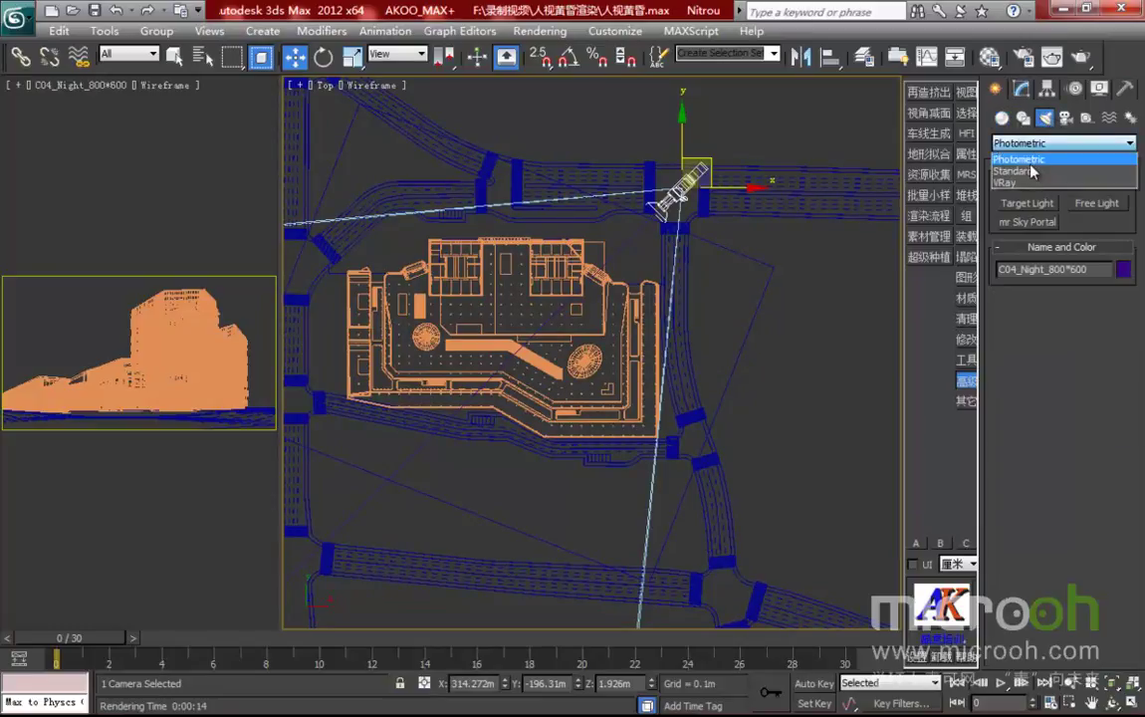
{"action": "left_click", "coordinate": [1028, 173]}
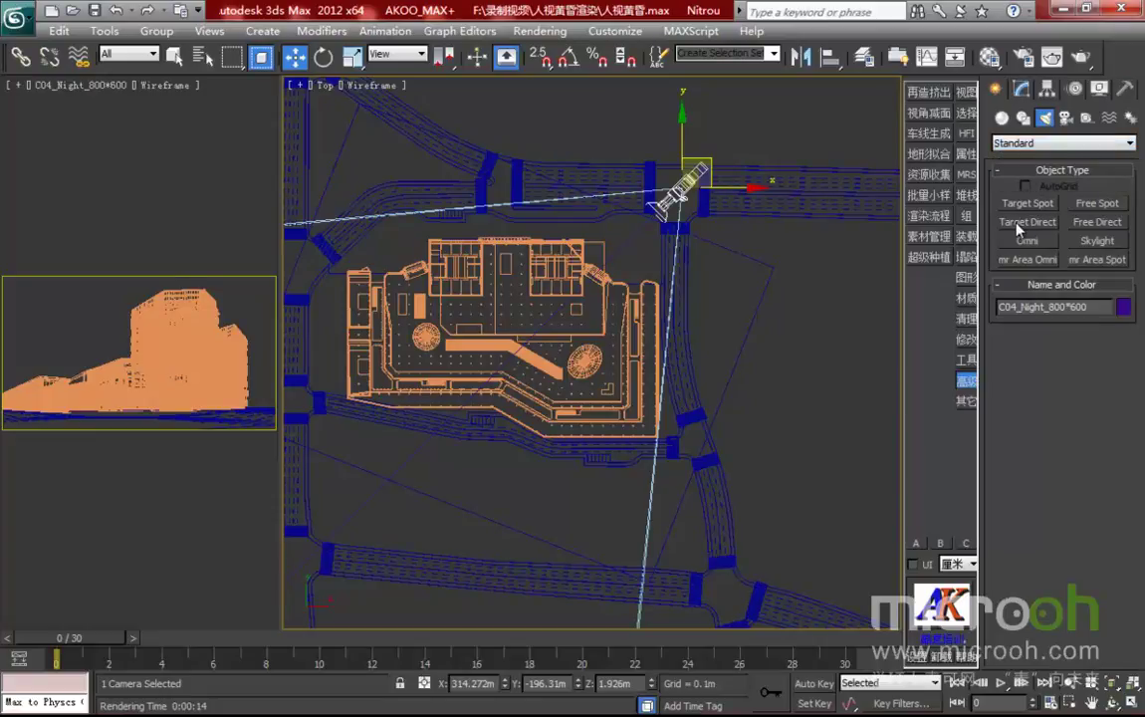
{"action": "left_click", "coordinate": [1021, 225]}
{"action": "middle_click_drag", "start_coordinate": [803, 496], "coordinate": [778, 406]}
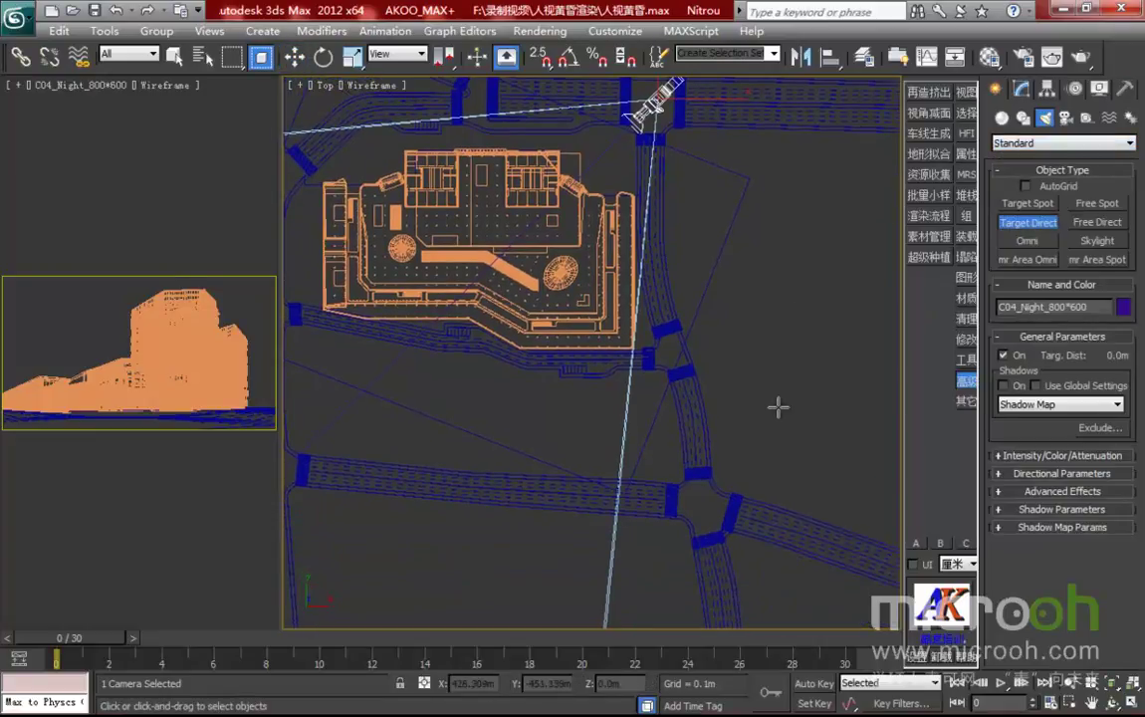
{"action": "scroll", "coordinate": [778, 406], "scroll_direction": "down", "scroll_amount": 5}
{"action": "scroll", "coordinate": [708, 452], "scroll_direction": "down", "scroll_amount": 1}
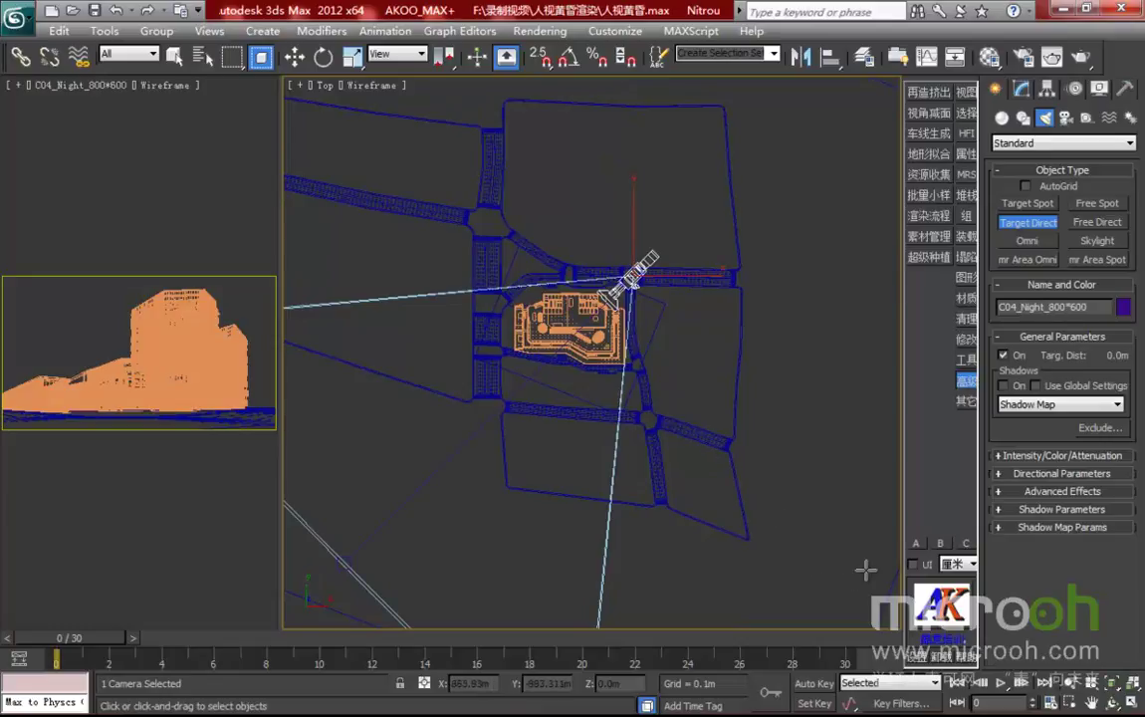
{"action": "left_click_drag", "start_coordinate": [865, 570], "coordinate": [638, 358]}
{"action": "left_click_drag", "start_coordinate": [601, 317], "coordinate": [598, 315]}
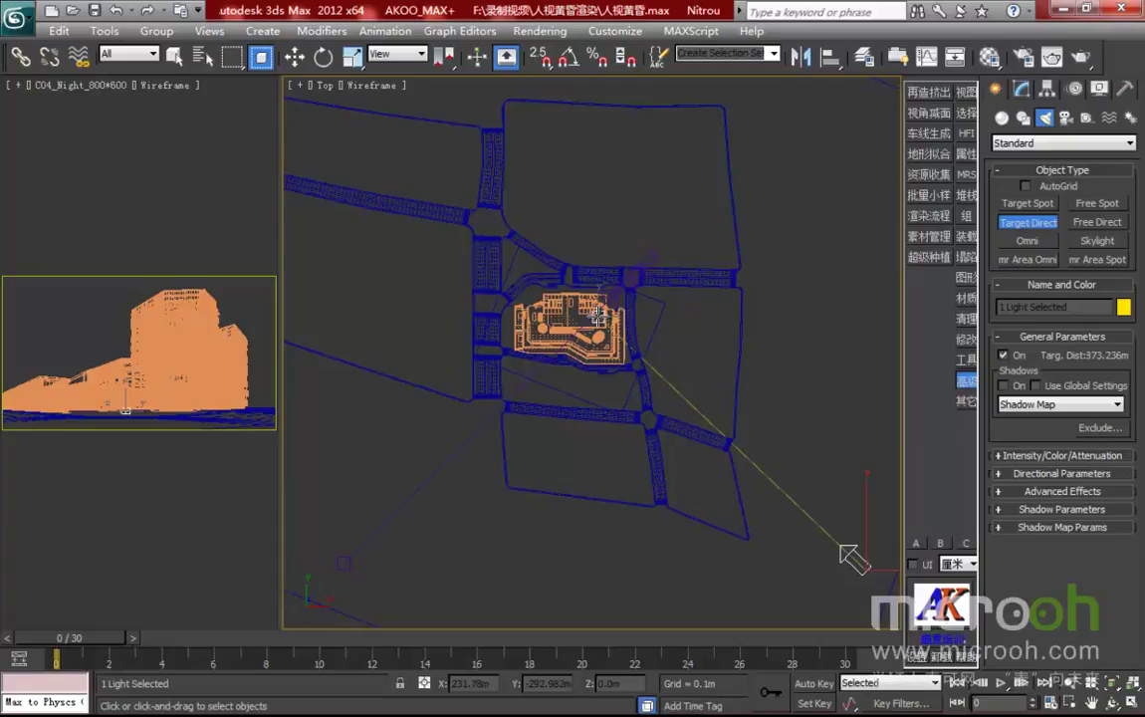
{"action": "left_click_drag", "start_coordinate": [598, 315], "coordinate": [595, 312]}
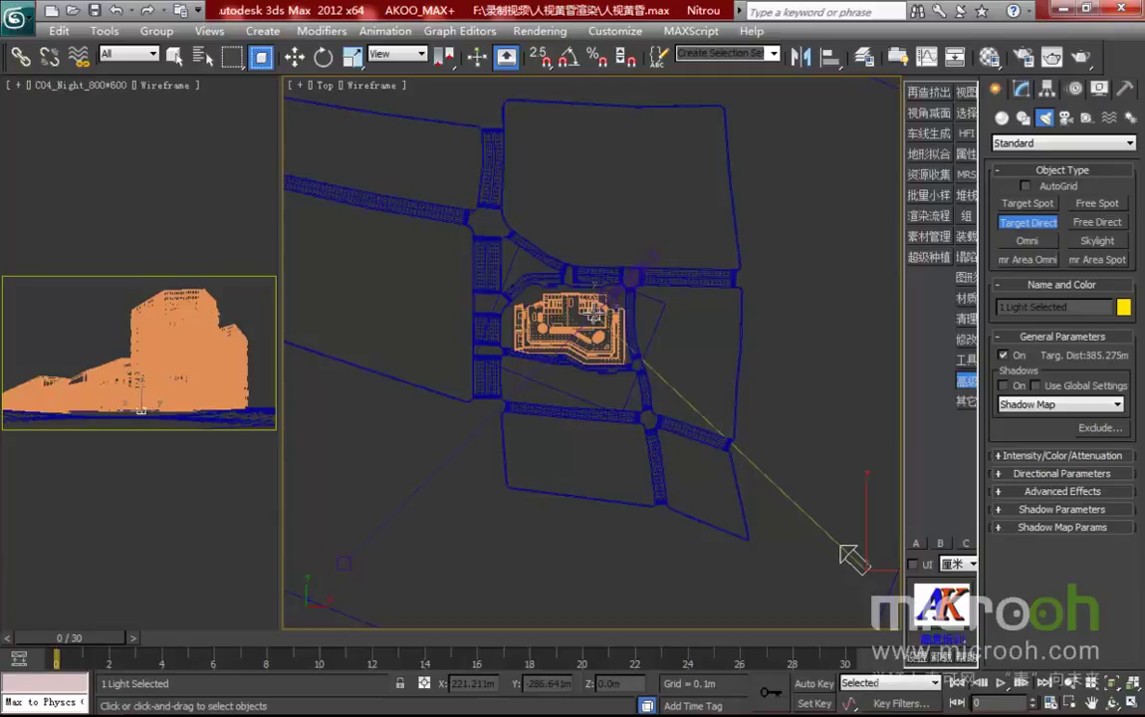
{"action": "left_click_drag", "start_coordinate": [597, 312], "coordinate": [596, 315]}
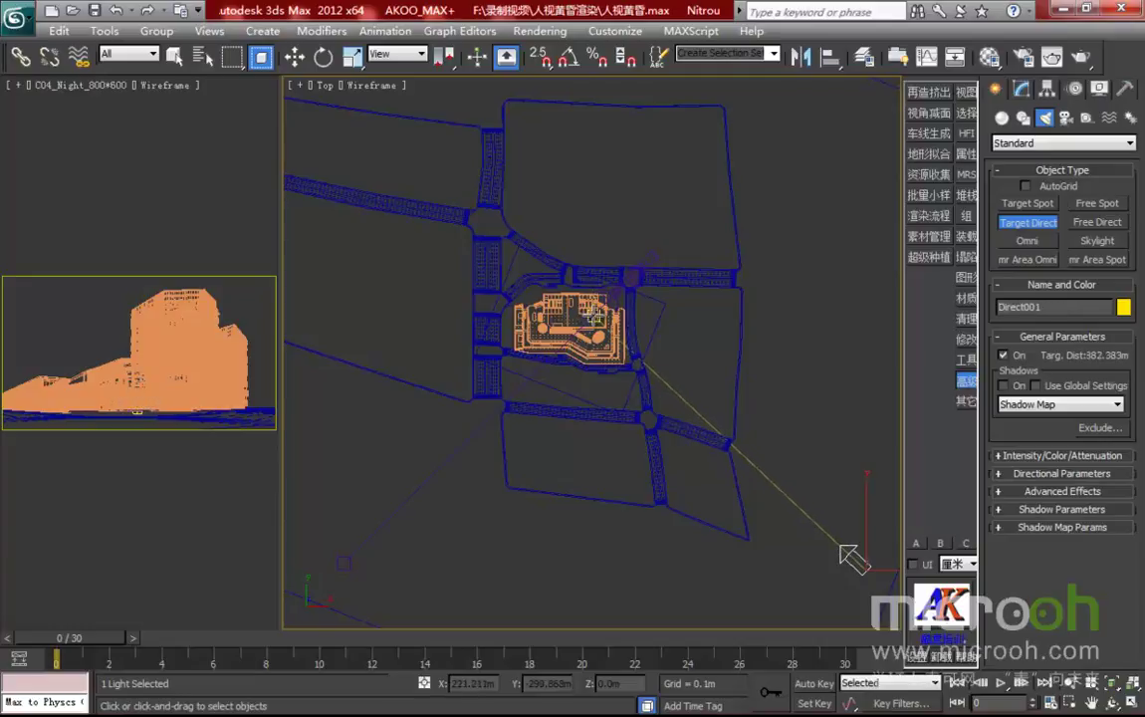
- Raise the direct light above the ground in the front view to a height of about 250 m
{"action": "key", "text": "f"}
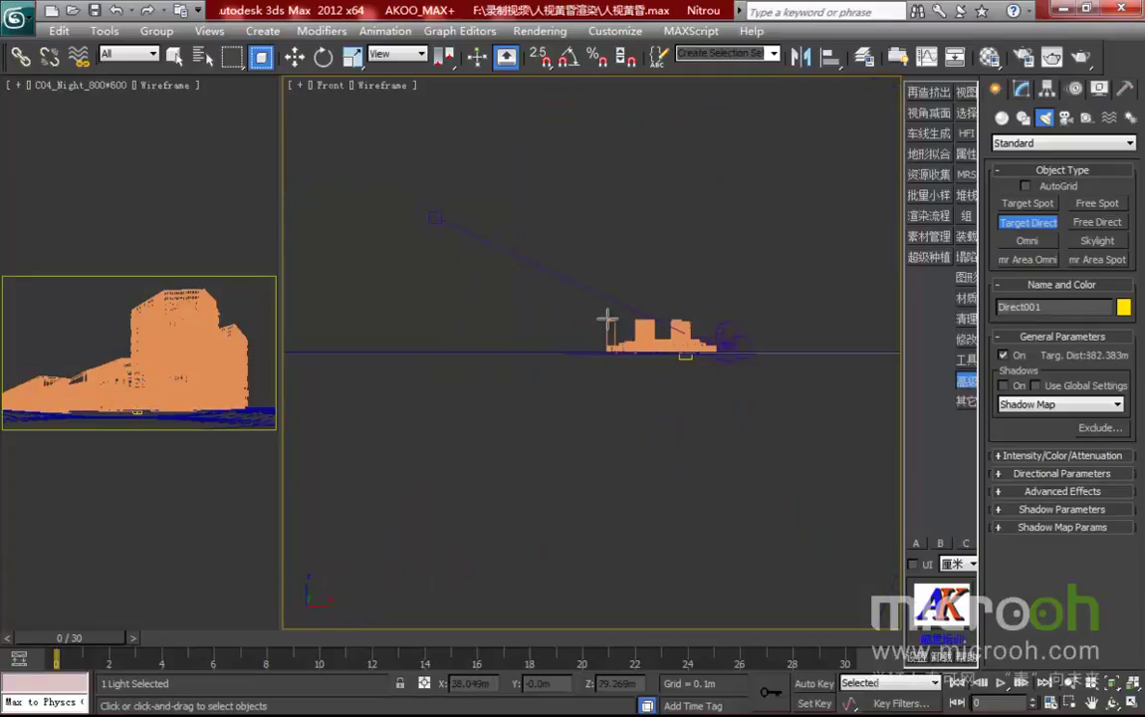
{"action": "key", "text": "z"}
{"action": "middle_click_drag", "start_coordinate": [645, 406], "coordinate": [613, 396]}
{"action": "scroll", "coordinate": [613, 396], "scroll_direction": "down", "scroll_amount": 1}
{"action": "key", "text": "w"}
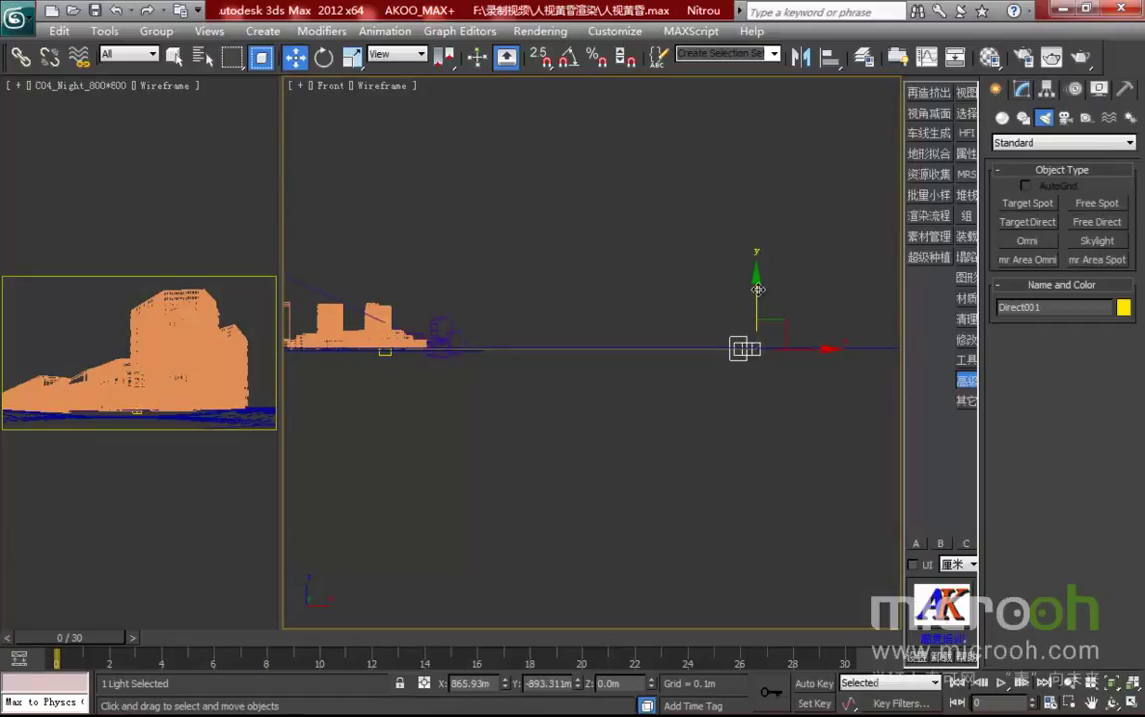
{"action": "left_click_drag", "start_coordinate": [762, 276], "coordinate": [788, 153]}
{"action": "middle_click_drag", "start_coordinate": [699, 335], "coordinate": [746, 345]}
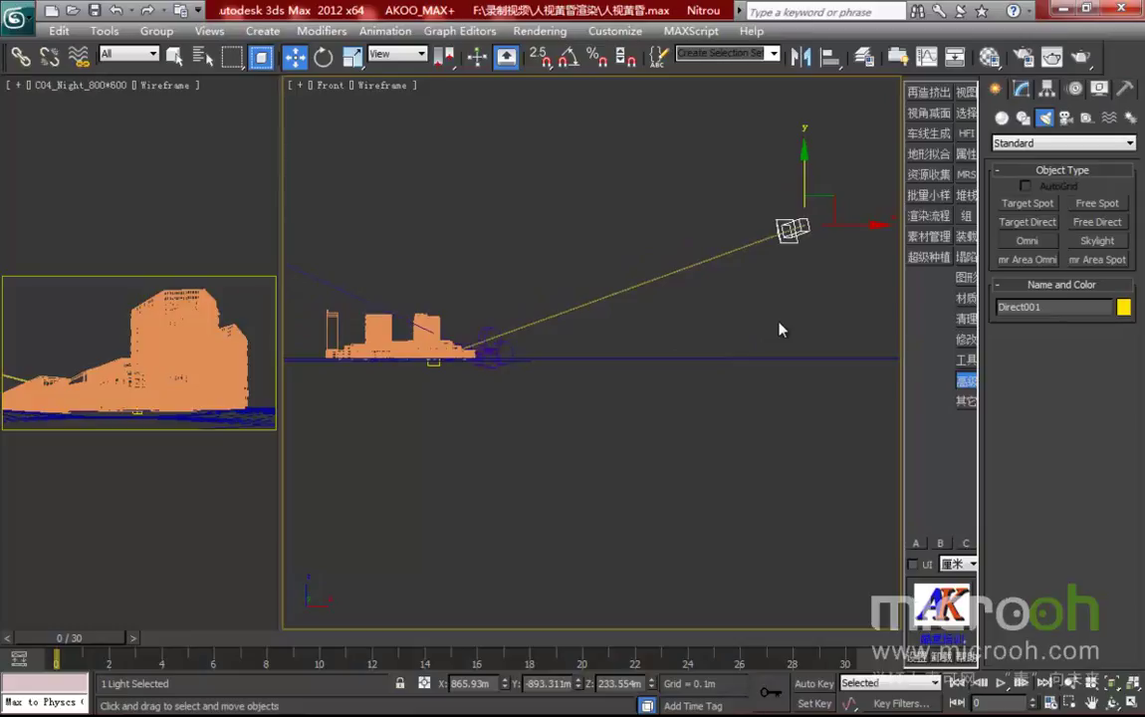
{"action": "middle_click_drag", "start_coordinate": [769, 329], "coordinate": [792, 341]}
{"action": "mouse_move", "coordinate": [826, 192]}
{"action": "left_mouse_down"}
{"action": "mouse_move", "coordinate": [827, 235]}
{"action": "mouse_move", "coordinate": [838, 93]}
{"action": "mouse_move", "coordinate": [844, 179]}
{"action": "left_mouse_up"}
{"action": "middle_click_drag", "start_coordinate": [771, 402], "coordinate": [800, 421]}
{"action": "middle_click_drag", "start_coordinate": [528, 192], "coordinate": [494, 177]}
- View the scene through the direct light and widen its falloff to cover the building and the surrounding roads
{"action": "left_click", "coordinate": [330, 85]}
{"action": "right_click", "coordinate": [303, 160]}
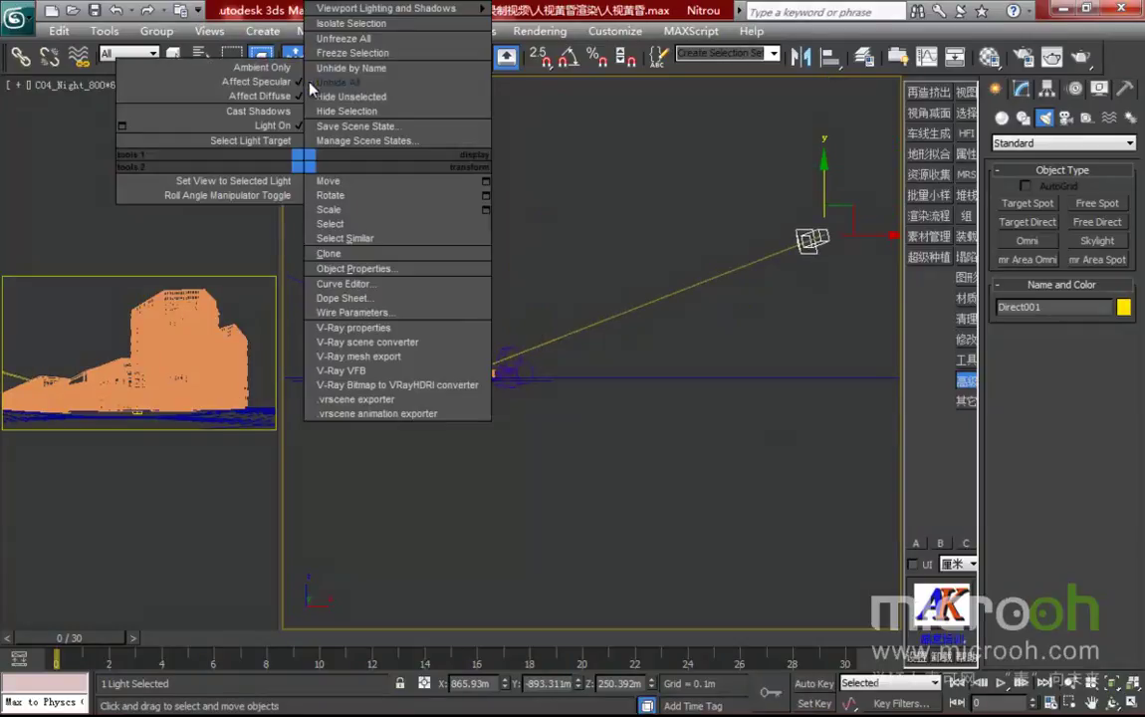
{"action": "left_click", "coordinate": [347, 40]}
{"action": "left_click", "coordinate": [329, 86]}
{"action": "mouse_move", "coordinate": [434, 132]}
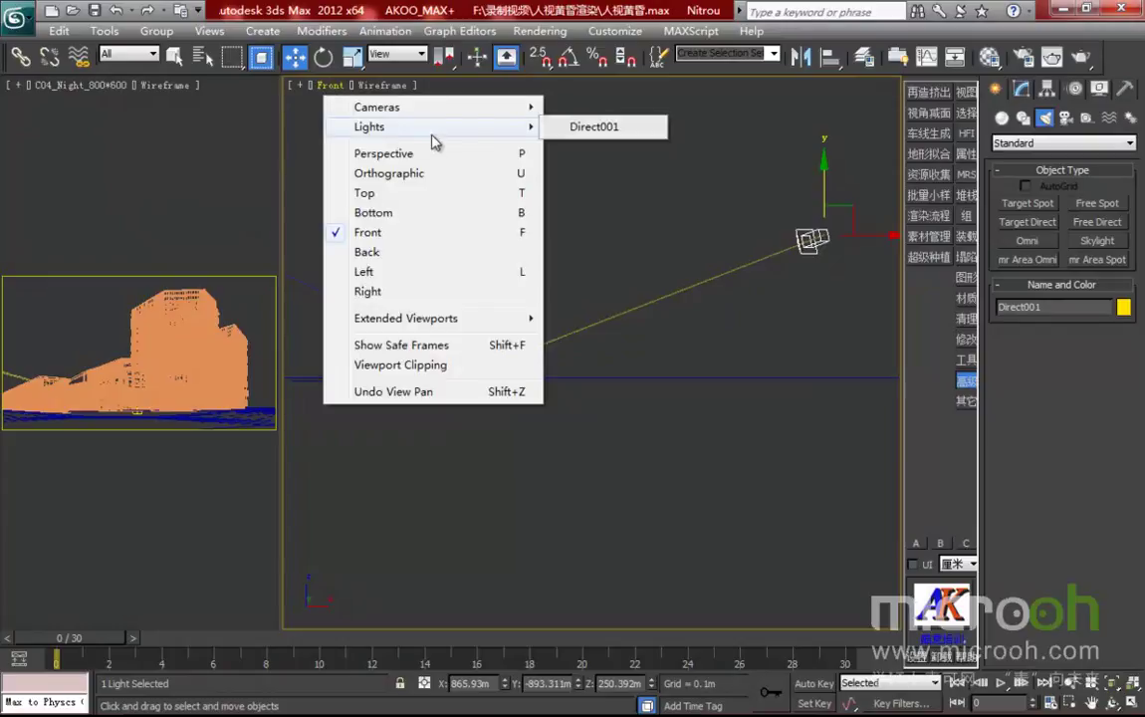
{"action": "left_click", "coordinate": [587, 123]}
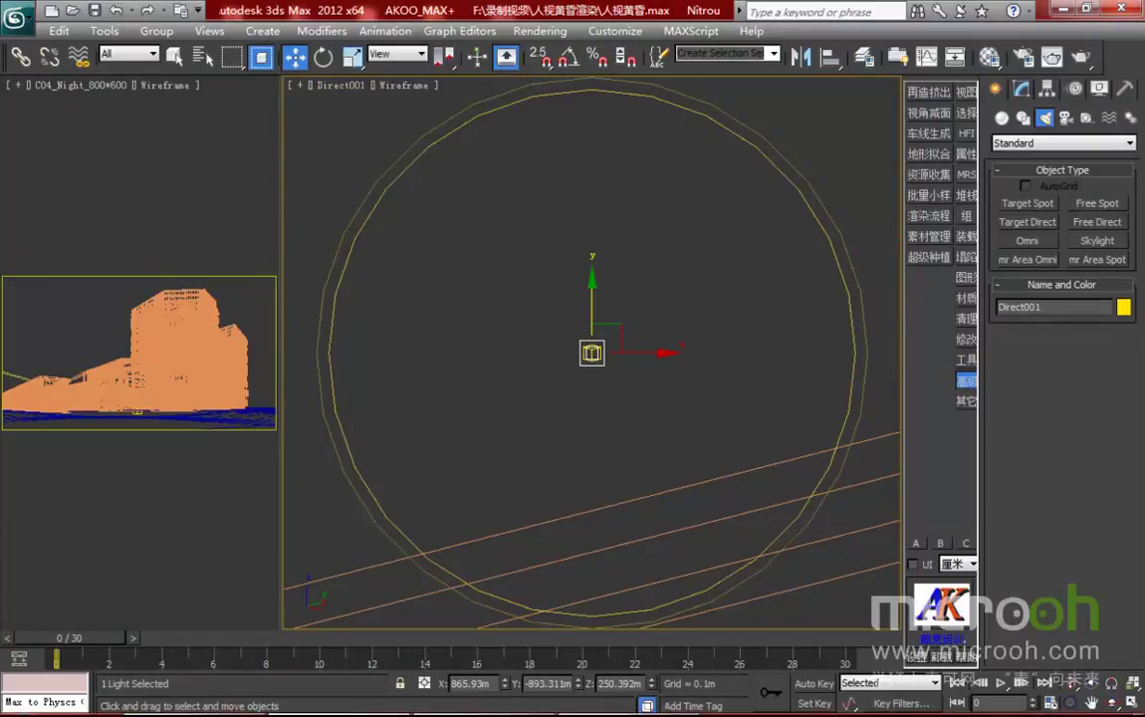
{"action": "left_click", "coordinate": [1073, 703]}
{"action": "mouse_move", "coordinate": [608, 341]}
{"action": "left_mouse_down"}
{"action": "mouse_move", "coordinate": [628, 323]}
{"action": "mouse_move", "coordinate": [661, 470]}
{"action": "mouse_move", "coordinate": [618, 233]}
{"action": "mouse_move", "coordinate": [609, 360]}
{"action": "mouse_move", "coordinate": [602, 350]}
{"action": "left_mouse_up"}
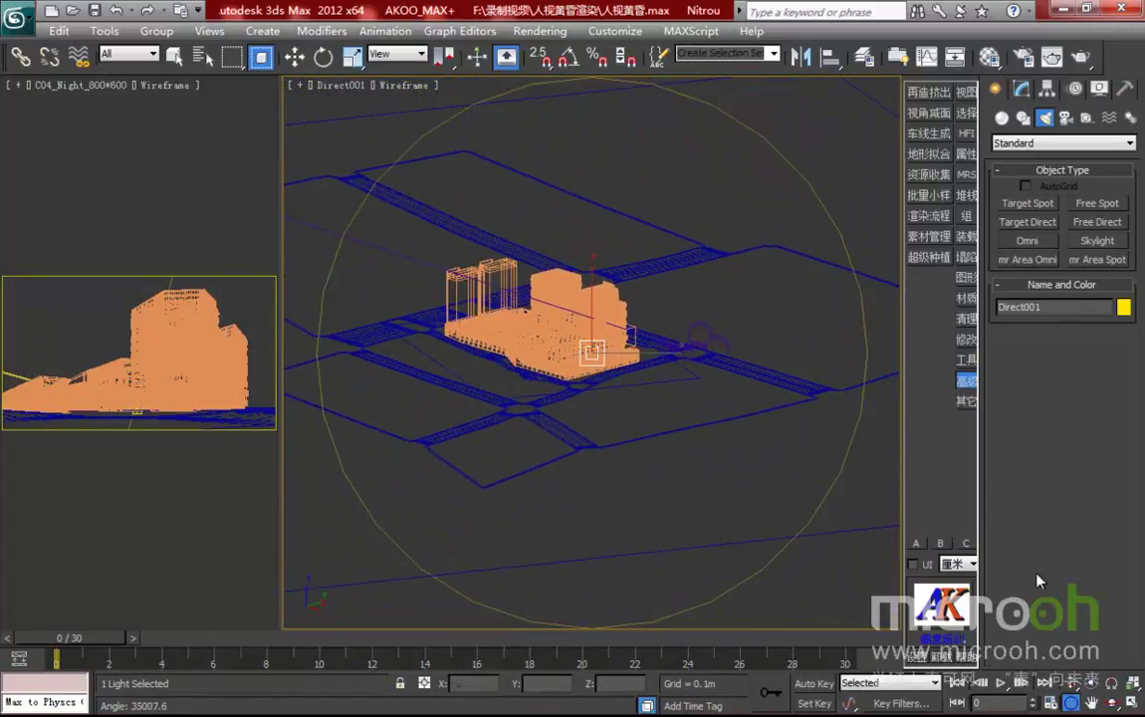
- Adjust the direct light's hotspot to a small circle over the building and truck the light to centre its beam on the building
{"action": "left_click", "coordinate": [1091, 684]}
{"action": "mouse_move", "coordinate": [634, 396]}
{"action": "left_mouse_down"}
{"action": "mouse_move", "coordinate": [632, 460]}
{"action": "mouse_move", "coordinate": [614, 333]}
{"action": "mouse_move", "coordinate": [588, 326]}
{"action": "mouse_move", "coordinate": [606, 313]}
{"action": "mouse_move", "coordinate": [626, 420]}
{"action": "mouse_move", "coordinate": [617, 411]}
{"action": "left_mouse_up"}
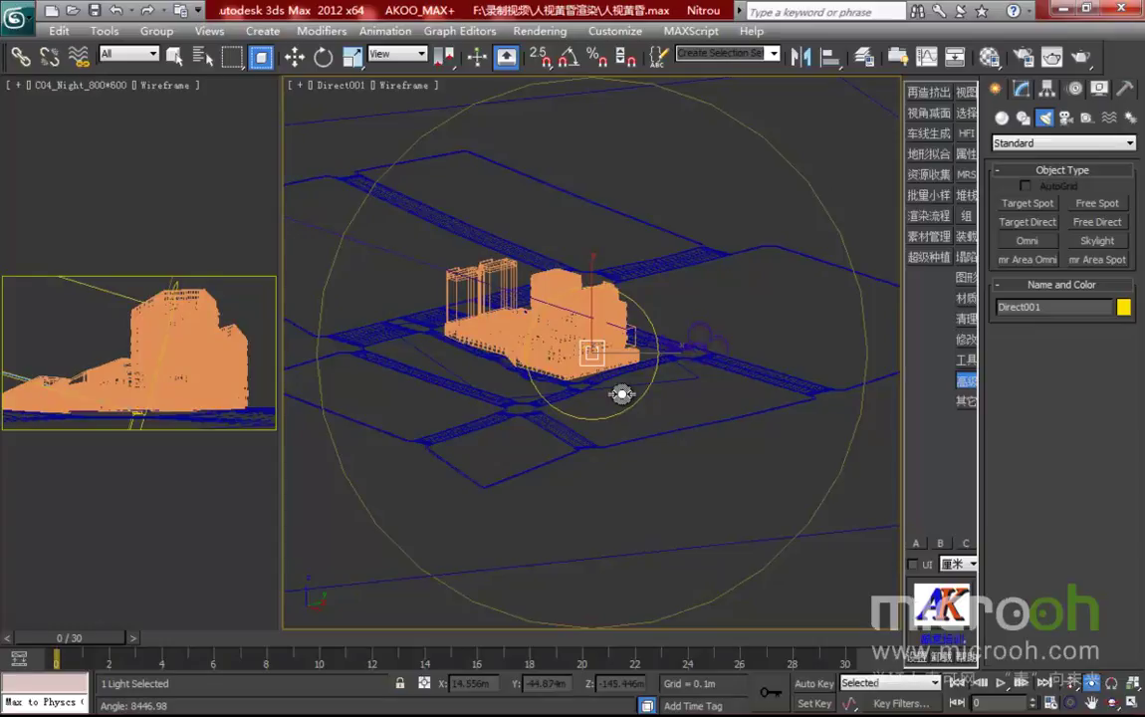
{"action": "left_click", "coordinate": [1092, 703]}
{"action": "left_click_drag", "start_coordinate": [640, 437], "coordinate": [653, 484]}
{"action": "left_click", "coordinate": [1093, 683]}
{"action": "left_click_drag", "start_coordinate": [628, 399], "coordinate": [626, 368]}
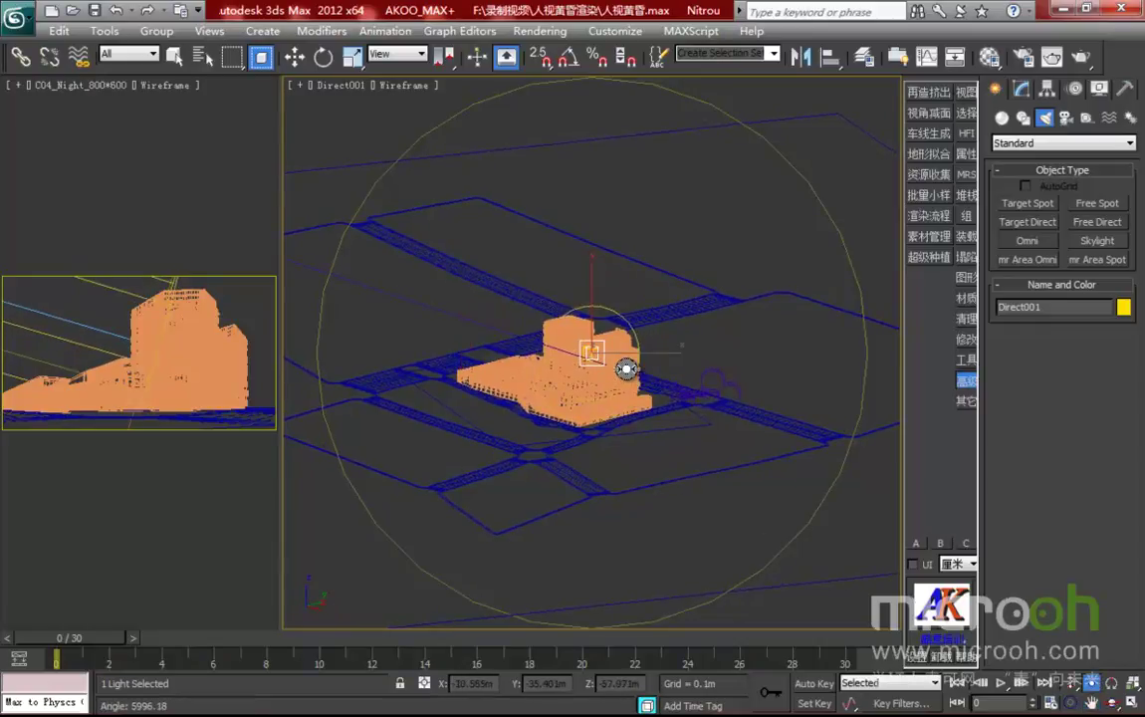
{"action": "left_click", "coordinate": [1093, 703]}
{"action": "left_click_drag", "start_coordinate": [654, 453], "coordinate": [634, 454]}
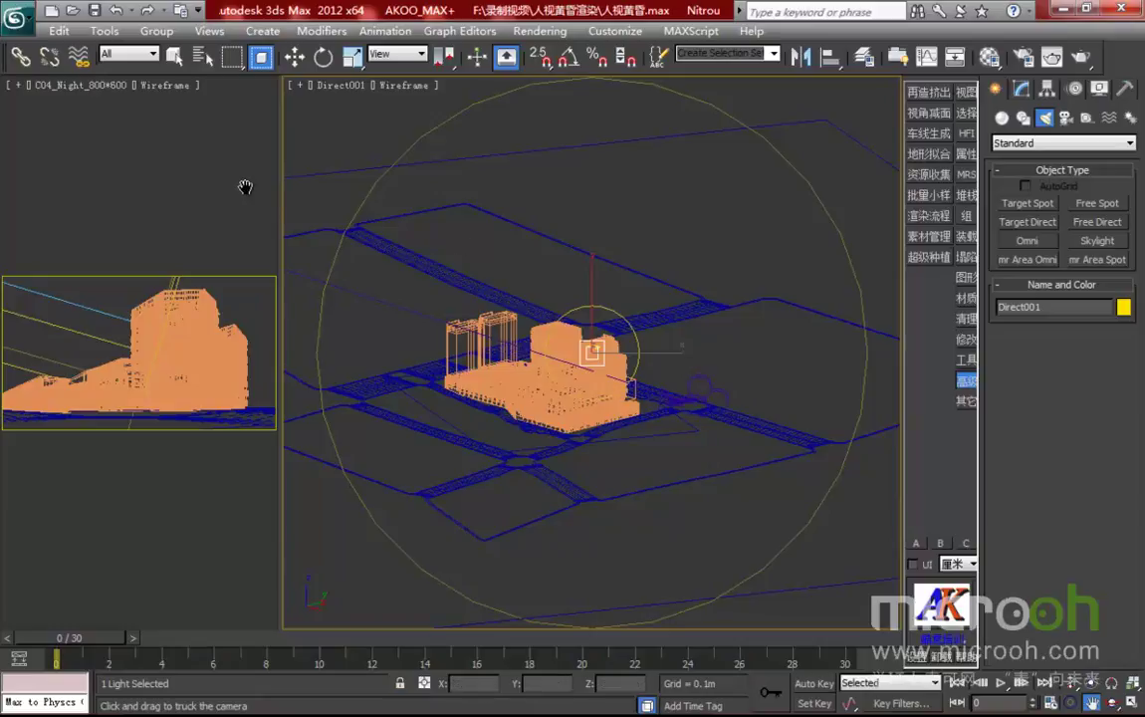
- Return the larger viewport to the top view, framed on the direct light and the building
{"action": "key", "text": "t"}
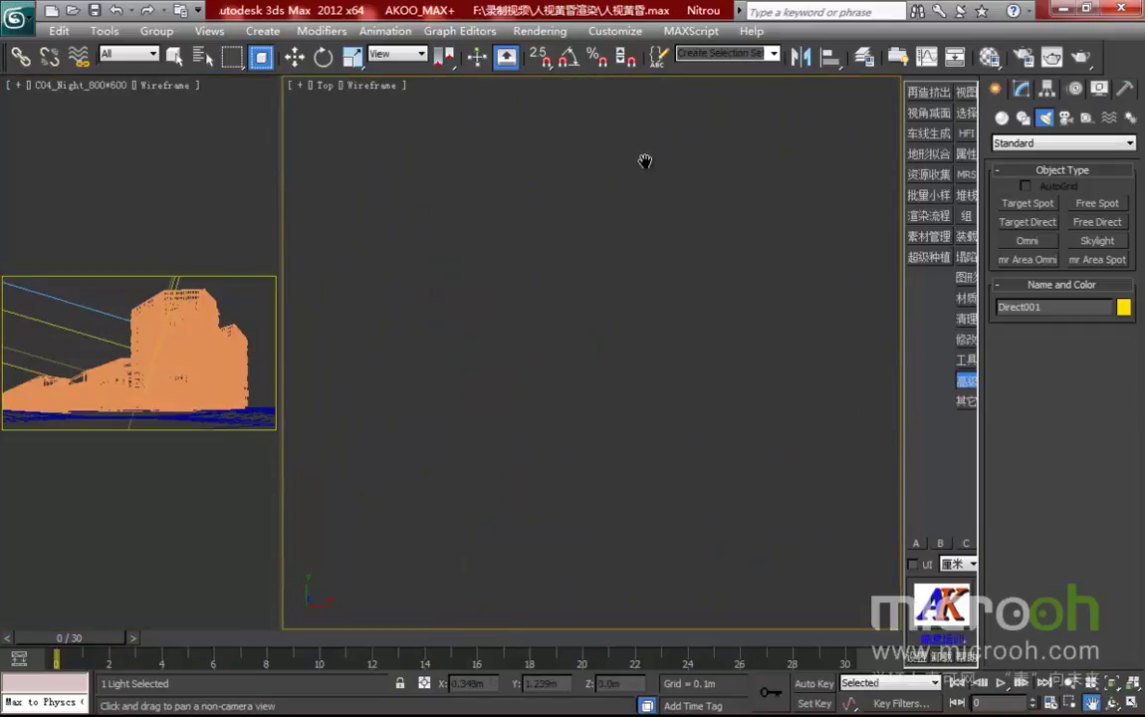
{"action": "key", "text": "z"}
{"action": "left_click_drag", "start_coordinate": [716, 451], "coordinate": [772, 475]}
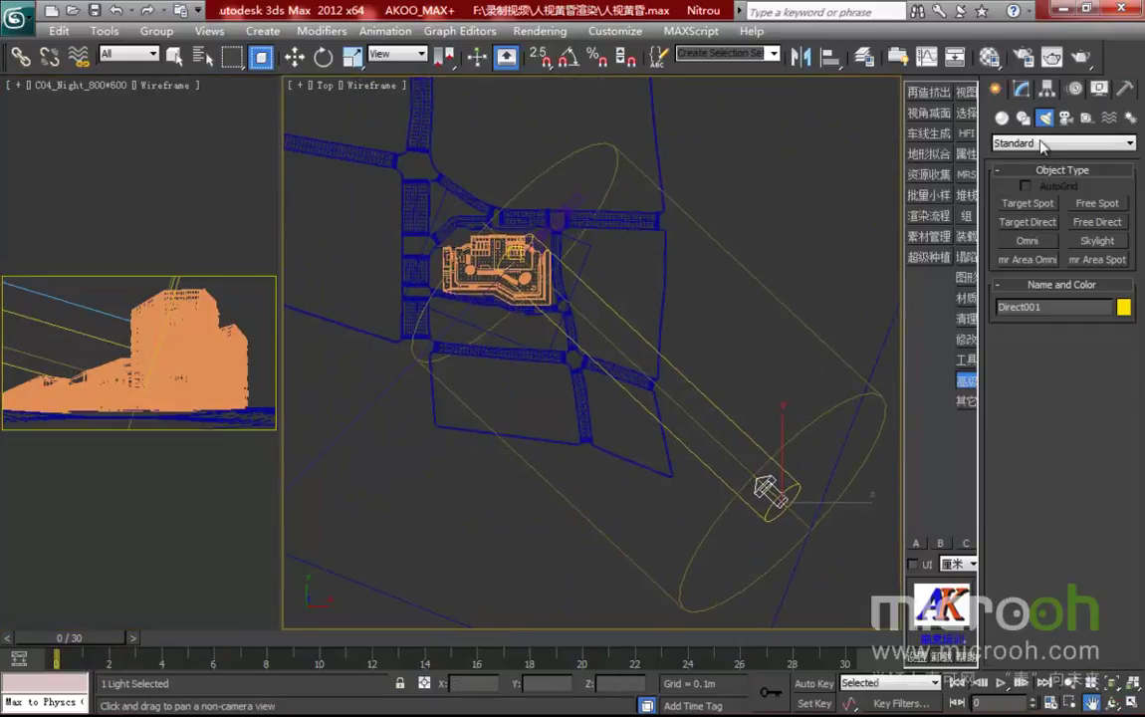
- Turn on shadows for the direct light and set their type to VRayShadow
{"action": "left_click", "coordinate": [1023, 91]}
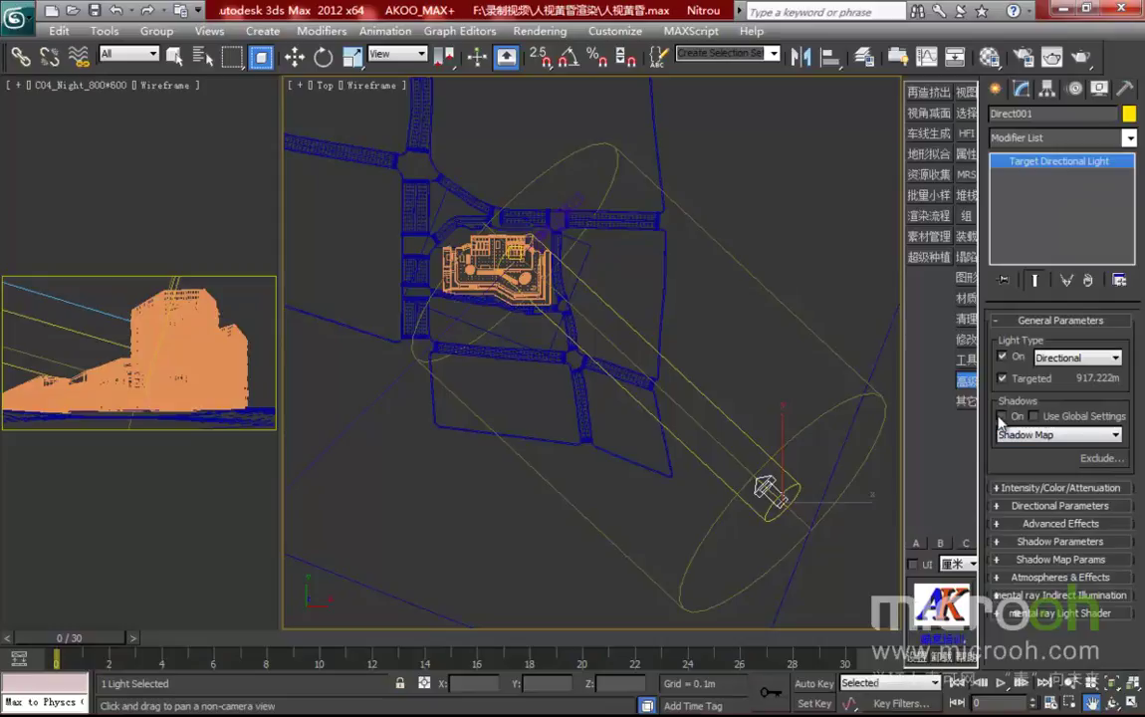
{"action": "left_click", "coordinate": [1016, 439]}
{"action": "left_click", "coordinate": [1016, 439]}
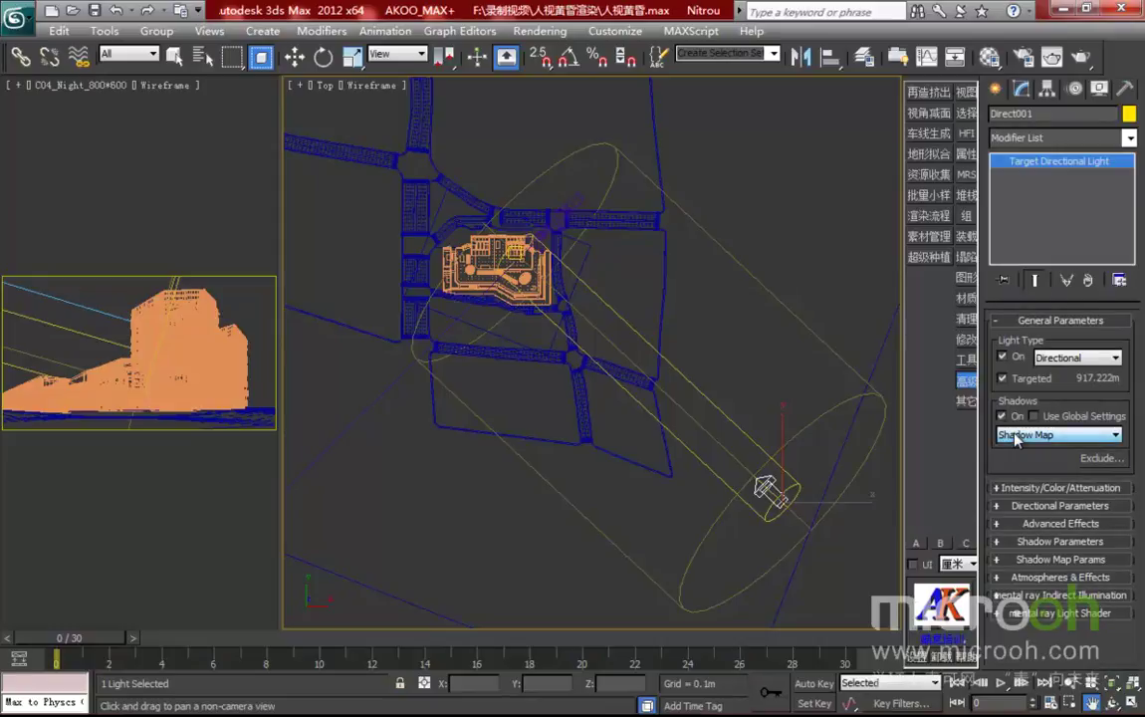
{"action": "left_click", "coordinate": [1016, 437]}
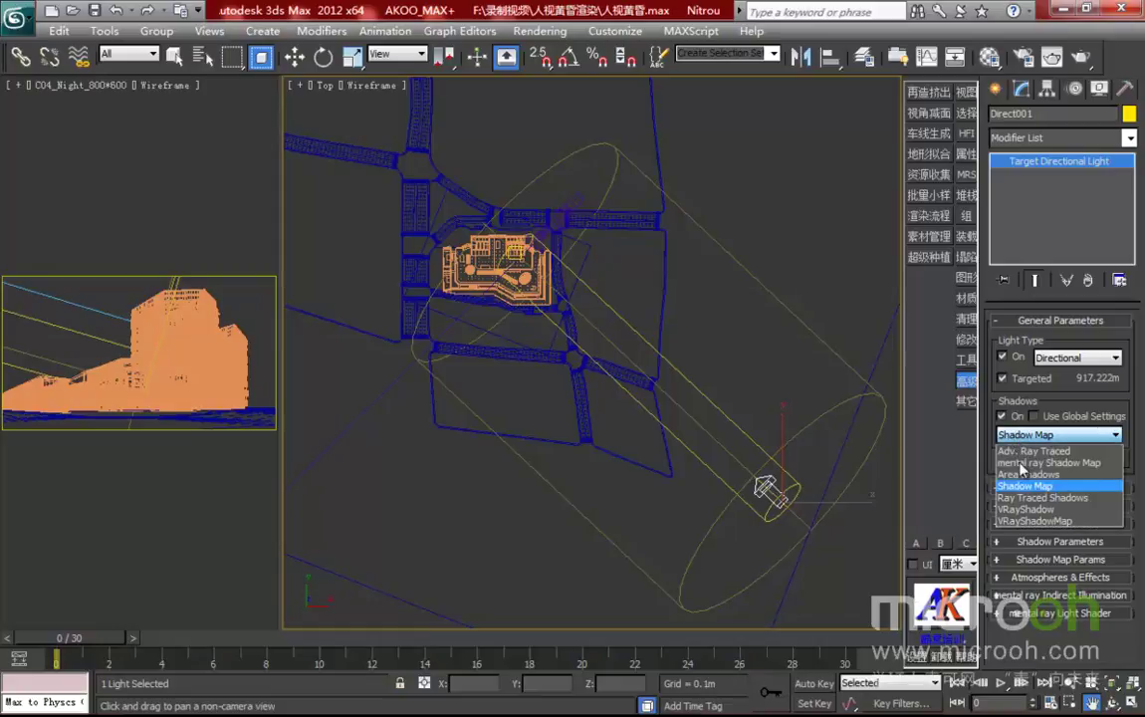
{"action": "left_click", "coordinate": [1031, 509]}
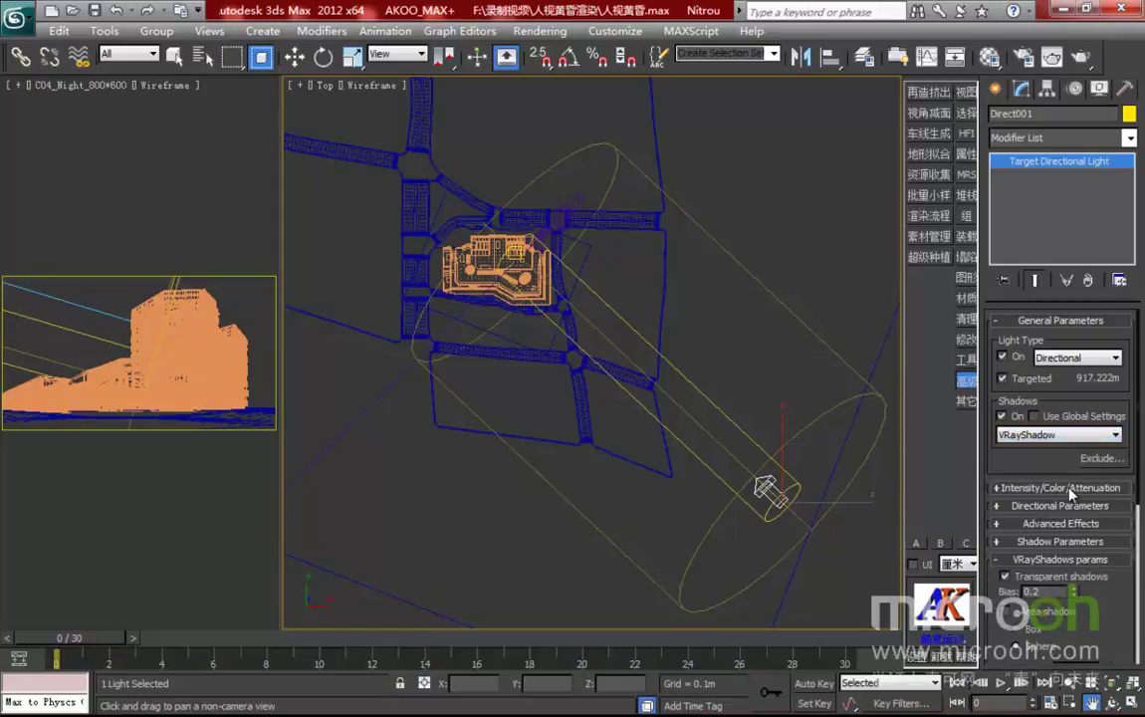
- Set the direct light's colour to warm orange with RGB 255, 172, 82, keeping its multiplier at 1.0
{"action": "left_click", "coordinate": [1071, 489]}
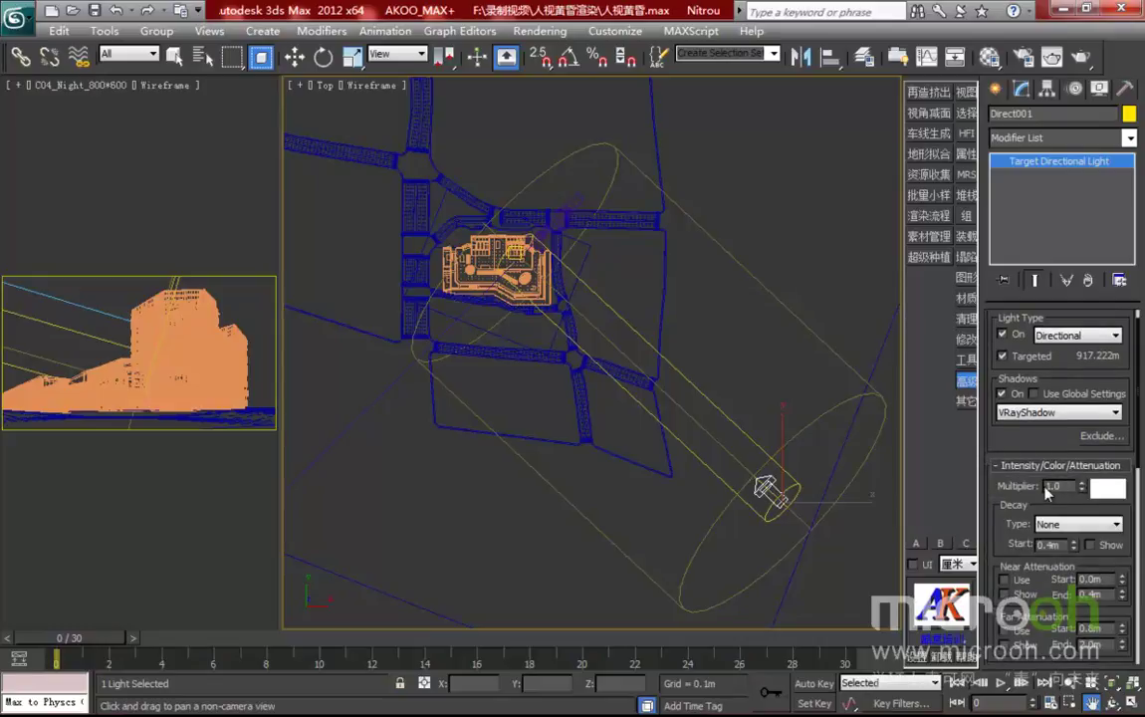
{"action": "double_click", "coordinate": [1061, 486]}
{"action": "left_click", "coordinate": [1107, 488]}
{"action": "left_click_drag", "start_coordinate": [569, 73], "coordinate": [642, 81]}
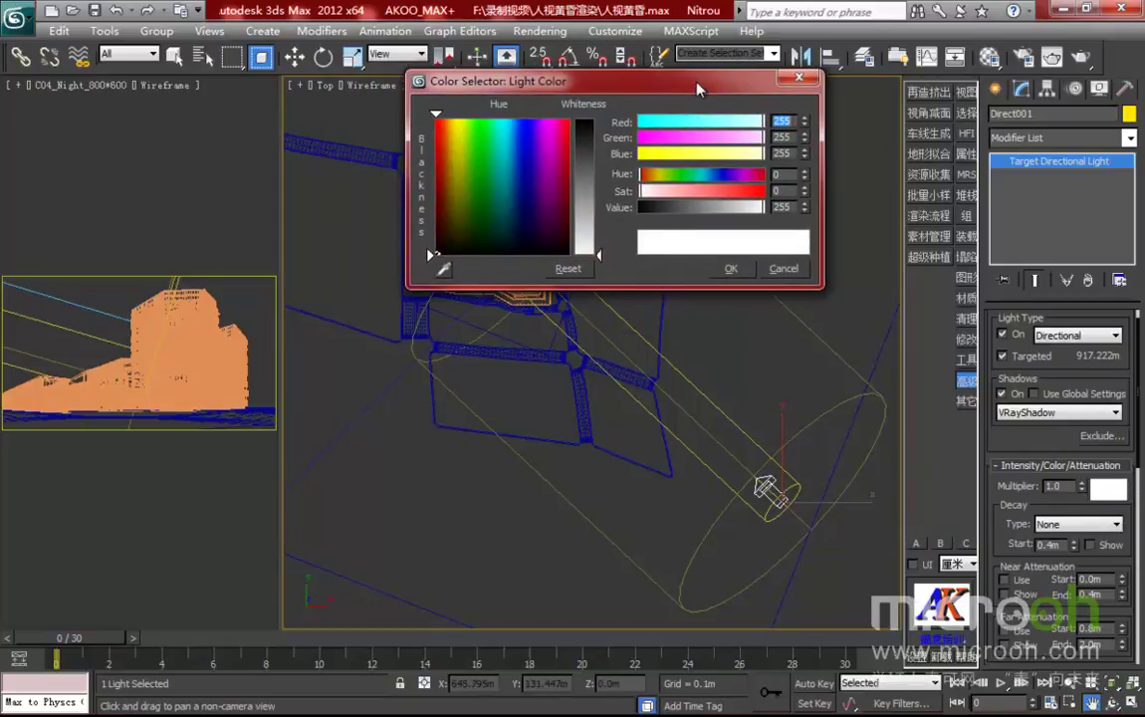
{"action": "left_click", "coordinate": [451, 117]}
{"action": "left_click", "coordinate": [591, 165]}
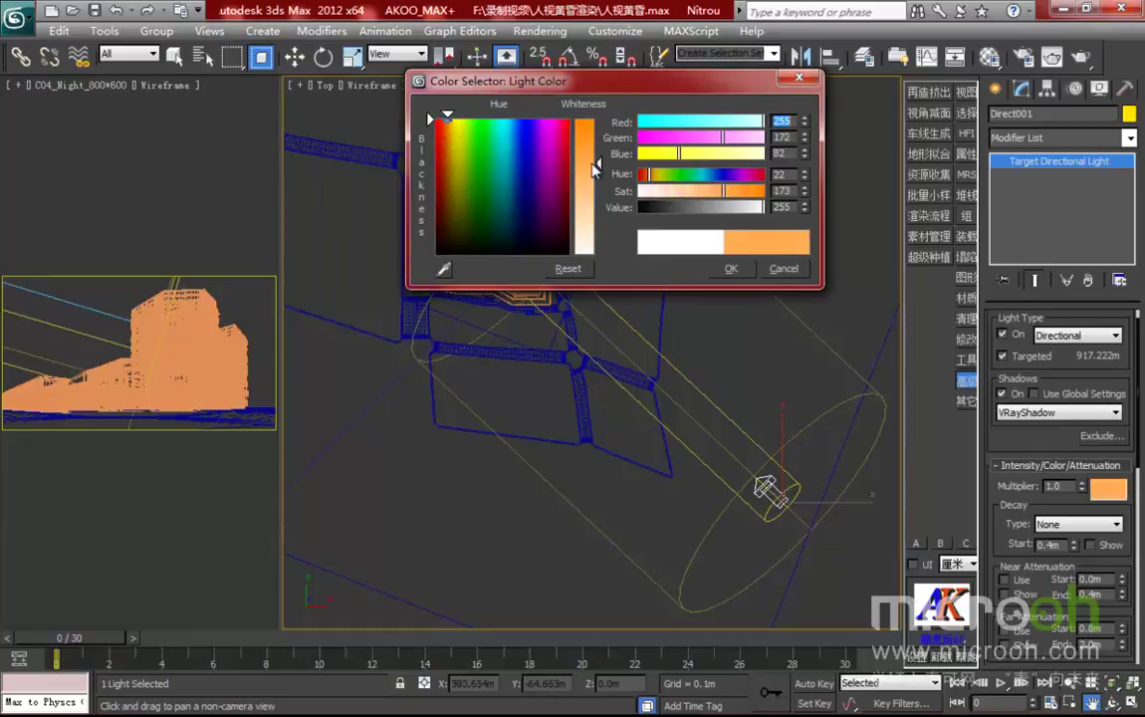
{"action": "left_click", "coordinate": [731, 268]}
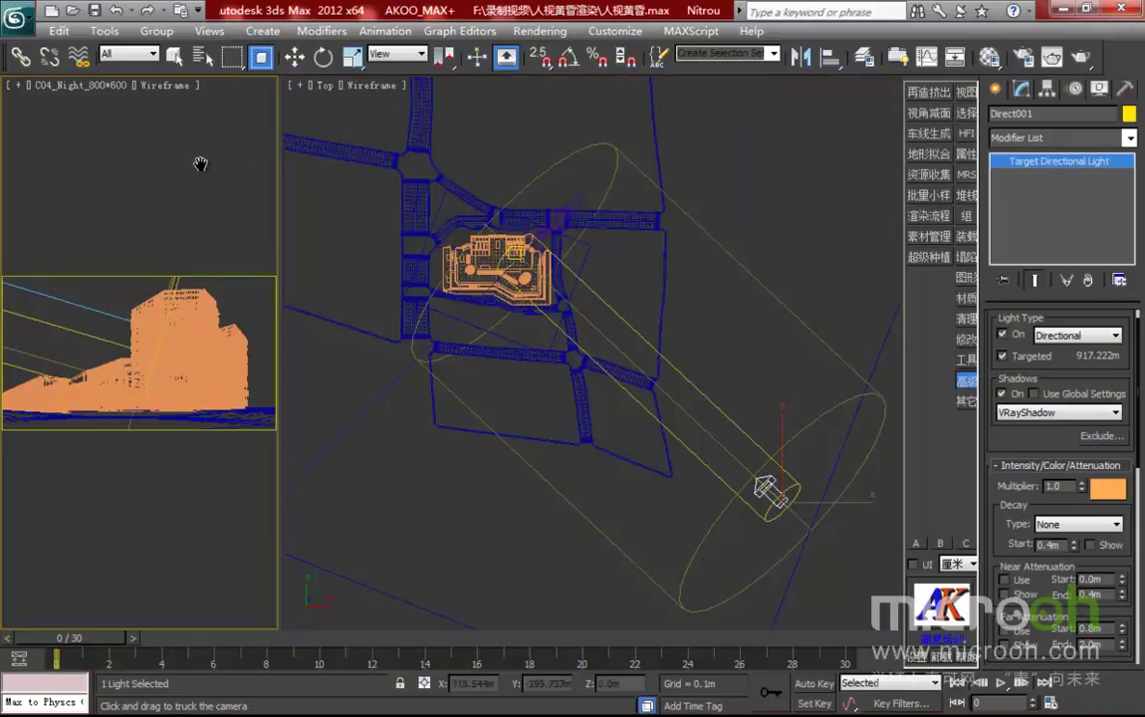
- Test-render the C04_Night_800*600 camera view, inspect the warm sunlight on the building, and close the render window
{"action": "left_click", "coordinate": [1053, 57]}
{"action": "left_click", "coordinate": [749, 94]}
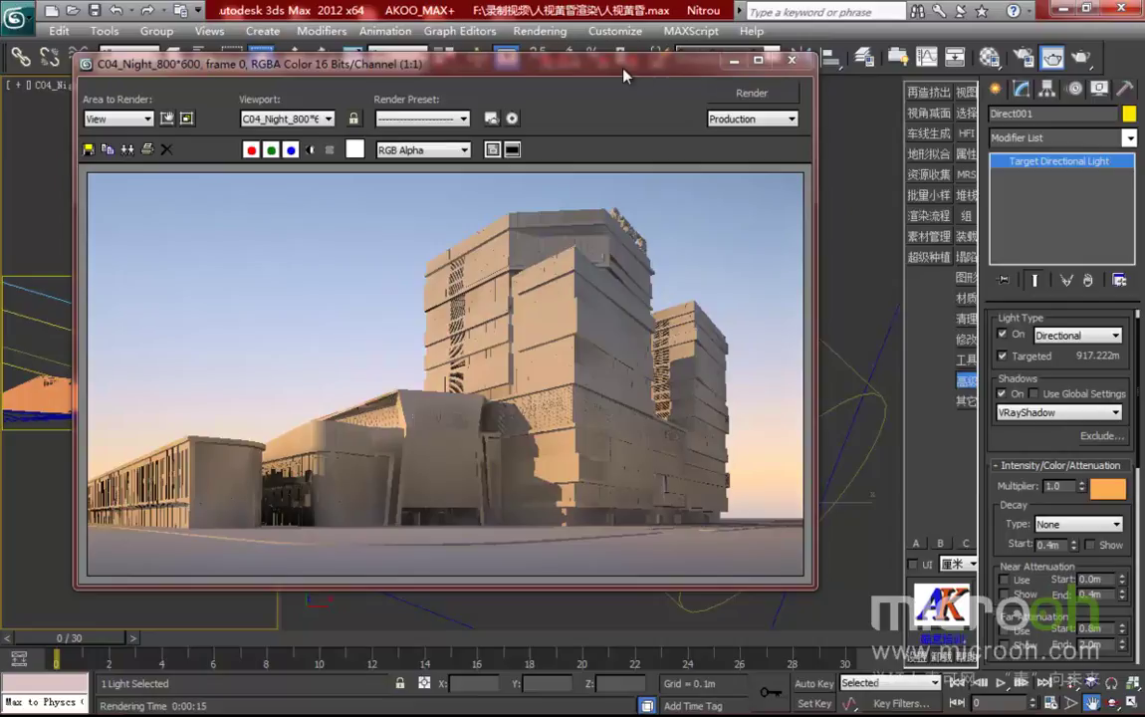
{"action": "left_click_drag", "start_coordinate": [624, 74], "coordinate": [703, 71]}
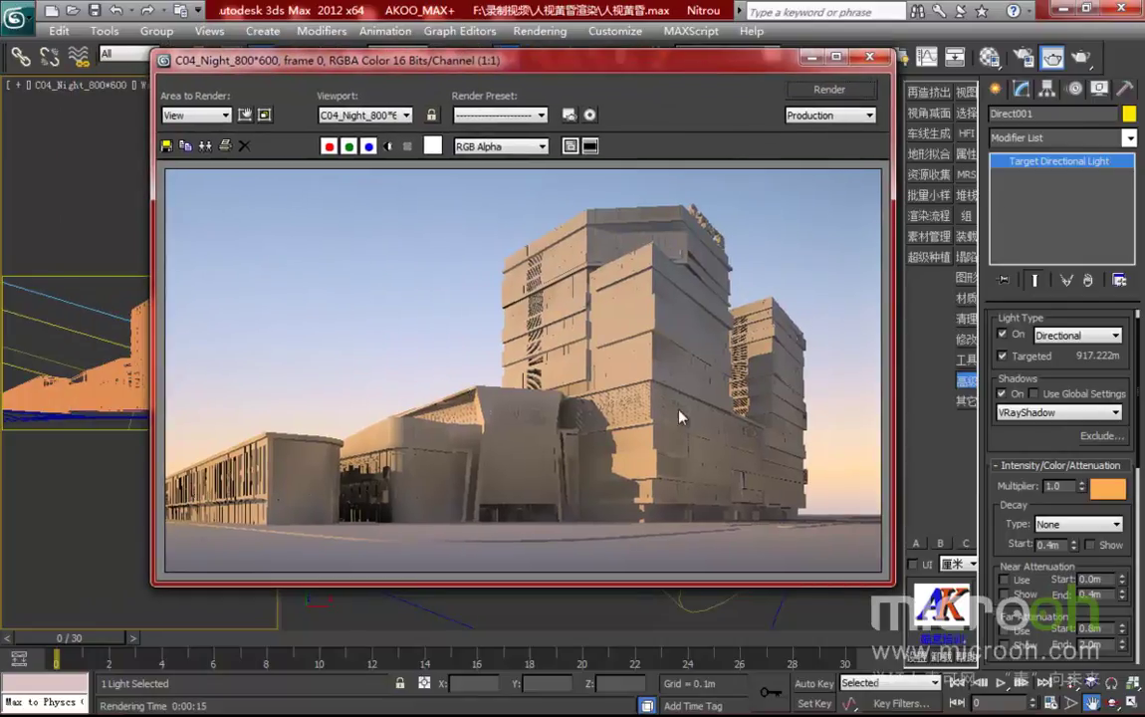
{"action": "left_click_drag", "start_coordinate": [654, 63], "coordinate": [565, 100]}
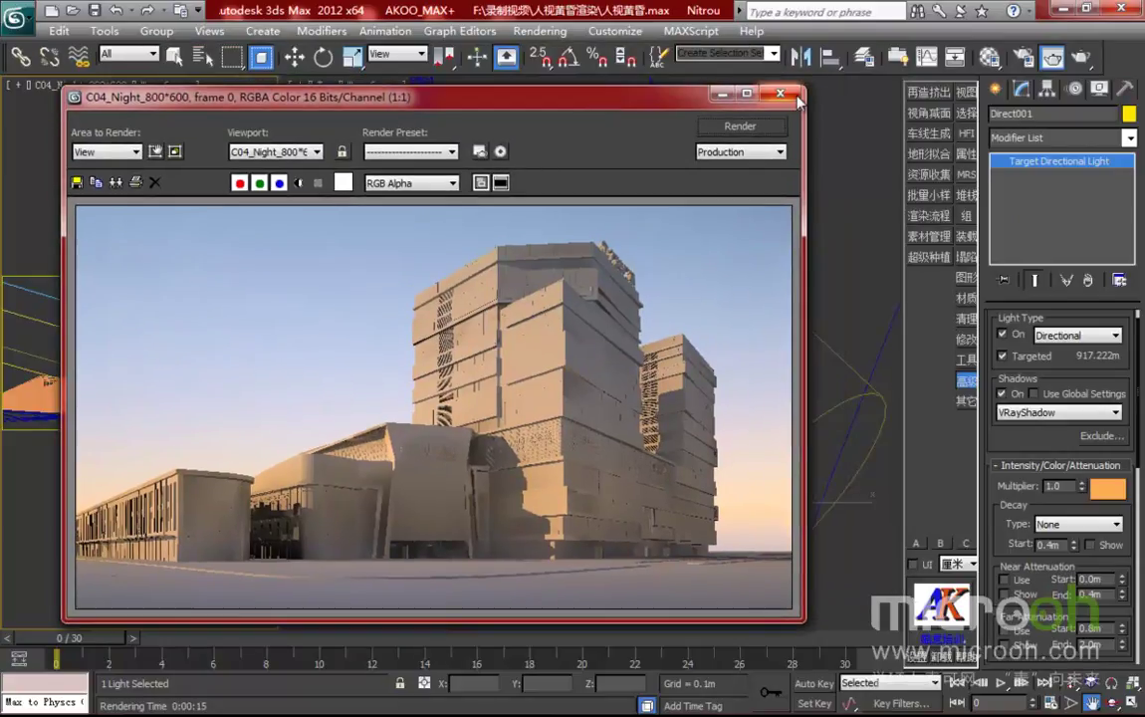
{"action": "left_click", "coordinate": [780, 94]}
- Switch off the first direct light and create a second target direct light in the top view, from the northwest road blocks to the building
{"action": "middle_click_drag", "start_coordinate": [621, 463], "coordinate": [684, 515]}
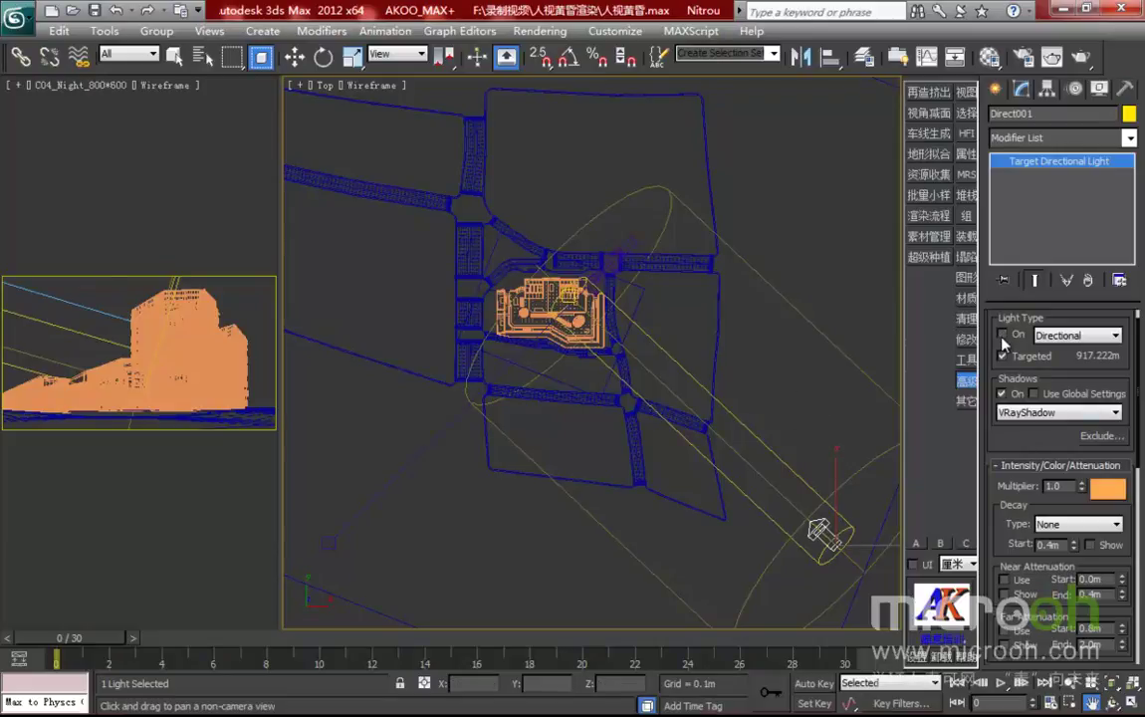
{"action": "left_click_drag", "start_coordinate": [677, 376], "coordinate": [699, 483]}
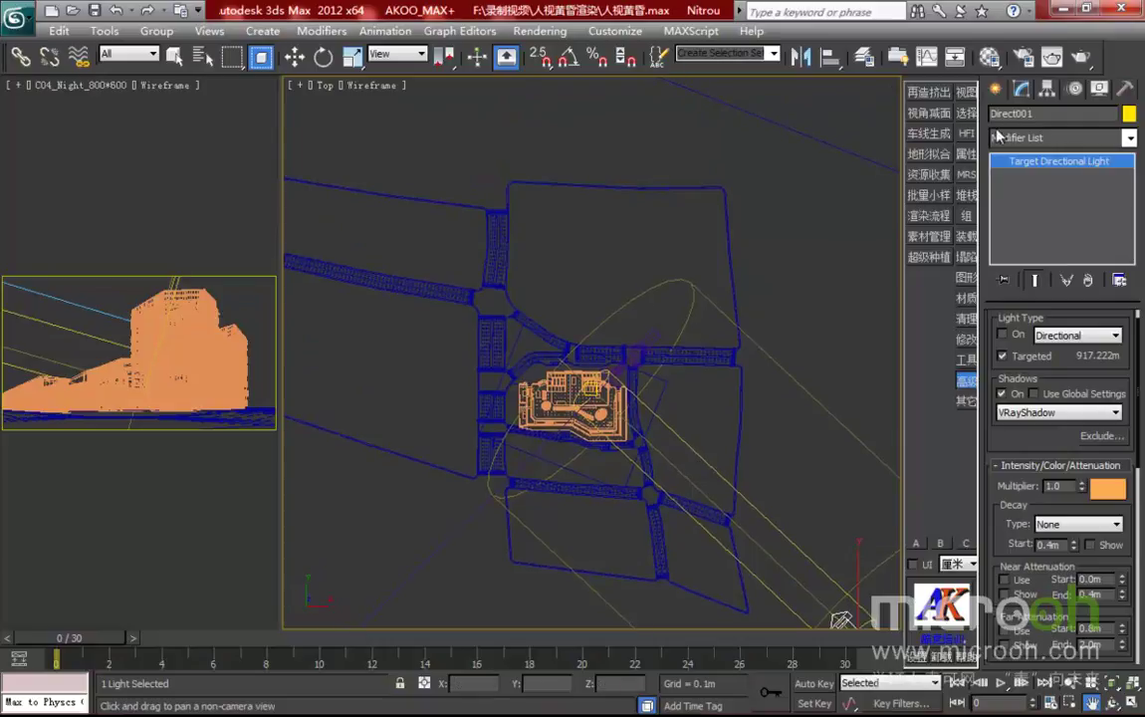
{"action": "left_click", "coordinate": [995, 91]}
{"action": "left_click", "coordinate": [1030, 221]}
{"action": "middle_click_drag", "start_coordinate": [650, 348], "coordinate": [622, 320]}
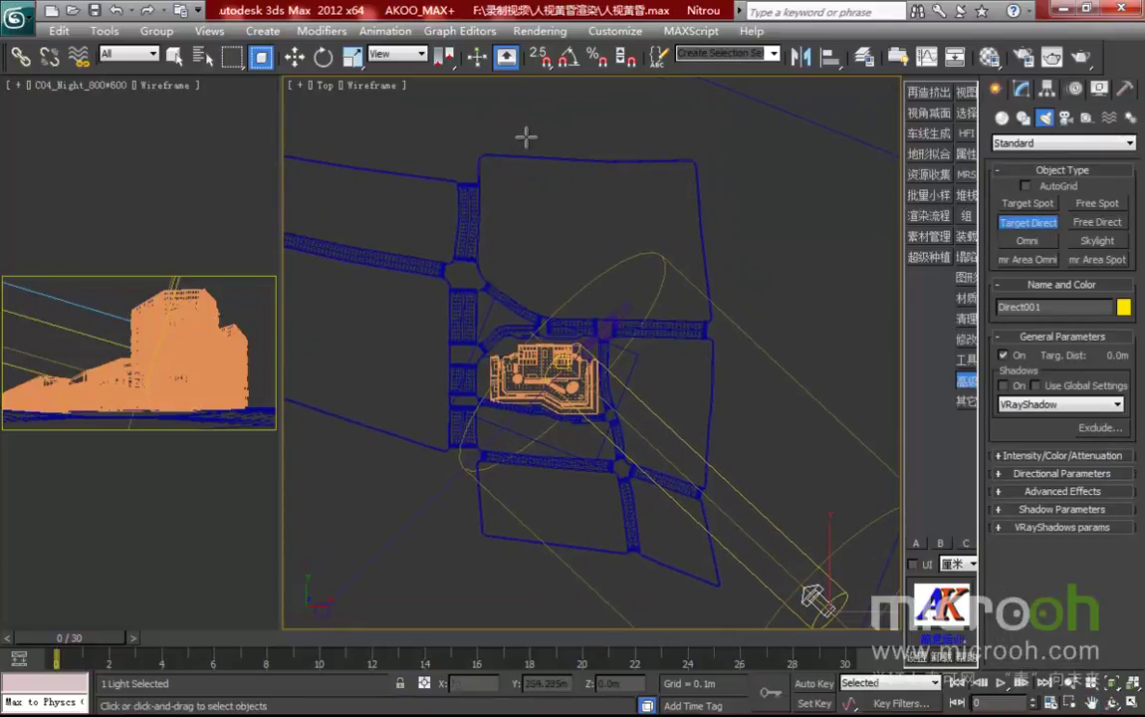
{"action": "middle_click_drag", "start_coordinate": [486, 186], "coordinate": [588, 243]}
{"action": "left_click_drag", "start_coordinate": [430, 166], "coordinate": [673, 427]}
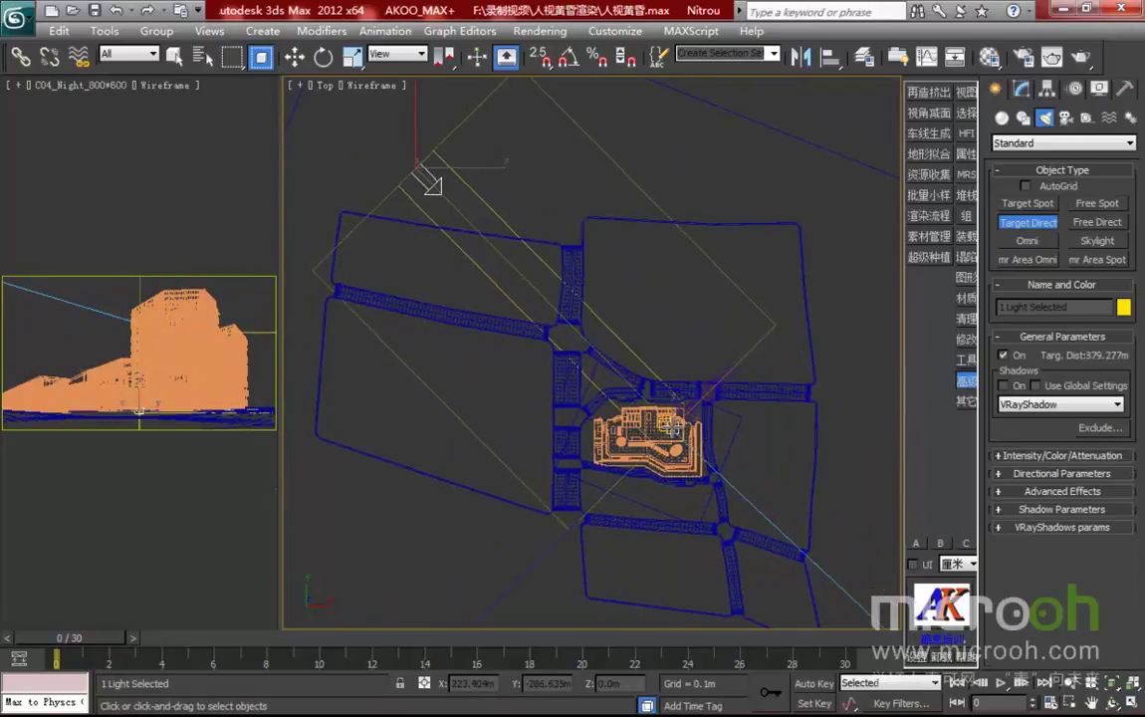
{"action": "middle_click_drag", "start_coordinate": [669, 364], "coordinate": [677, 403]}
{"action": "middle_click_drag", "start_coordinate": [551, 356], "coordinate": [575, 375]}
- Raise the second direct light above the ground in the front view to a height of about 338 m
{"action": "key", "text": "f"}
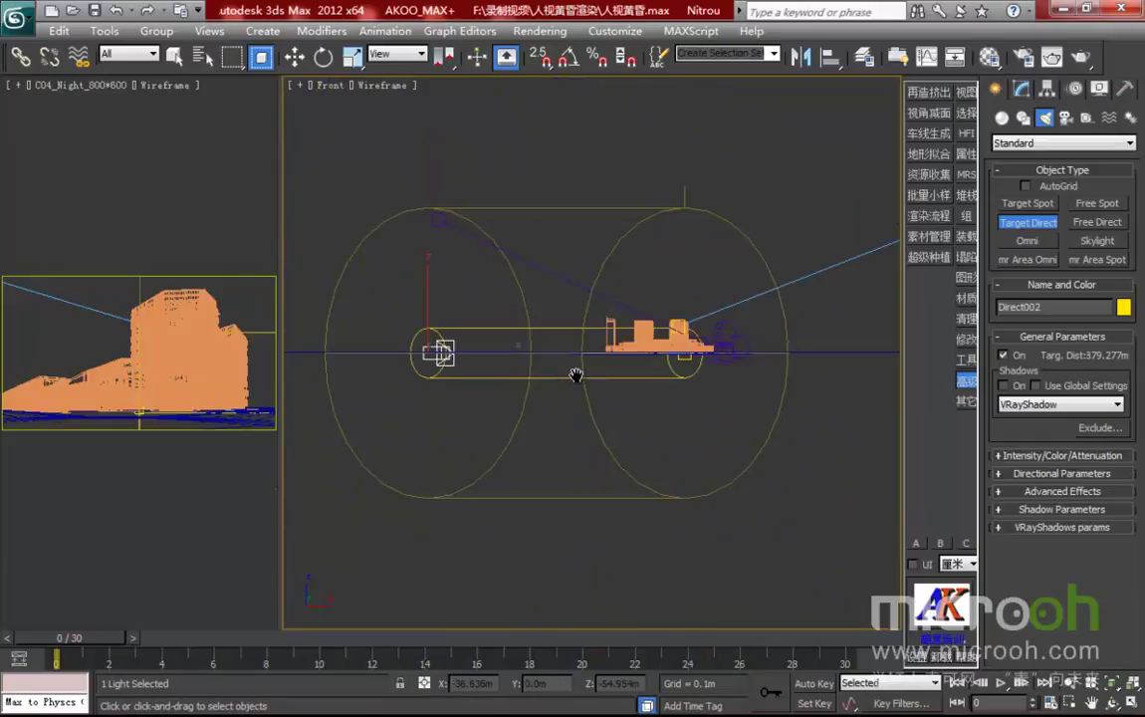
{"action": "key", "text": "w"}
{"action": "left_click_drag", "start_coordinate": [428, 287], "coordinate": [429, 157]}
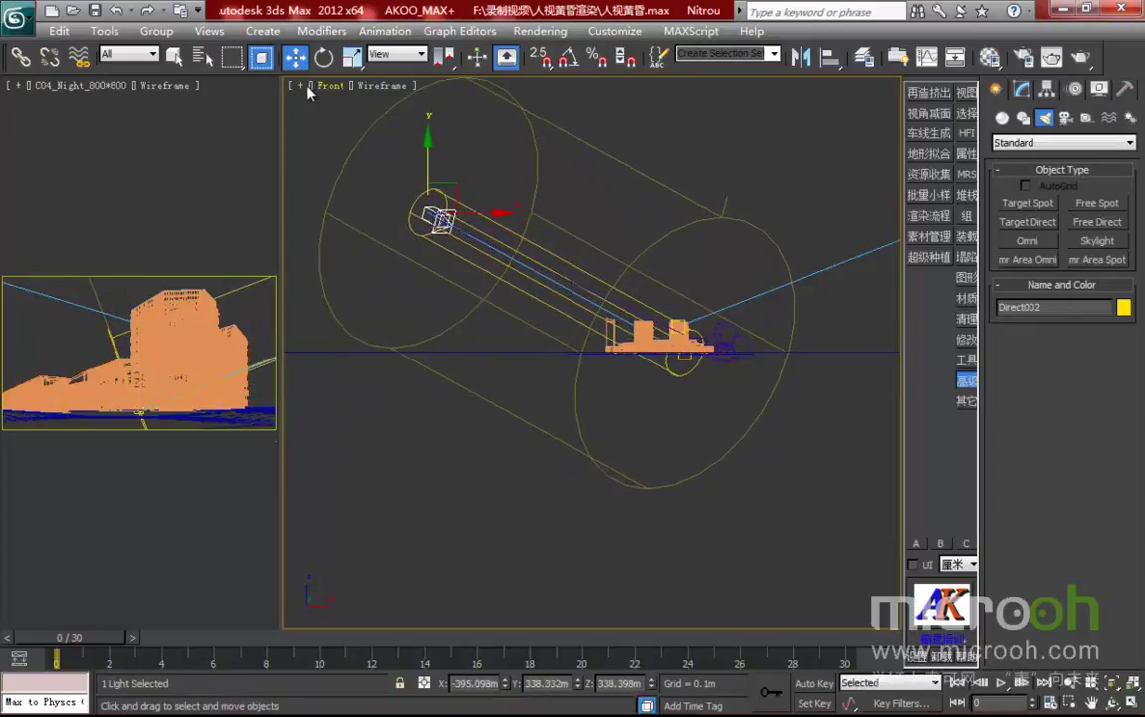
- View the scene through Direct002, then orbit and truck the light to adjust its angle and aim at the building
{"action": "left_click", "coordinate": [299, 86]}
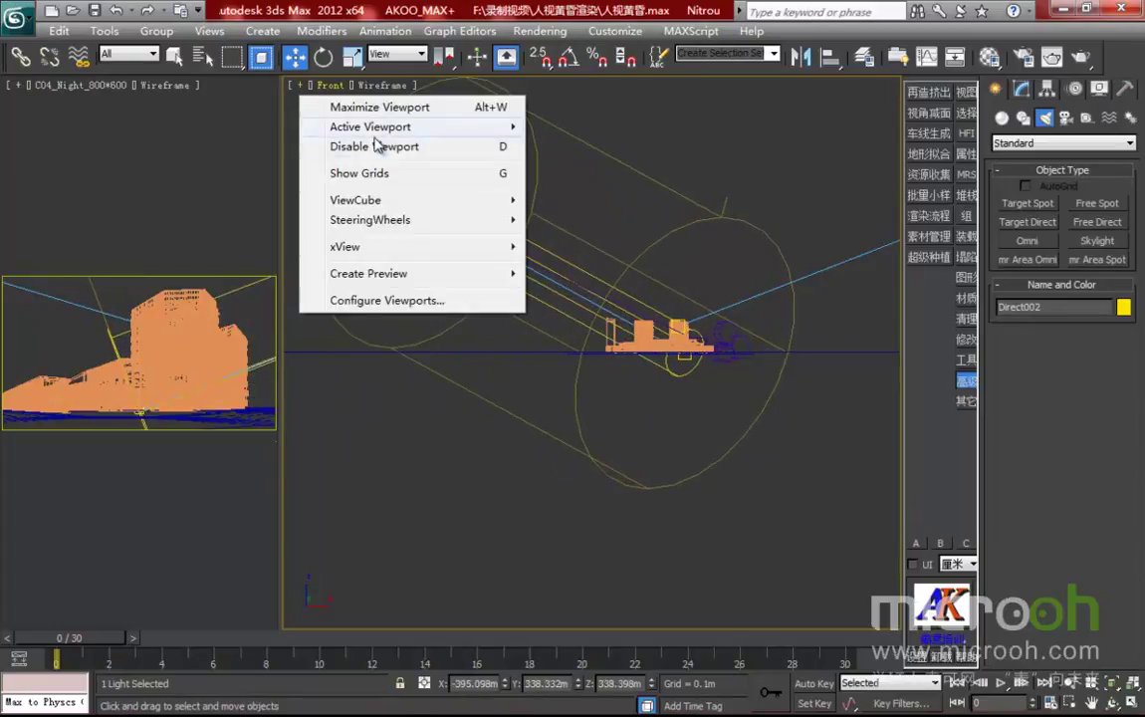
{"action": "left_click", "coordinate": [332, 85]}
{"action": "left_click", "coordinate": [337, 87]}
{"action": "mouse_move", "coordinate": [464, 140]}
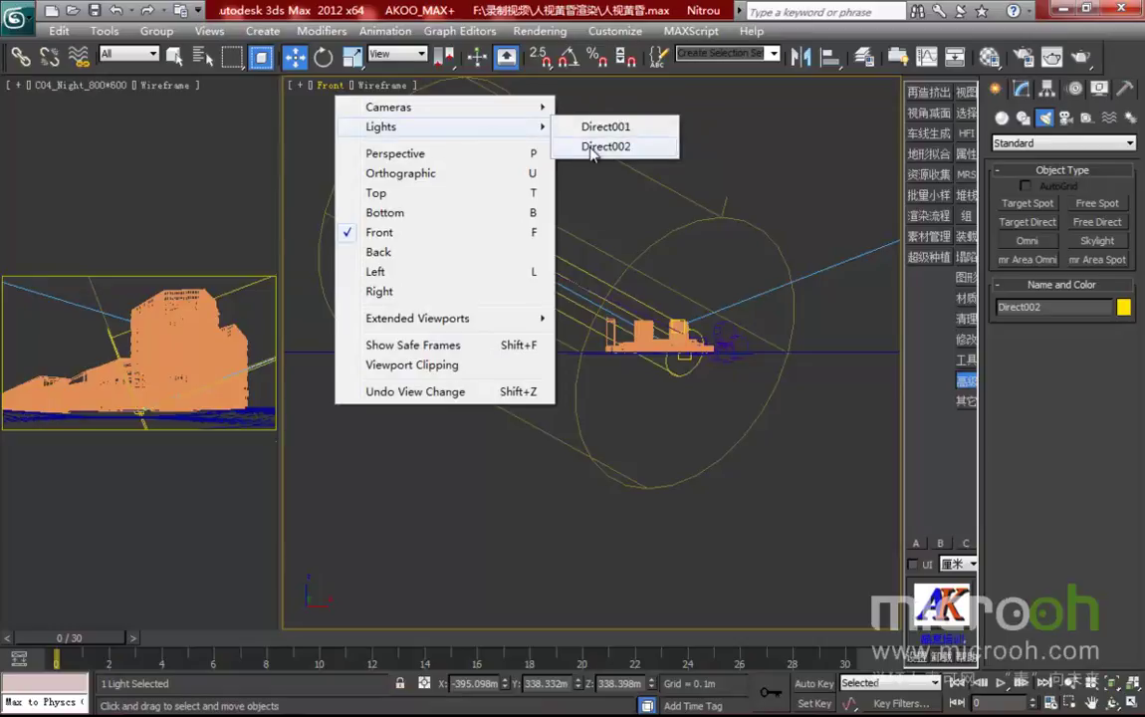
{"action": "left_click", "coordinate": [587, 147]}
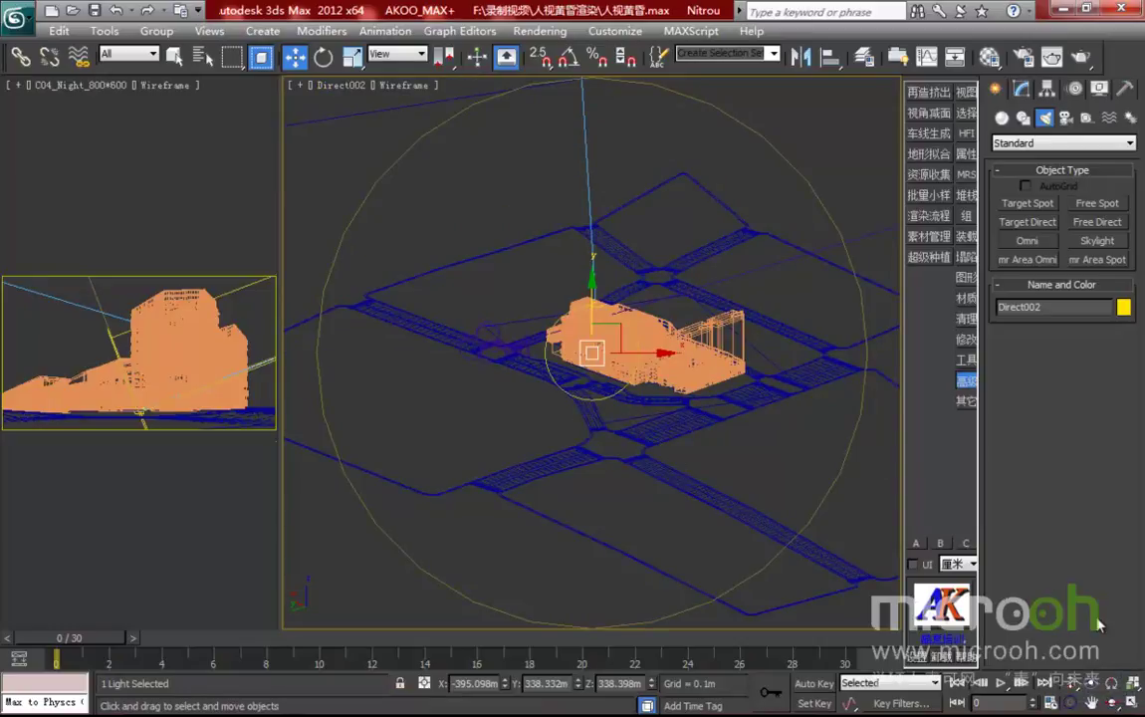
{"action": "left_click", "coordinate": [1113, 702]}
{"action": "mouse_move", "coordinate": [617, 439]}
{"action": "left_mouse_down"}
{"action": "mouse_move", "coordinate": [622, 447]}
{"action": "mouse_move", "coordinate": [611, 443]}
{"action": "left_mouse_up"}
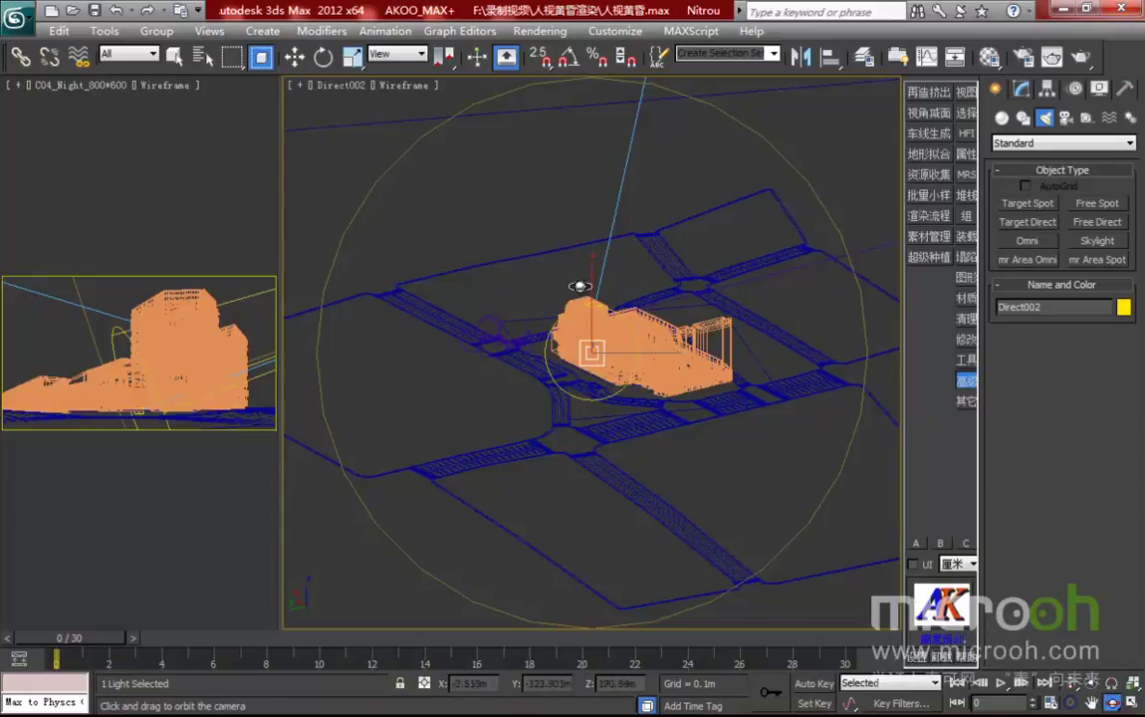
{"action": "left_click", "coordinate": [1093, 703]}
{"action": "left_click_drag", "start_coordinate": [619, 381], "coordinate": [629, 337]}
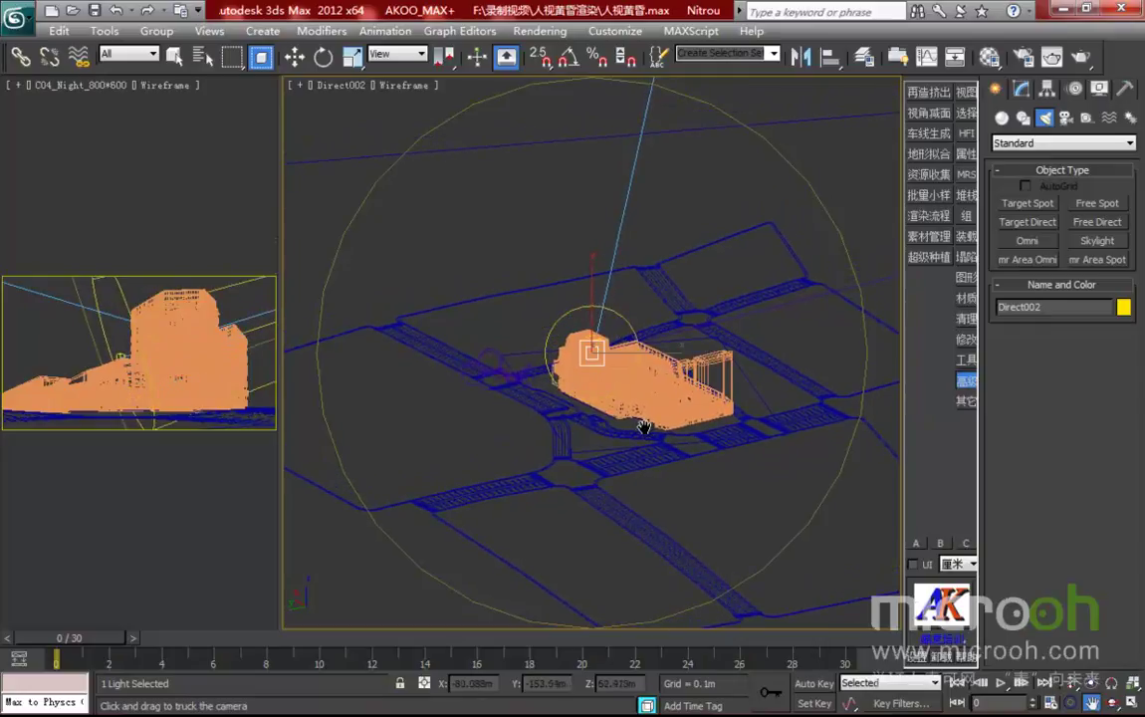
- Return the larger viewport to the top view and turn on VRayShadow shadows for the second direct light
{"action": "key", "text": "t"}
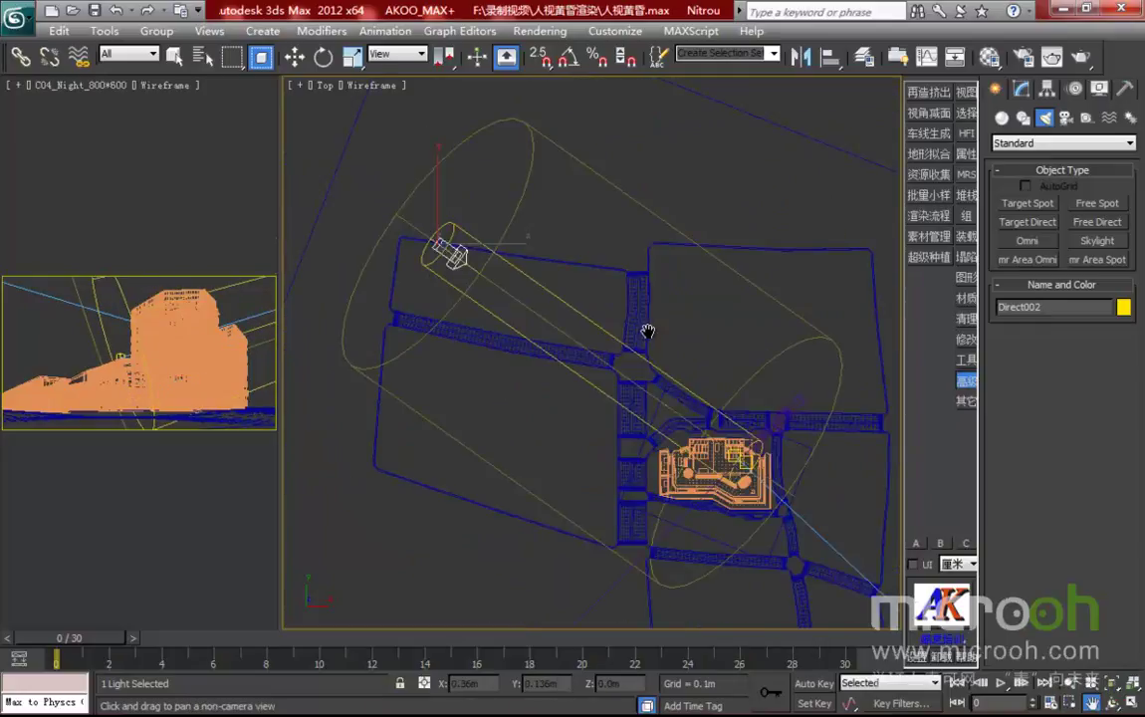
{"action": "left_click_drag", "start_coordinate": [646, 330], "coordinate": [631, 316]}
{"action": "left_click", "coordinate": [1029, 90]}
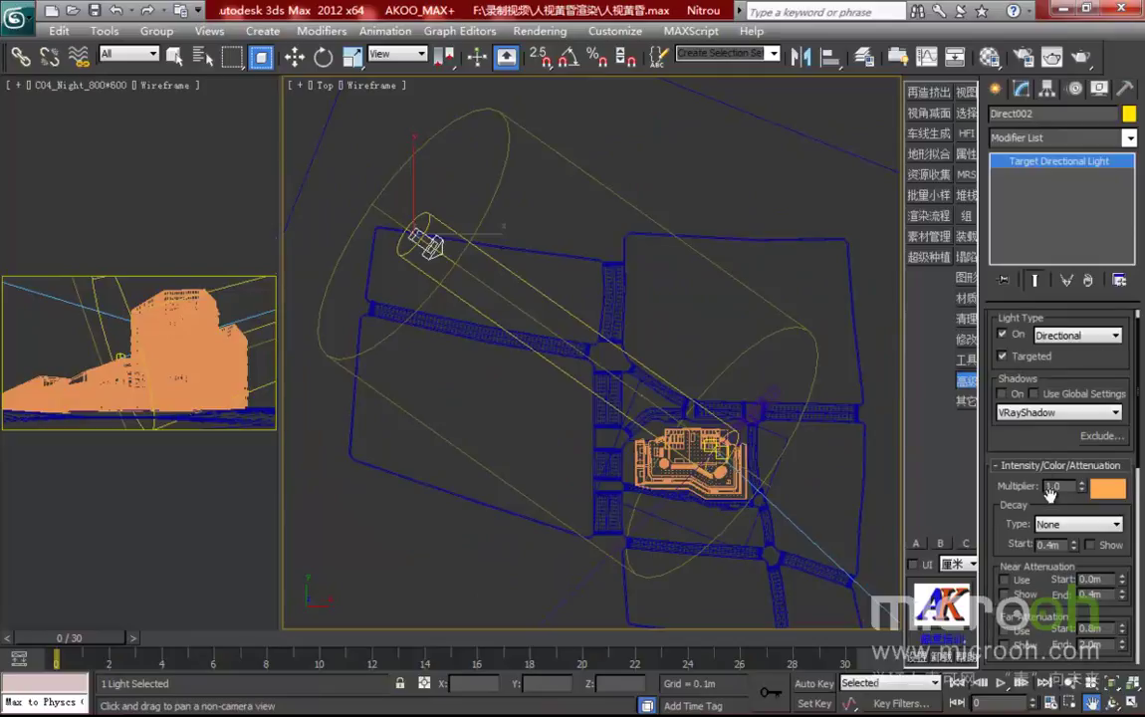
{"action": "scroll", "coordinate": [1025, 438], "scroll_direction": "down", "scroll_amount": 2}
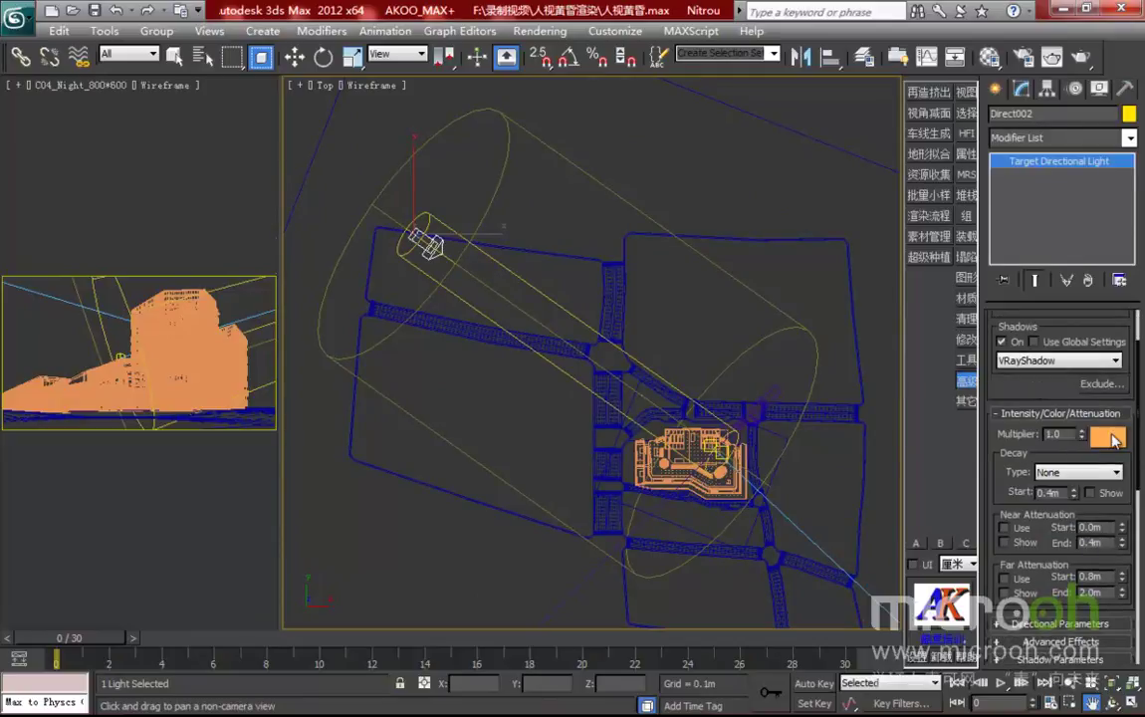
{"action": "scroll", "coordinate": [737, 389], "scroll_direction": "down", "scroll_amount": 5}
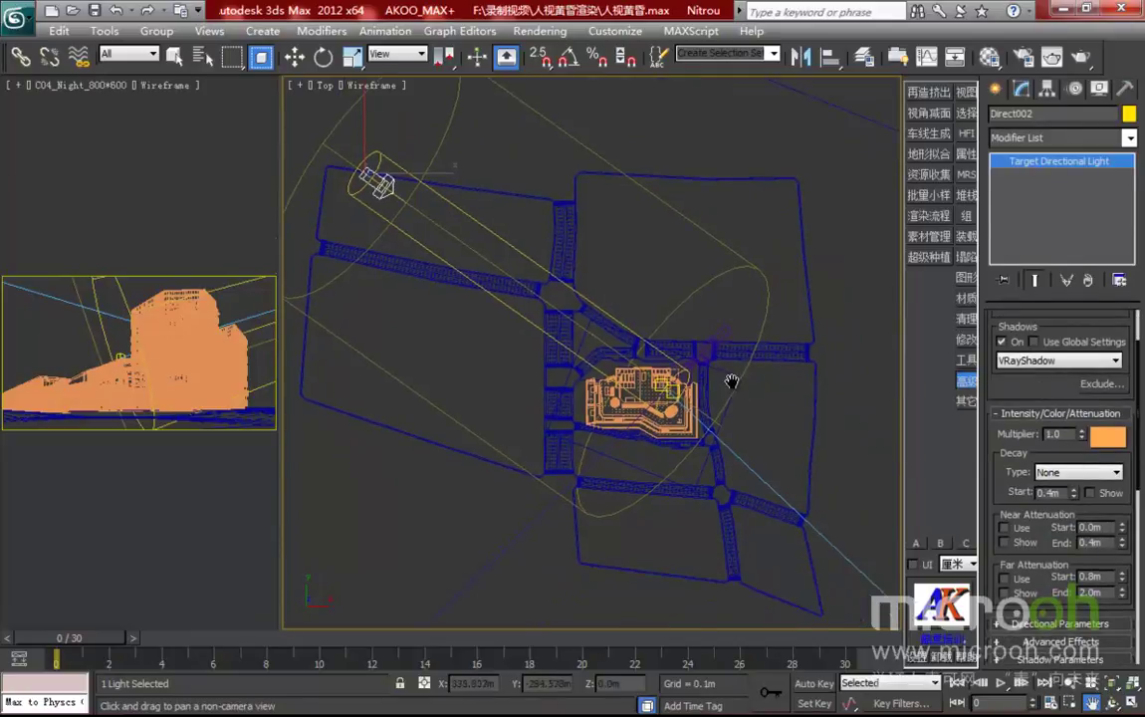
{"action": "scroll", "coordinate": [744, 459], "scroll_direction": "up", "scroll_amount": 3}
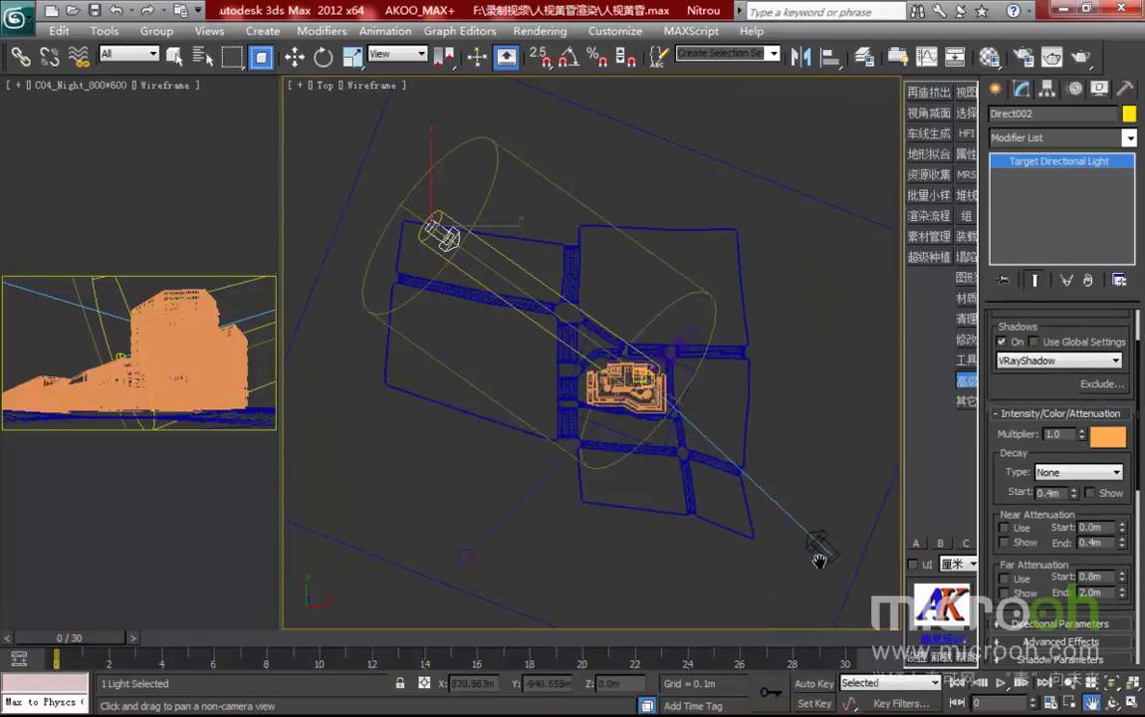
- Clone the previous render into a separate window placed beside the original, and render the camera view again with the second direct light
{"action": "left_click", "coordinate": [297, 57]}
{"action": "left_click", "coordinate": [250, 125]}
{"action": "left_click", "coordinate": [1053, 57]}
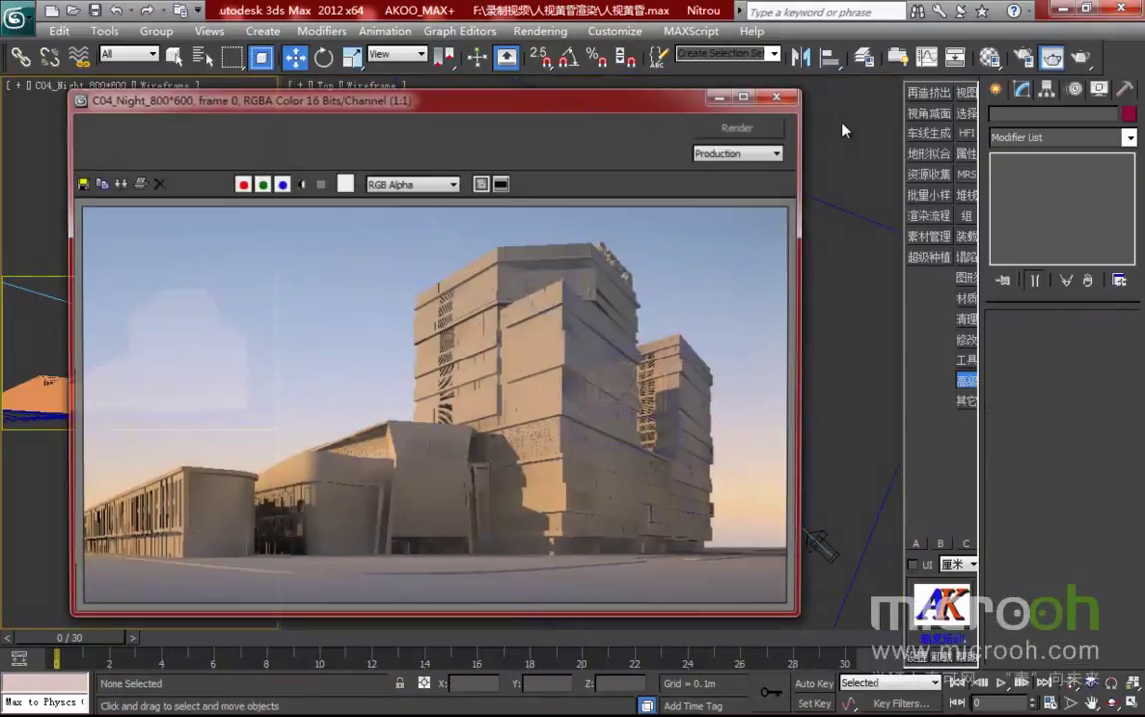
{"action": "left_click", "coordinate": [118, 183]}
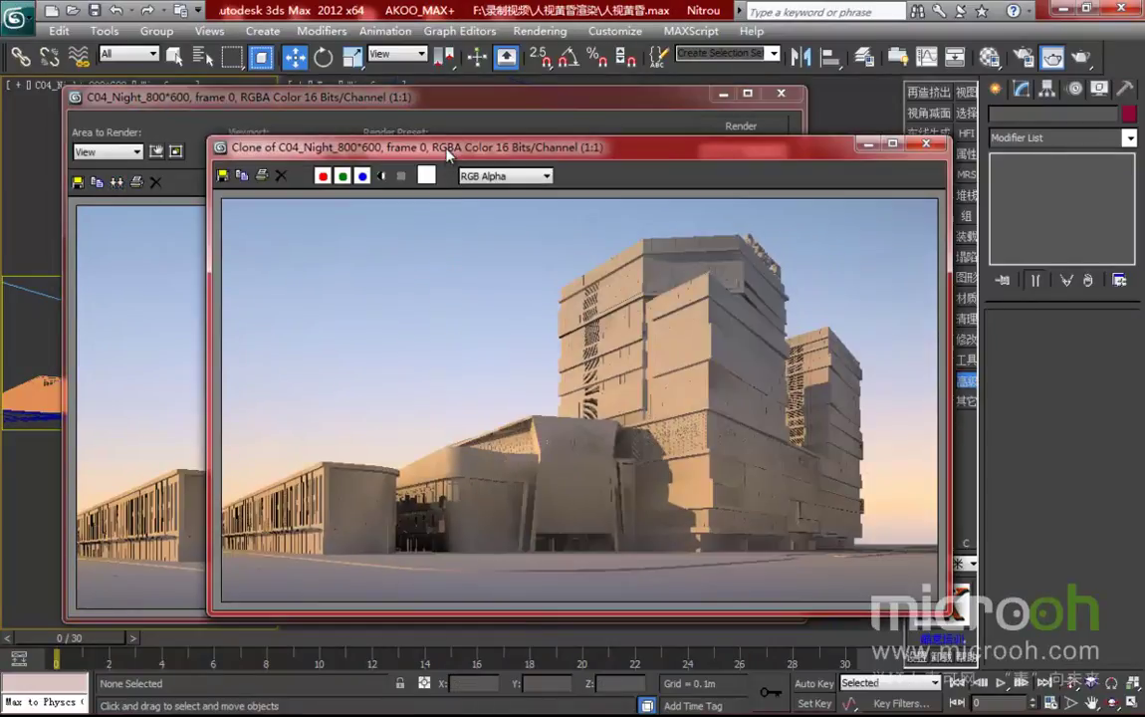
{"action": "left_click_drag", "start_coordinate": [448, 151], "coordinate": [714, 144]}
{"action": "left_click_drag", "start_coordinate": [547, 94], "coordinate": [493, 100]}
{"action": "left_click", "coordinate": [687, 128]}
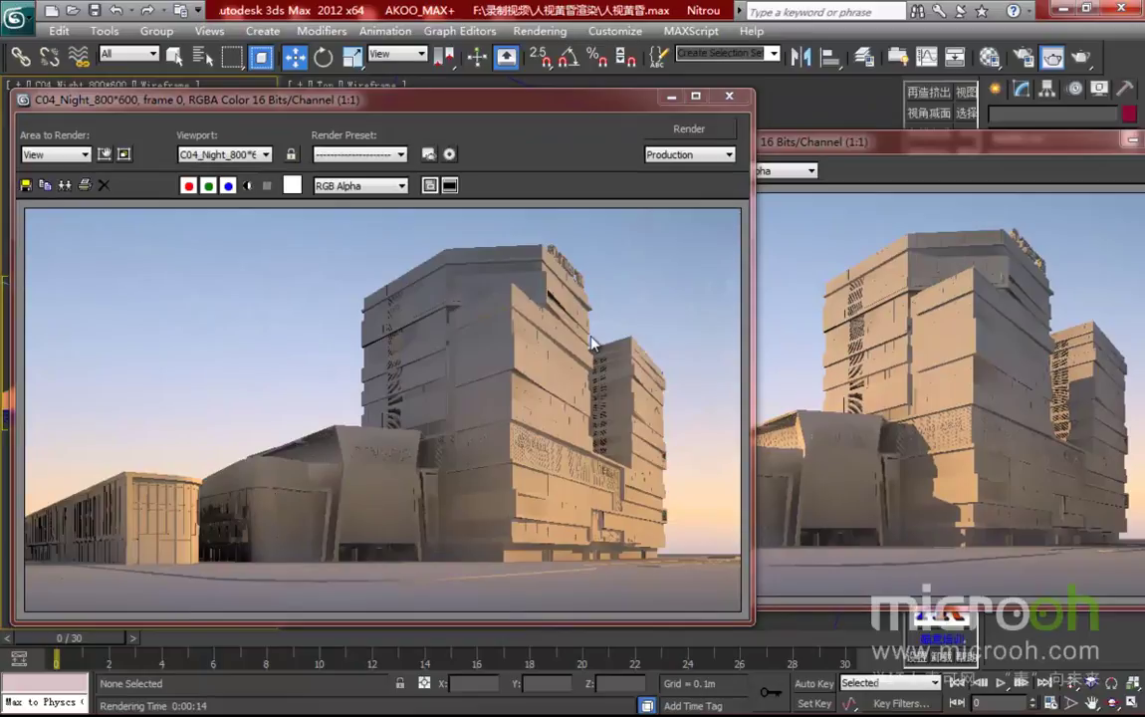
- Zoom both render windows out to 1:2 and arrange them side by side to compare the two light directions
{"action": "left_click_drag", "start_coordinate": [487, 111], "coordinate": [520, 88]}
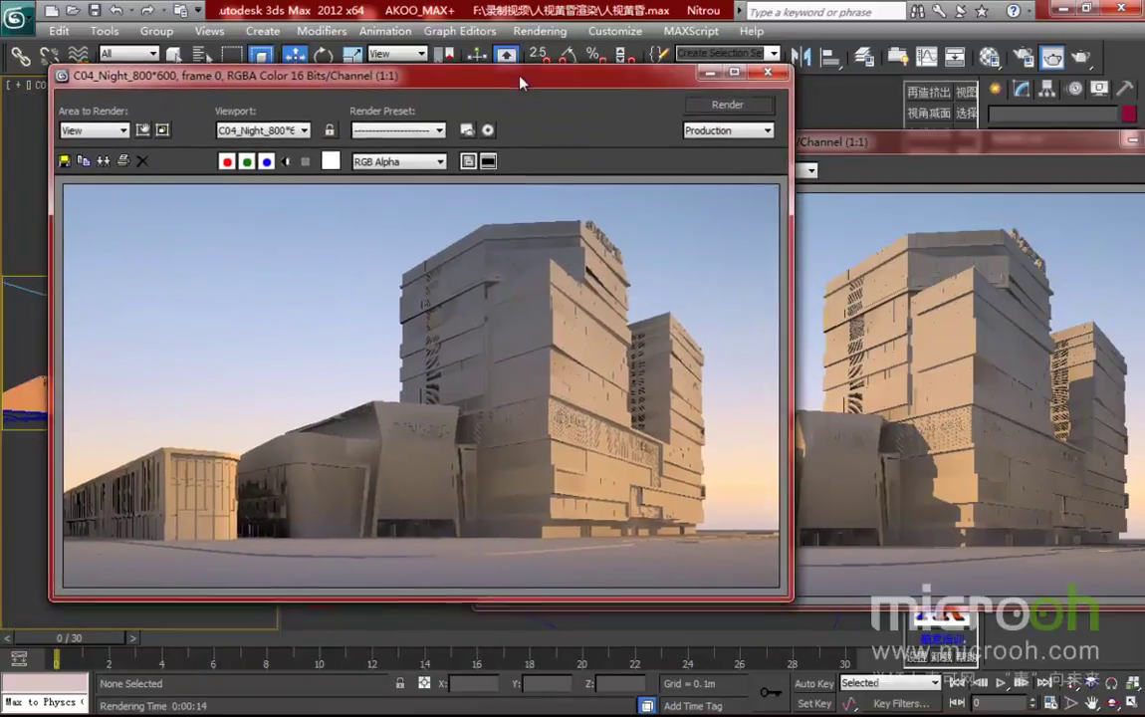
{"action": "scroll", "coordinate": [481, 358], "scroll_direction": "down", "scroll_amount": 1}
{"action": "left_click", "coordinate": [910, 365]}
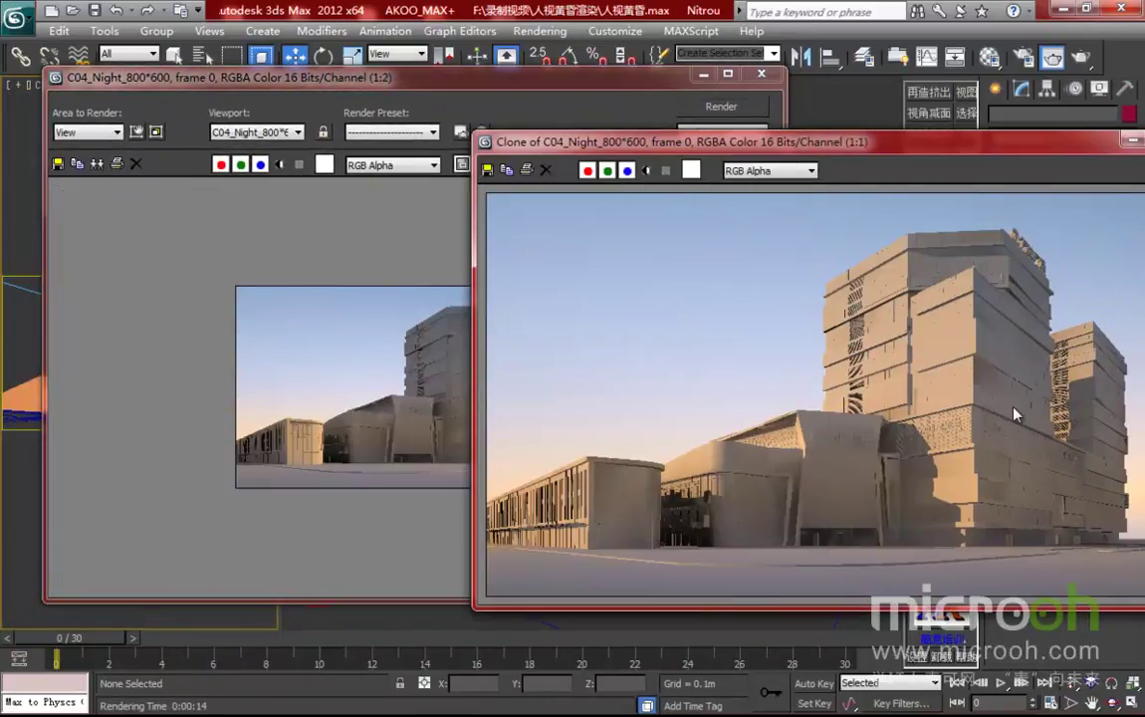
{"action": "scroll", "coordinate": [928, 399], "scroll_direction": "down", "scroll_amount": 1}
{"action": "left_click_drag", "start_coordinate": [384, 69], "coordinate": [305, 76]}
{"action": "left_click_drag", "start_coordinate": [729, 149], "coordinate": [771, 138]}
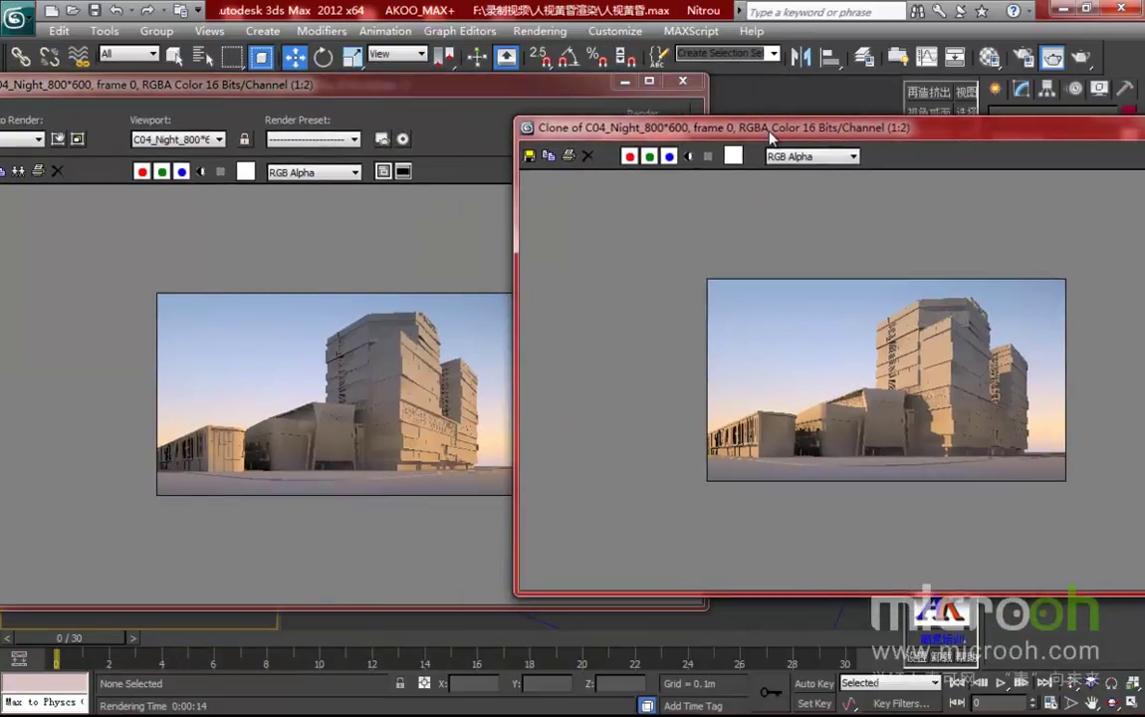
{"action": "left_click_drag", "start_coordinate": [520, 92], "coordinate": [495, 98]}
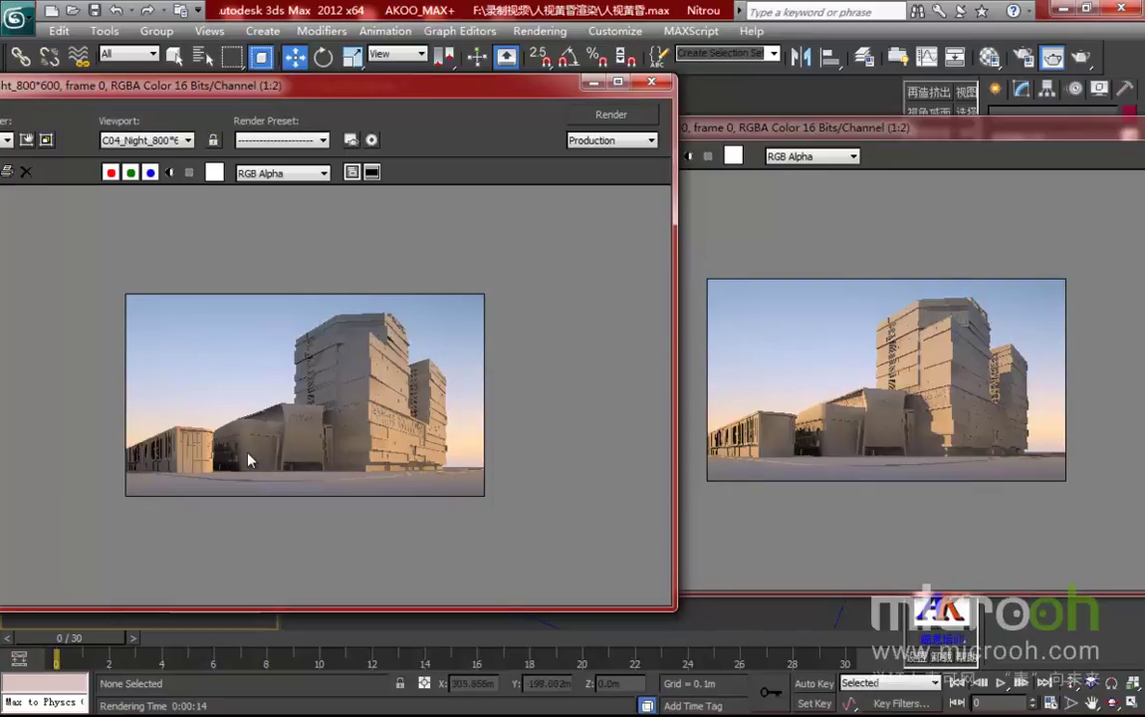
{"action": "left_click_drag", "start_coordinate": [445, 88], "coordinate": [535, 116]}
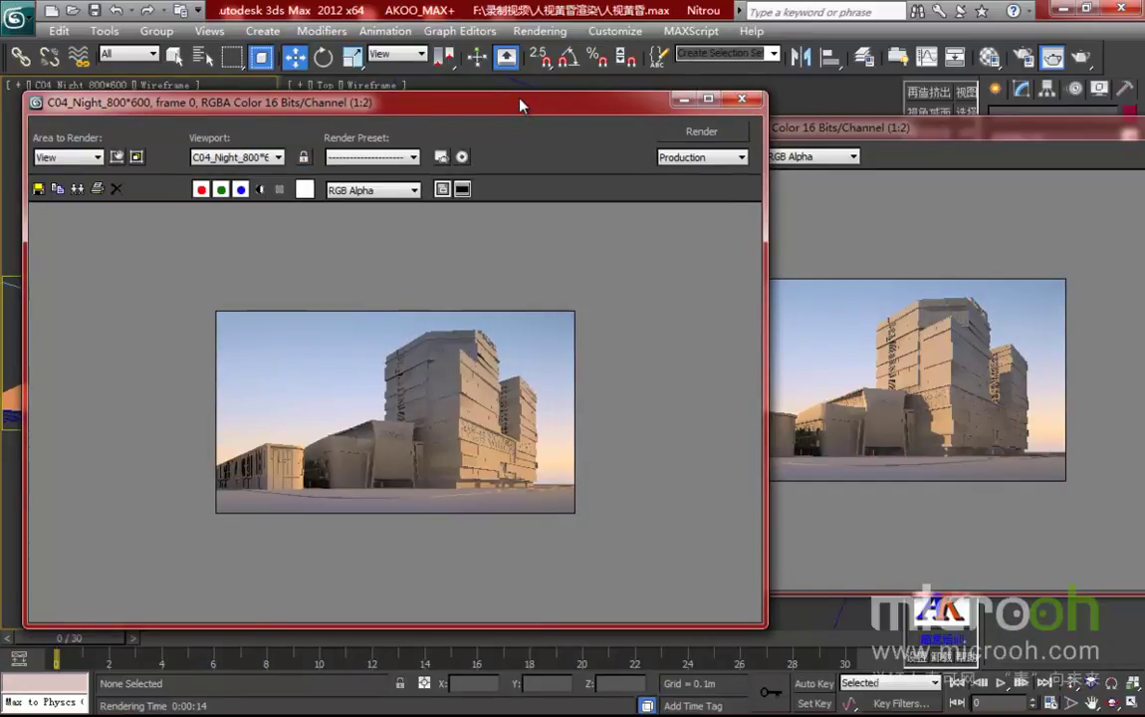
- Close the comparison render and turn off the override material in the V-Ray global switches
{"action": "left_click", "coordinate": [742, 99]}
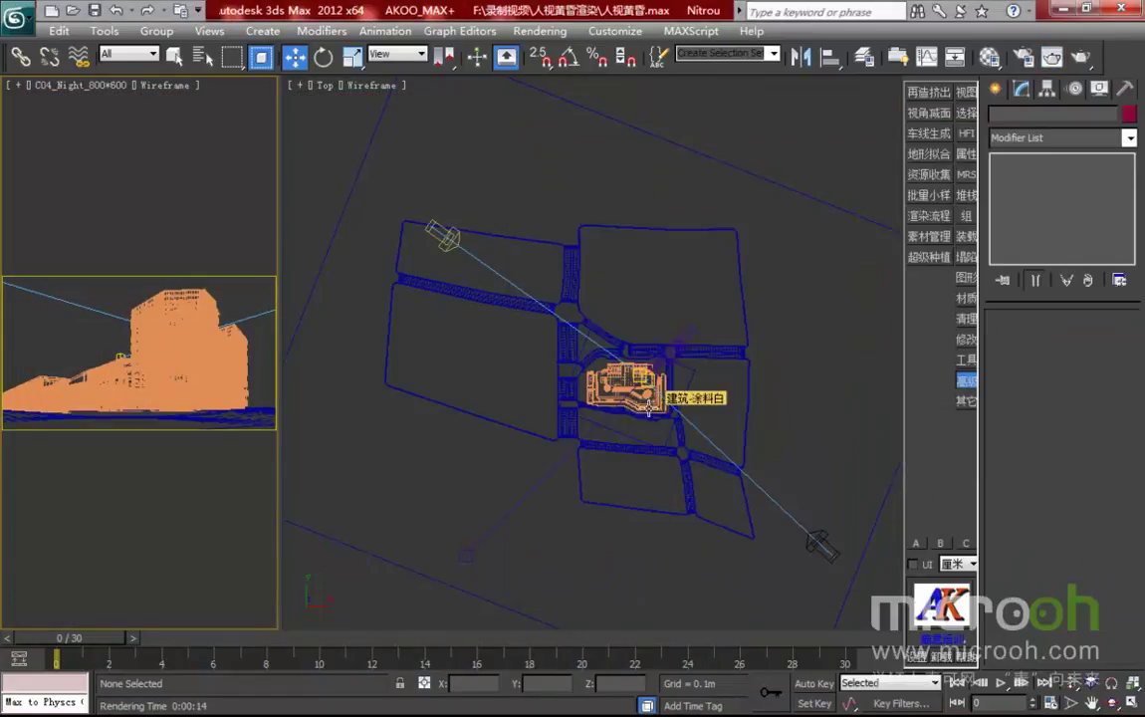
{"action": "scroll", "coordinate": [666, 410], "scroll_direction": "up", "scroll_amount": 6}
{"action": "middle_click_drag", "start_coordinate": [626, 410], "coordinate": [646, 335]}
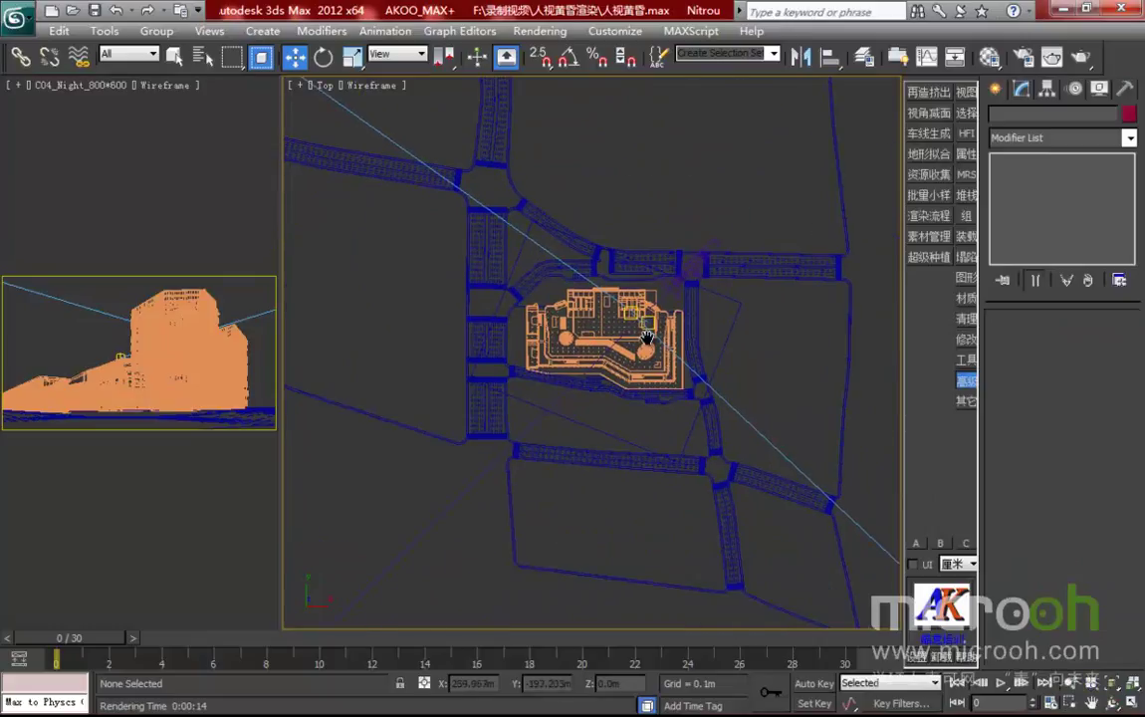
{"action": "left_click", "coordinate": [1026, 57]}
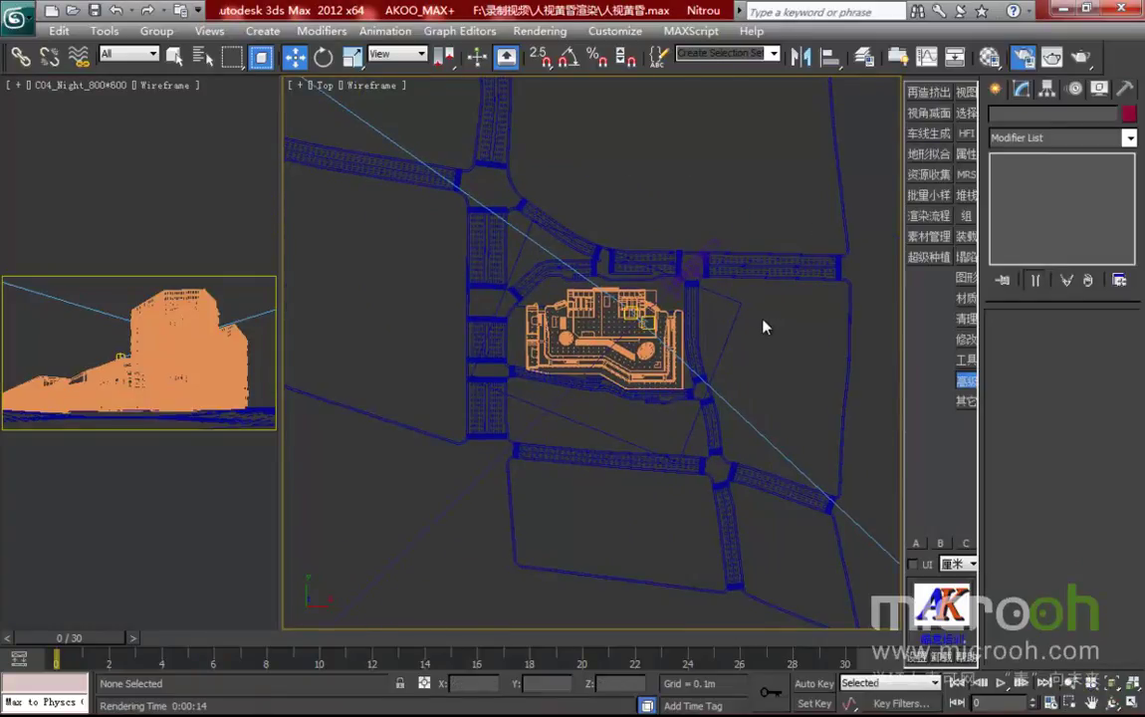
{"action": "key", "text": "F10"}
{"action": "left_click", "coordinate": [848, 77]}
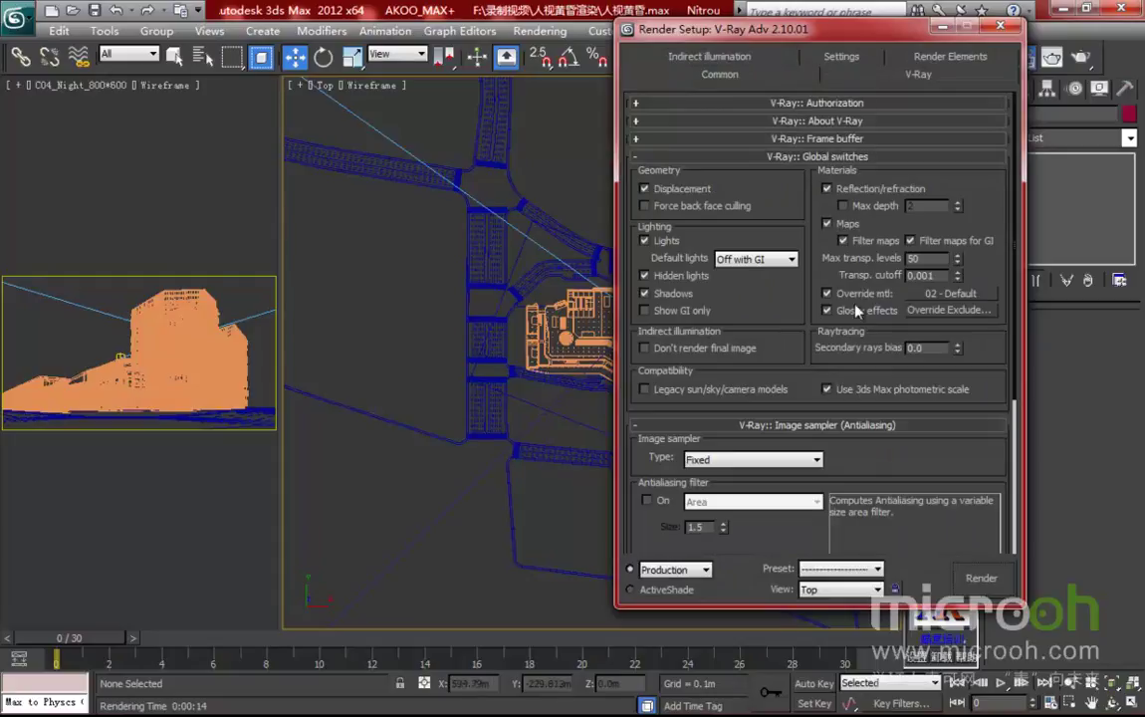
{"action": "left_click", "coordinate": [828, 294]}
{"action": "left_click", "coordinate": [999, 27]}
{"action": "middle_click_drag", "start_coordinate": [397, 358], "coordinate": [380, 327]}
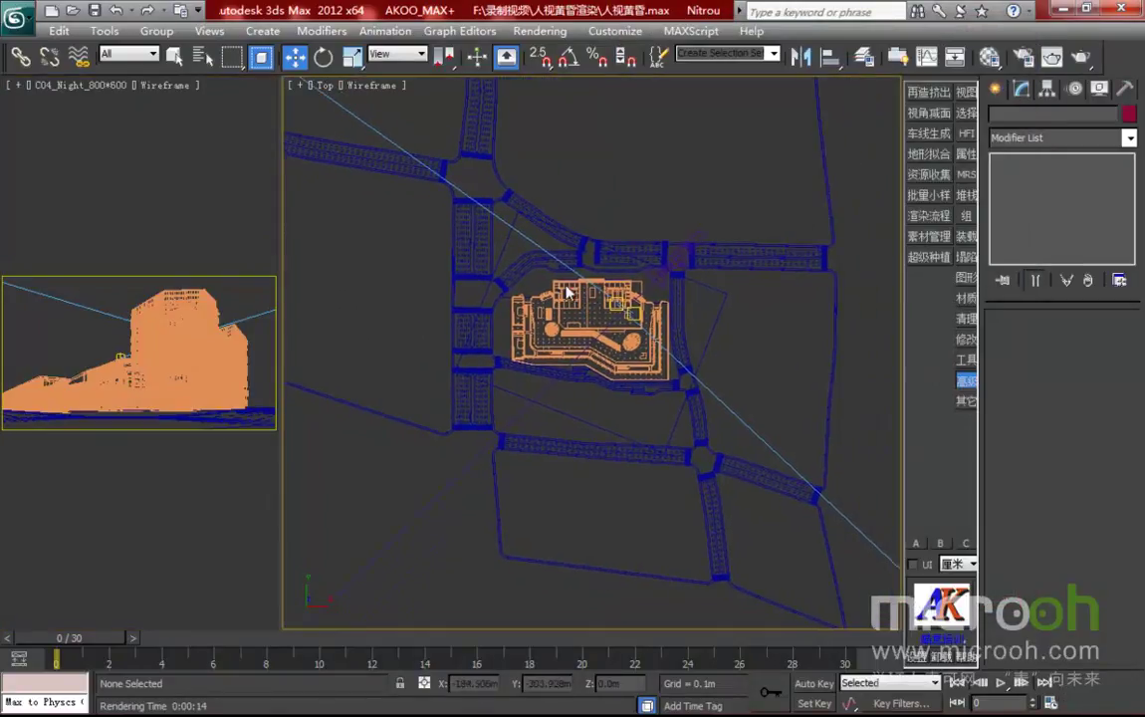
- Delete the second direct light at the upper-left corner of the site and turn Direct001 back on
{"action": "left_click", "coordinate": [1052, 57]}
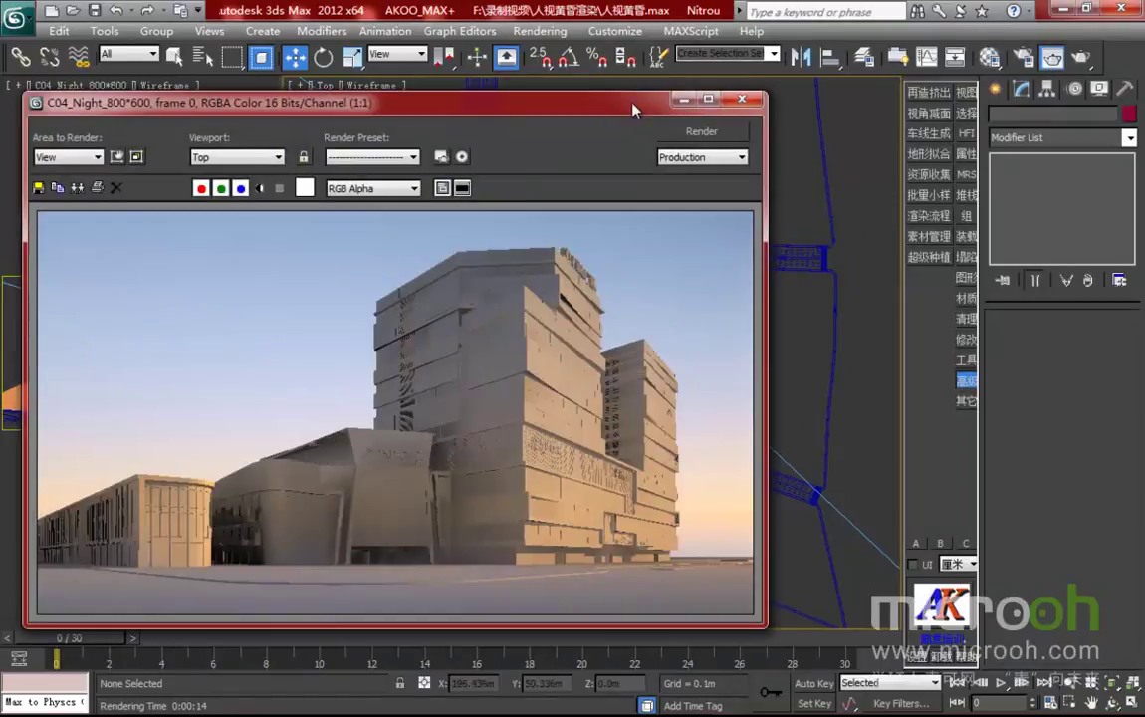
{"action": "left_click", "coordinate": [742, 99]}
{"action": "scroll", "coordinate": [705, 526], "scroll_direction": "down", "scroll_amount": 5}
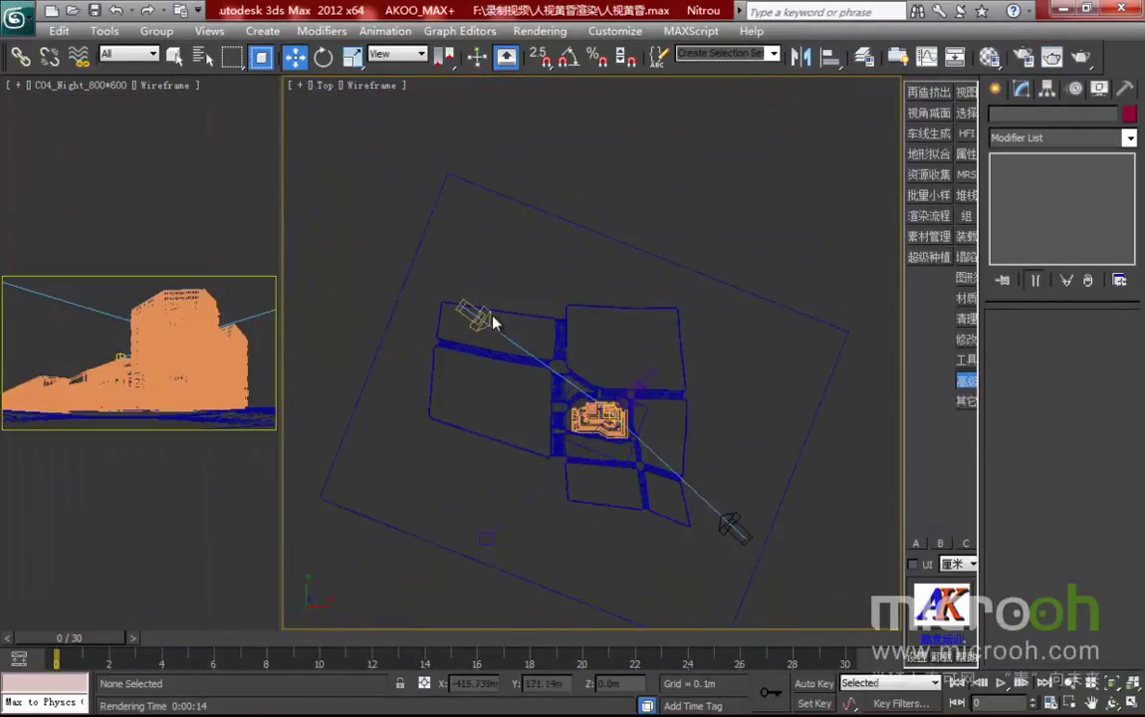
{"action": "left_click", "coordinate": [473, 321]}
{"action": "middle_click_drag", "start_coordinate": [553, 379], "coordinate": [543, 361]}
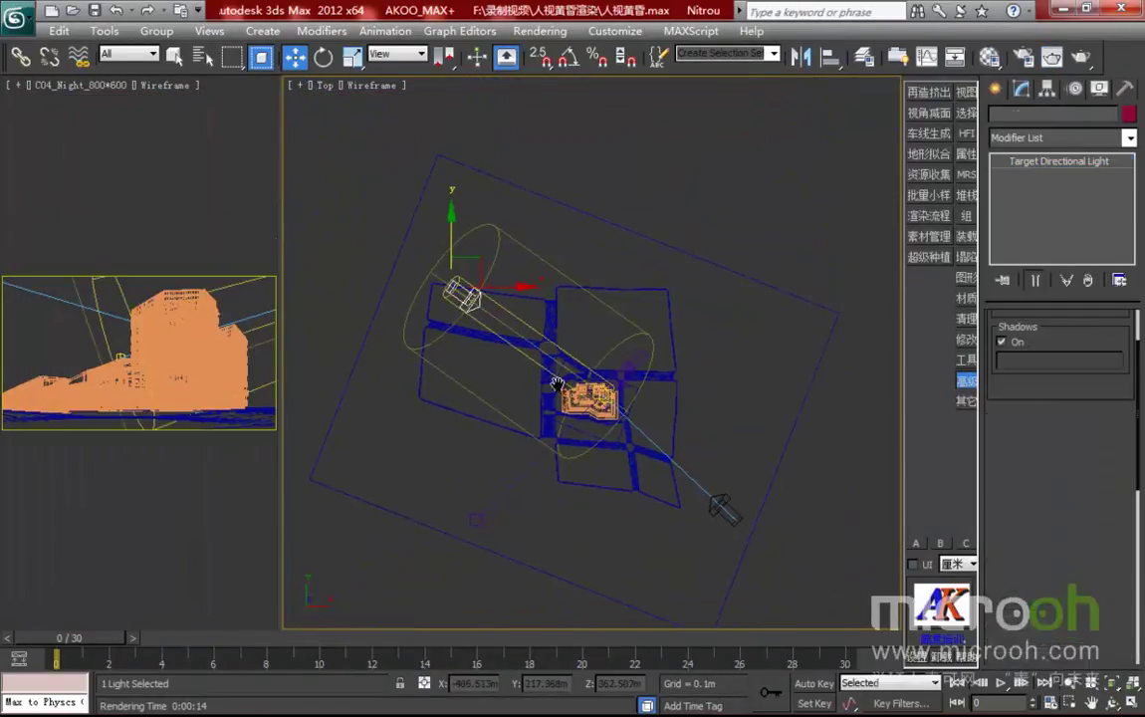
{"action": "left_click", "coordinate": [733, 518]}
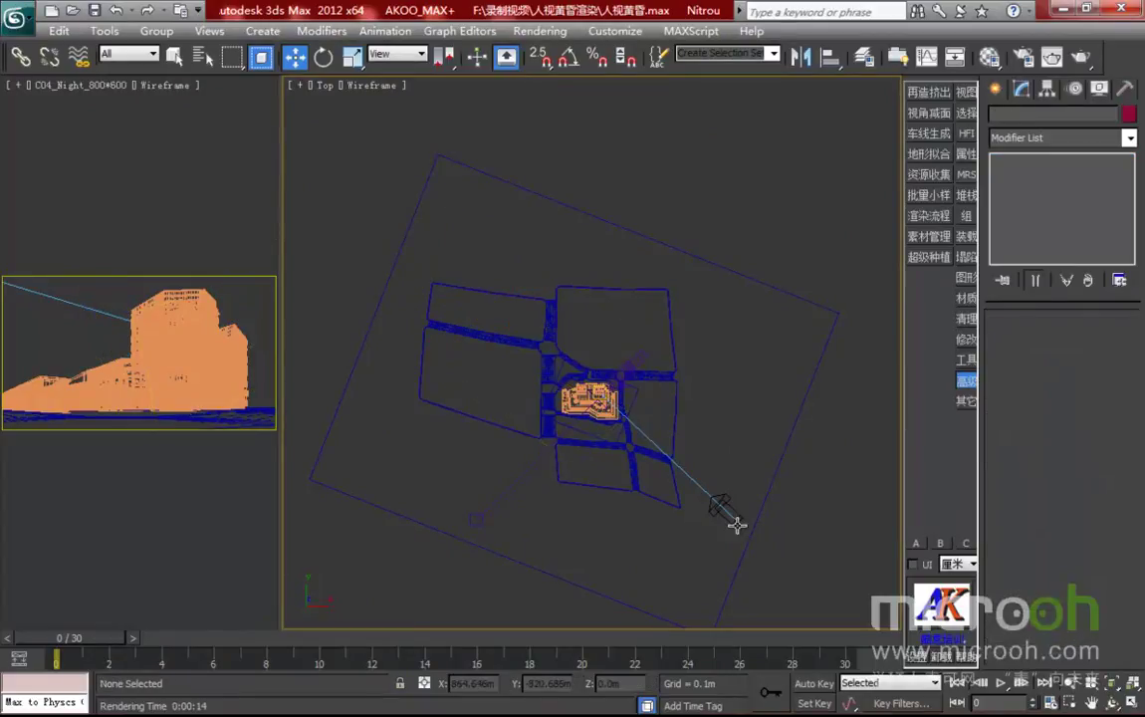
{"action": "scroll", "coordinate": [996, 398], "scroll_direction": "up", "scroll_amount": 2}
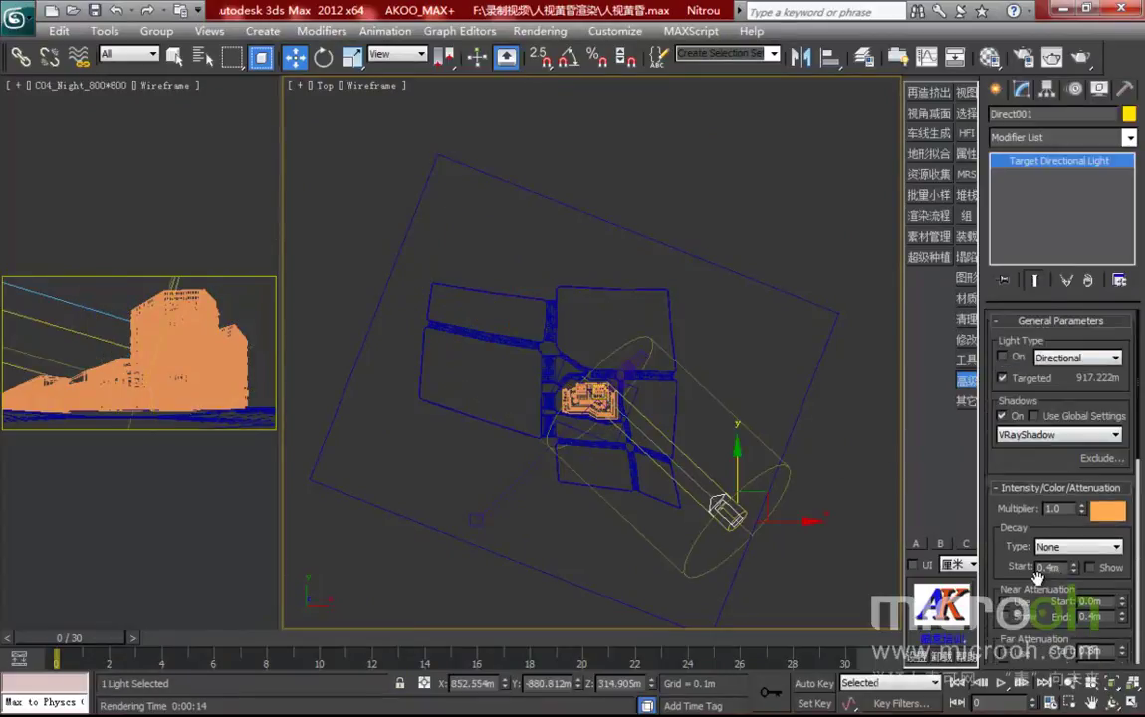
- Render the C04_Night_800*600 camera view with the original materials and inspect the result in an enlarged render window
{"action": "left_click", "coordinate": [14, 211]}
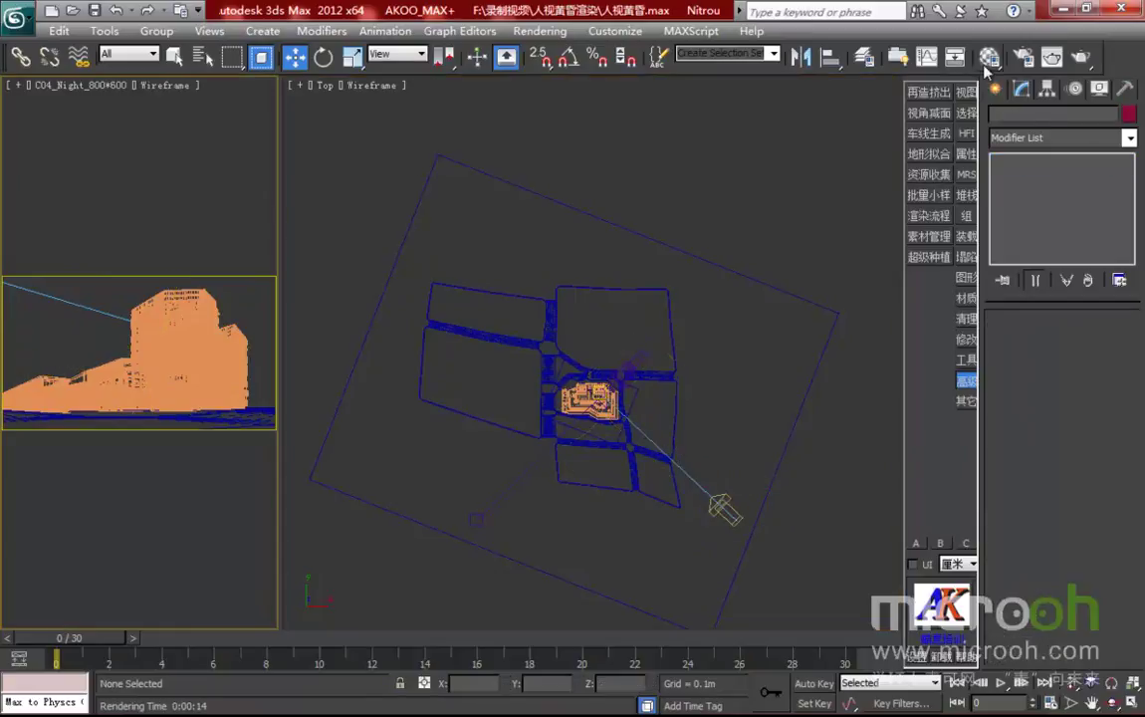
{"action": "left_click", "coordinate": [1052, 57]}
{"action": "left_click", "coordinate": [745, 133]}
{"action": "left_click_drag", "start_coordinate": [625, 99], "coordinate": [716, 54]}
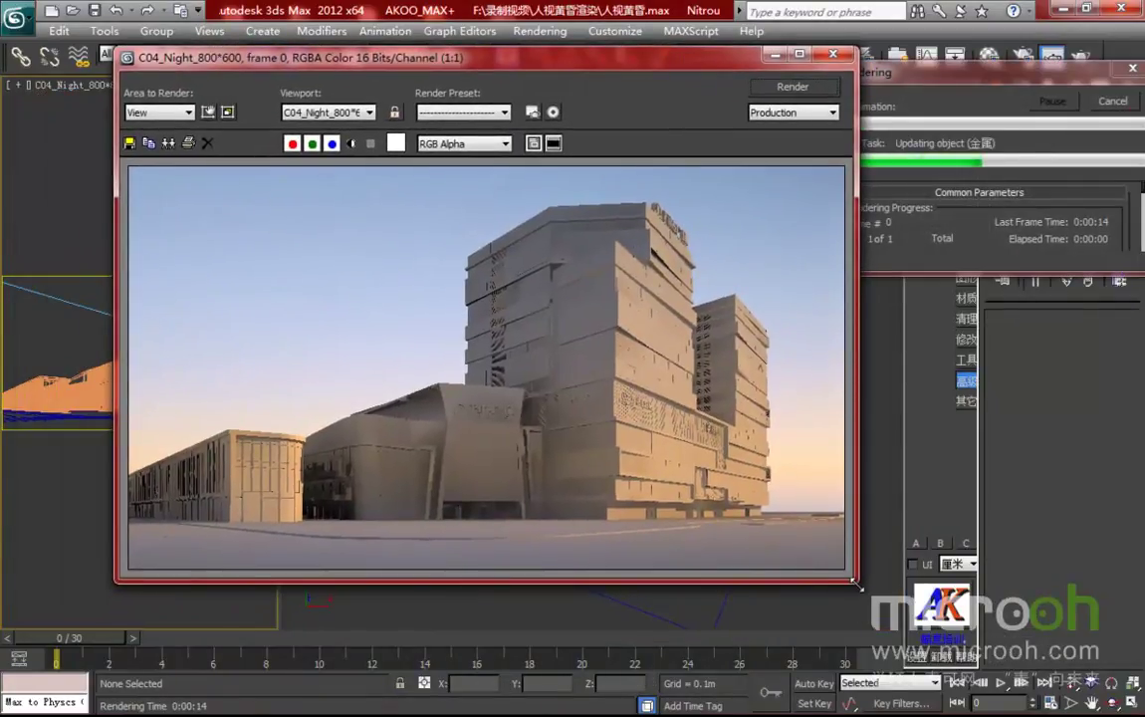
{"action": "left_click_drag", "start_coordinate": [849, 585], "coordinate": [926, 637]}
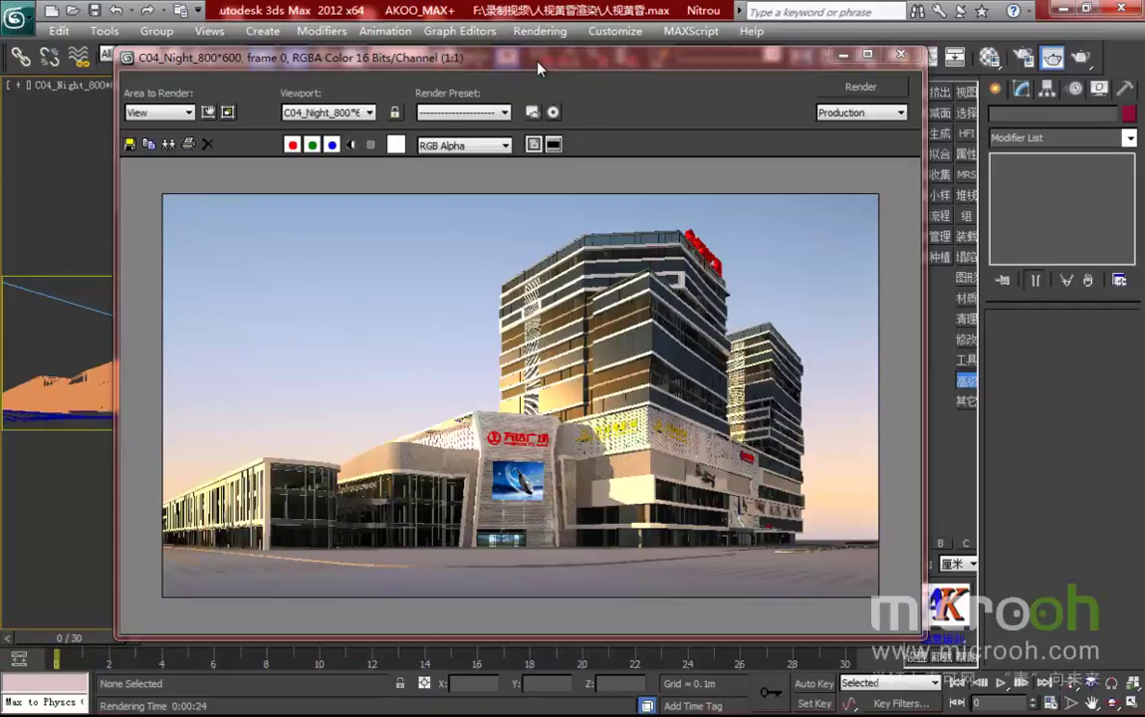
{"action": "left_click", "coordinate": [867, 56]}
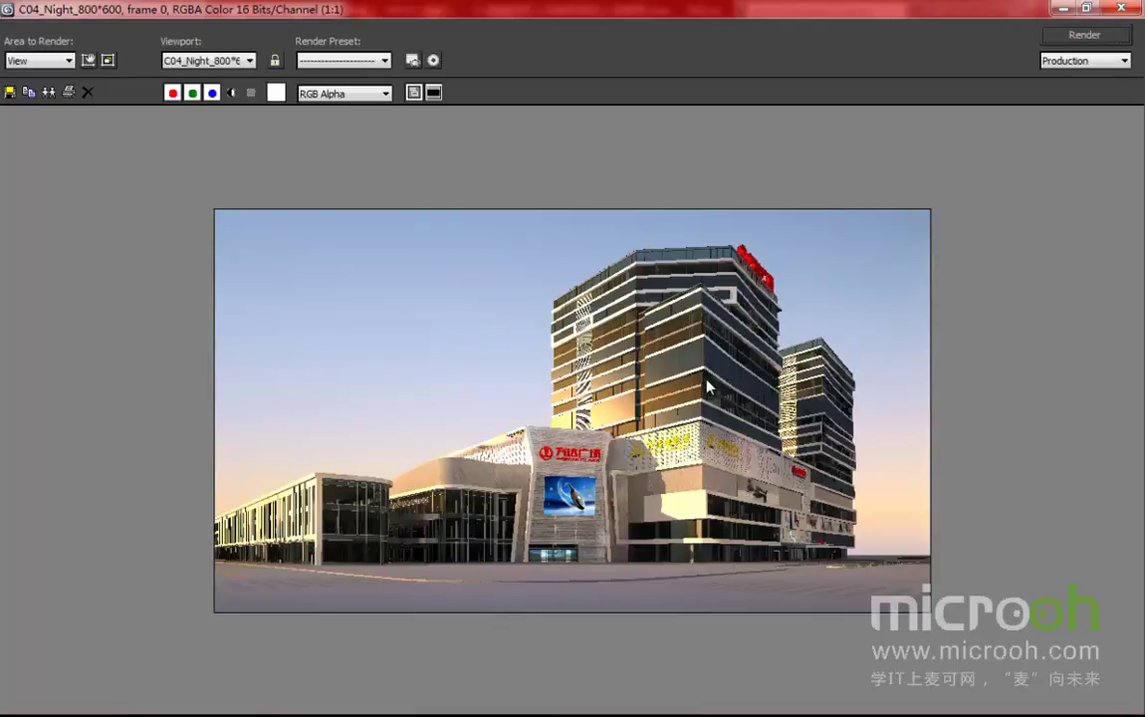
{"action": "left_click", "coordinate": [1121, 8]}
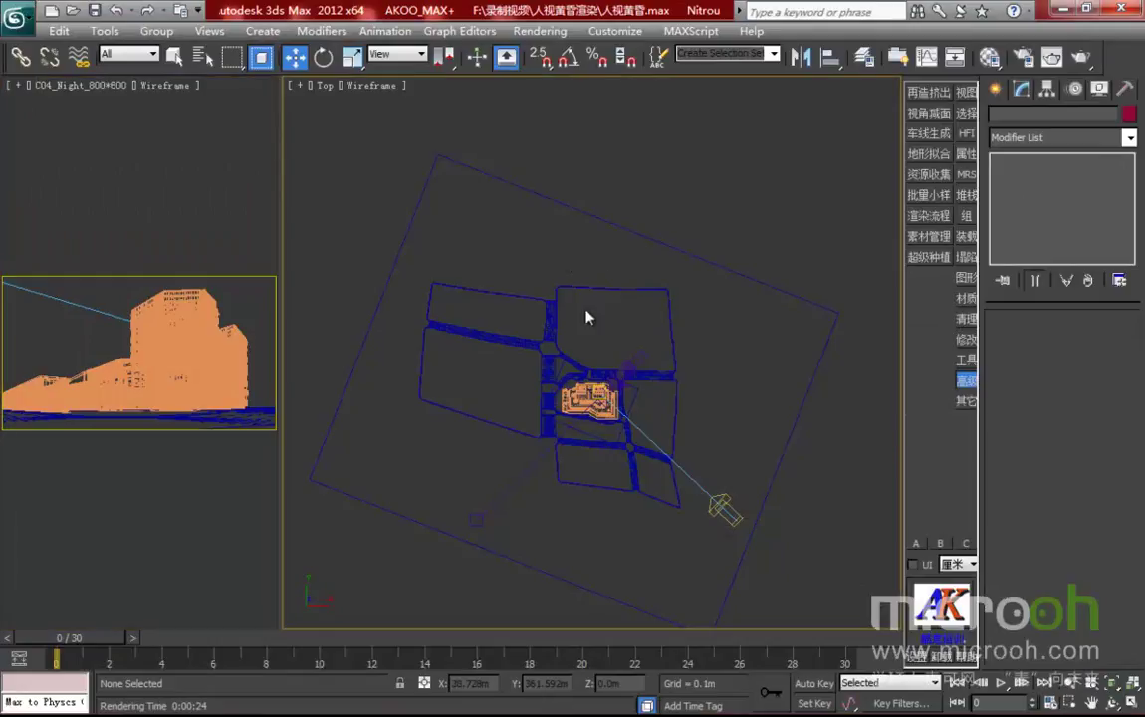
- Hide all lights and cameras by category to leave only the site and building geometry in the top view
{"action": "scroll", "coordinate": [585, 317], "scroll_direction": "up", "scroll_amount": 10}
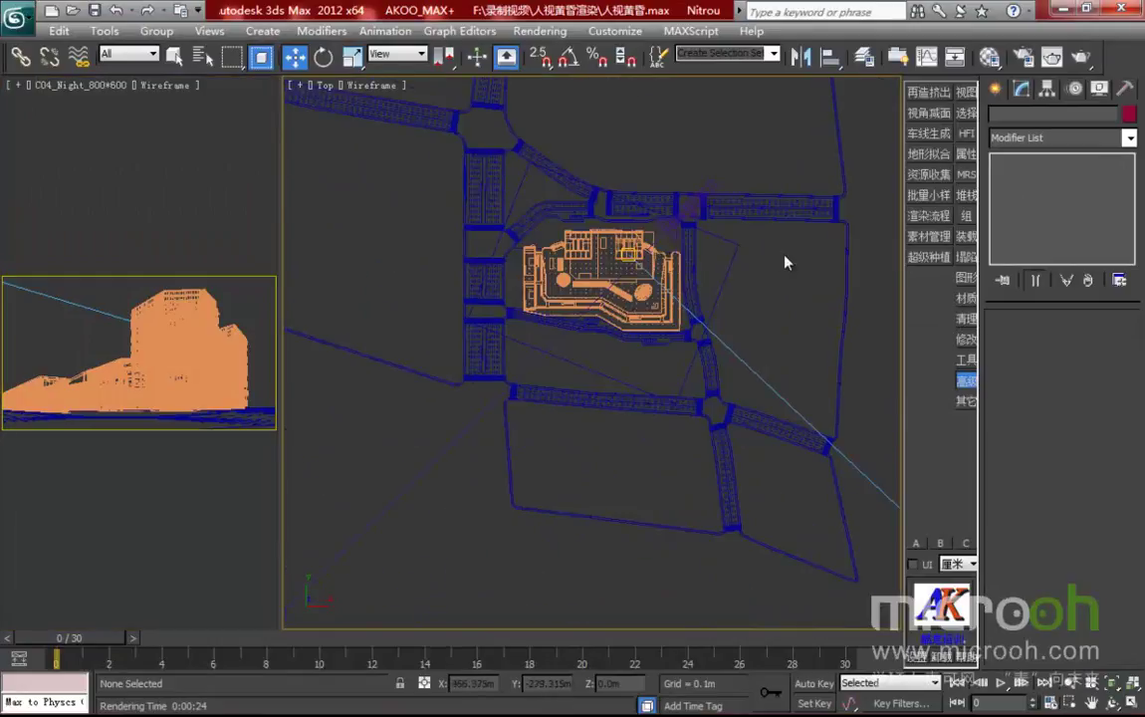
{"action": "middle_click_drag", "start_coordinate": [784, 262], "coordinate": [731, 344]}
{"action": "left_click", "coordinate": [1100, 88]}
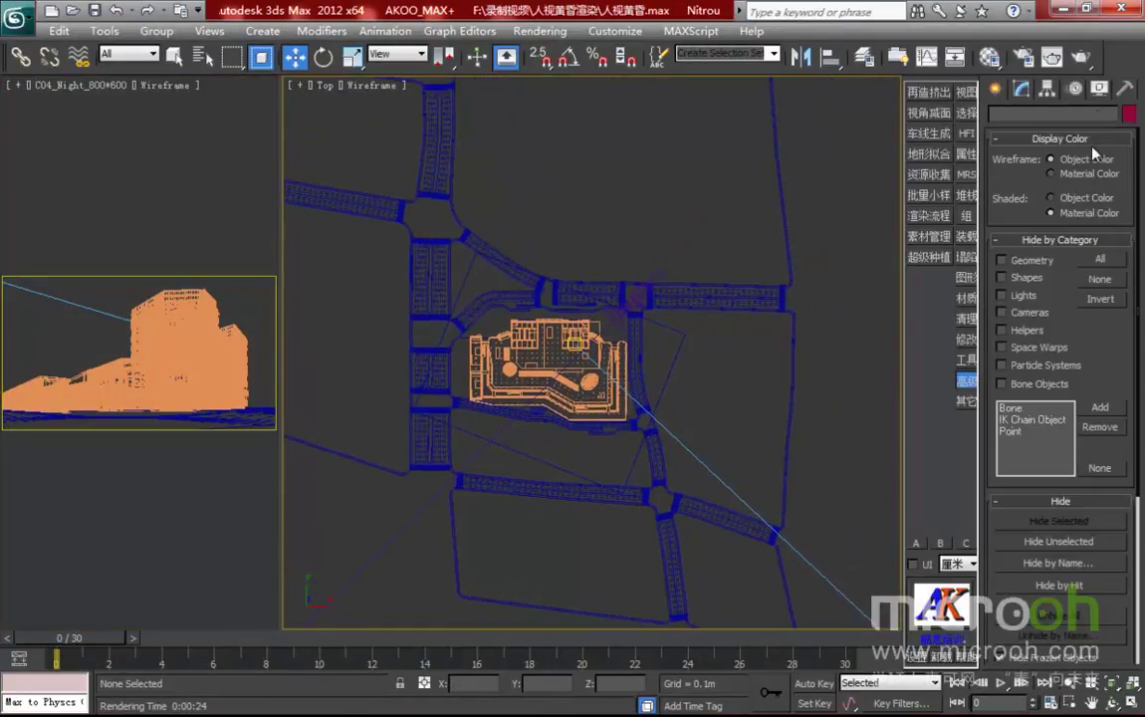
{"action": "left_click", "coordinate": [1002, 313]}
{"action": "scroll", "coordinate": [639, 401], "scroll_direction": "up", "scroll_amount": 5}
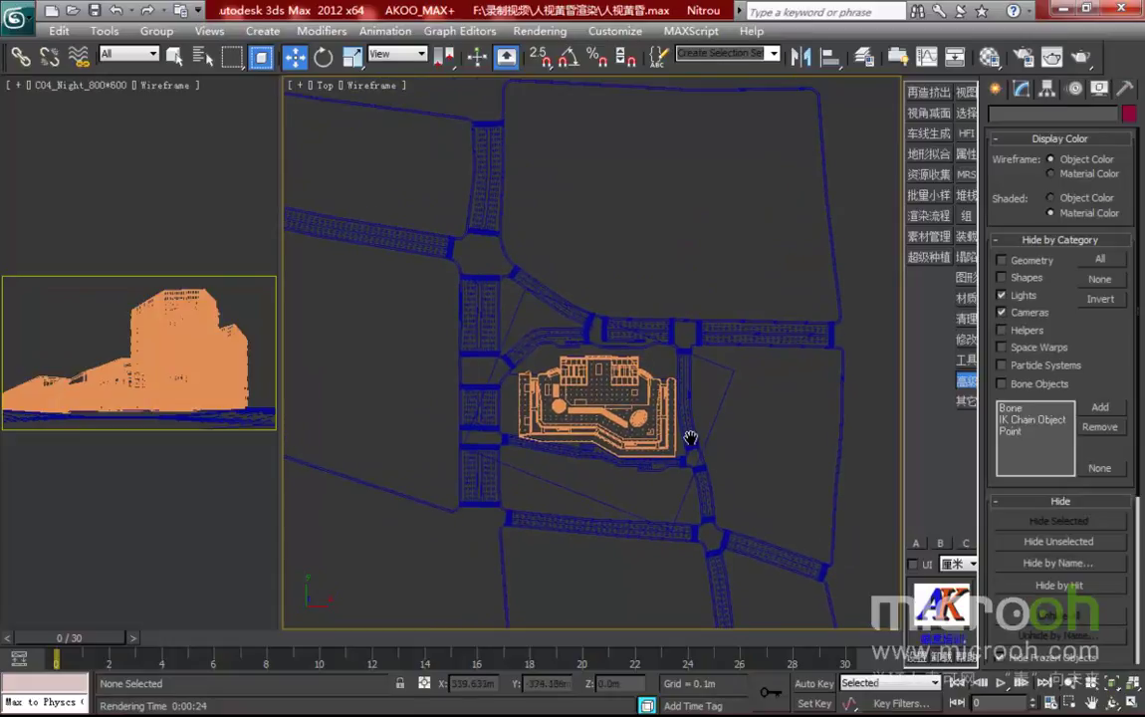
{"action": "middle_click_drag", "start_coordinate": [643, 470], "coordinate": [643, 369]}
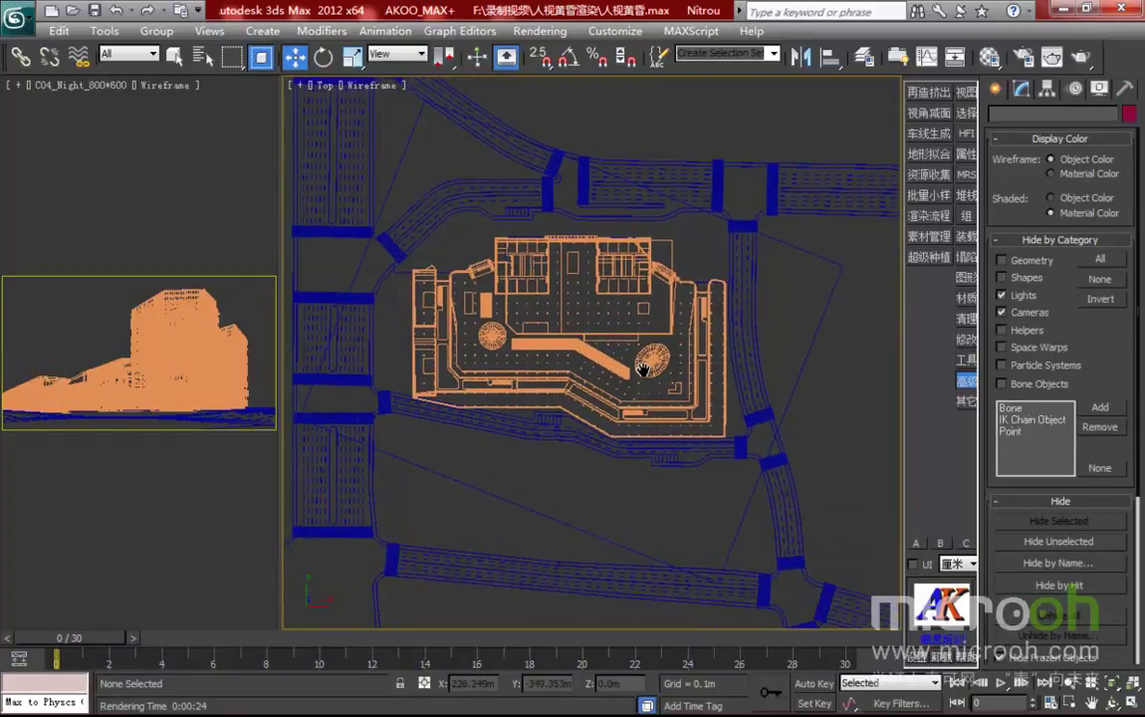
{"action": "key", "text": "ctrl+a"}
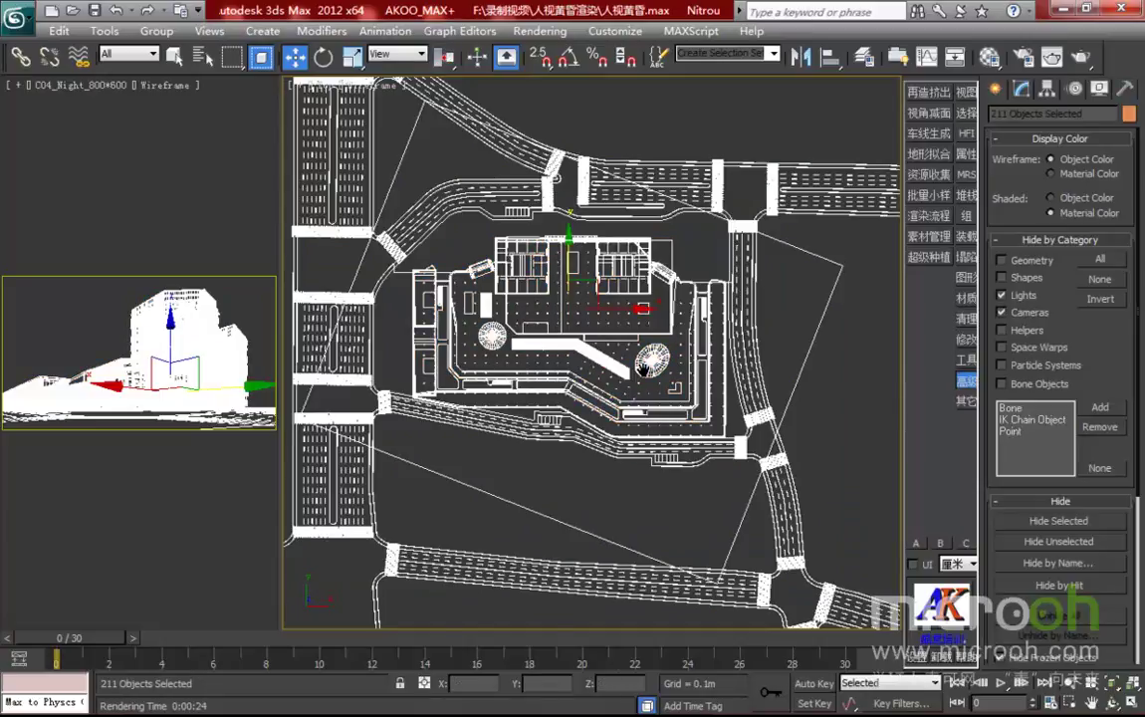
{"action": "key", "text": "space"}
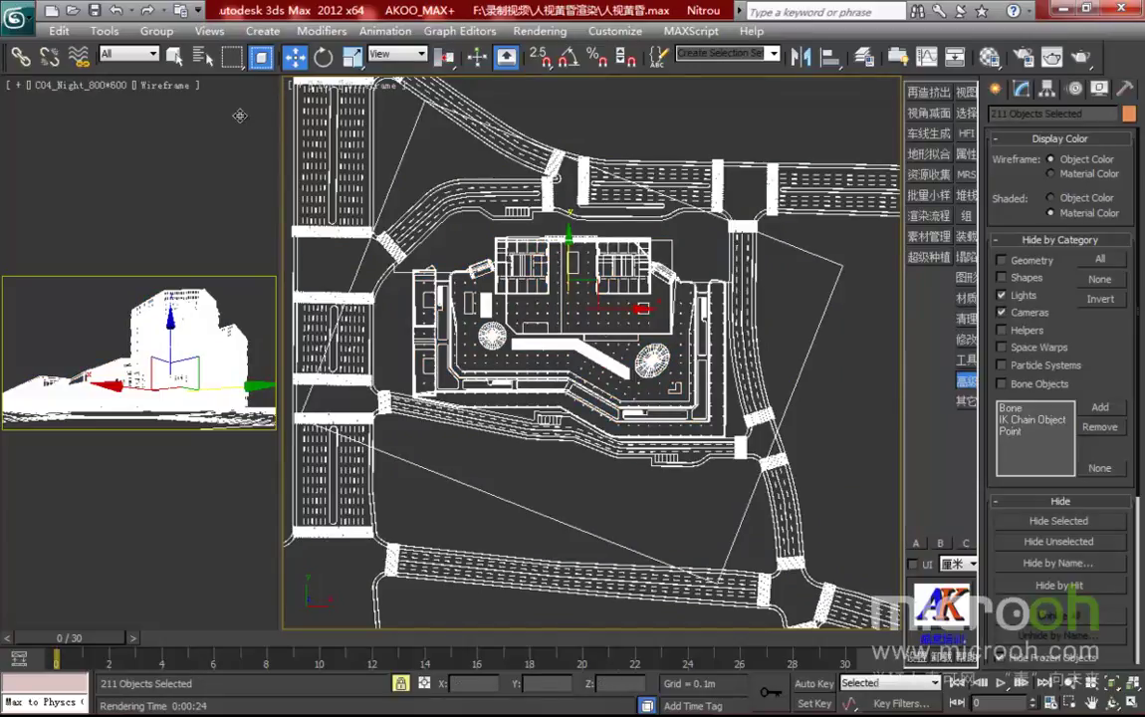
{"action": "left_click", "coordinate": [178, 35]}
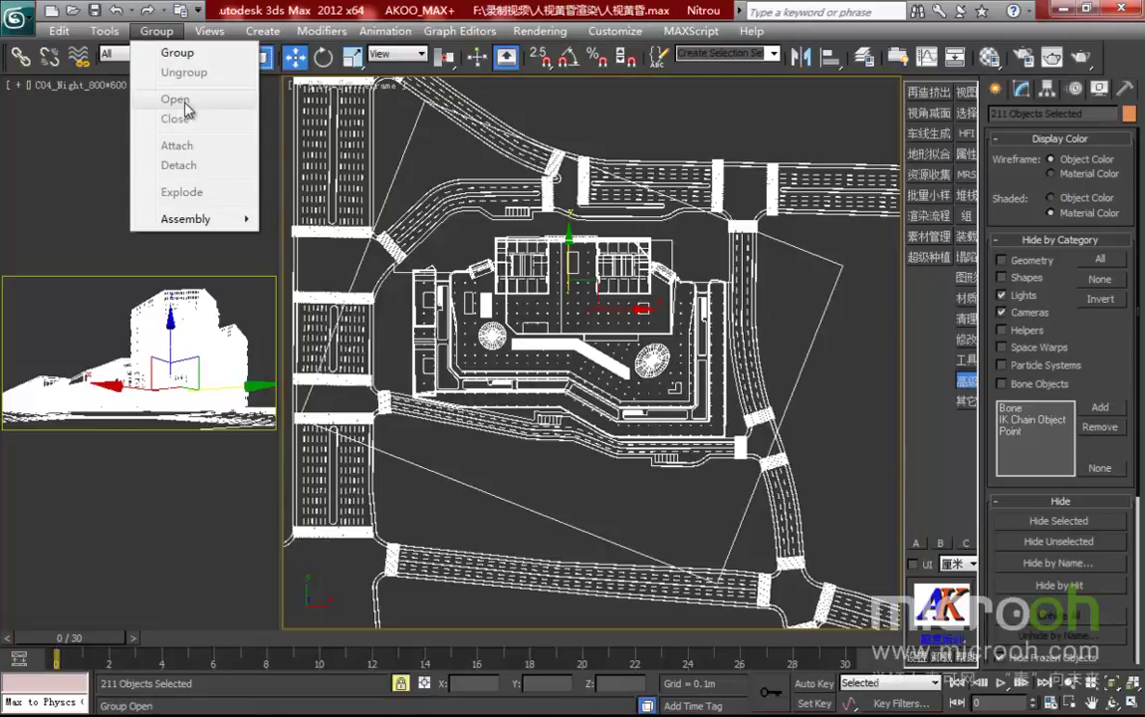
{"action": "left_click", "coordinate": [624, 129]}
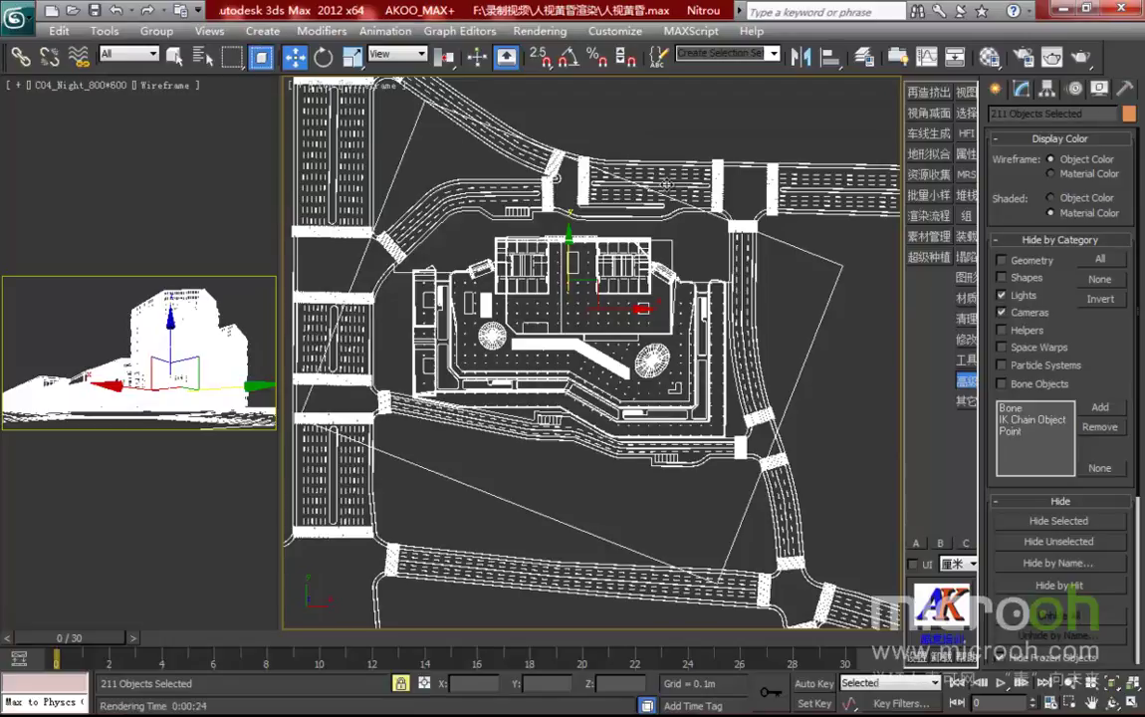
{"action": "left_click", "coordinate": [776, 311]}
- Switch the top view to a shaded, orbited orthographic view and frame the glass facade of the front tower
{"action": "scroll", "coordinate": [607, 299], "scroll_direction": "up", "scroll_amount": 2}
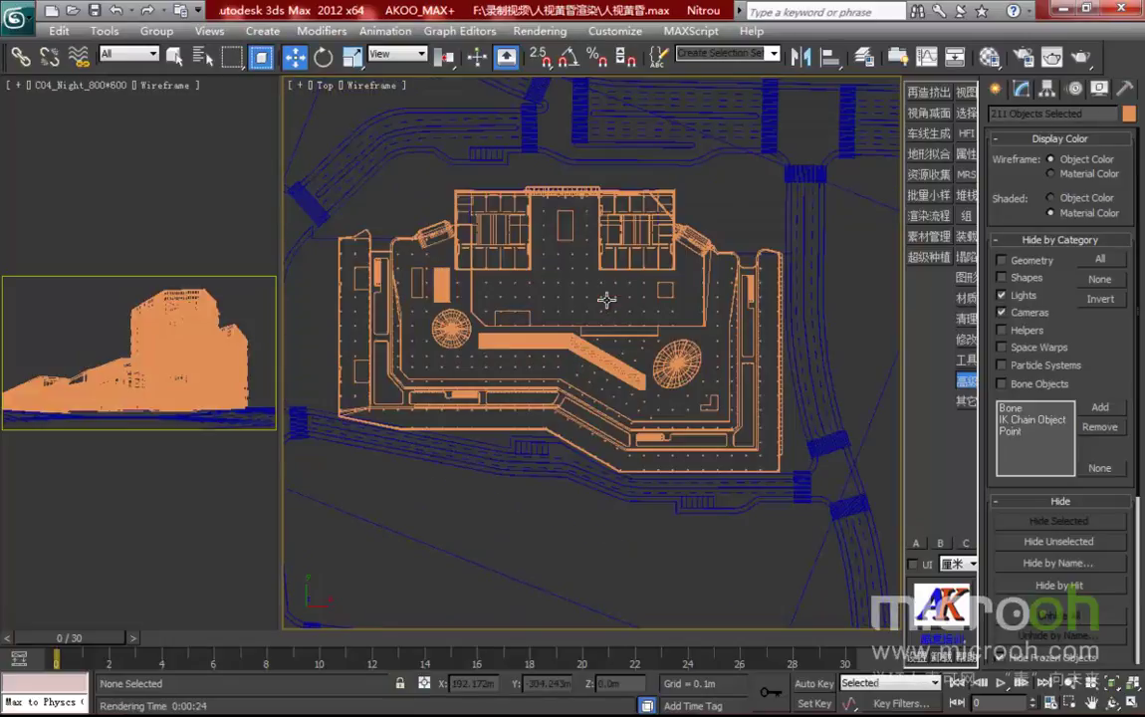
{"action": "middle_click_drag", "start_coordinate": [607, 299], "coordinate": [614, 353]}
{"action": "middle_click_drag", "start_coordinate": [674, 381], "coordinate": [456, 267], "text": "alt"}
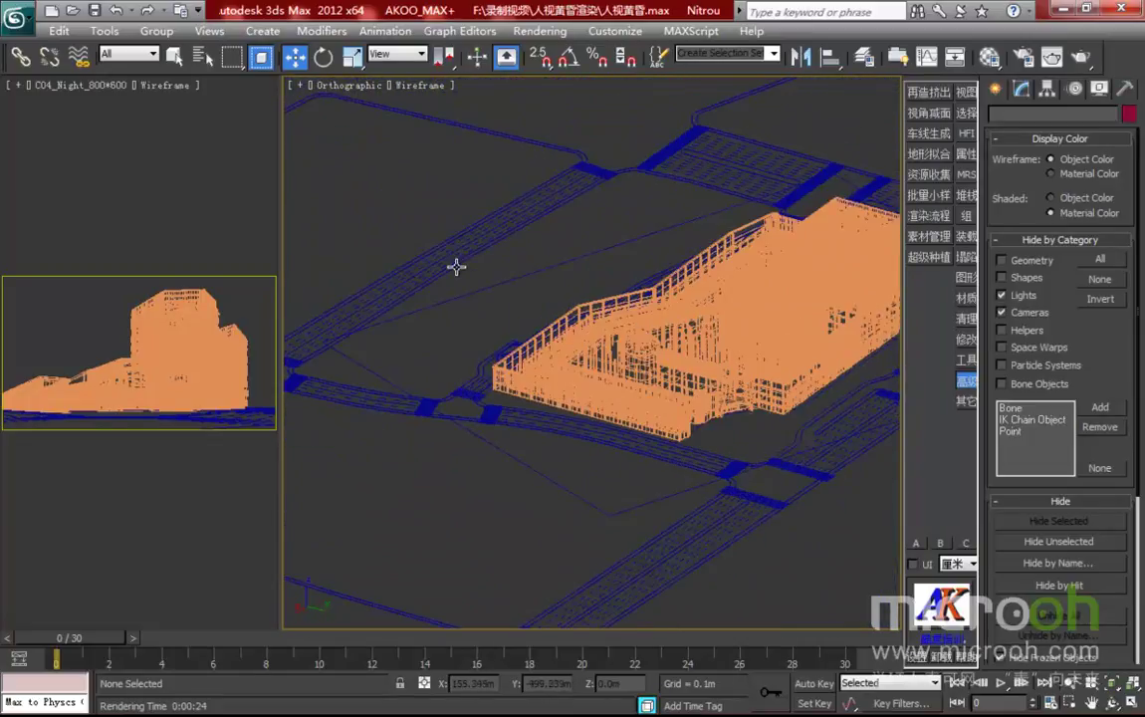
{"action": "scroll", "coordinate": [694, 367], "scroll_direction": "up", "scroll_amount": 2}
{"action": "key", "text": "F3"}
{"action": "middle_click_drag", "start_coordinate": [881, 361], "coordinate": [747, 354]}
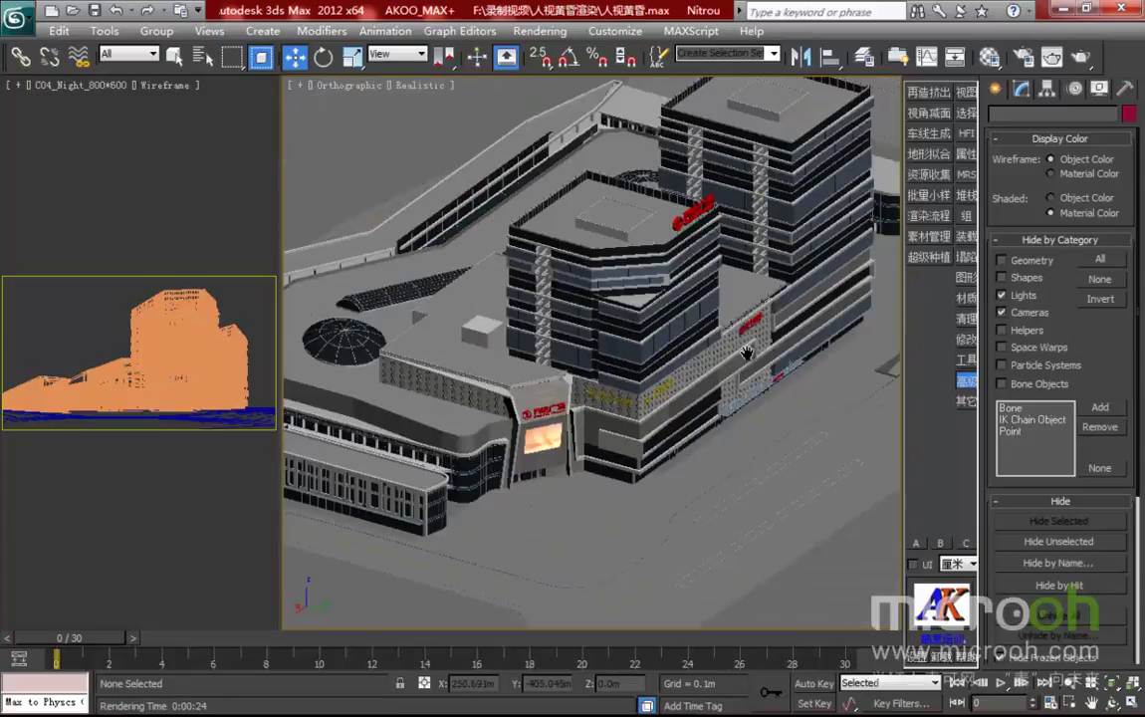
{"action": "scroll", "coordinate": [649, 326], "scroll_direction": "up", "scroll_amount": 2}
{"action": "scroll", "coordinate": [648, 326], "scroll_direction": "up", "scroll_amount": 4}
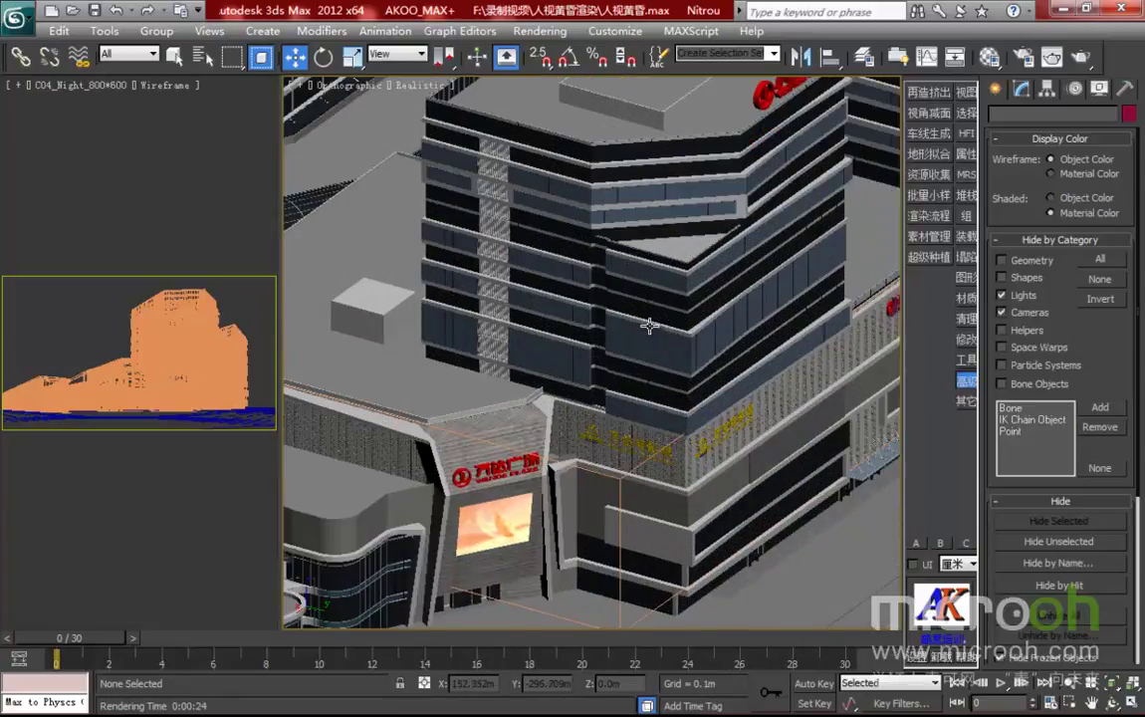
{"action": "middle_click_drag", "start_coordinate": [647, 339], "coordinate": [650, 418]}
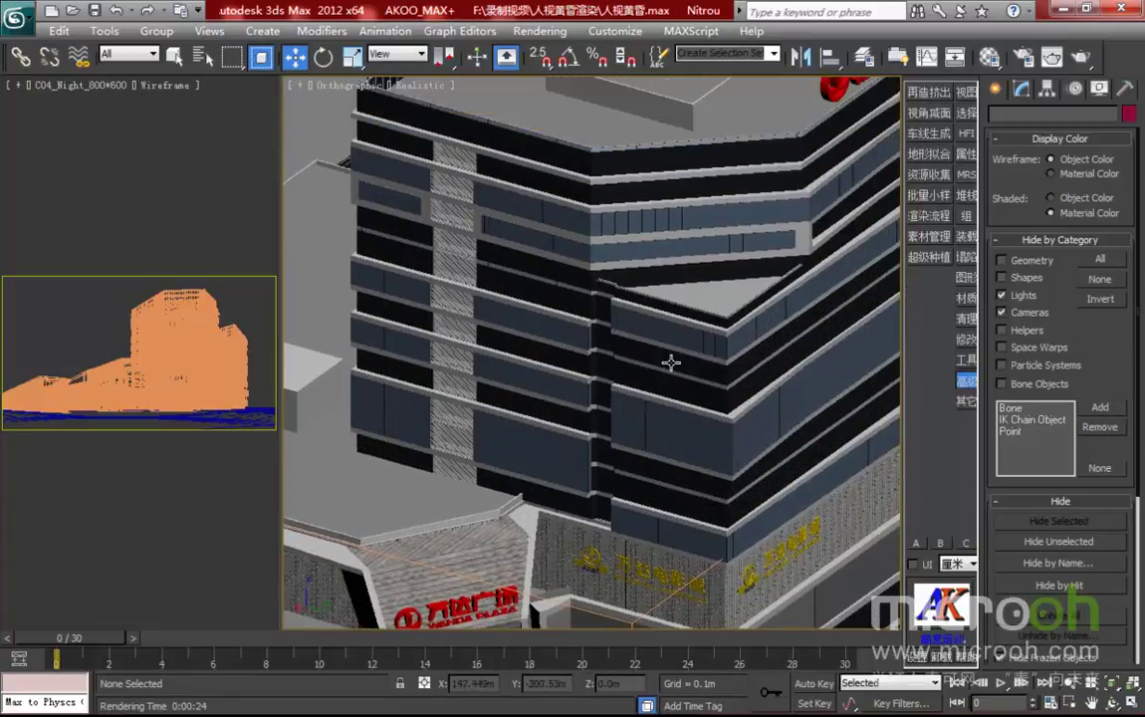
- Load the tower's 玻璃-半透明 glass material from the model into the third Material Editor sample slot
{"action": "key", "text": "m"}
{"action": "left_click_drag", "start_coordinate": [859, 95], "coordinate": [1019, 95]}
{"action": "left_click", "coordinate": [922, 146]}
{"action": "left_click", "coordinate": [883, 361]}
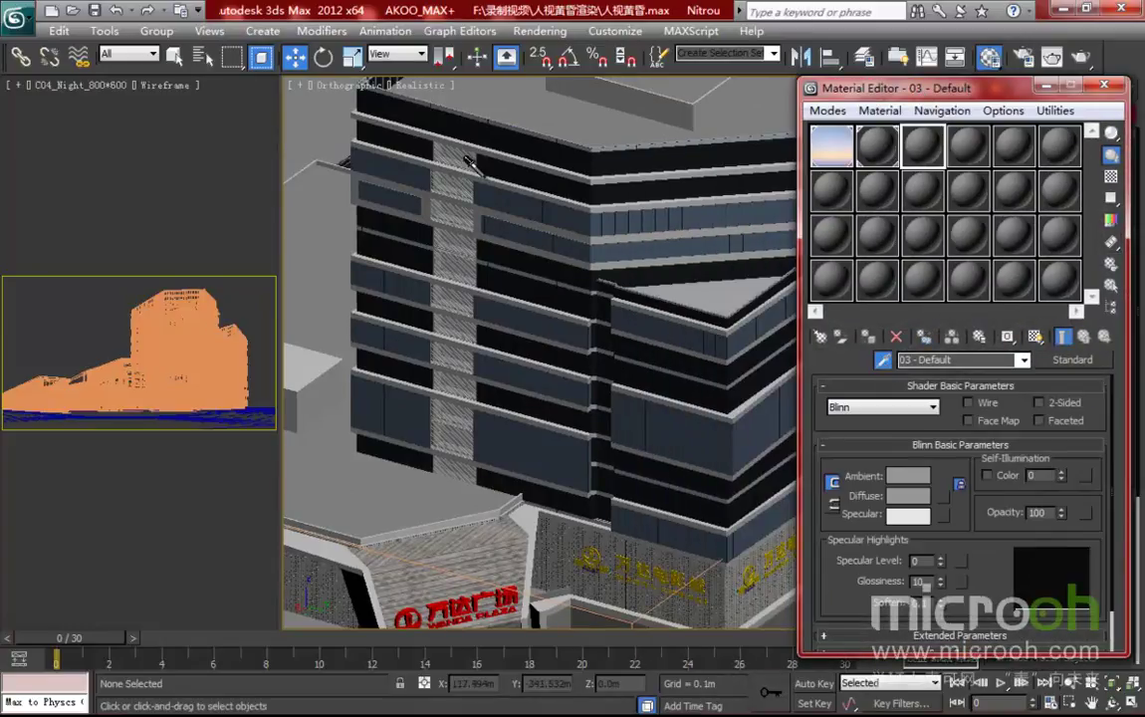
{"action": "left_click", "coordinate": [552, 200]}
{"action": "left_click", "coordinate": [558, 204]}
{"action": "key", "text": "w"}
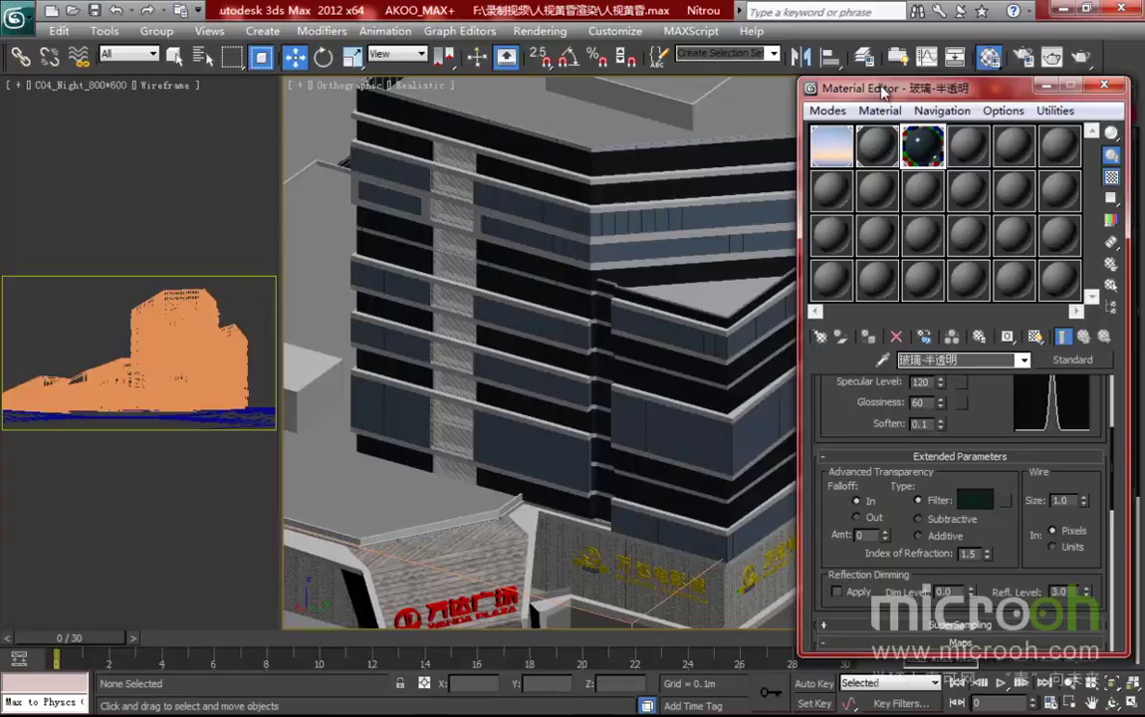
{"action": "left_click_drag", "start_coordinate": [918, 92], "coordinate": [888, 93]}
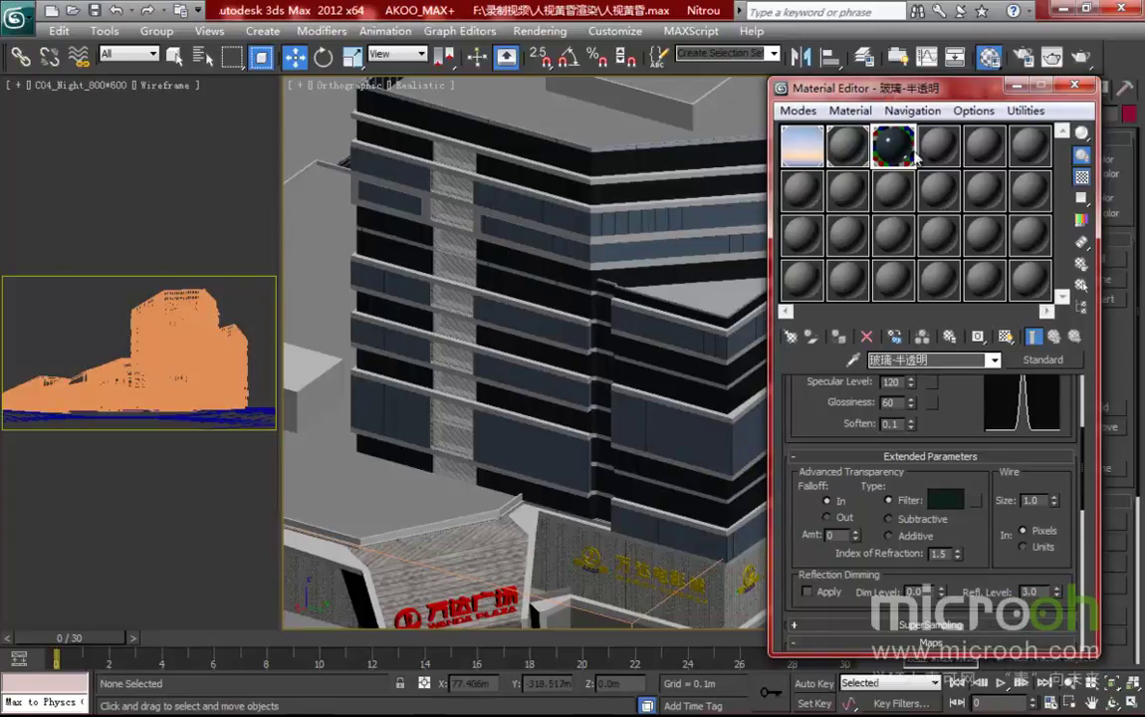
- Select all objects that use the 玻璃-半透明 material, isolate them, and bring up the material's Blinn basic parameters
{"action": "left_click", "coordinate": [1083, 289]}
{"action": "left_click", "coordinate": [1073, 296]}
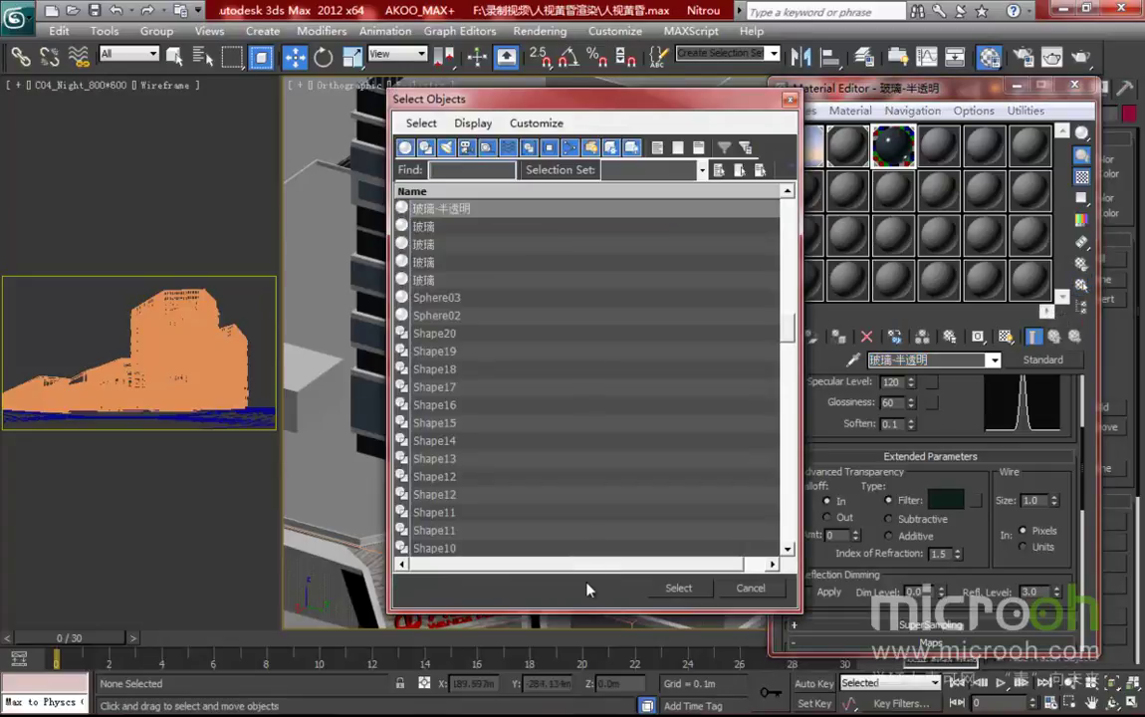
{"action": "left_click", "coordinate": [681, 588]}
{"action": "key", "text": "alt+q"}
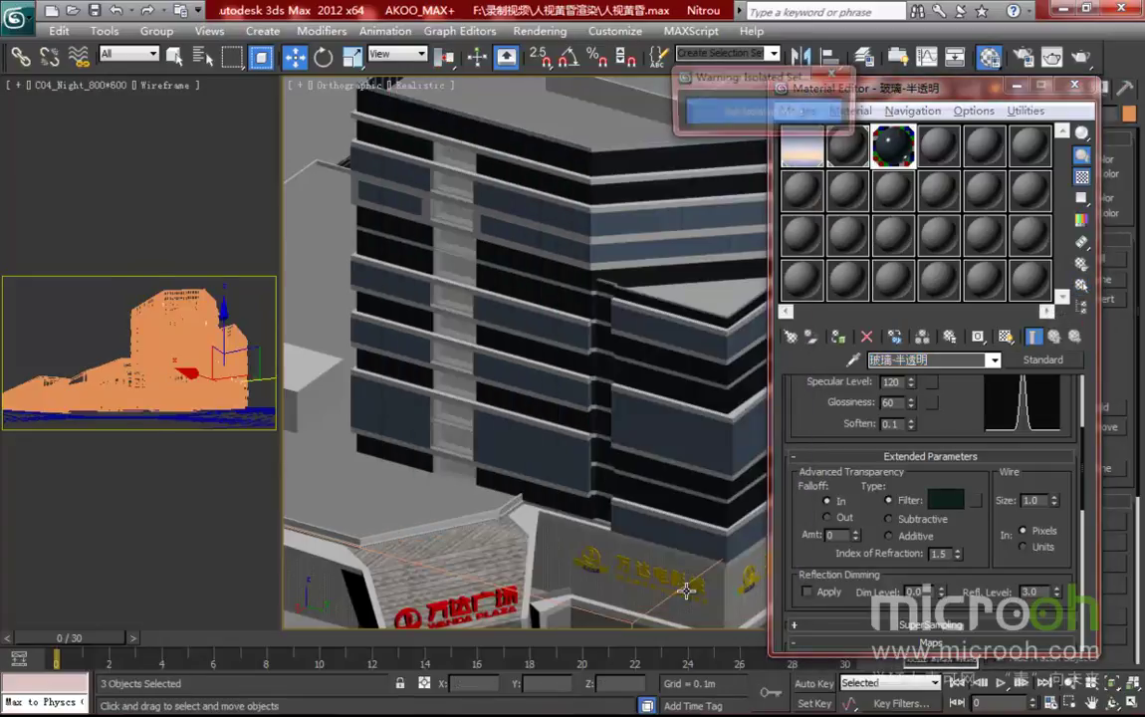
{"action": "middle_click_drag", "start_coordinate": [488, 417], "coordinate": [495, 359]}
{"action": "scroll", "coordinate": [518, 369], "scroll_direction": "up", "scroll_amount": 4}
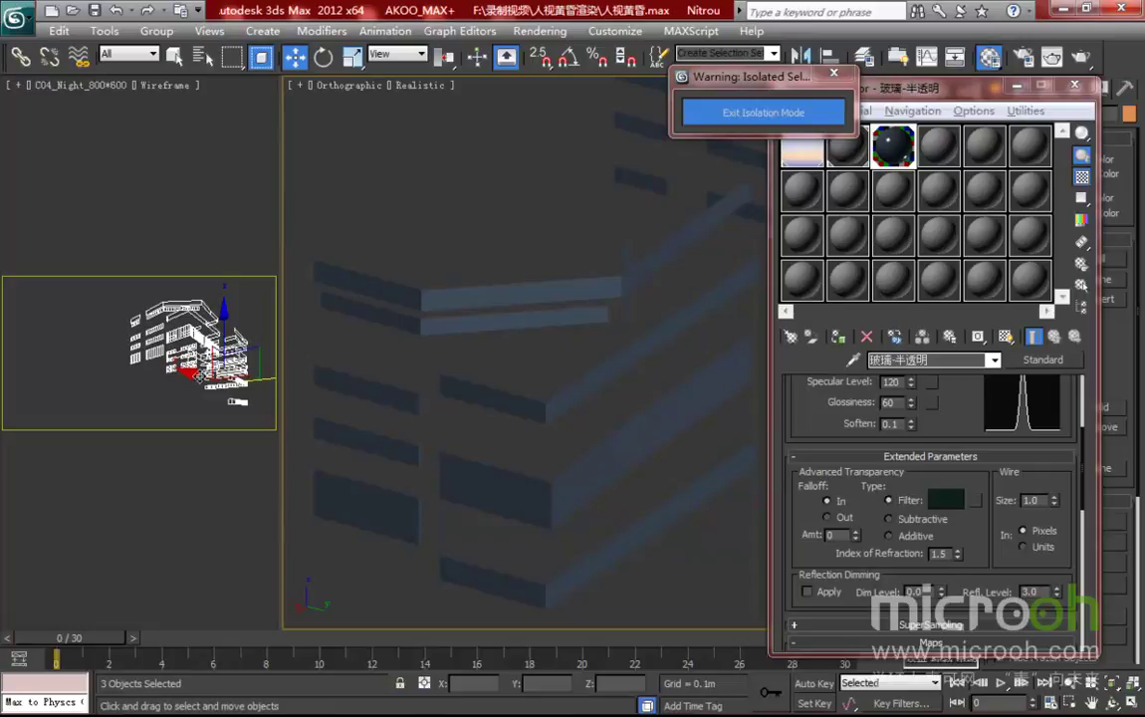
{"action": "left_click_drag", "start_coordinate": [970, 412], "coordinate": [970, 556]}
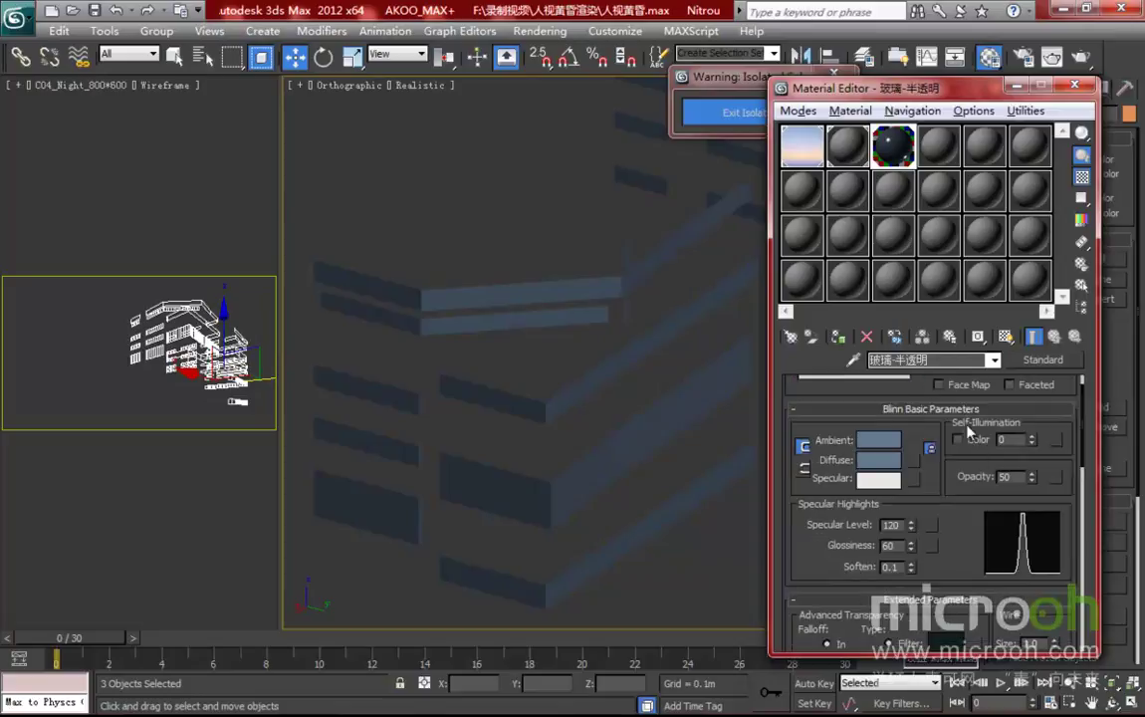
- Review the 玻璃-半透明 material's opacity and specular settings and check the tower's glass in the last C04_Night render
{"action": "left_click_drag", "start_coordinate": [951, 361], "coordinate": [777, 381]}
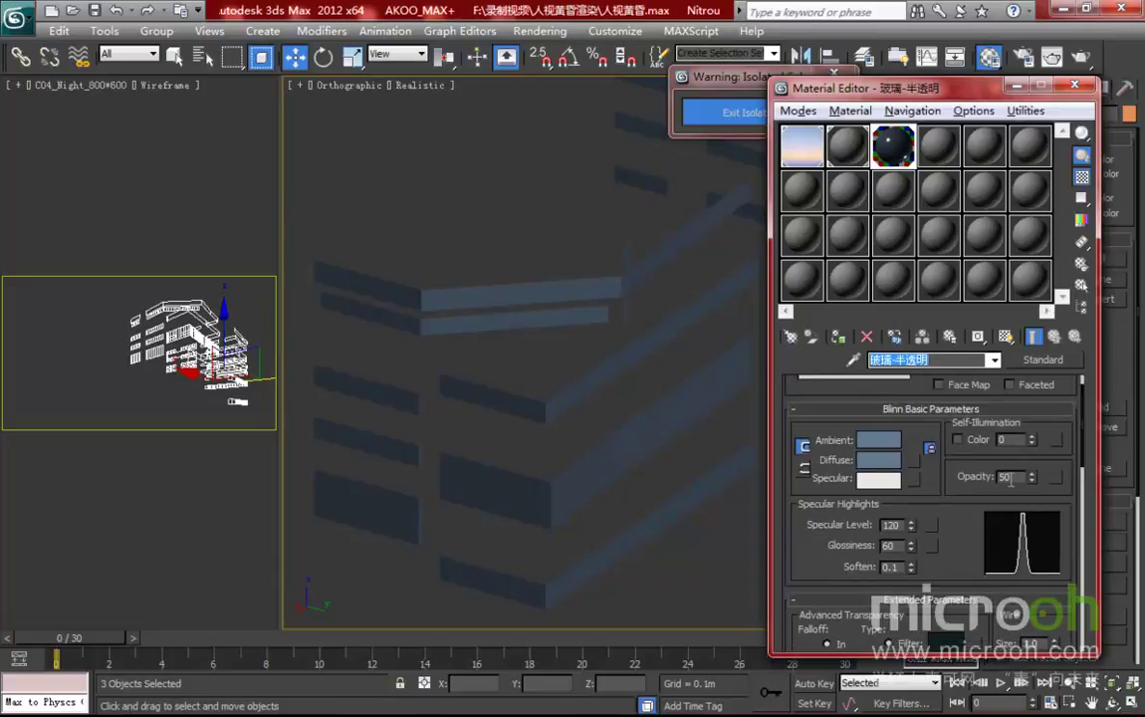
{"action": "double_click", "coordinate": [1008, 478]}
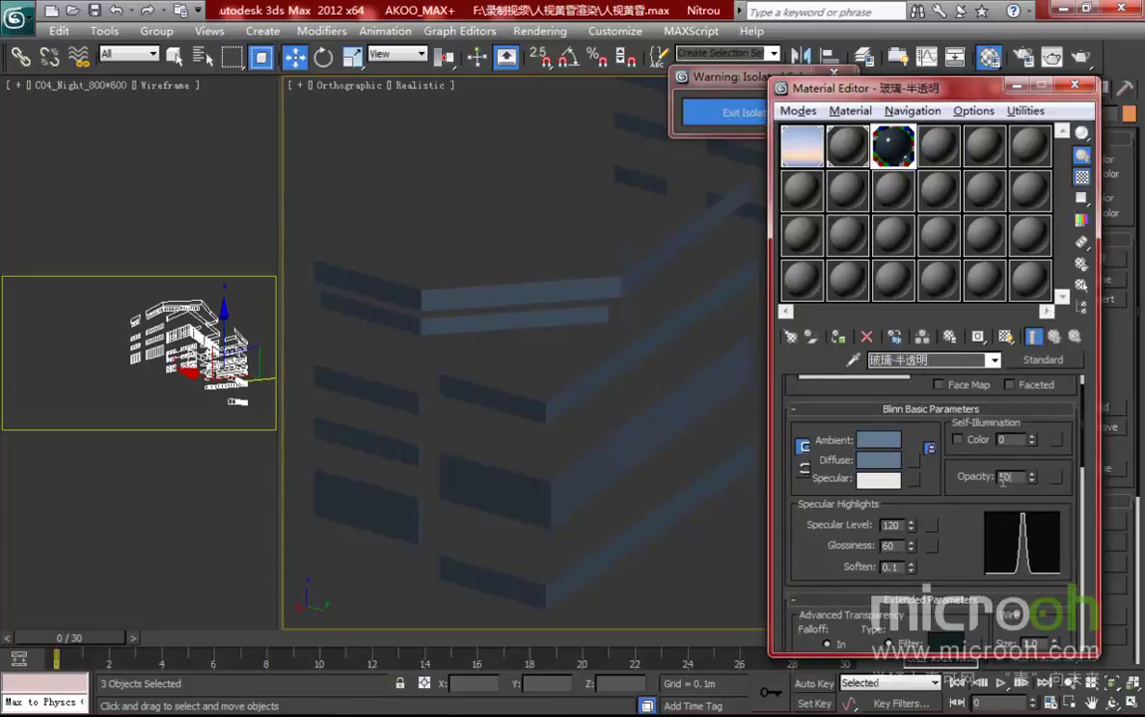
{"action": "left_click_drag", "start_coordinate": [945, 524], "coordinate": [971, 501]}
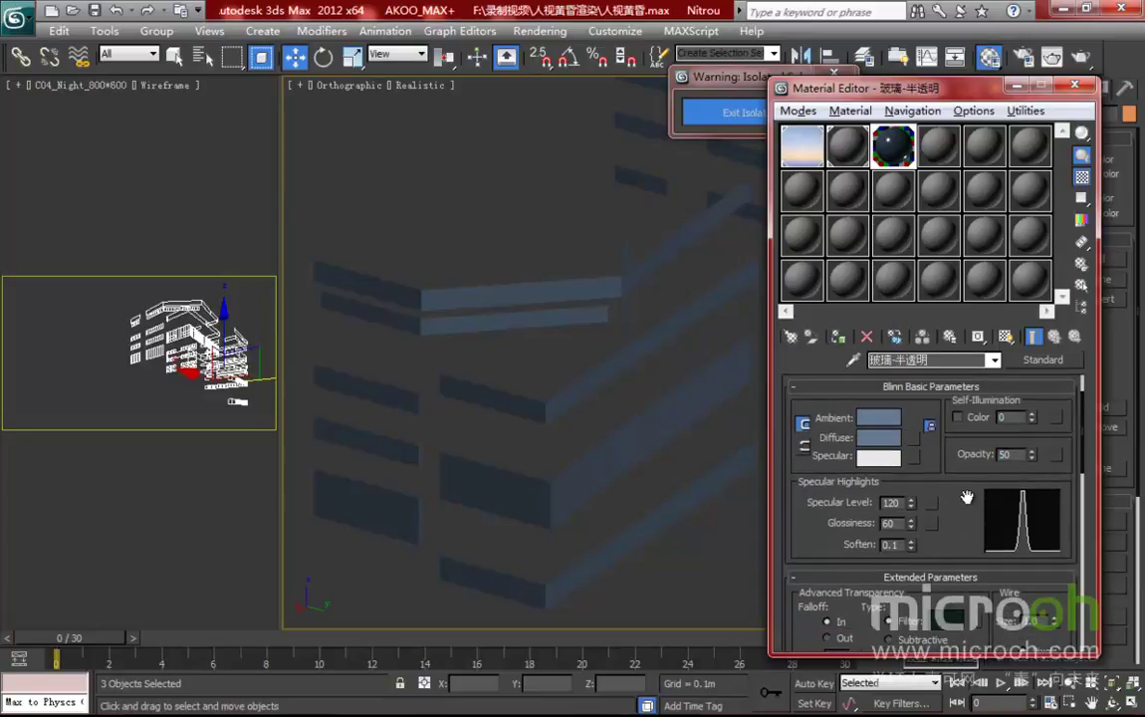
{"action": "left_click_drag", "start_coordinate": [895, 92], "coordinate": [832, 51]}
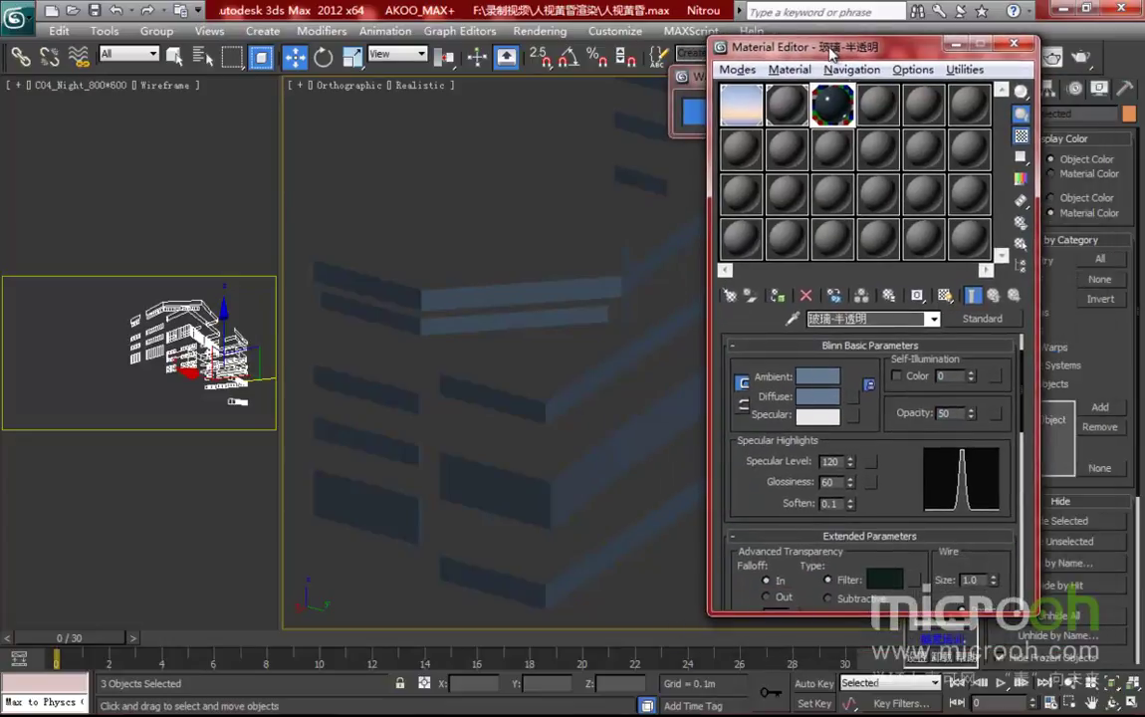
{"action": "mouse_move", "coordinate": [910, 463]}
{"action": "left_mouse_down"}
{"action": "mouse_move", "coordinate": [912, 352]}
{"action": "mouse_move", "coordinate": [921, 446]}
{"action": "left_mouse_up"}
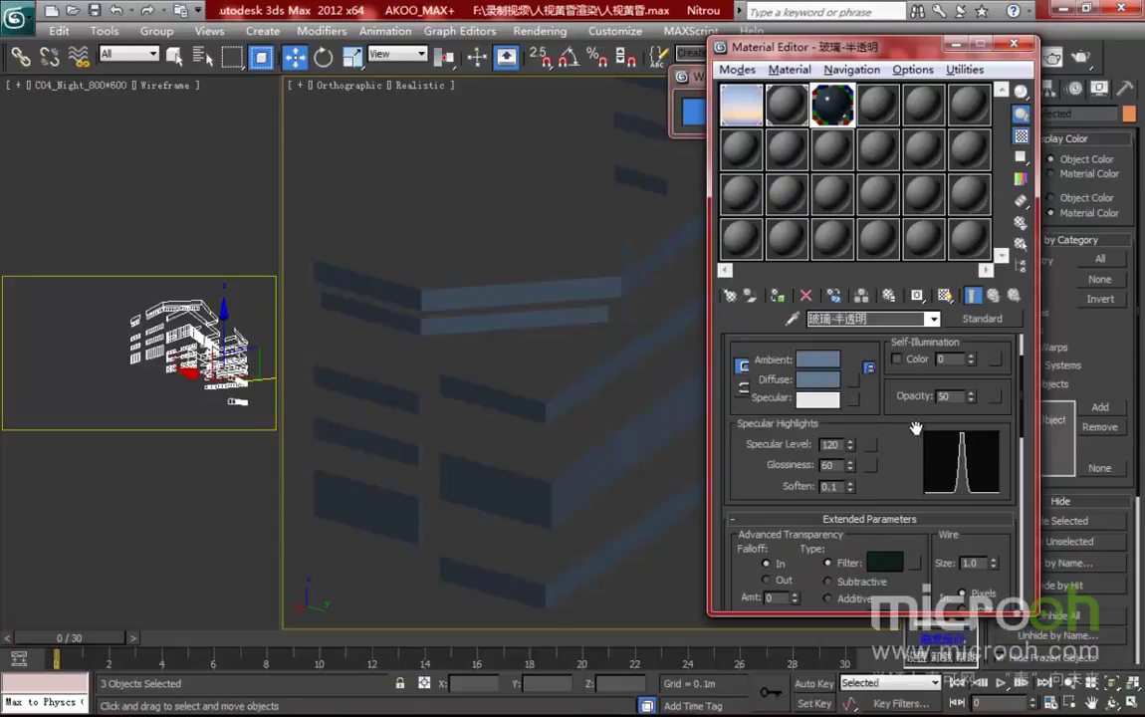
{"action": "left_click_drag", "start_coordinate": [843, 48], "coordinate": [803, 57]}
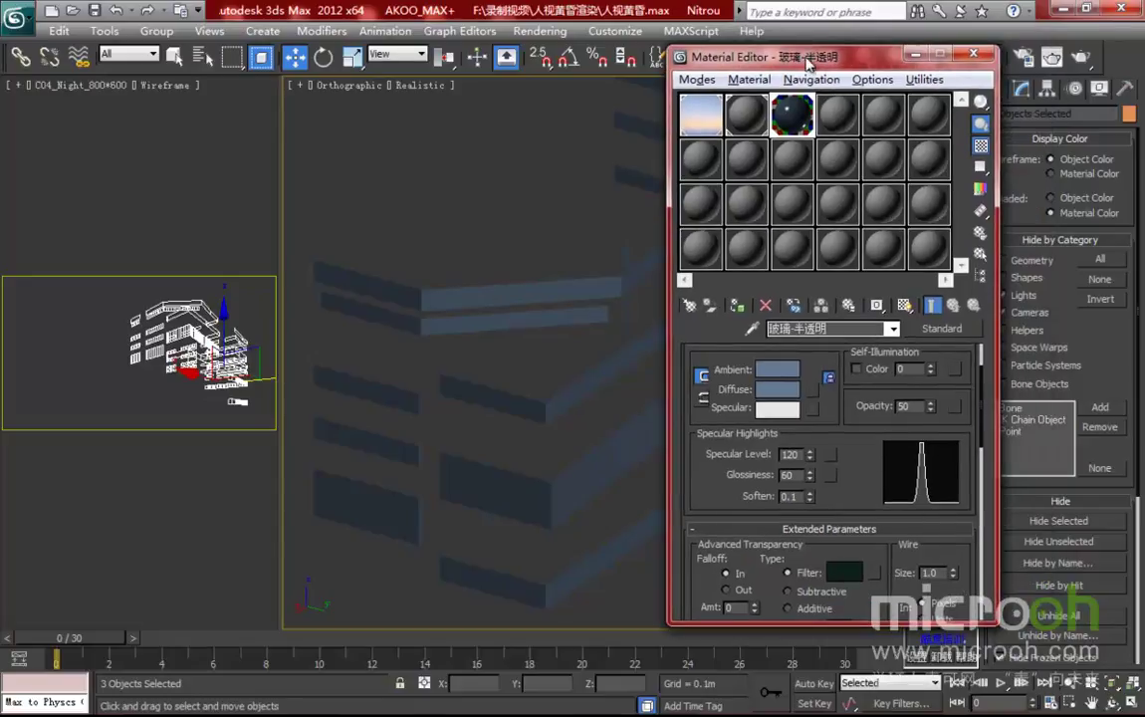
{"action": "left_click", "coordinate": [1050, 56]}
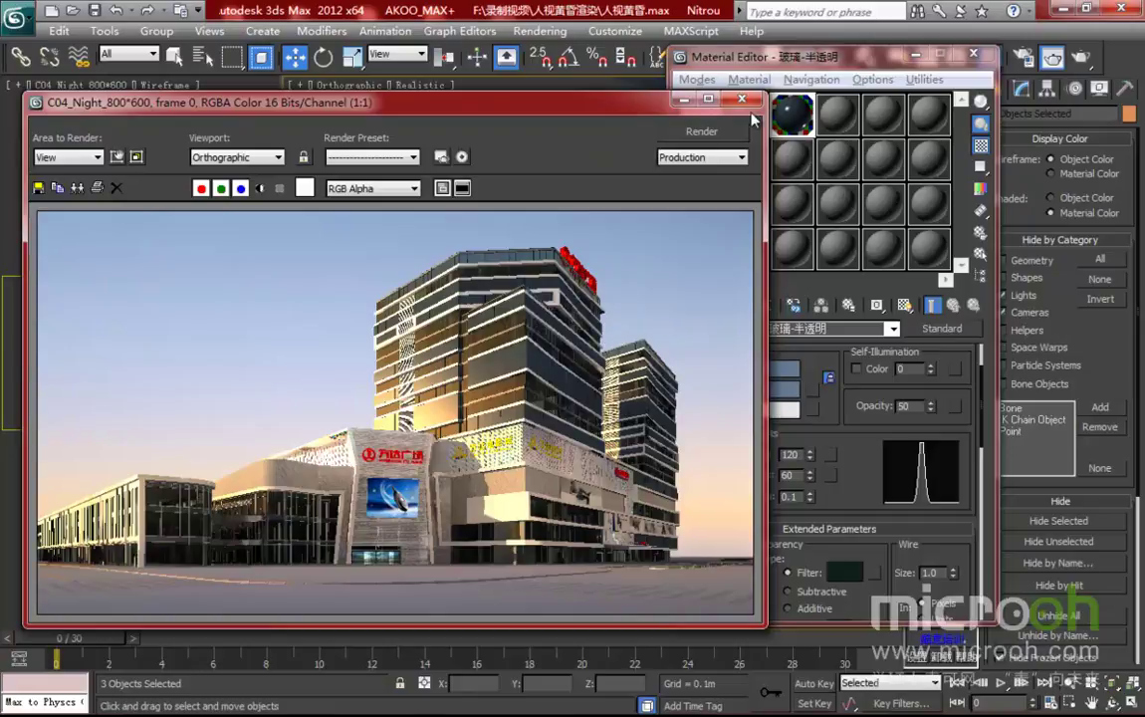
{"action": "left_click", "coordinate": [684, 100]}
- Darken the 玻璃-半透明 material's diffuse colour to a deep blue of about RGB 47, 59, 80
{"action": "left_click", "coordinate": [777, 370]}
{"action": "left_click", "coordinate": [514, 222]}
{"action": "left_click_drag", "start_coordinate": [513, 223], "coordinate": [520, 224]}
{"action": "left_click_drag", "start_coordinate": [680, 207], "coordinate": [670, 206]}
{"action": "left_click", "coordinate": [729, 269]}
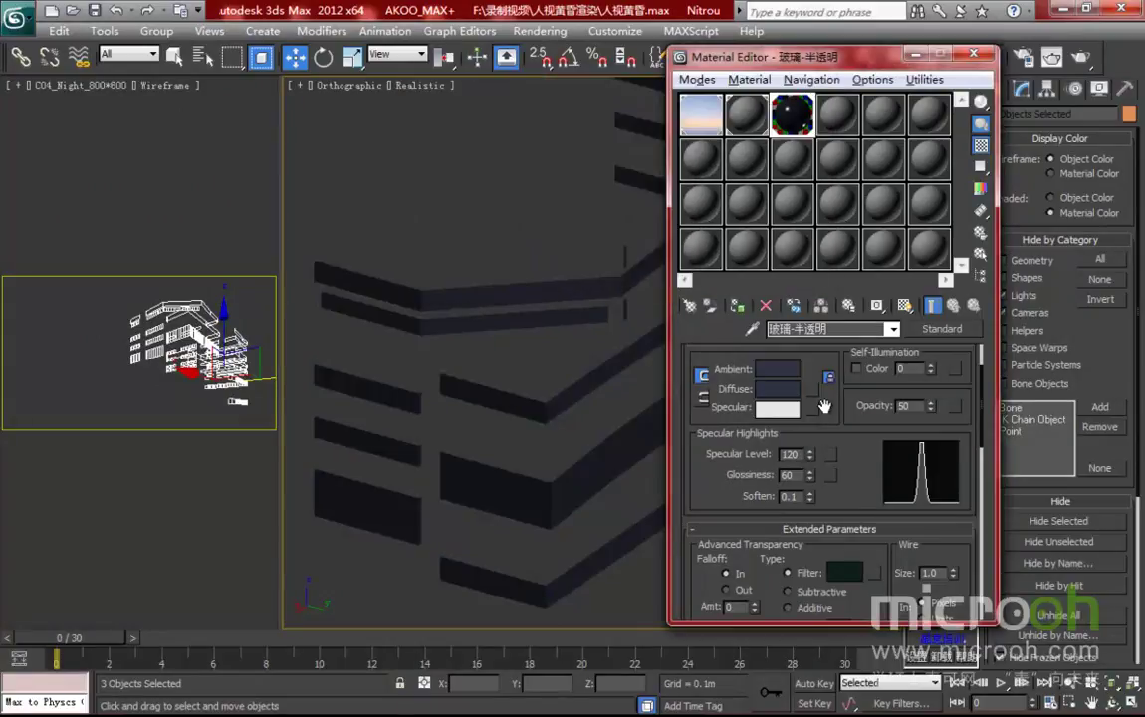
{"action": "mouse_move", "coordinate": [865, 481]}
{"action": "left_mouse_down"}
{"action": "mouse_move", "coordinate": [864, 457]}
{"action": "mouse_move", "coordinate": [864, 486]}
{"action": "left_mouse_up"}
{"action": "left_click", "coordinate": [777, 394]}
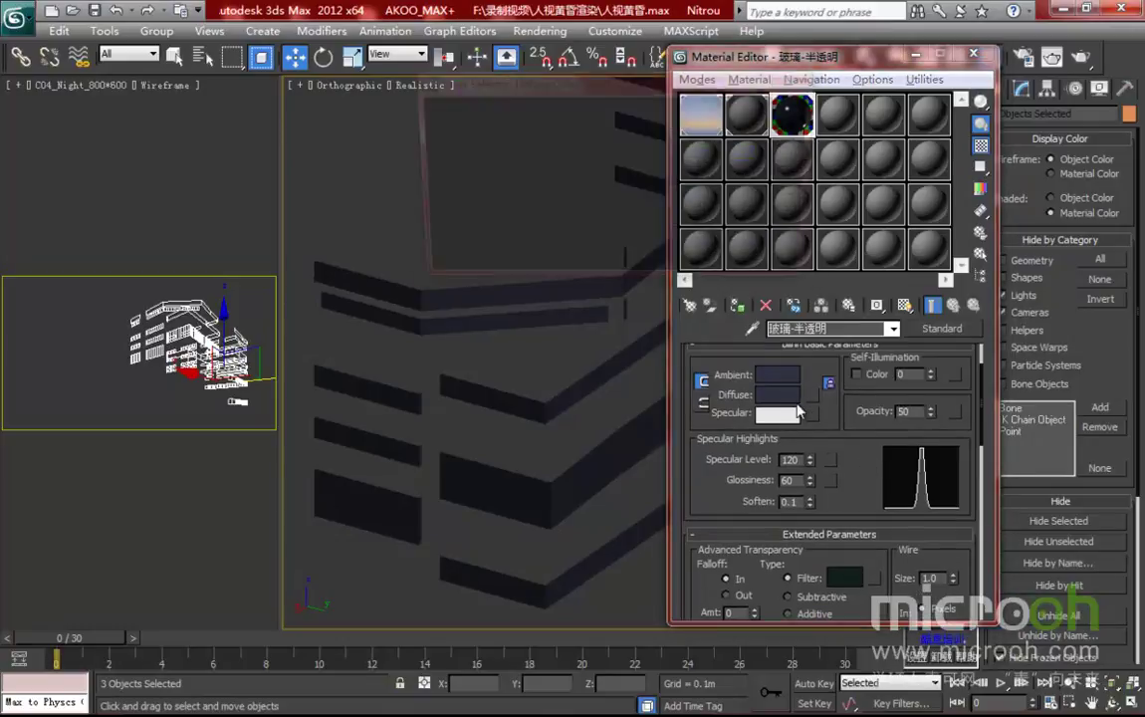
{"action": "left_click_drag", "start_coordinate": [519, 243], "coordinate": [517, 235]}
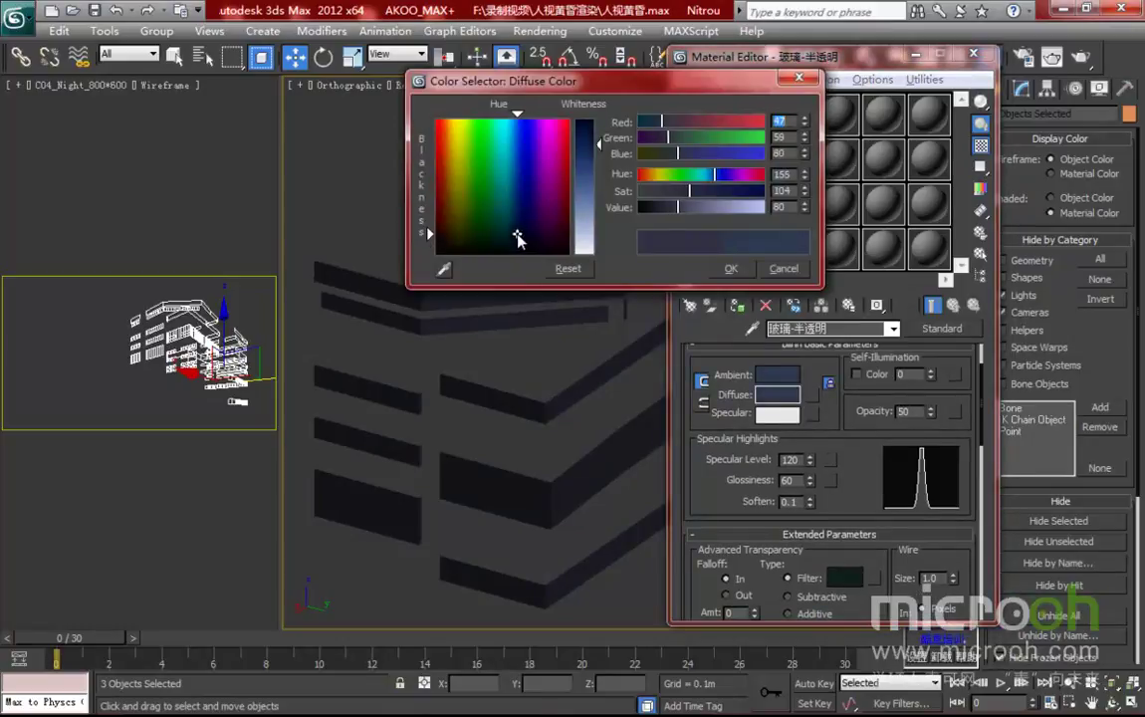
{"action": "left_click", "coordinate": [731, 268]}
- Copy the diffuse colour to the filter colour and adjust the copy to a bluer tone of about RGB 58, 67, 106
{"action": "mouse_move", "coordinate": [819, 416]}
{"action": "left_mouse_down"}
{"action": "mouse_move", "coordinate": [819, 334]}
{"action": "mouse_move", "coordinate": [819, 401]}
{"action": "left_mouse_up"}
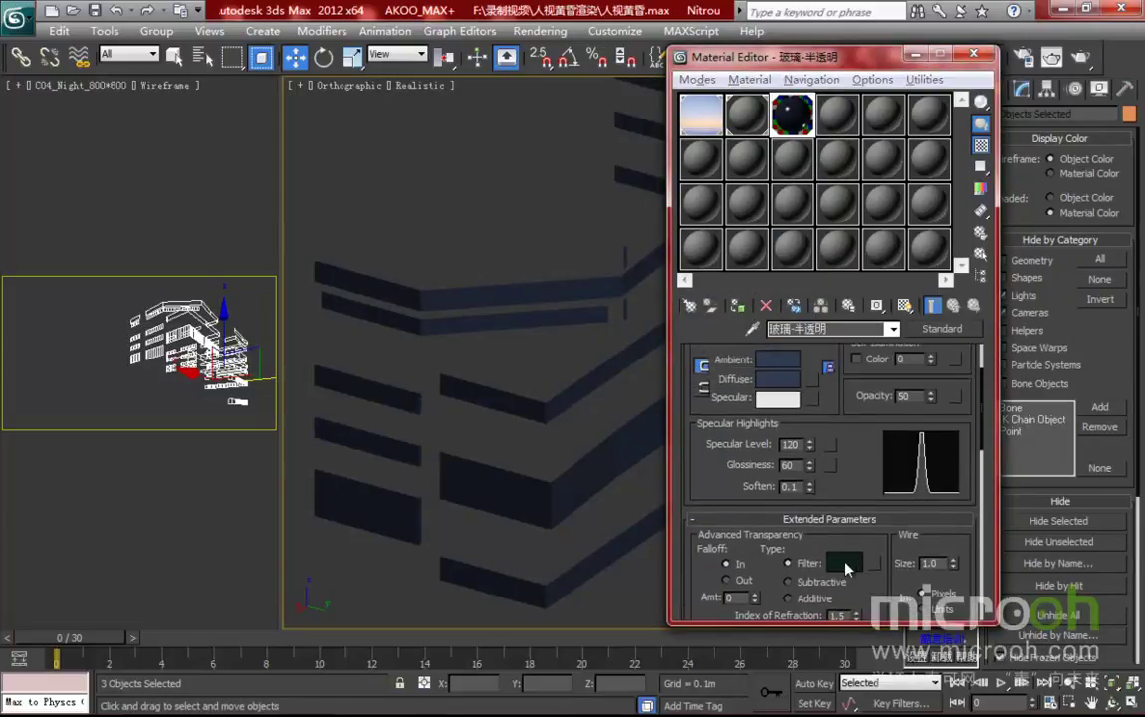
{"action": "left_click_drag", "start_coordinate": [846, 568], "coordinate": [777, 379]}
{"action": "left_click", "coordinate": [839, 345]}
{"action": "left_click_drag", "start_coordinate": [874, 486], "coordinate": [875, 468]}
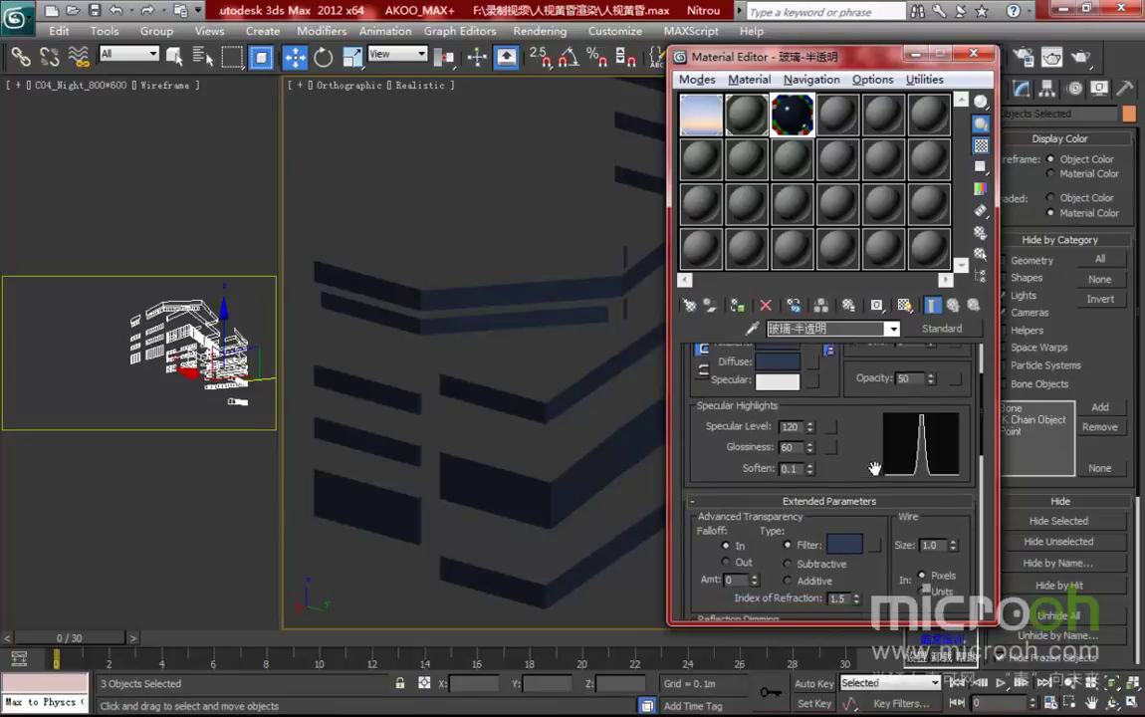
{"action": "left_click", "coordinate": [855, 548]}
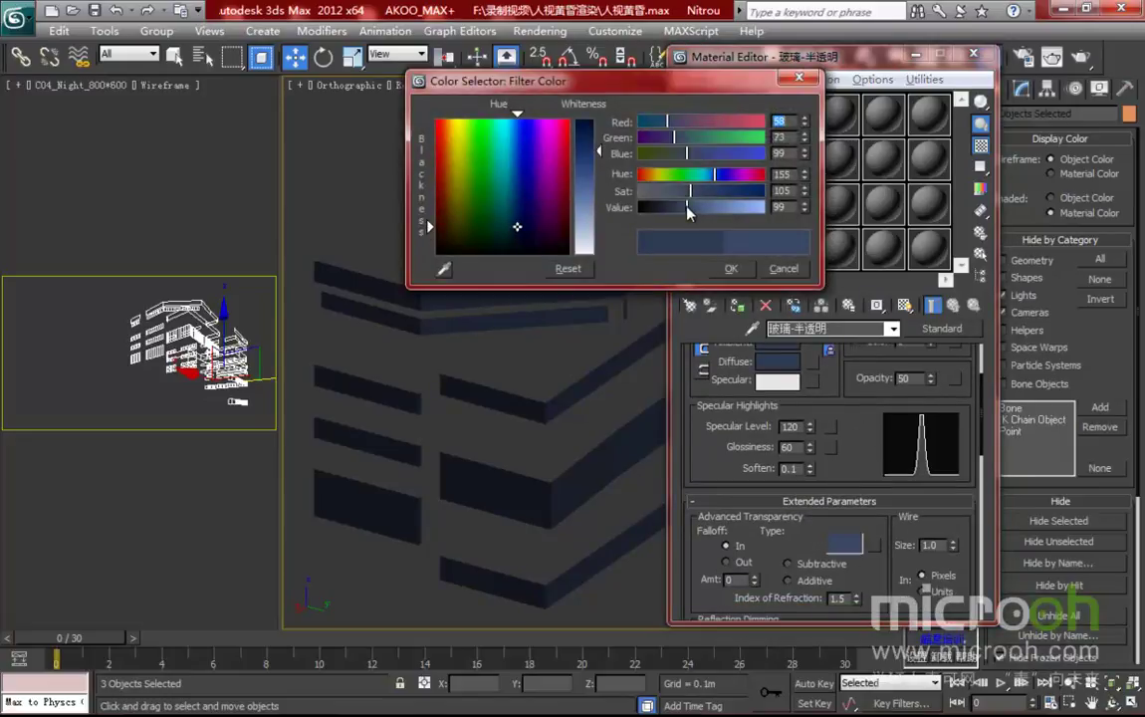
{"action": "left_click_drag", "start_coordinate": [516, 228], "coordinate": [521, 225]}
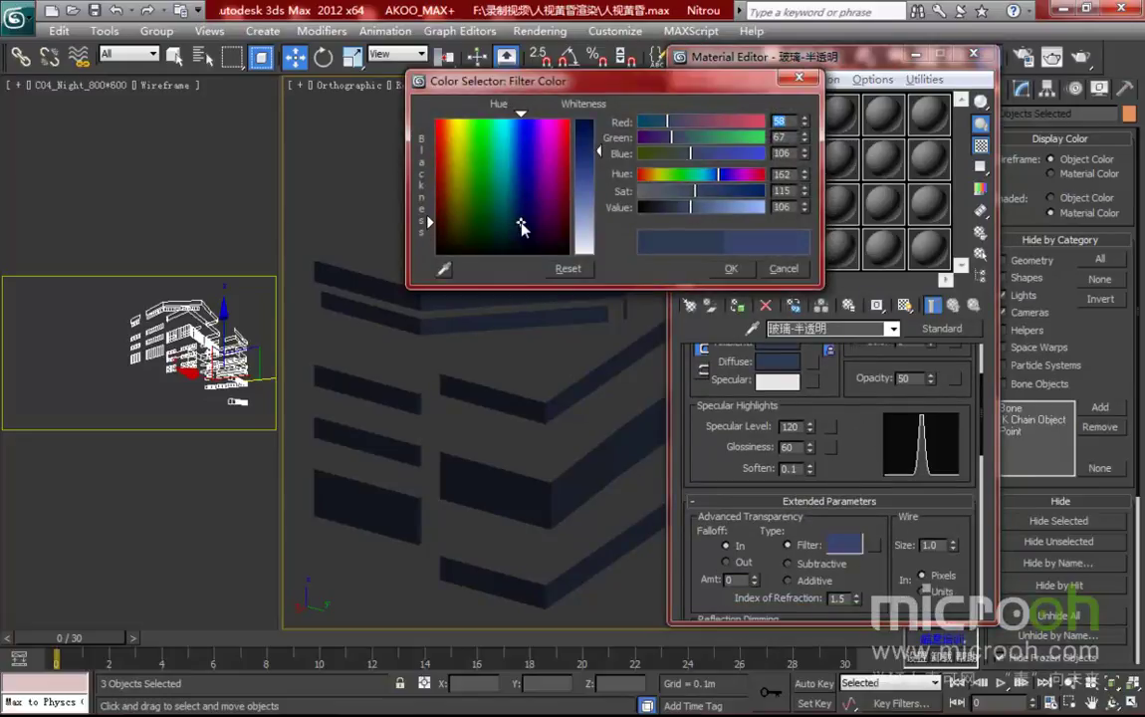
{"action": "left_click", "coordinate": [731, 268]}
{"action": "left_click_drag", "start_coordinate": [863, 451], "coordinate": [863, 472]}
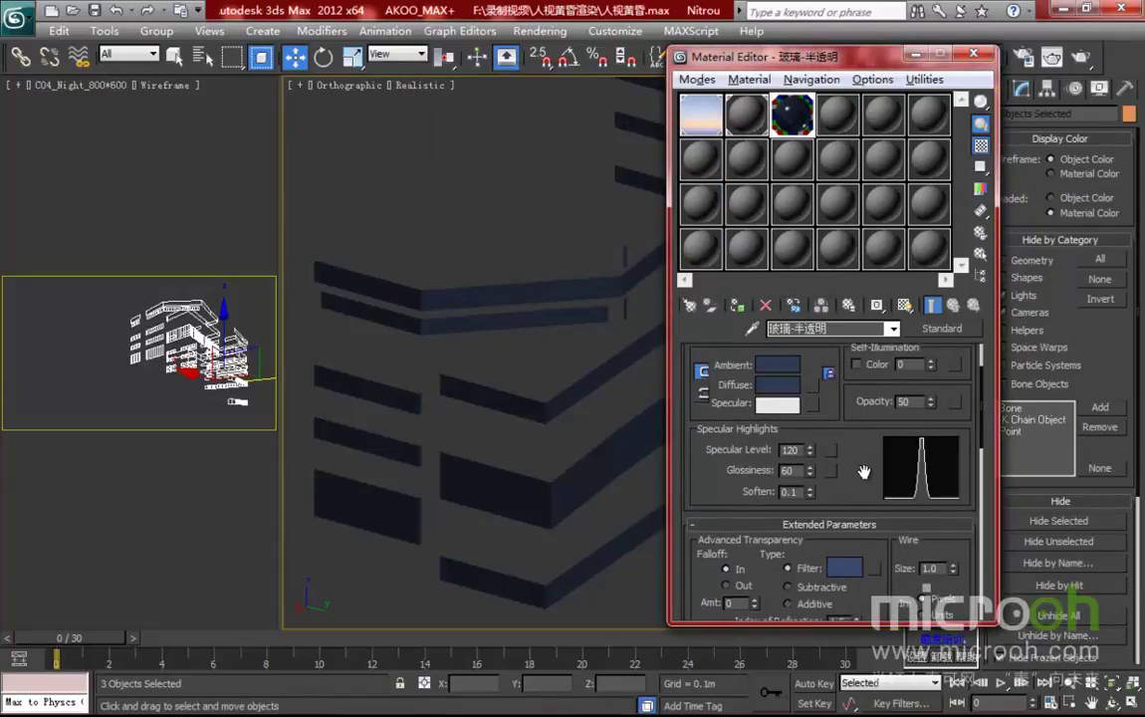
- Show an enlarged preview of the glass sample and set its specular level to 100 and glossiness to 30
{"action": "double_click", "coordinate": [792, 113]}
{"action": "left_click_drag", "start_coordinate": [628, 217], "coordinate": [501, 157]}
{"action": "left_click_drag", "start_coordinate": [872, 483], "coordinate": [872, 511]}
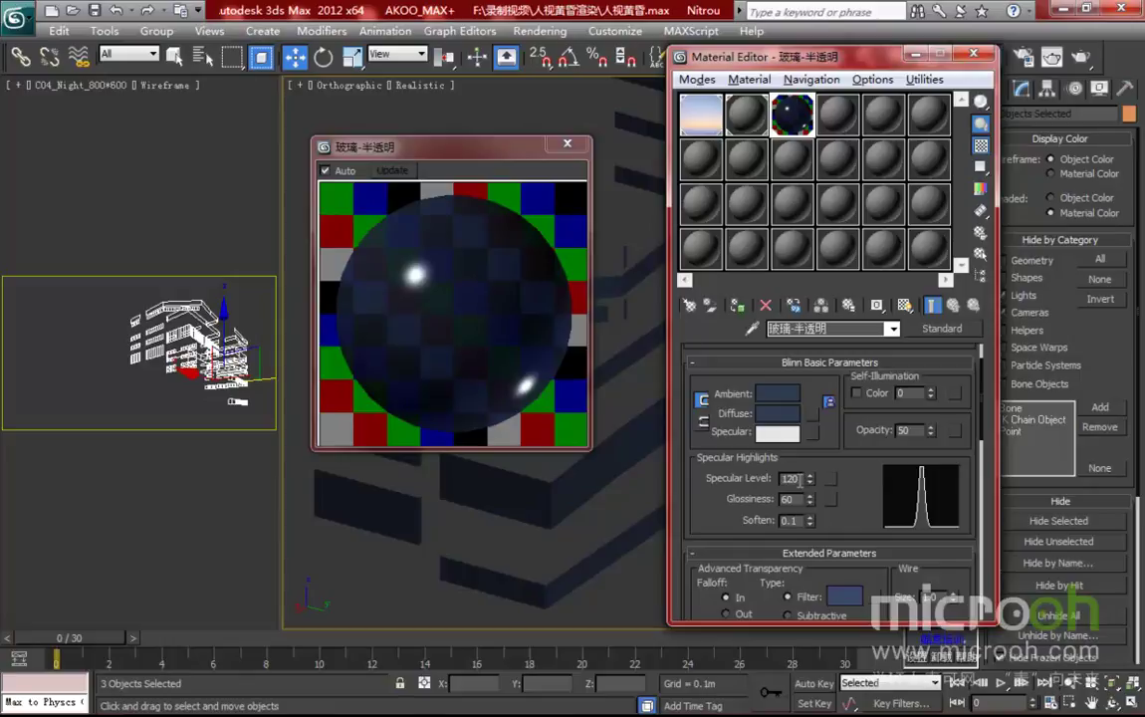
{"action": "type", "text": "1000"}
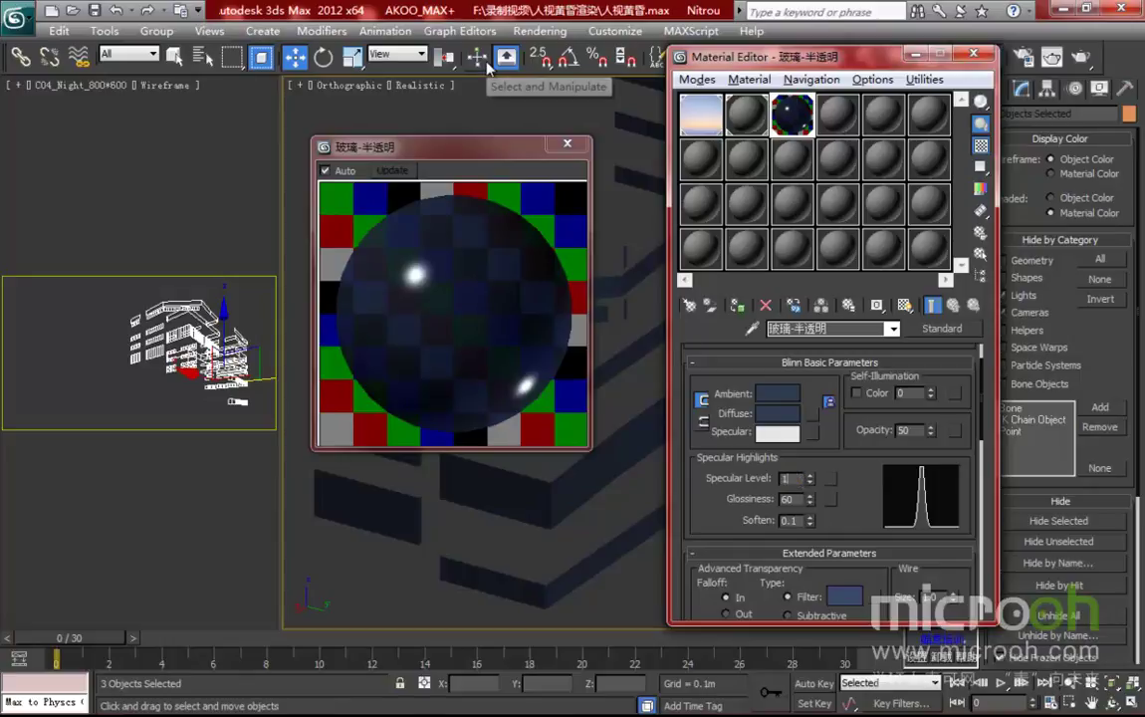
{"action": "key", "text": "Return"}
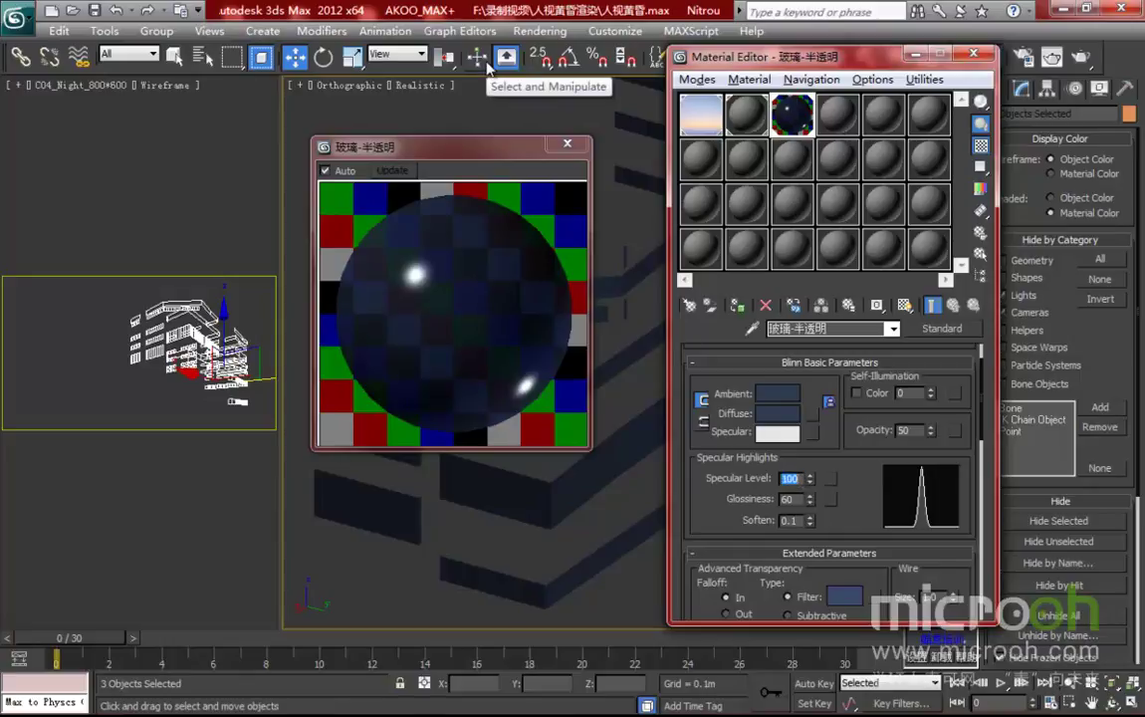
{"action": "double_click", "coordinate": [789, 499]}
{"action": "type", "text": "50"}
{"action": "key", "text": "Return"}
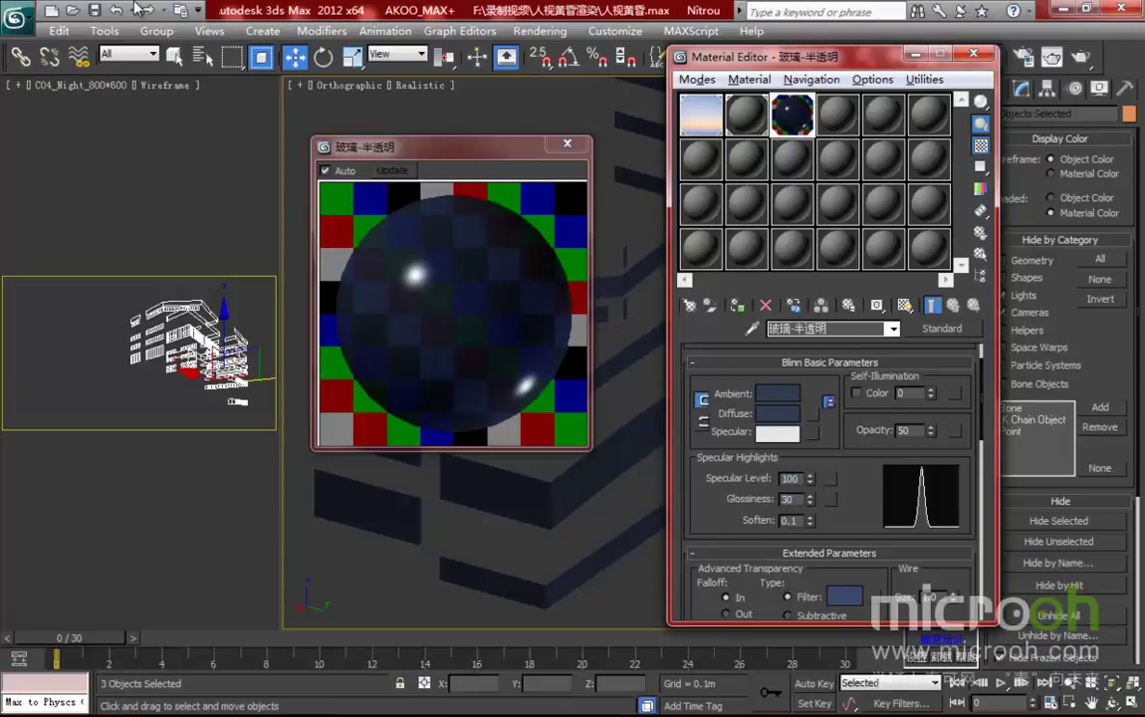
{"action": "key", "text": "Return"}
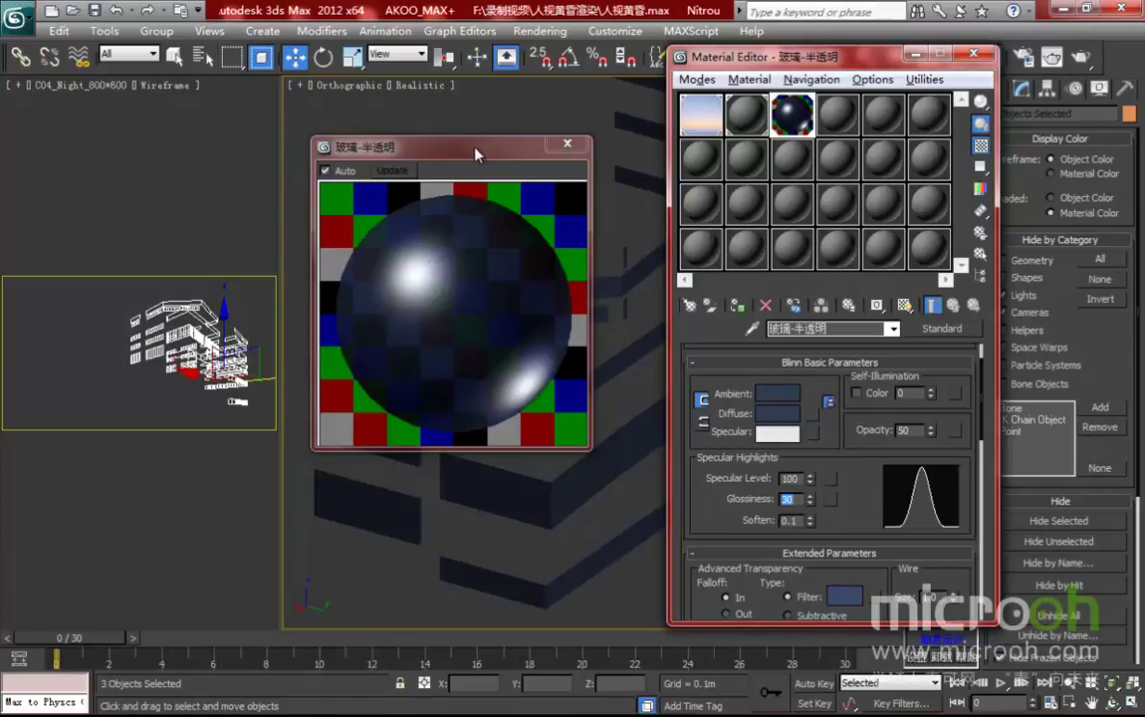
- Assign a VRayMap to the 玻璃-半透明 material's reflection map slot
{"action": "left_click_drag", "start_coordinate": [475, 153], "coordinate": [457, 149]}
{"action": "left_click_drag", "start_coordinate": [762, 454], "coordinate": [853, 233]}
{"action": "left_click_drag", "start_coordinate": [854, 496], "coordinate": [854, 349]}
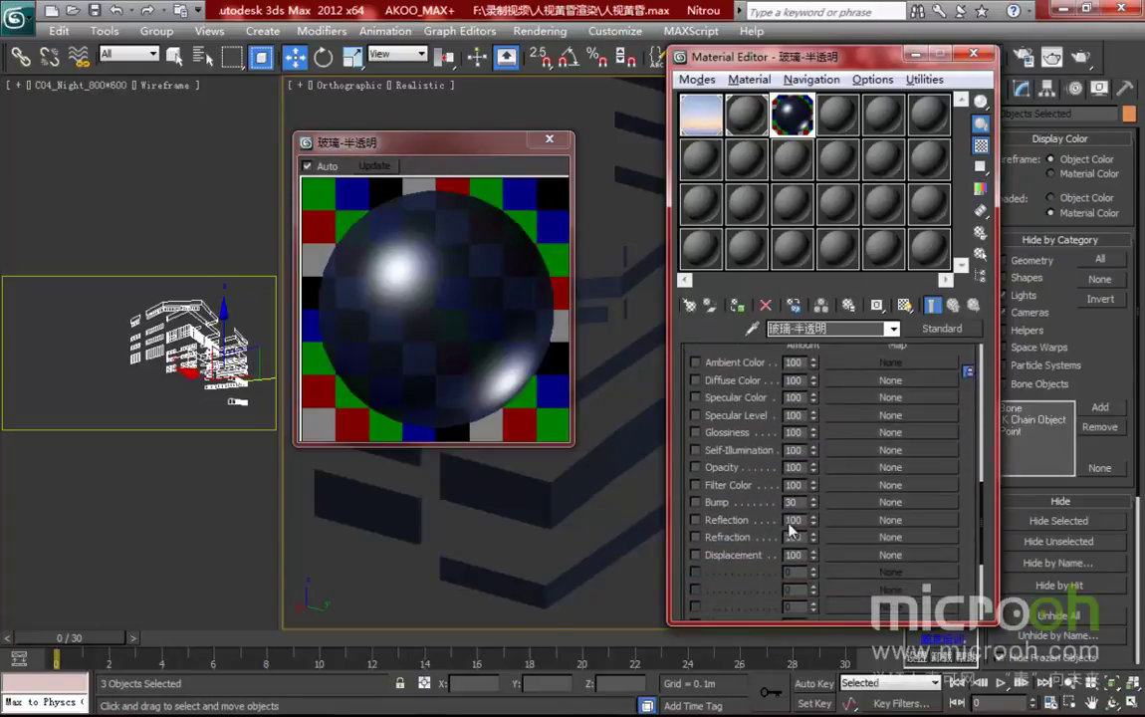
{"action": "left_click", "coordinate": [862, 522]}
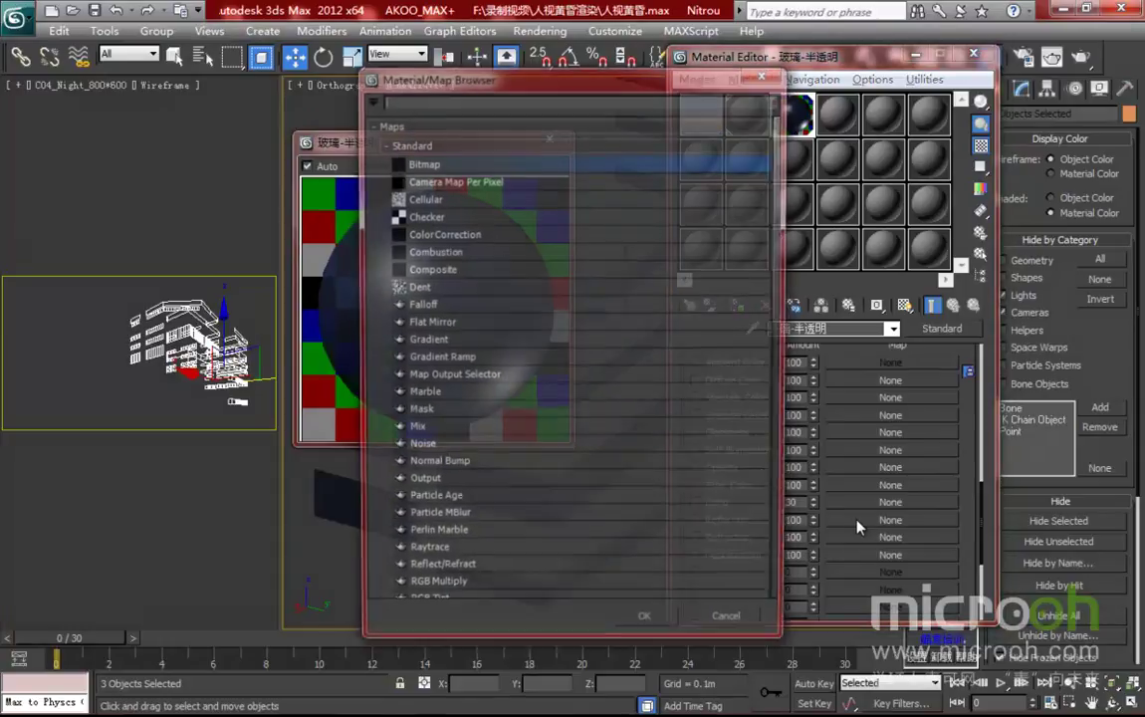
{"action": "scroll", "coordinate": [554, 435], "scroll_direction": "down", "scroll_amount": 7}
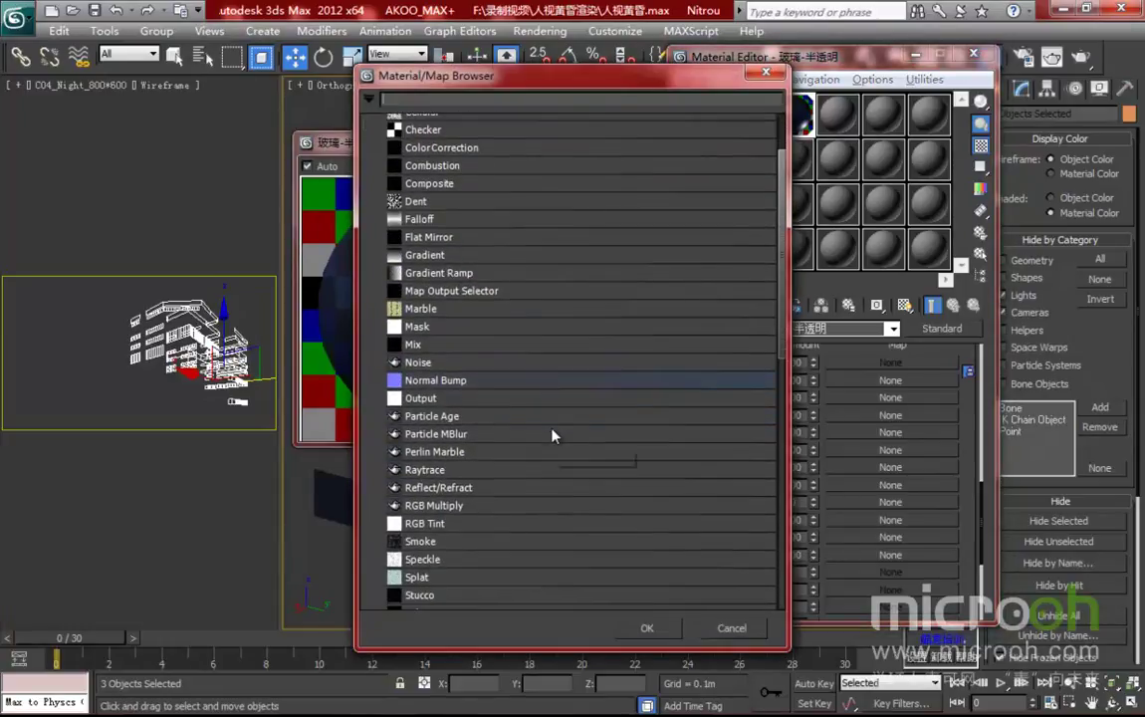
{"action": "scroll", "coordinate": [538, 428], "scroll_direction": "down", "scroll_amount": 3}
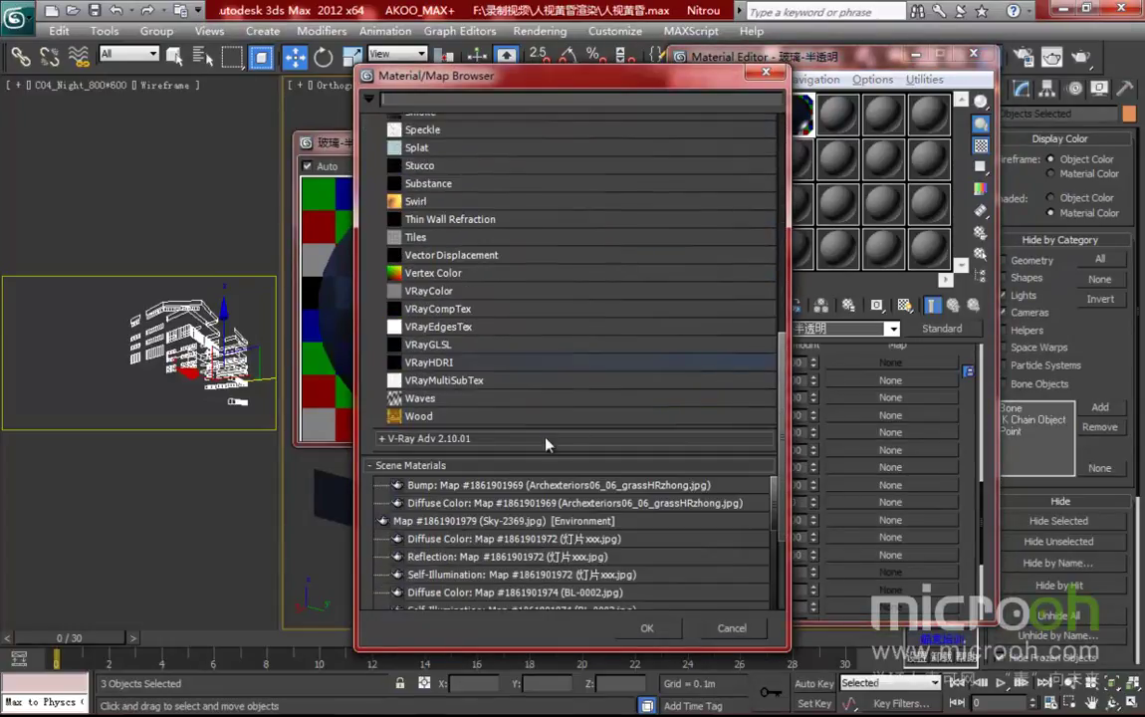
{"action": "left_click", "coordinate": [495, 440]}
{"action": "double_click", "coordinate": [426, 511]}
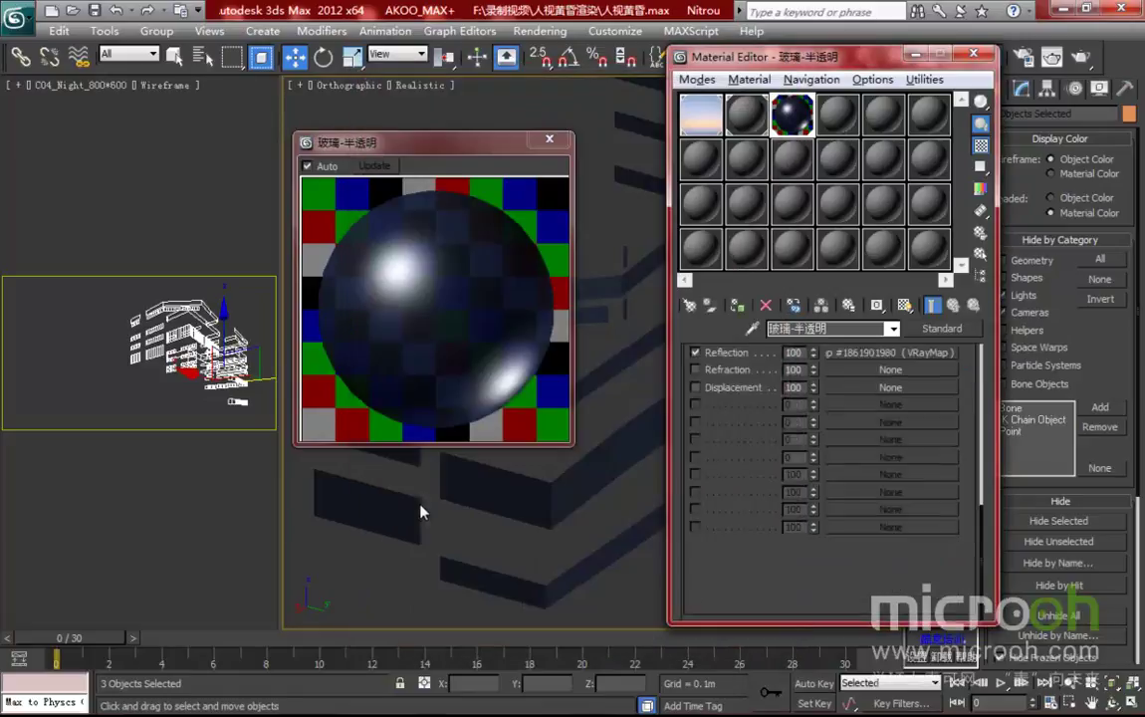
- Set the glass material's reflection amount to 45 and close the enlarged sample preview
{"action": "left_click", "coordinate": [953, 307]}
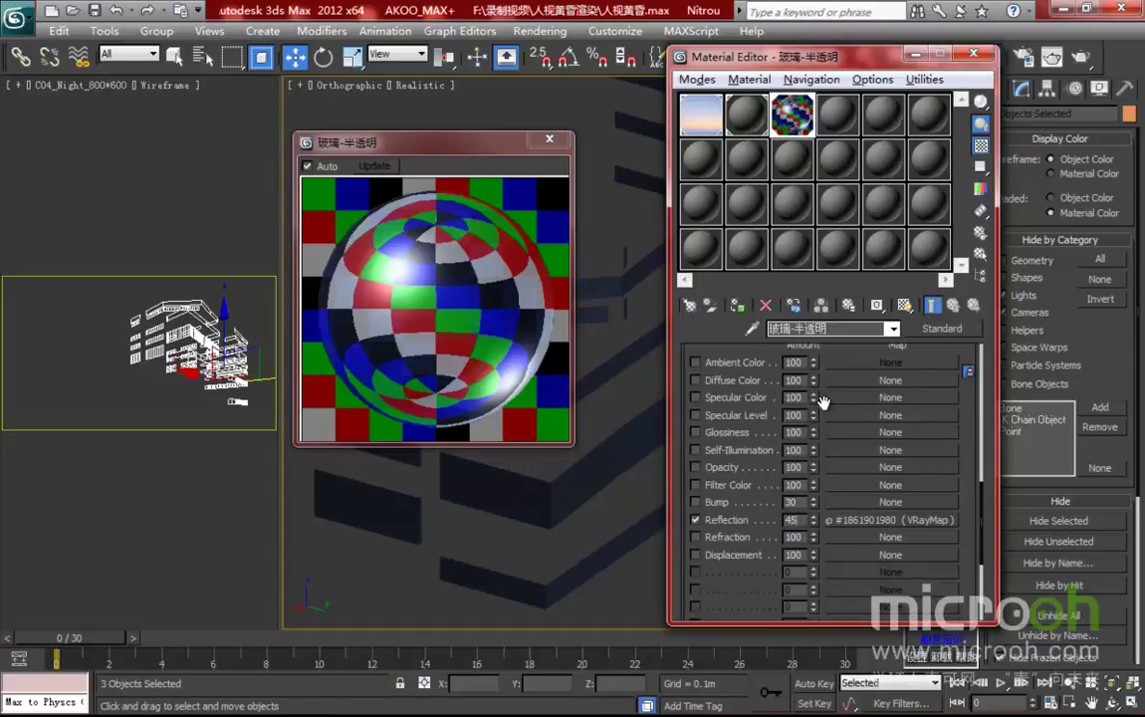
{"action": "left_click_drag", "start_coordinate": [508, 134], "coordinate": [510, 140]}
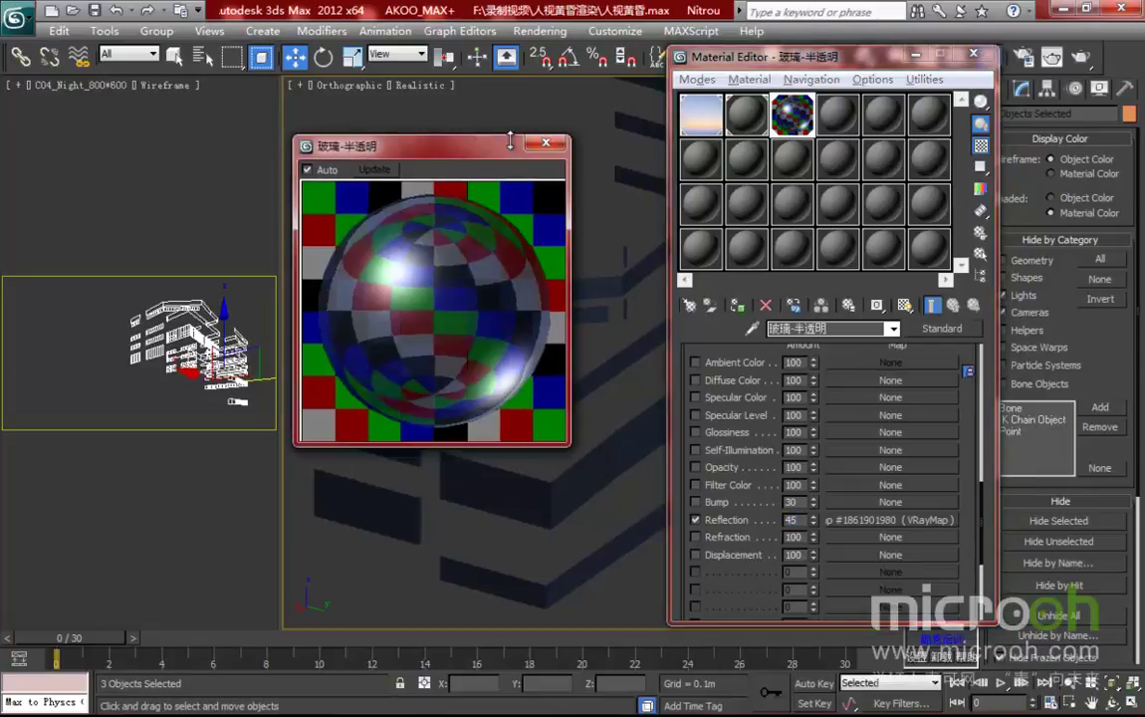
{"action": "left_click", "coordinate": [545, 144]}
- Exit isolation mode and hide the selected 玻璃-半透明 glass objects
{"action": "left_click_drag", "start_coordinate": [765, 57], "coordinate": [914, 64]}
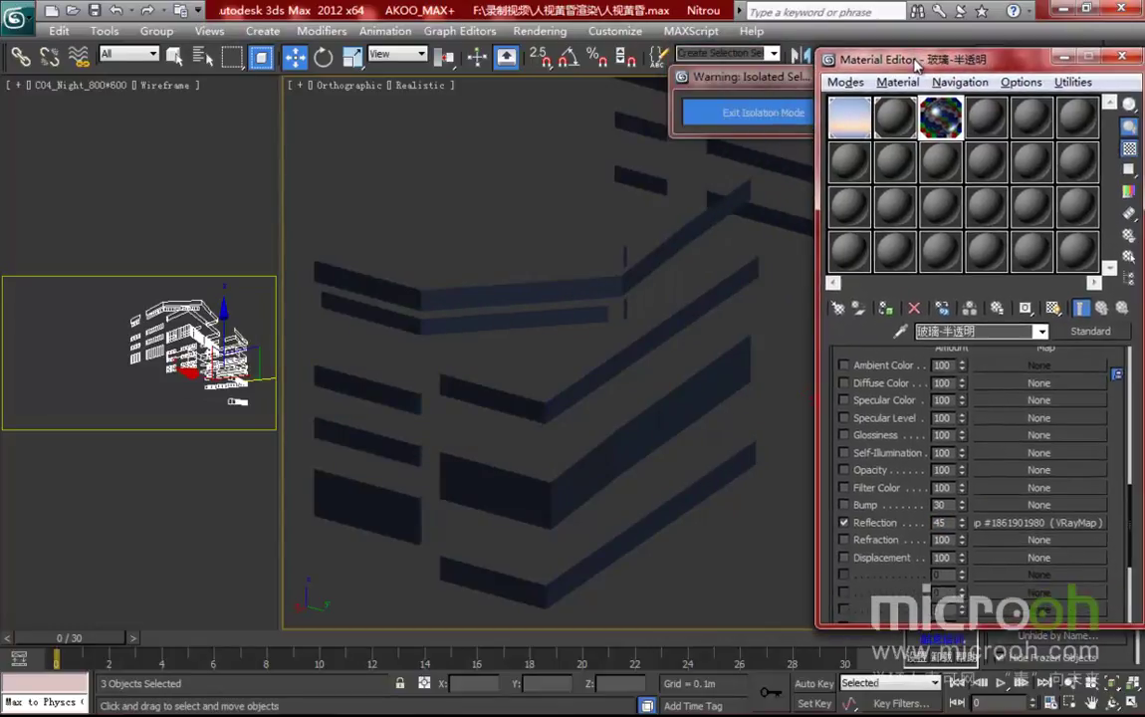
{"action": "left_click", "coordinate": [764, 113]}
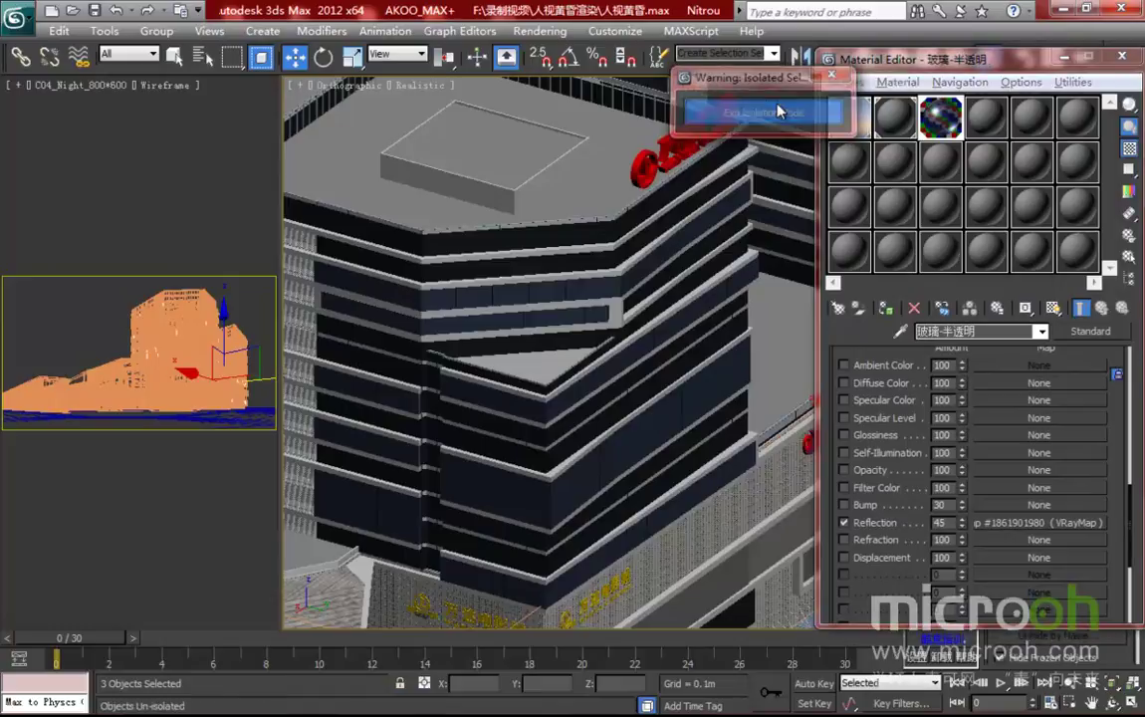
{"action": "right_click", "coordinate": [536, 343]}
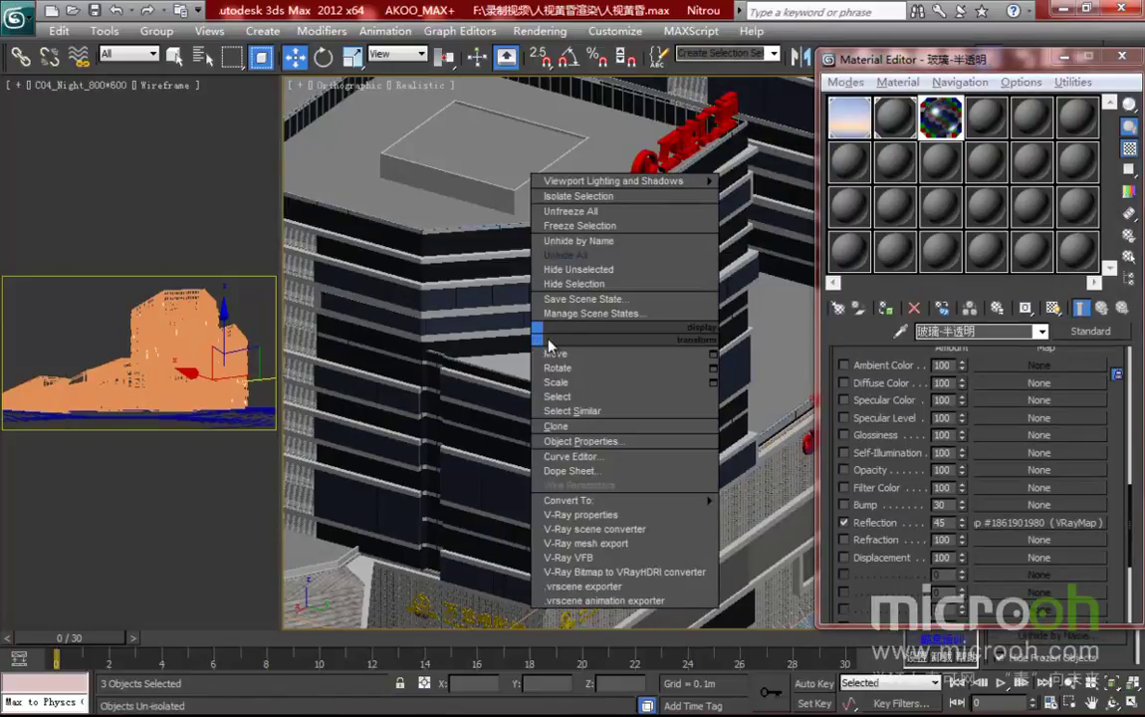
{"action": "left_click", "coordinate": [582, 285]}
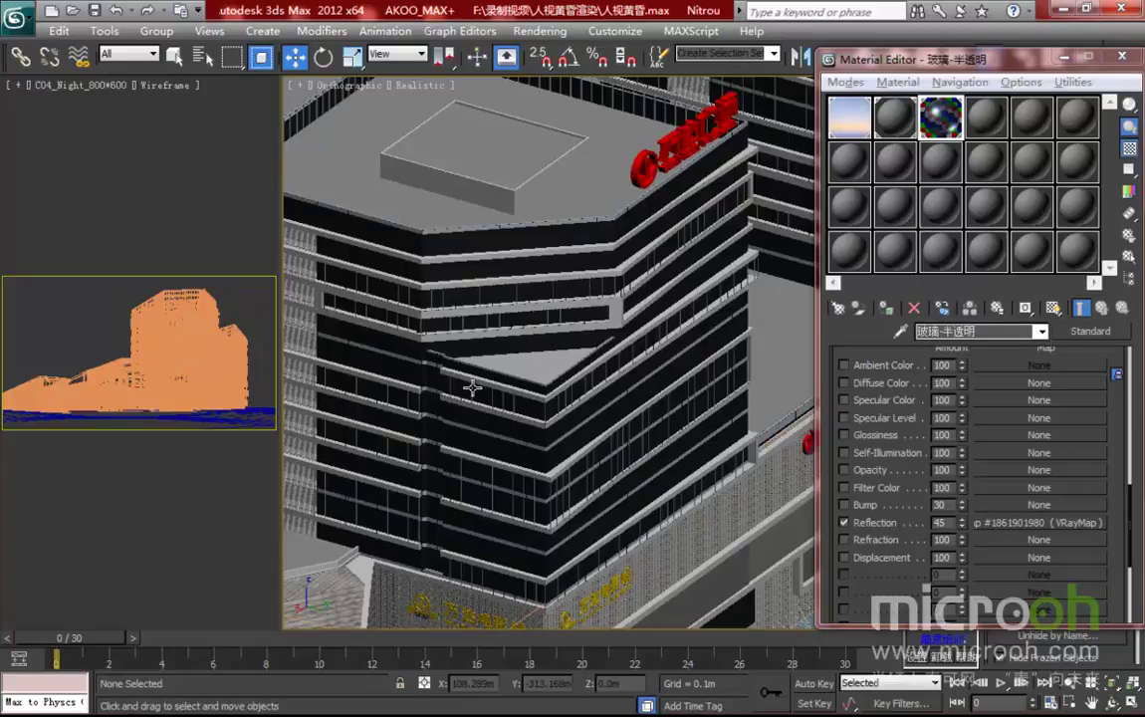
- Frame the front tower's remaining glazing and load its 玻璃 material from the model into the fourth Material Editor sample slot
{"action": "middle_click_drag", "start_coordinate": [506, 374], "coordinate": [606, 342]}
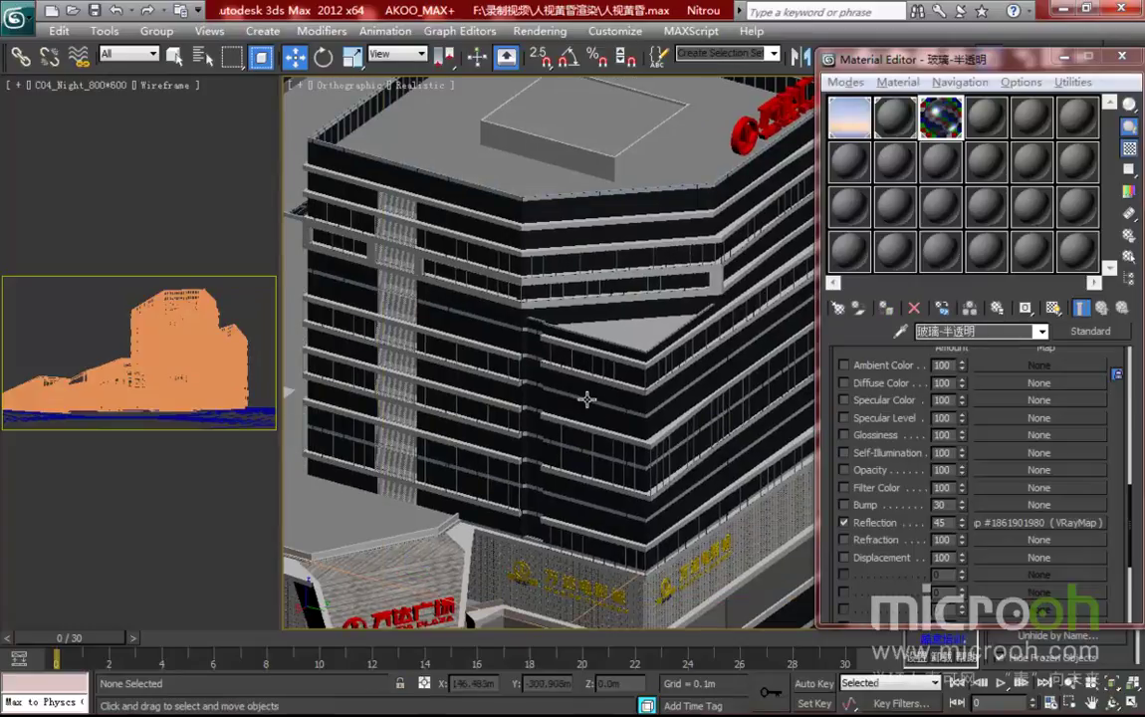
{"action": "middle_click_drag", "start_coordinate": [561, 382], "coordinate": [704, 519], "text": "alt"}
{"action": "scroll", "coordinate": [600, 325], "scroll_direction": "up", "scroll_amount": 3}
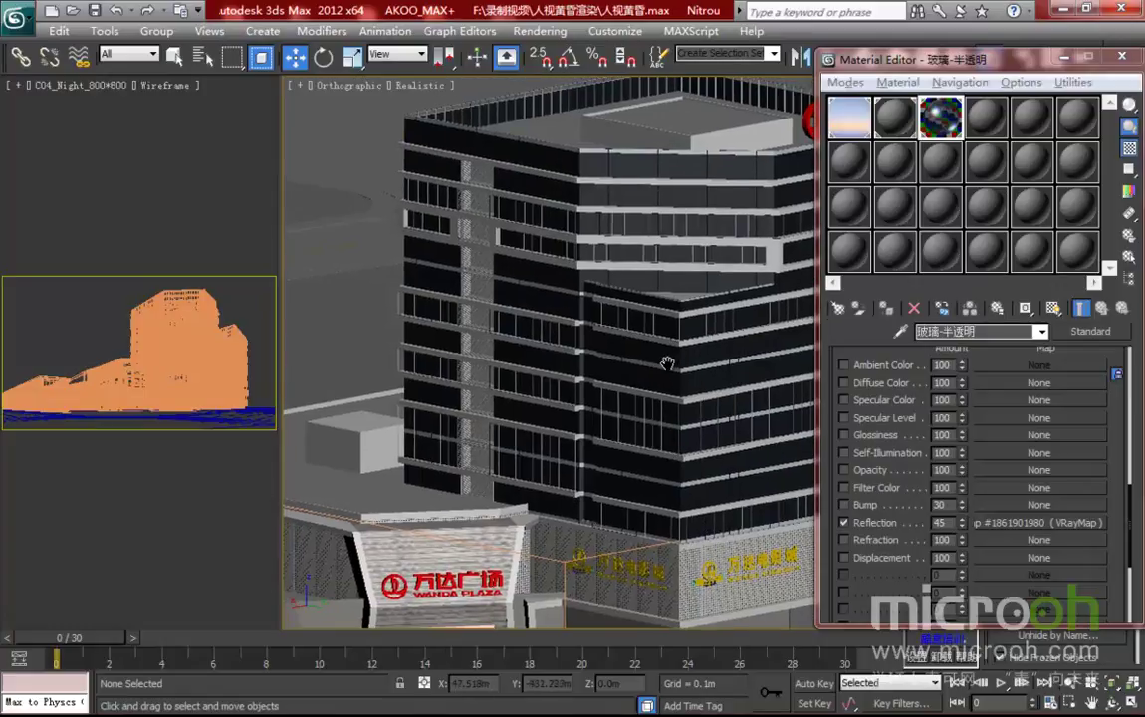
{"action": "middle_click_drag", "start_coordinate": [646, 342], "coordinate": [606, 353]}
{"action": "left_click", "coordinate": [986, 116]}
{"action": "left_click", "coordinate": [901, 330]}
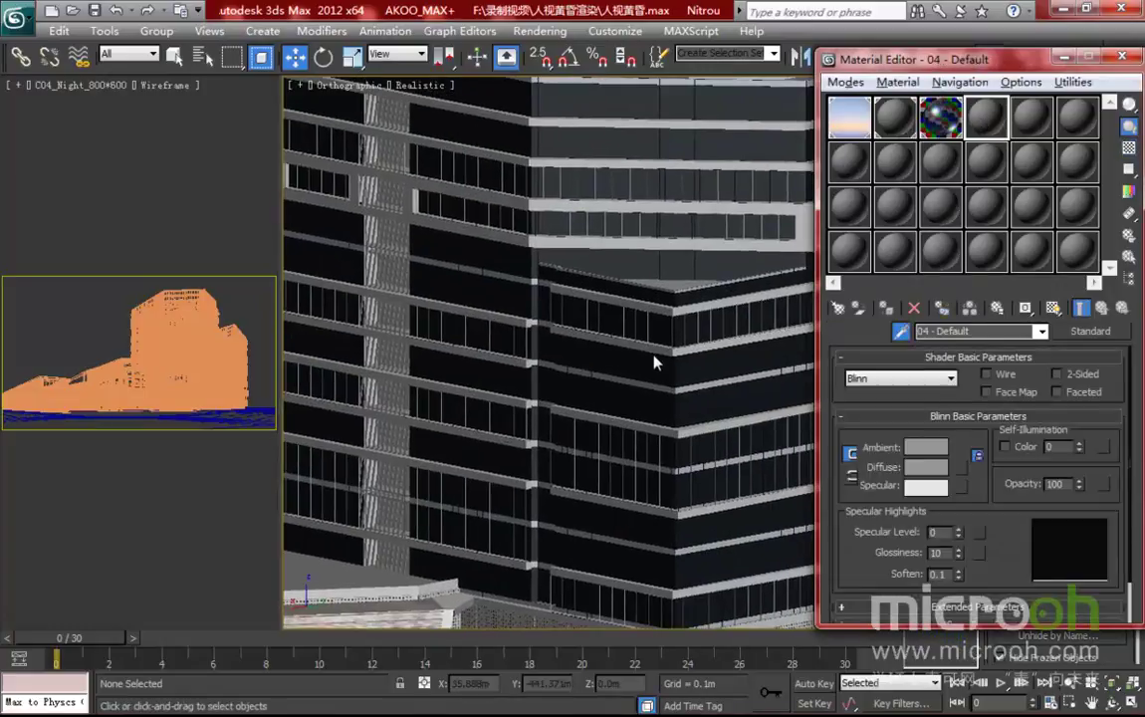
{"action": "left_click", "coordinate": [588, 341]}
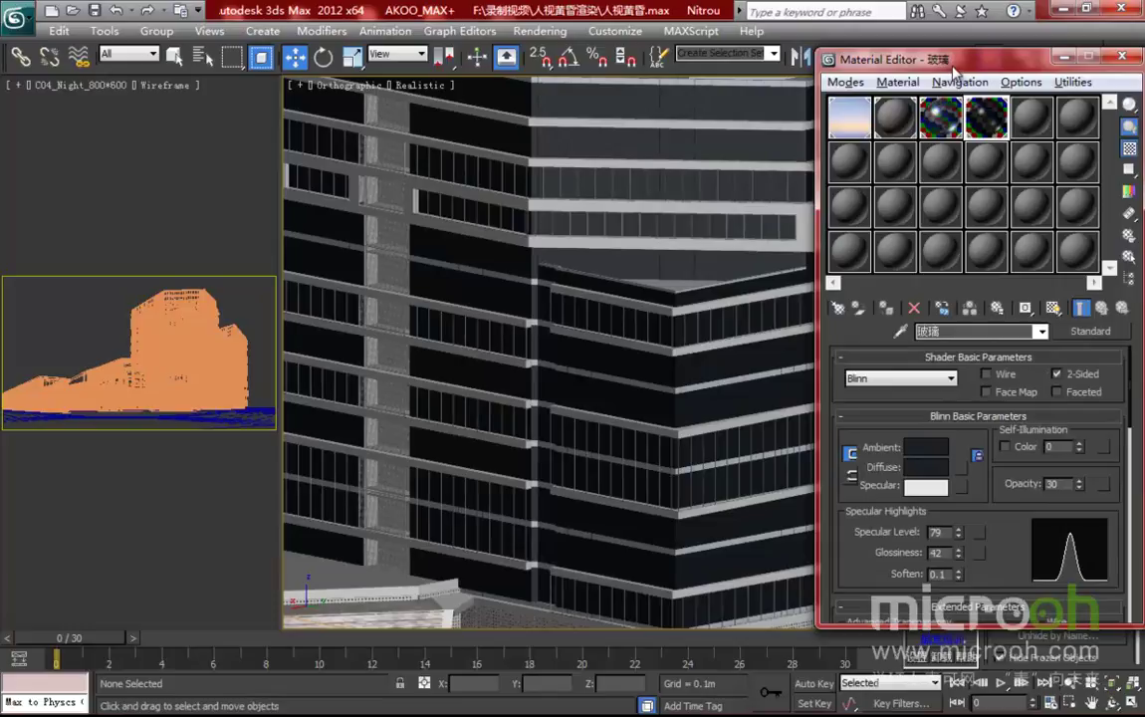
- Select all objects that use the 玻璃 material and isolate them
{"action": "left_click_drag", "start_coordinate": [815, 60], "coordinate": [769, 59]}
{"action": "double_click", "coordinate": [1018, 485]}
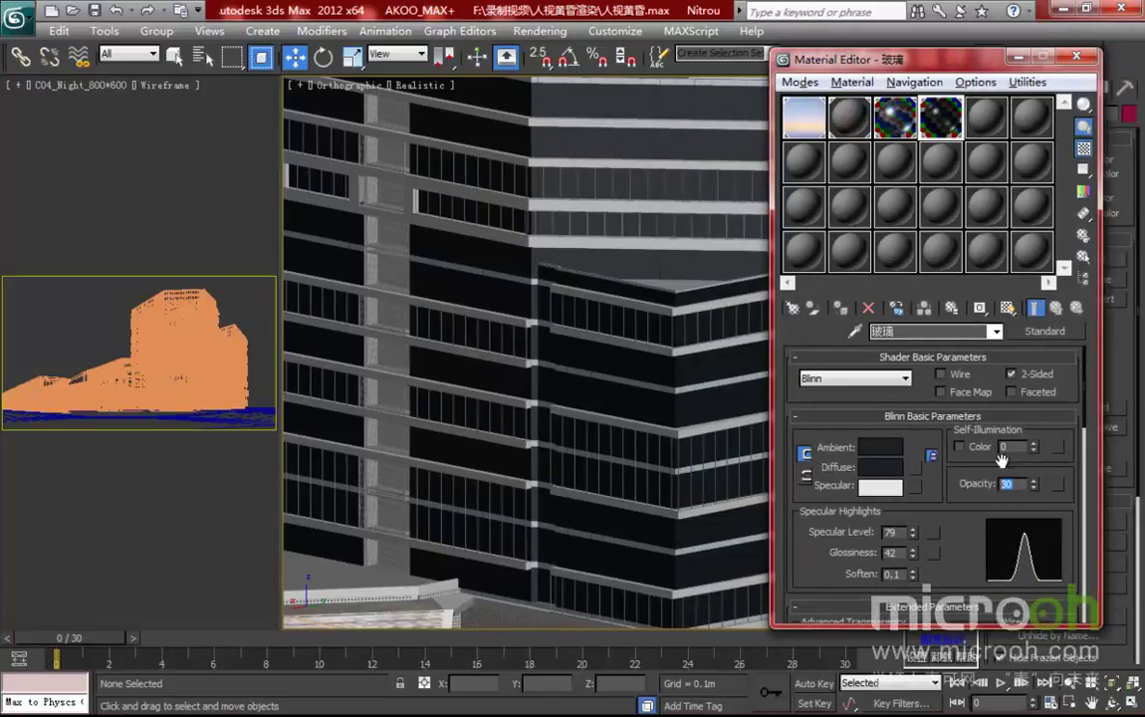
{"action": "left_click", "coordinate": [1084, 256]}
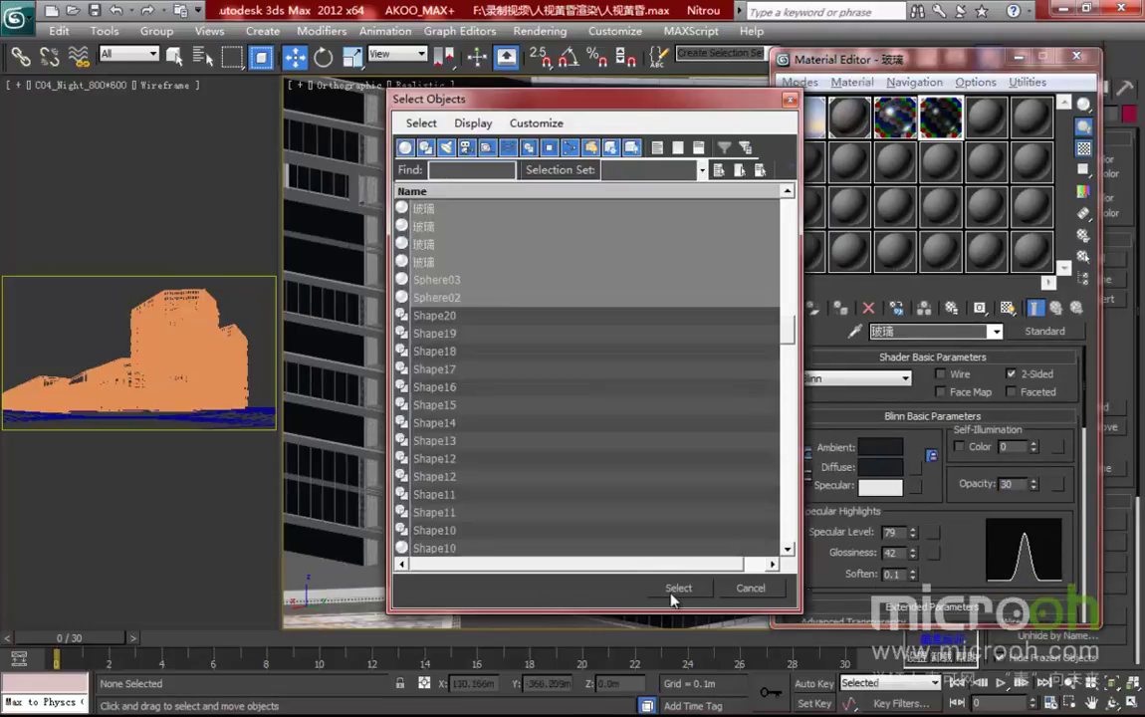
{"action": "left_click", "coordinate": [677, 588]}
{"action": "key", "text": "alt+q"}
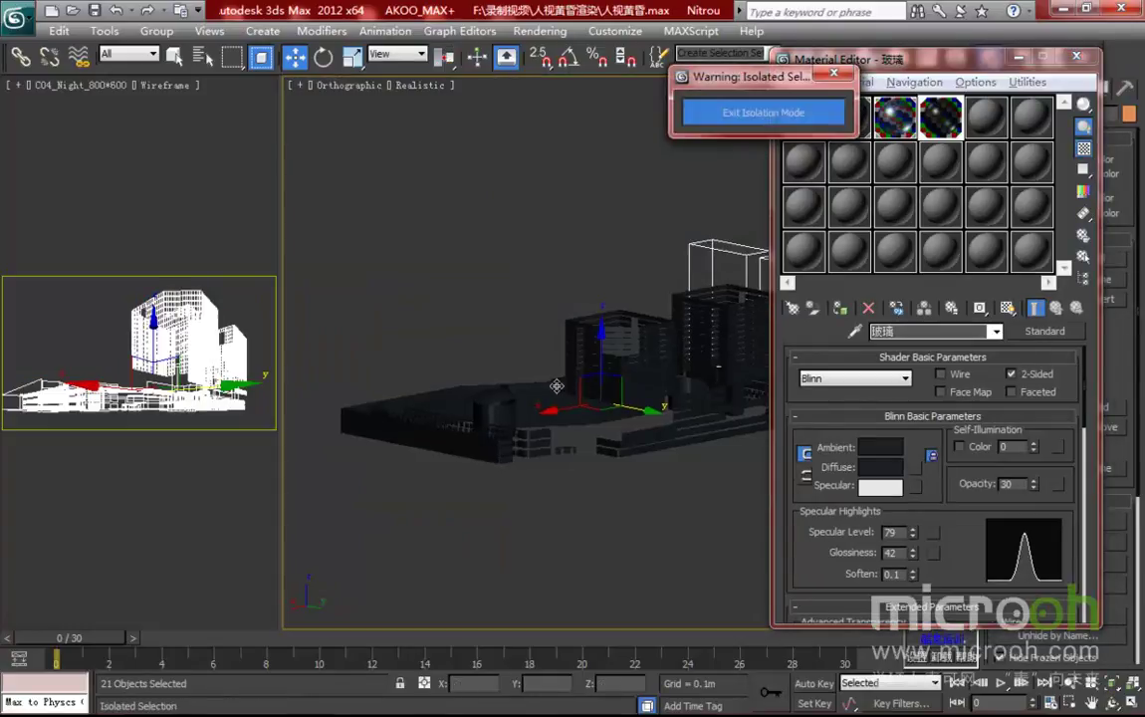
{"action": "scroll", "coordinate": [558, 383], "scroll_direction": "up", "scroll_amount": 5}
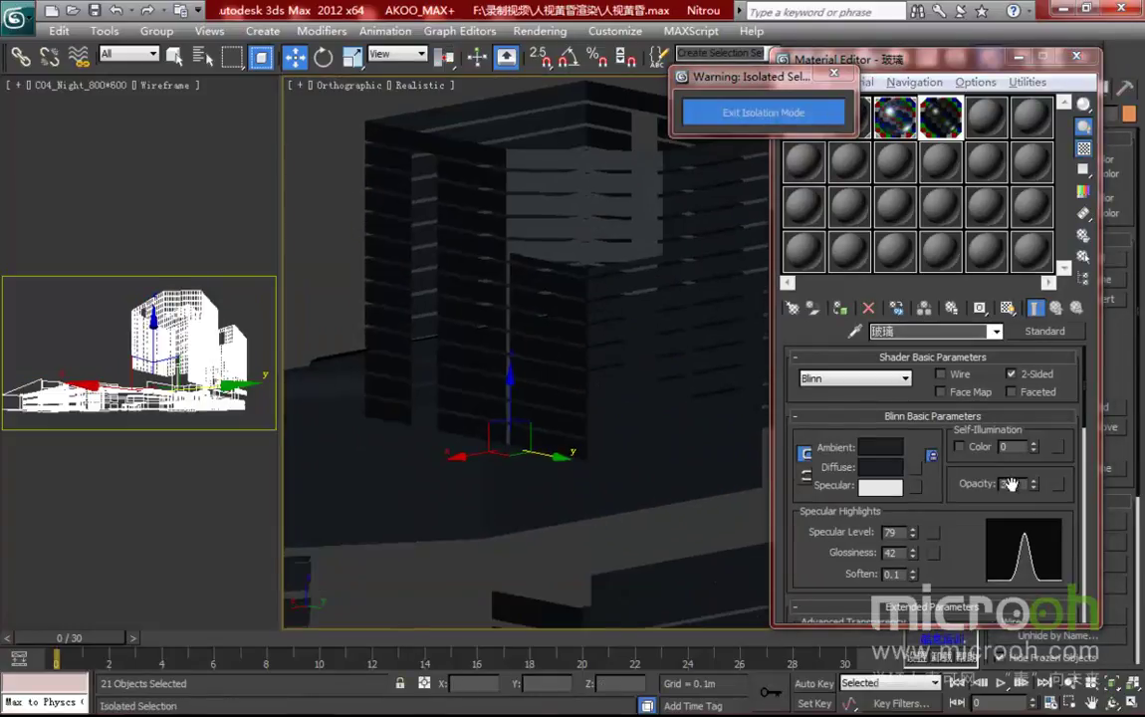
- Set the 玻璃 material's diffuse color to a dark blue of RGB 33, 47, 71
{"action": "left_click", "coordinate": [950, 484]}
{"action": "left_click", "coordinate": [889, 468]}
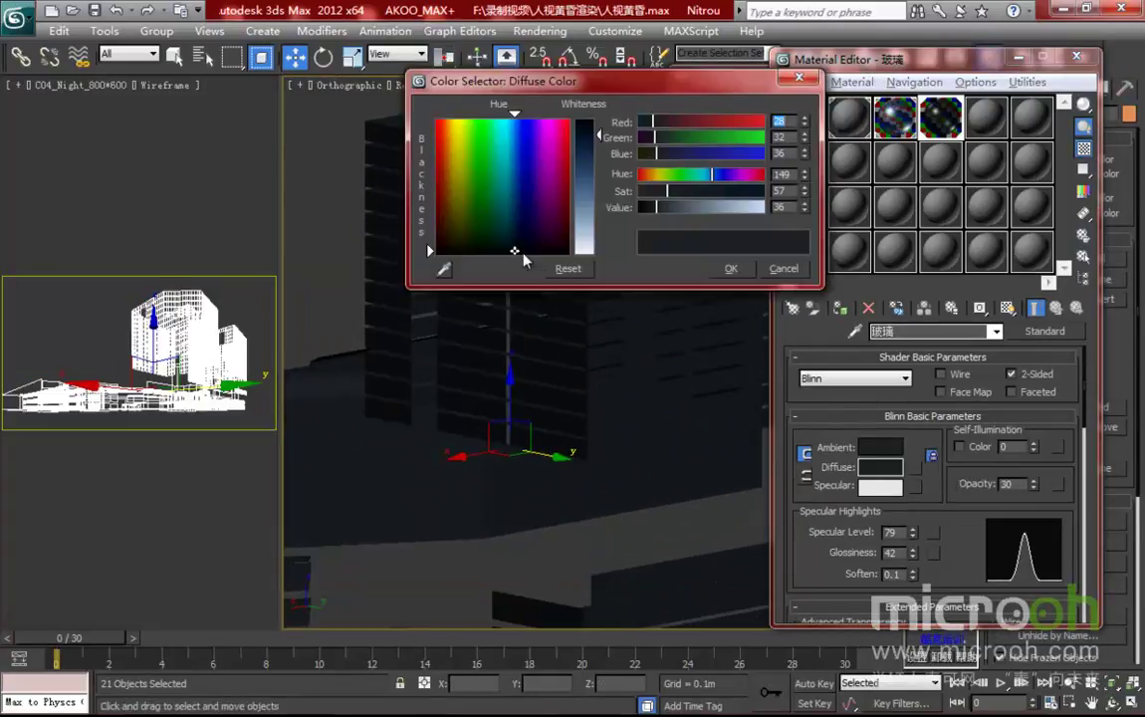
{"action": "left_click_drag", "start_coordinate": [518, 239], "coordinate": [521, 228]}
{"action": "left_click_drag", "start_coordinate": [596, 136], "coordinate": [597, 150]}
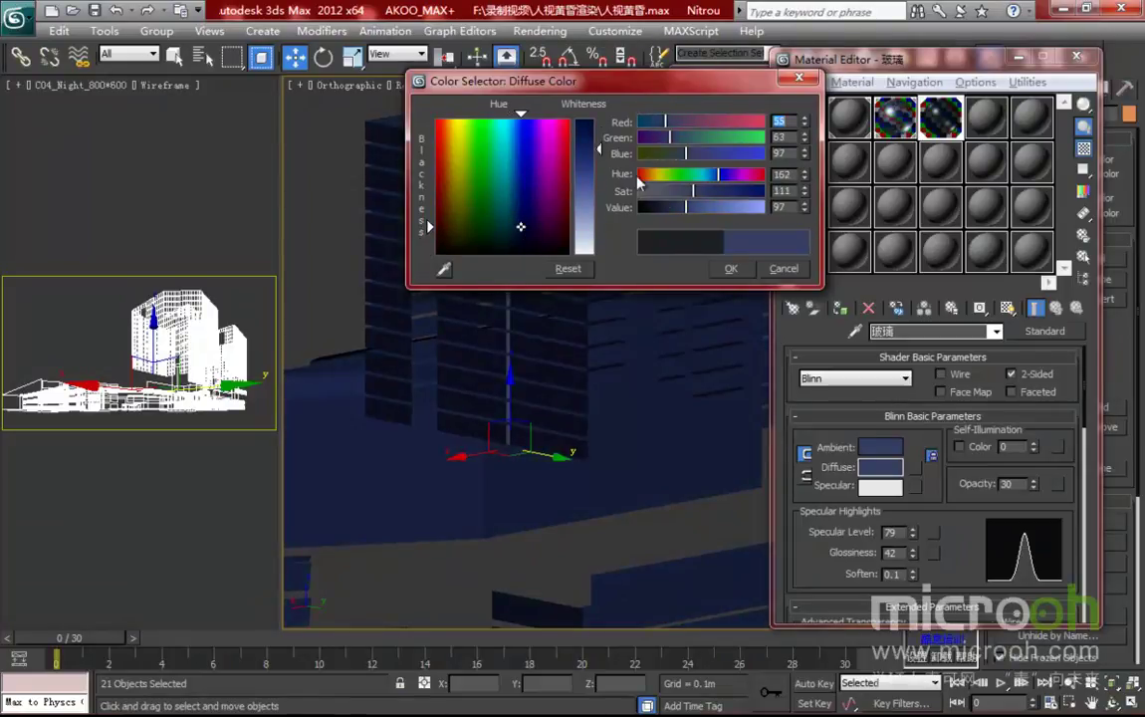
{"action": "left_click_drag", "start_coordinate": [684, 207], "coordinate": [672, 207]}
{"action": "left_click_drag", "start_coordinate": [519, 236], "coordinate": [517, 228]}
{"action": "left_click_drag", "start_coordinate": [680, 211], "coordinate": [675, 212]}
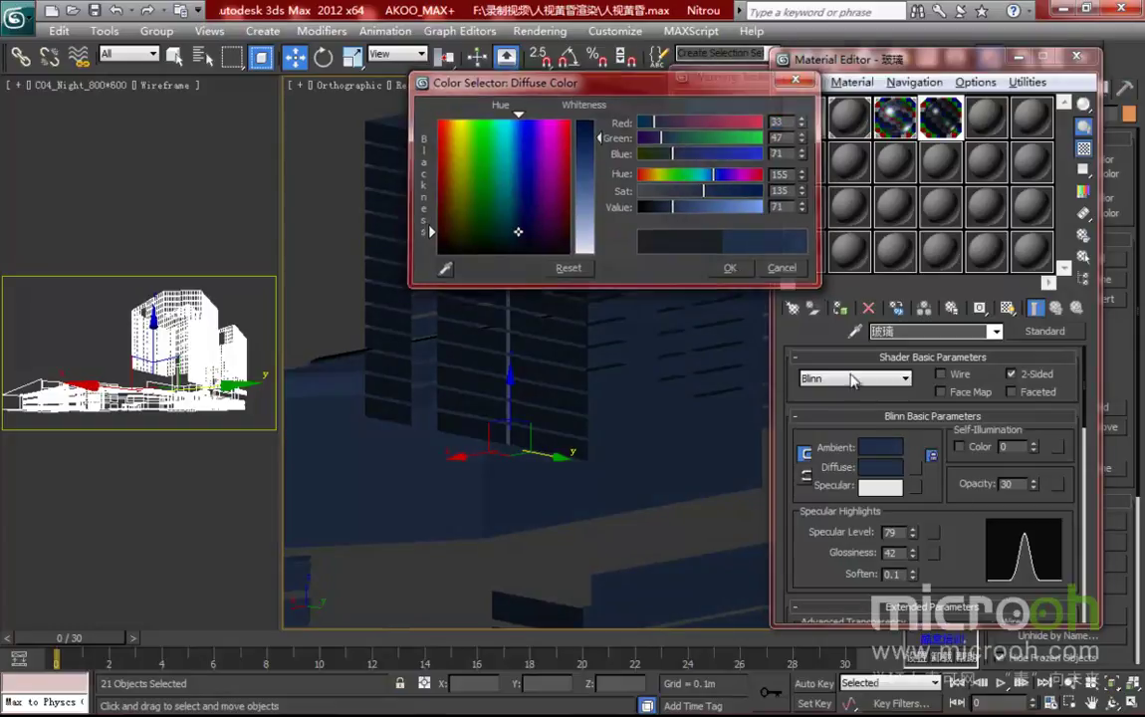
{"action": "left_click", "coordinate": [734, 271]}
- Copy the 玻璃 material's diffuse color to its filter color and lighten the filter color to RGB 57, 70, 91
{"action": "scroll", "coordinate": [951, 436], "scroll_direction": "down", "scroll_amount": 5}
{"action": "scroll", "coordinate": [965, 420], "scroll_direction": "up", "scroll_amount": 2}
{"action": "left_click_drag", "start_coordinate": [880, 390], "coordinate": [893, 416]}
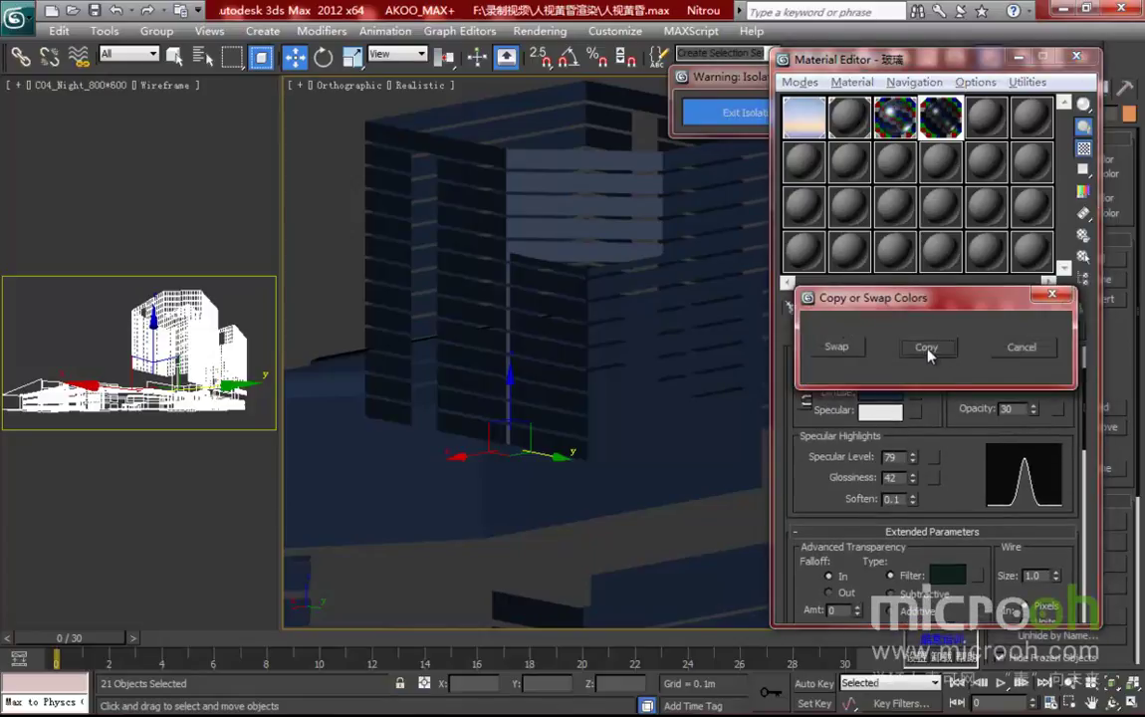
{"action": "left_click", "coordinate": [927, 347]}
{"action": "left_click", "coordinate": [947, 576]}
{"action": "left_click_drag", "start_coordinate": [596, 138], "coordinate": [597, 150]}
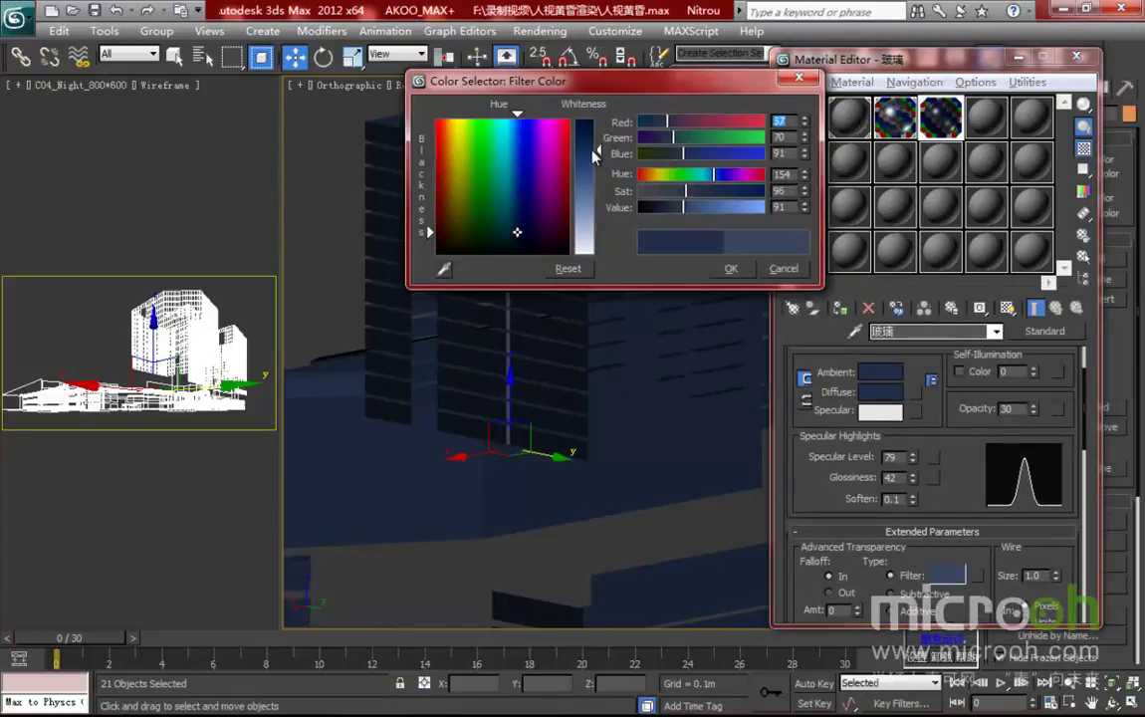
{"action": "left_click", "coordinate": [731, 268]}
- Set the 玻璃 material's specular level to 90 and its glossiness to 30
{"action": "scroll", "coordinate": [958, 487], "scroll_direction": "down", "scroll_amount": 2}
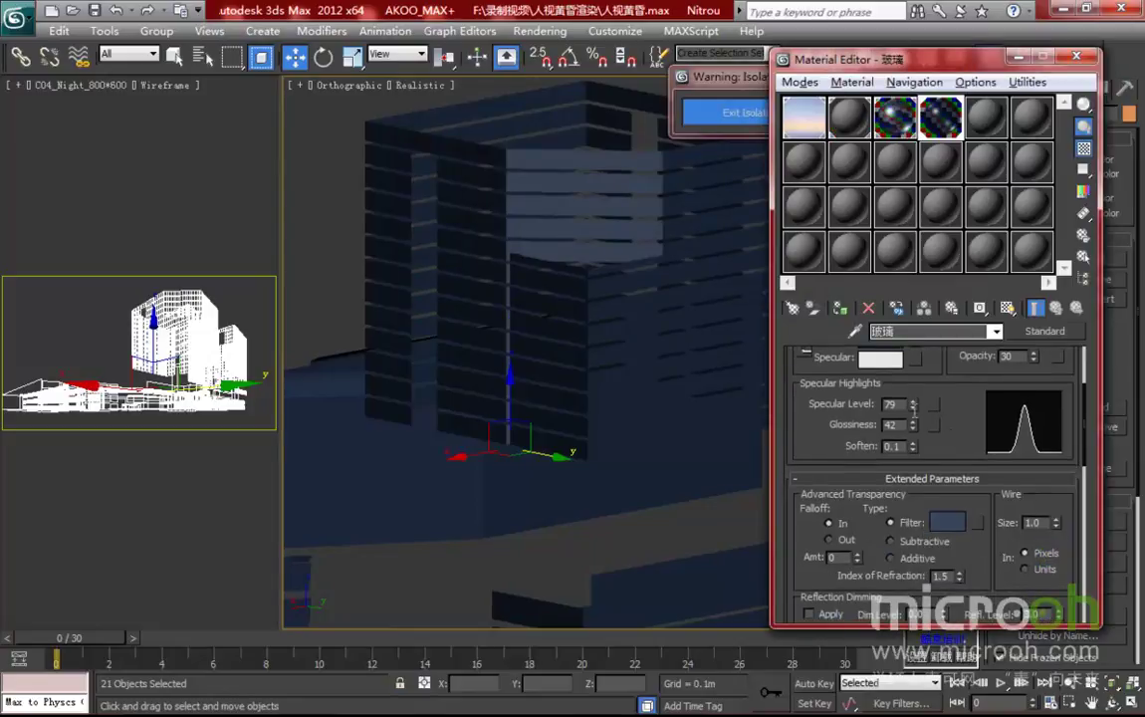
{"action": "double_click", "coordinate": [890, 403]}
{"action": "key", "text": "Return"}
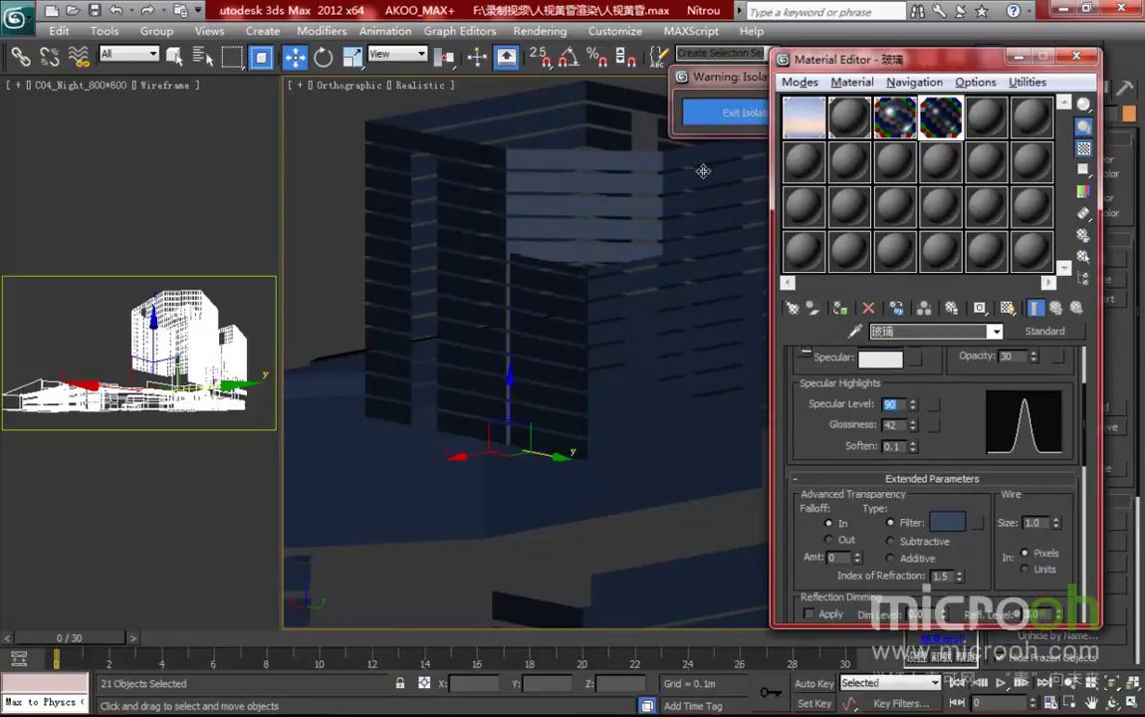
{"action": "double_click", "coordinate": [899, 425]}
{"action": "key", "text": "Return"}
- Open an enlarged preview of the 玻璃 sample and turn off the material's 2-Sided option
{"action": "double_click", "coordinate": [939, 121]}
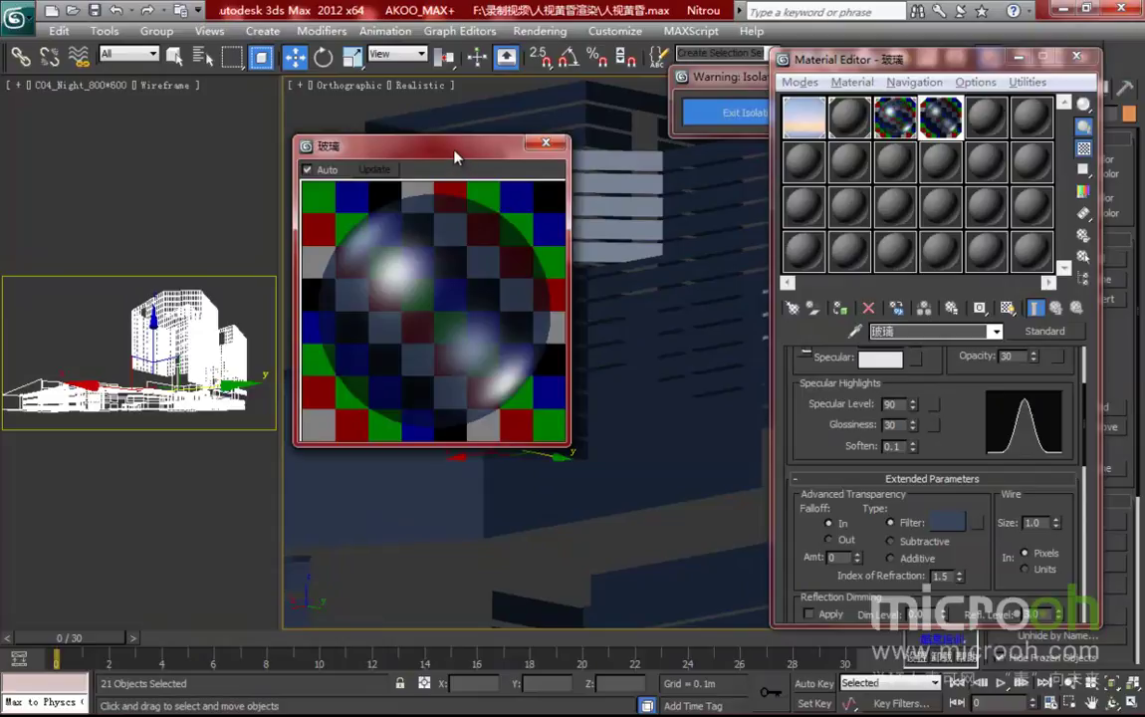
{"action": "left_click_drag", "start_coordinate": [460, 159], "coordinate": [483, 160]}
{"action": "scroll", "coordinate": [981, 573], "scroll_direction": "up", "scroll_amount": 3}
{"action": "scroll", "coordinate": [976, 587], "scroll_direction": "up", "scroll_amount": 1}
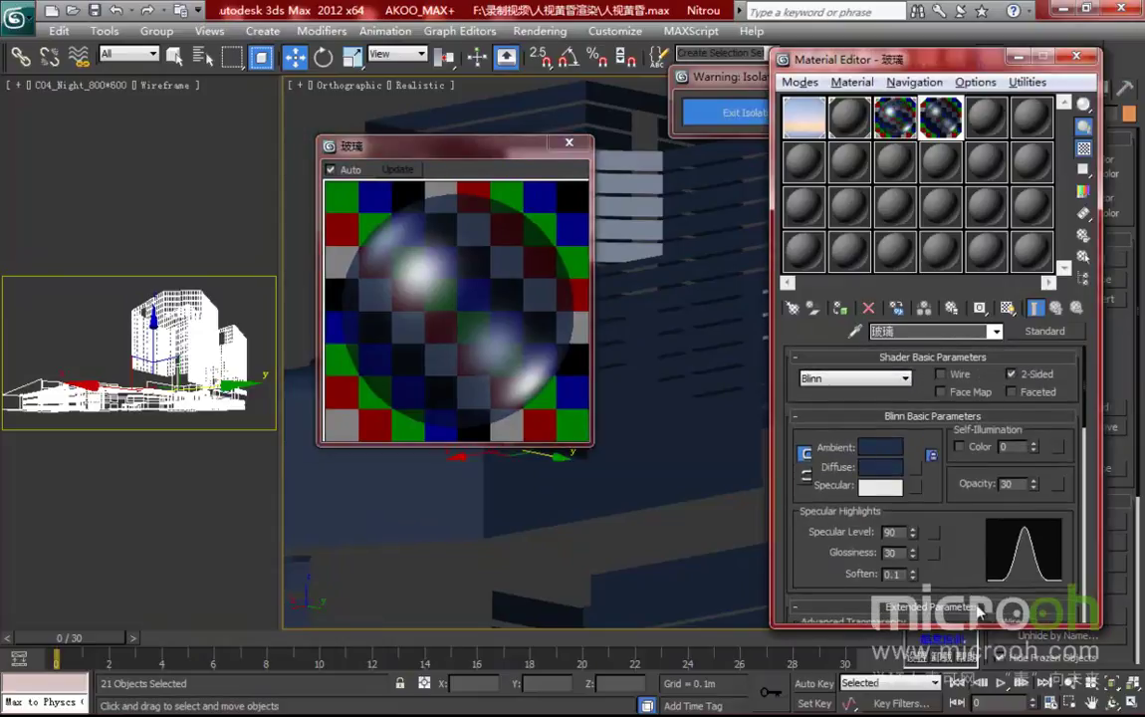
{"action": "left_click_drag", "start_coordinate": [484, 152], "coordinate": [502, 155]}
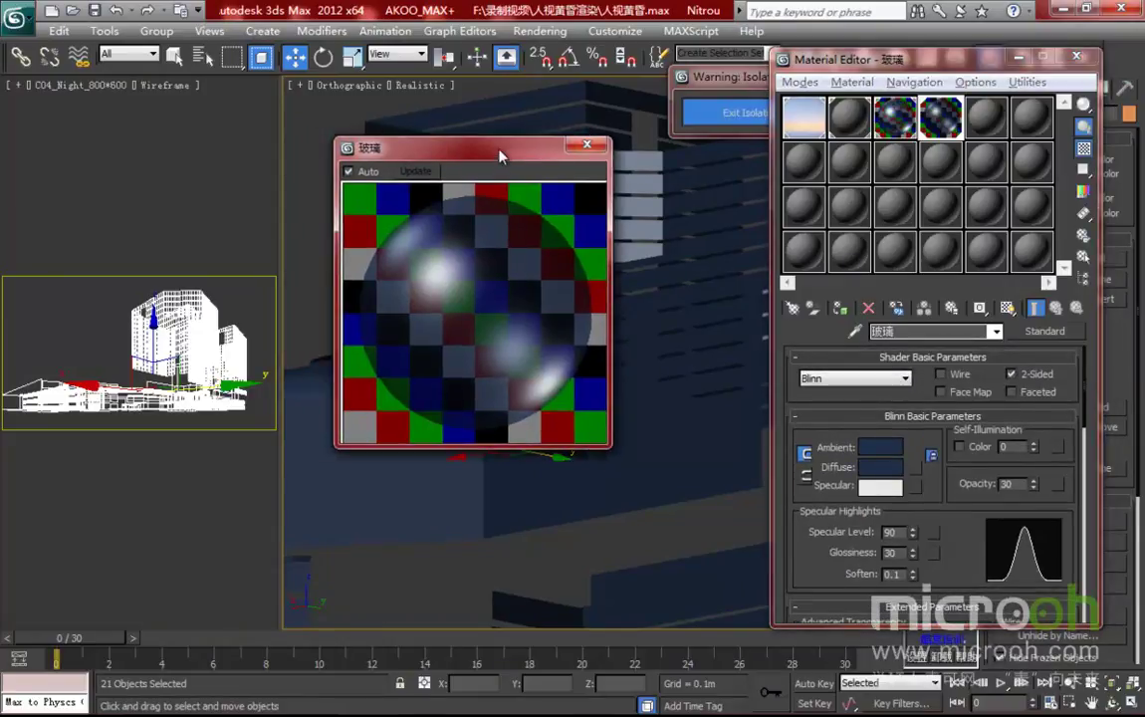
{"action": "left_click", "coordinate": [905, 392]}
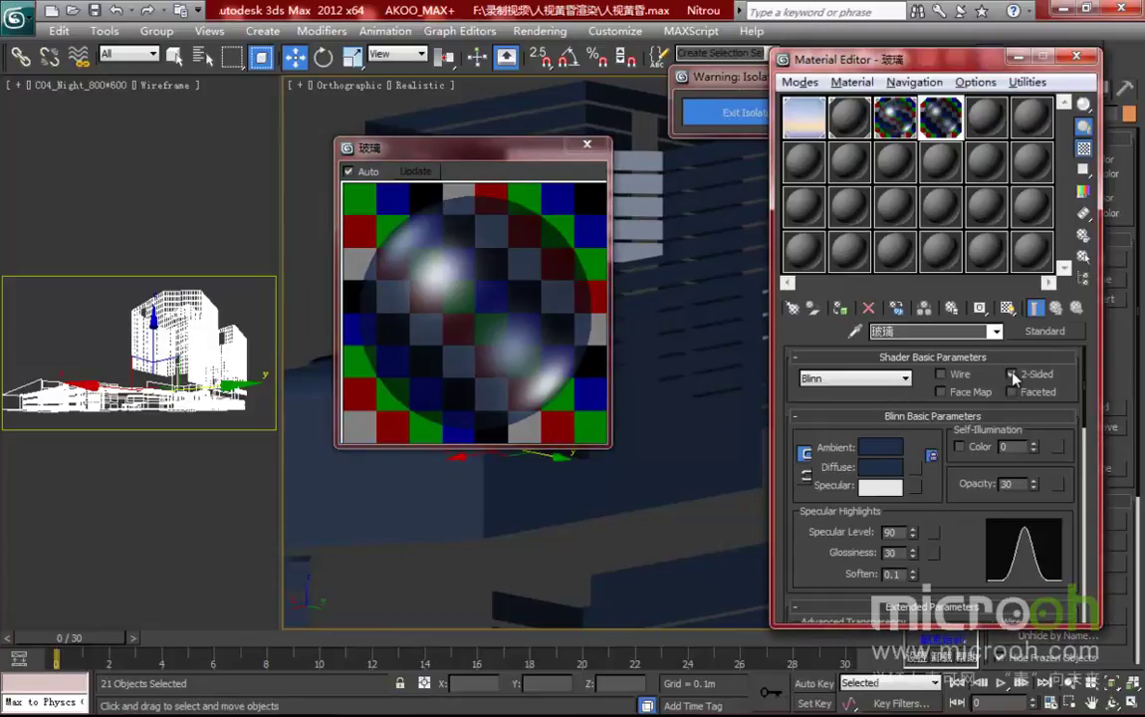
{"action": "left_click", "coordinate": [1013, 375]}
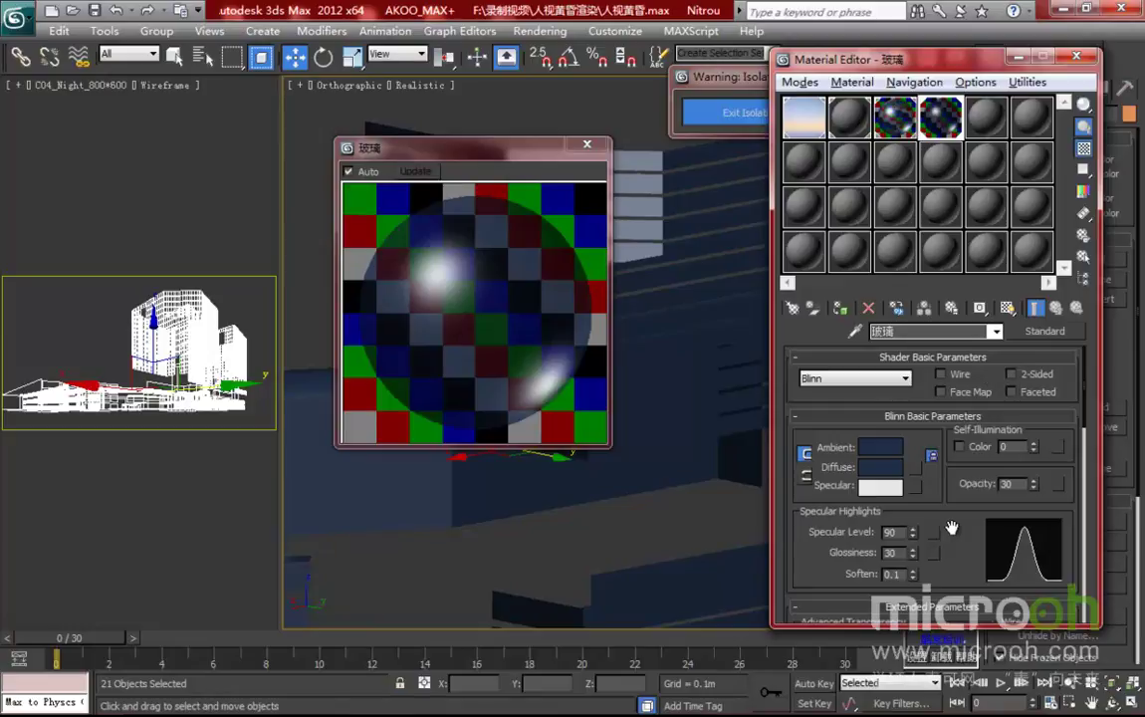
- Assign a VRayMap to the 玻璃 material's reflection slot with an amount of 45, and close the enlarged sample preview
{"action": "left_click_drag", "start_coordinate": [956, 537], "coordinate": [971, 362]}
{"action": "left_click_drag", "start_coordinate": [978, 536], "coordinate": [987, 349]}
{"action": "left_click_drag", "start_coordinate": [969, 457], "coordinate": [955, 362]}
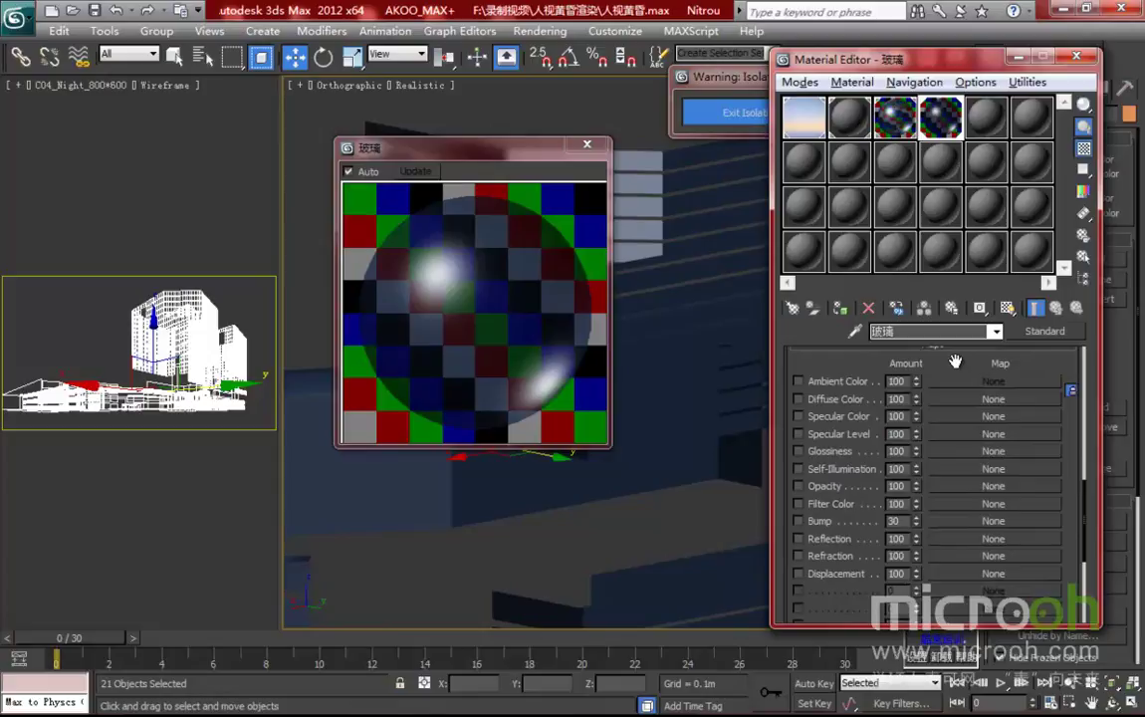
{"action": "left_click", "coordinate": [963, 539]}
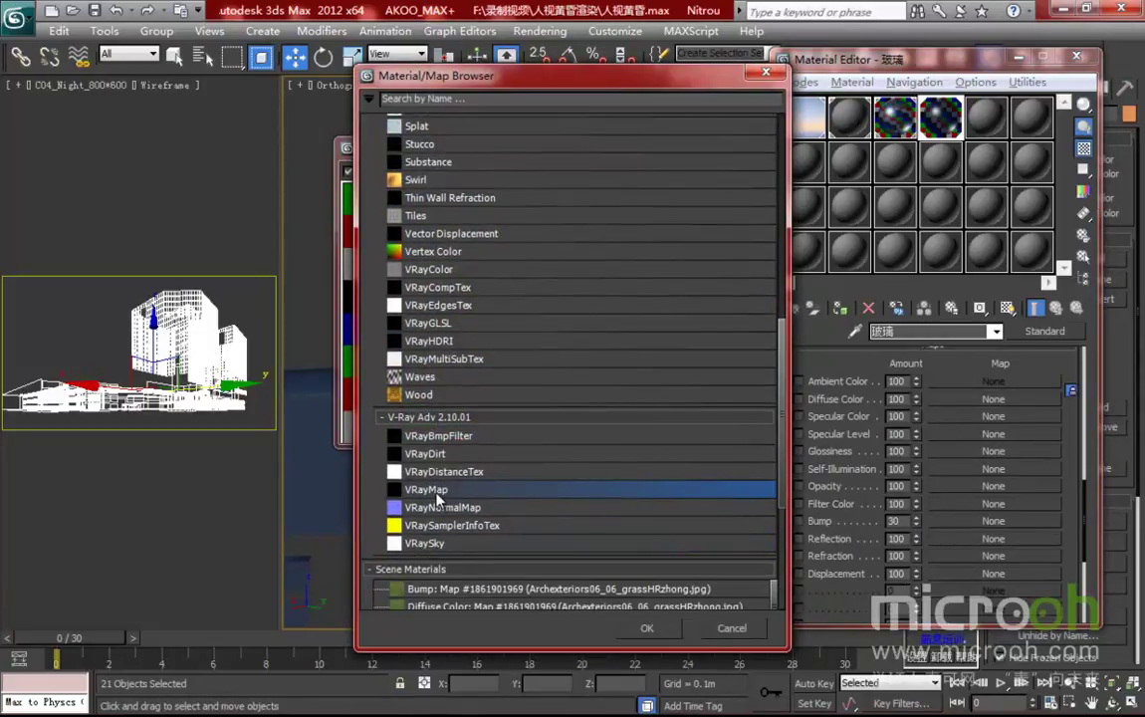
{"action": "double_click", "coordinate": [418, 491]}
{"action": "left_click", "coordinate": [1056, 307]}
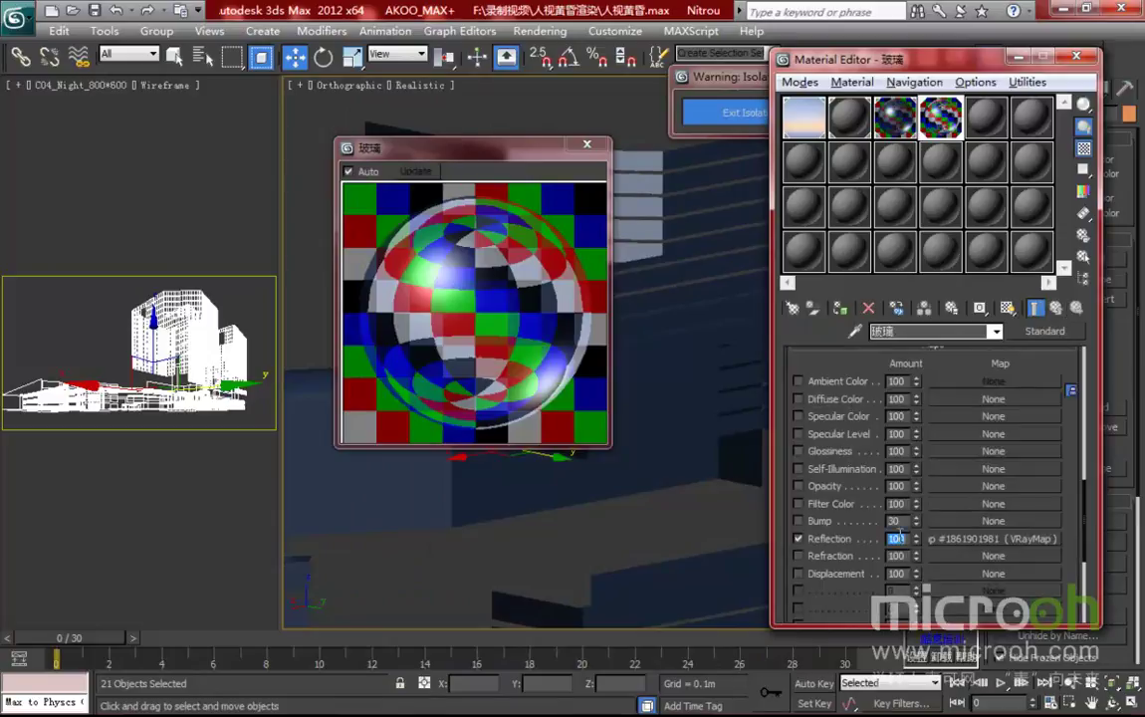
{"action": "key", "text": "Return"}
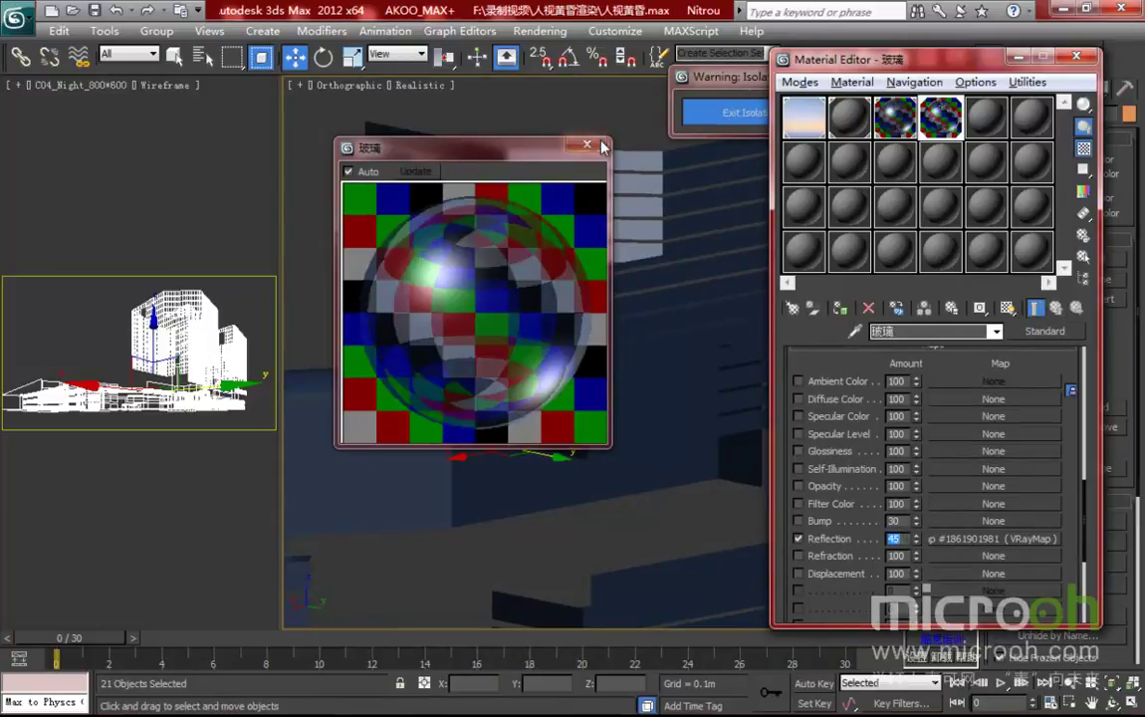
{"action": "left_click", "coordinate": [594, 144]}
- Exit isolation mode and hide the selected 玻璃 glass objects
{"action": "left_click", "coordinate": [732, 113]}
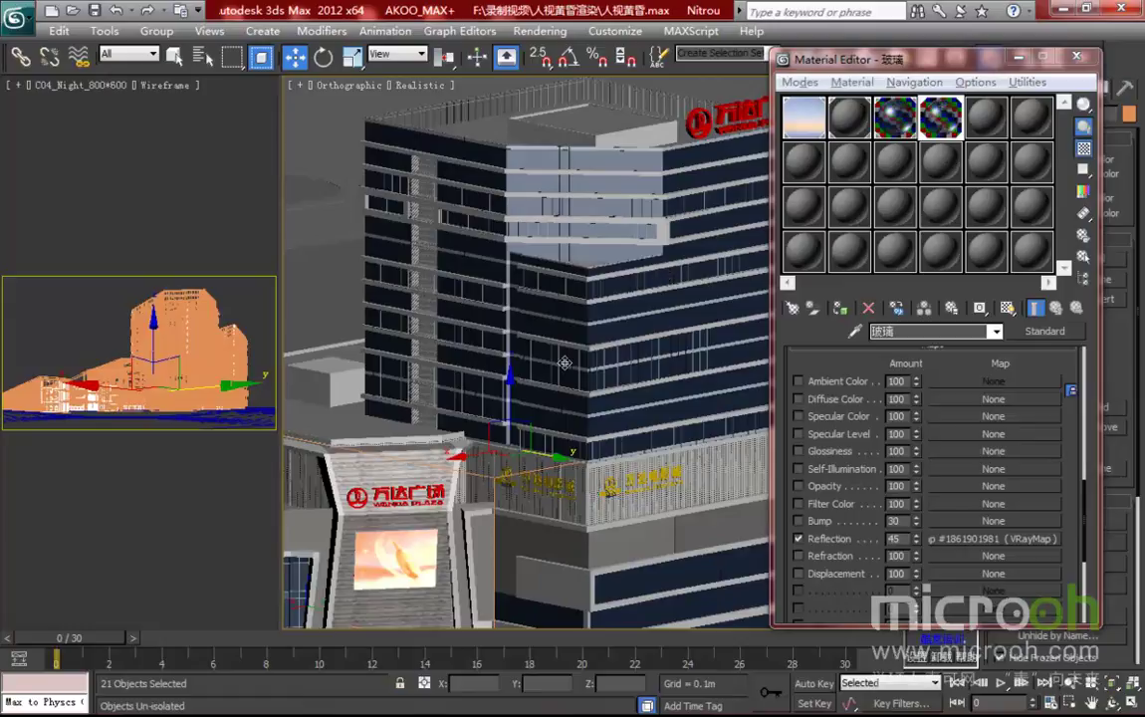
{"action": "right_click", "coordinate": [590, 366]}
{"action": "left_click", "coordinate": [601, 317]}
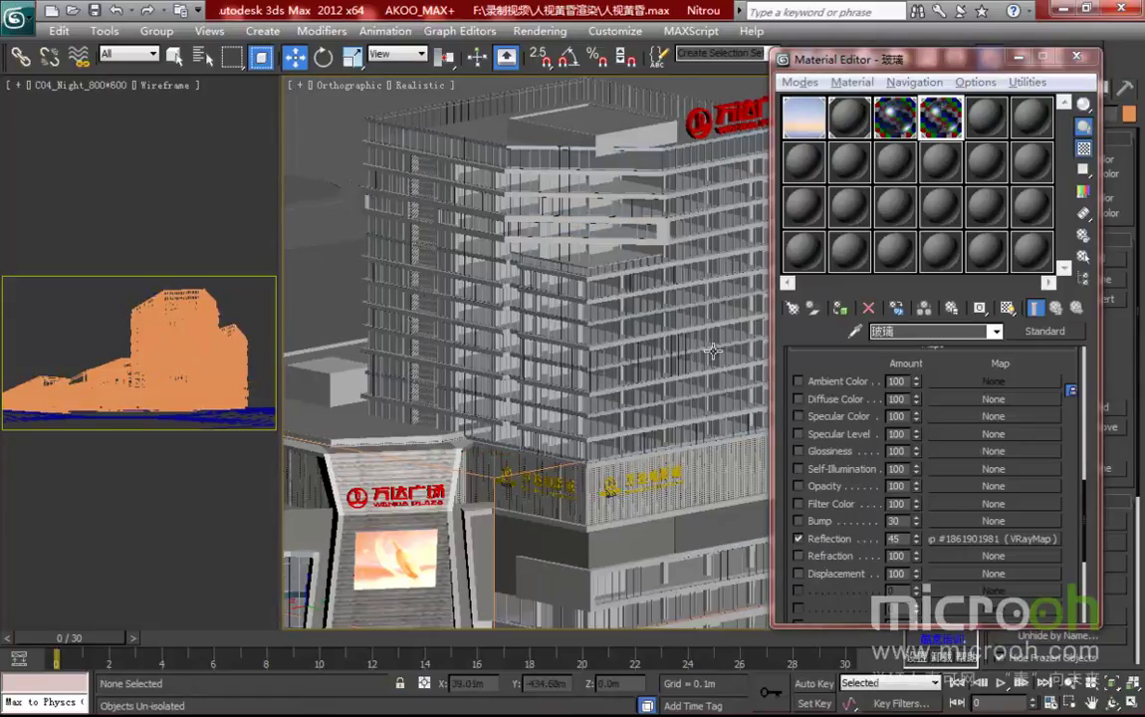
- Frame the blue glass bands on the podium's curved facade beside the Wanda Plaza entrance
{"action": "middle_click_drag", "start_coordinate": [657, 435], "coordinate": [544, 323]}
{"action": "middle_click_drag", "start_coordinate": [572, 272], "coordinate": [658, 227]}
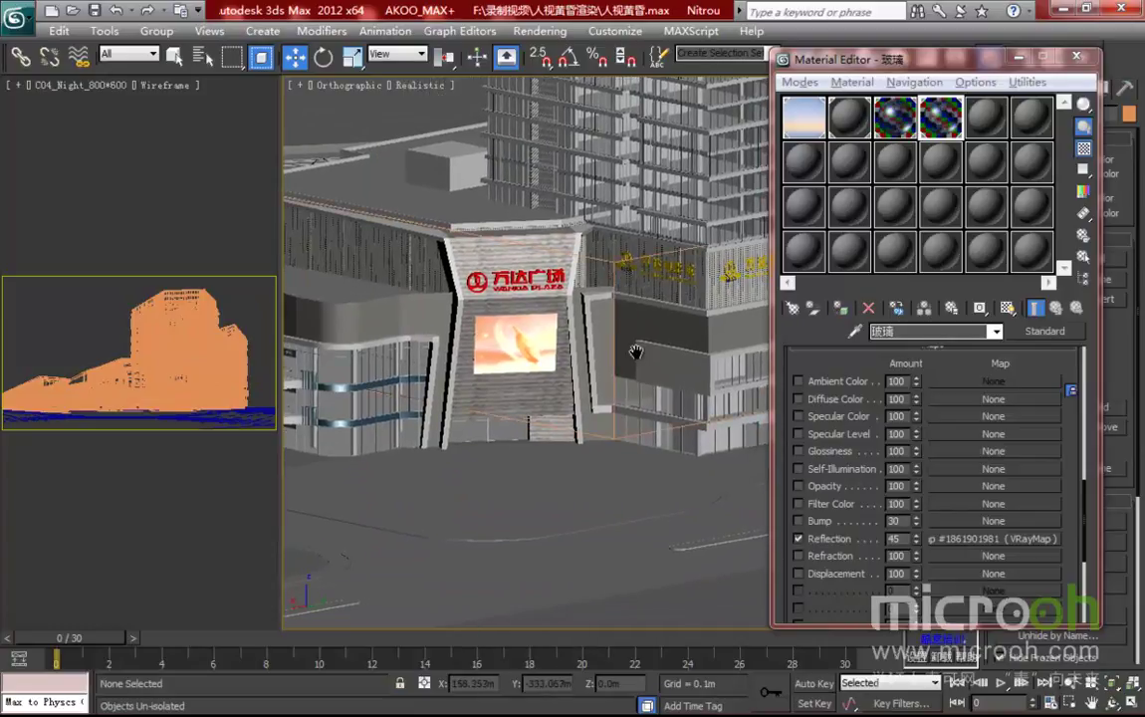
{"action": "scroll", "coordinate": [420, 428], "scroll_direction": "up", "scroll_amount": 3}
{"action": "middle_click_drag", "start_coordinate": [617, 397], "coordinate": [971, 366]}
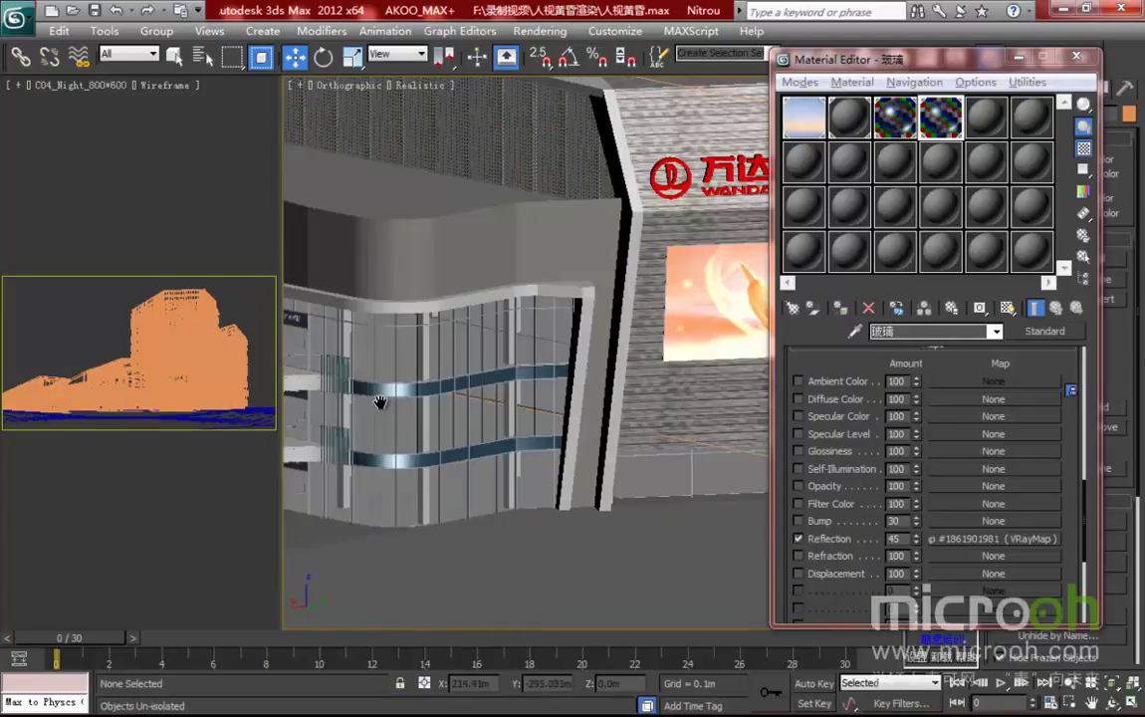
{"action": "middle_click_drag", "start_coordinate": [468, 401], "coordinate": [550, 412]}
{"action": "scroll", "coordinate": [554, 412], "scroll_direction": "up", "scroll_amount": 3}
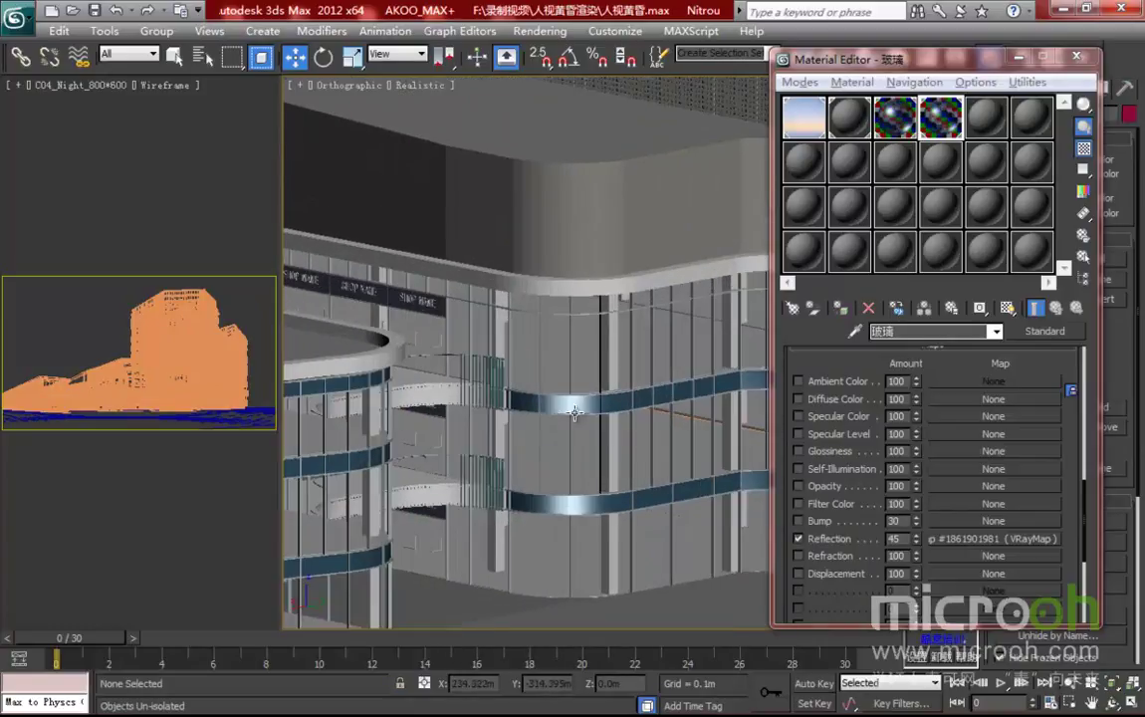
- Sample the 玻璃磨沙 material from the blue curved band on the facade into the fifth material slot
{"action": "left_click", "coordinate": [987, 118]}
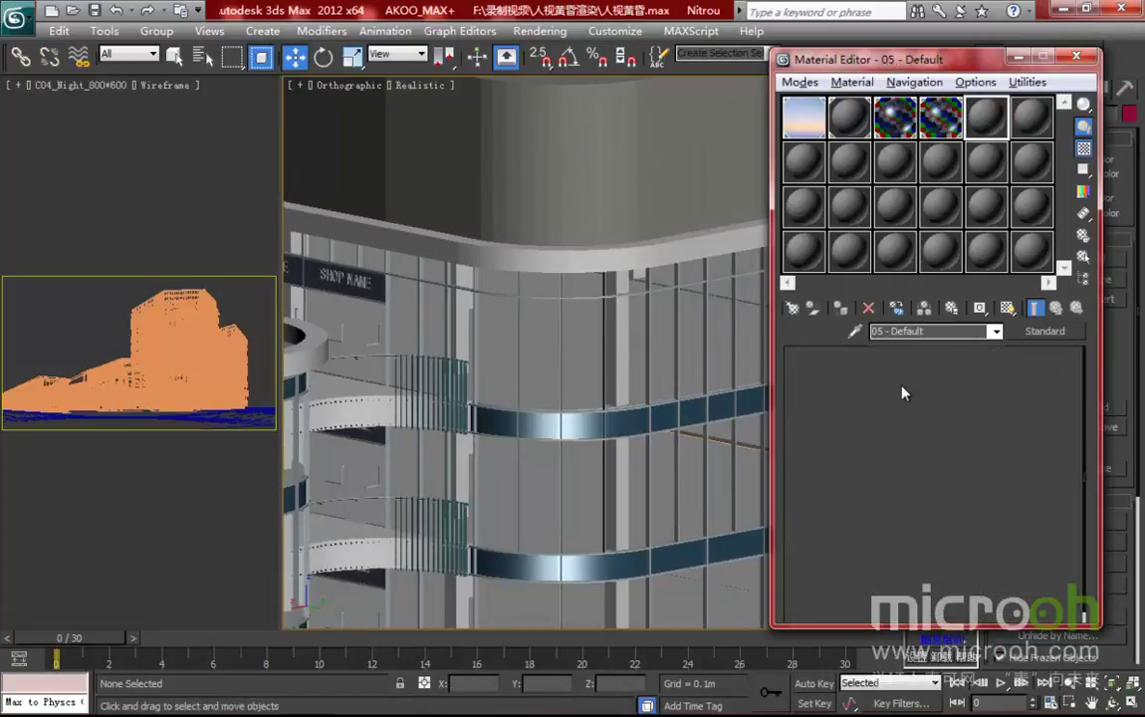
{"action": "left_click", "coordinate": [854, 330]}
{"action": "left_click", "coordinate": [576, 411]}
{"action": "scroll", "coordinate": [939, 352], "scroll_direction": "down", "scroll_amount": 3}
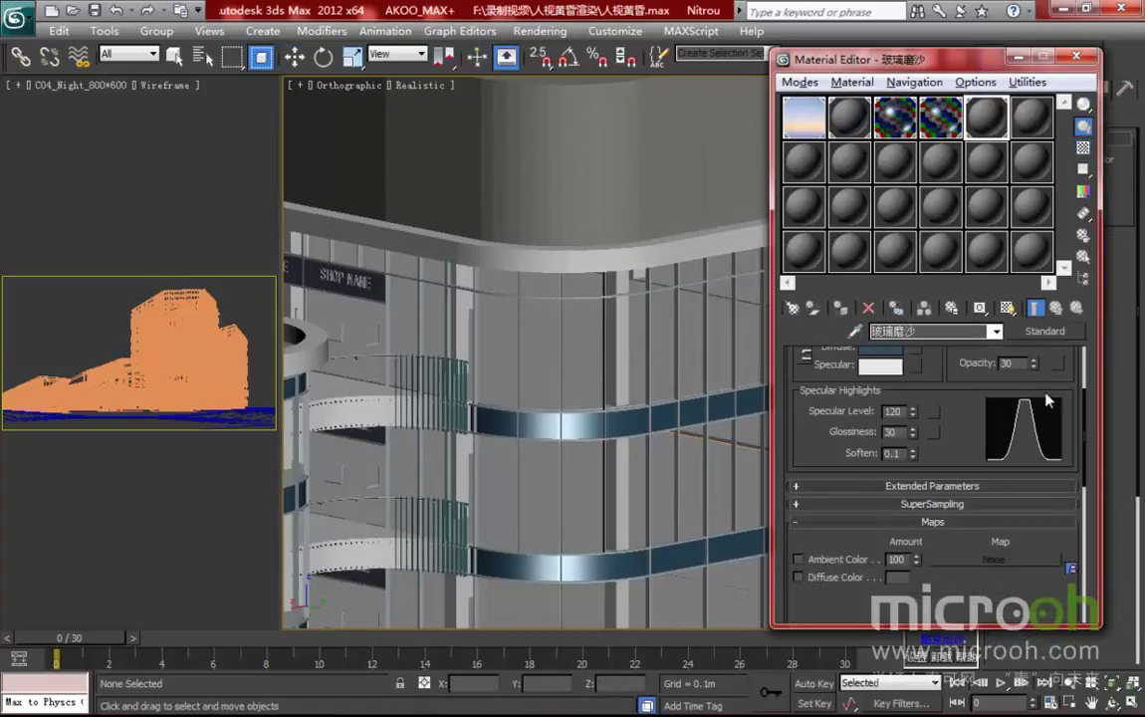
- Select all objects that use the 玻璃磨沙 material and isolate them in the orthographic view
{"action": "left_click", "coordinate": [1084, 257]}
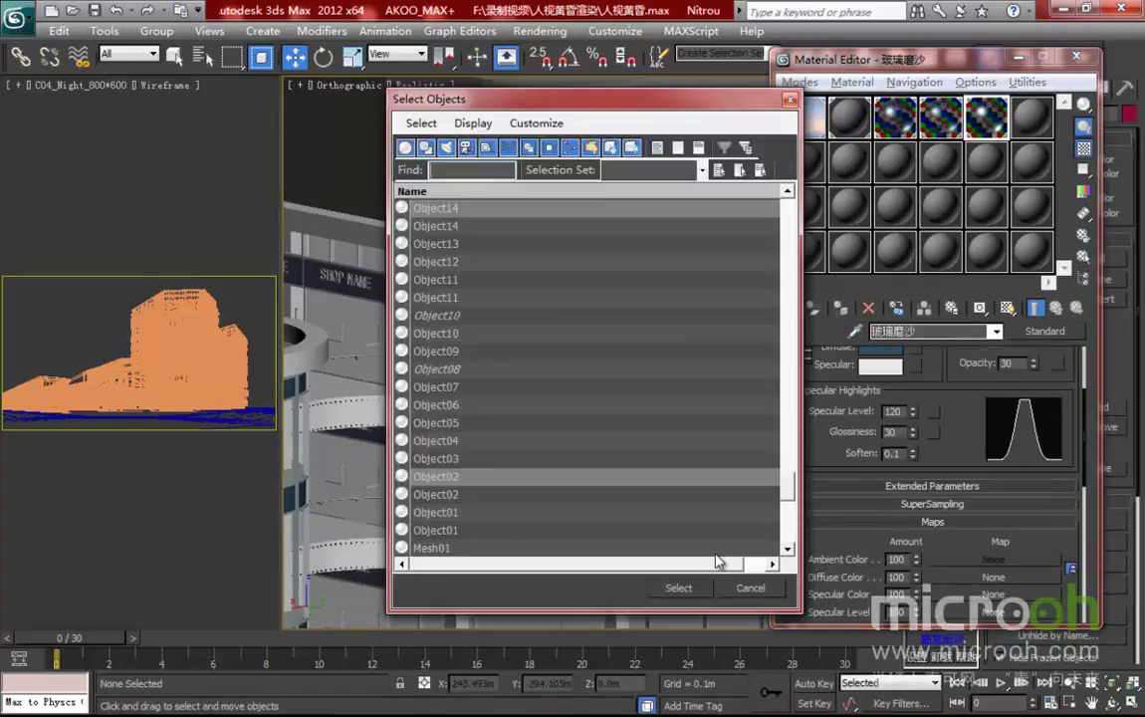
{"action": "left_click", "coordinate": [672, 587]}
{"action": "key", "text": "alt+q"}
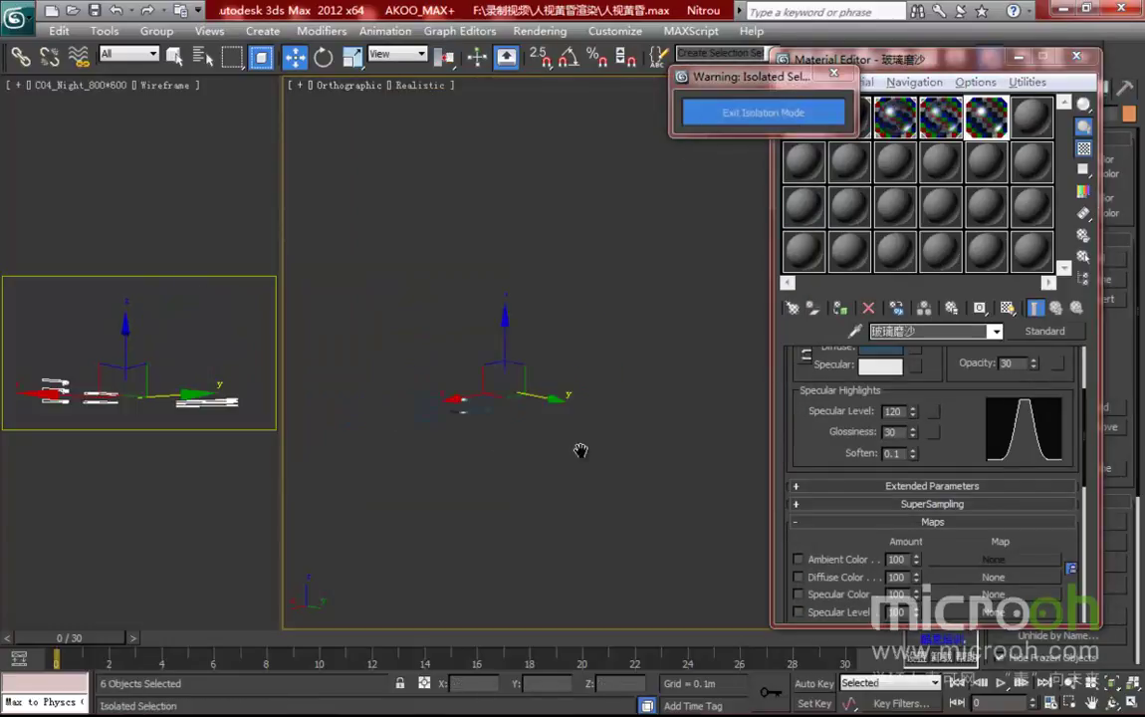
{"action": "scroll", "coordinate": [568, 439], "scroll_direction": "up", "scroll_amount": 4}
{"action": "middle_click_drag", "start_coordinate": [544, 463], "coordinate": [657, 230]}
{"action": "scroll", "coordinate": [585, 355], "scroll_direction": "up", "scroll_amount": 2}
{"action": "middle_click_drag", "start_coordinate": [582, 353], "coordinate": [581, 400]}
- Change the 玻璃磨沙 material's diffuse colour to a darker, muted blue and set its Specular Level to 72
{"action": "left_click_drag", "start_coordinate": [968, 410], "coordinate": [970, 470]}
{"action": "left_click", "coordinate": [880, 398]}
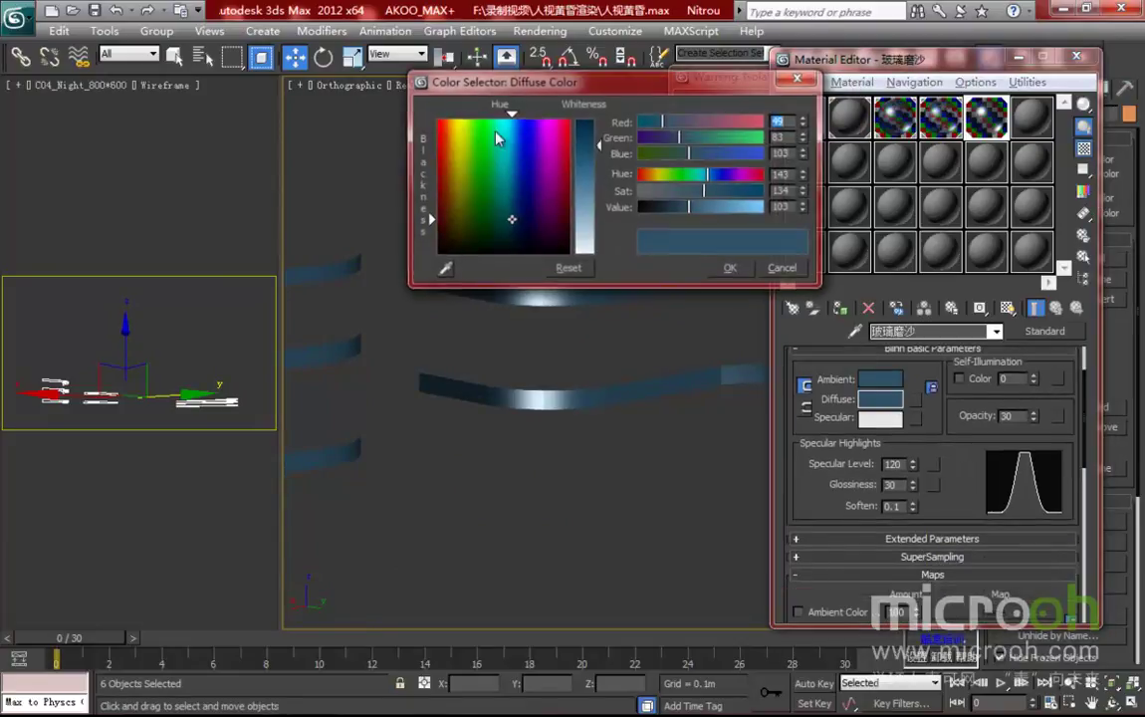
{"action": "left_click_drag", "start_coordinate": [598, 146], "coordinate": [599, 159]}
{"action": "left_click_drag", "start_coordinate": [697, 207], "coordinate": [685, 207]}
{"action": "left_click", "coordinate": [725, 268]}
{"action": "left_click_drag", "start_coordinate": [930, 475], "coordinate": [920, 424]}
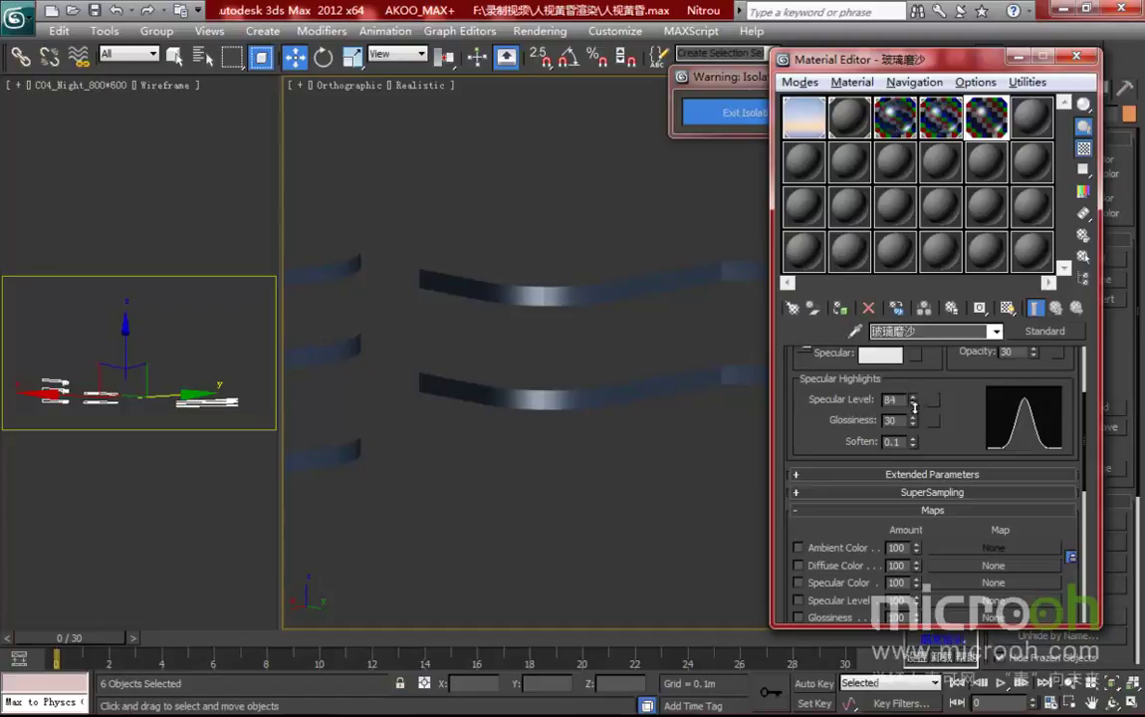
- Assign a VRayMap to the 玻璃磨沙 material's Reflection slot with an amount of 20
{"action": "scroll", "coordinate": [916, 468], "scroll_direction": "down", "scroll_amount": 4}
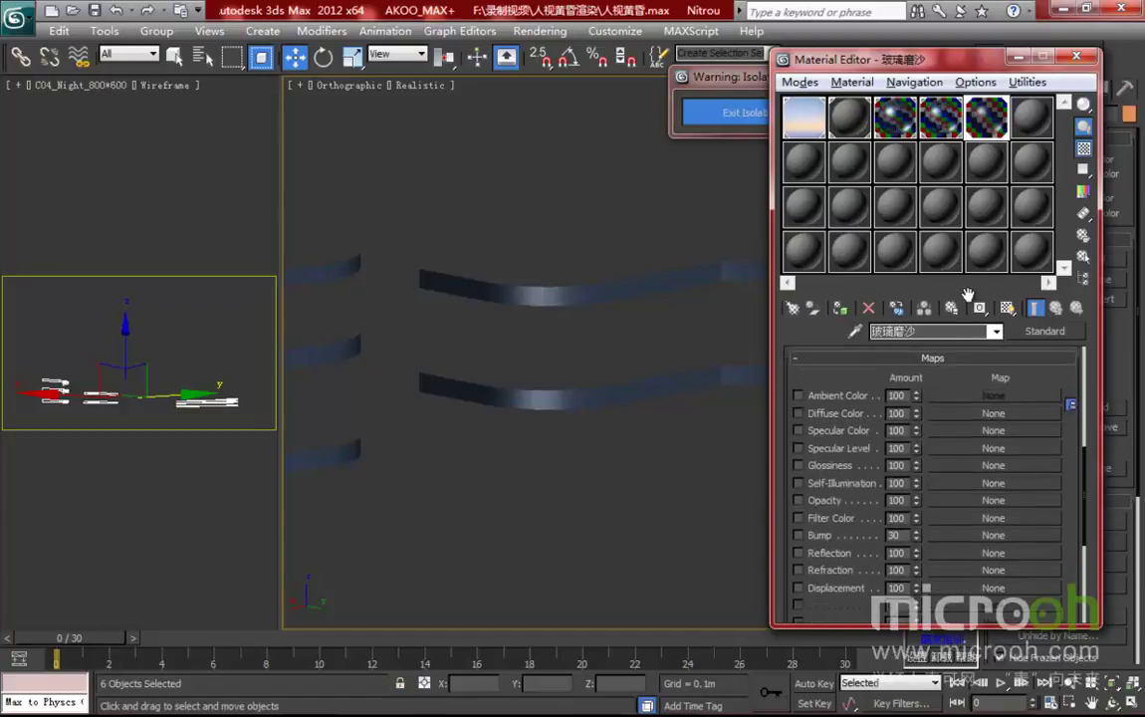
{"action": "left_click", "coordinate": [948, 533]}
{"action": "scroll", "coordinate": [703, 410], "scroll_direction": "down", "scroll_amount": 1}
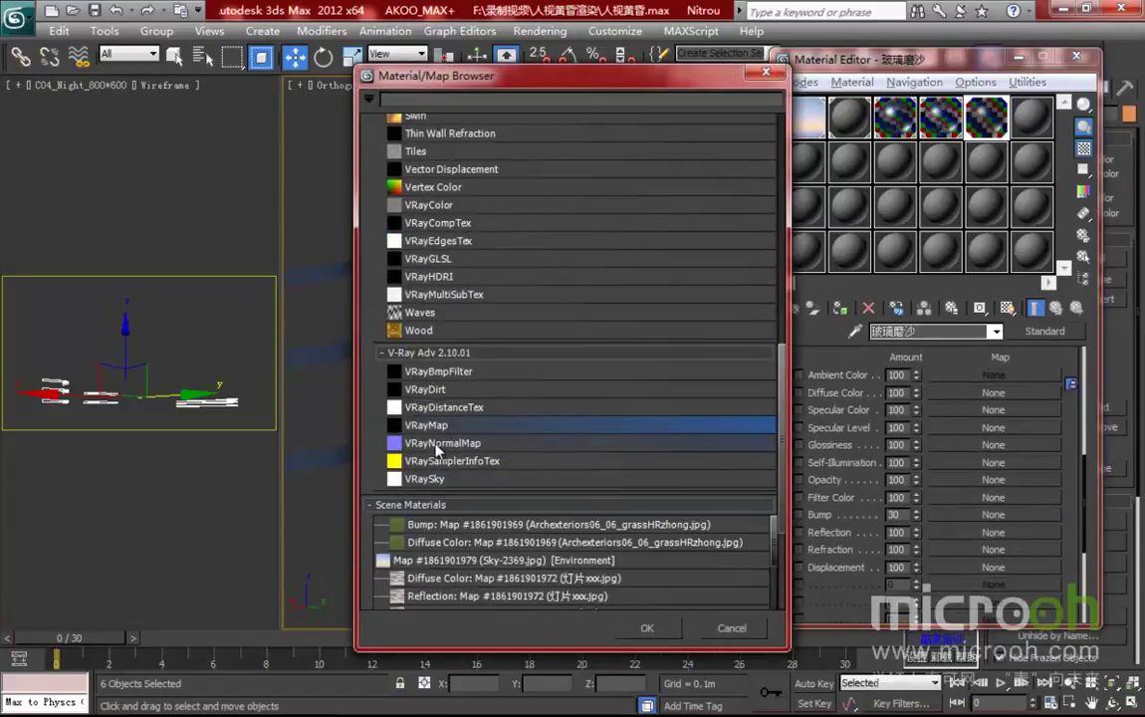
{"action": "double_click", "coordinate": [428, 425]}
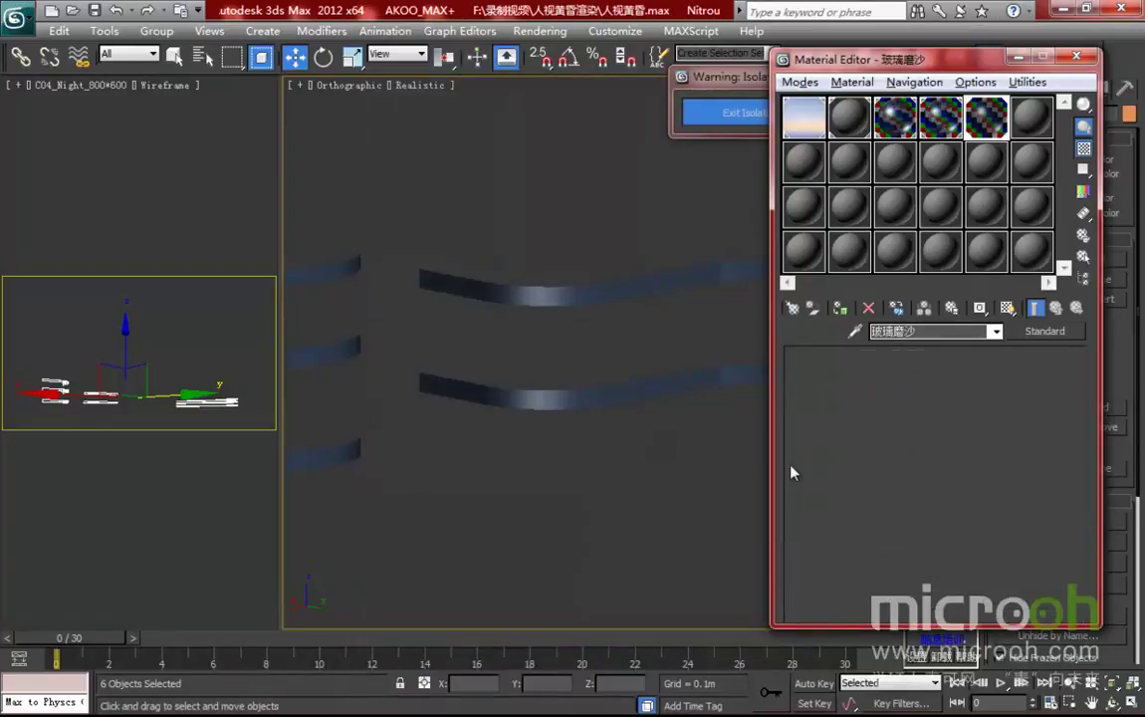
{"action": "left_click", "coordinate": [1058, 313]}
{"action": "double_click", "coordinate": [900, 532]}
{"action": "type", "text": "20"}
{"action": "key", "text": "Return"}
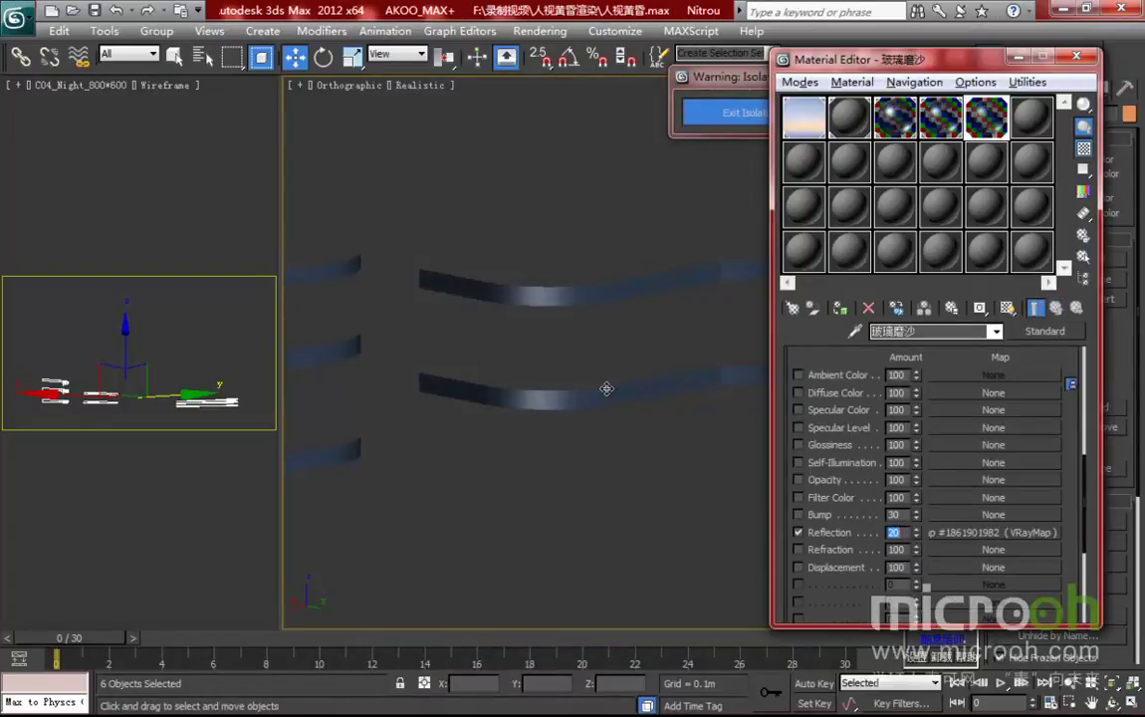
- Exit isolation mode to show the whole building and leave the material editing
{"action": "scroll", "coordinate": [956, 408], "scroll_direction": "up", "scroll_amount": 10}
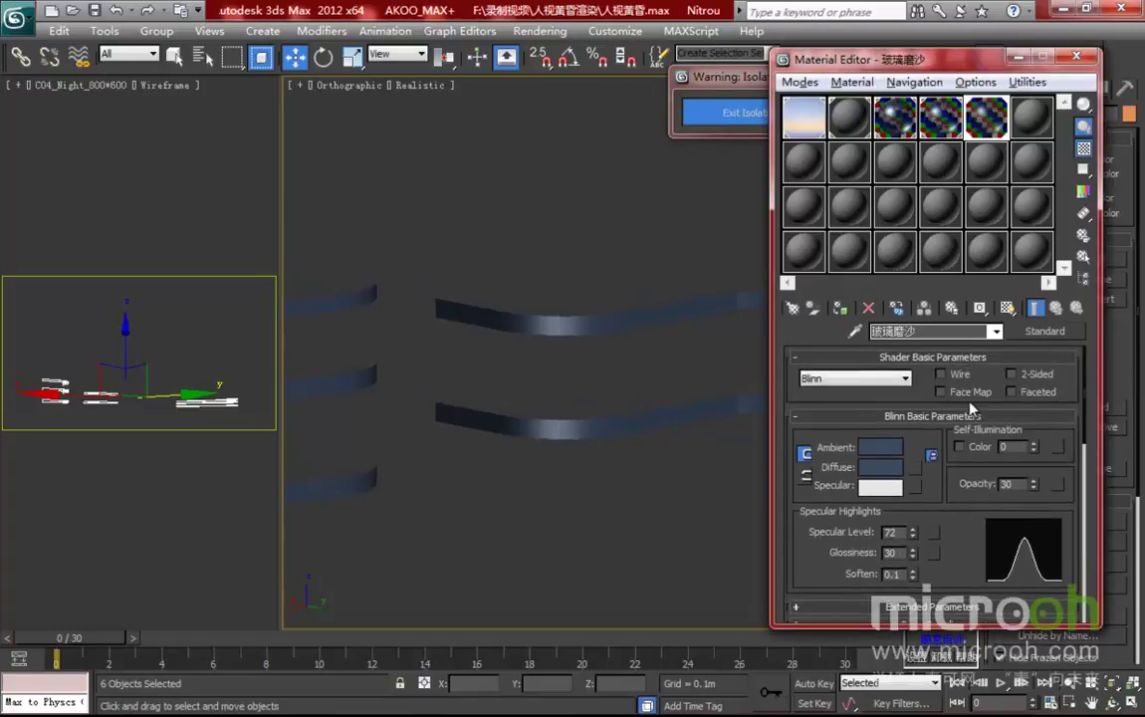
{"action": "left_click", "coordinate": [745, 111]}
{"action": "right_click", "coordinate": [659, 335]}
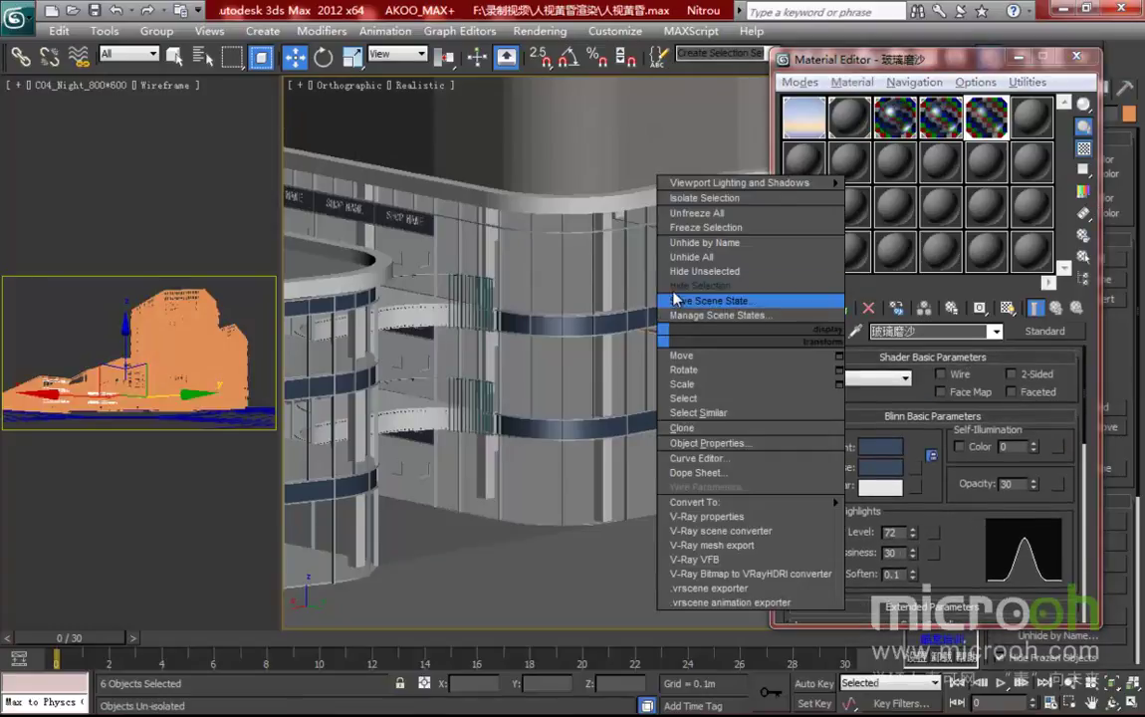
{"action": "key", "text": "Escape"}
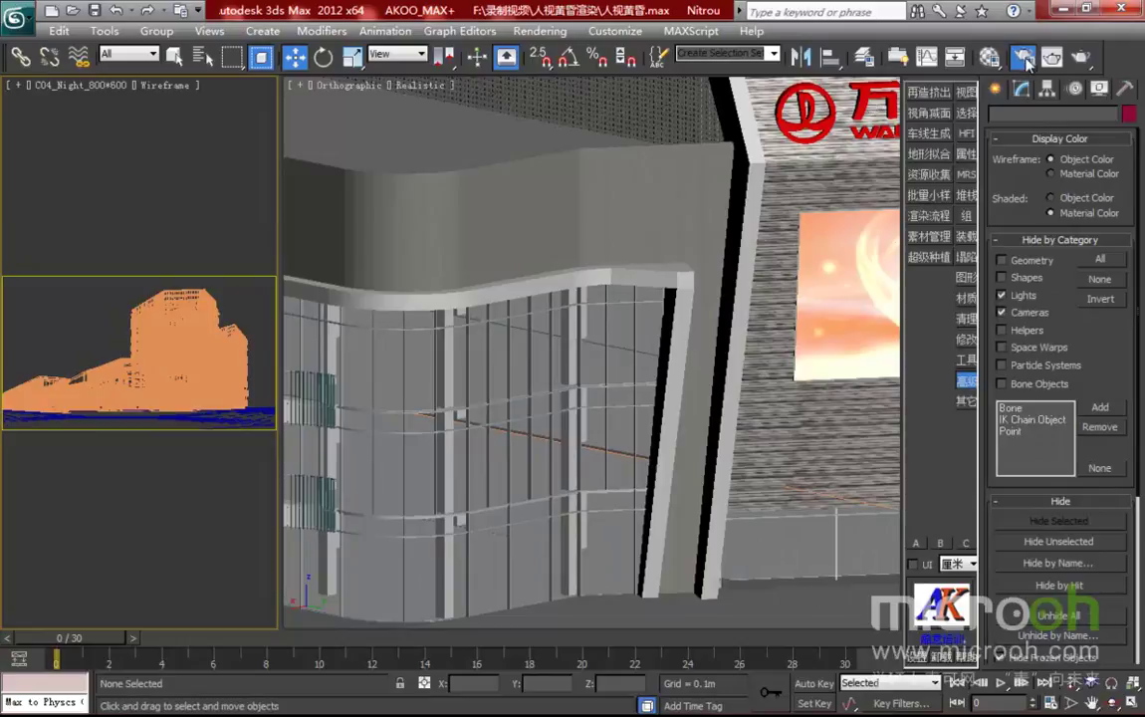
- Enable Render Hidden Geometry and render the C04_Night camera view at 800 by 450
{"action": "key", "text": "F10"}
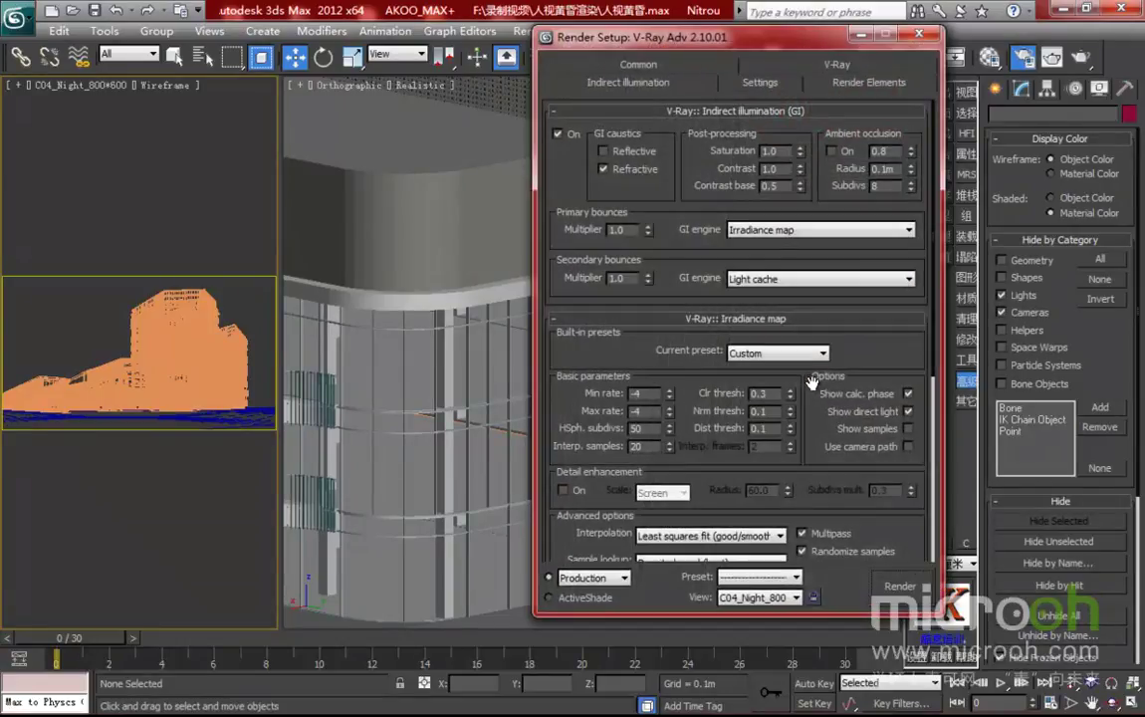
{"action": "left_click", "coordinate": [655, 66]}
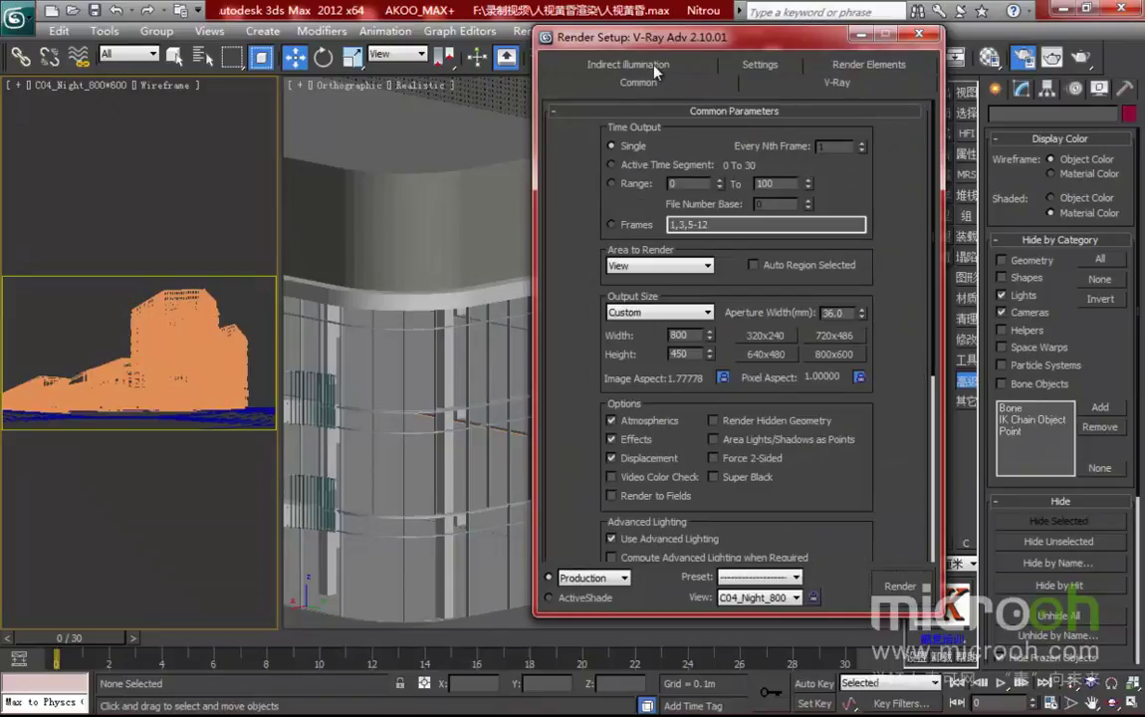
{"action": "left_click", "coordinate": [713, 421]}
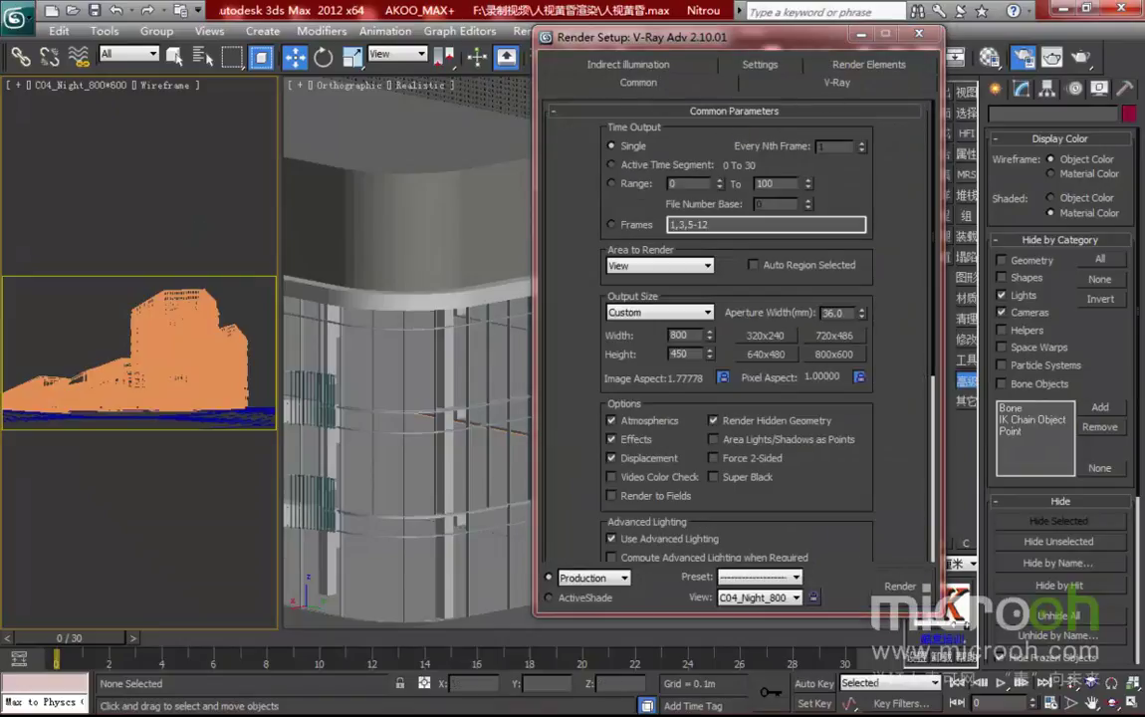
{"action": "left_click", "coordinate": [905, 587]}
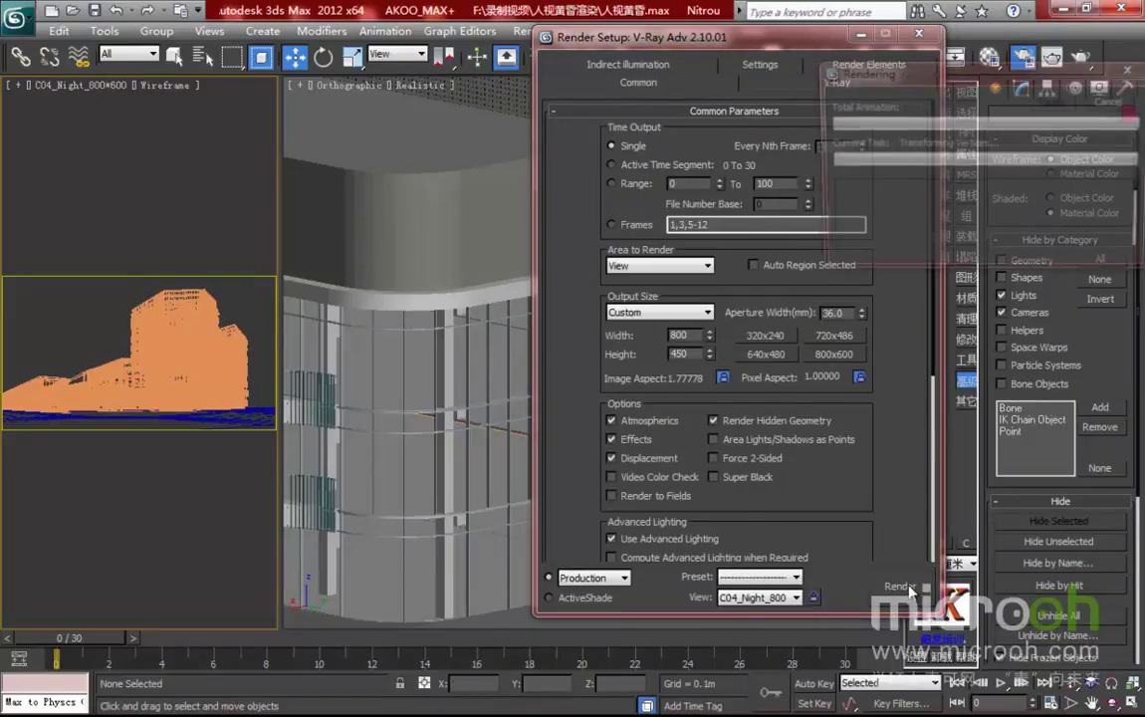
{"action": "left_click_drag", "start_coordinate": [583, 110], "coordinate": [661, 63]}
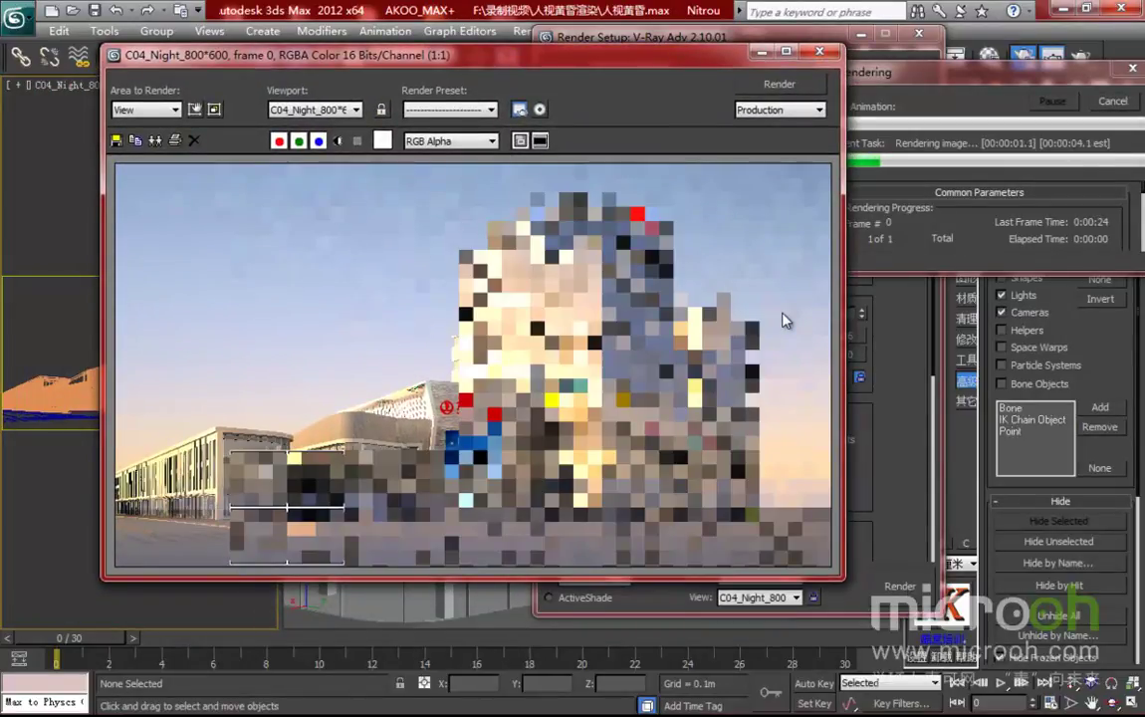
- Examine the rendered building at full and half size, and close the render and Render Setup windows
{"action": "scroll", "coordinate": [674, 380], "scroll_direction": "down", "scroll_amount": 1}
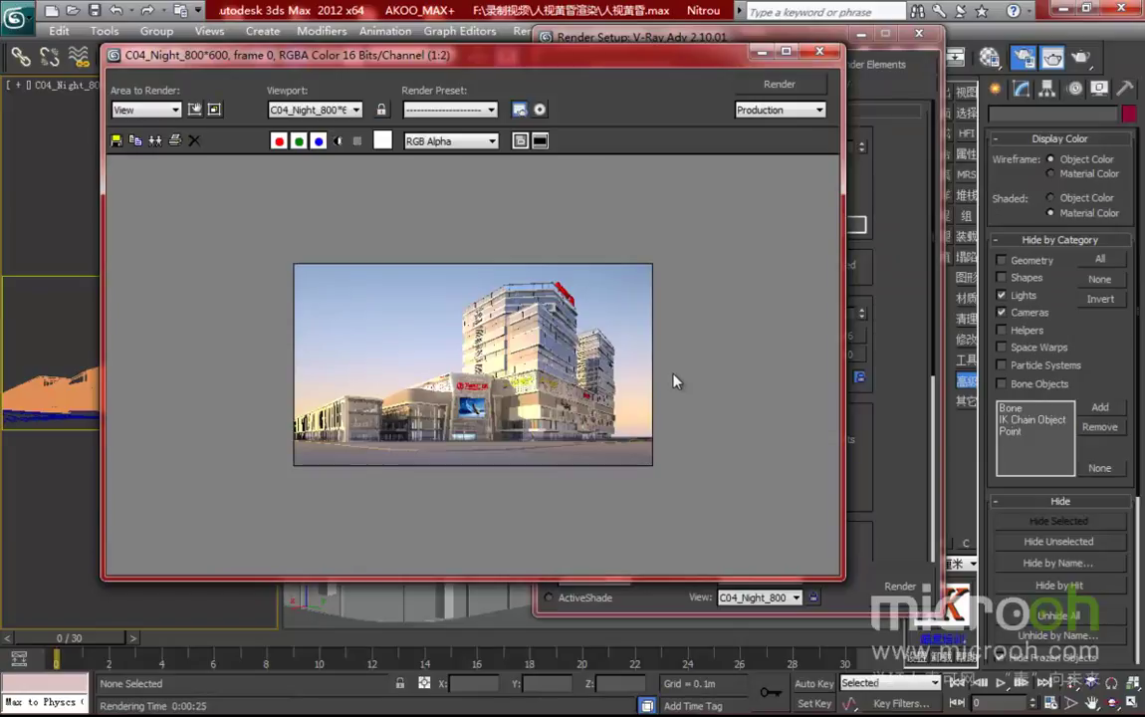
{"action": "scroll", "coordinate": [538, 360], "scroll_direction": "up", "scroll_amount": 1}
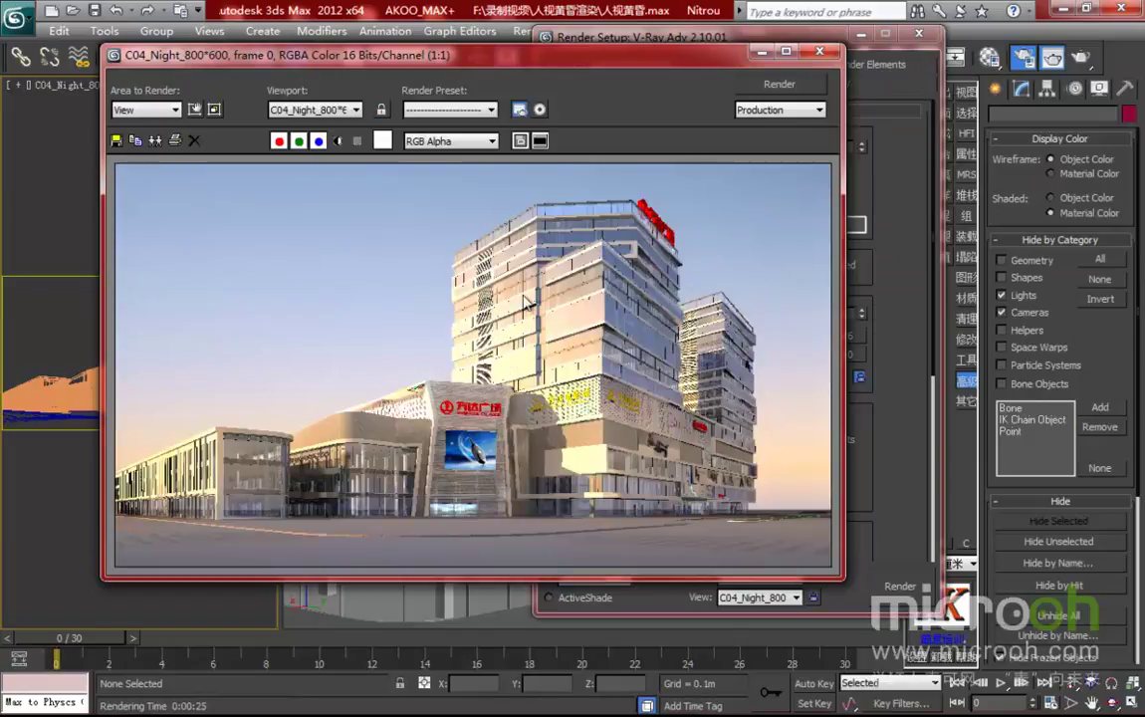
{"action": "scroll", "coordinate": [547, 372], "scroll_direction": "down", "scroll_amount": 1}
{"action": "scroll", "coordinate": [479, 385], "scroll_direction": "up", "scroll_amount": 1}
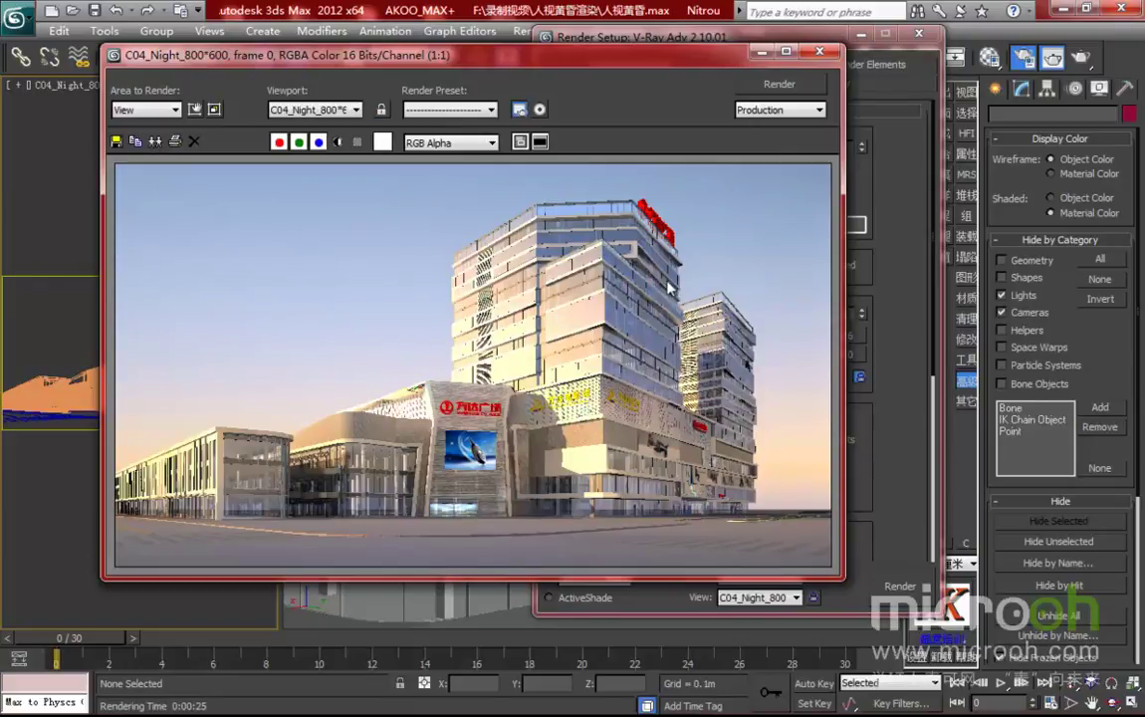
{"action": "scroll", "coordinate": [550, 283], "scroll_direction": "down", "scroll_amount": 1}
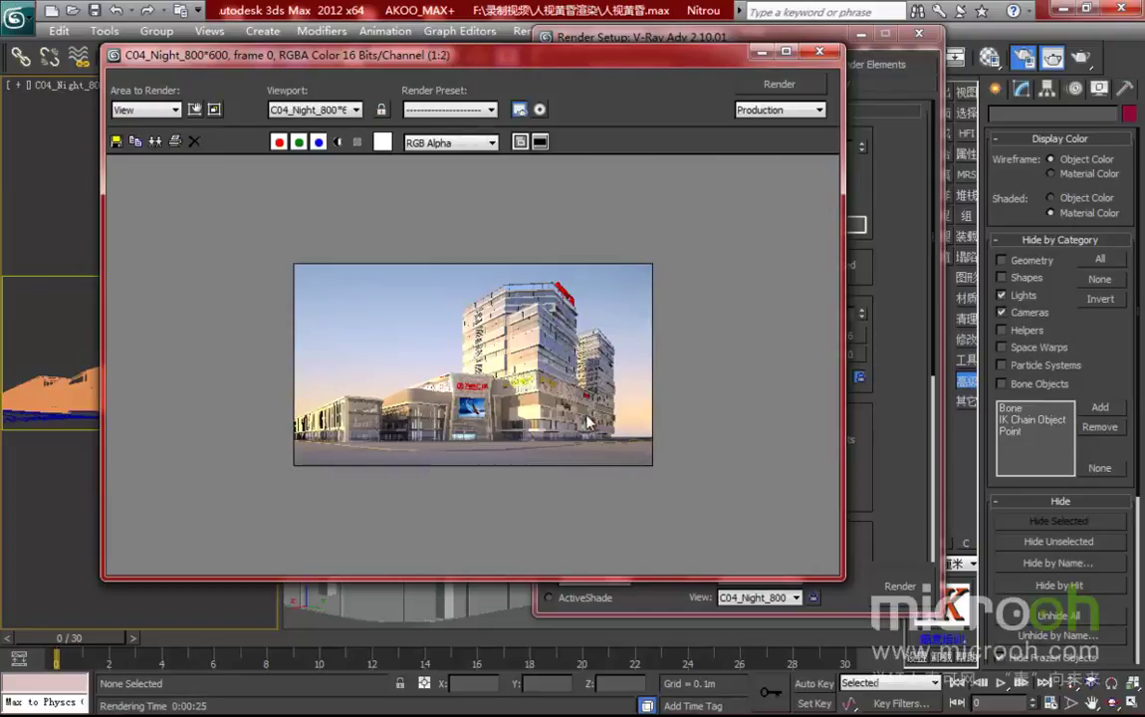
{"action": "scroll", "coordinate": [593, 379], "scroll_direction": "up", "scroll_amount": 1}
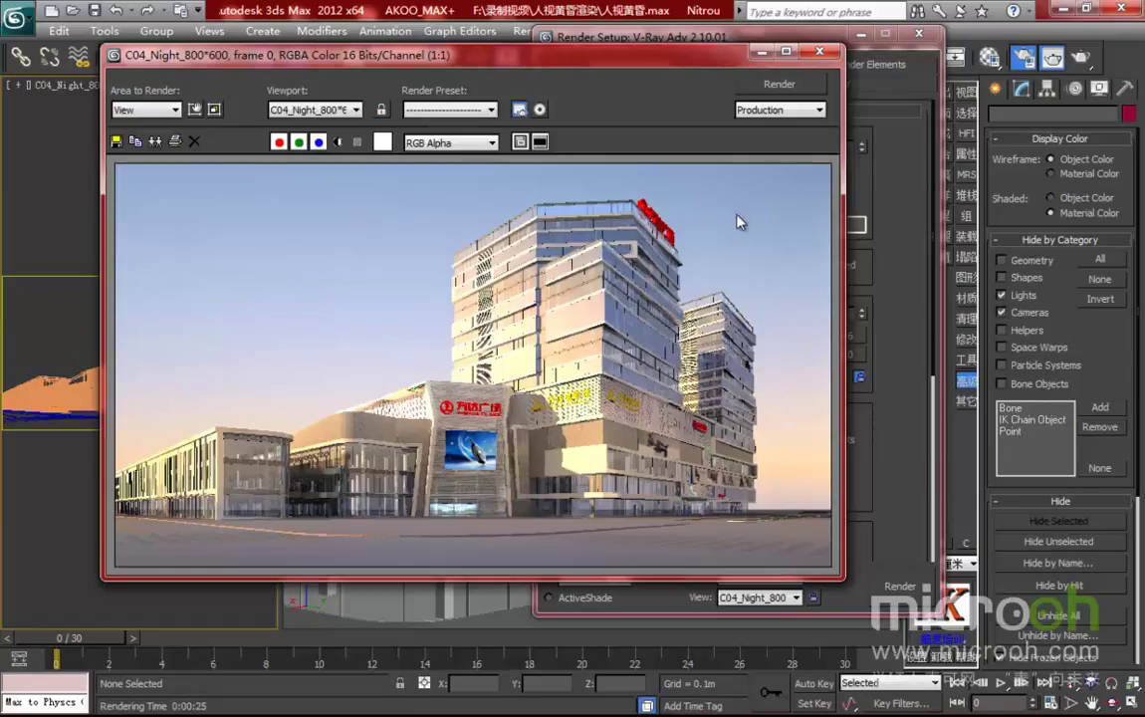
{"action": "scroll", "coordinate": [653, 337], "scroll_direction": "down", "scroll_amount": 1}
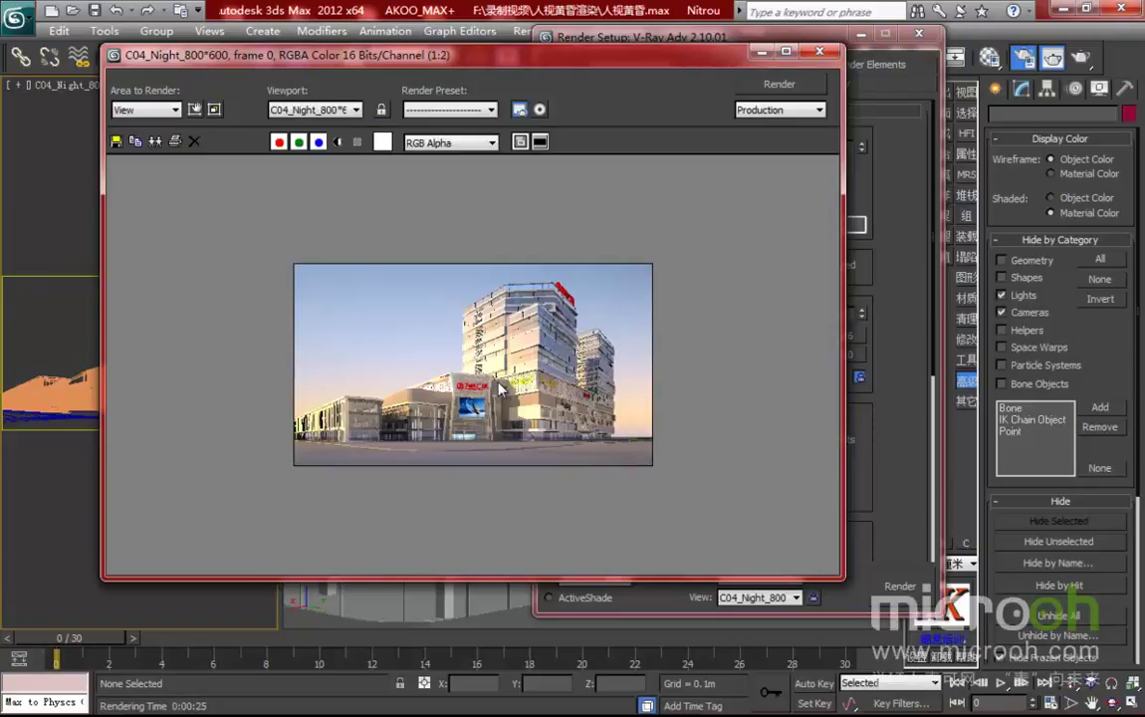
{"action": "left_click", "coordinate": [819, 51]}
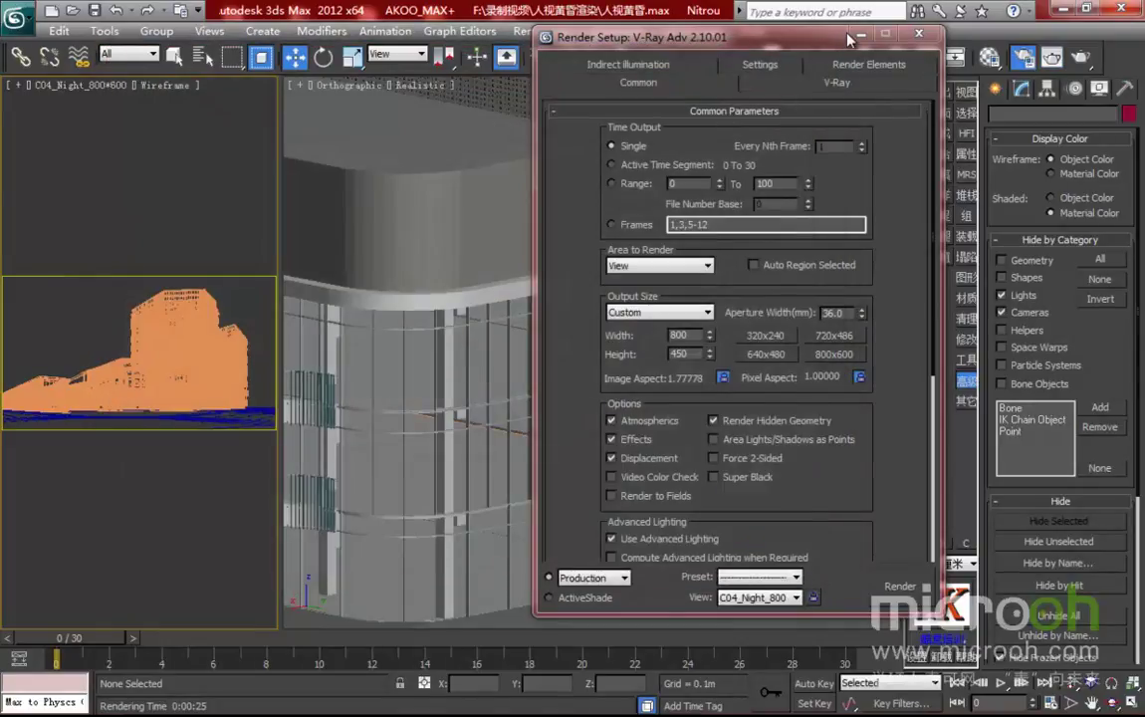
{"action": "left_click", "coordinate": [918, 32]}
- Set the Glossiness of the 玻璃-半透明 material to 30 and that of the 玻璃 material to 40
{"action": "key", "text": "m"}
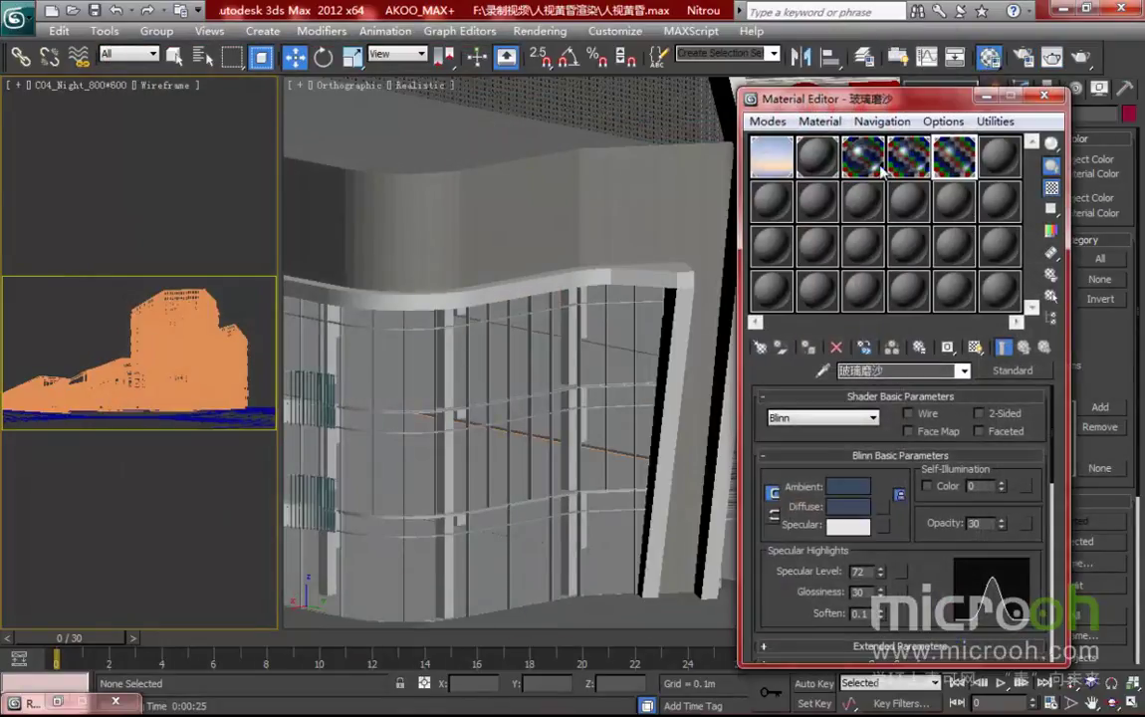
{"action": "scroll", "coordinate": [856, 408], "scroll_direction": "up", "scroll_amount": 5}
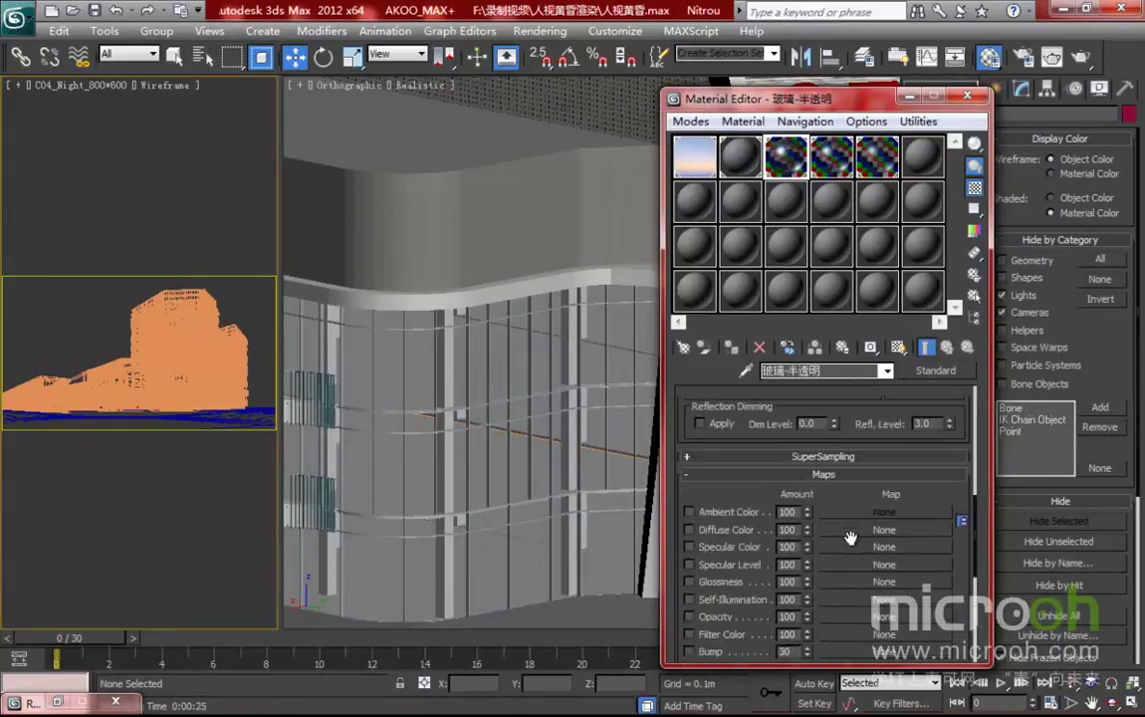
{"action": "left_click_drag", "start_coordinate": [878, 416], "coordinate": [877, 594]}
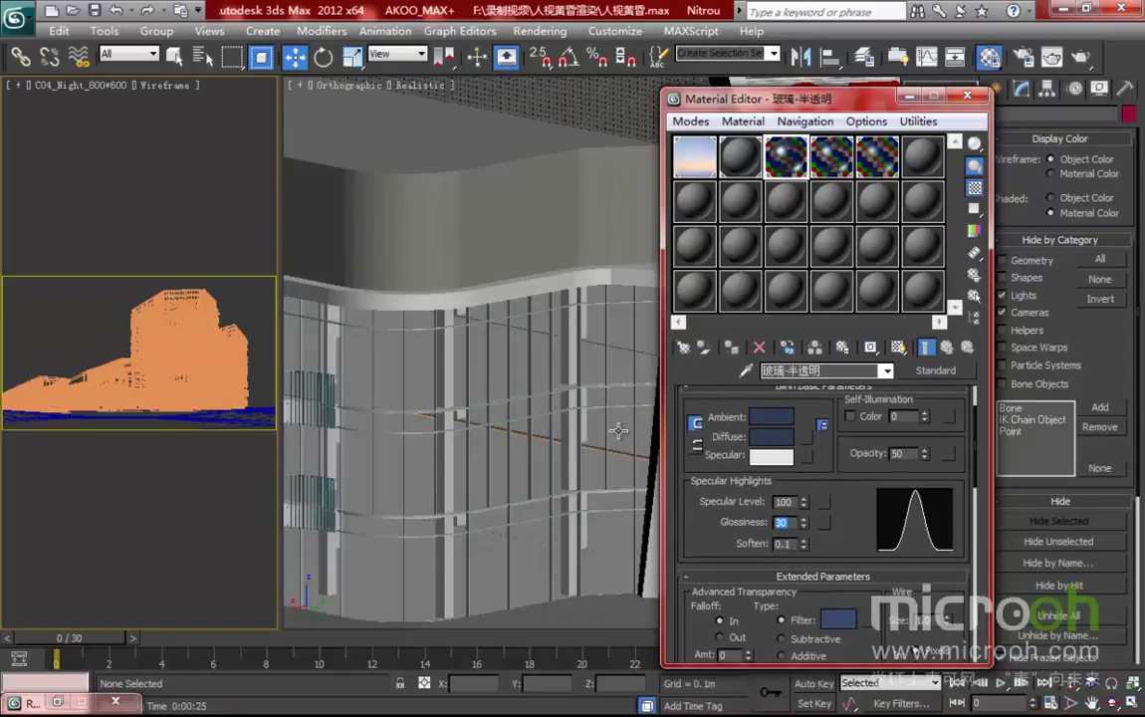
{"action": "left_click", "coordinate": [832, 155]}
{"action": "scroll", "coordinate": [840, 439], "scroll_direction": "up", "scroll_amount": 5}
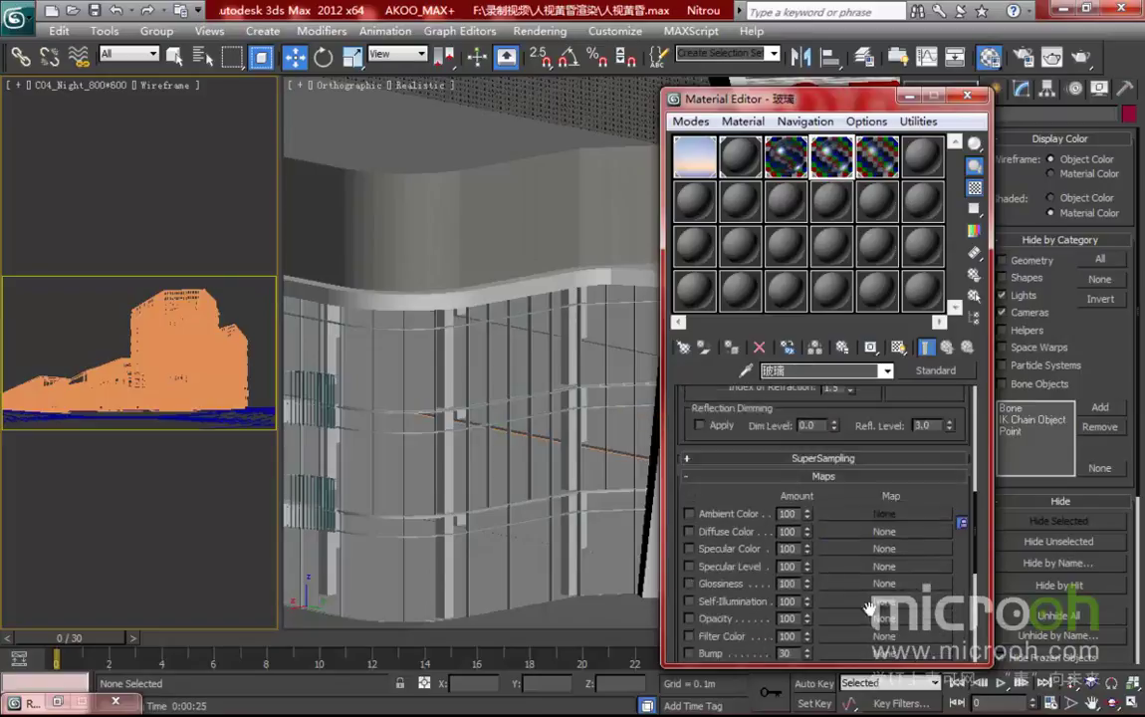
{"action": "type", "text": "40"}
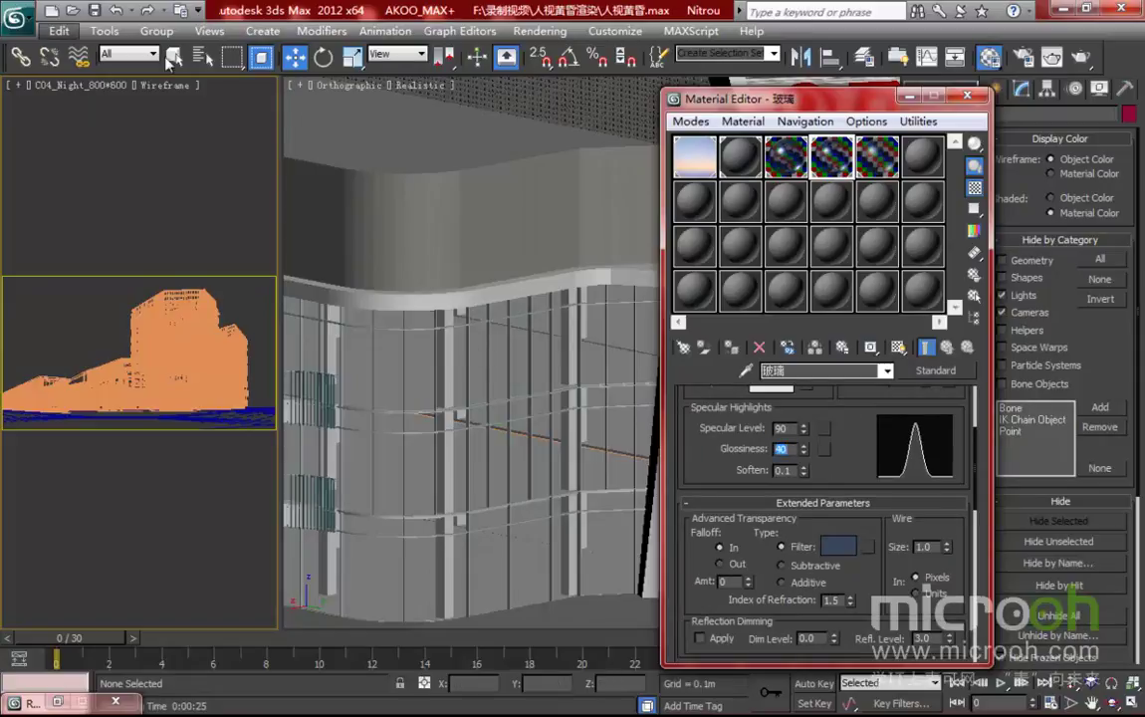
- Reopen the last rendered frame, clone it, and arrange the two frame windows side by side
{"action": "left_click", "coordinate": [1053, 58]}
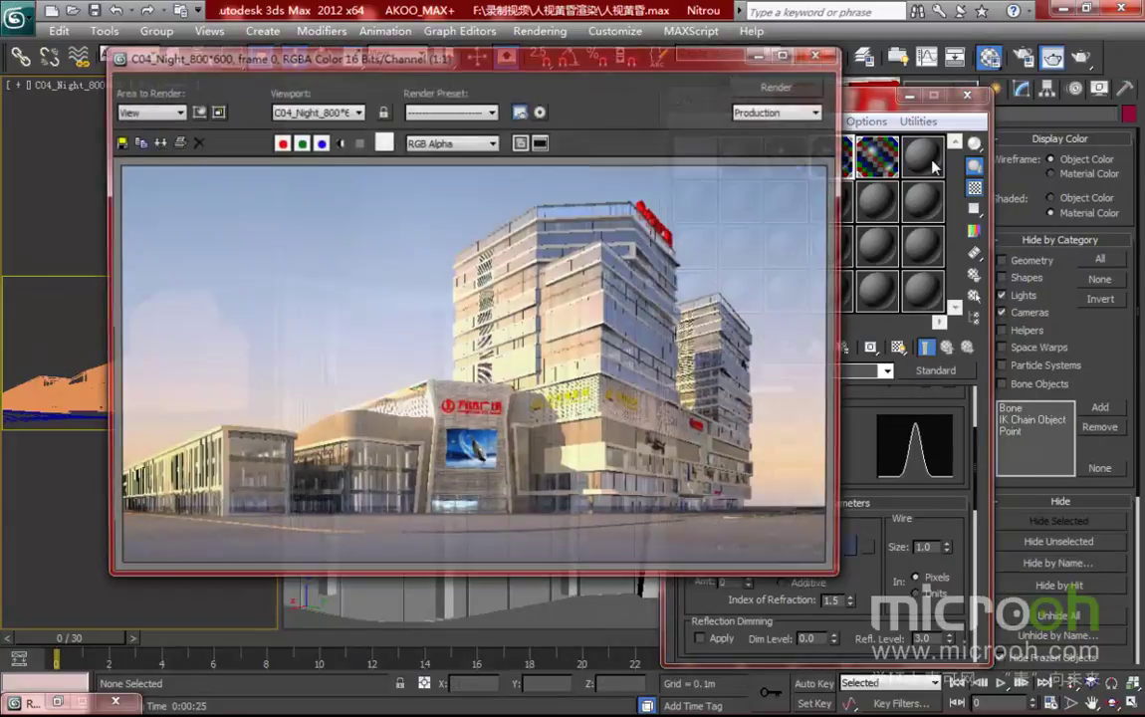
{"action": "left_click", "coordinate": [155, 141]}
{"action": "left_click_drag", "start_coordinate": [484, 150], "coordinate": [788, 131]}
{"action": "left_click_drag", "start_coordinate": [395, 62], "coordinate": [255, 81]}
{"action": "left_click_drag", "start_coordinate": [100, 74], "coordinate": [167, 73]}
- Render only a region enclosing both towers down to the shop sign on the entrance facade
{"action": "left_click", "coordinate": [101, 129]}
{"action": "left_click", "coordinate": [95, 170]}
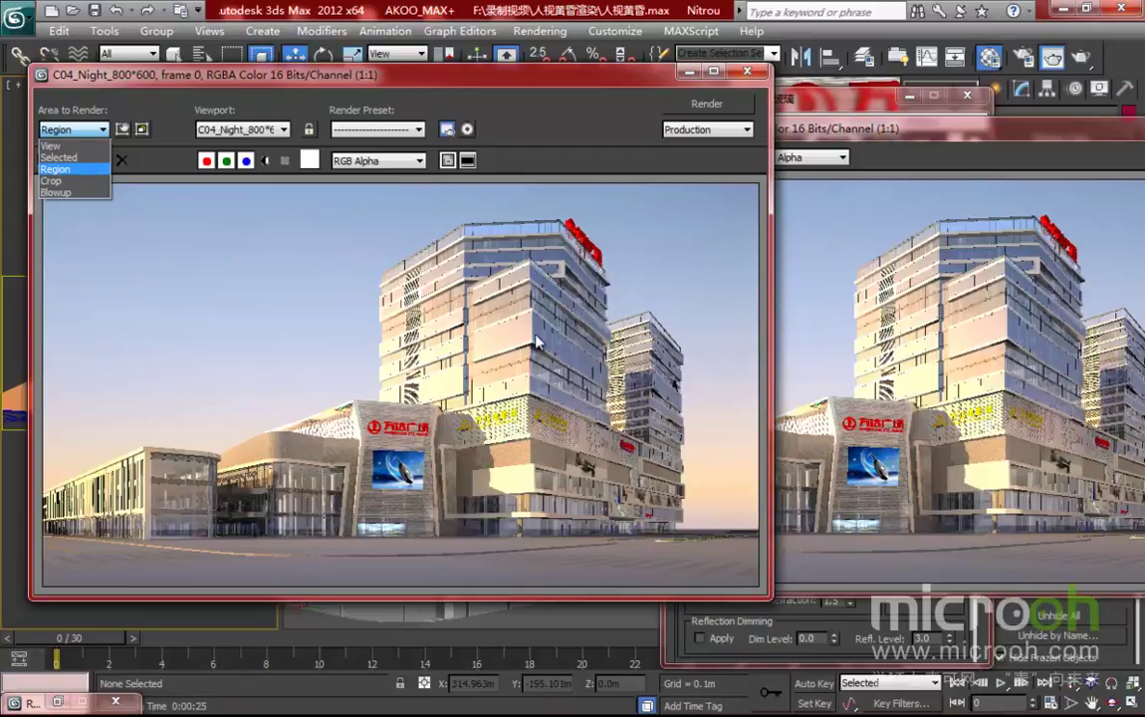
{"action": "left_click_drag", "start_coordinate": [113, 223], "coordinate": [380, 323]}
{"action": "left_click_drag", "start_coordinate": [429, 428], "coordinate": [411, 311]}
{"action": "left_click_drag", "start_coordinate": [673, 425], "coordinate": [691, 458]}
{"action": "left_click", "coordinate": [735, 107]}
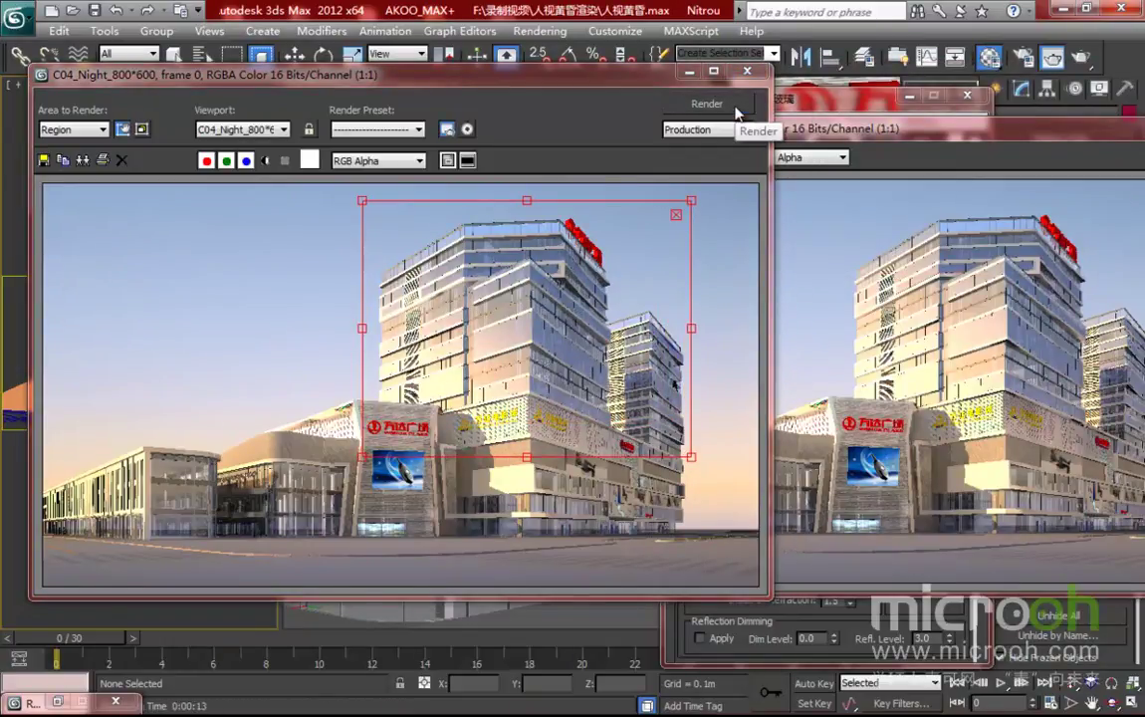
- Clear the render region and compare the new render with the cloned frame at half size
{"action": "left_click", "coordinate": [676, 214]}
{"action": "scroll", "coordinate": [618, 356], "scroll_direction": "down", "scroll_amount": 1}
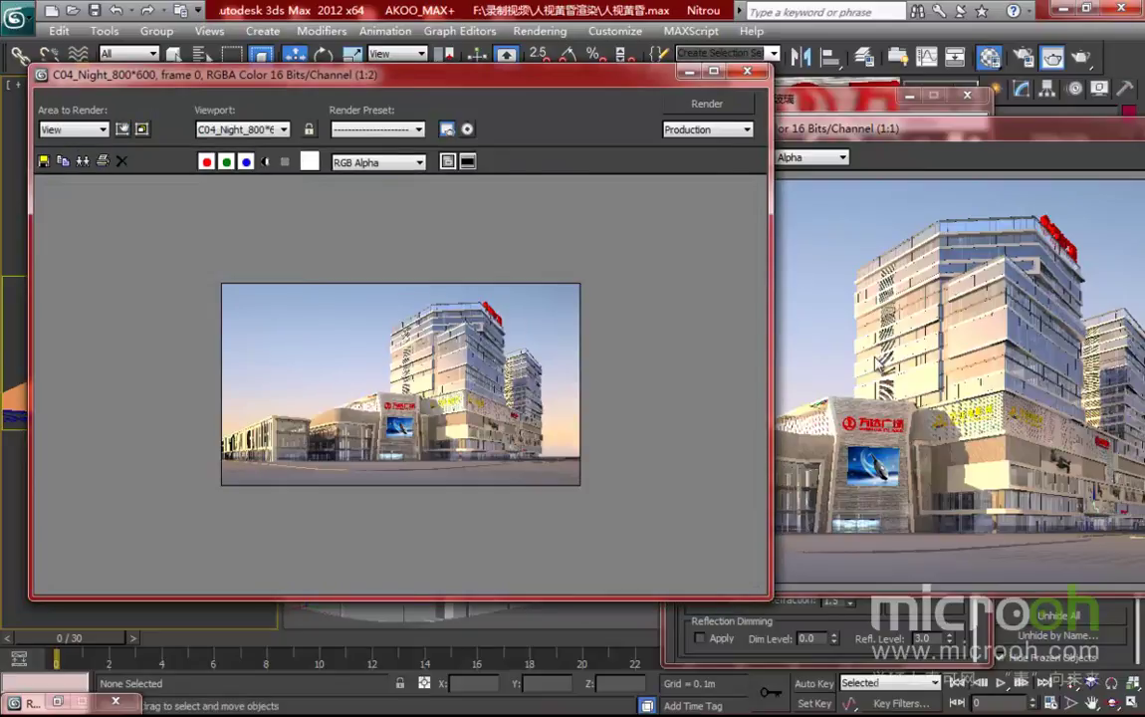
{"action": "left_click", "coordinate": [797, 329]}
{"action": "scroll", "coordinate": [790, 328], "scroll_direction": "down", "scroll_amount": 1}
{"action": "left_click", "coordinate": [441, 359]}
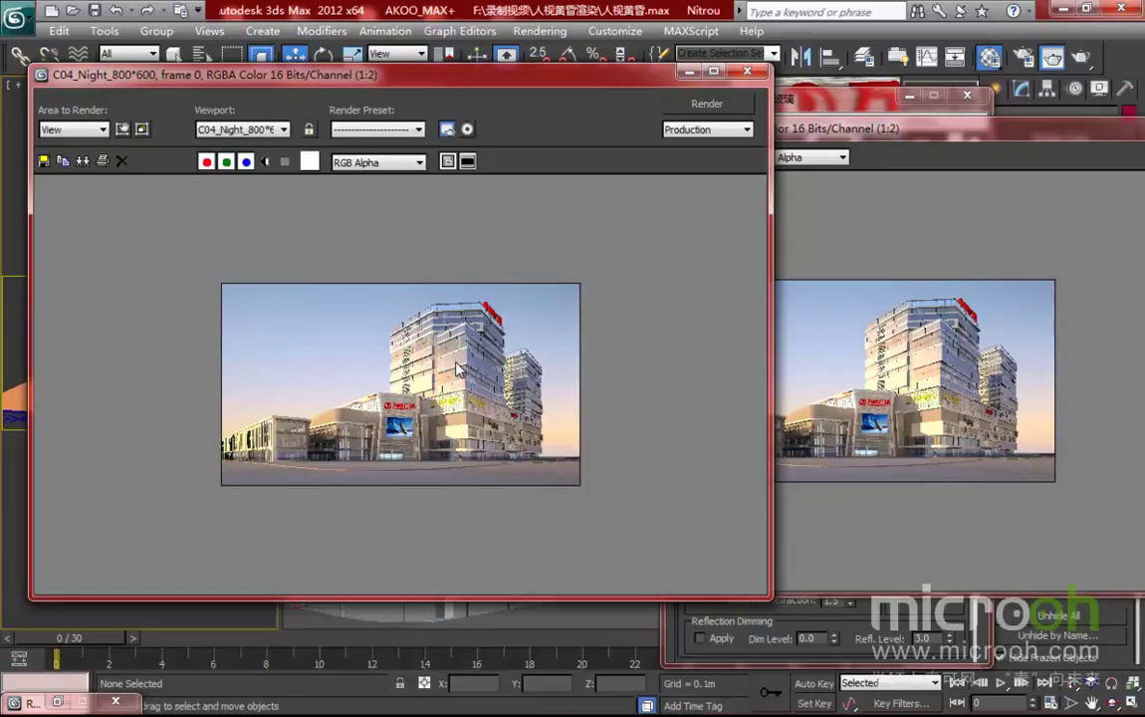
- Examine the new render at full size beside the cloned frame and close both frame windows
{"action": "scroll", "coordinate": [456, 368], "scroll_direction": "up", "scroll_amount": 1}
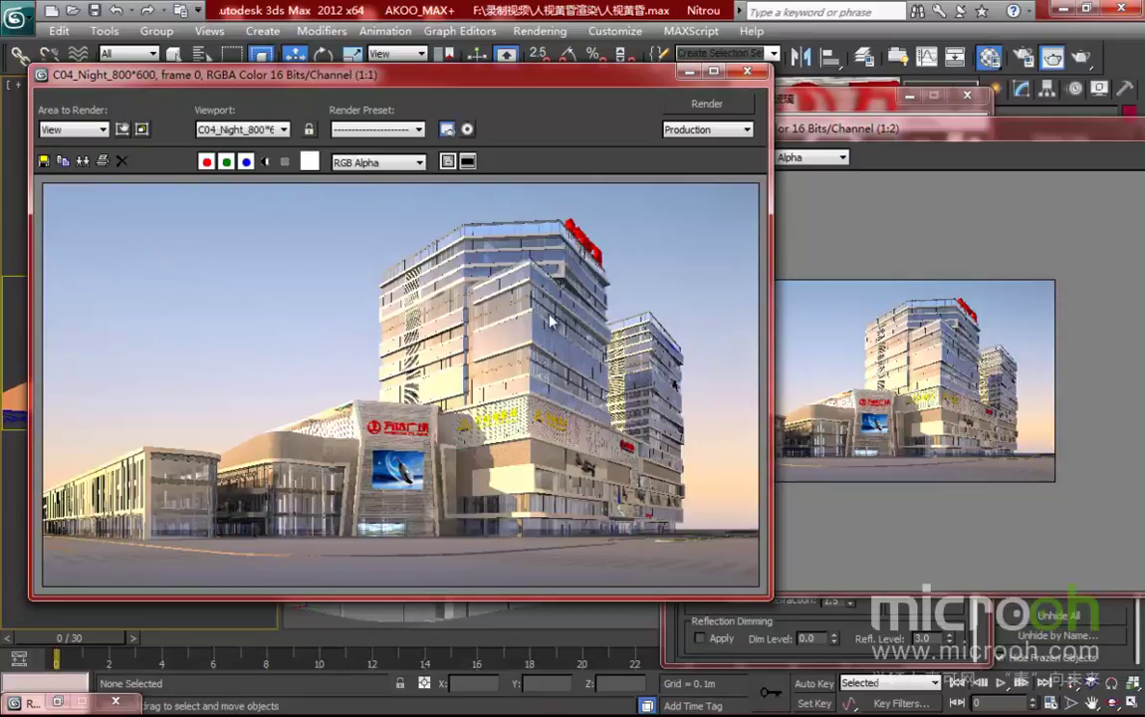
{"action": "left_click_drag", "start_coordinate": [649, 81], "coordinate": [612, 88]}
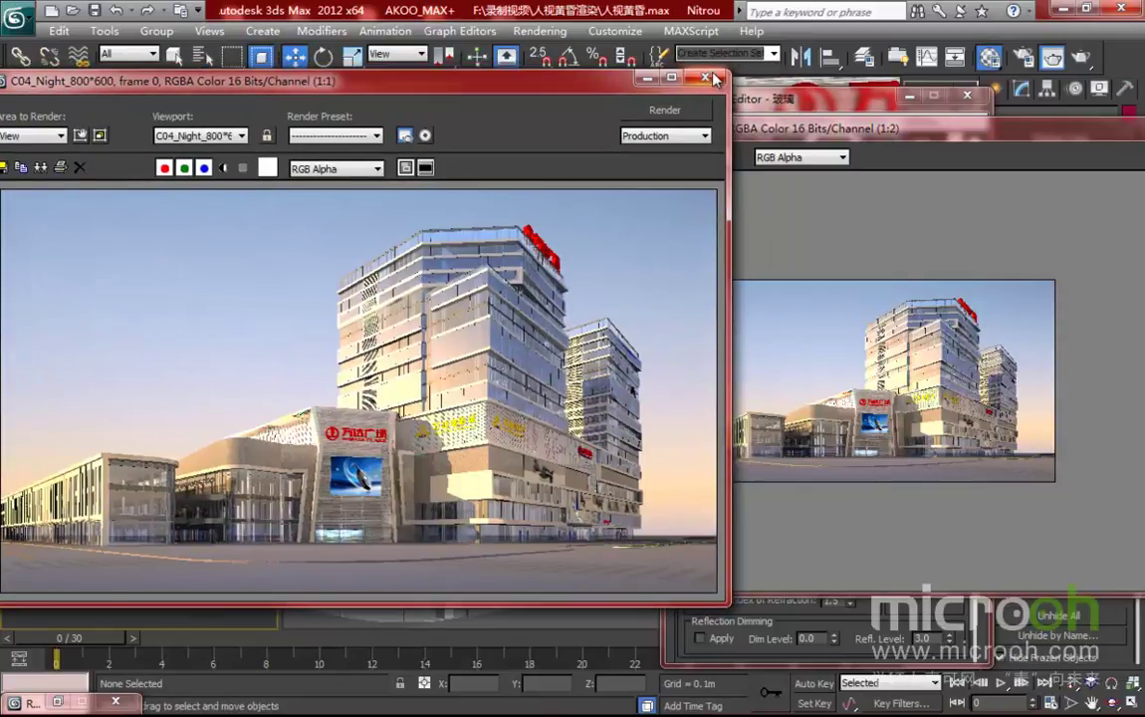
{"action": "left_click", "coordinate": [710, 77]}
{"action": "left_click_drag", "start_coordinate": [807, 130], "coordinate": [598, 157]}
{"action": "left_click", "coordinate": [1014, 151]}
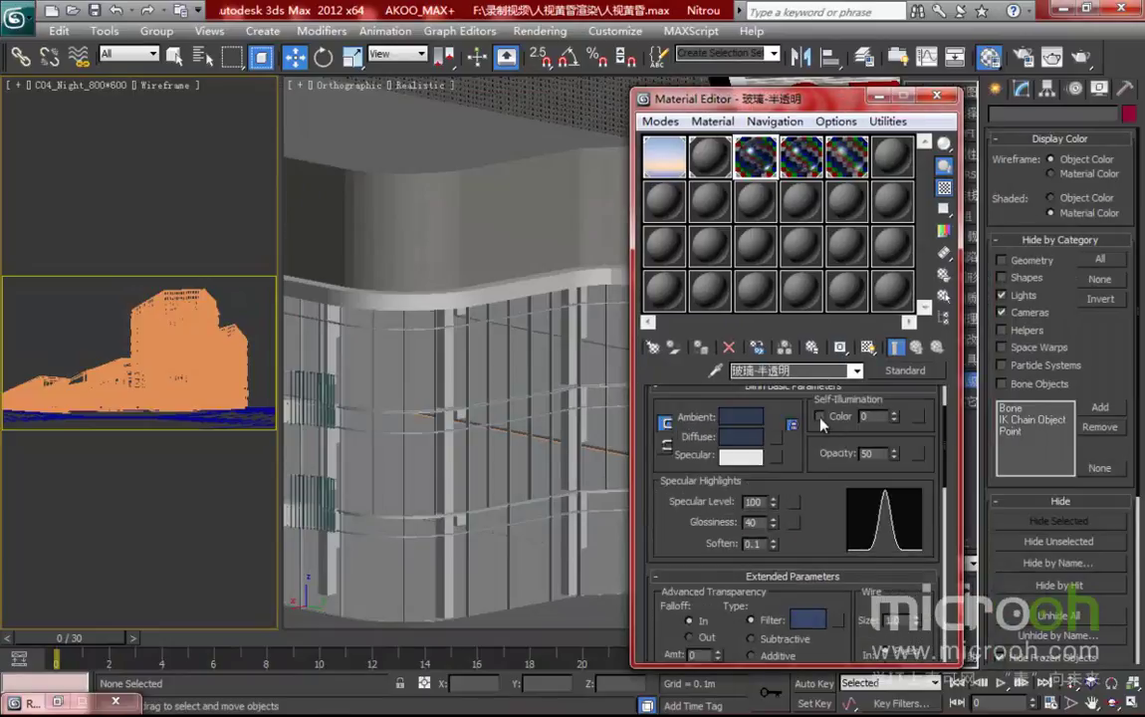
- Review the filter color of the 玻璃-半透明 material and set that of the 玻璃 material to RGB 43, 53, 69
{"action": "left_click_drag", "start_coordinate": [833, 544], "coordinate": [833, 513]}
{"action": "left_click", "coordinate": [808, 589]}
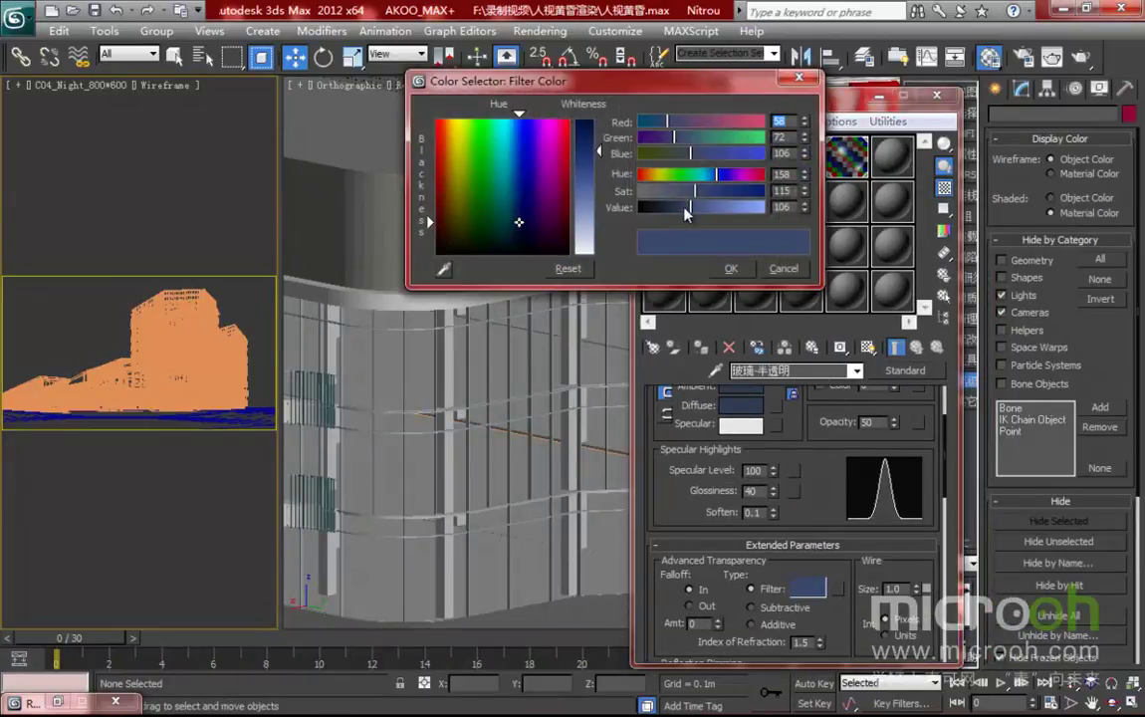
{"action": "left_click", "coordinate": [731, 269]}
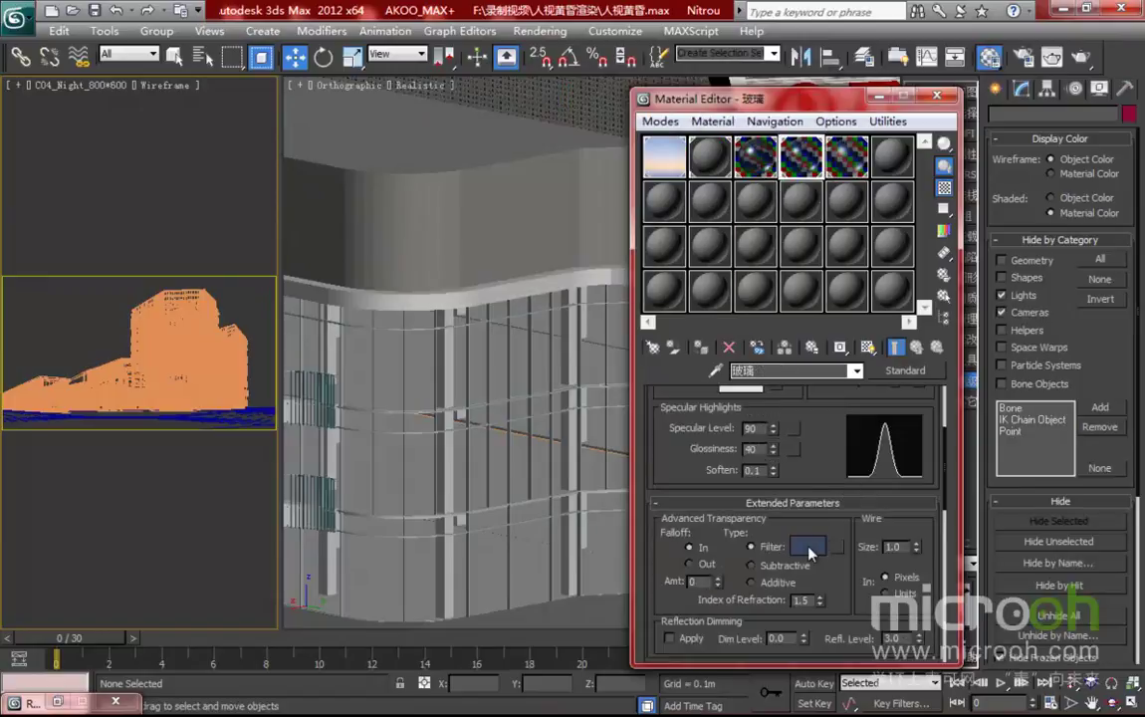
{"action": "left_click", "coordinate": [807, 547]}
{"action": "left_click_drag", "start_coordinate": [686, 209], "coordinate": [675, 213]}
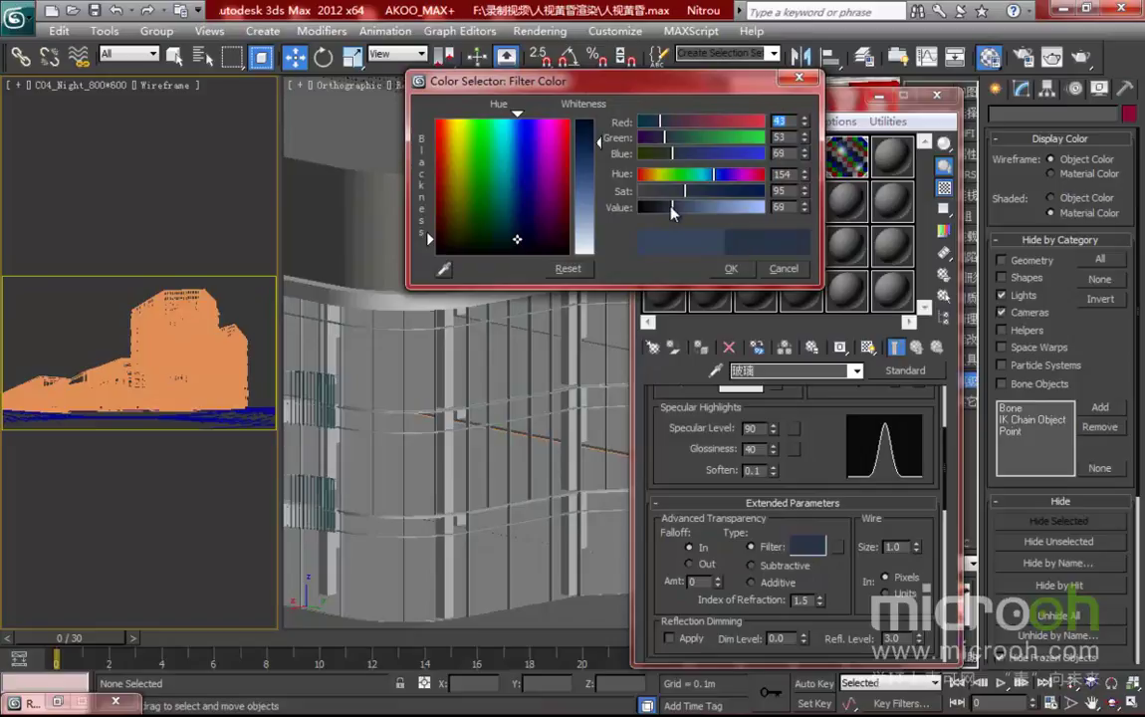
{"action": "left_click", "coordinate": [732, 268]}
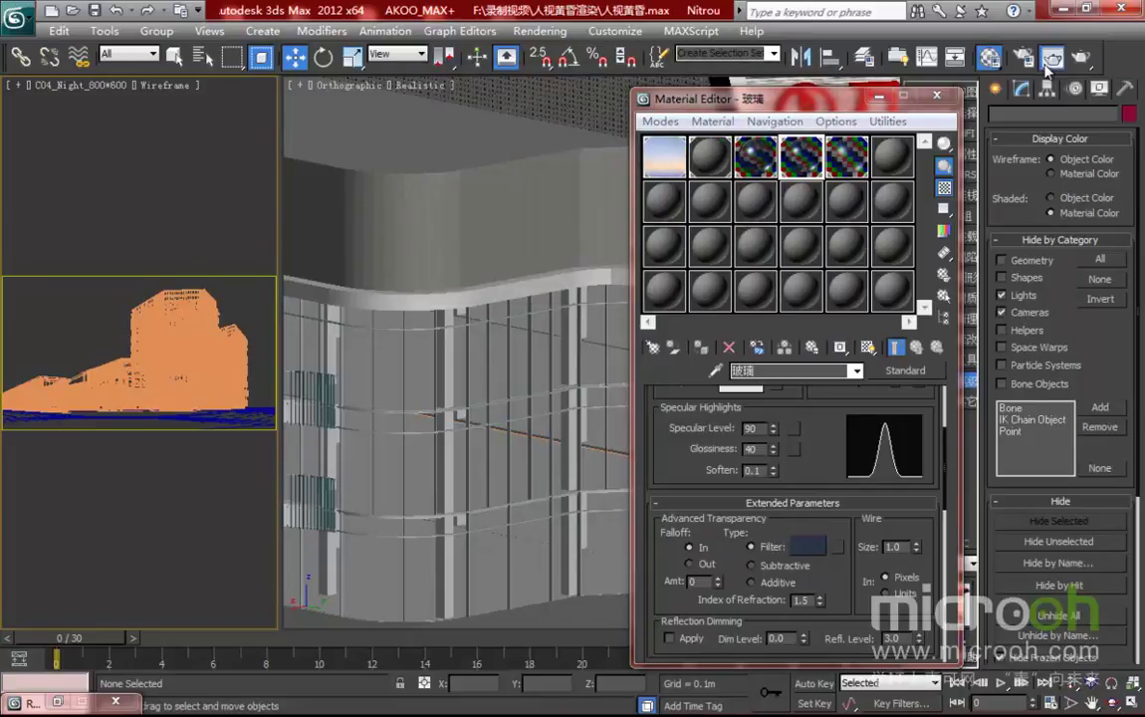
- Render only the region around both towers again, and set the render area back to View
{"action": "left_click", "coordinate": [1051, 58]}
{"action": "left_click", "coordinate": [147, 113]}
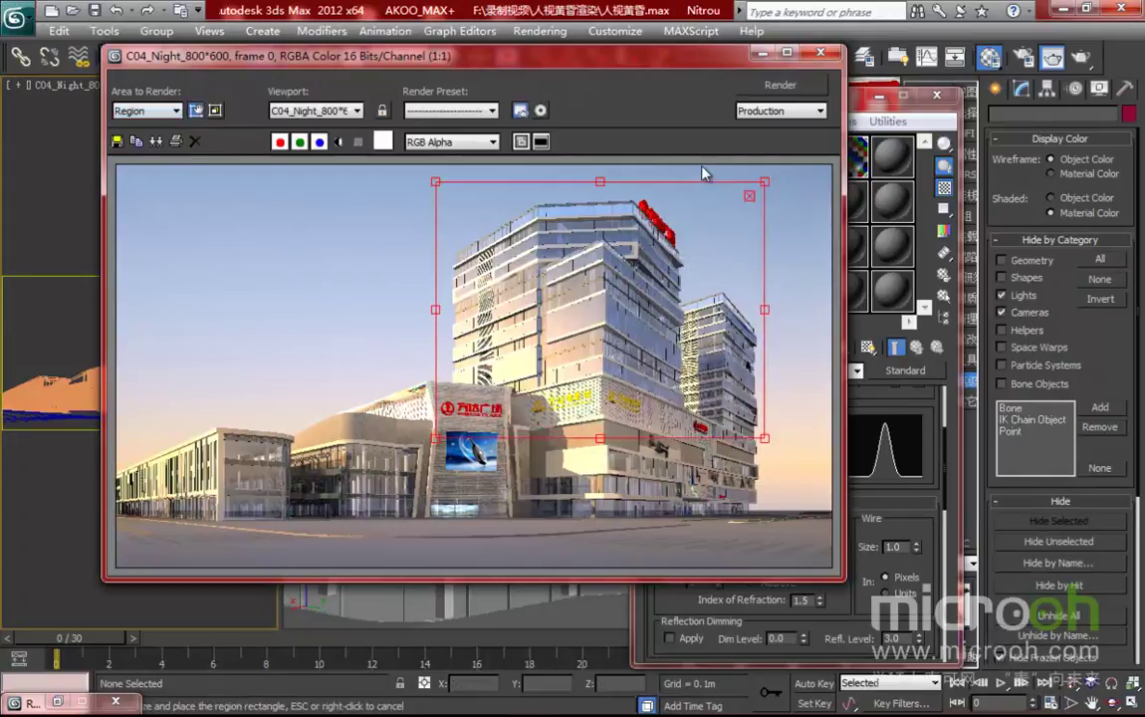
{"action": "left_click", "coordinate": [779, 86]}
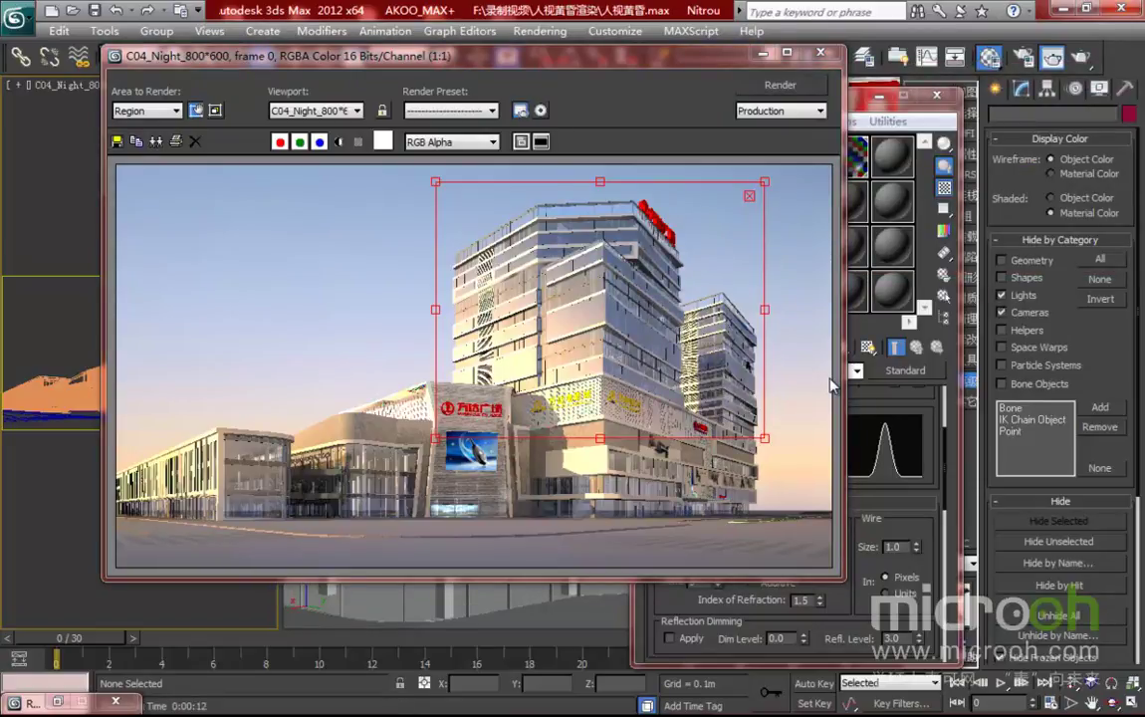
{"action": "left_click", "coordinate": [126, 112]}
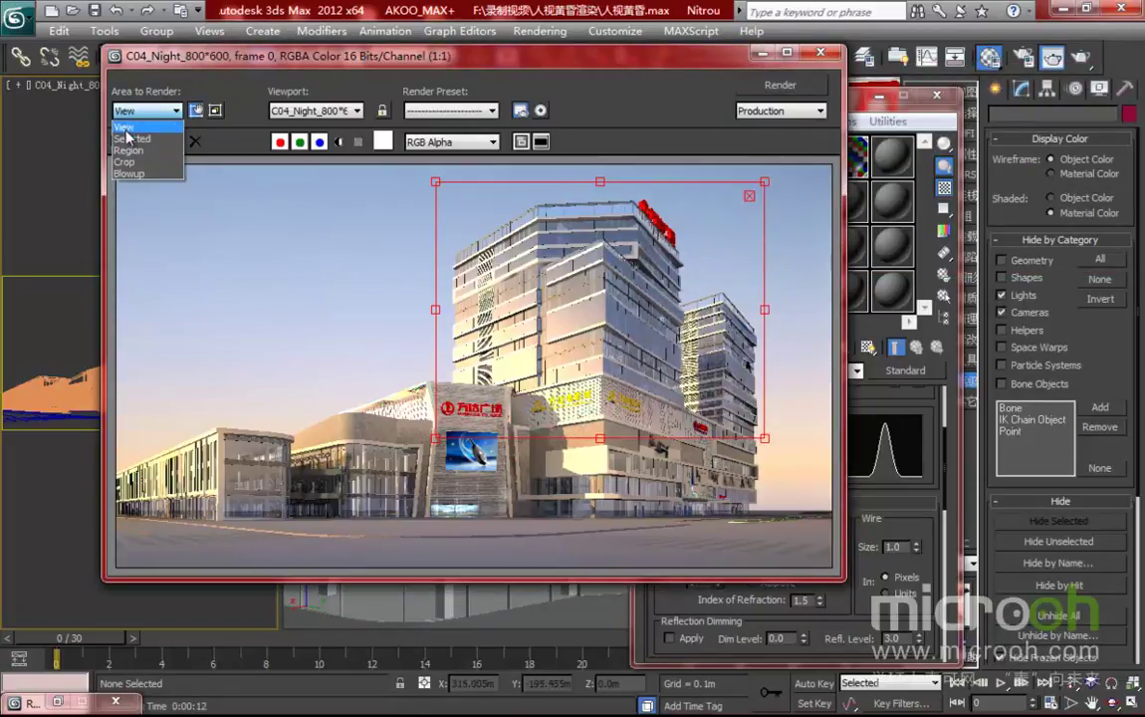
{"action": "left_click", "coordinate": [599, 314]}
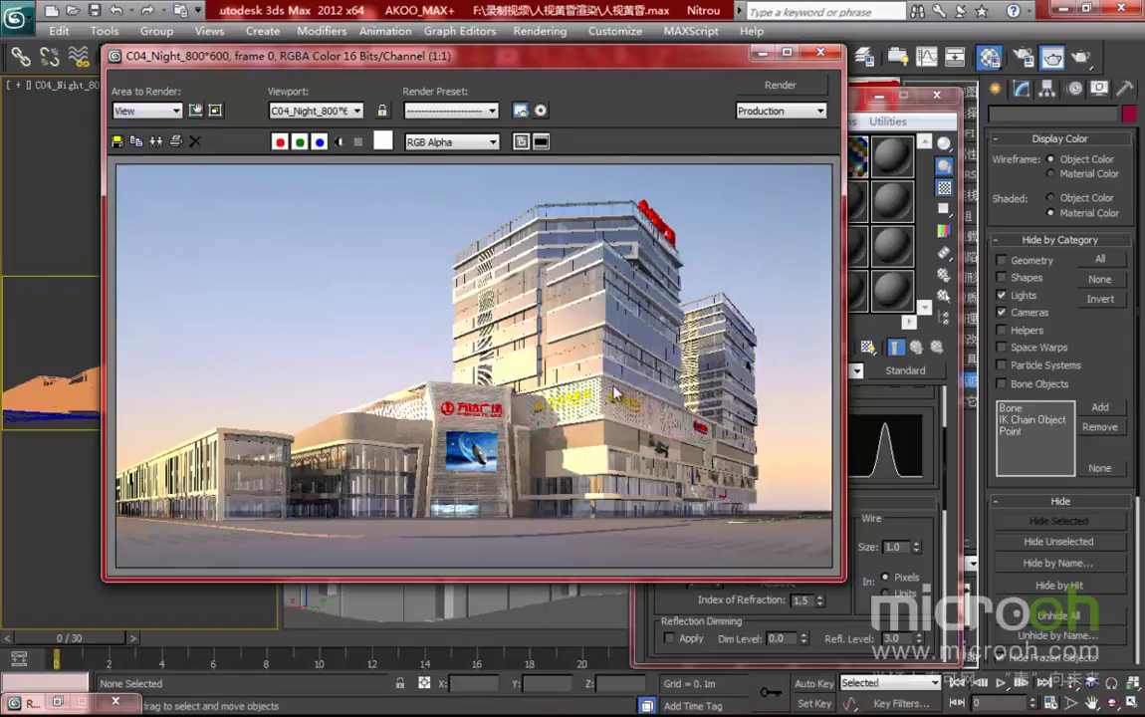
- Examine the tower glass and shop facades in the new render at different magnifications, and put the frame window away
{"action": "scroll", "coordinate": [616, 394], "scroll_direction": "down", "scroll_amount": 1}
{"action": "scroll", "coordinate": [519, 406], "scroll_direction": "up", "scroll_amount": 2}
{"action": "middle_click_drag", "start_coordinate": [333, 409], "coordinate": [449, 317]}
{"action": "scroll", "coordinate": [410, 293], "scroll_direction": "down", "scroll_amount": 1}
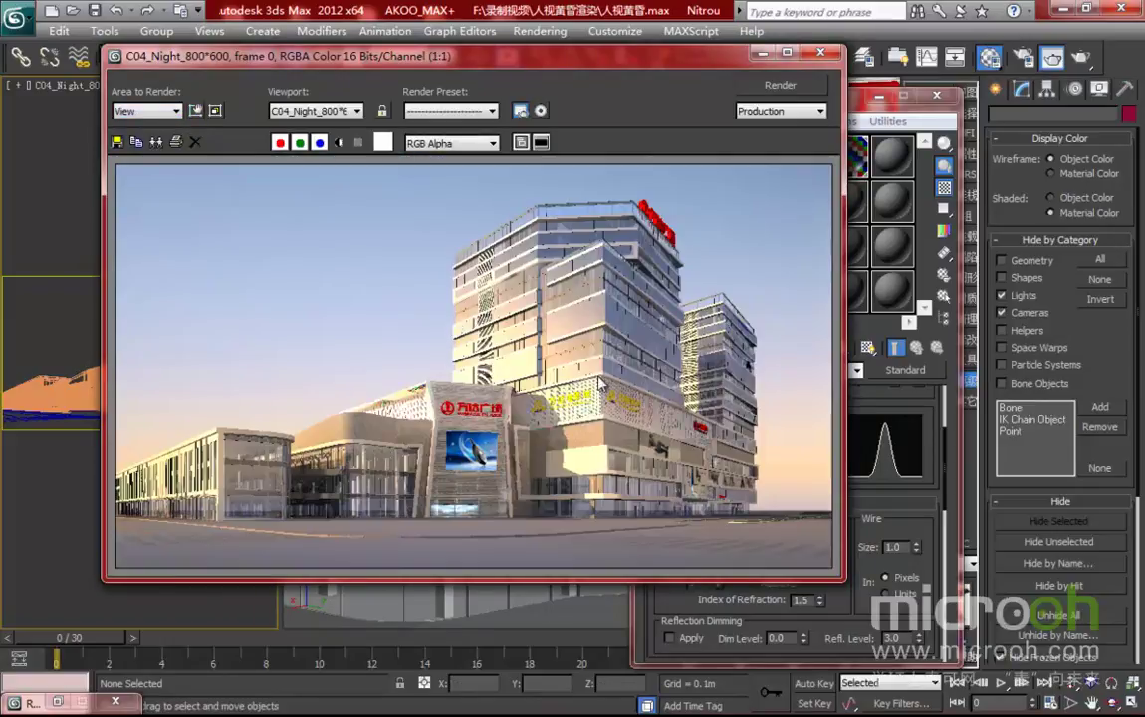
{"action": "scroll", "coordinate": [517, 388], "scroll_direction": "up", "scroll_amount": 1}
{"action": "scroll", "coordinate": [518, 409], "scroll_direction": "down", "scroll_amount": 1}
{"action": "scroll", "coordinate": [356, 444], "scroll_direction": "up", "scroll_amount": 1}
{"action": "scroll", "coordinate": [463, 386], "scroll_direction": "down", "scroll_amount": 1}
{"action": "scroll", "coordinate": [463, 386], "scroll_direction": "up", "scroll_amount": 1}
{"action": "scroll", "coordinate": [642, 409], "scroll_direction": "down", "scroll_amount": 1}
{"action": "left_click_drag", "start_coordinate": [664, 55], "coordinate": [606, 53]}
{"action": "left_click", "coordinate": [762, 52]}
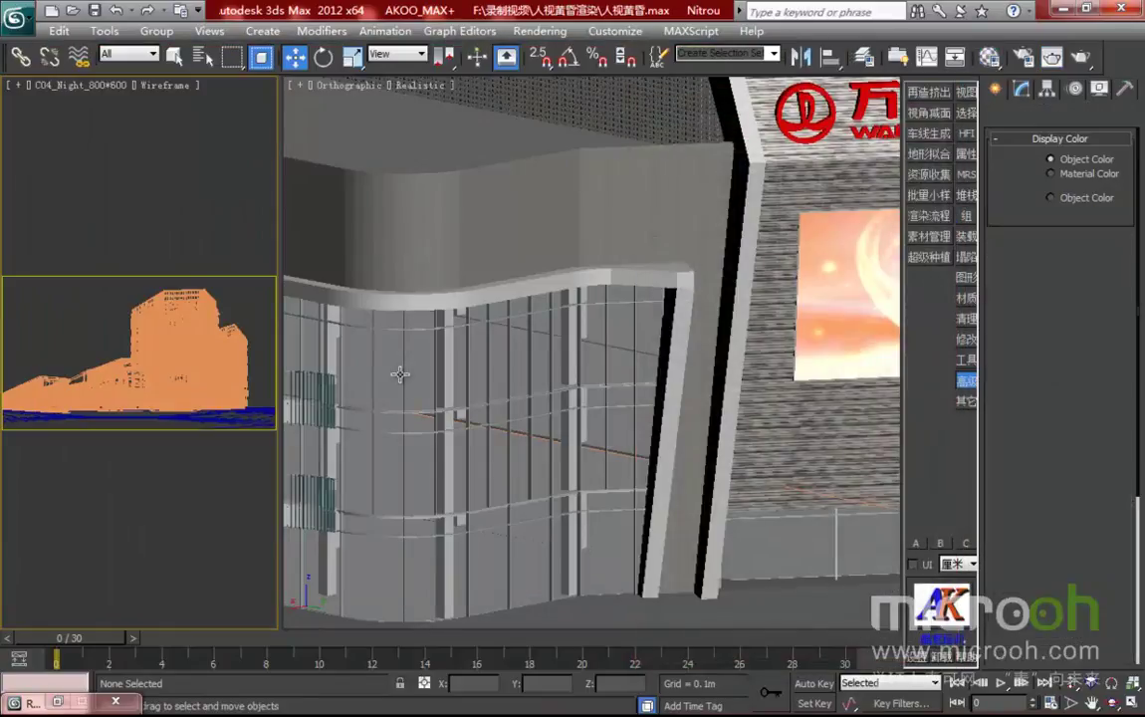
- Pick the 建筑-涂料白 material from the white ledge above the cinema sign into the 06 - Default slot
{"action": "middle_click_drag", "start_coordinate": [397, 372], "coordinate": [574, 351]}
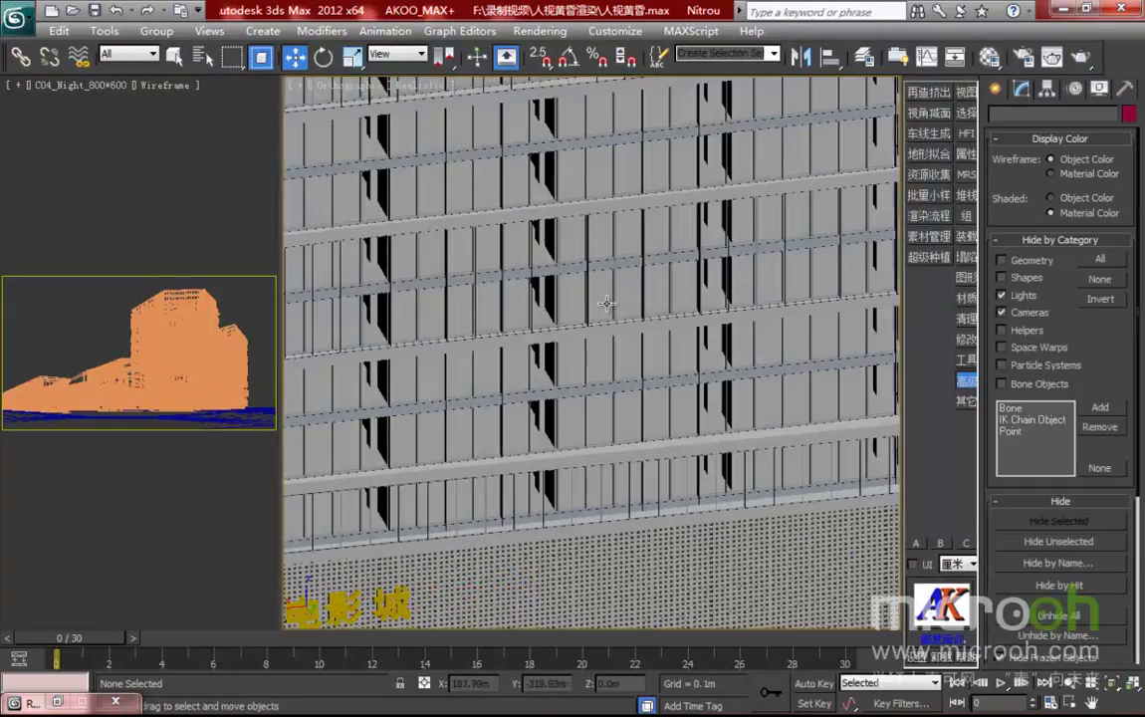
{"action": "middle_click_drag", "start_coordinate": [544, 389], "coordinate": [812, 230]}
{"action": "key", "text": "m"}
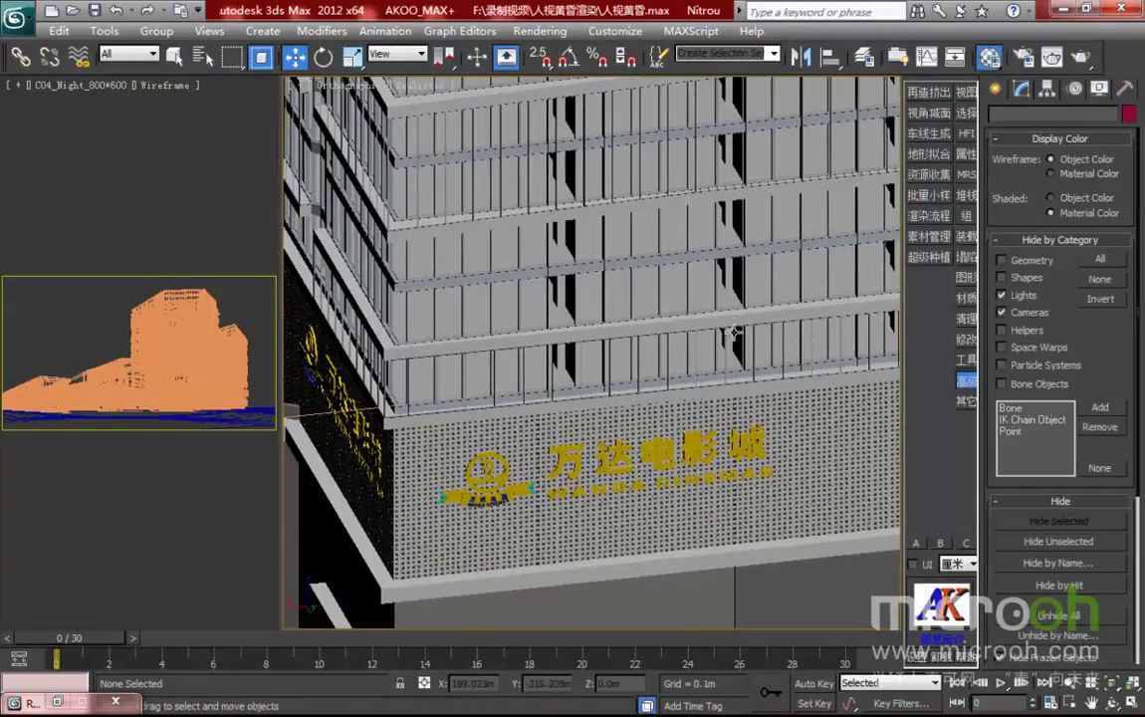
{"action": "key", "text": "m"}
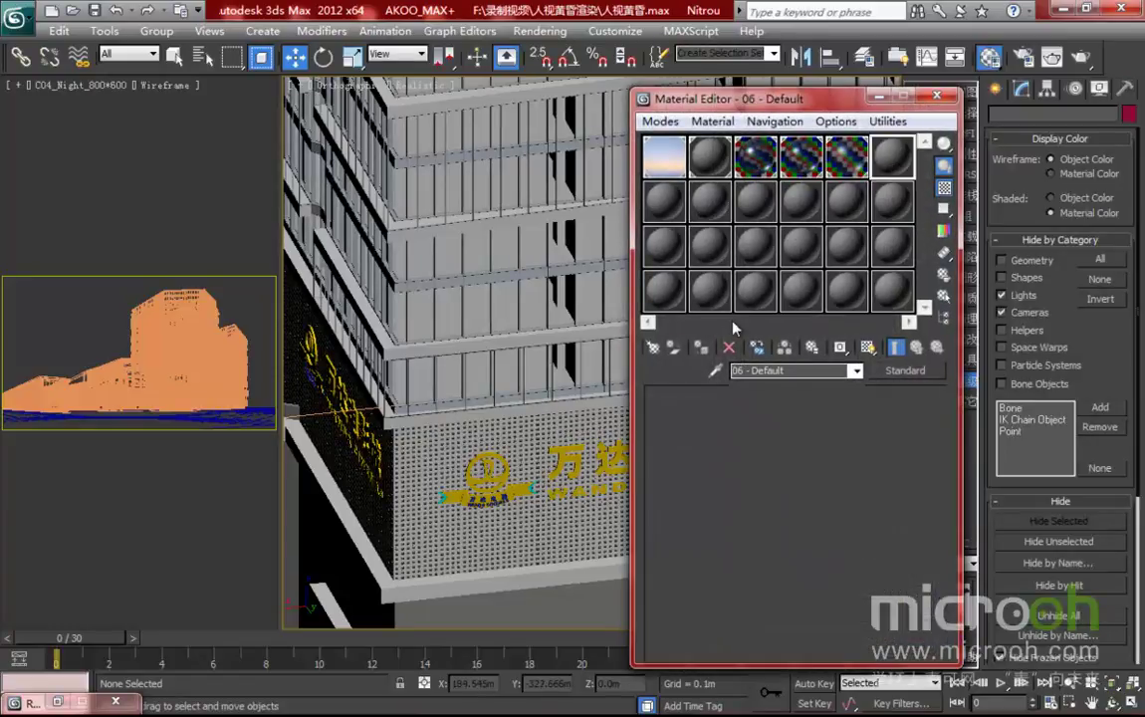
{"action": "left_click", "coordinate": [716, 371]}
{"action": "left_click", "coordinate": [490, 414]}
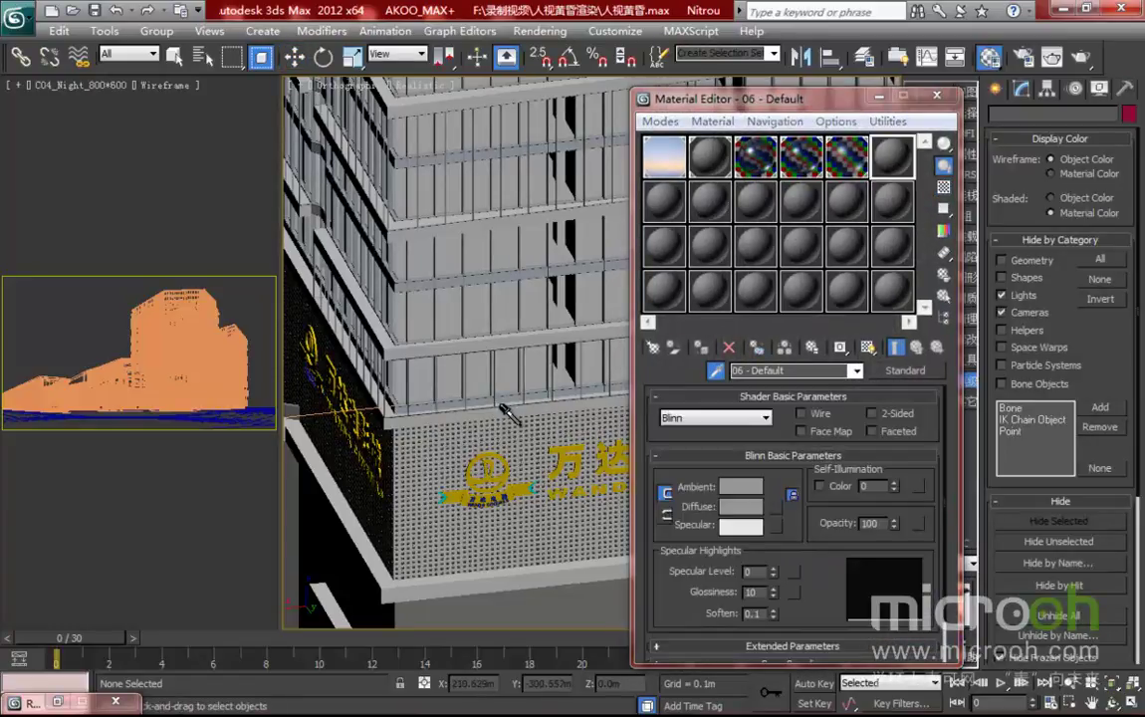
{"action": "left_click", "coordinate": [503, 408]}
{"action": "key", "text": "w"}
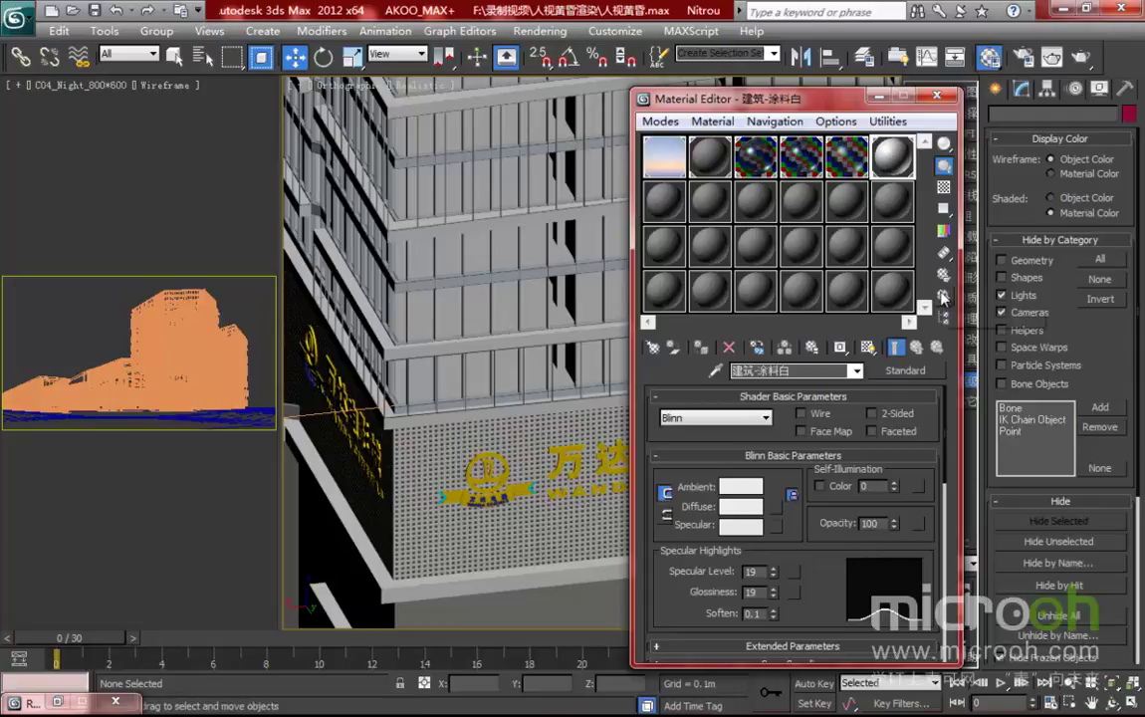
- Select all objects that use the 建筑-涂料白 material and isolate them
{"action": "left_click", "coordinate": [943, 297]}
{"action": "key", "text": "Return"}
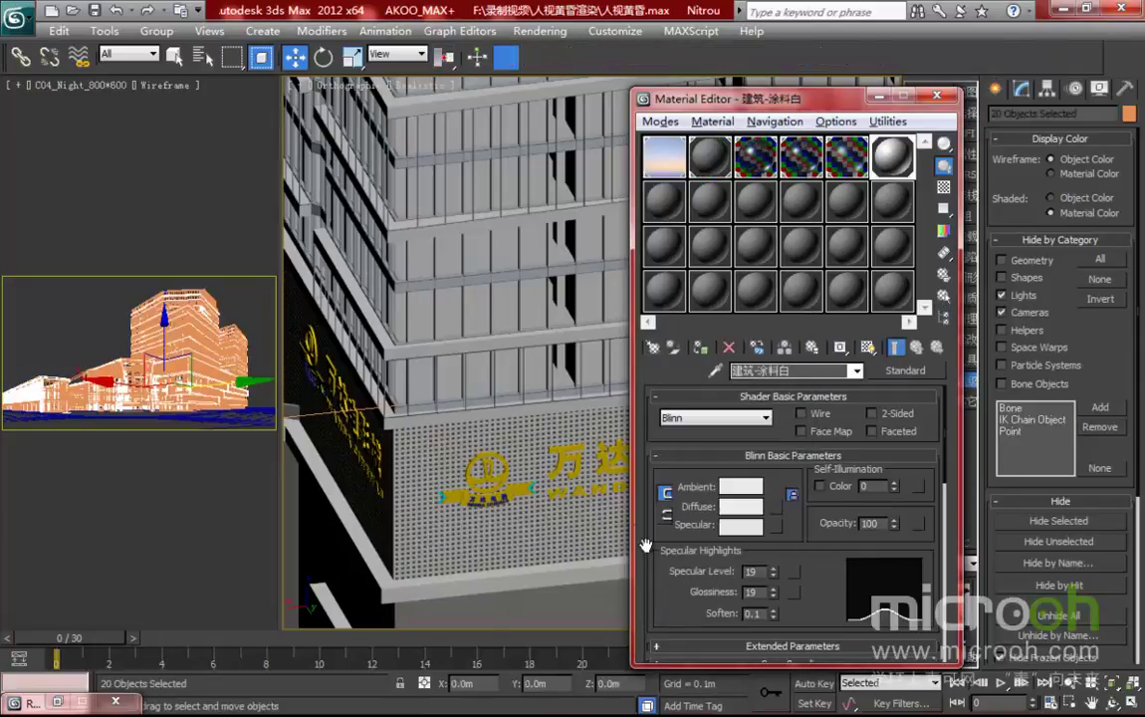
{"action": "key", "text": "alt+q"}
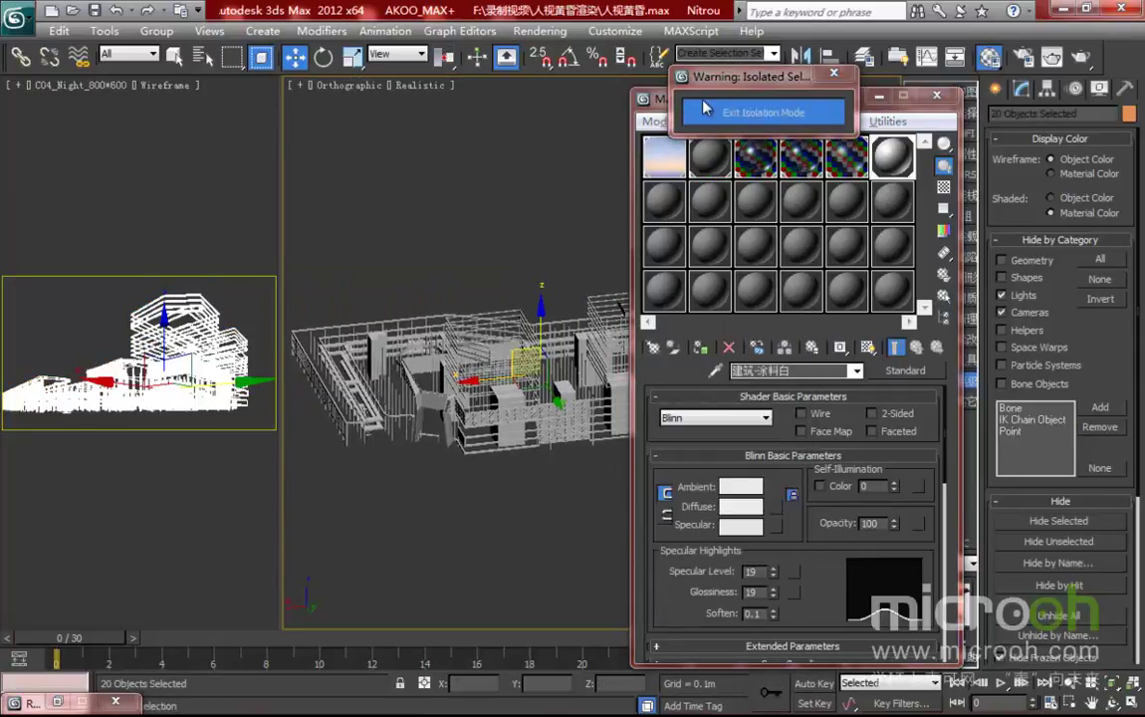
{"action": "left_click_drag", "start_coordinate": [654, 102], "coordinate": [843, 80]}
{"action": "scroll", "coordinate": [601, 478], "scroll_direction": "up", "scroll_amount": 6}
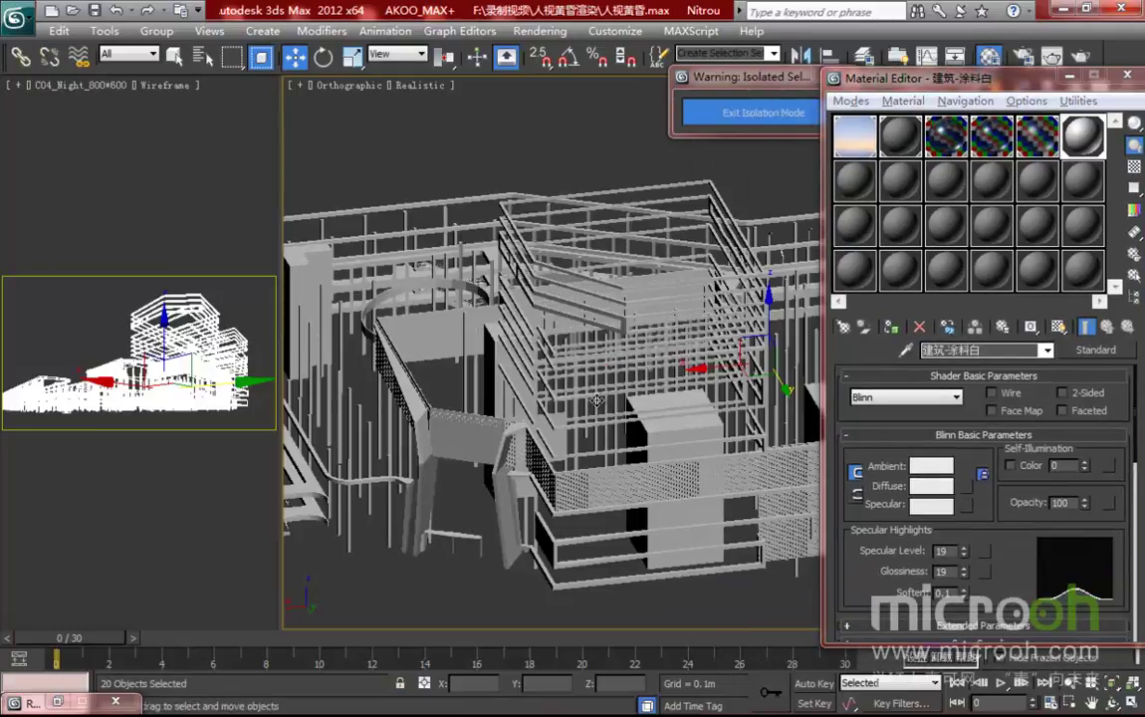
{"action": "middle_click_drag", "start_coordinate": [601, 477], "coordinate": [608, 284]}
{"action": "middle_click_drag", "start_coordinate": [591, 479], "coordinate": [607, 478], "text": "alt"}
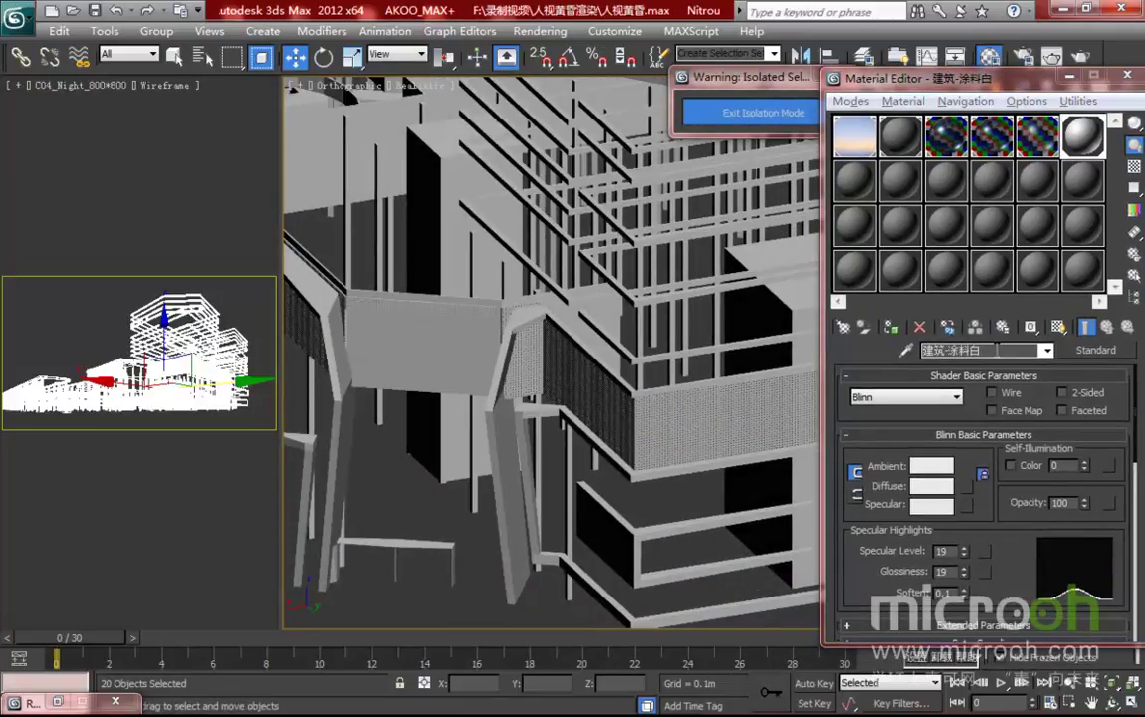
- Assign a Bitmap map to the diffuse color of the 建筑-涂料白 material
{"action": "left_click_drag", "start_coordinate": [996, 349], "coordinate": [946, 351]}
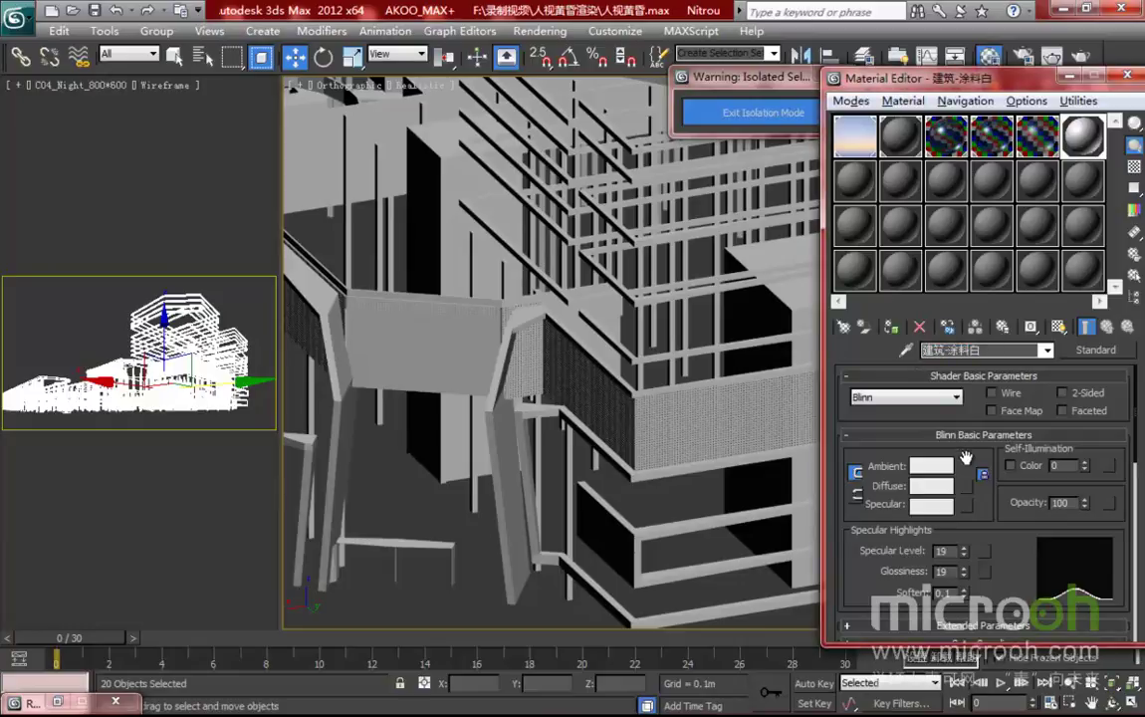
{"action": "scroll", "coordinate": [963, 397], "scroll_direction": "down", "scroll_amount": 2}
{"action": "left_click_drag", "start_coordinate": [963, 395], "coordinate": [964, 445]}
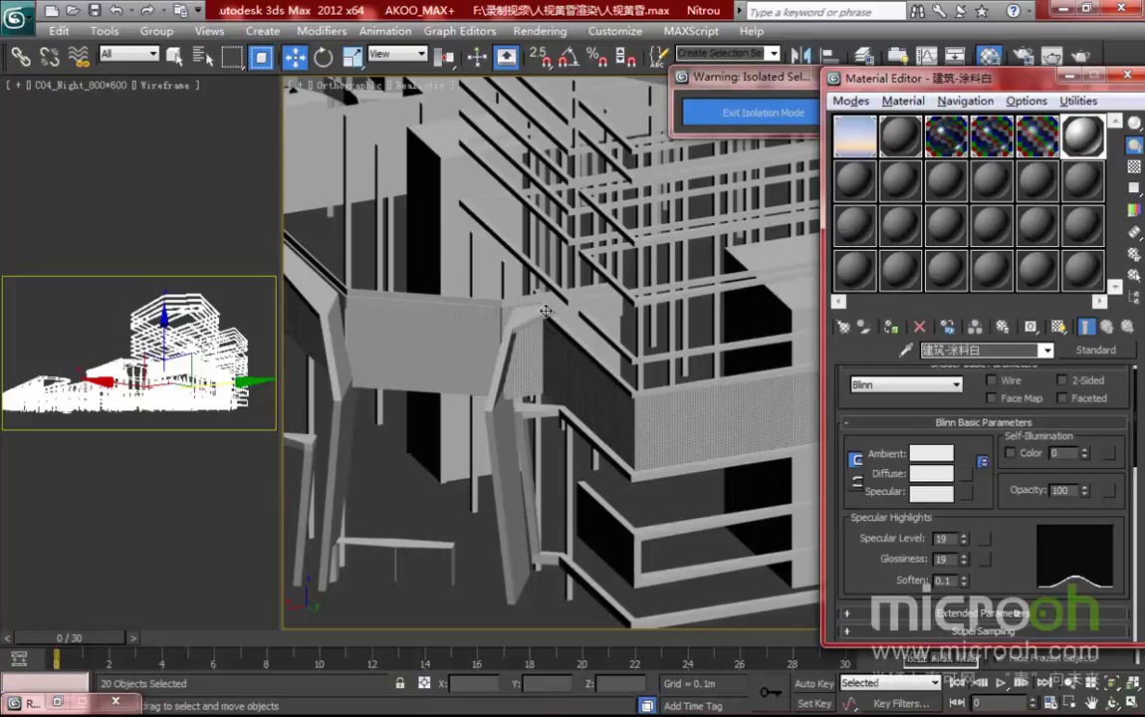
{"action": "scroll", "coordinate": [533, 336], "scroll_direction": "up", "scroll_amount": 5}
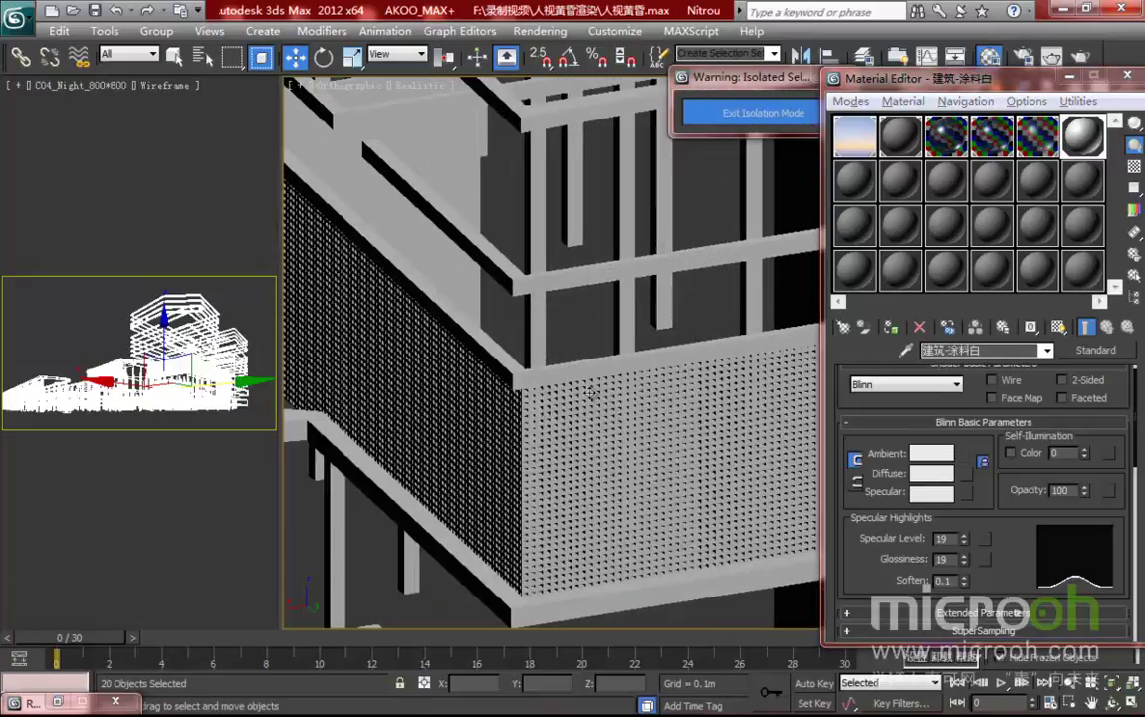
{"action": "middle_click_drag", "start_coordinate": [596, 315], "coordinate": [598, 313]}
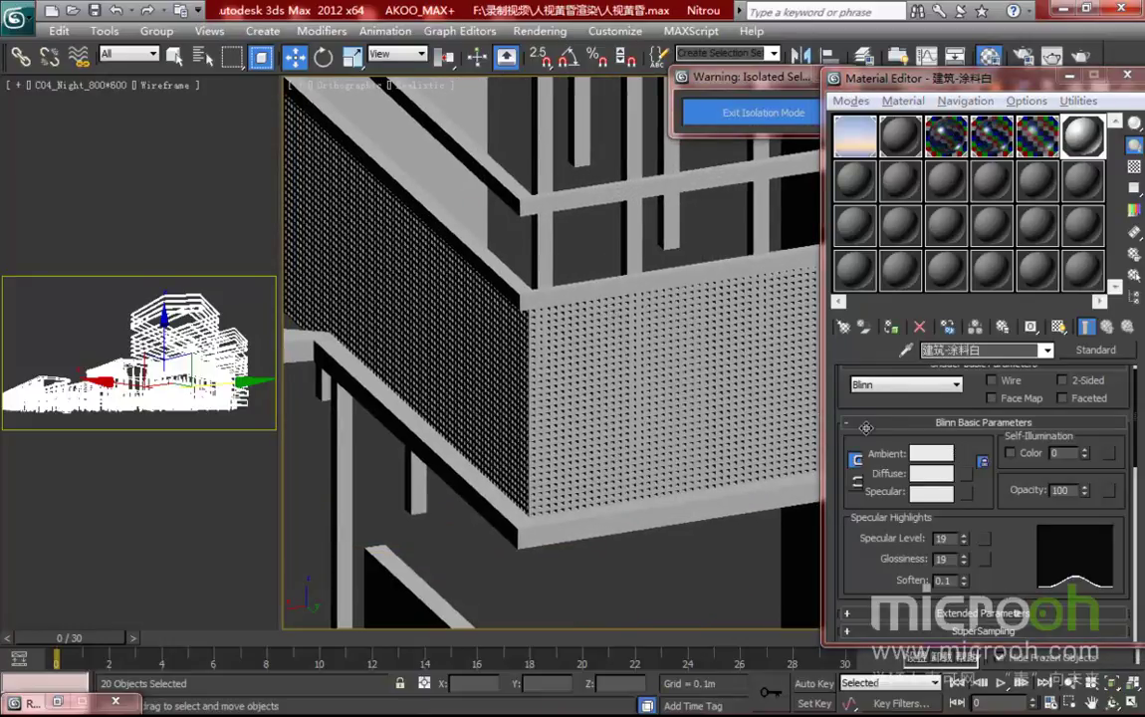
{"action": "left_click", "coordinate": [968, 474]}
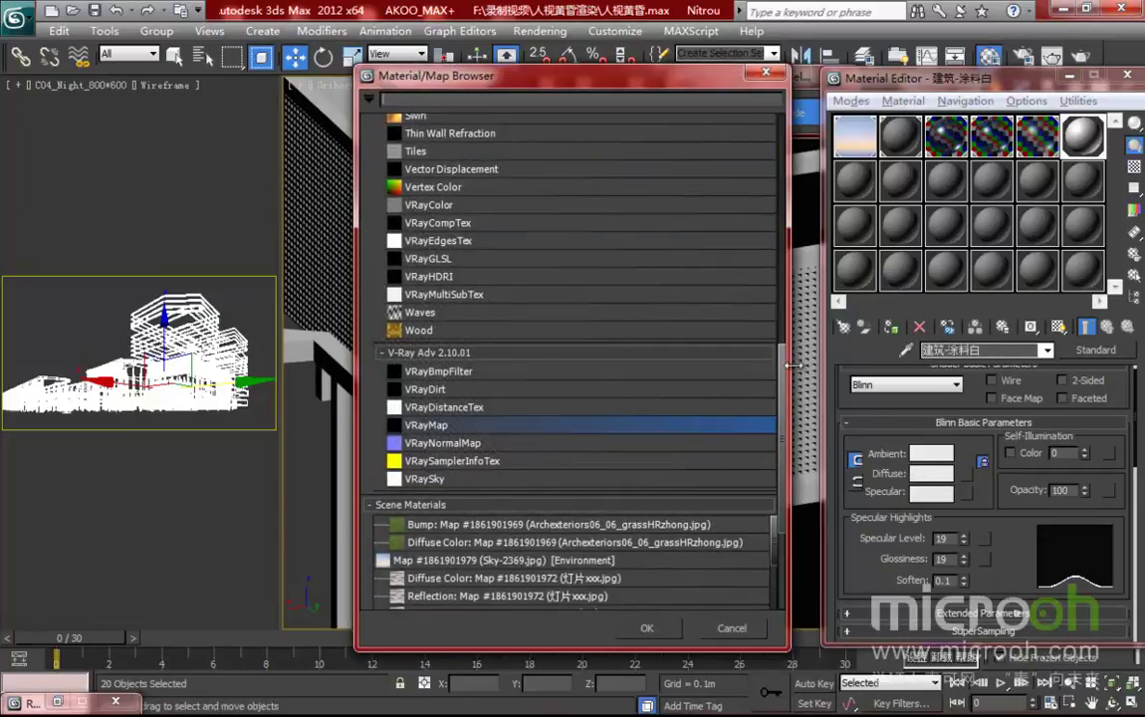
{"action": "left_click_drag", "start_coordinate": [784, 376], "coordinate": [782, 123]}
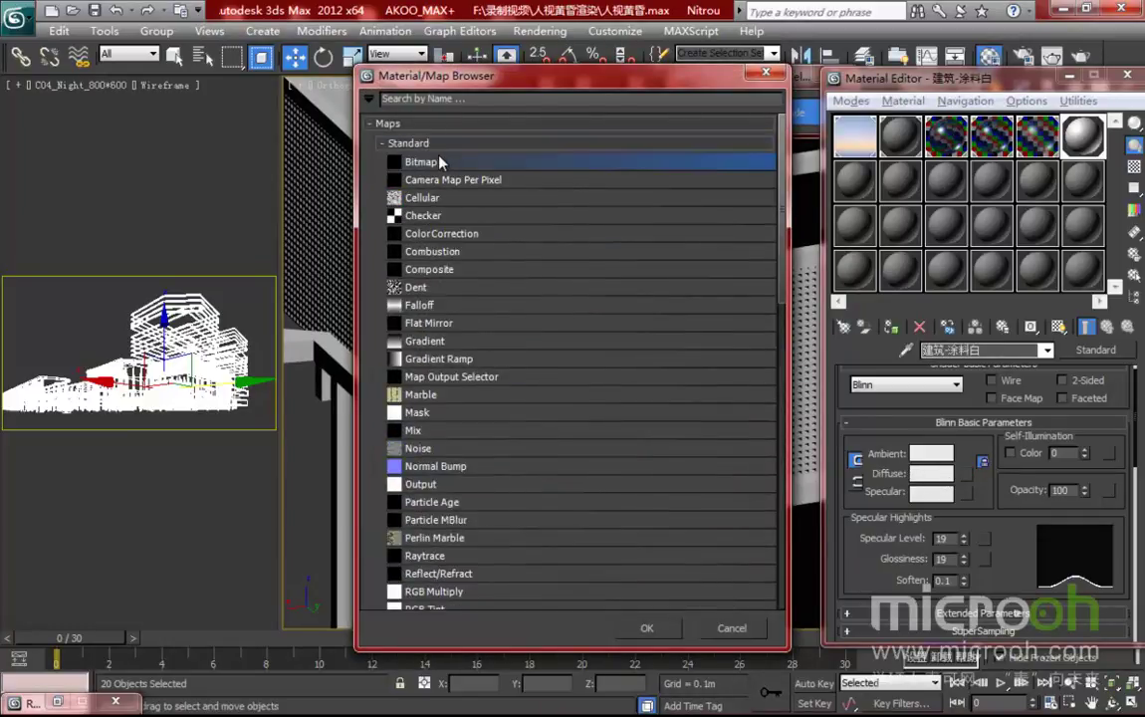
{"action": "double_click", "coordinate": [410, 160]}
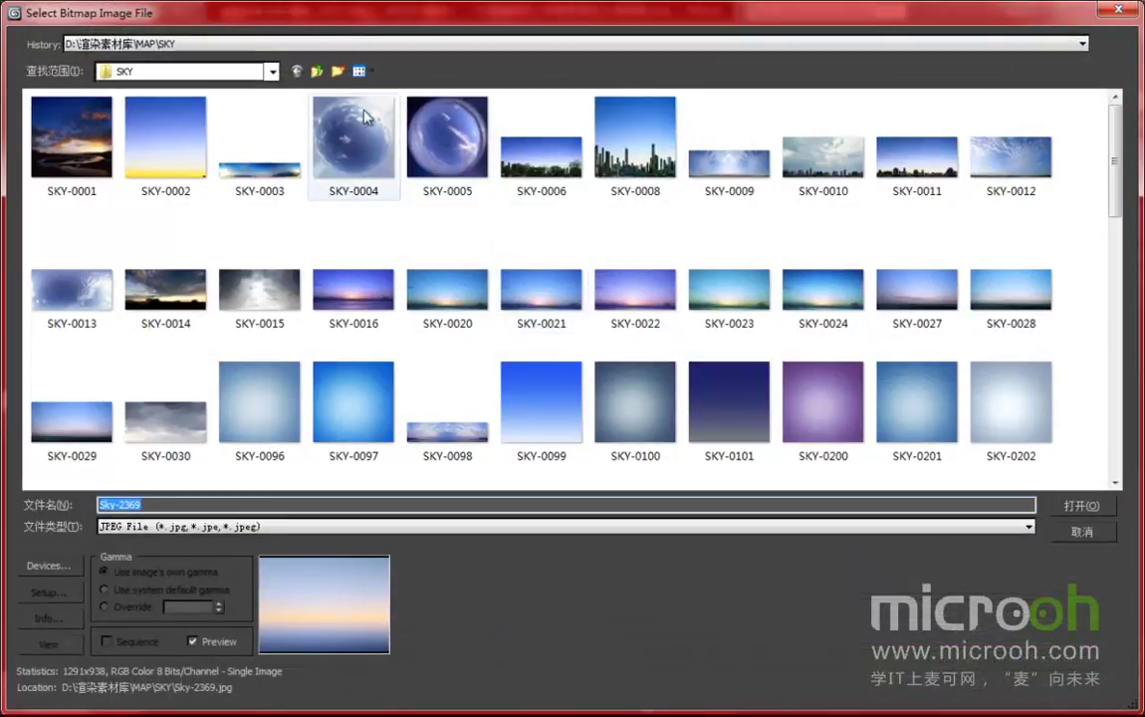
- Preview SC-0100.jpg from the MAP\stone folder at full size and load it as the diffuse bitmap
{"action": "left_click", "coordinate": [315, 71]}
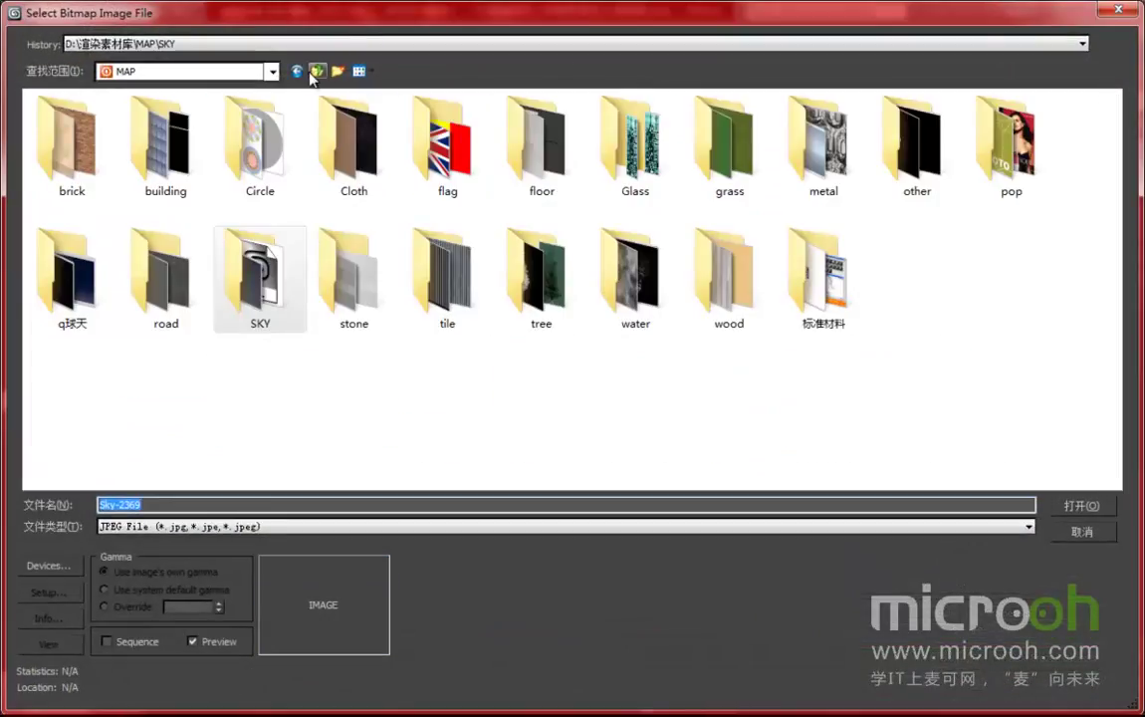
{"action": "double_click", "coordinate": [349, 267]}
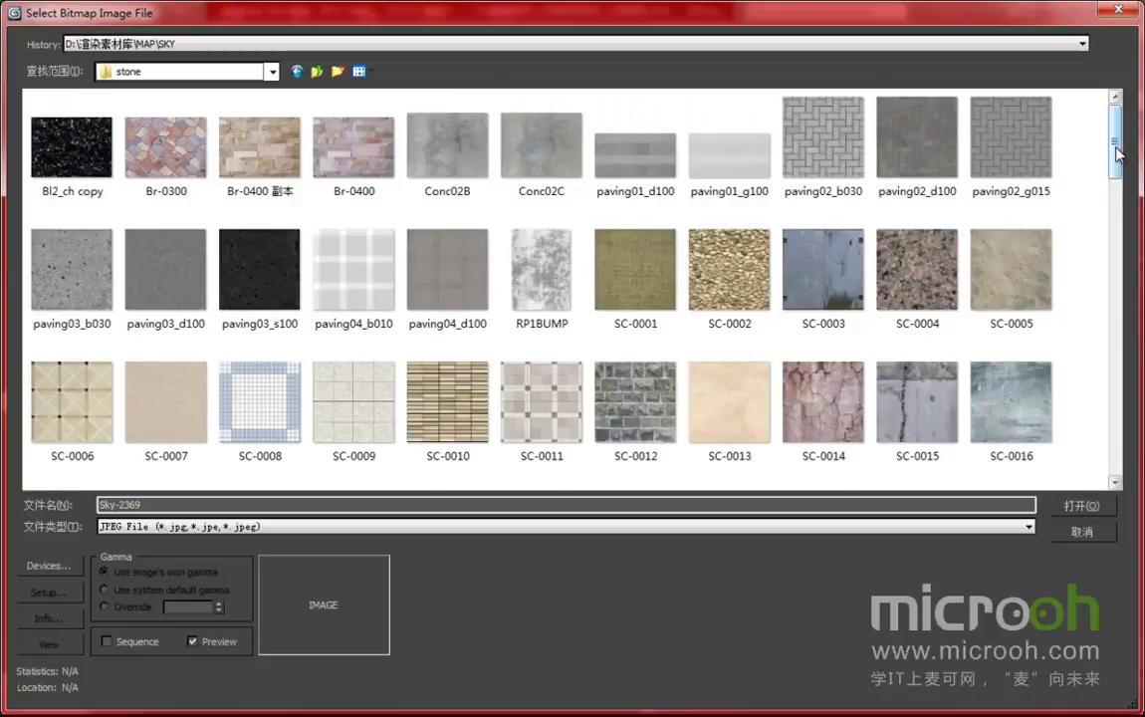
{"action": "scroll", "coordinate": [1001, 435], "scroll_direction": "down", "scroll_amount": 10}
{"action": "left_click", "coordinate": [166, 171]}
{"action": "left_click", "coordinate": [47, 644]}
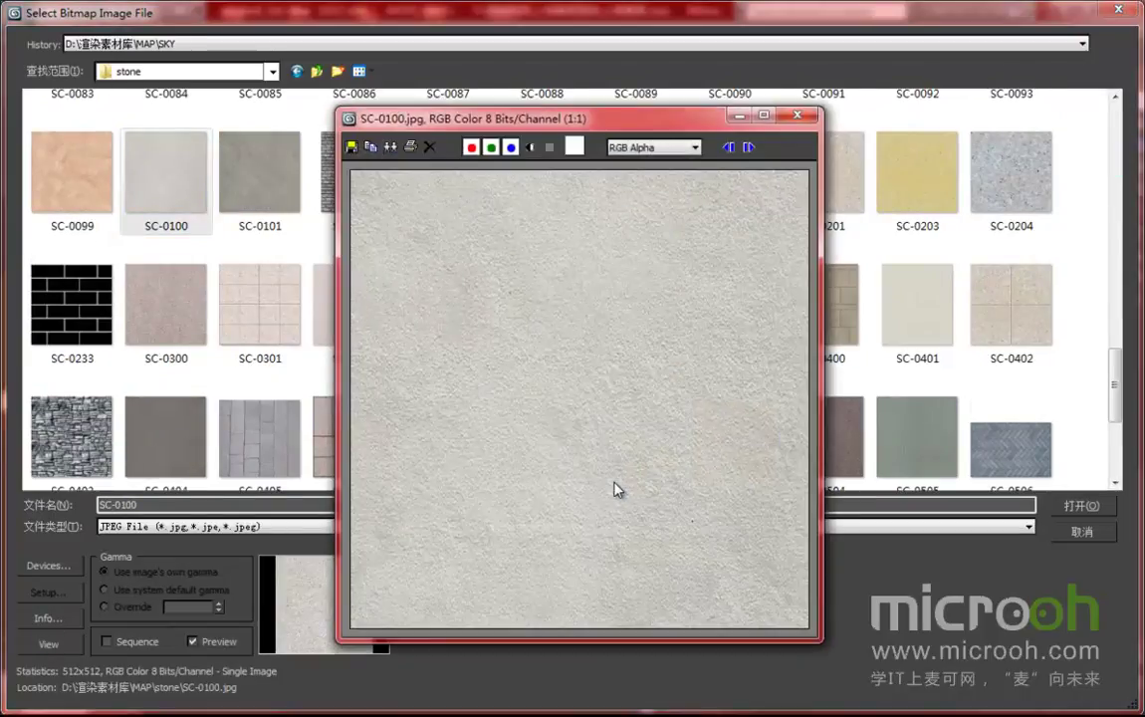
{"action": "left_click", "coordinate": [797, 115]}
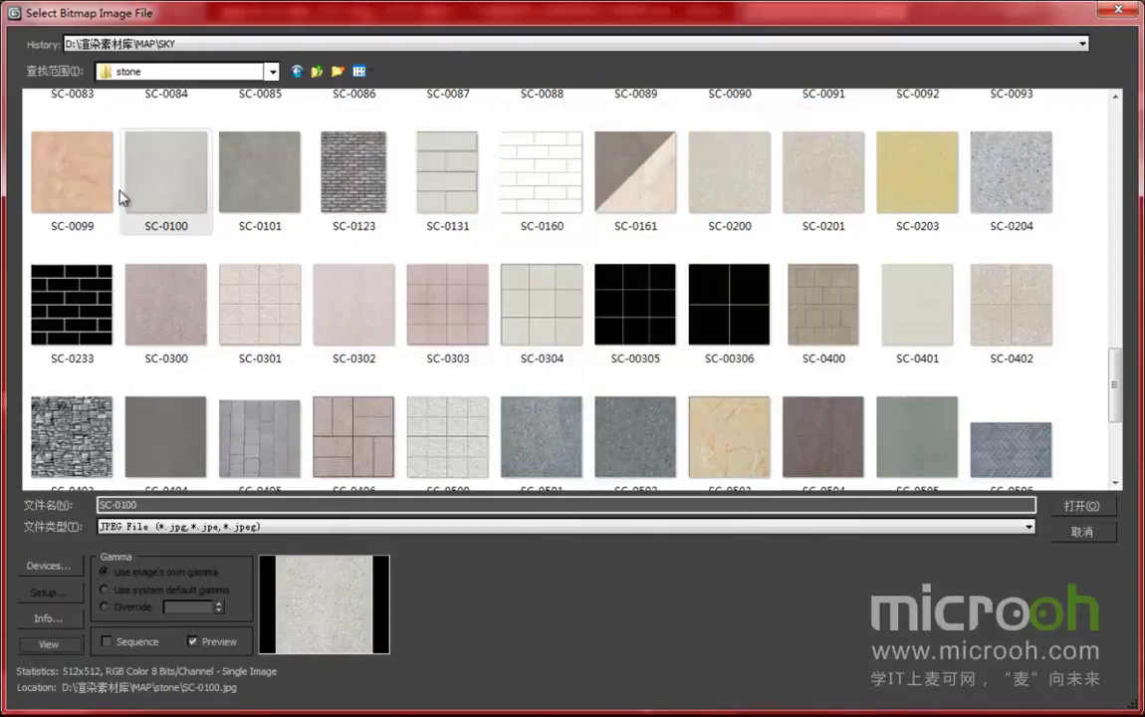
{"action": "left_click", "coordinate": [1096, 506]}
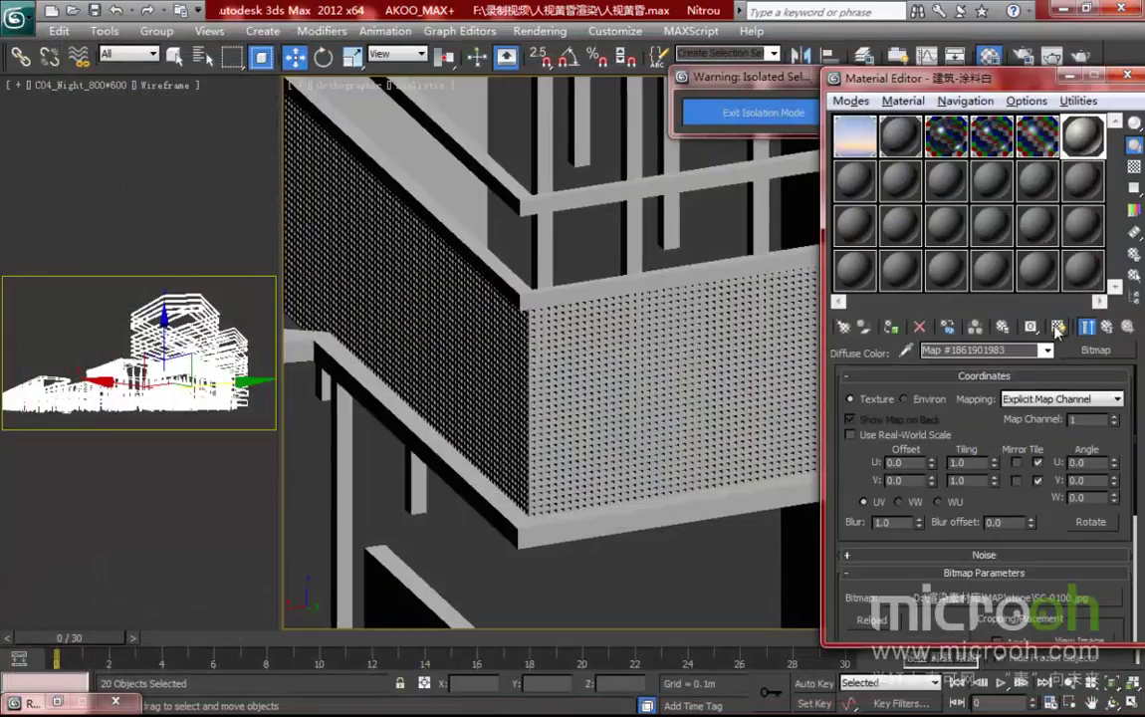
- Show the diffuse bitmap in the viewport and add a UVW Map modifier with Box mapping to the isolated objects
{"action": "left_click", "coordinate": [1057, 329]}
{"action": "left_click_drag", "start_coordinate": [916, 88], "coordinate": [234, 85]}
{"action": "left_click", "coordinate": [1017, 93]}
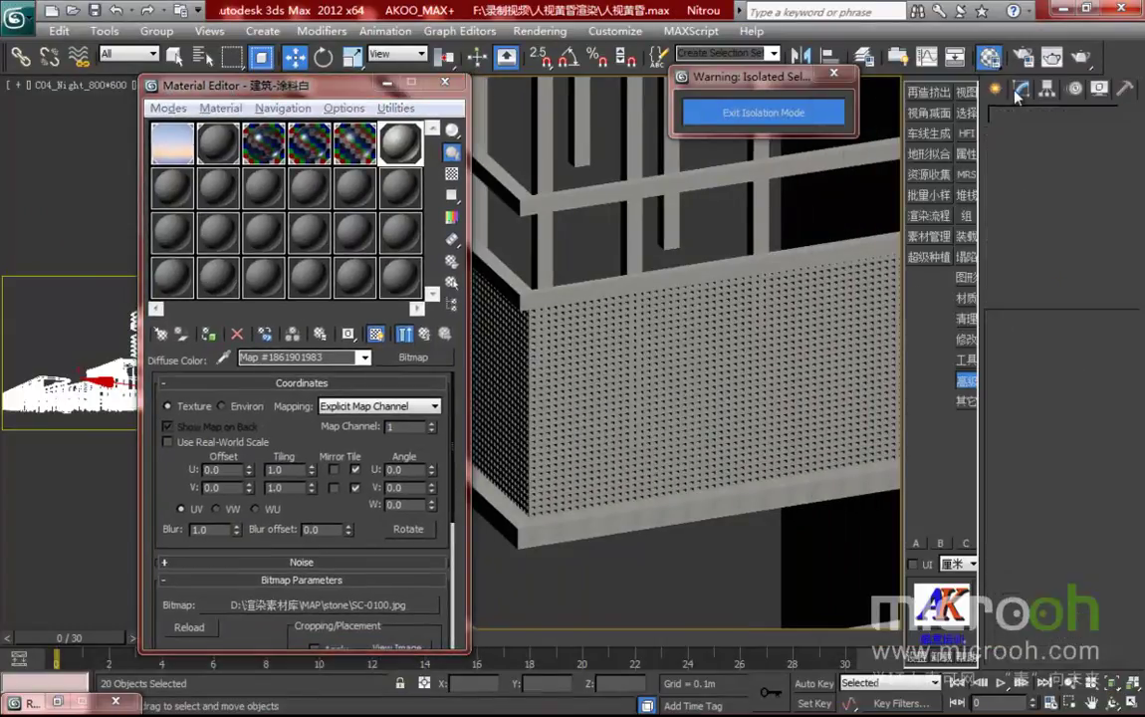
{"action": "left_click", "coordinate": [1037, 141]}
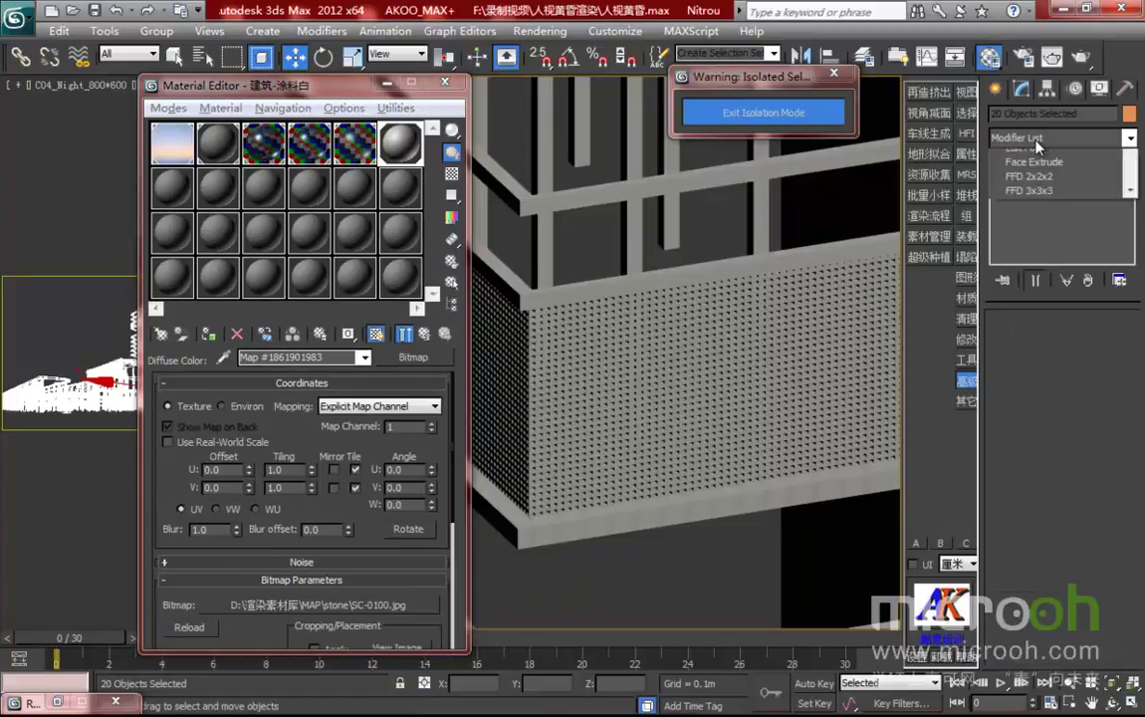
{"action": "key", "text": "u"}
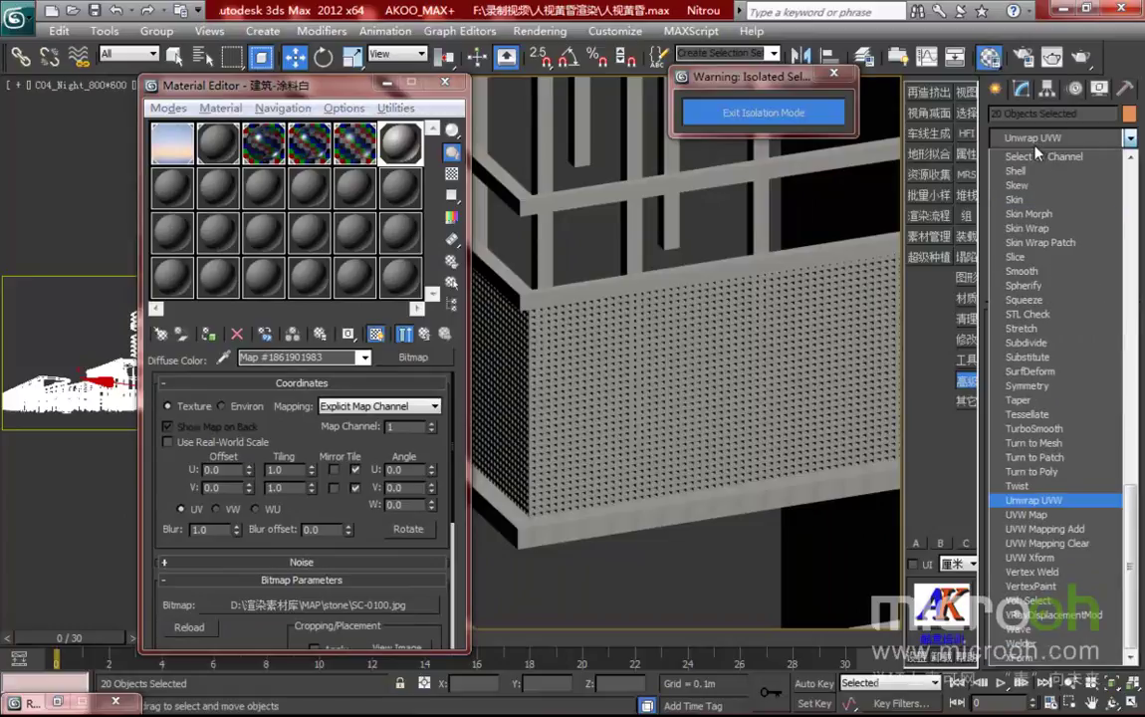
{"action": "left_click", "coordinate": [1036, 514]}
{"action": "left_click", "coordinate": [1026, 421]}
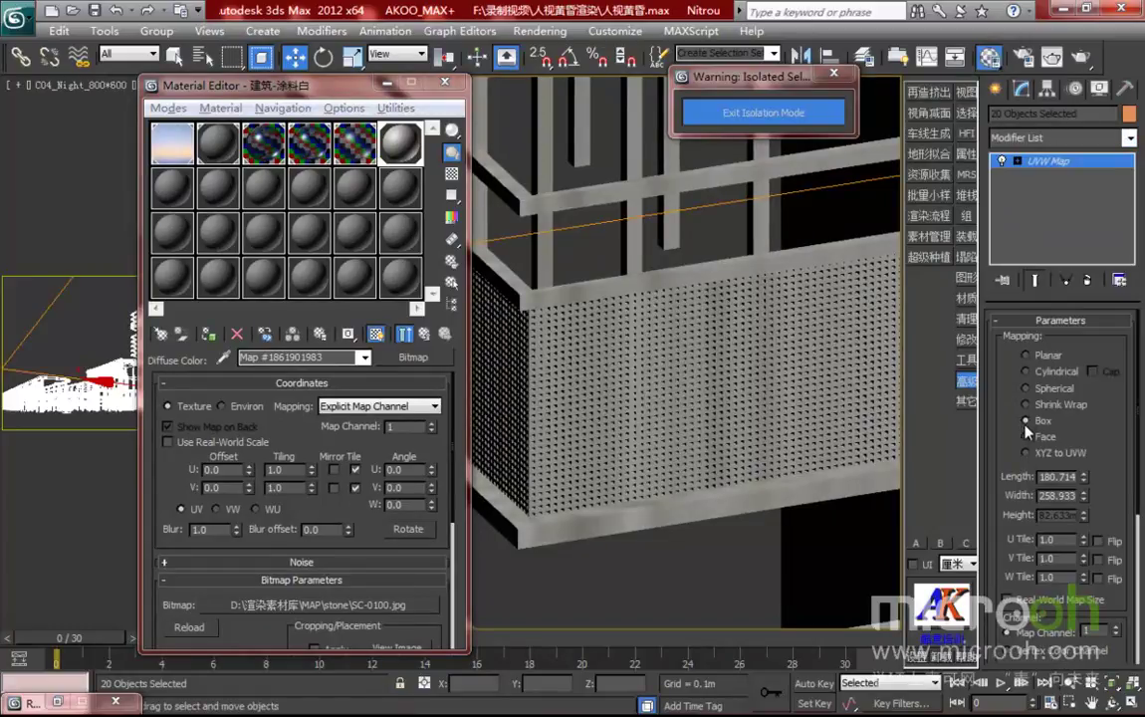
- Set the UVW Map length, width and height to 2 m and check the texture scale on the perforated wall panels
{"action": "middle_click_drag", "start_coordinate": [658, 373], "coordinate": [915, 469]}
{"action": "double_click", "coordinate": [1069, 478]}
{"action": "type", "text": "2"}
{"action": "key", "text": "Tab"}
{"action": "type", "text": "2"}
{"action": "key", "text": "Tab"}
{"action": "type", "text": "22"}
{"action": "key", "text": "Return"}
{"action": "key", "text": "BackSpace"}
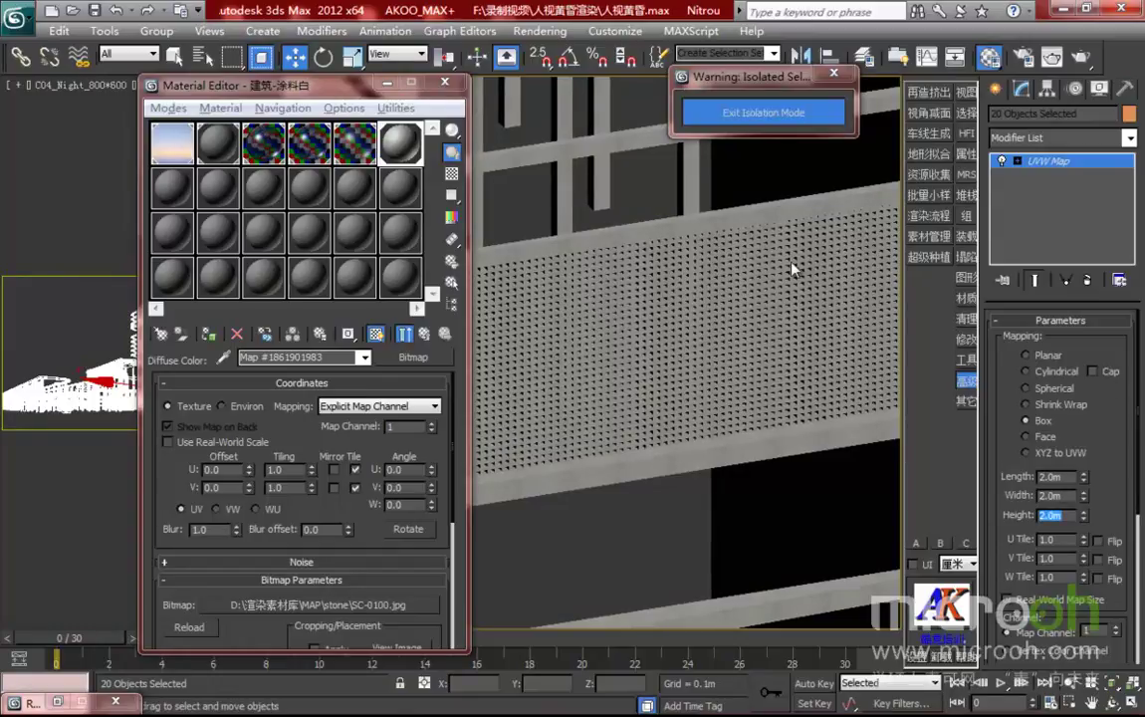
{"action": "scroll", "coordinate": [698, 262], "scroll_direction": "up", "scroll_amount": 5}
{"action": "scroll", "coordinate": [680, 292], "scroll_direction": "up", "scroll_amount": 4}
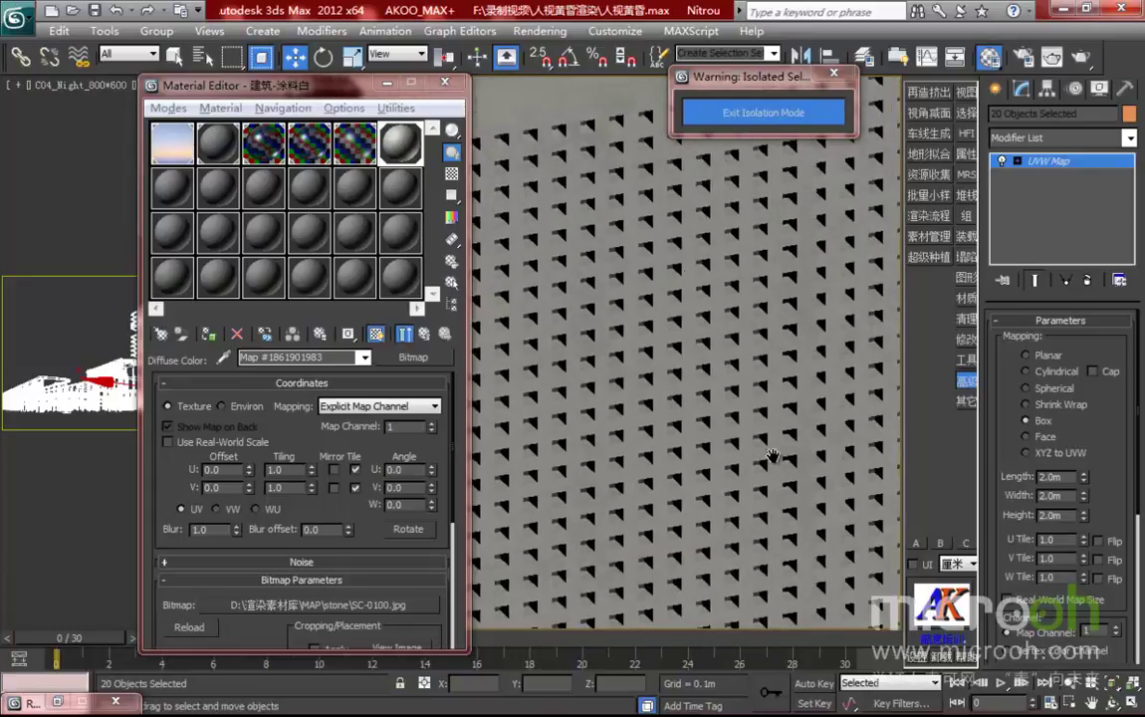
{"action": "left_click_drag", "start_coordinate": [759, 85], "coordinate": [934, 85]}
{"action": "scroll", "coordinate": [640, 322], "scroll_direction": "down", "scroll_amount": 5}
{"action": "middle_click_drag", "start_coordinate": [658, 344], "coordinate": [714, 357]}
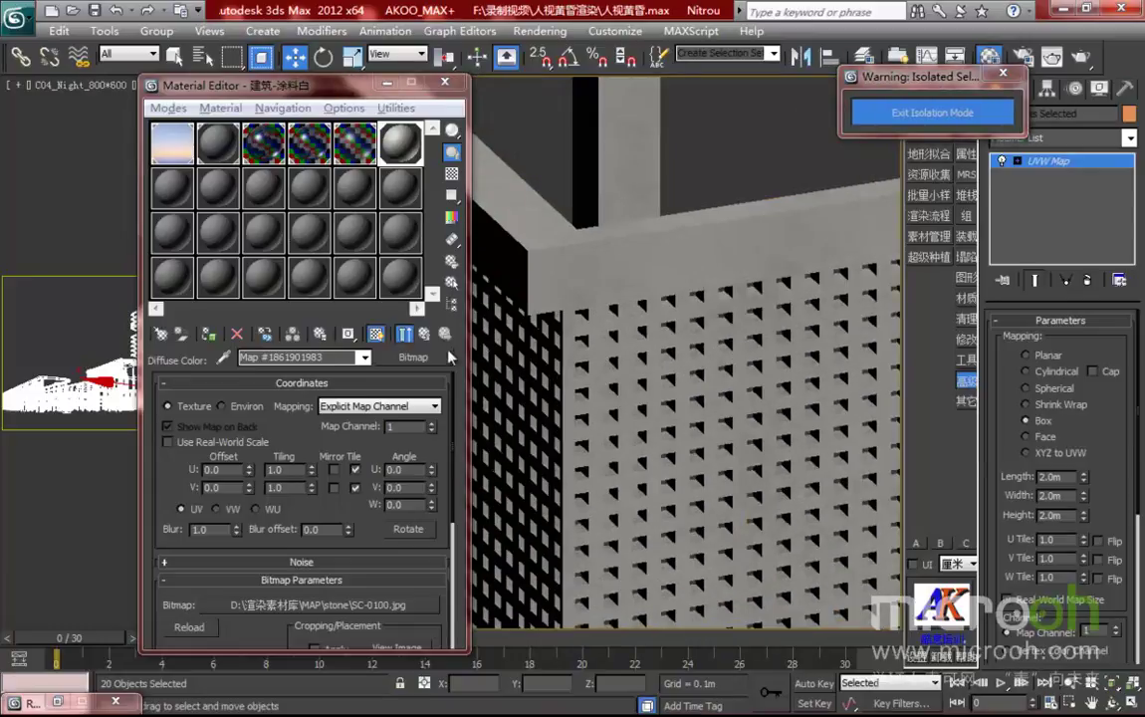
{"action": "middle_click_drag", "start_coordinate": [474, 508], "coordinate": [514, 366]}
- Copy the SC-0100.jpg diffuse map into the Bump slot as an independent copy and inspect the enlarged material sample
{"action": "left_click", "coordinate": [424, 334]}
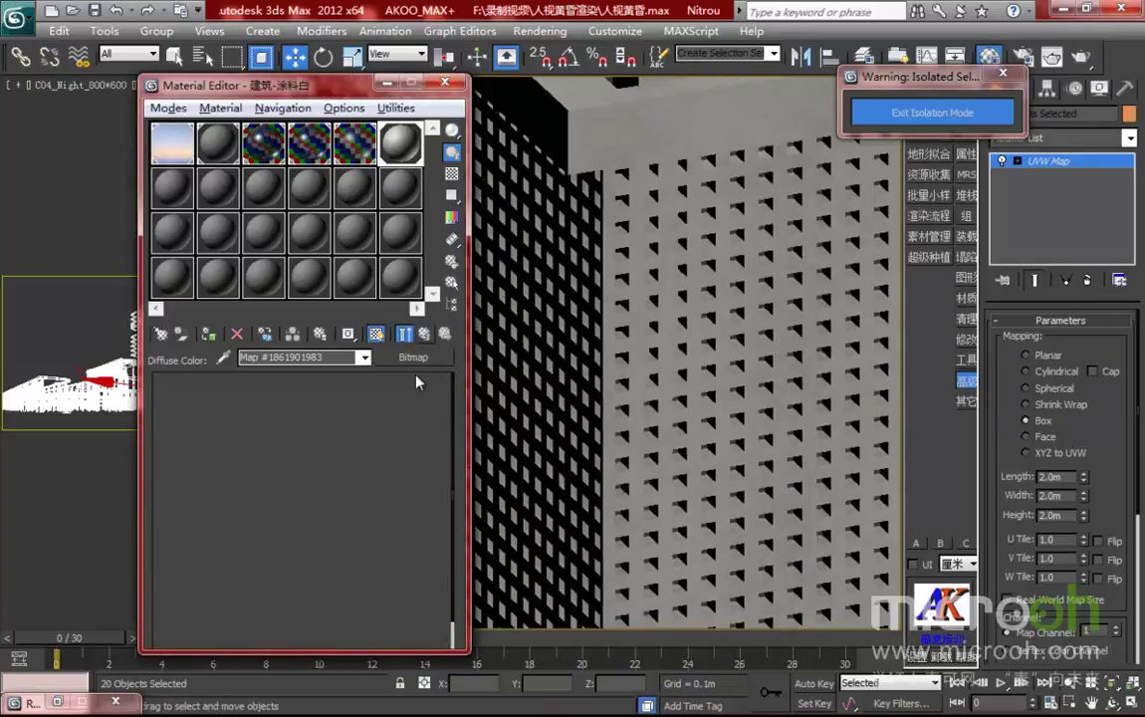
{"action": "scroll", "coordinate": [332, 461], "scroll_direction": "down", "scroll_amount": 5}
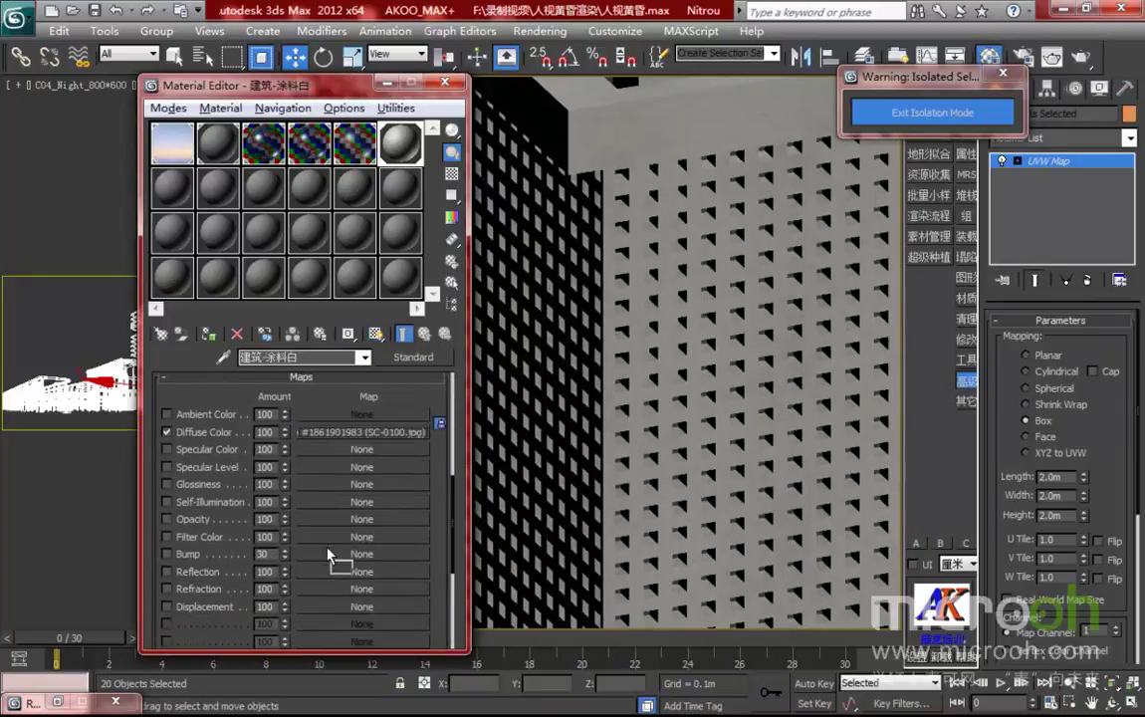
{"action": "left_click_drag", "start_coordinate": [308, 560], "coordinate": [310, 558]}
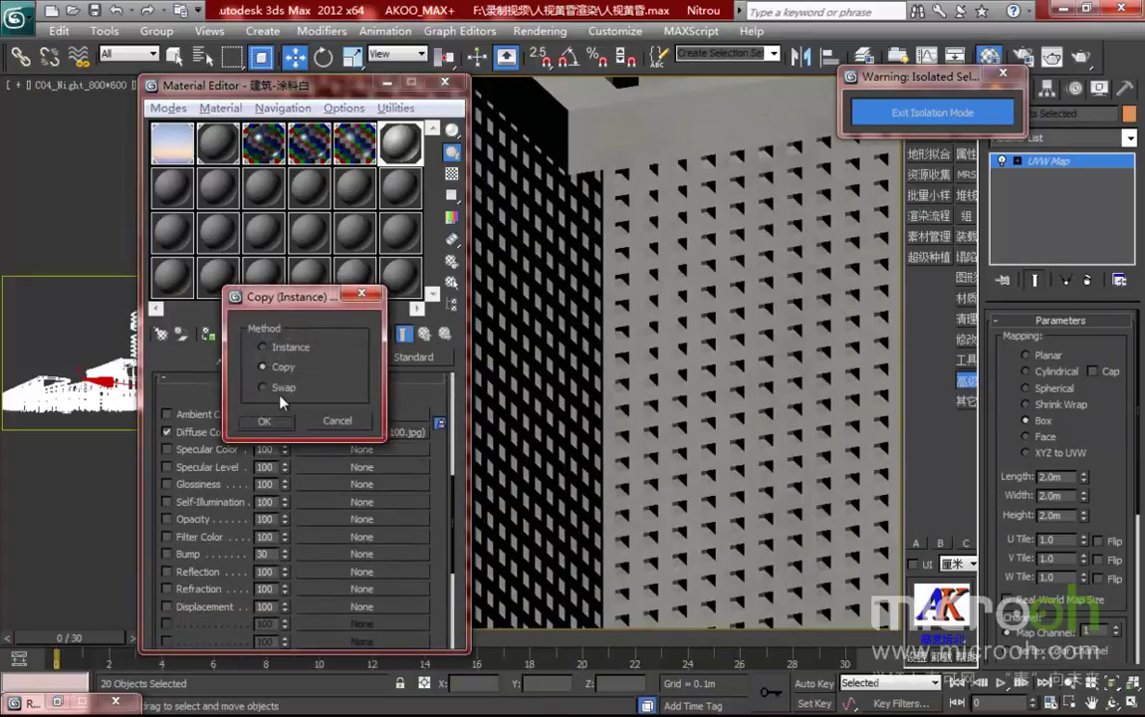
{"action": "left_click", "coordinate": [283, 423]}
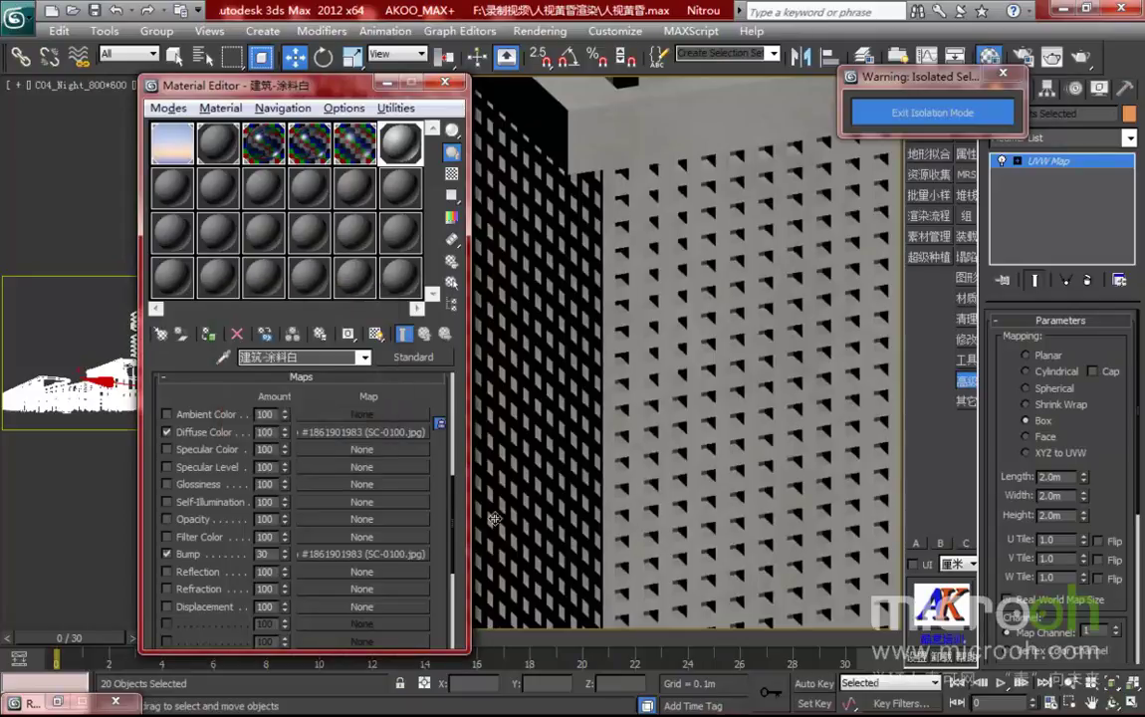
{"action": "double_click", "coordinate": [388, 140]}
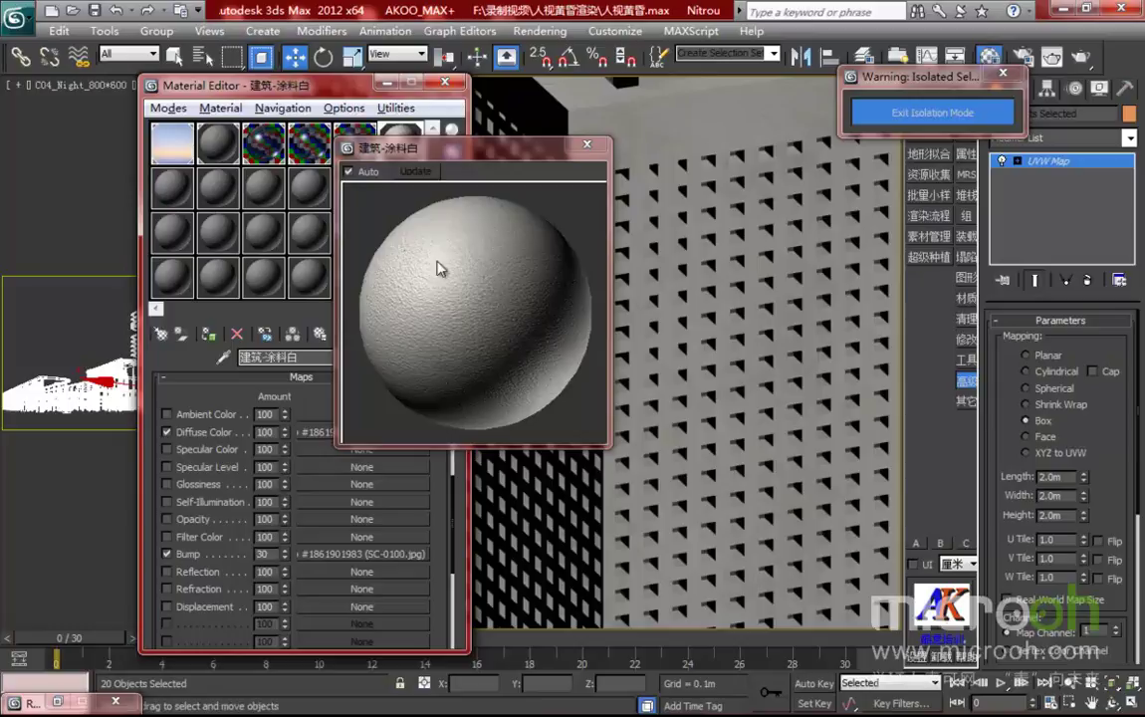
{"action": "left_click_drag", "start_coordinate": [473, 154], "coordinate": [613, 163]}
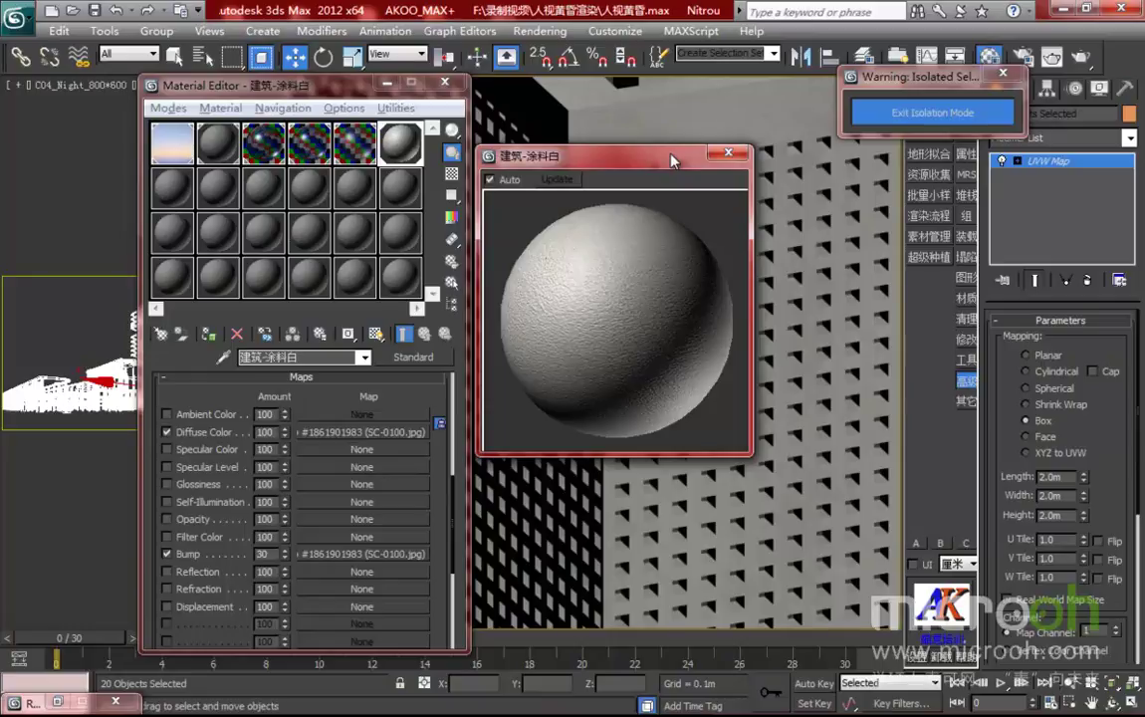
{"action": "left_click", "coordinate": [735, 154]}
- End the isolation and hide the selected 建筑-涂料白 objects
{"action": "left_click_drag", "start_coordinate": [293, 79], "coordinate": [937, 141]}
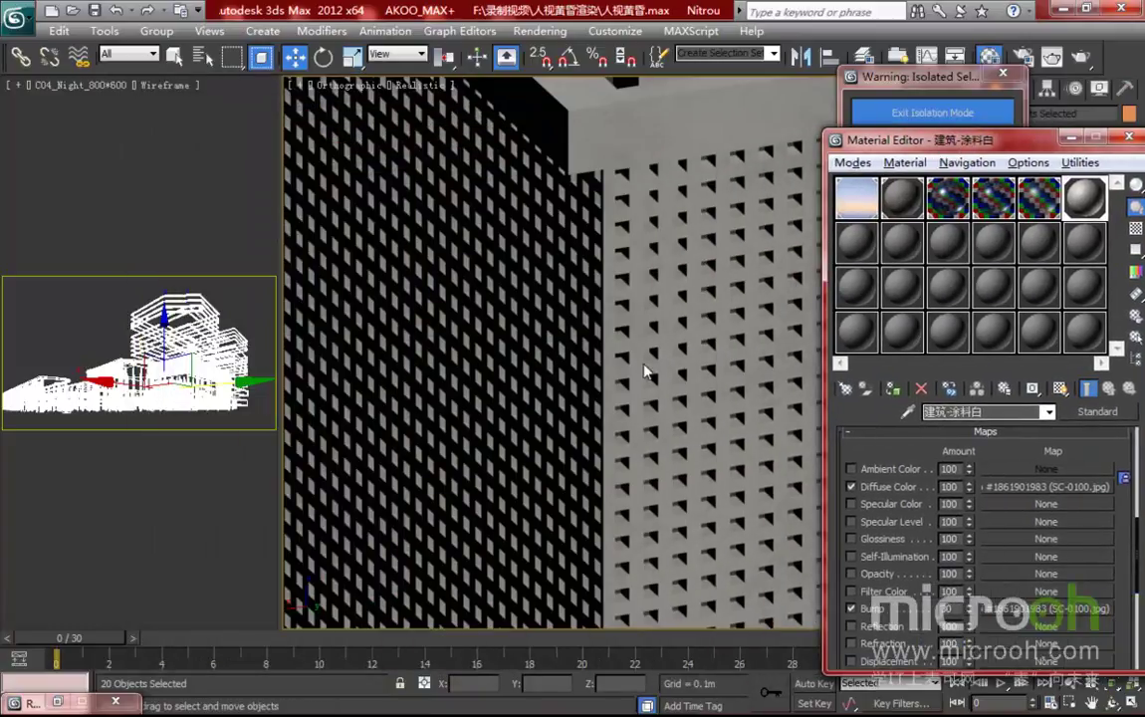
{"action": "middle_click_drag", "start_coordinate": [628, 370], "coordinate": [522, 368]}
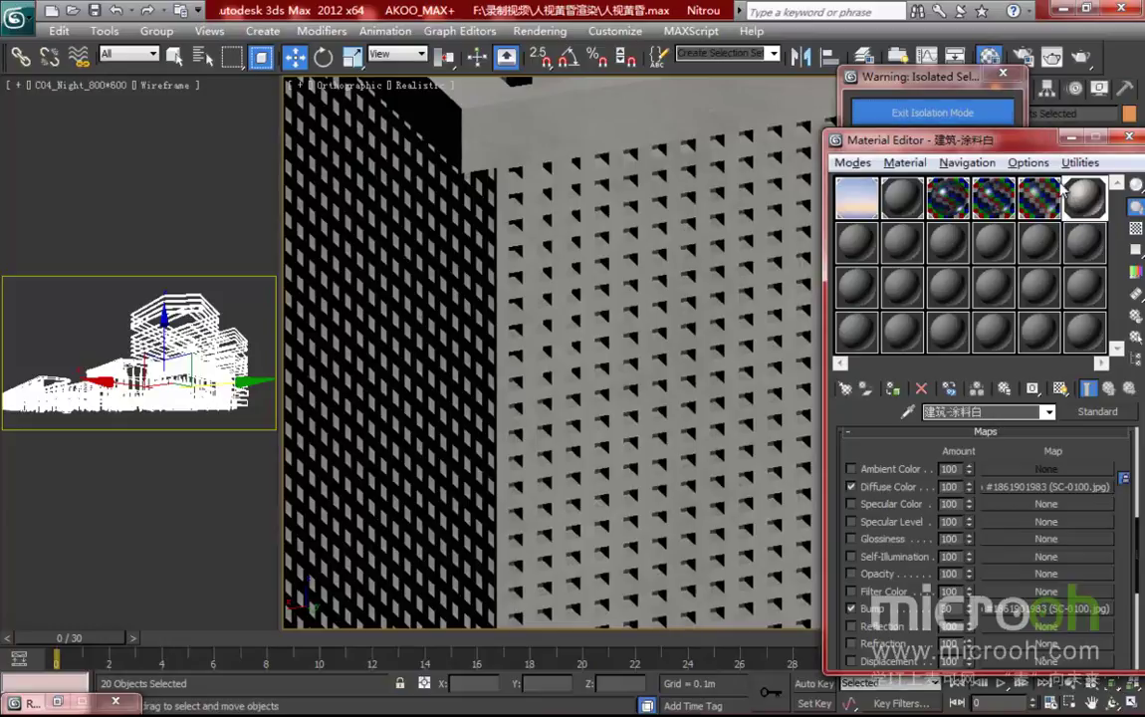
{"action": "left_click", "coordinate": [882, 112]}
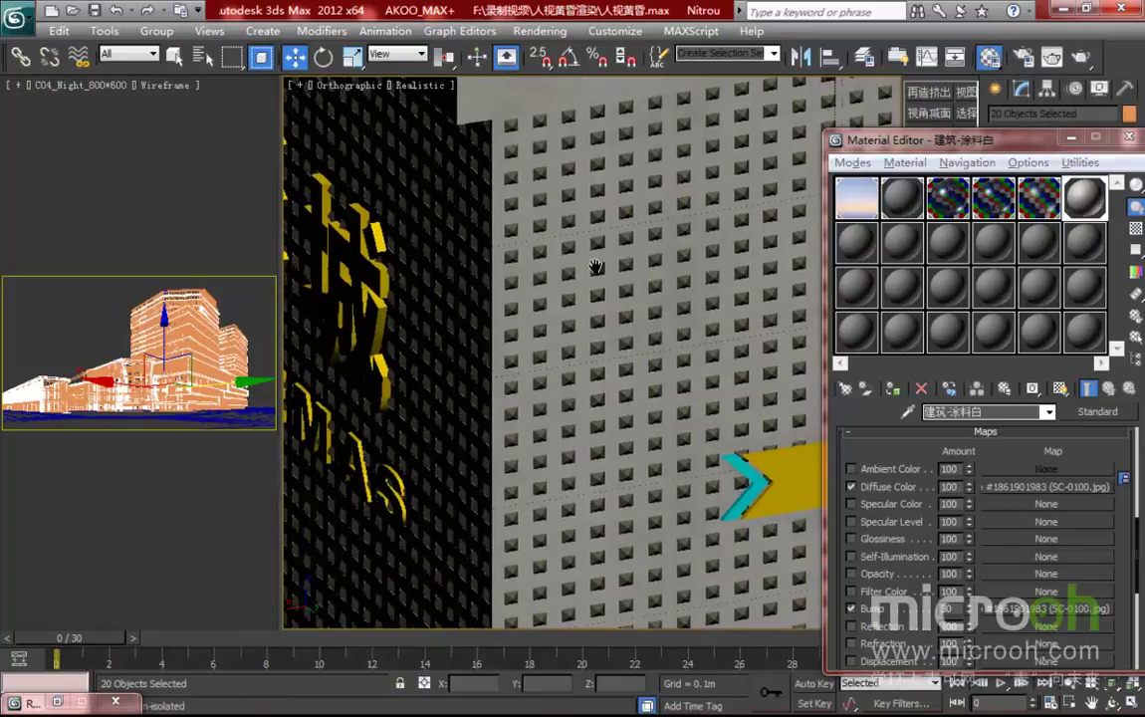
{"action": "right_click", "coordinate": [600, 249]}
{"action": "left_click", "coordinate": [651, 215]}
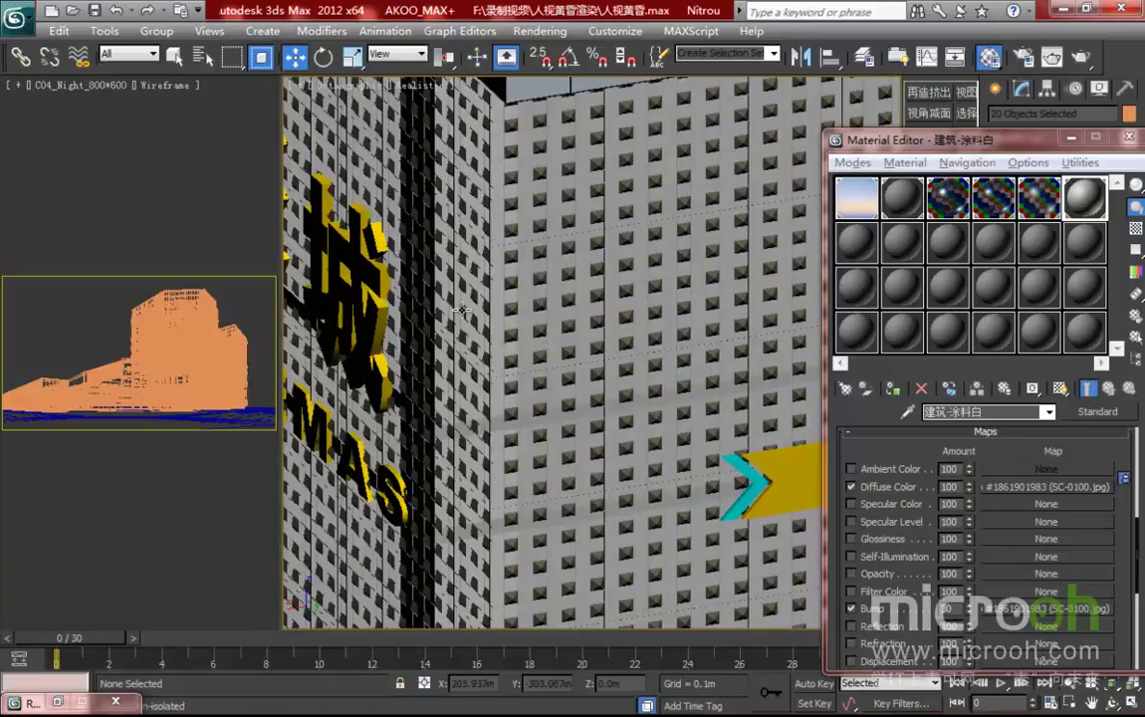
- Pick the 建筑-窗框 material from the perforated panel behind the cinema sign into the 07 - Default slot
{"action": "middle_click_drag", "start_coordinate": [478, 325], "coordinate": [623, 399]}
{"action": "scroll", "coordinate": [625, 397], "scroll_direction": "down", "scroll_amount": 2}
{"action": "scroll", "coordinate": [626, 397], "scroll_direction": "down", "scroll_amount": 5}
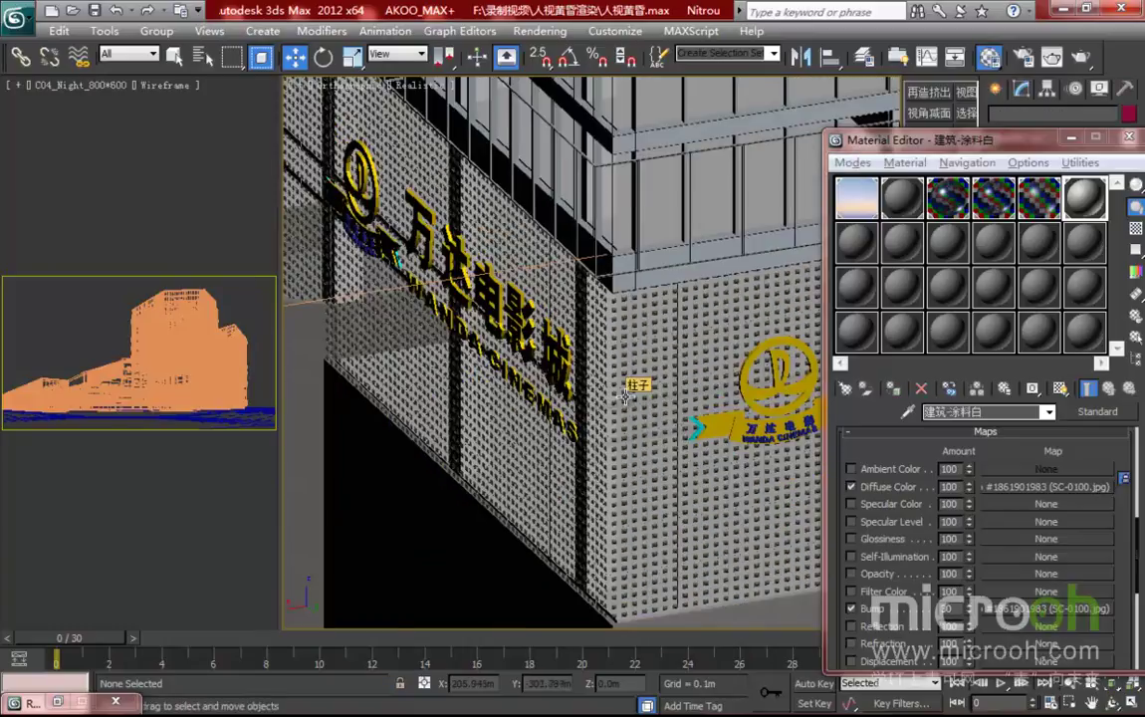
{"action": "middle_click_drag", "start_coordinate": [585, 379], "coordinate": [453, 368]}
{"action": "scroll", "coordinate": [453, 369], "scroll_direction": "down", "scroll_amount": 1}
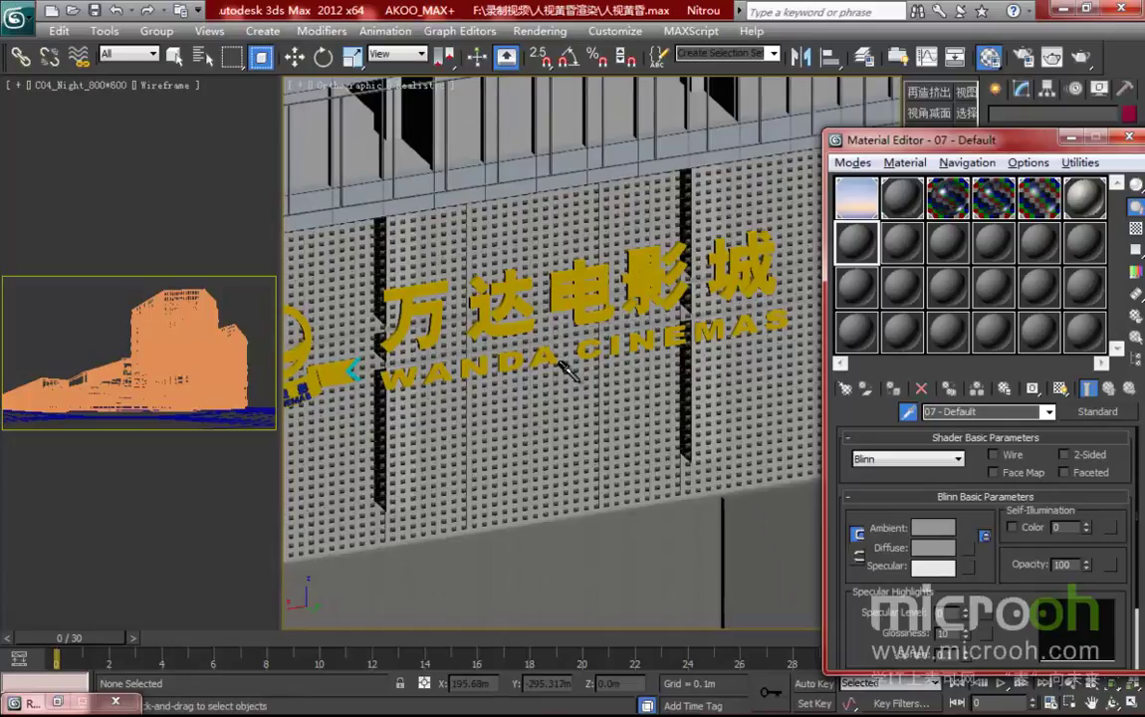
{"action": "left_click", "coordinate": [564, 368]}
{"action": "key", "text": "w"}
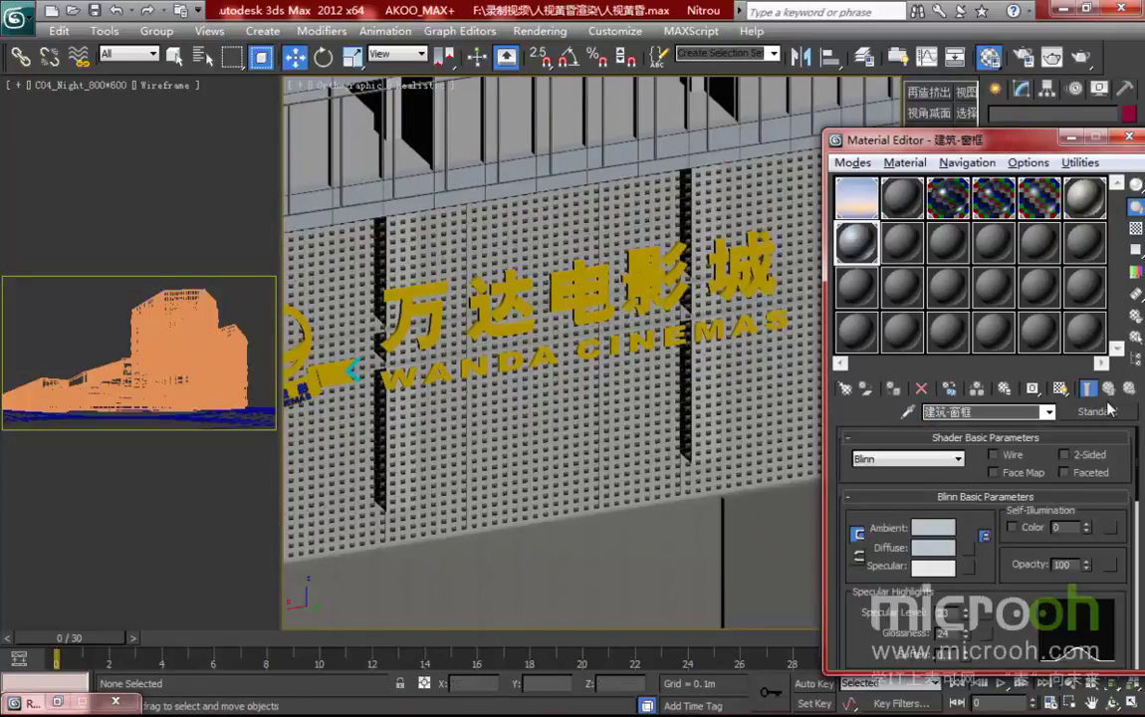
- Select all objects that use the 建筑-窗框 material and isolate them
{"action": "left_click", "coordinate": [1135, 338]}
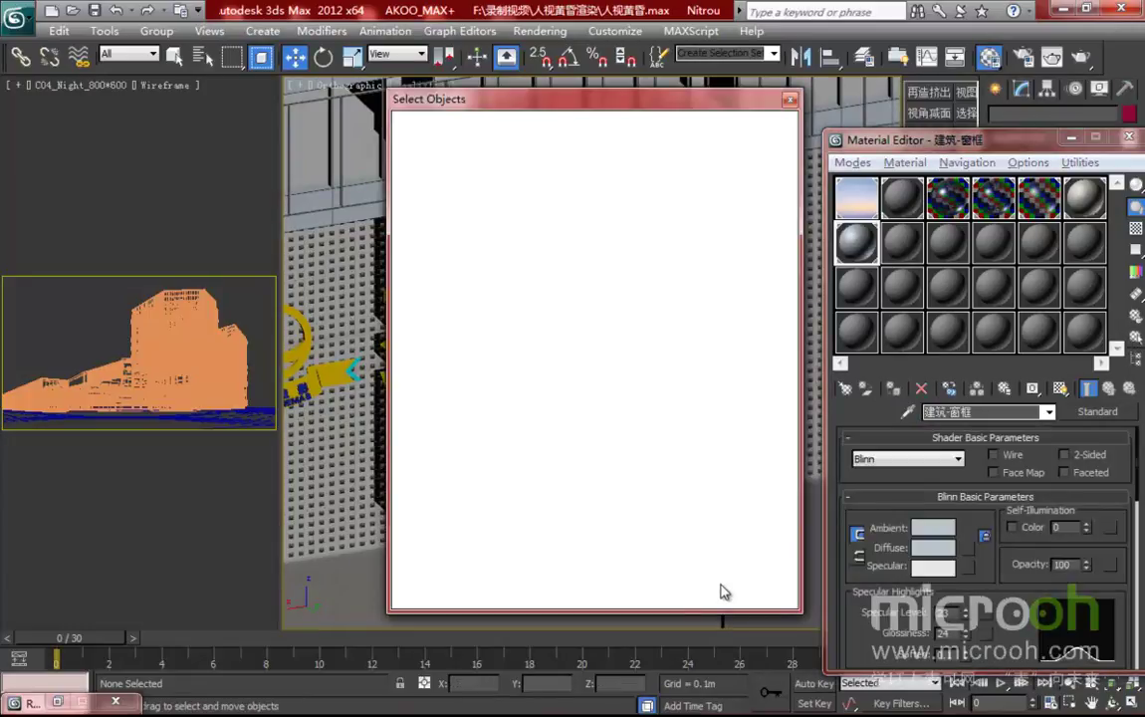
{"action": "left_click", "coordinate": [693, 589]}
{"action": "key", "text": "alt+q"}
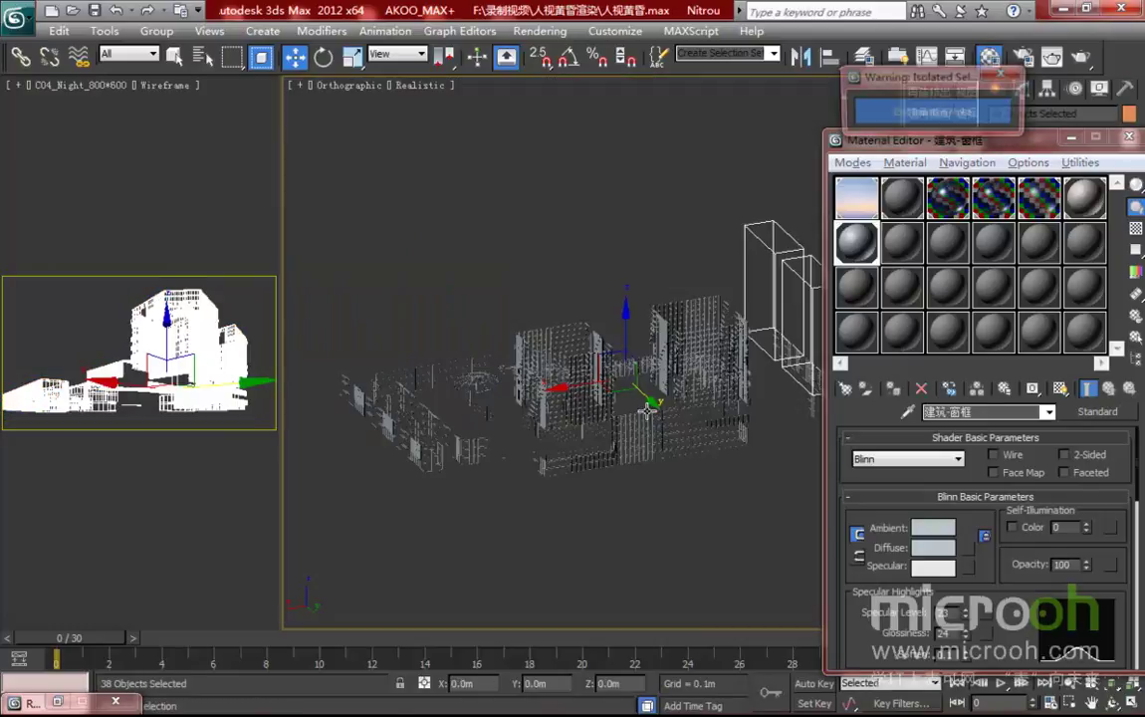
{"action": "scroll", "coordinate": [478, 360], "scroll_direction": "up", "scroll_amount": 10}
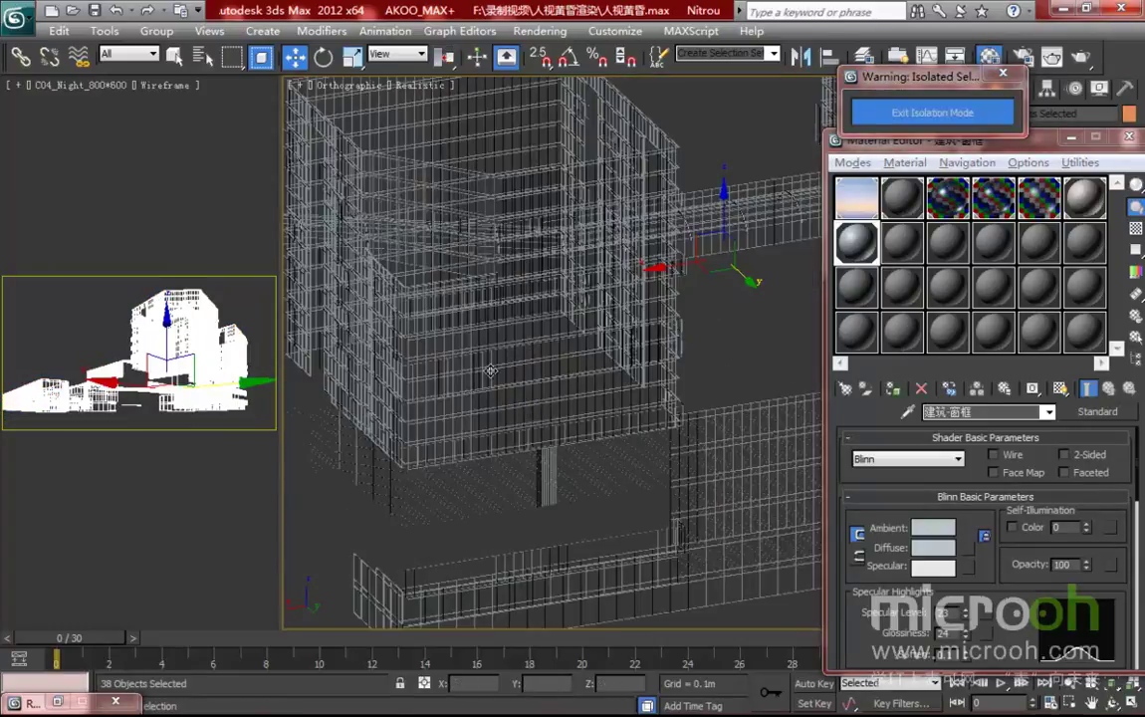
{"action": "middle_click_drag", "start_coordinate": [489, 363], "coordinate": [489, 380]}
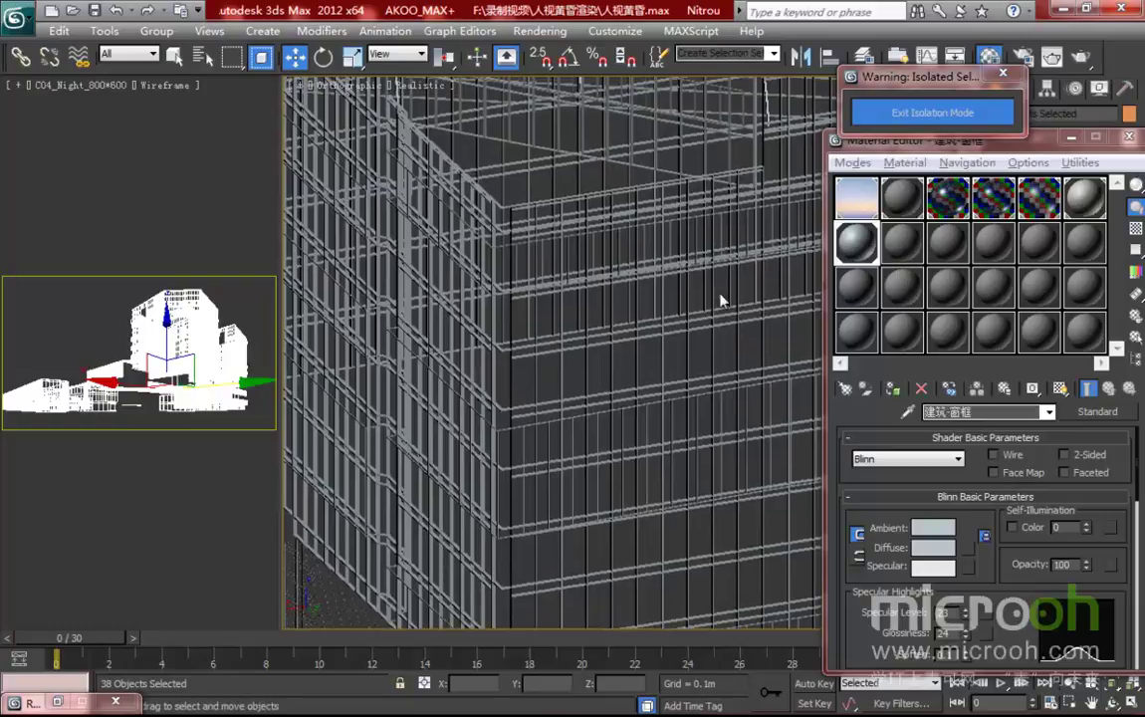
- Change the 建筑-窗框 material type from Standard to VRayMtl
{"action": "left_click_drag", "start_coordinate": [884, 143], "coordinate": [647, 102]}
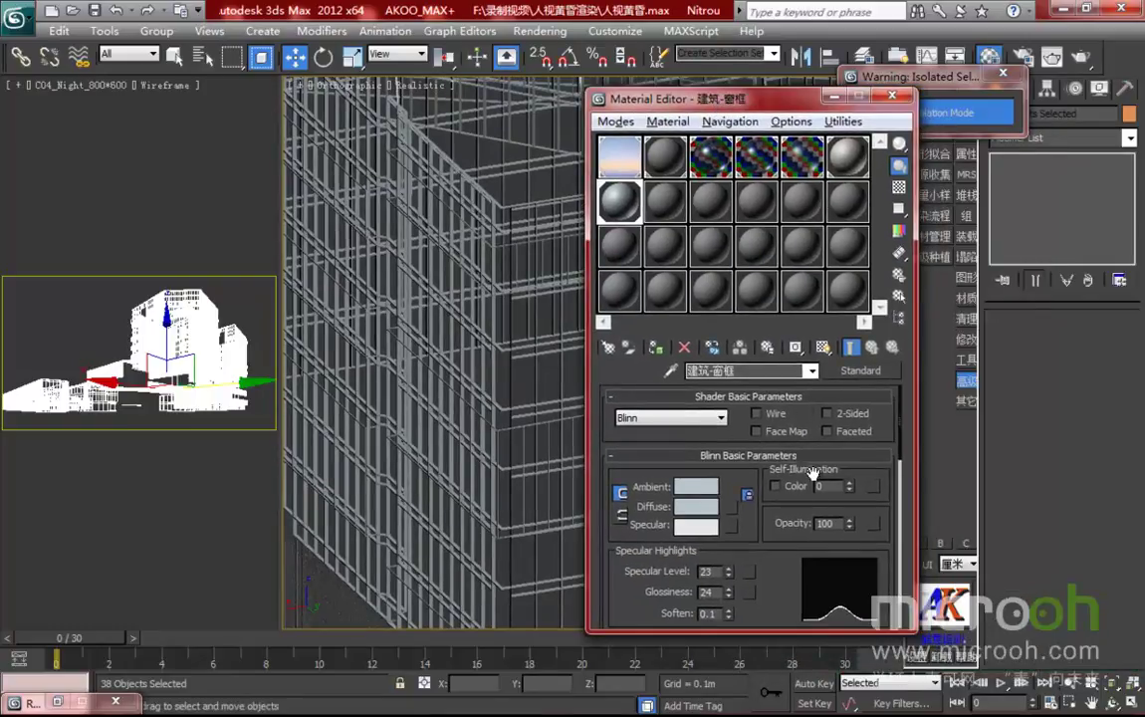
{"action": "scroll", "coordinate": [772, 494], "scroll_direction": "down", "scroll_amount": 2}
{"action": "left_click_drag", "start_coordinate": [772, 495], "coordinate": [803, 526]}
{"action": "left_click_drag", "start_coordinate": [722, 476], "coordinate": [726, 432]}
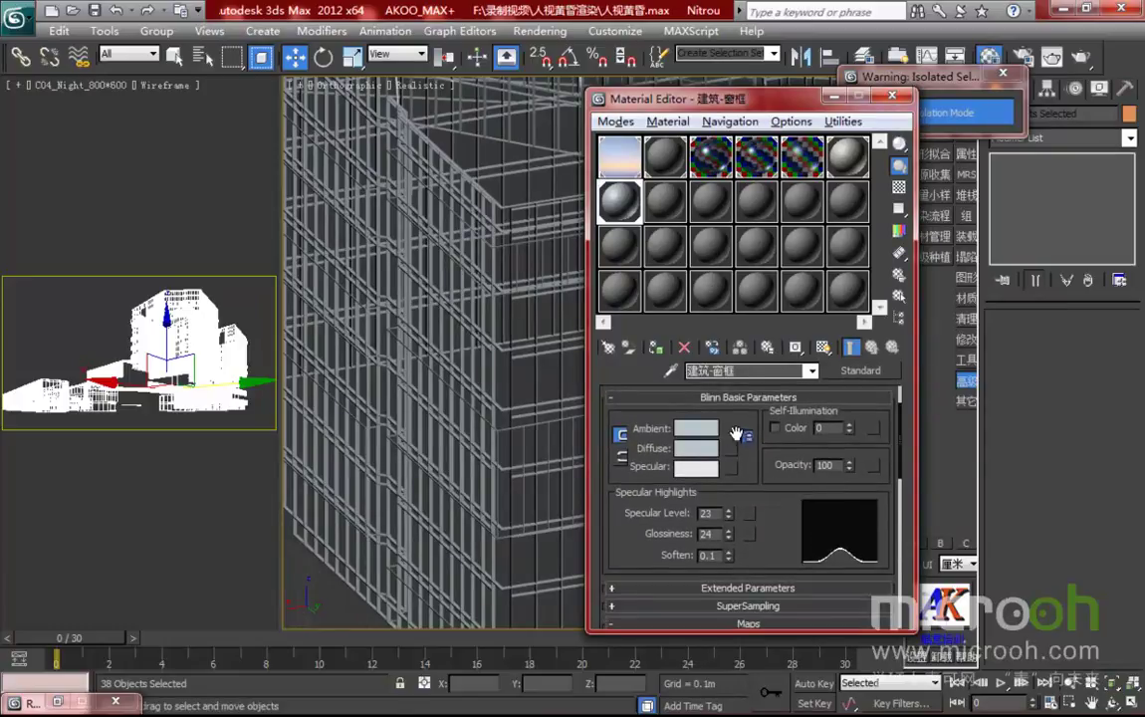
{"action": "left_click_drag", "start_coordinate": [741, 100], "coordinate": [708, 99]}
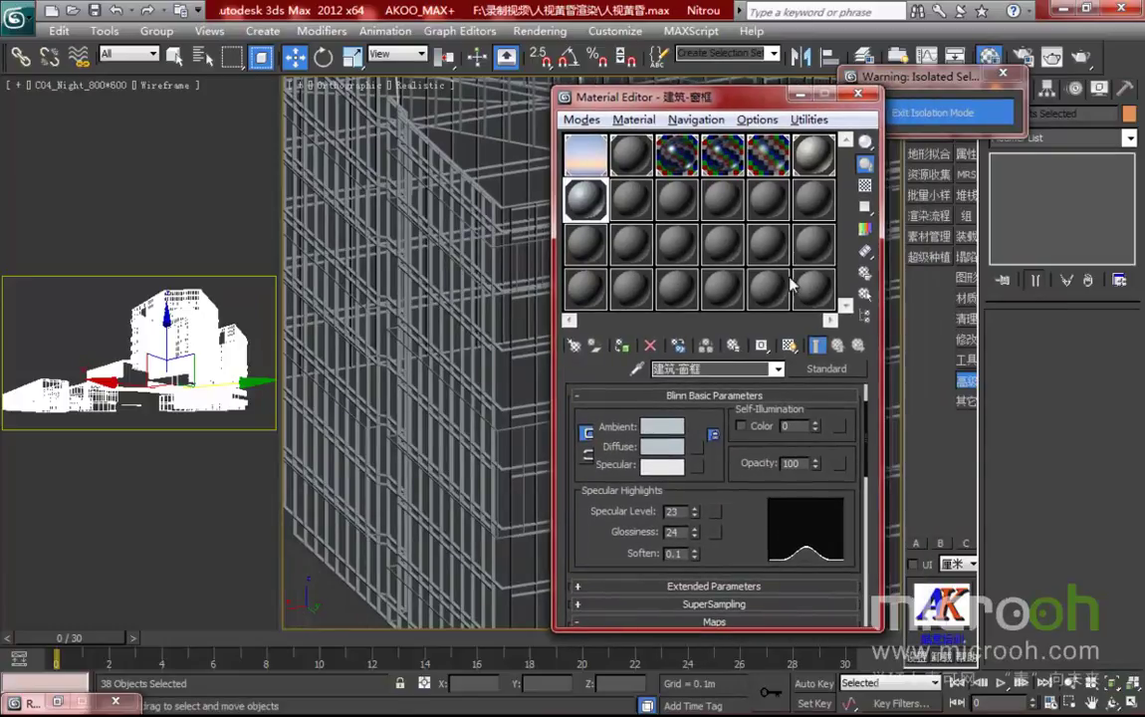
{"action": "left_click", "coordinate": [832, 370]}
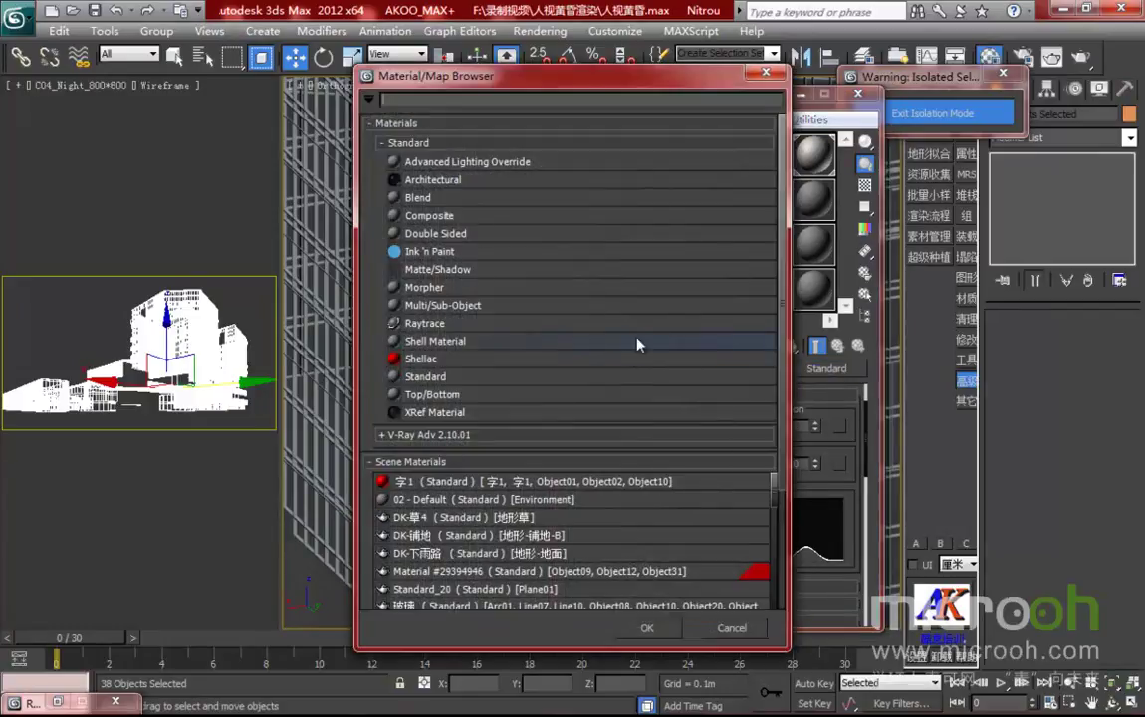
{"action": "left_click", "coordinate": [487, 435]}
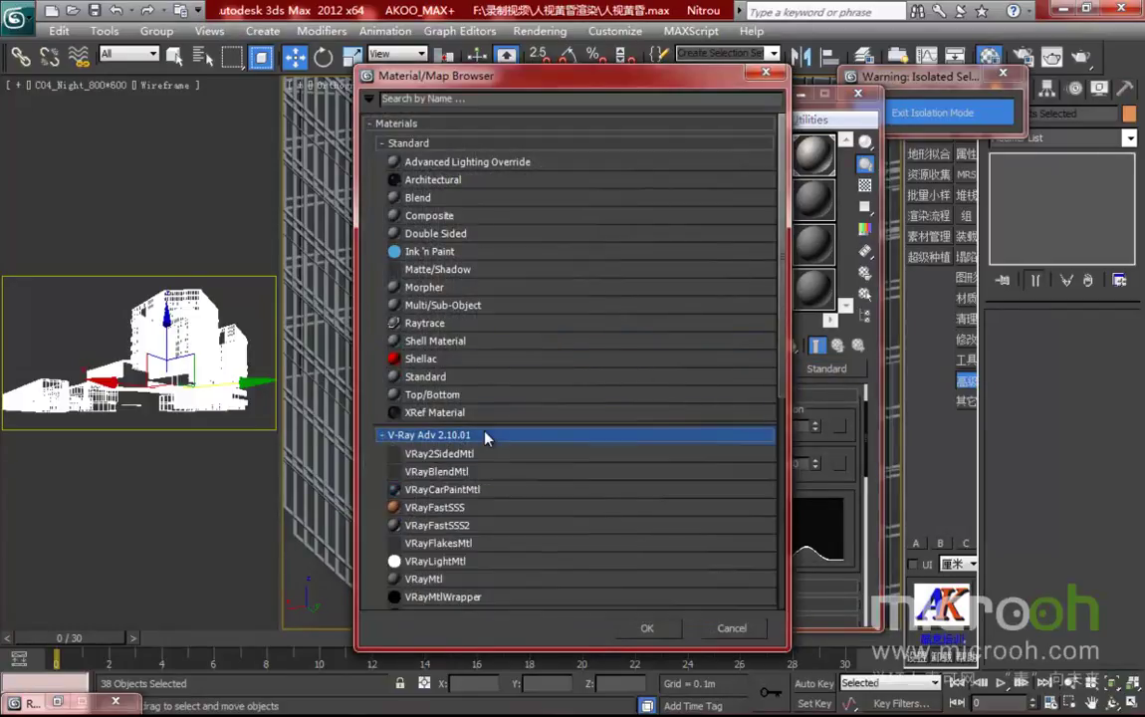
{"action": "double_click", "coordinate": [447, 582]}
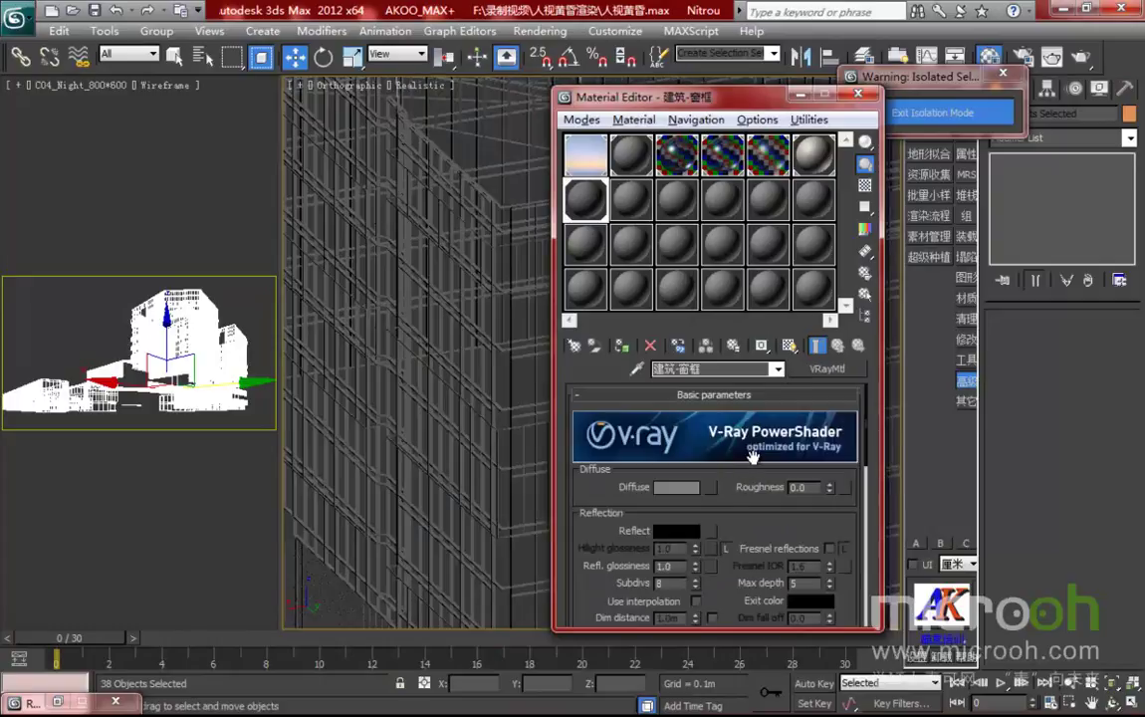
- Set the diffuse color of the 建筑-窗框 material to a greyish blue, RGB 148, 168, 187
{"action": "left_click", "coordinate": [677, 467]}
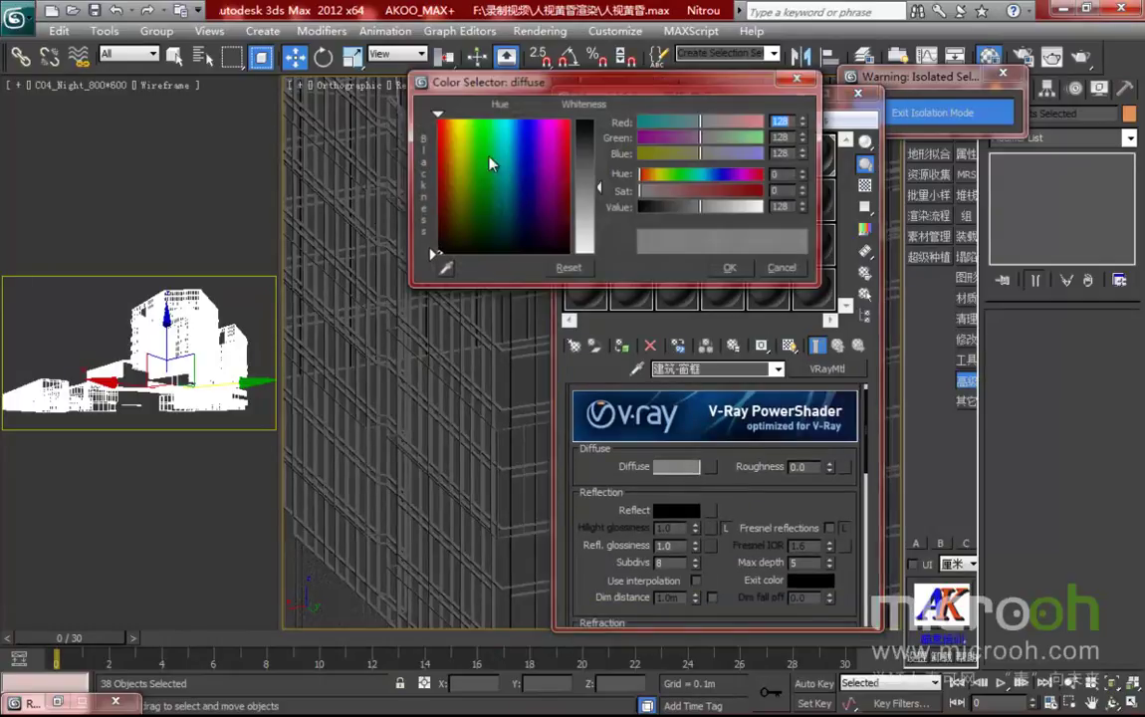
{"action": "left_click", "coordinate": [509, 207]}
{"action": "left_click_drag", "start_coordinate": [509, 204], "coordinate": [514, 206]}
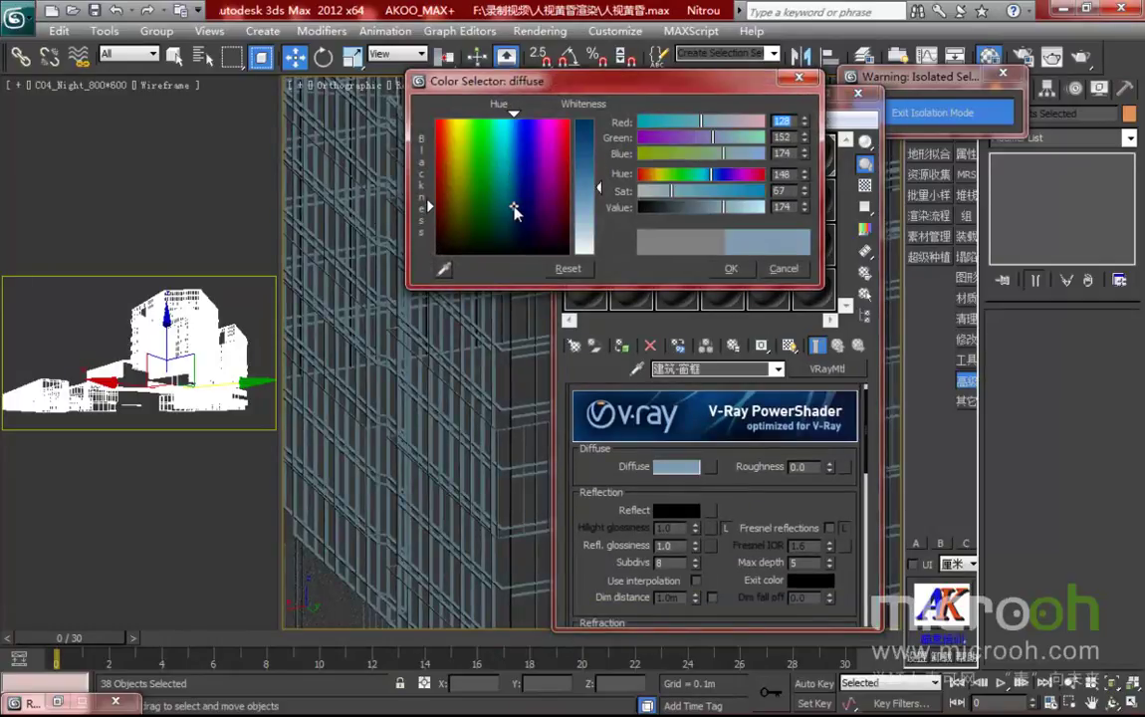
{"action": "left_click_drag", "start_coordinate": [603, 190], "coordinate": [597, 197]}
{"action": "left_click", "coordinate": [725, 268]}
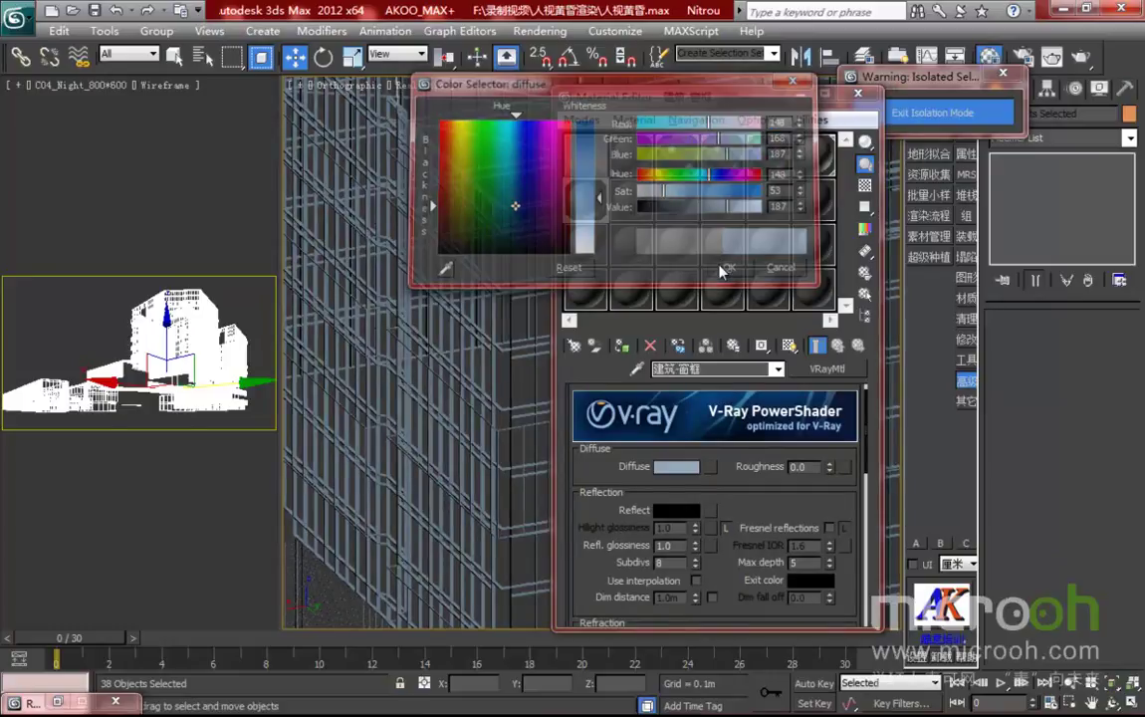
- Set the reflection color of the 建筑-窗框 material to dark grey, RGB 29, 29, 29
{"action": "left_click_drag", "start_coordinate": [726, 487], "coordinate": [755, 459]}
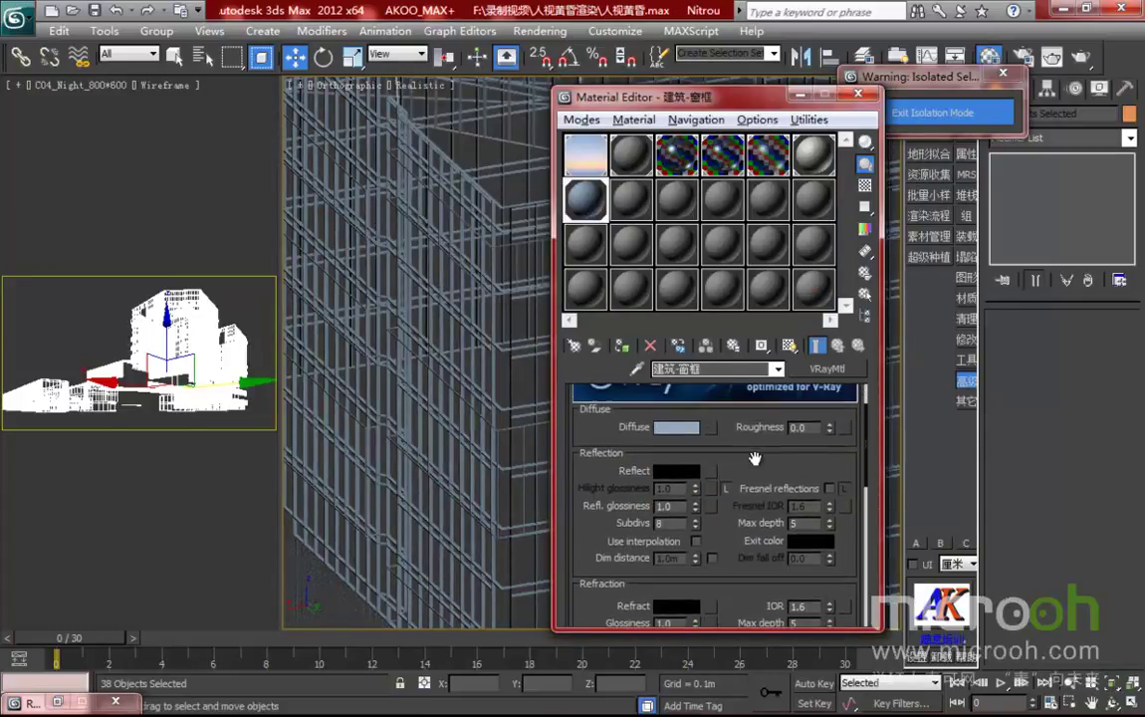
{"action": "left_click", "coordinate": [687, 471]}
{"action": "left_click_drag", "start_coordinate": [595, 131], "coordinate": [602, 138]}
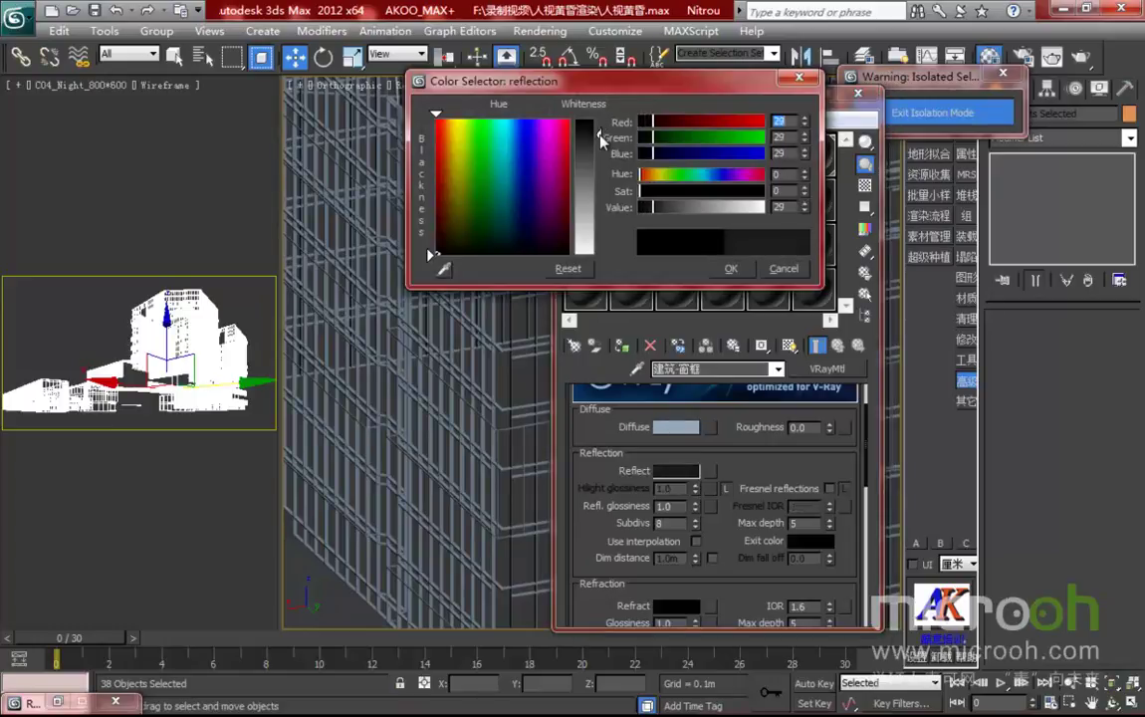
{"action": "left_click", "coordinate": [731, 268]}
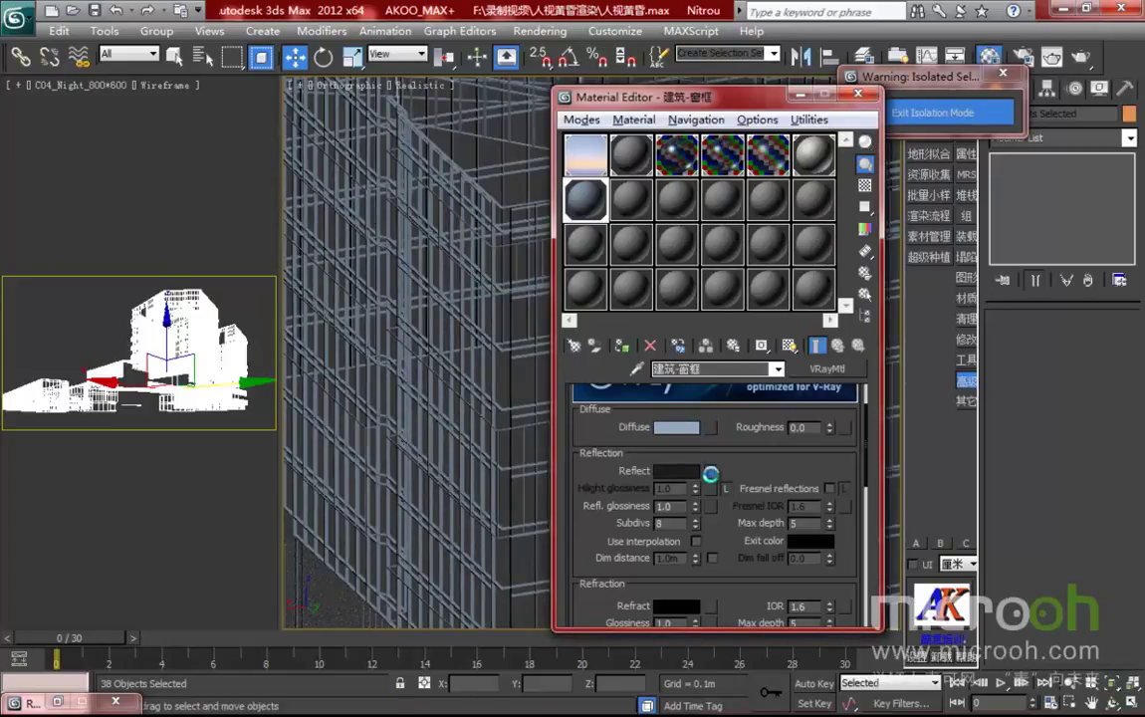
- Assign a Falloff map to the reflection of the 建筑-窗框 material and view its enlarged sample
{"action": "left_click", "coordinate": [709, 472]}
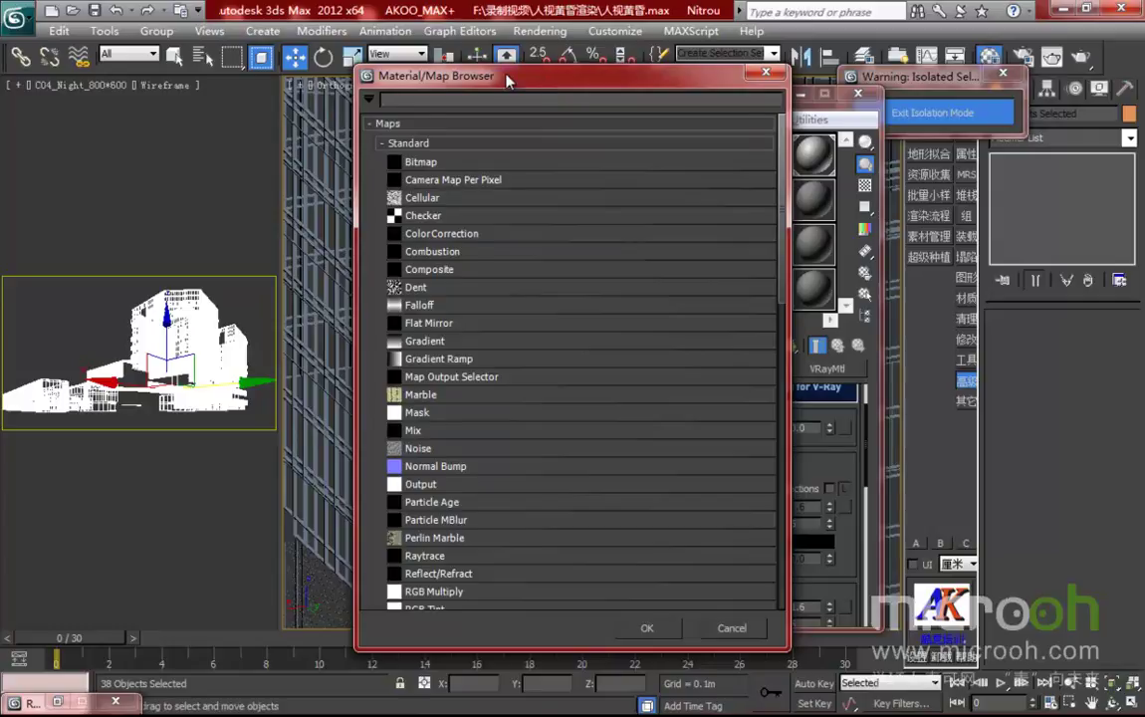
{"action": "left_click_drag", "start_coordinate": [505, 79], "coordinate": [573, 66]}
{"action": "scroll", "coordinate": [582, 233], "scroll_direction": "down", "scroll_amount": 2}
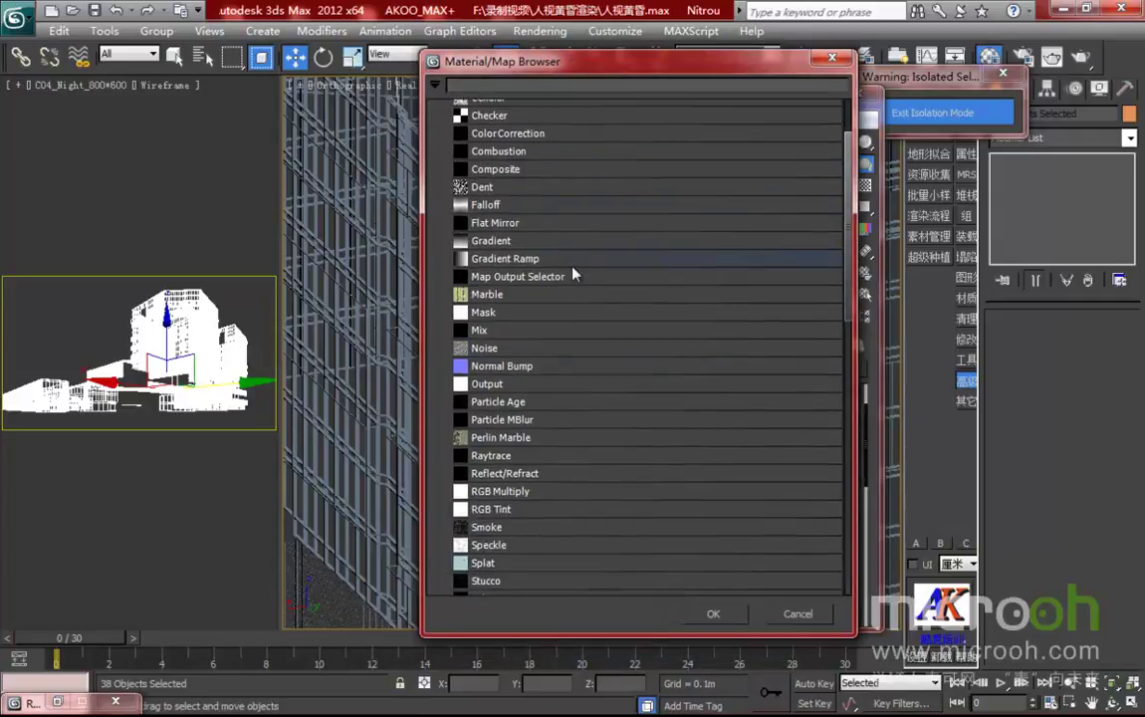
{"action": "double_click", "coordinate": [482, 205]}
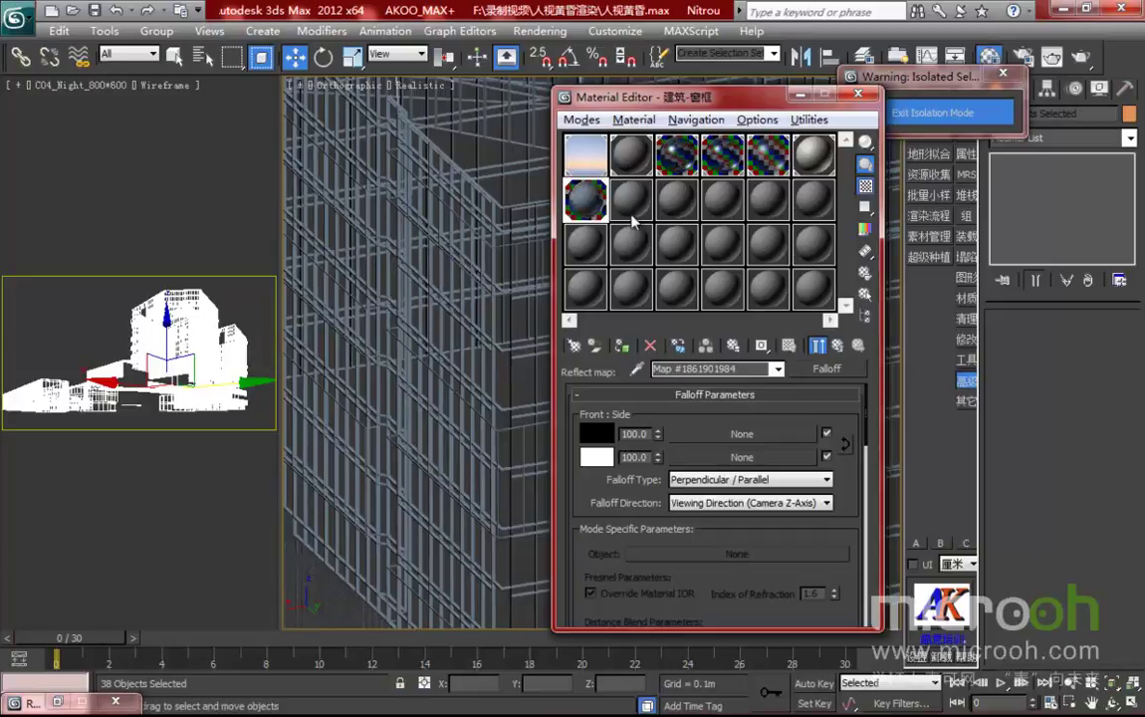
{"action": "double_click", "coordinate": [585, 199]}
{"action": "left_click_drag", "start_coordinate": [618, 165], "coordinate": [372, 167]}
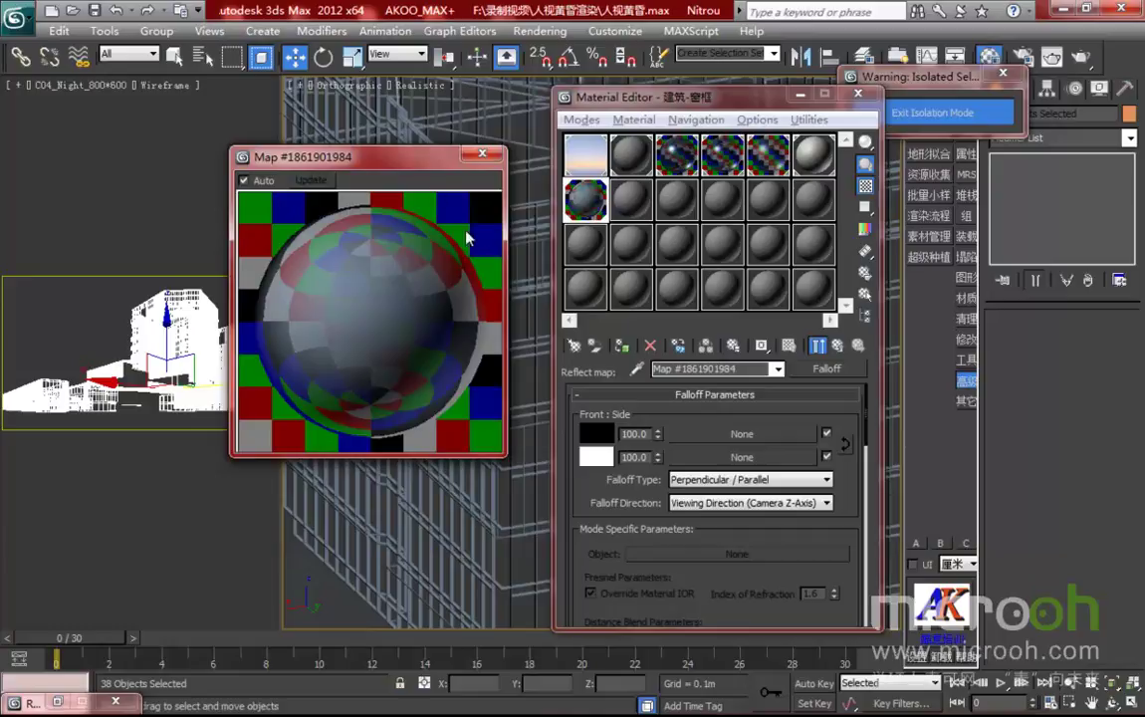
- Set the Falloff map's side color to grey, RGB 139, 139, 139, and return to the parent material
{"action": "left_click", "coordinate": [595, 457]}
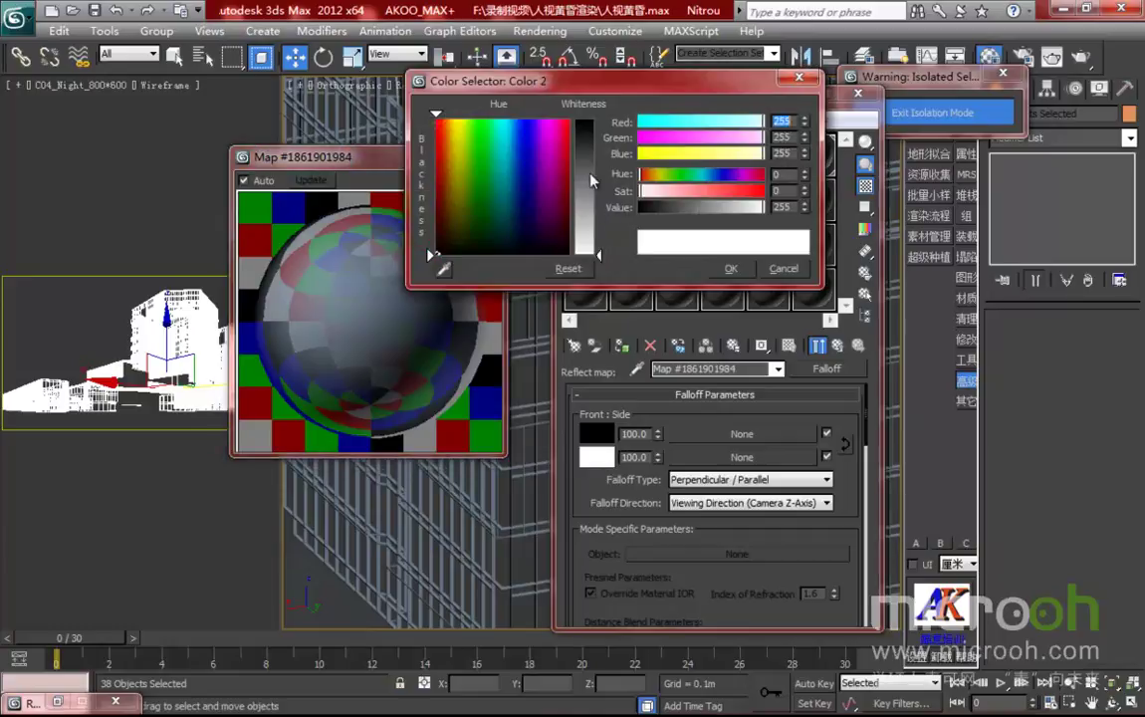
{"action": "left_click", "coordinate": [593, 207]}
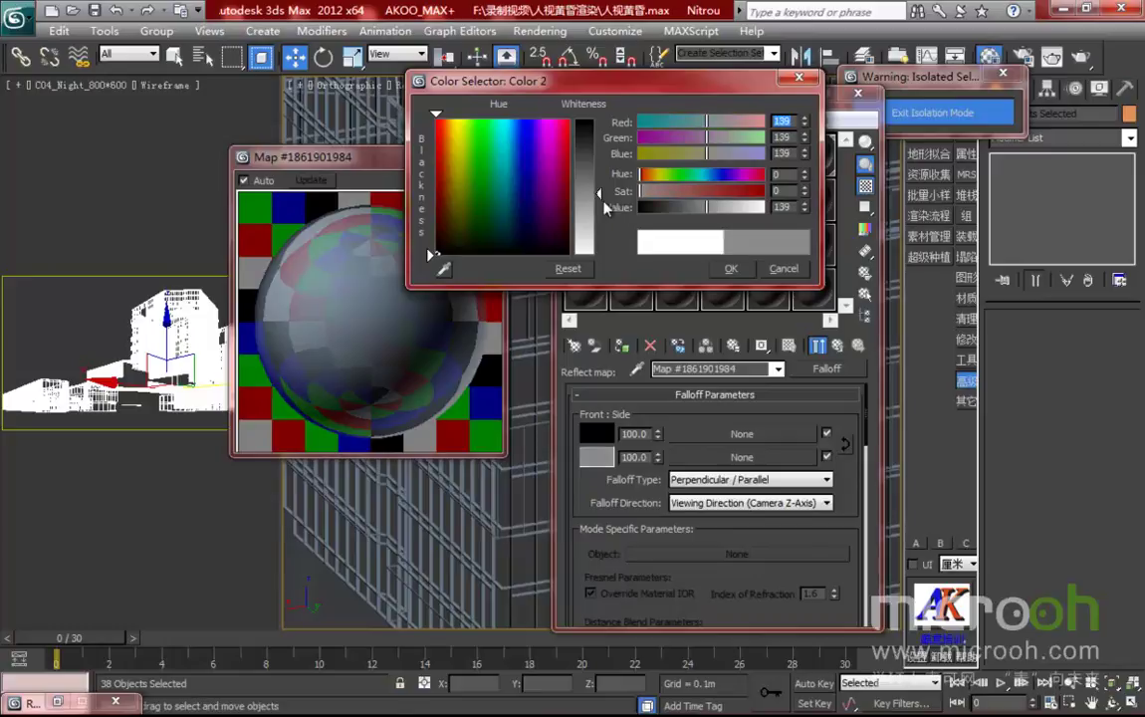
{"action": "left_click", "coordinate": [731, 267]}
{"action": "left_click_drag", "start_coordinate": [439, 163], "coordinate": [465, 158]}
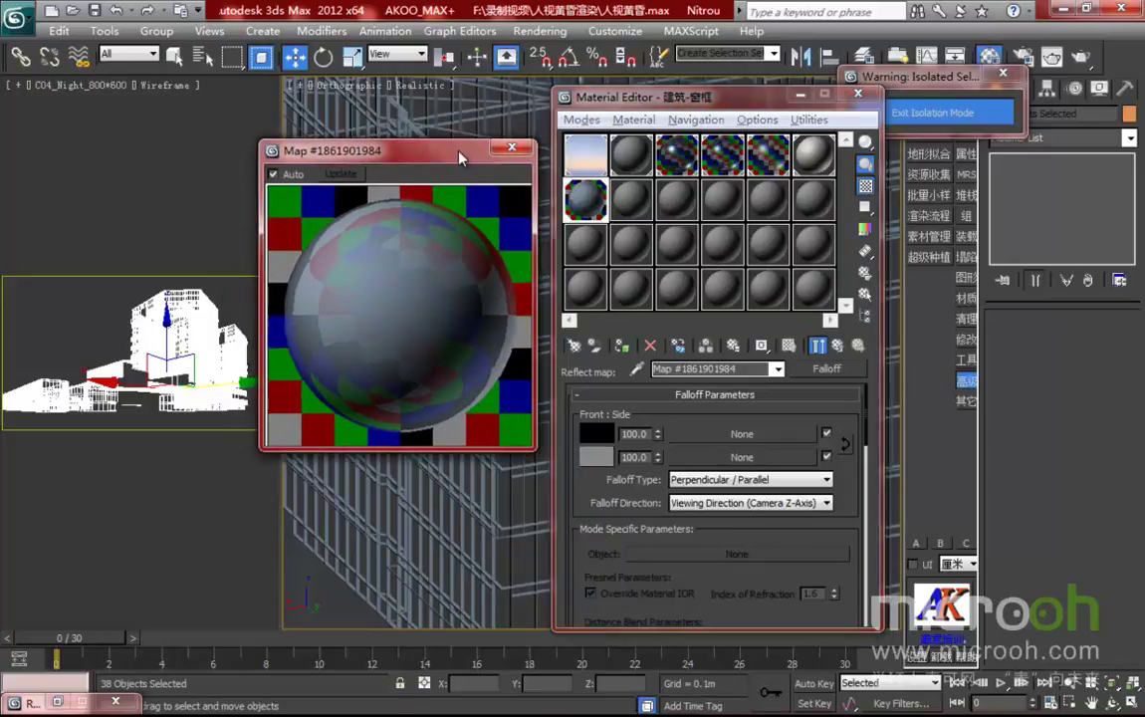
{"action": "left_click", "coordinate": [509, 148]}
{"action": "left_click", "coordinate": [837, 347]}
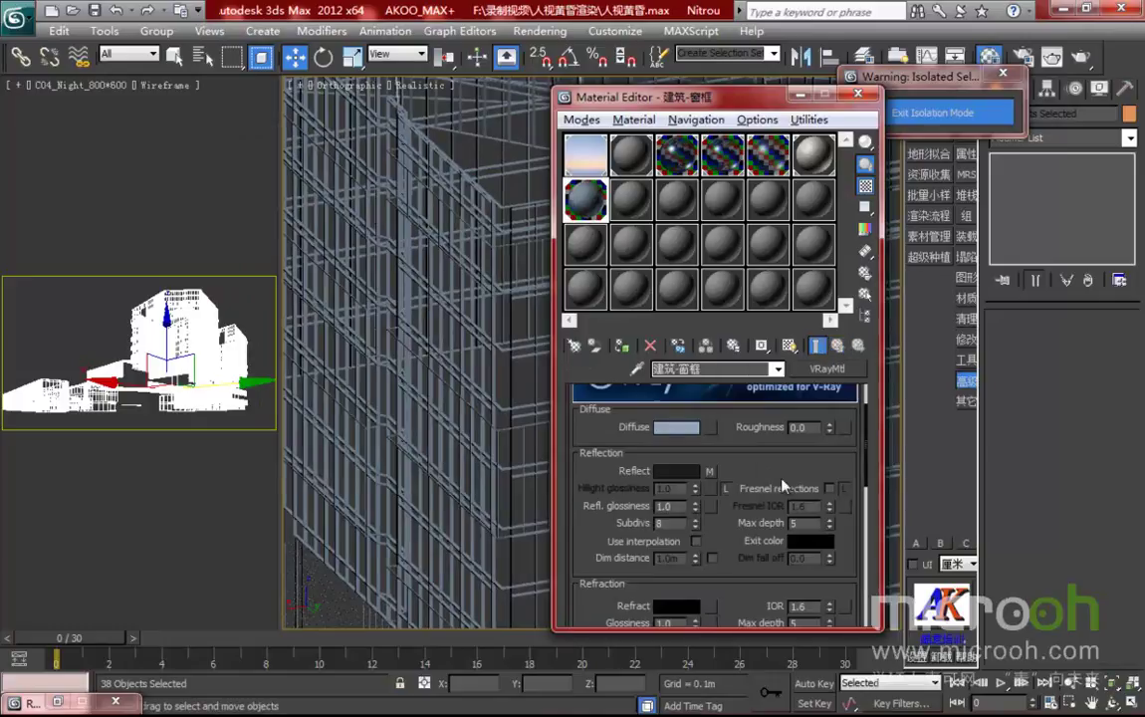
- Set the reflection glossiness of the 建筑-窗框 material to 0.65 and check the enlarged sample
{"action": "left_click_drag", "start_coordinate": [723, 444], "coordinate": [719, 416]}
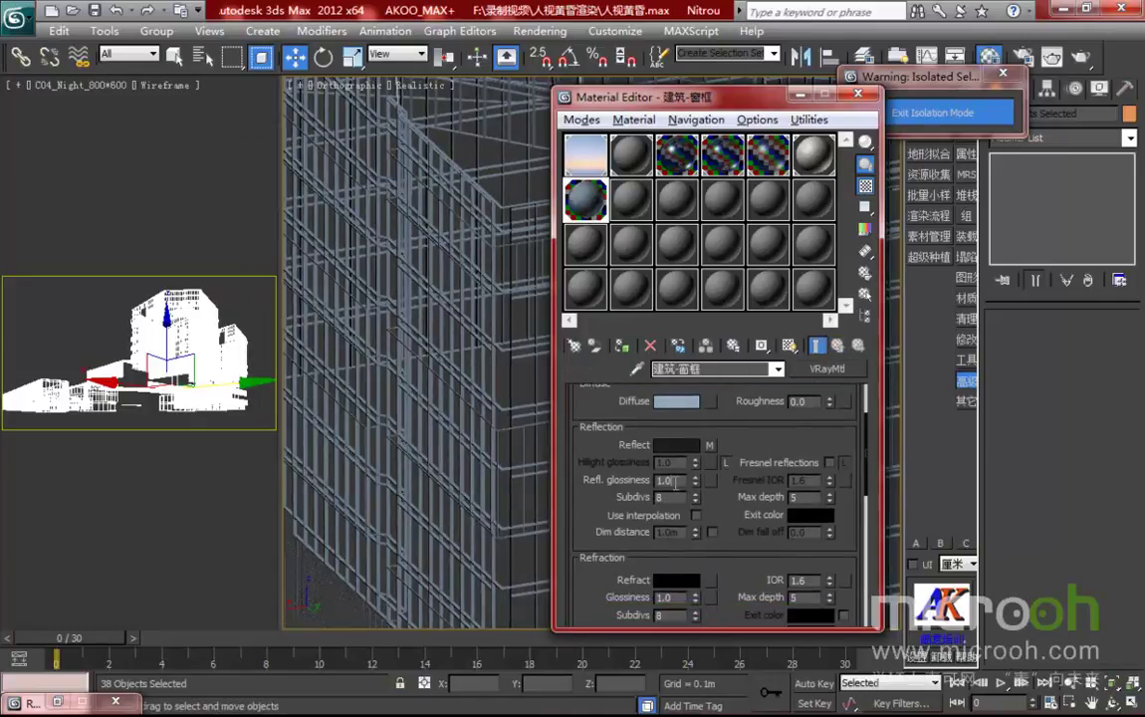
{"action": "double_click", "coordinate": [681, 480]}
{"action": "key", "text": "BackSpace"}
{"action": "left_click", "coordinate": [611, 484]}
{"action": "left_click_drag", "start_coordinate": [679, 481], "coordinate": [604, 481]}
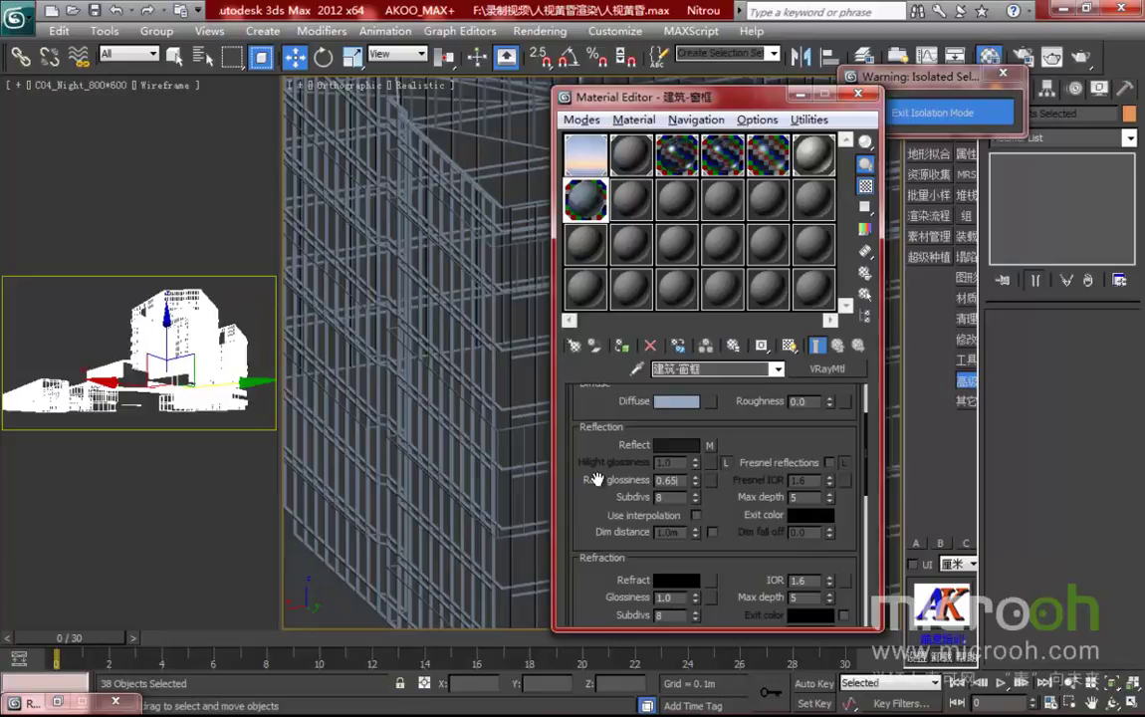
{"action": "key", "text": "Return"}
{"action": "double_click", "coordinate": [586, 199]}
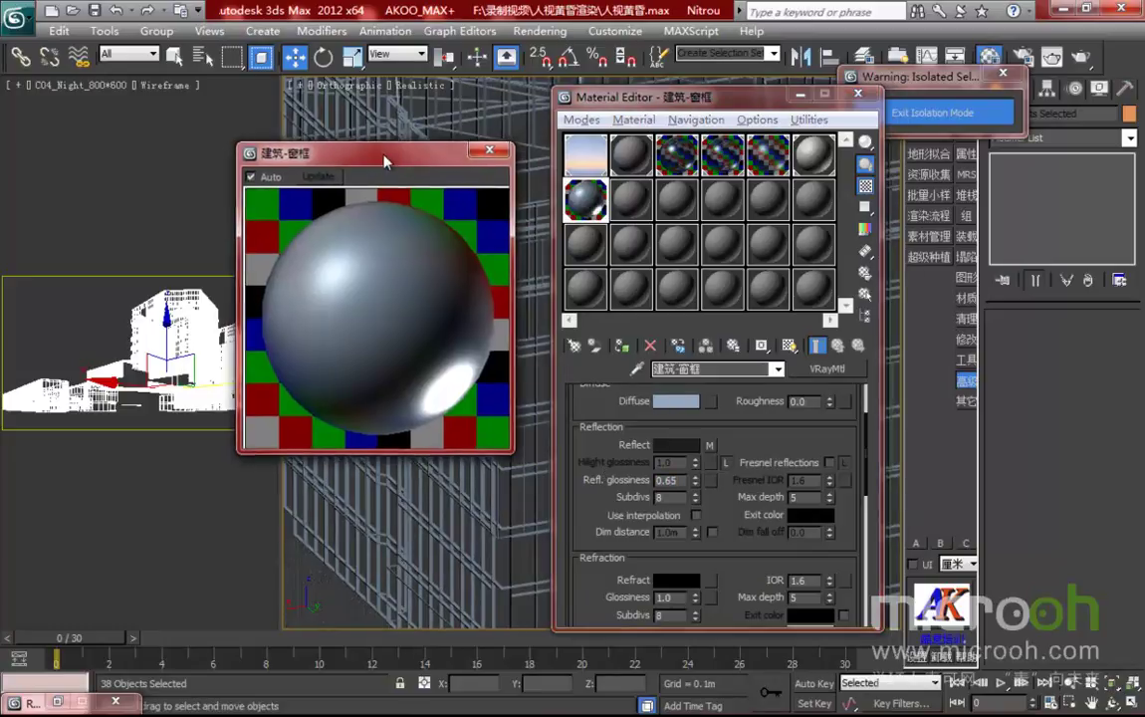
{"action": "left_click_drag", "start_coordinate": [383, 158], "coordinate": [376, 160]}
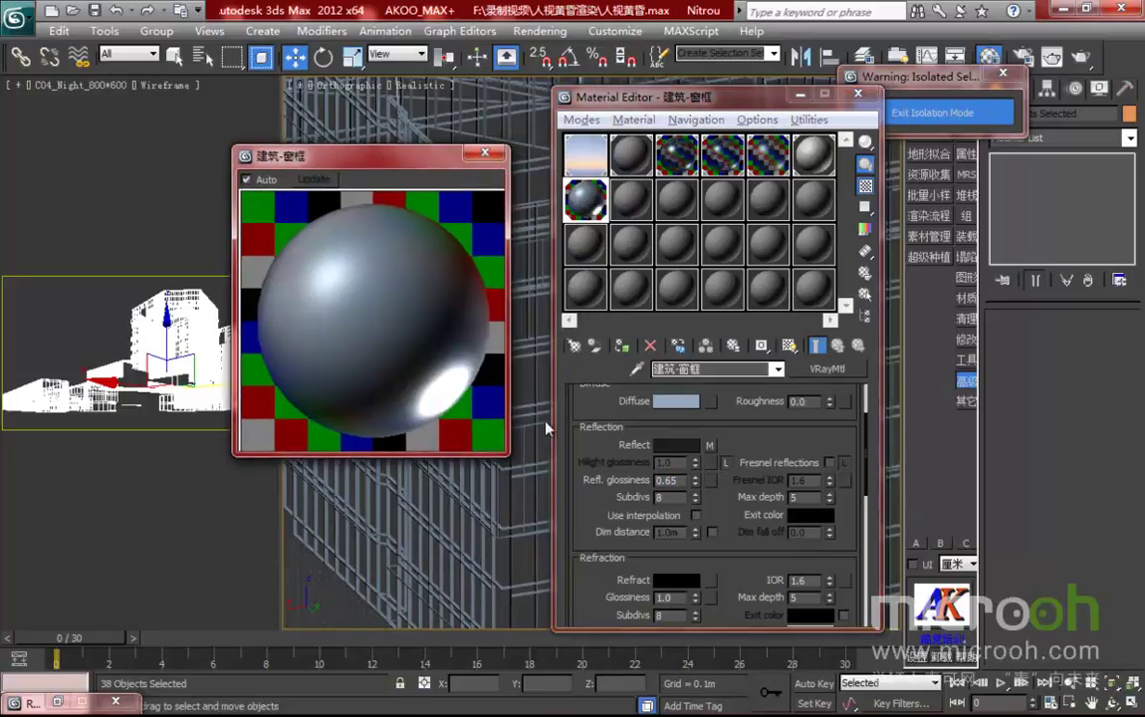
{"action": "scroll", "coordinate": [598, 450], "scroll_direction": "down", "scroll_amount": 2}
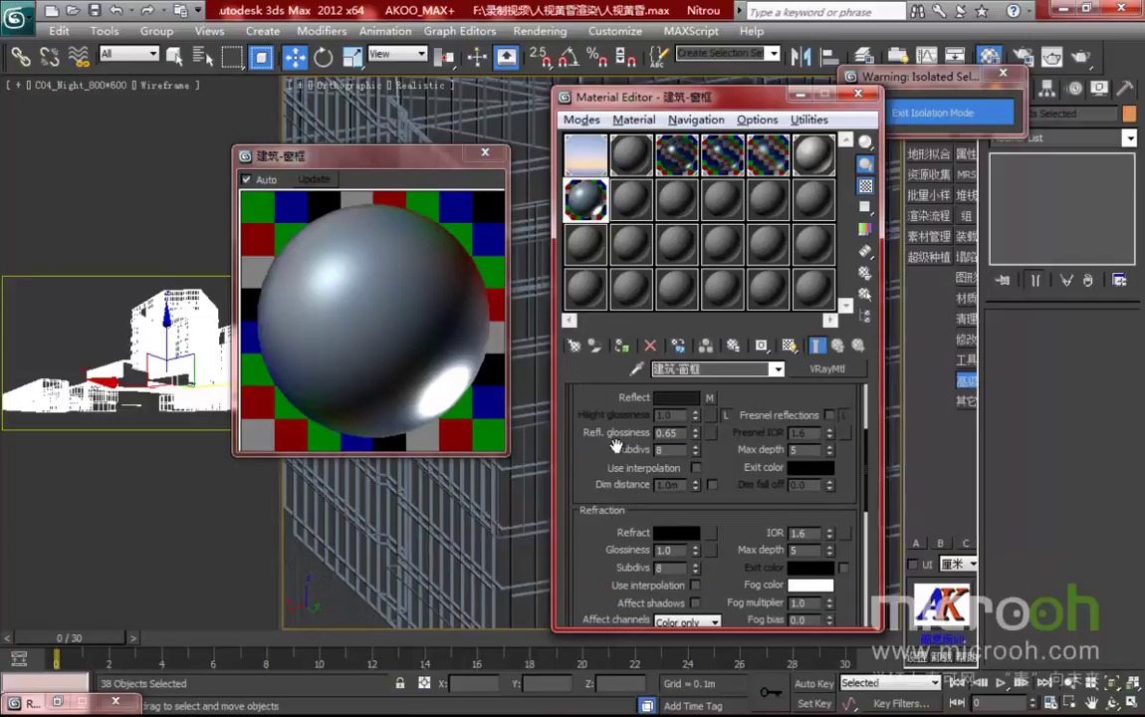
{"action": "scroll", "coordinate": [622, 440], "scroll_direction": "down", "scroll_amount": 2}
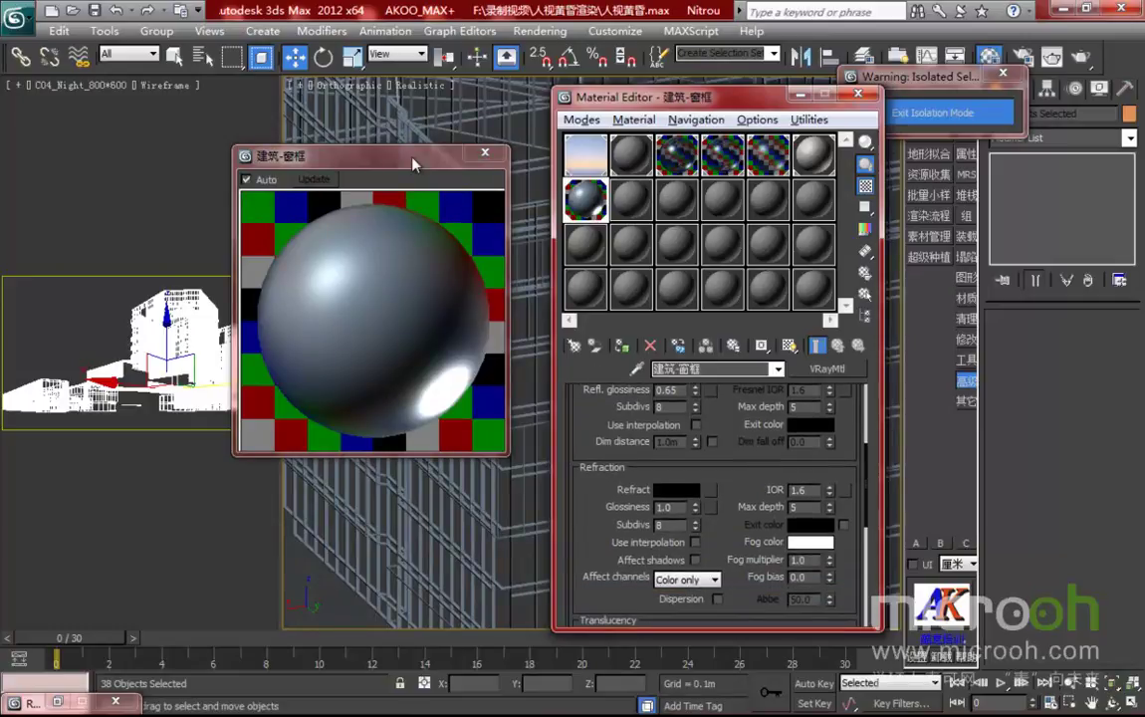
{"action": "left_click_drag", "start_coordinate": [374, 152], "coordinate": [395, 151]}
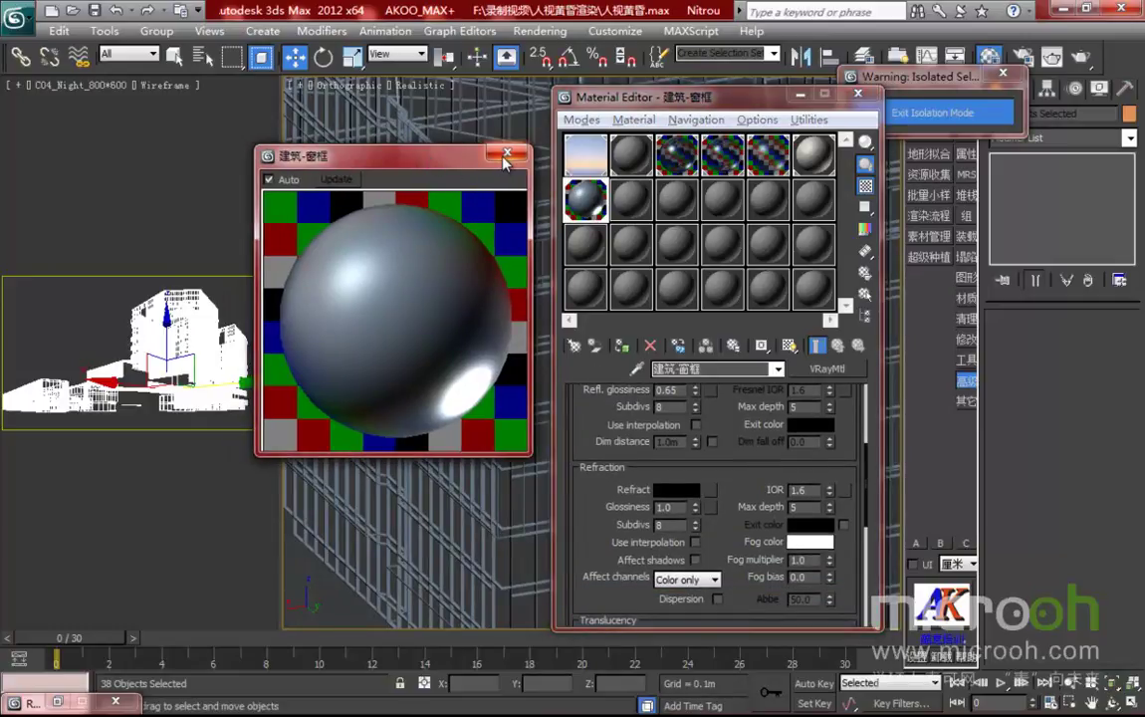
{"action": "left_click", "coordinate": [506, 156]}
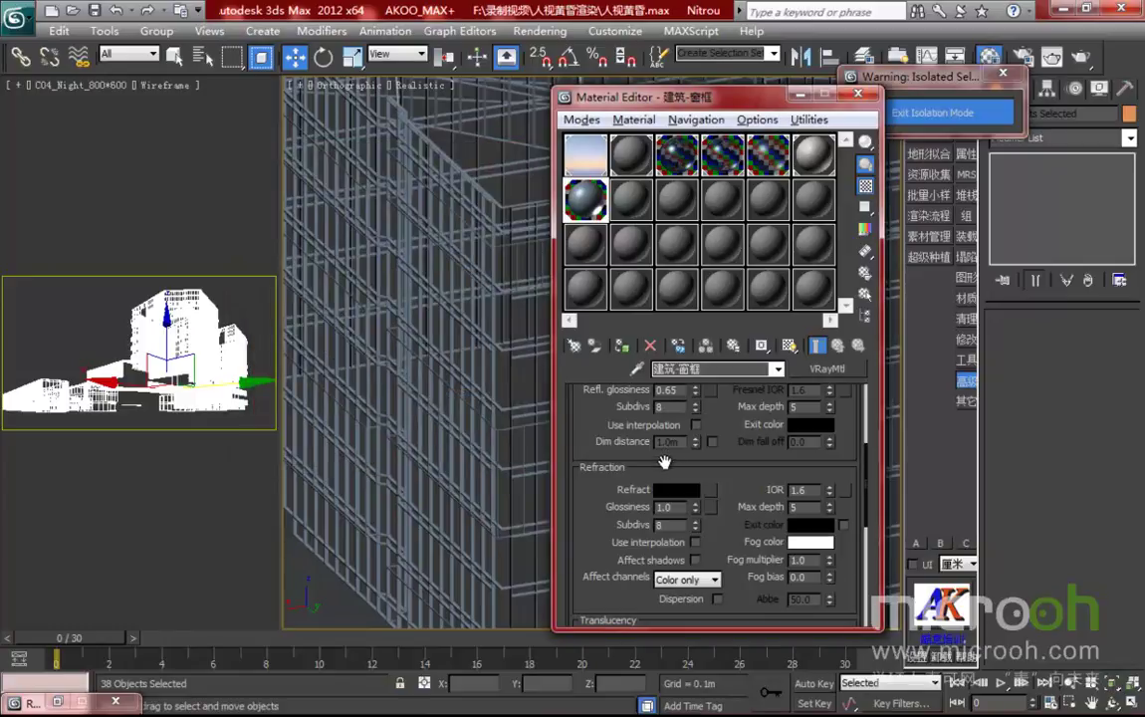
- Set the Reflect map amount of the 建筑-窗框 material to 50
{"action": "scroll", "coordinate": [598, 416], "scroll_direction": "down", "scroll_amount": 3}
{"action": "scroll", "coordinate": [692, 402], "scroll_direction": "down", "scroll_amount": 2}
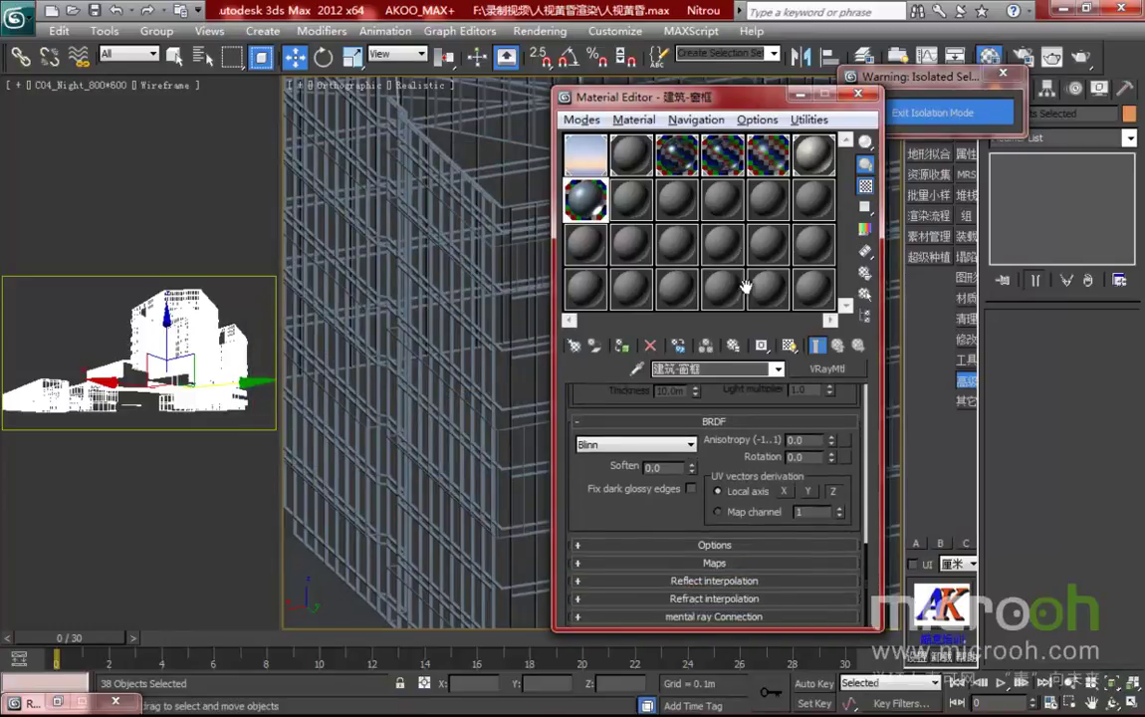
{"action": "left_click", "coordinate": [739, 564]}
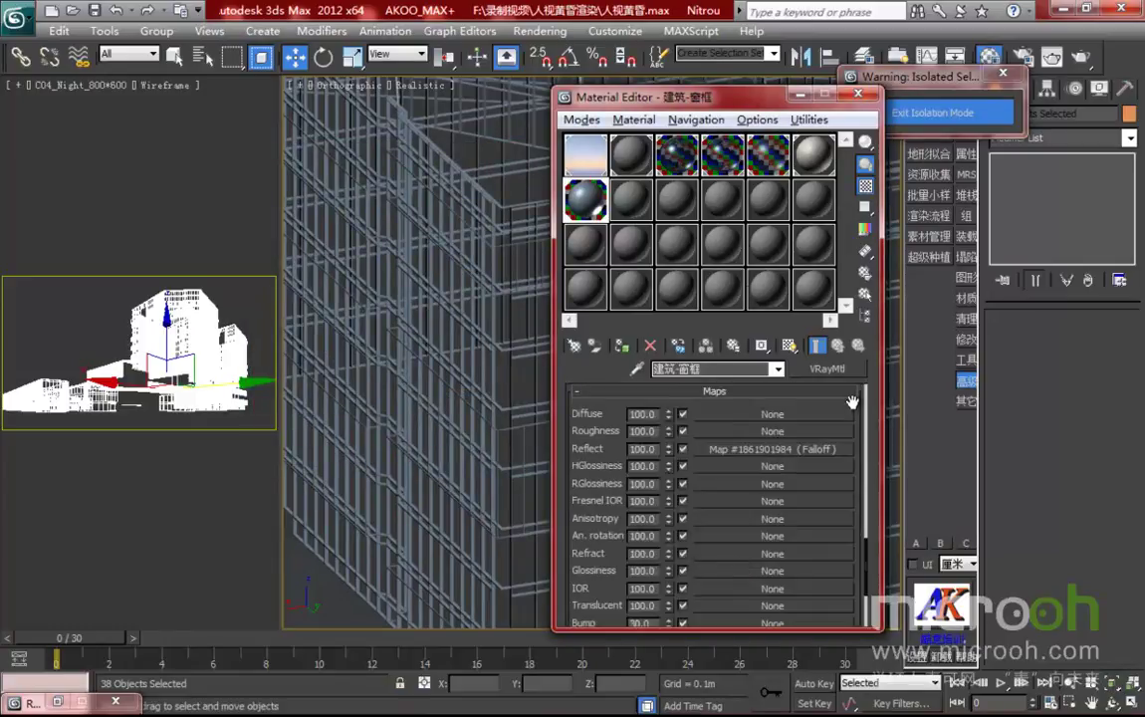
{"action": "scroll", "coordinate": [732, 515], "scroll_direction": "up", "scroll_amount": 6}
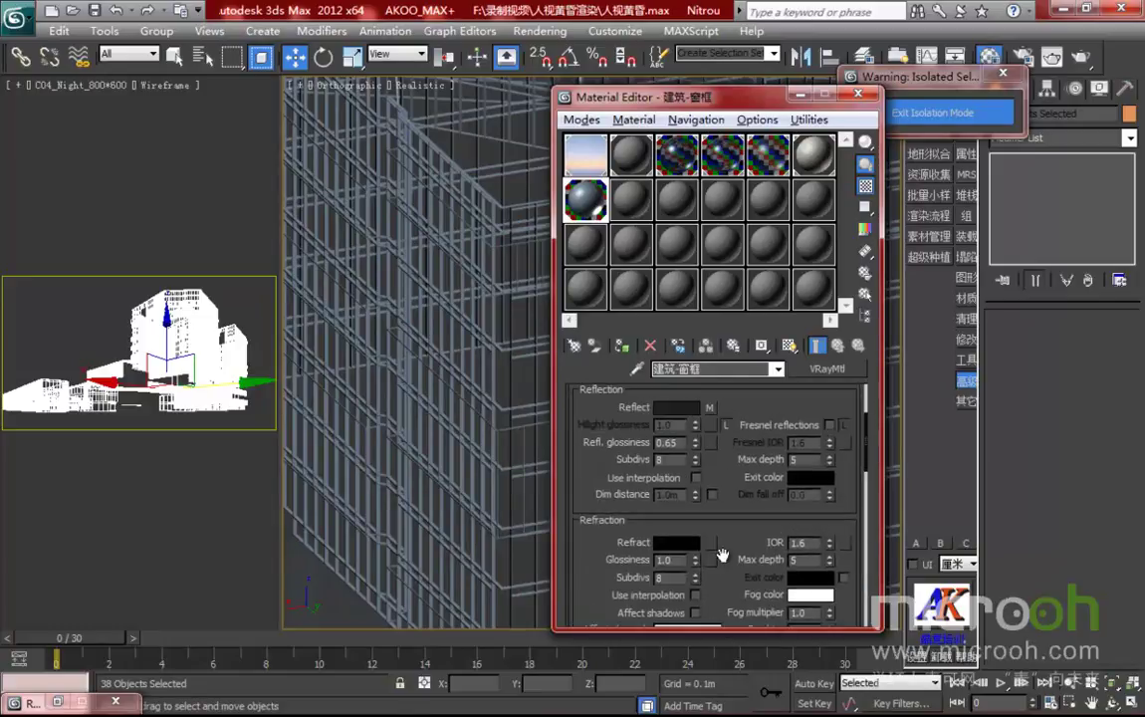
{"action": "scroll", "coordinate": [732, 515], "scroll_direction": "down", "scroll_amount": 4}
{"action": "scroll", "coordinate": [677, 393], "scroll_direction": "down", "scroll_amount": 3}
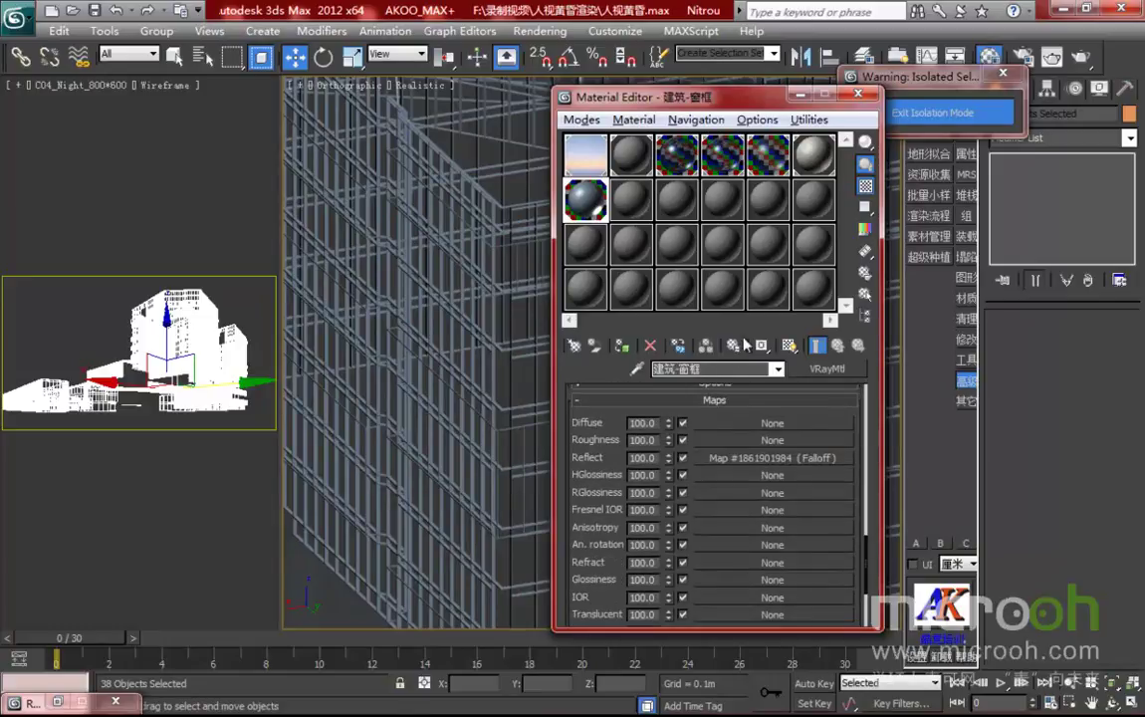
{"action": "double_click", "coordinate": [641, 459]}
{"action": "type", "text": "50"}
{"action": "key", "text": "Return"}
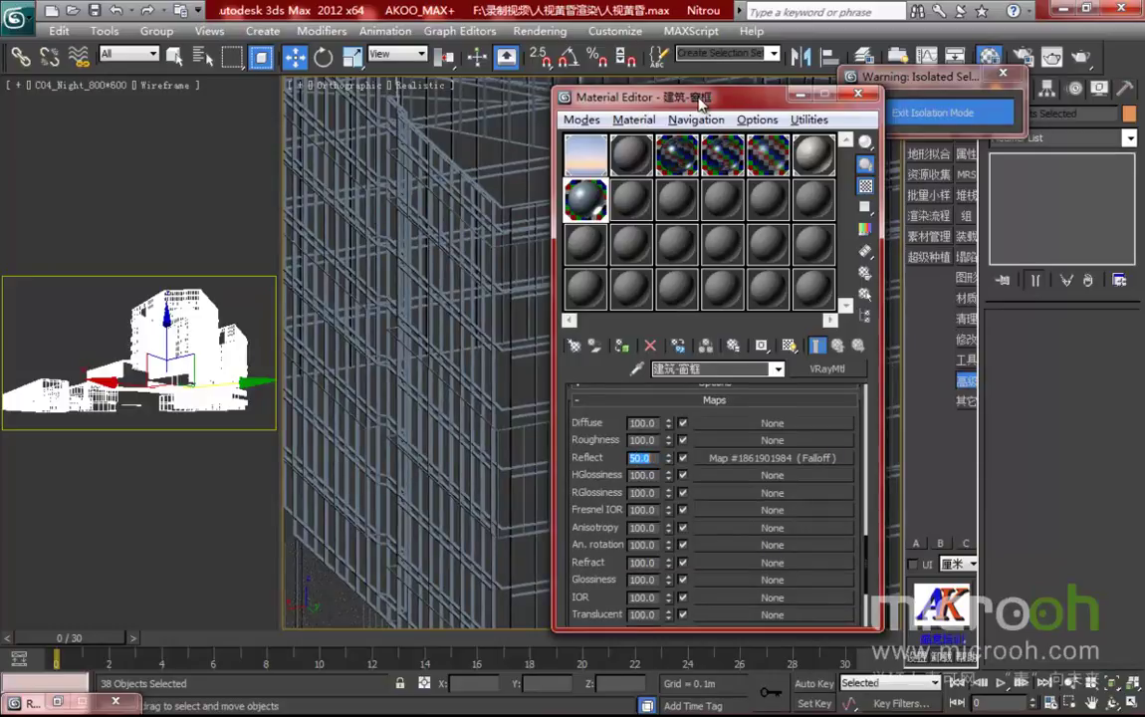
- Close the Material Editor and exit isolation mode to bring back the whole building
{"action": "left_click_drag", "start_coordinate": [633, 97], "coordinate": [946, 126]}
{"action": "left_click", "coordinate": [937, 101]}
{"action": "left_click", "coordinate": [941, 120]}
{"action": "right_click", "coordinate": [635, 304]}
{"action": "left_click", "coordinate": [669, 255]}
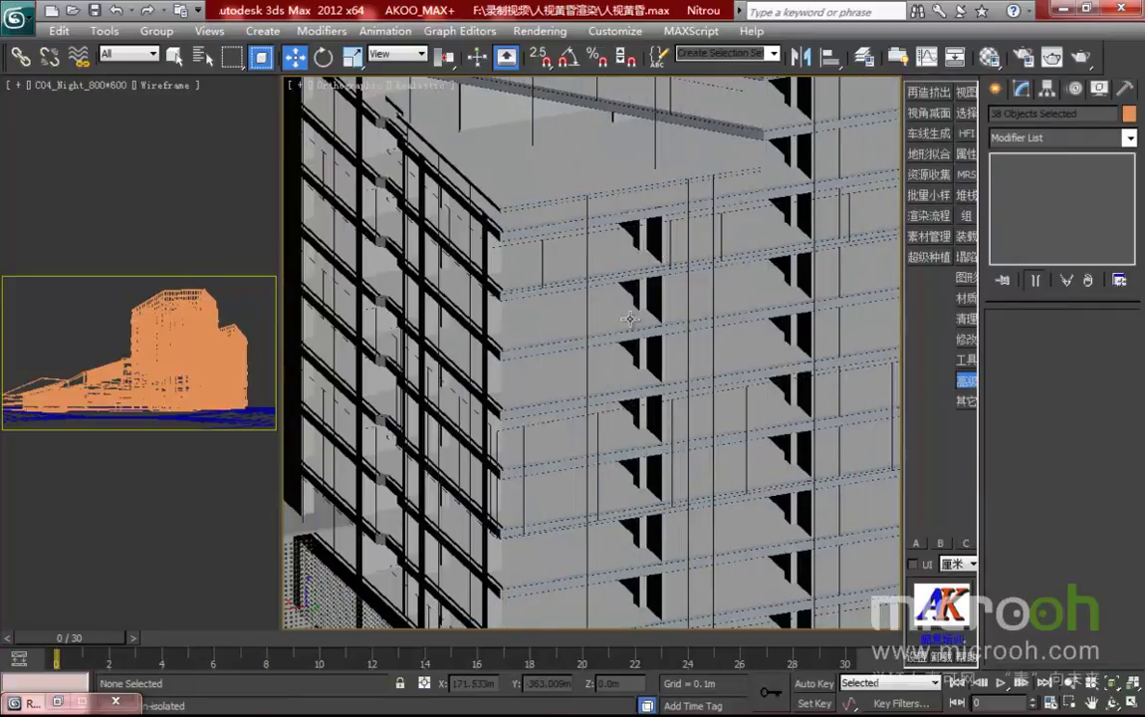
{"action": "middle_click_drag", "start_coordinate": [547, 383], "coordinate": [591, 434]}
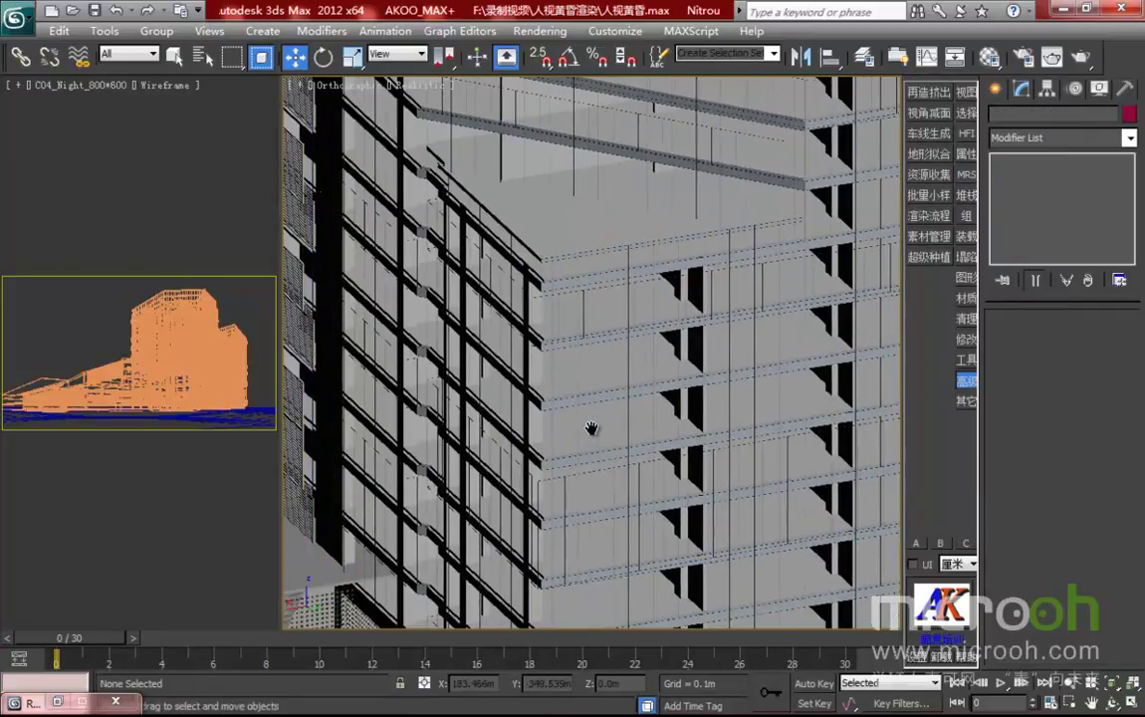
- Pick the 建筑-楼板 material from a floor slab into the empty slot beside 建筑-窗框
{"action": "key", "text": "m"}
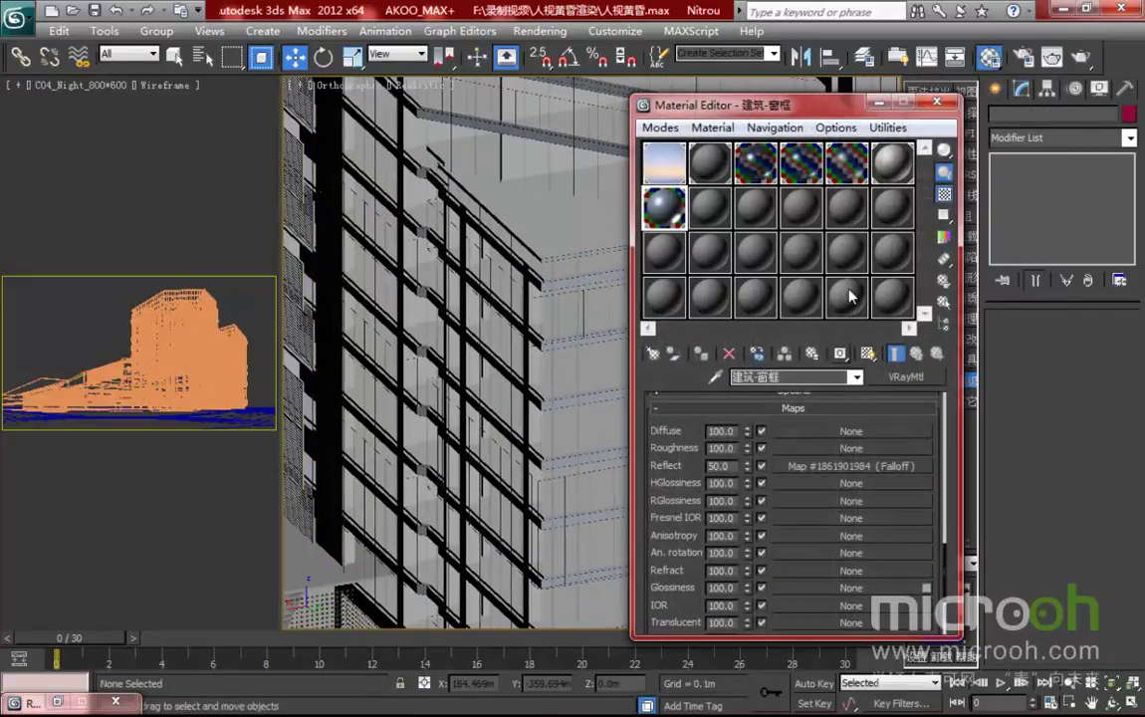
{"action": "left_click", "coordinate": [708, 208]}
{"action": "left_click", "coordinate": [539, 241]}
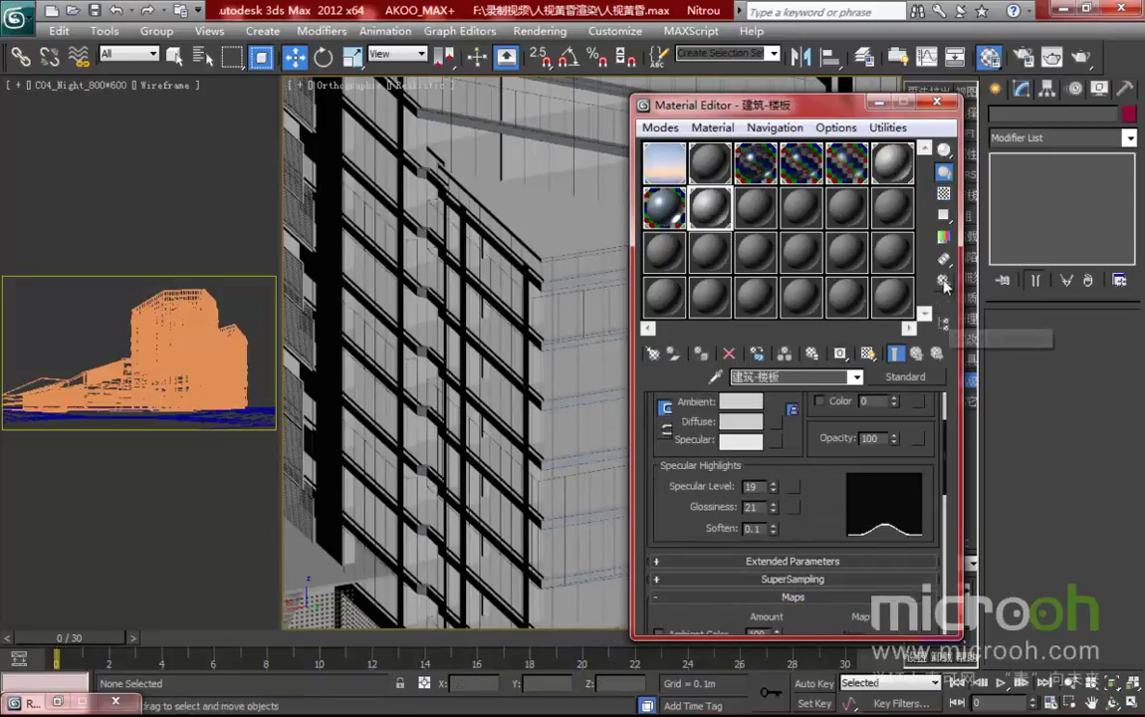
- Select all objects that use the 建筑-楼板 material and isolate them in an orbited view
{"action": "left_click", "coordinate": [945, 323]}
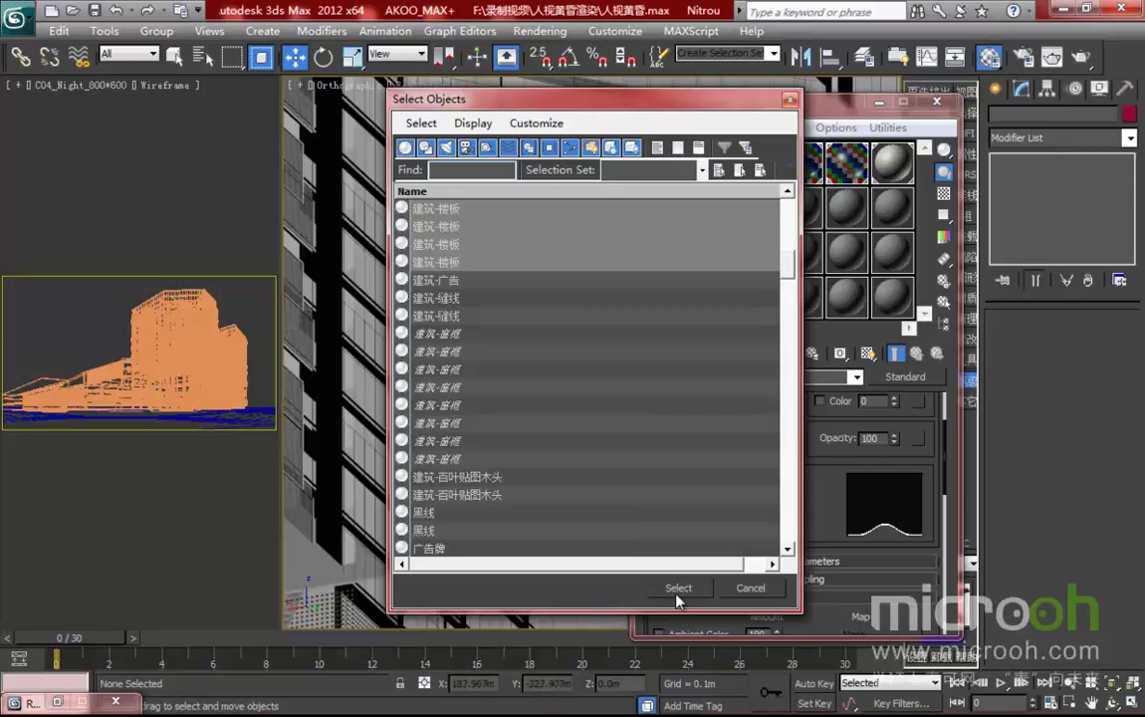
{"action": "left_click", "coordinate": [678, 589]}
{"action": "key", "text": "alt+q"}
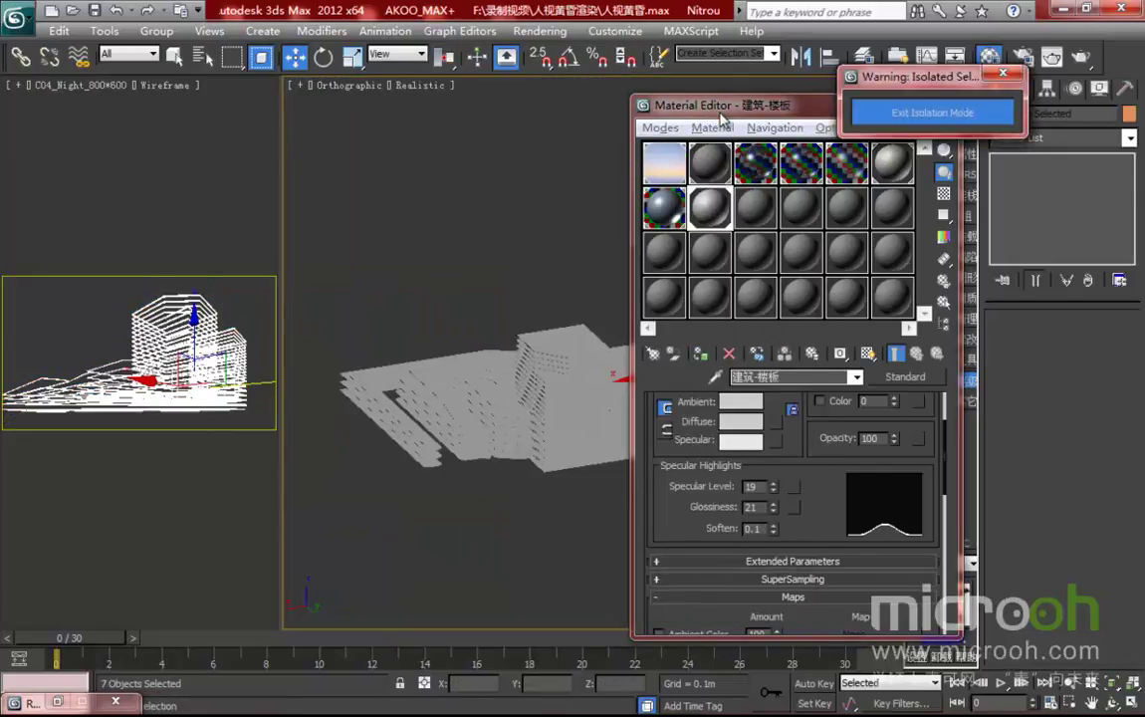
{"action": "left_click_drag", "start_coordinate": [720, 114], "coordinate": [872, 124]}
{"action": "middle_click_drag", "start_coordinate": [517, 424], "coordinate": [455, 393]}
{"action": "middle_click_drag", "start_coordinate": [595, 389], "coordinate": [528, 367], "text": "alt"}
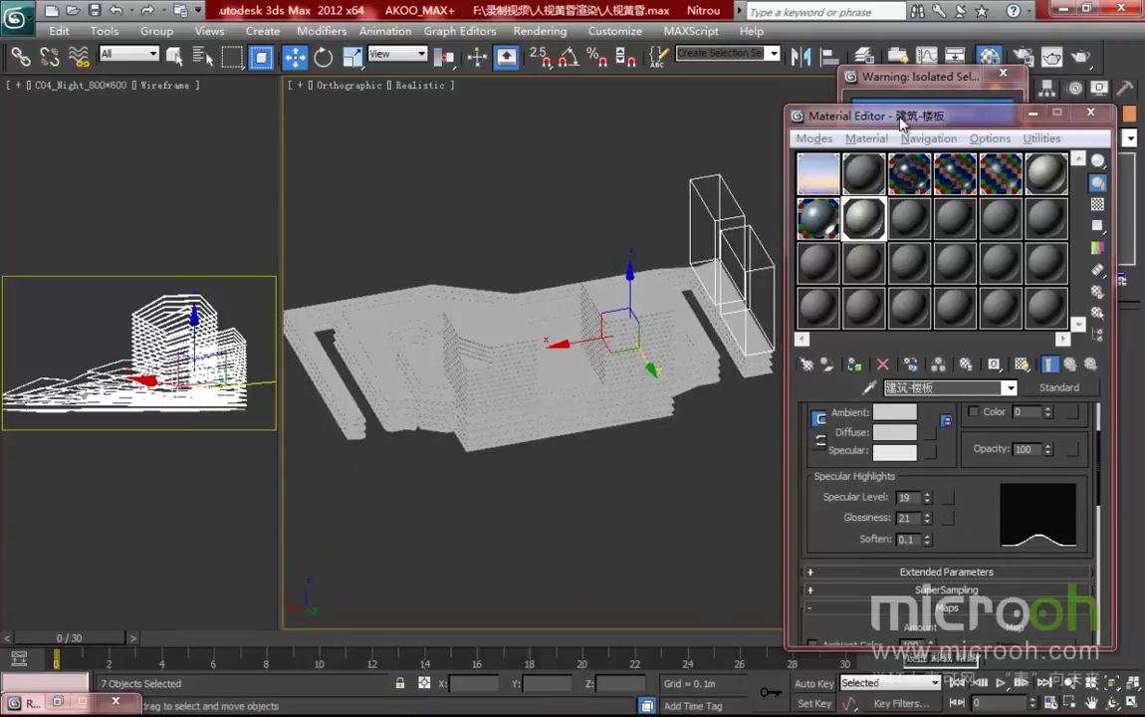
{"action": "left_click_drag", "start_coordinate": [903, 121], "coordinate": [903, 97]}
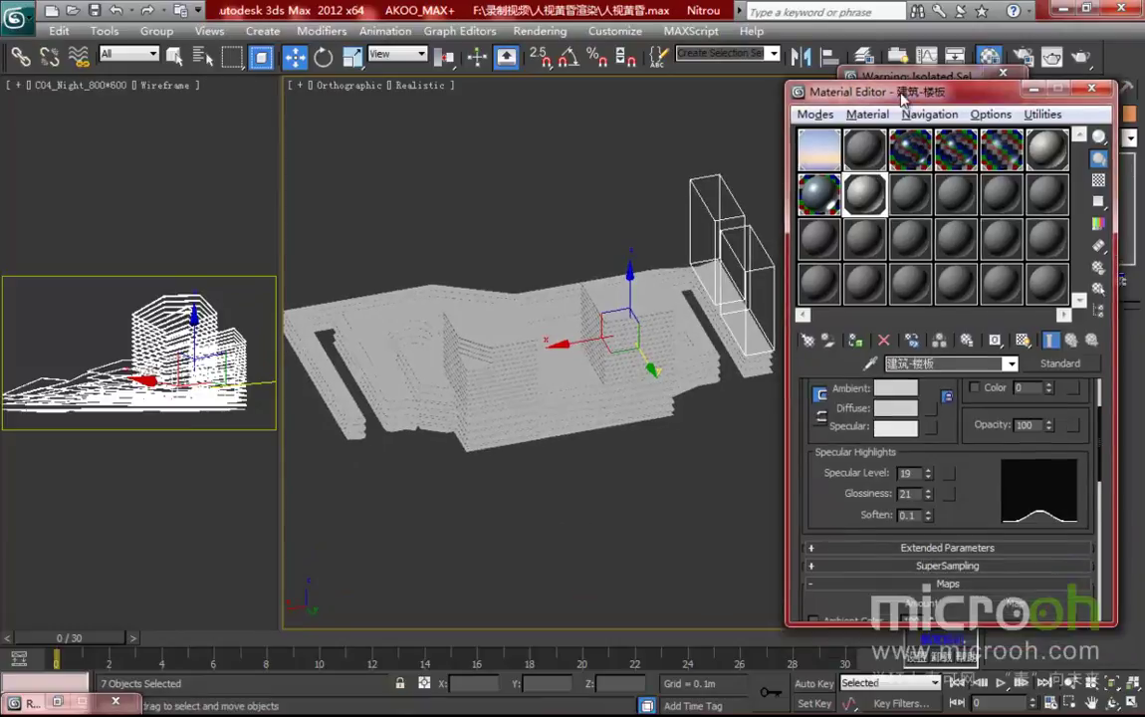
- Change the 建筑-楼板 material type to Blend, keeping the old material as sub-material, and open Material 1
{"action": "left_click", "coordinate": [1057, 363]}
{"action": "scroll", "coordinate": [525, 307], "scroll_direction": "up", "scroll_amount": 2}
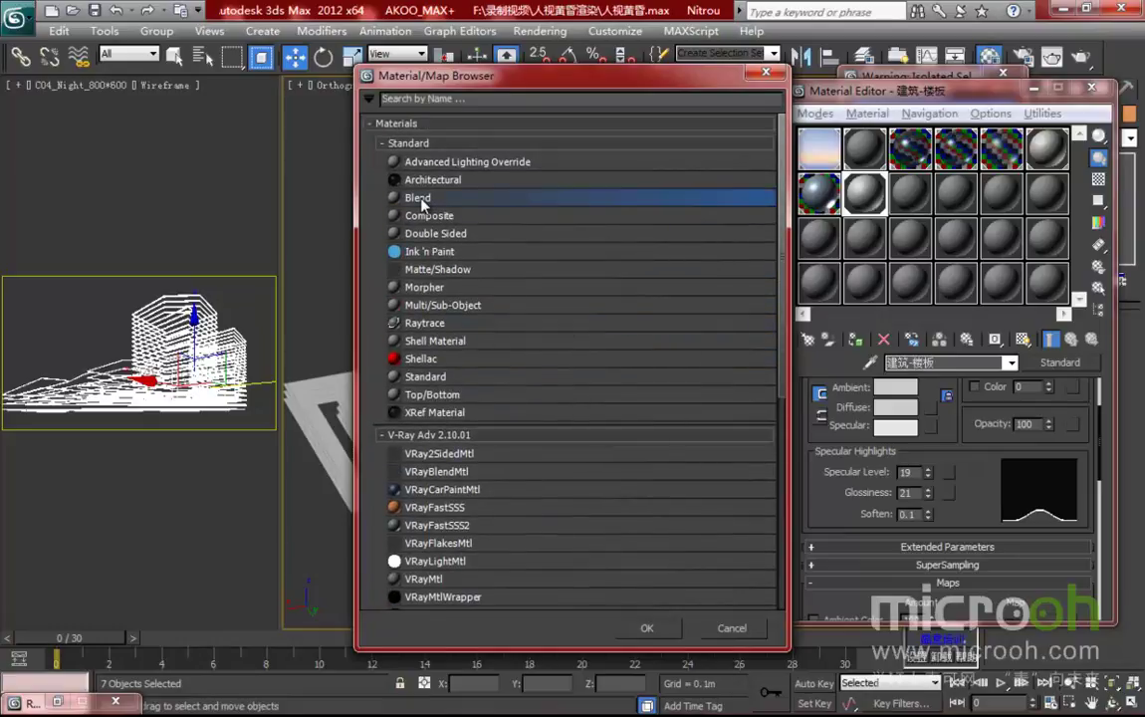
{"action": "double_click", "coordinate": [418, 198]}
{"action": "left_click", "coordinate": [918, 403]}
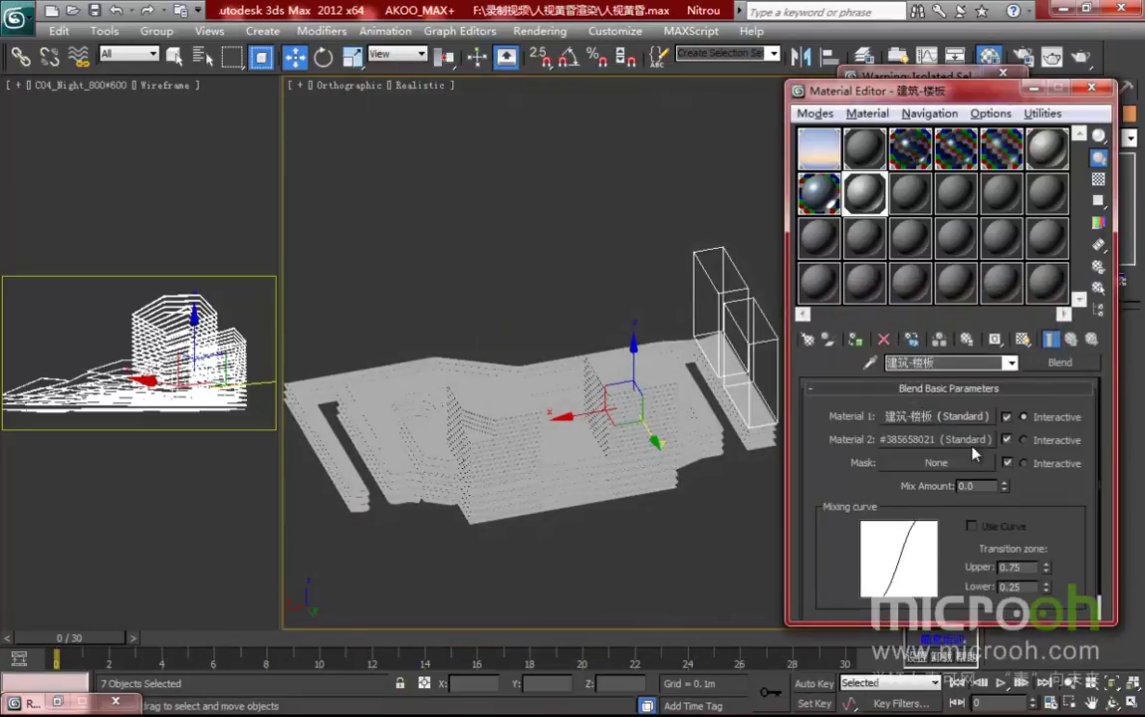
{"action": "left_click", "coordinate": [936, 416]}
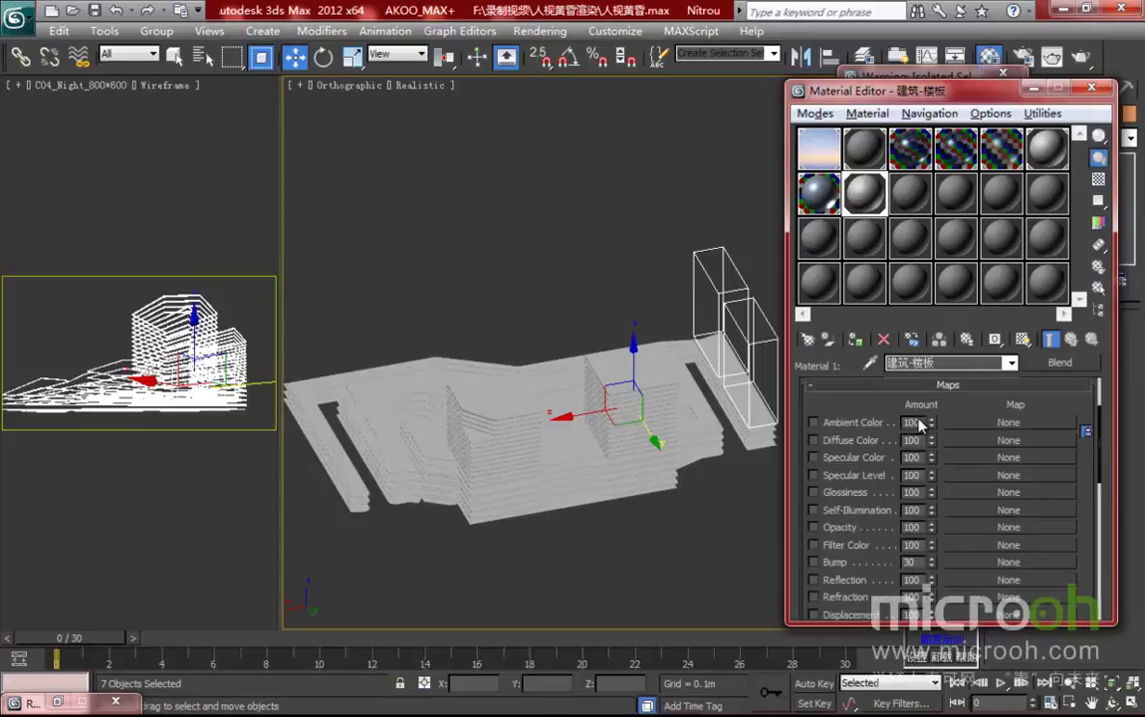
- Load the 楼顶001 image from the MAP\floor folder as the diffuse bitmap of Material 1 in 建筑-楼板
{"action": "left_click", "coordinate": [932, 410]}
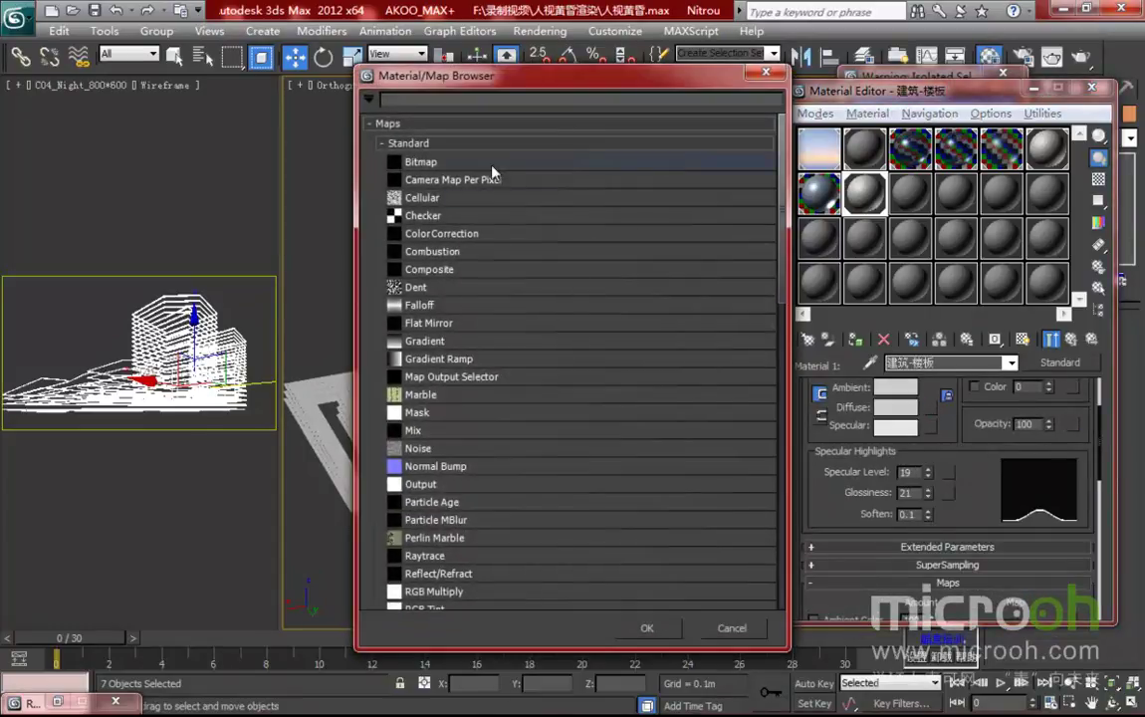
{"action": "double_click", "coordinate": [418, 160]}
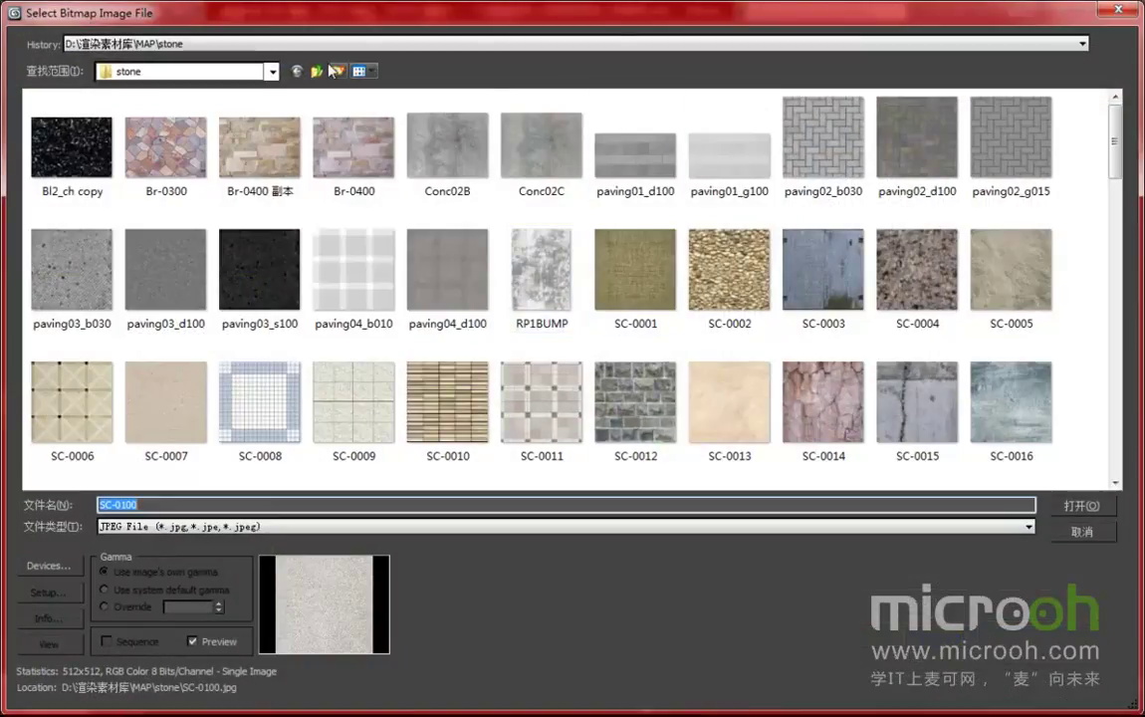
{"action": "left_click", "coordinate": [299, 70]}
{"action": "double_click", "coordinate": [485, 151]}
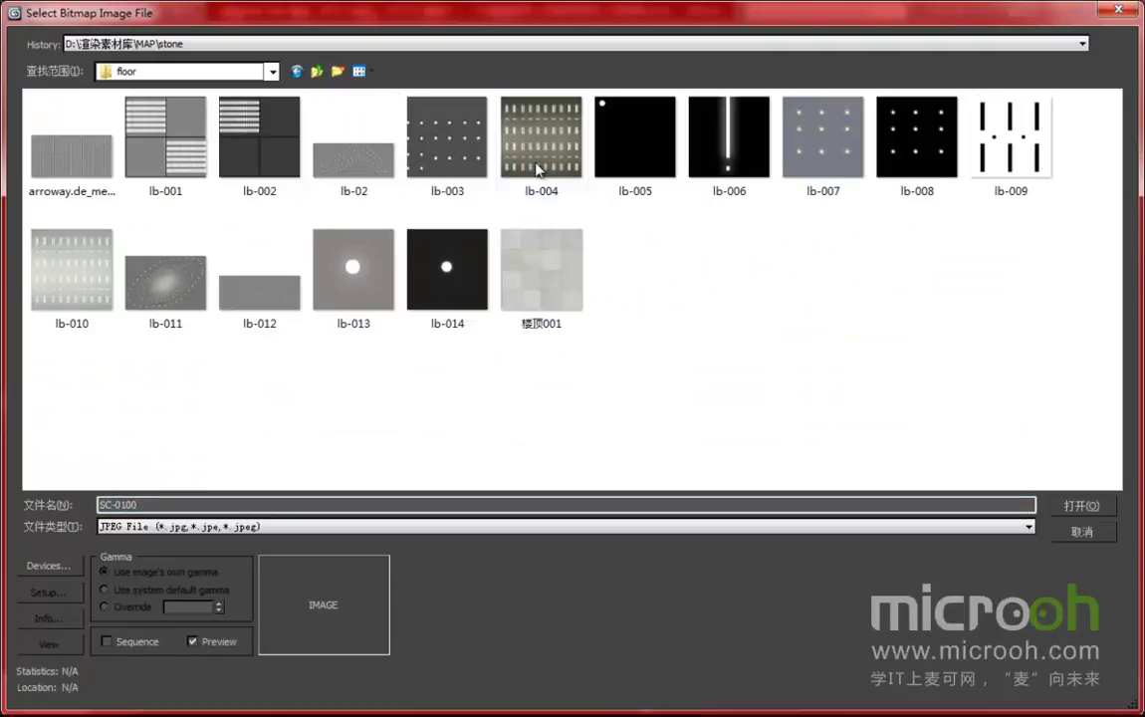
{"action": "left_click", "coordinate": [528, 264]}
{"action": "left_click", "coordinate": [1081, 505]}
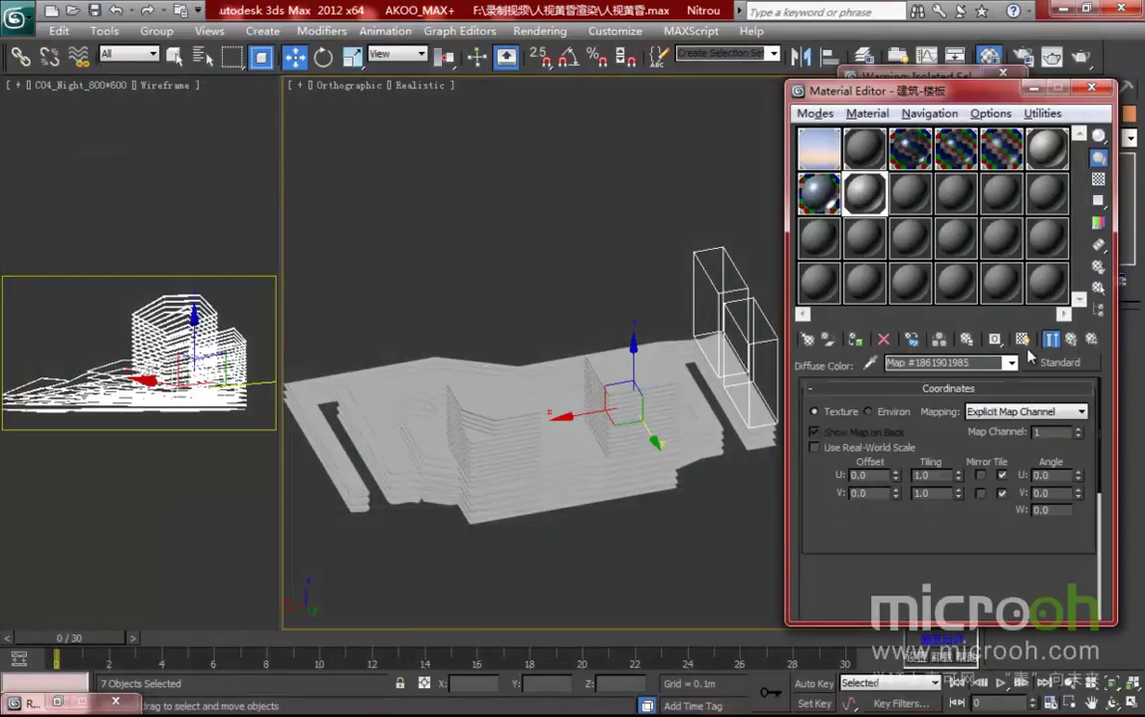
- Add a UVW Map modifier to the selected floor slabs in the top view and set its mapping to Box
{"action": "key", "text": "t"}
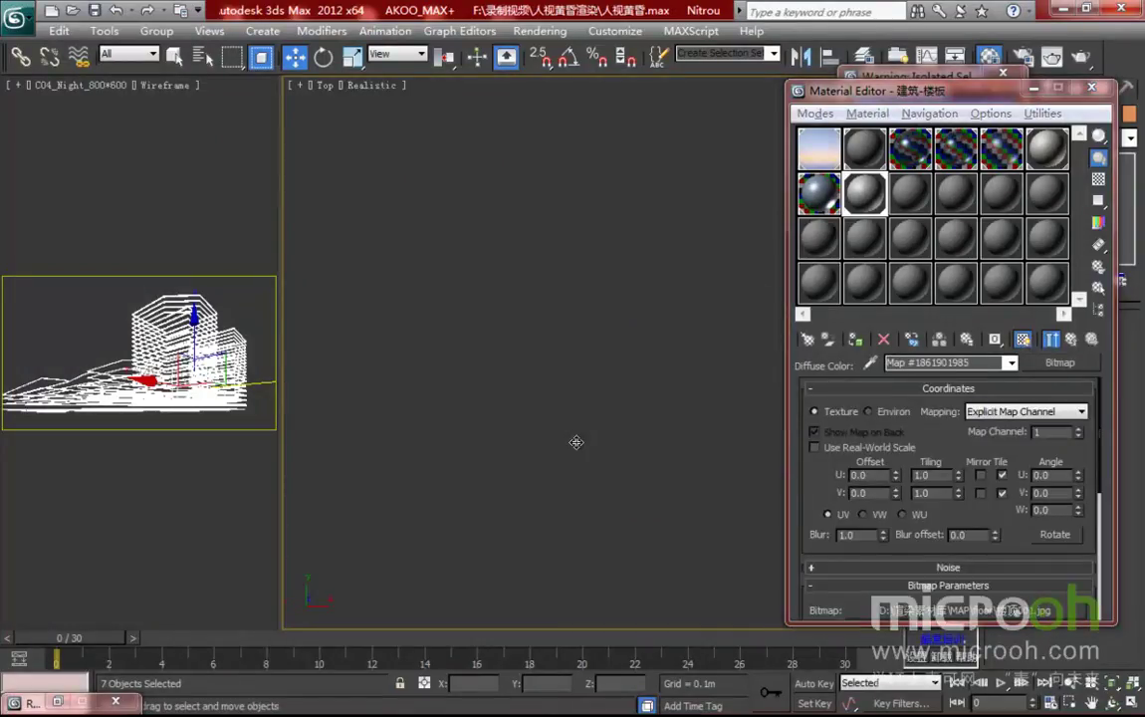
{"action": "scroll", "coordinate": [516, 401], "scroll_direction": "up", "scroll_amount": 6}
{"action": "middle_click_drag", "start_coordinate": [617, 408], "coordinate": [541, 425]}
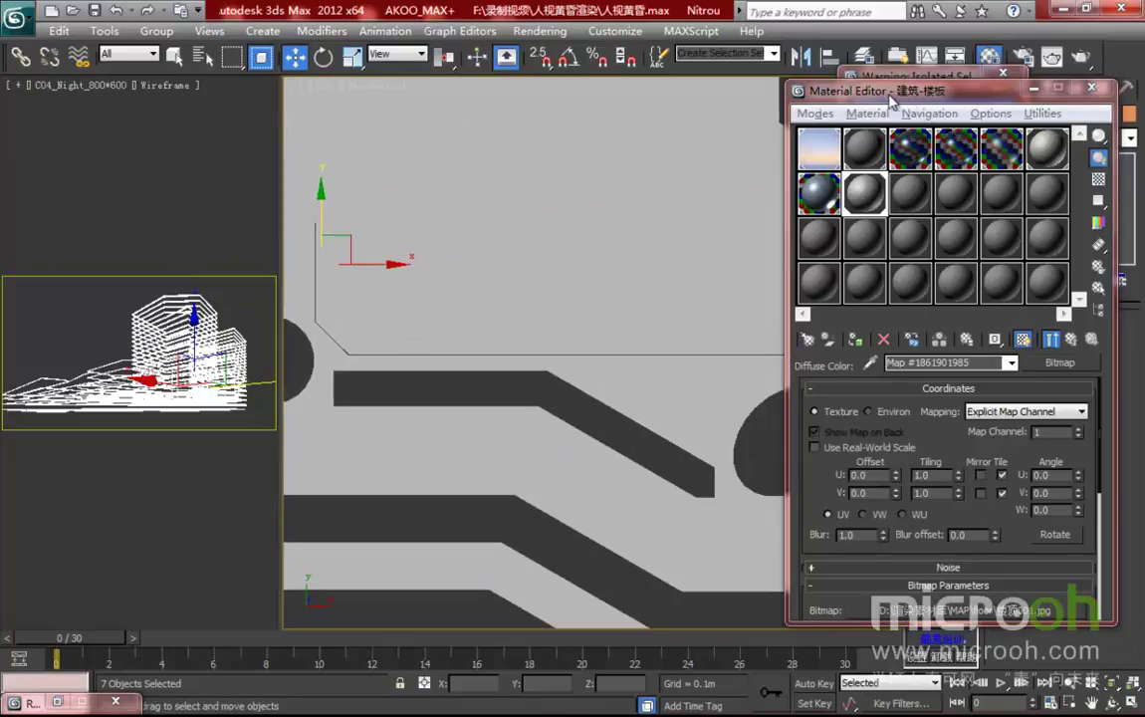
{"action": "left_click_drag", "start_coordinate": [888, 95], "coordinate": [558, 123]}
{"action": "left_click", "coordinate": [1049, 139]}
{"action": "scroll", "coordinate": [1055, 399], "scroll_direction": "down", "scroll_amount": 15}
{"action": "left_click", "coordinate": [1035, 514]}
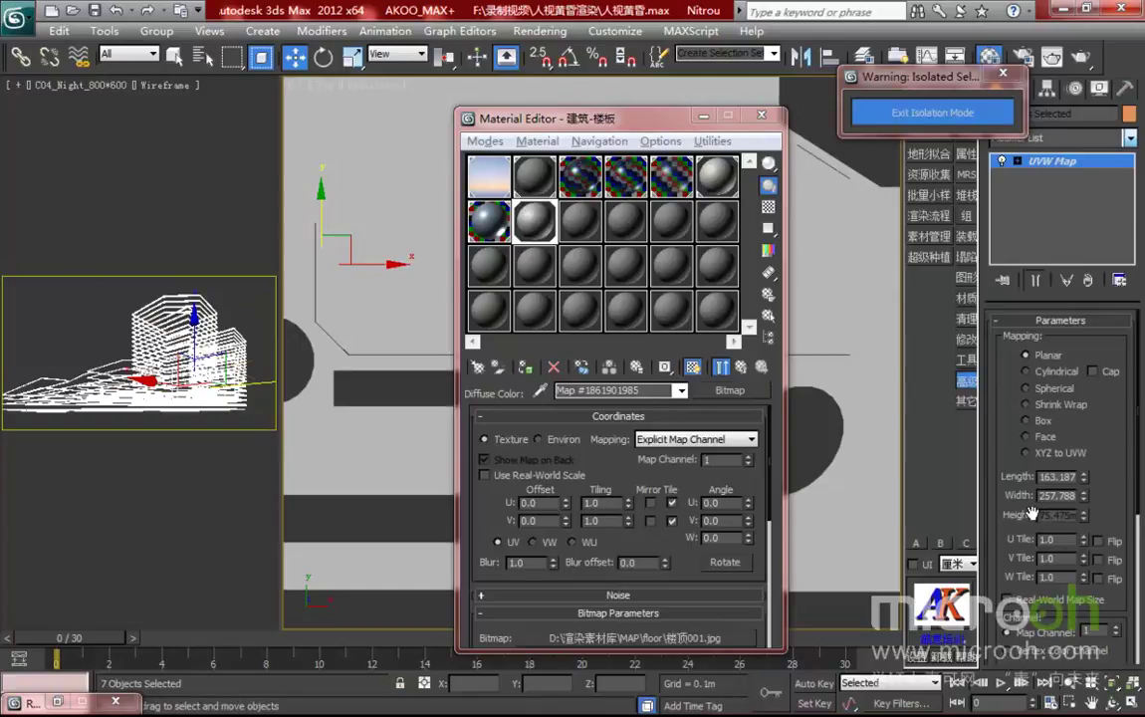
{"action": "left_click", "coordinate": [1026, 421]}
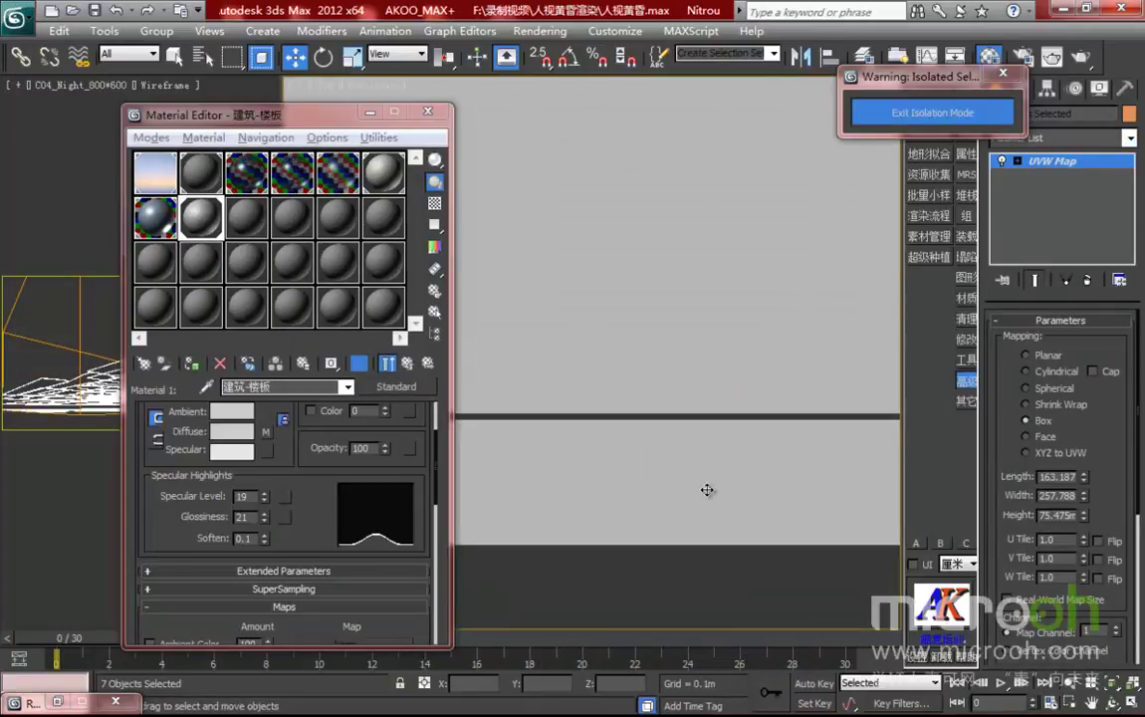
- Set the UVW Map box length, width and height to 3 m
{"action": "double_click", "coordinate": [1062, 477]}
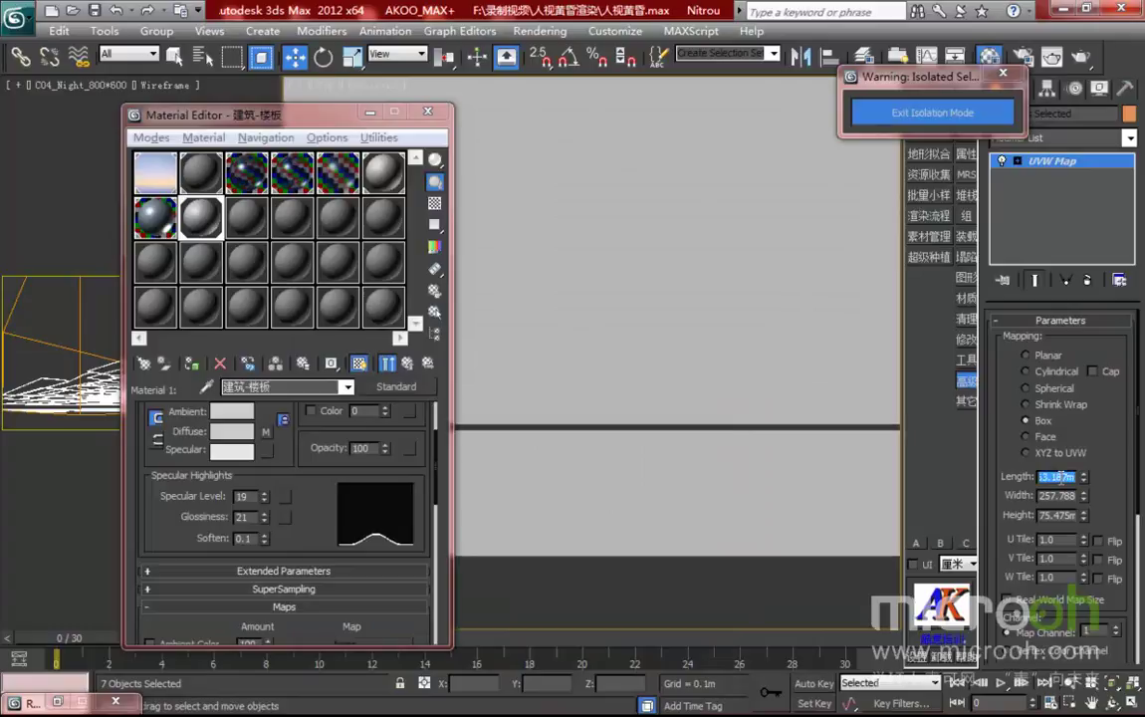
{"action": "type", "text": "3"}
{"action": "key", "text": "Tab"}
{"action": "type", "text": "3"}
{"action": "key", "text": "Tab"}
{"action": "type", "text": "3"}
{"action": "key", "text": "Return"}
{"action": "middle_click_drag", "start_coordinate": [640, 346], "coordinate": [712, 370]}
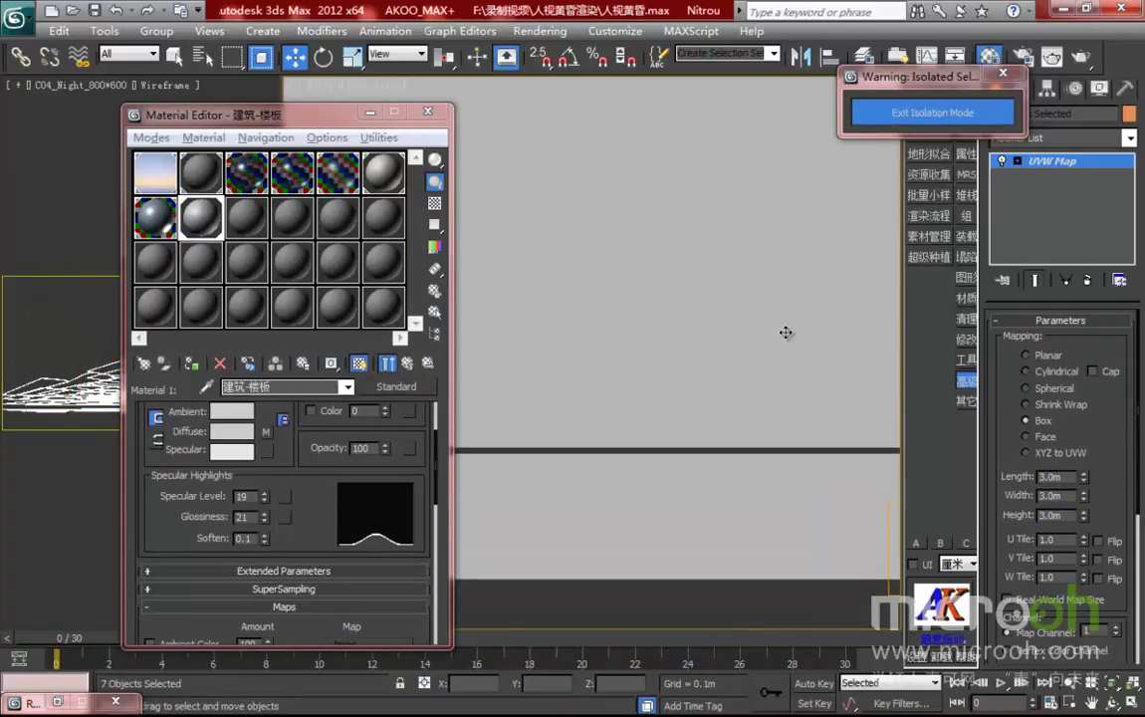
{"action": "left_click_drag", "start_coordinate": [336, 121], "coordinate": [182, 121]}
{"action": "middle_click_drag", "start_coordinate": [646, 360], "coordinate": [722, 511]}
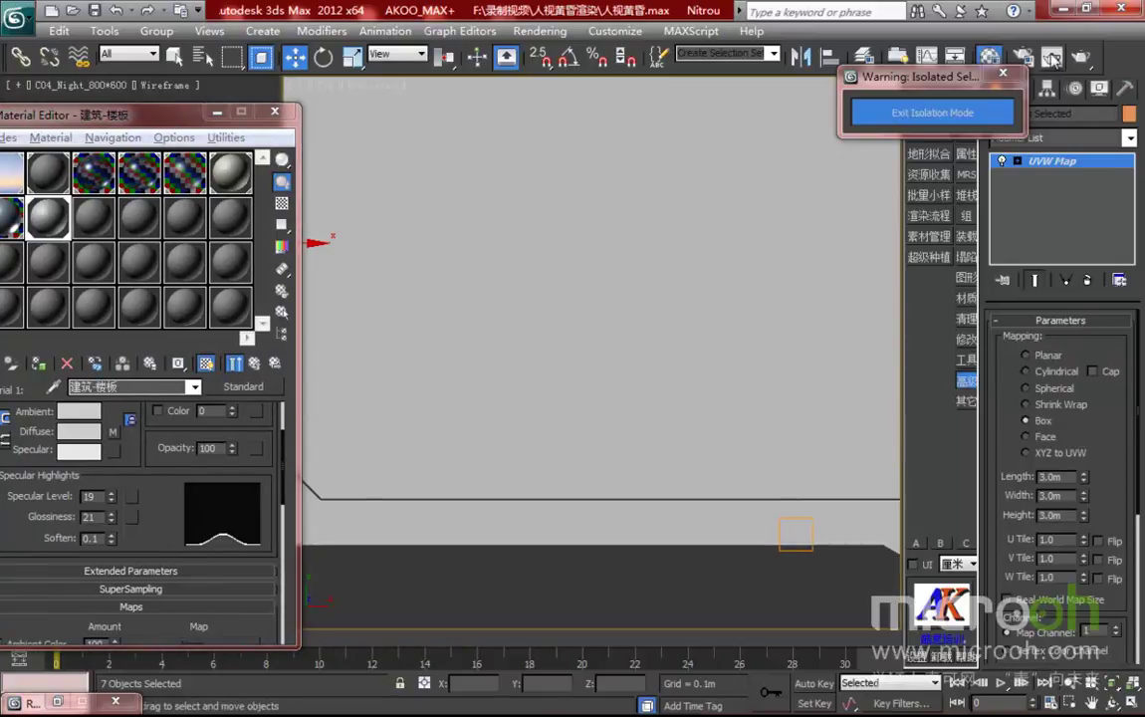
{"action": "left_click", "coordinate": [1059, 60]}
{"action": "left_click", "coordinate": [712, 87]}
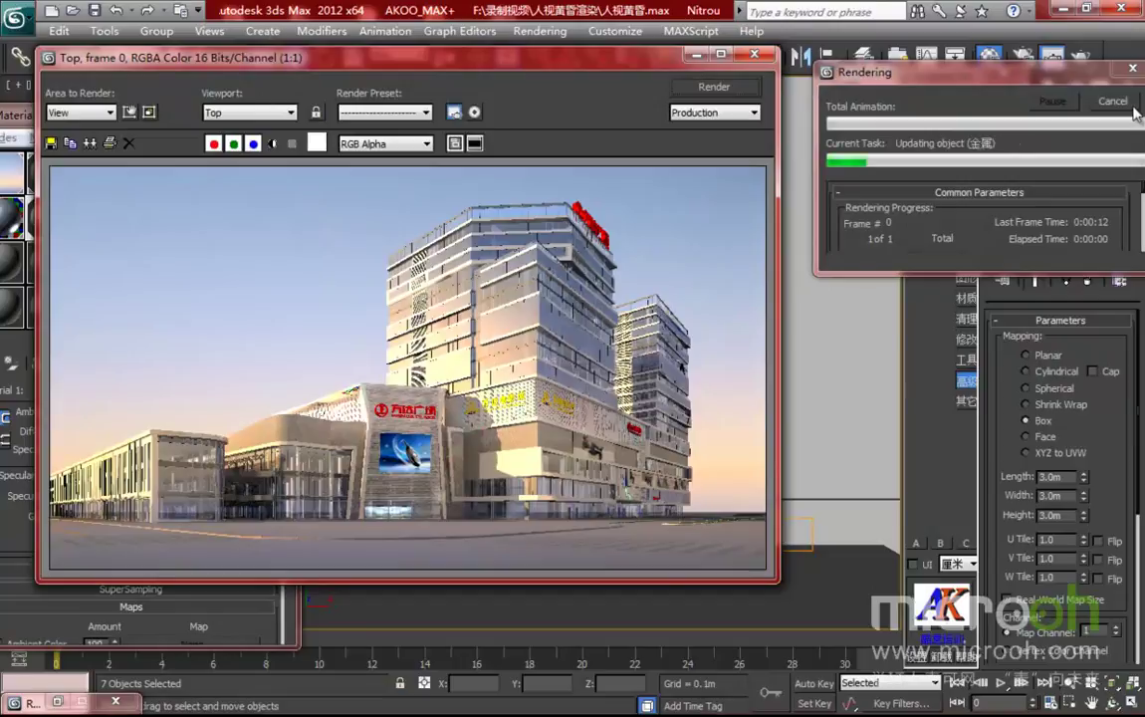
{"action": "left_click", "coordinate": [1125, 103]}
{"action": "left_click", "coordinate": [694, 56]}
- Look into the V-Ray render setup, test render the isolated floor slabs from the top view, and examine the tile size
{"action": "left_click", "coordinate": [1021, 58]}
{"action": "left_click", "coordinate": [638, 64]}
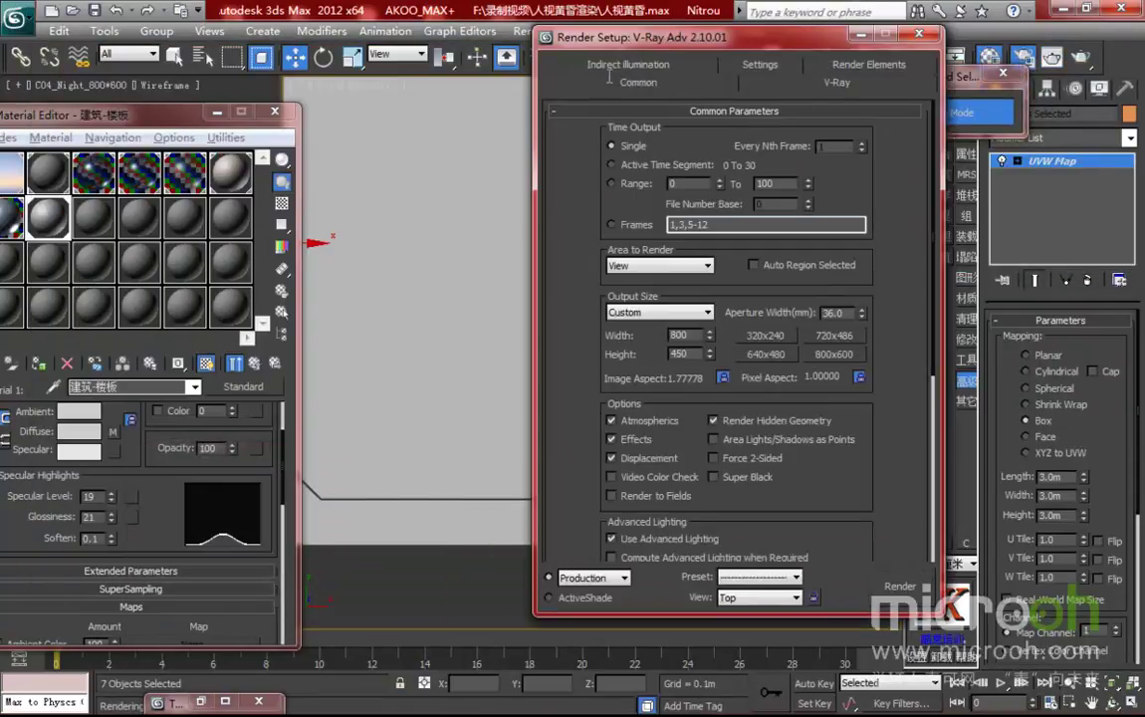
{"action": "left_click", "coordinate": [919, 34]}
{"action": "left_click", "coordinate": [951, 55]}
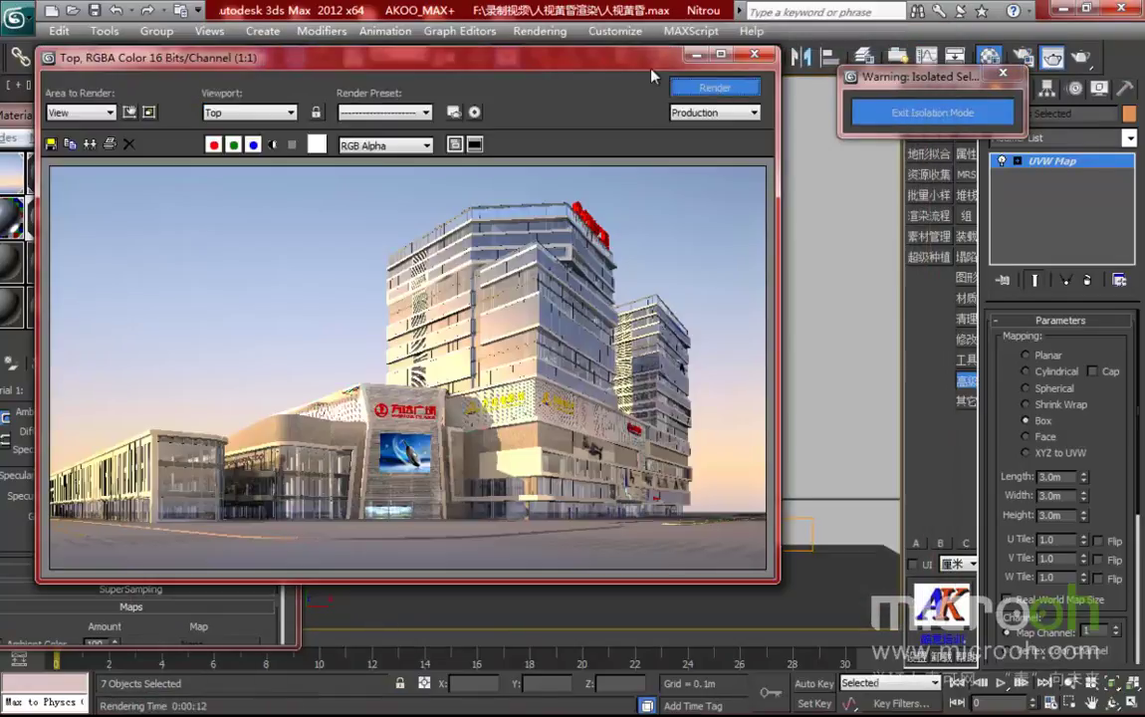
{"action": "left_click", "coordinate": [715, 87]}
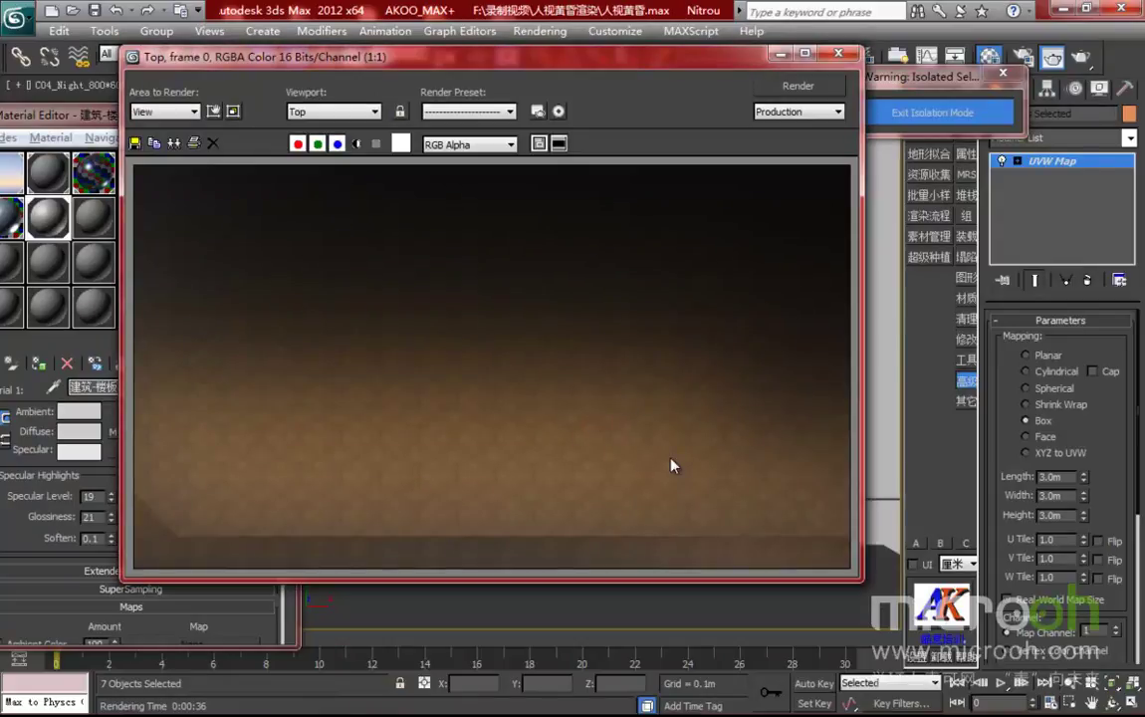
{"action": "scroll", "coordinate": [613, 466], "scroll_direction": "down", "scroll_amount": 3}
{"action": "scroll", "coordinate": [603, 467], "scroll_direction": "up", "scroll_amount": 2}
{"action": "left_click", "coordinate": [840, 55]}
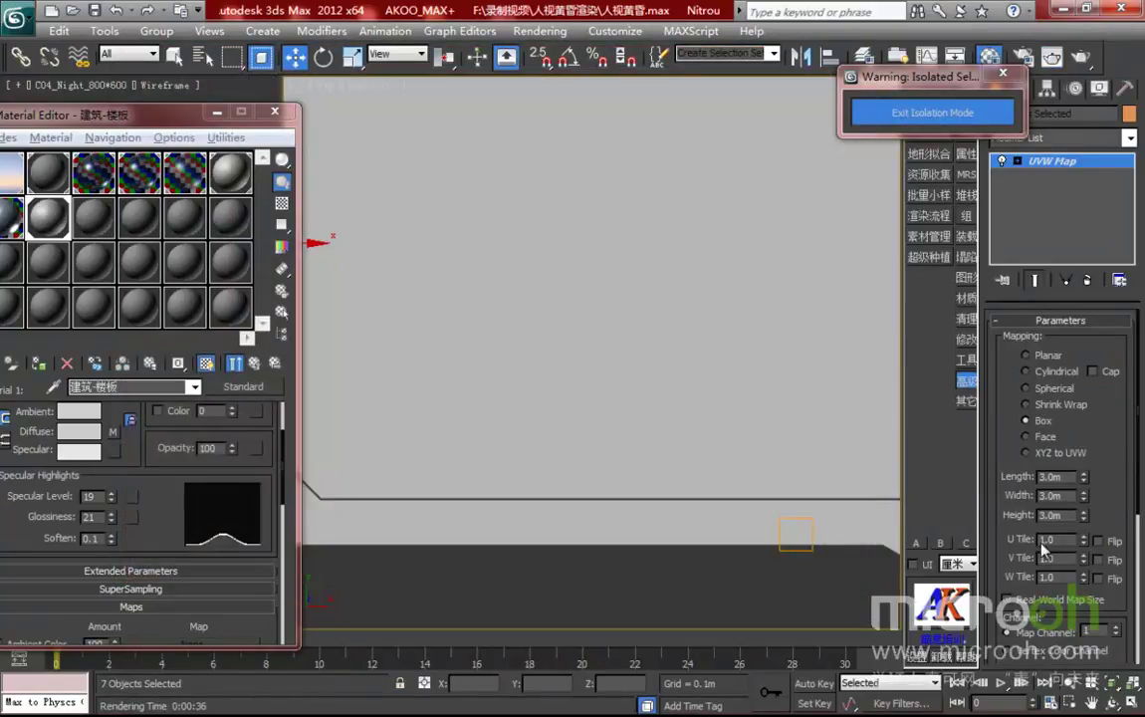
- Set the UVW Map box length, width and height to 5 m and exit isolation mode
{"action": "double_click", "coordinate": [1055, 477]}
{"action": "type", "text": "5"}
{"action": "key", "text": "Tab"}
{"action": "type", "text": "5"}
{"action": "key", "text": "Tab"}
{"action": "type", "text": "5"}
{"action": "key", "text": "Return"}
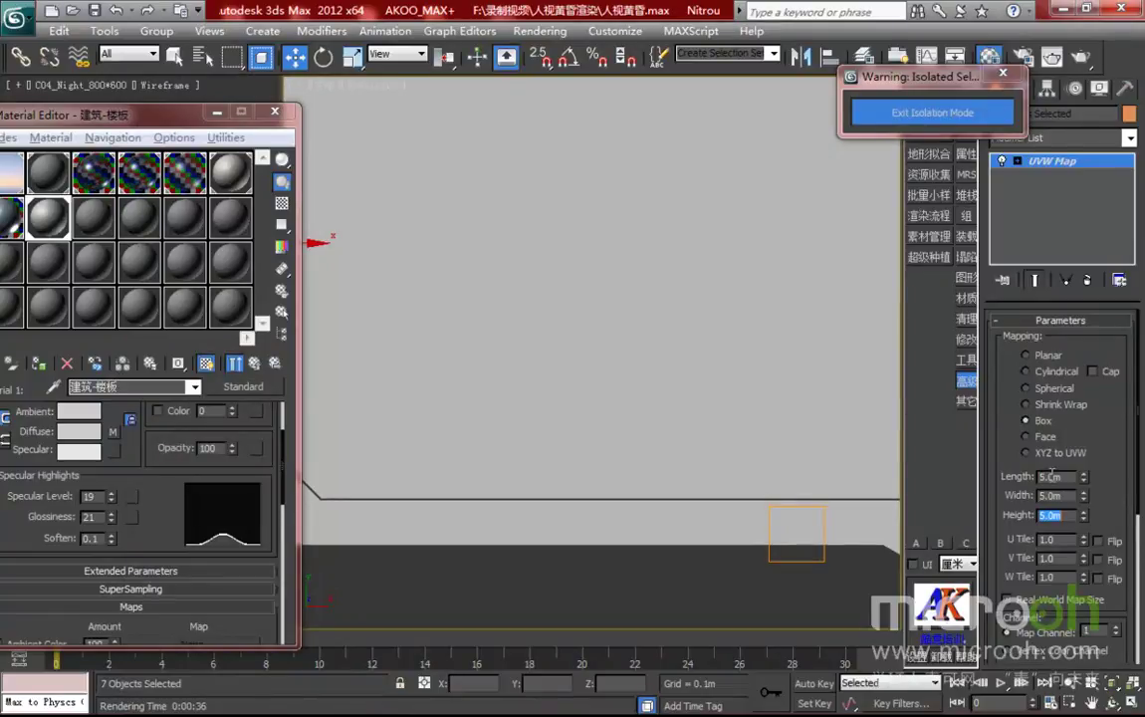
{"action": "left_click", "coordinate": [921, 116]}
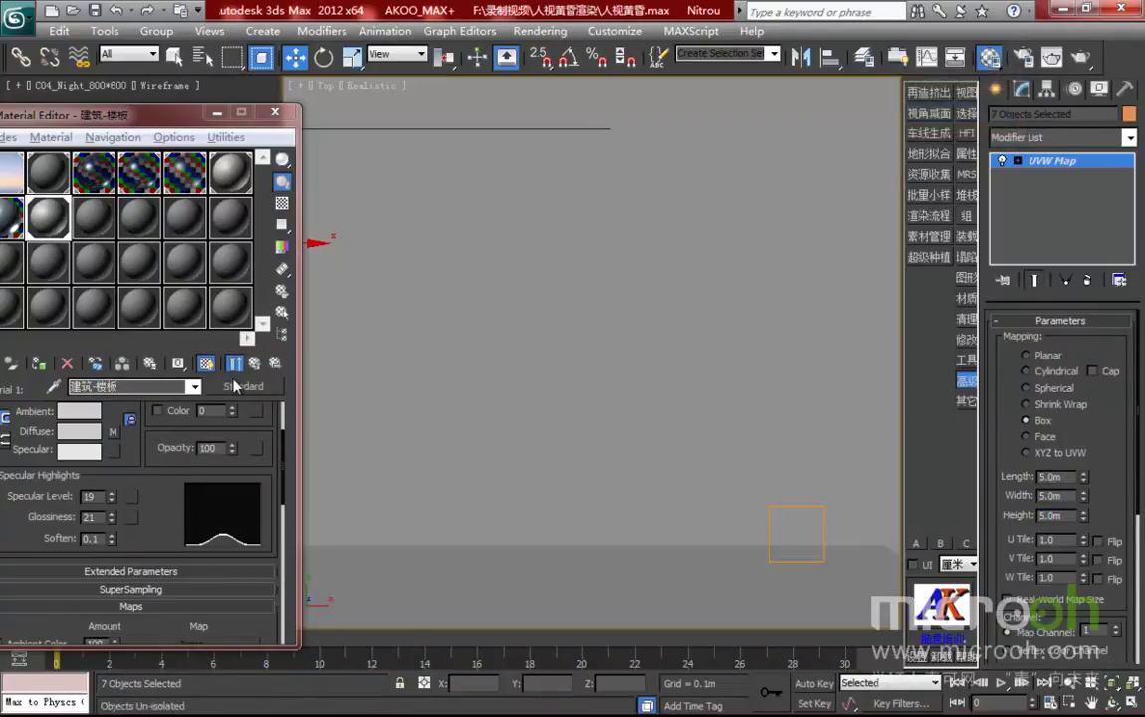
- In Material 2 of the 建筑-楼板 Blend, copy the specular colour to diffuse, set self-illumination to 100, and save the scene
{"action": "left_click_drag", "start_coordinate": [137, 116], "coordinate": [299, 125]}
{"action": "left_click", "coordinate": [369, 450]}
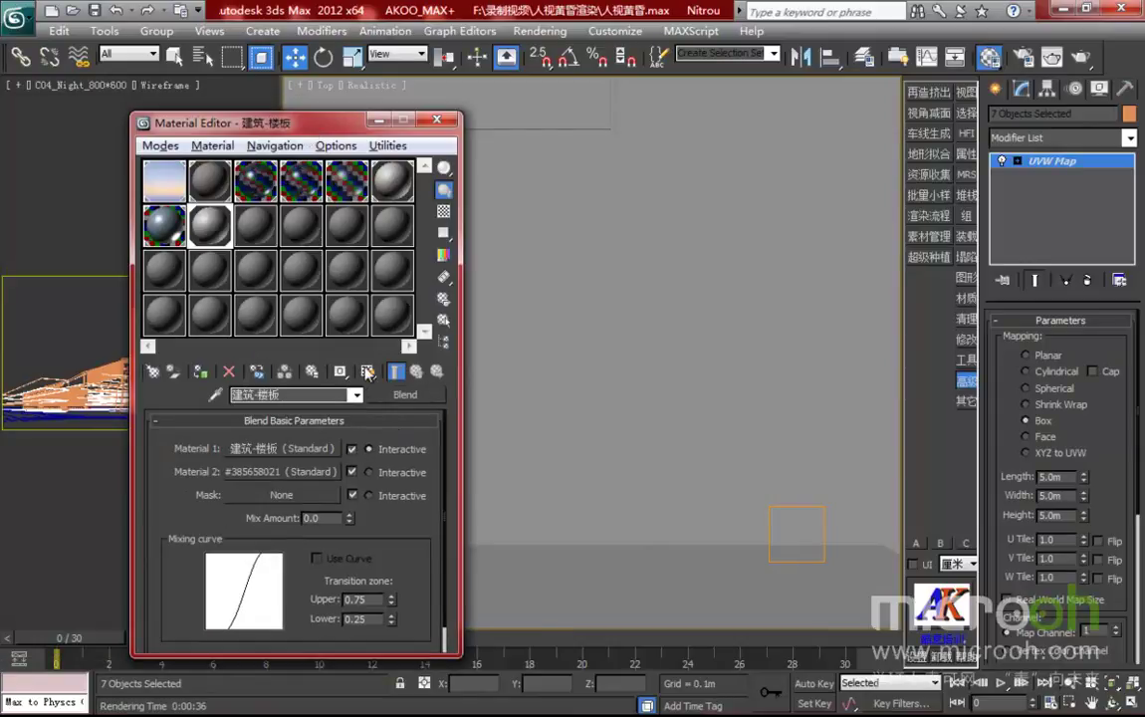
{"action": "left_click_drag", "start_coordinate": [326, 122], "coordinate": [293, 112]}
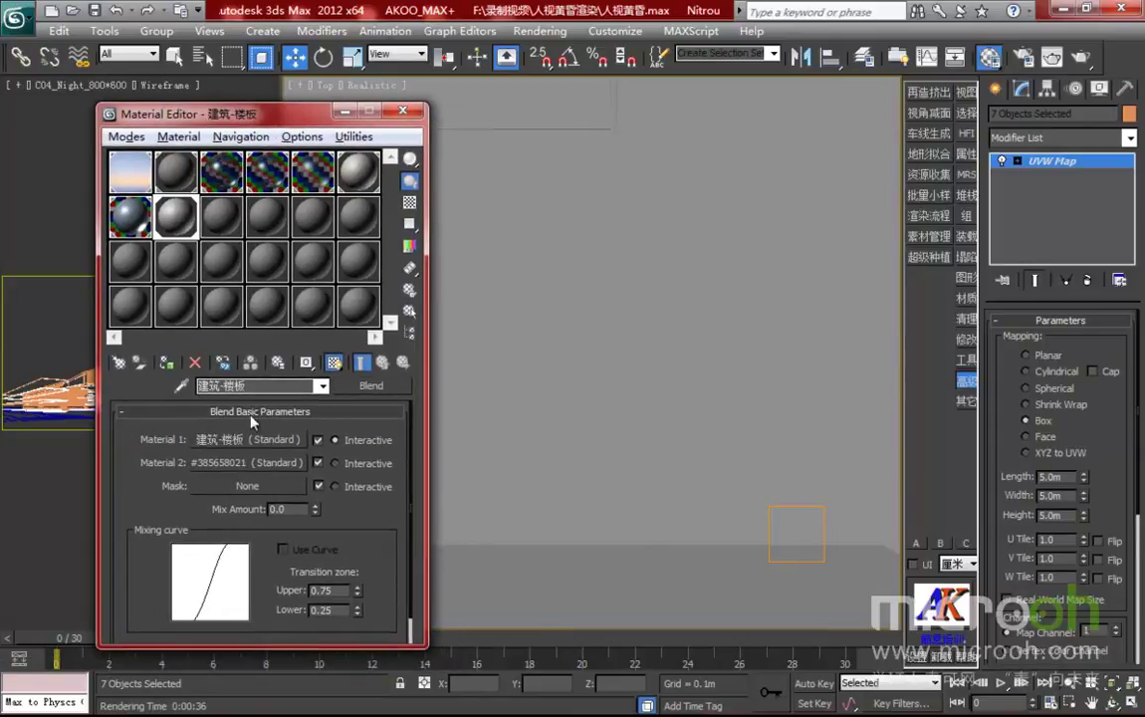
{"action": "left_click", "coordinate": [249, 463]}
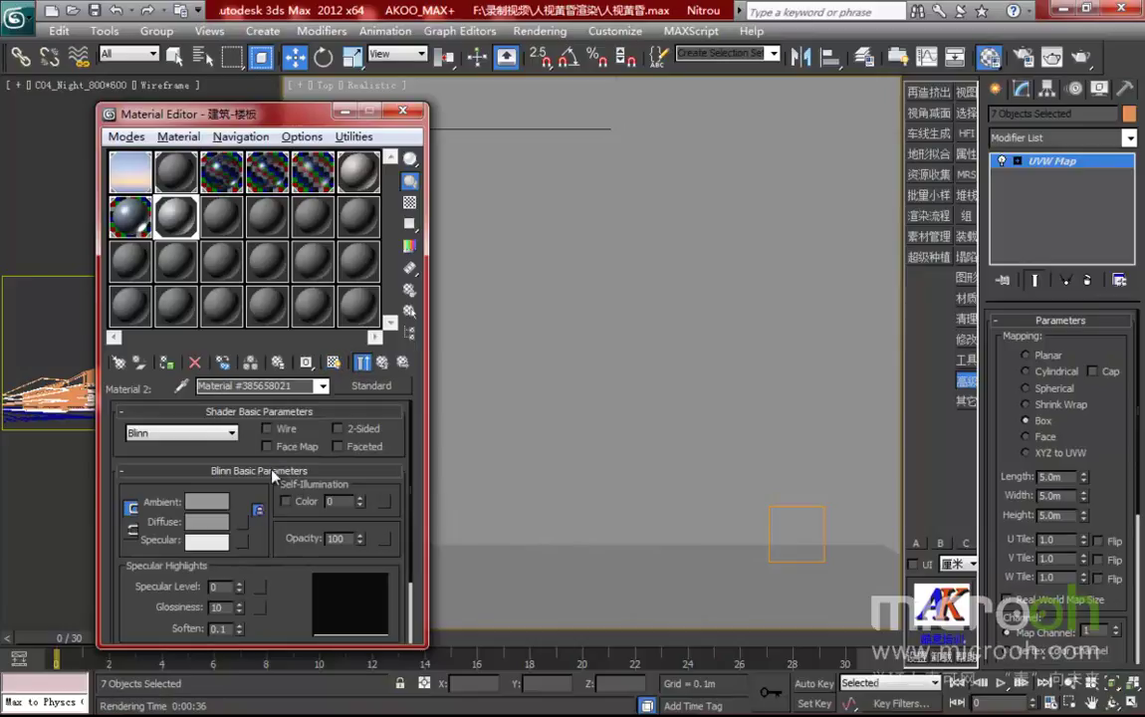
{"action": "scroll", "coordinate": [236, 437], "scroll_direction": "down", "scroll_amount": 1}
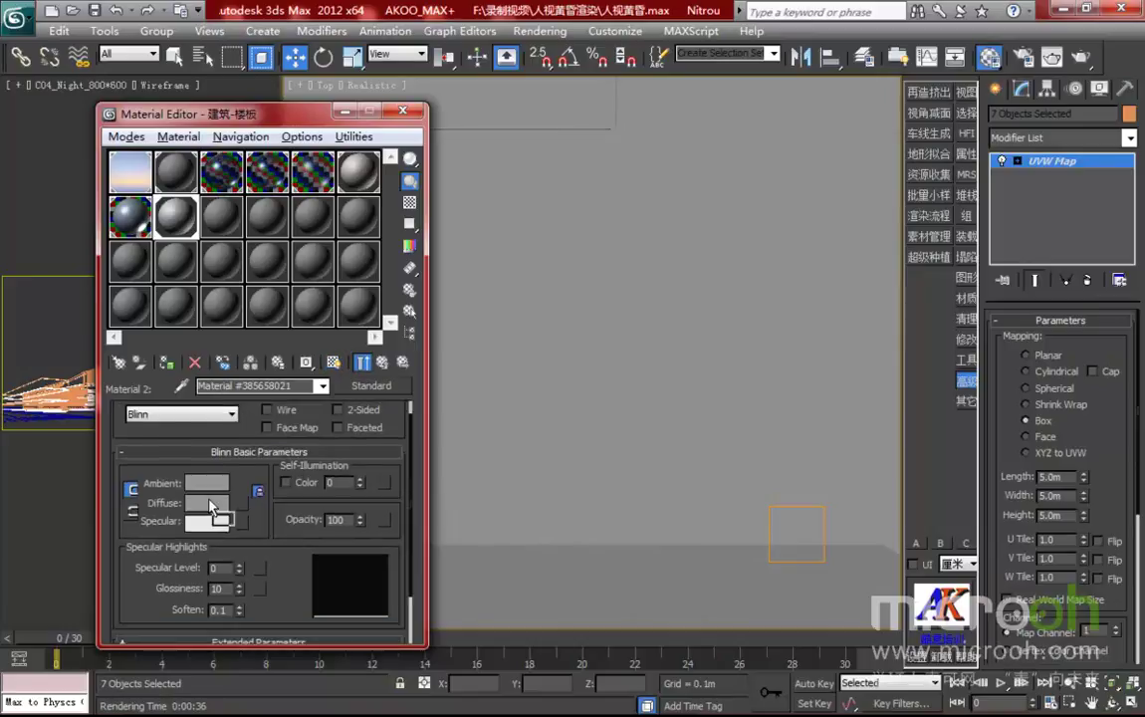
{"action": "left_click_drag", "start_coordinate": [221, 519], "coordinate": [229, 501]}
{"action": "left_click", "coordinate": [251, 385]}
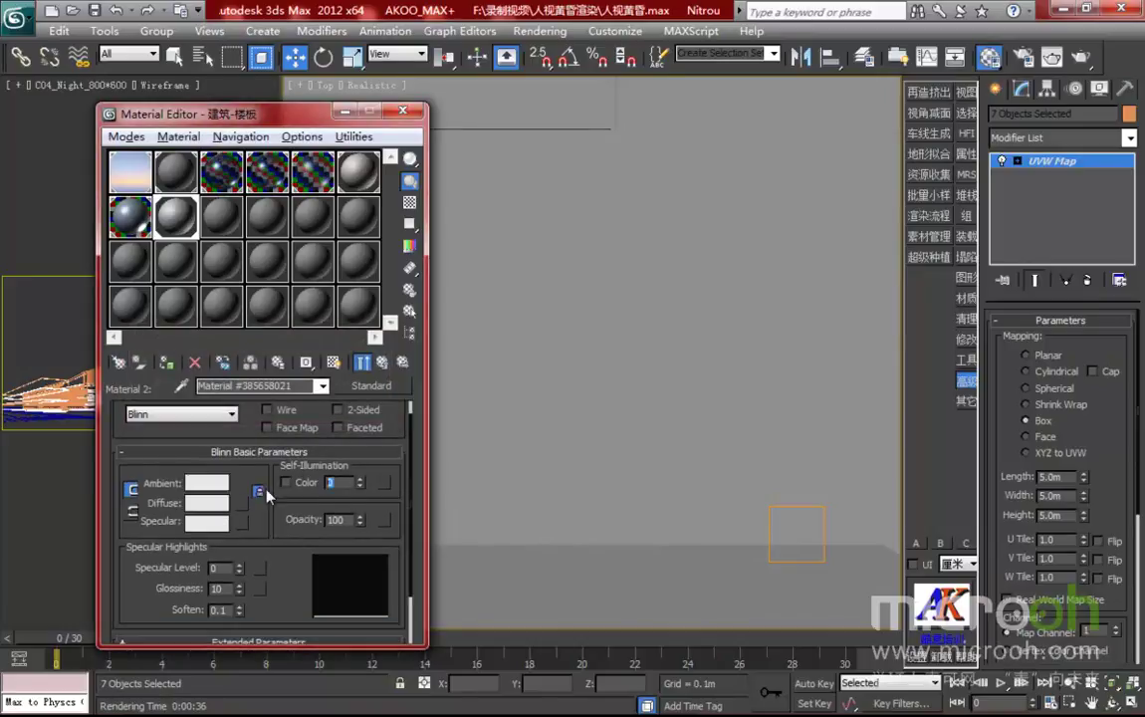
{"action": "type", "text": "100"}
{"action": "key", "text": "Return"}
{"action": "key", "text": "ctrl+s"}
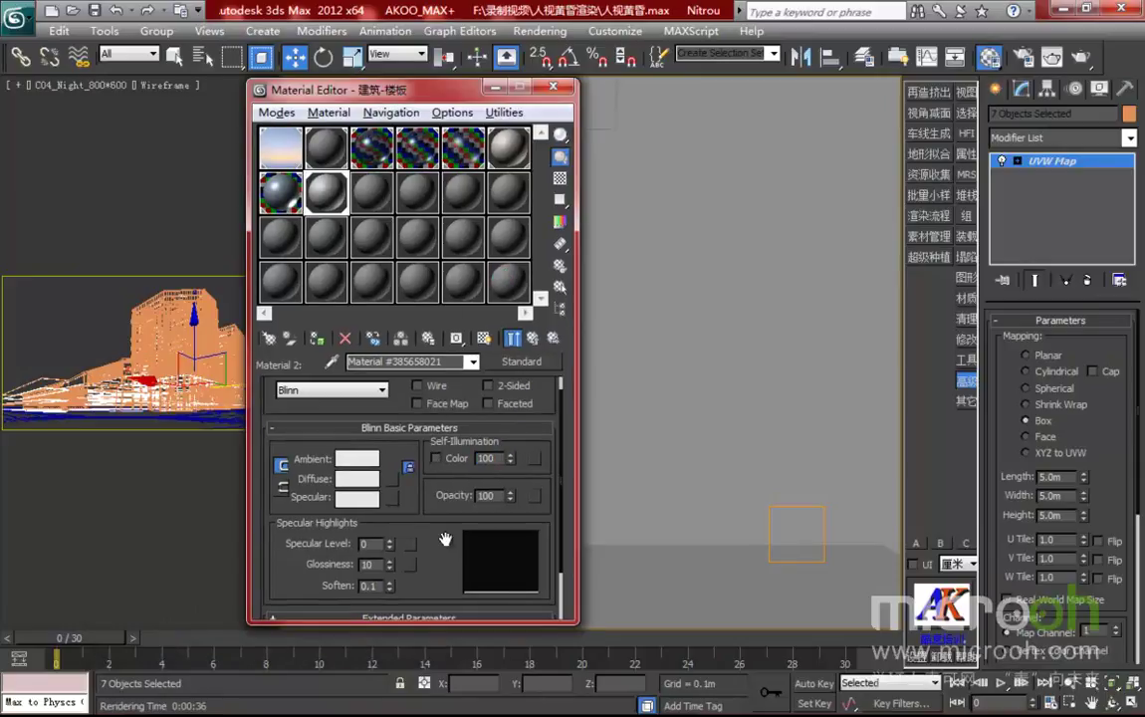
- Load the lb-014 image from the floor folder as a bitmap in the mask of the 建筑-楼板 Blend material
{"action": "left_click_drag", "start_coordinate": [447, 546], "coordinate": [510, 392]}
{"action": "left_click", "coordinate": [533, 339]}
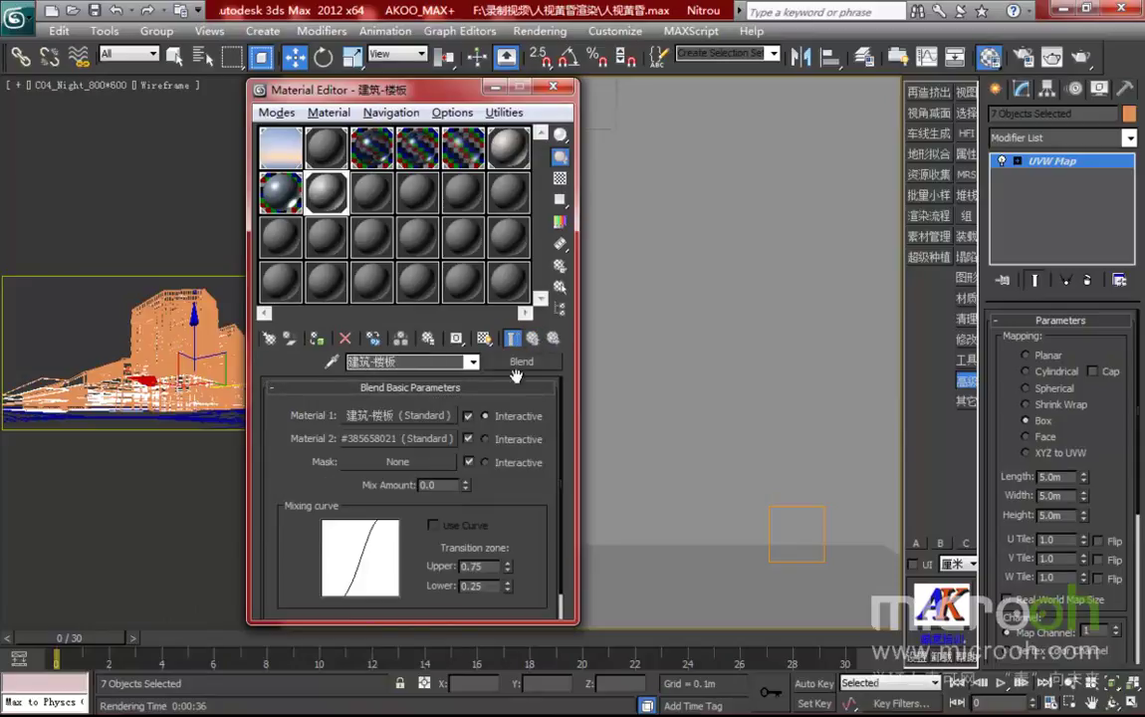
{"action": "left_click", "coordinate": [374, 467]}
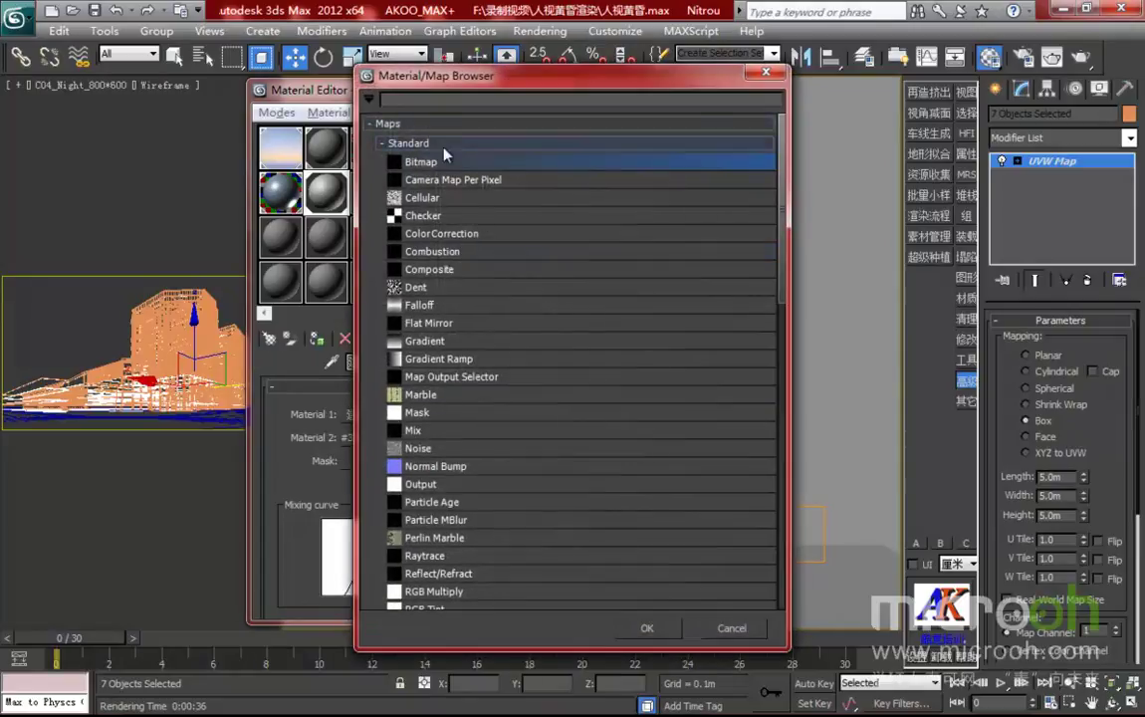
{"action": "double_click", "coordinate": [406, 164]}
{"action": "left_click", "coordinate": [428, 264]}
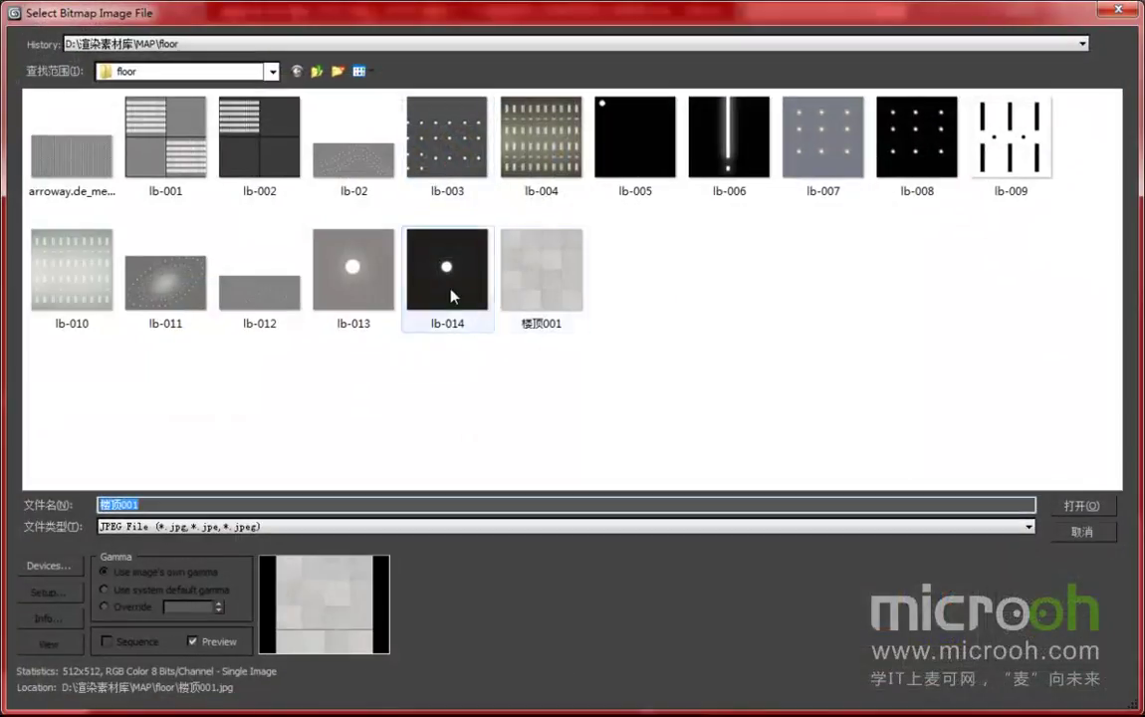
{"action": "left_click", "coordinate": [1075, 513]}
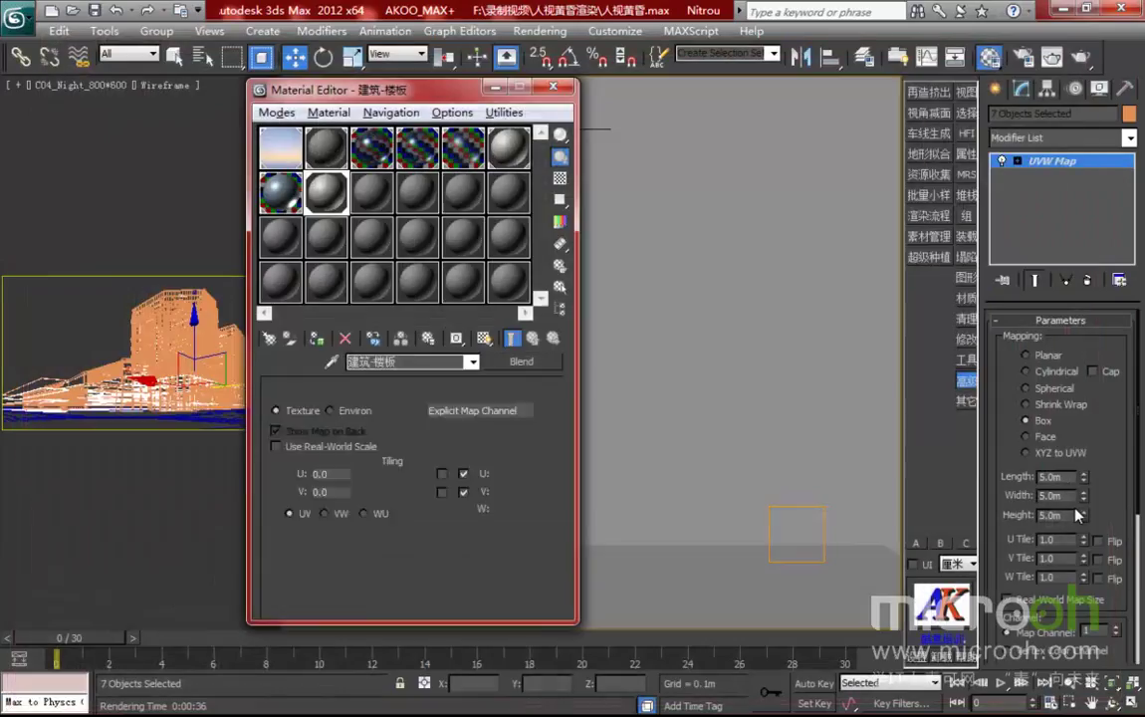
- Open an enlarged sample preview of the 建筑-楼板 material and place it clear of the Material Editor
{"action": "double_click", "coordinate": [324, 200]}
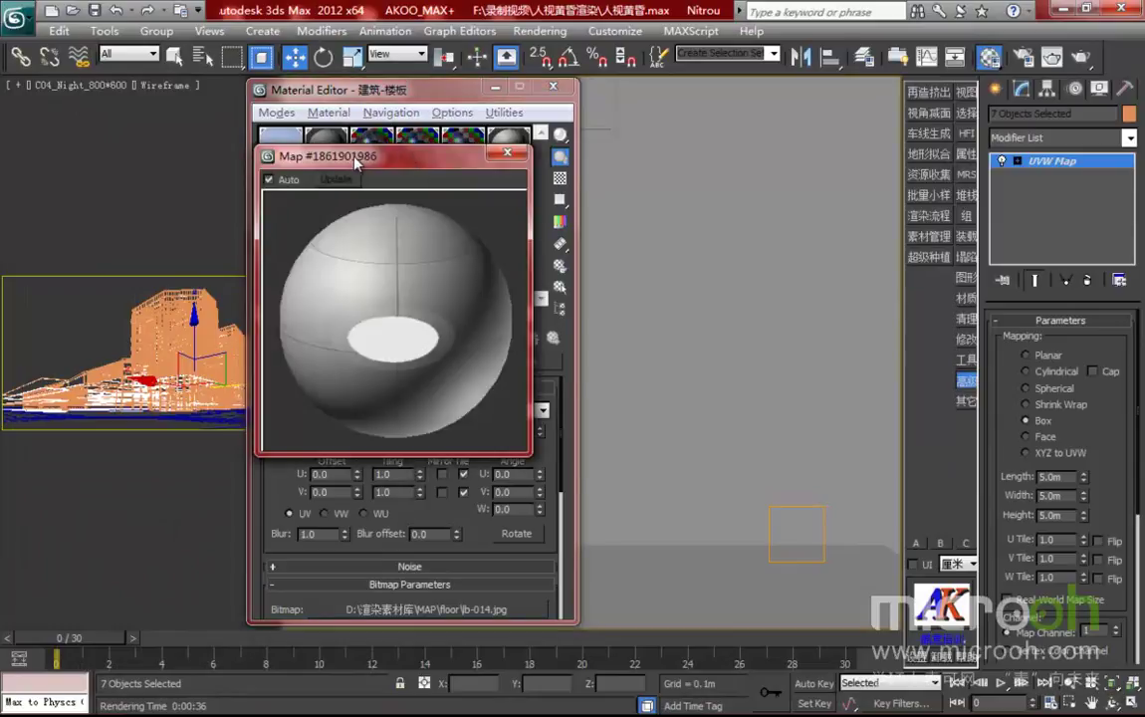
{"action": "left_click_drag", "start_coordinate": [348, 162], "coordinate": [762, 152]}
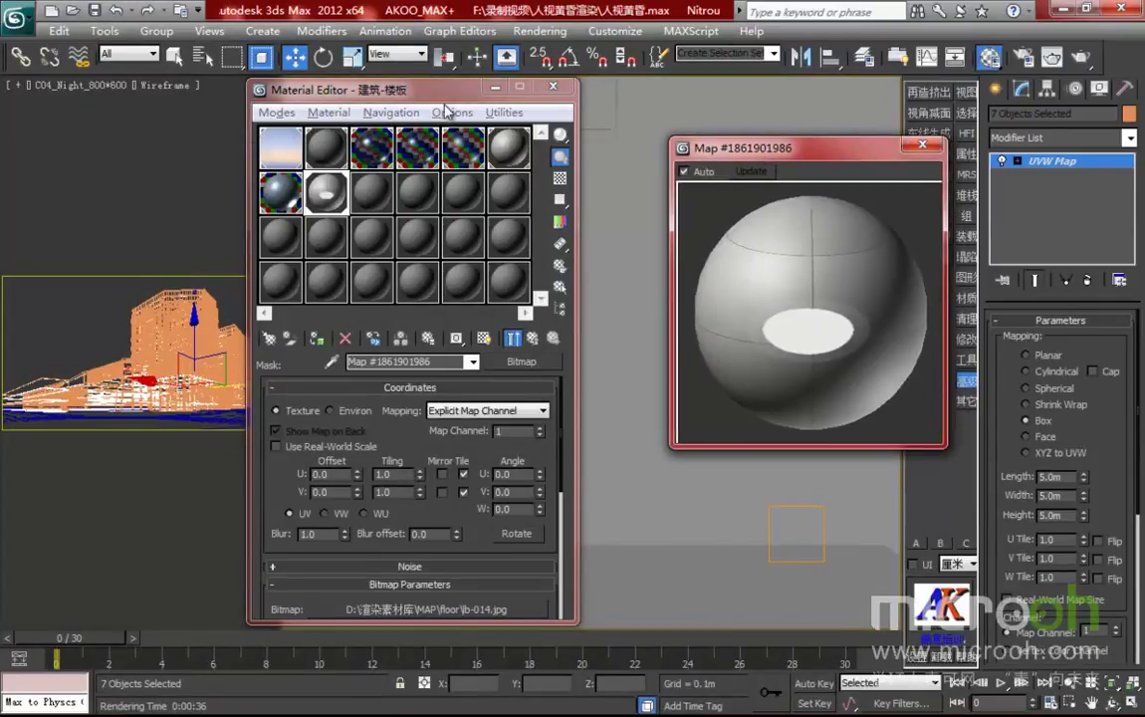
{"action": "left_click_drag", "start_coordinate": [397, 99], "coordinate": [316, 109]}
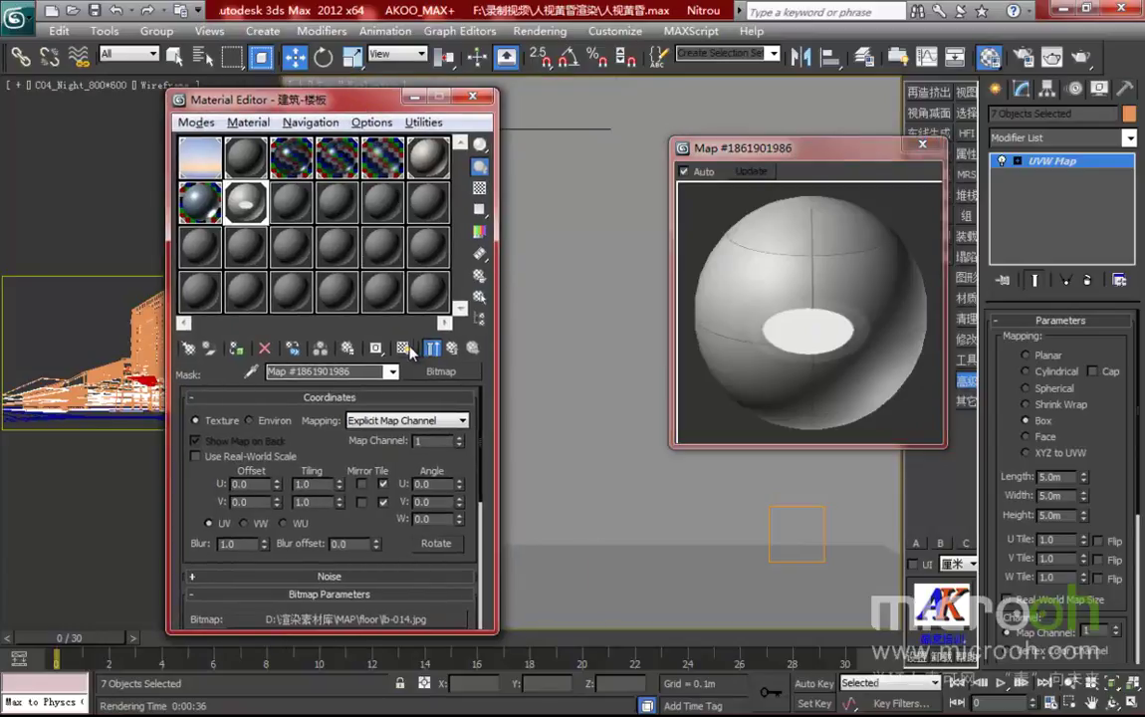
- Isolate the floor slabs and display the lb-014 mask map on them in the viewport to examine the light dot spacing
{"action": "left_click", "coordinate": [451, 348]}
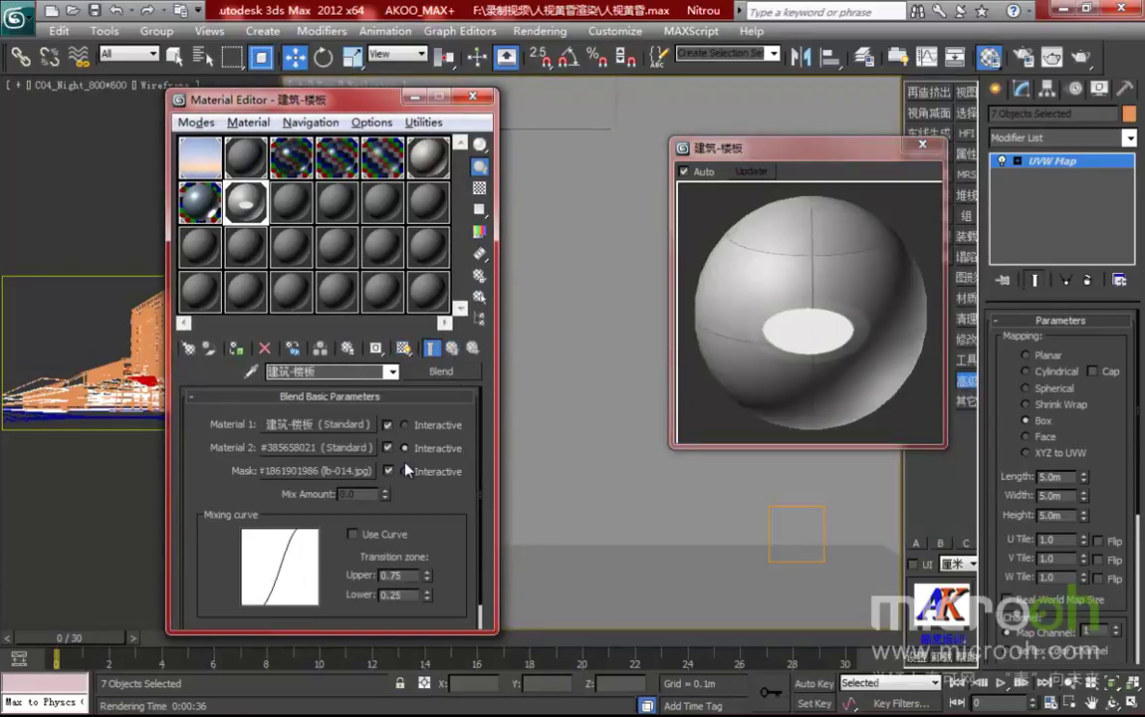
{"action": "left_click", "coordinate": [318, 470]}
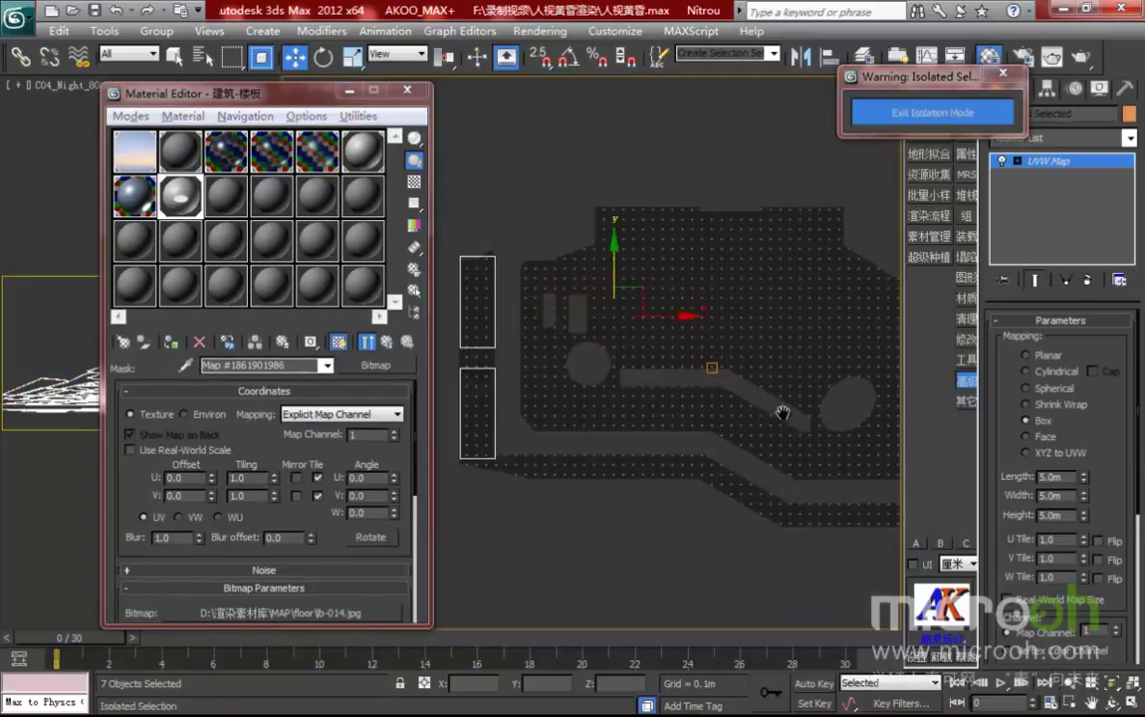
{"action": "scroll", "coordinate": [706, 372], "scroll_direction": "up", "scroll_amount": 5}
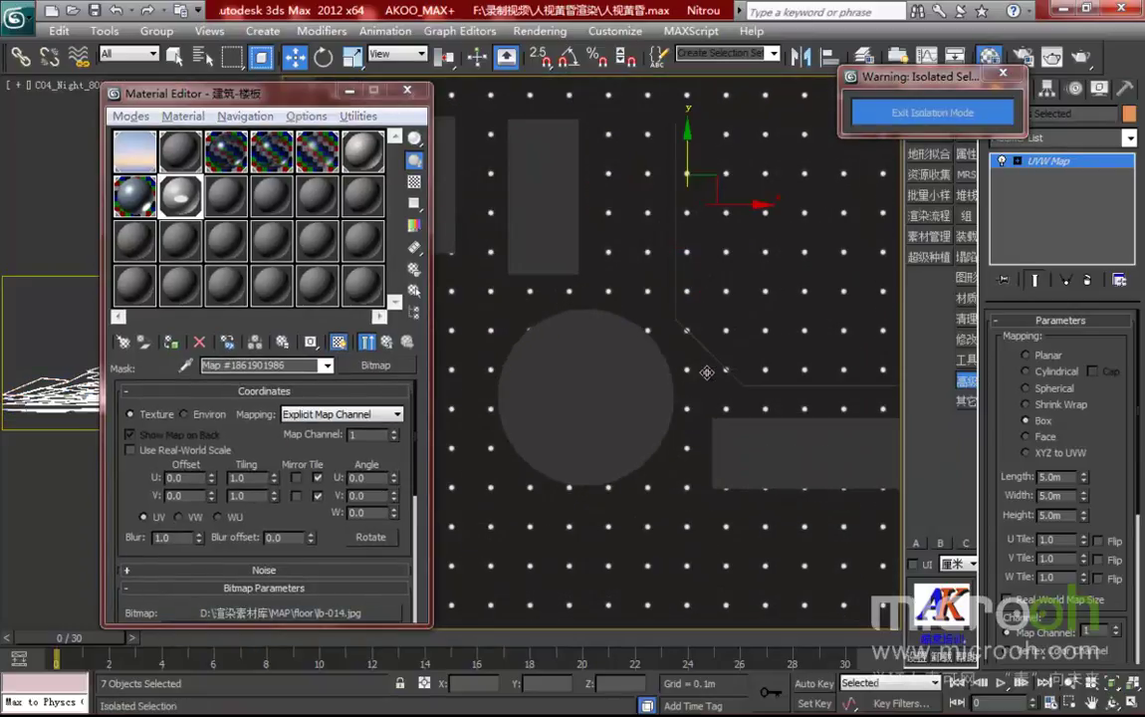
{"action": "left_click_drag", "start_coordinate": [305, 98], "coordinate": [224, 93]}
{"action": "middle_click_drag", "start_coordinate": [721, 468], "coordinate": [733, 384]}
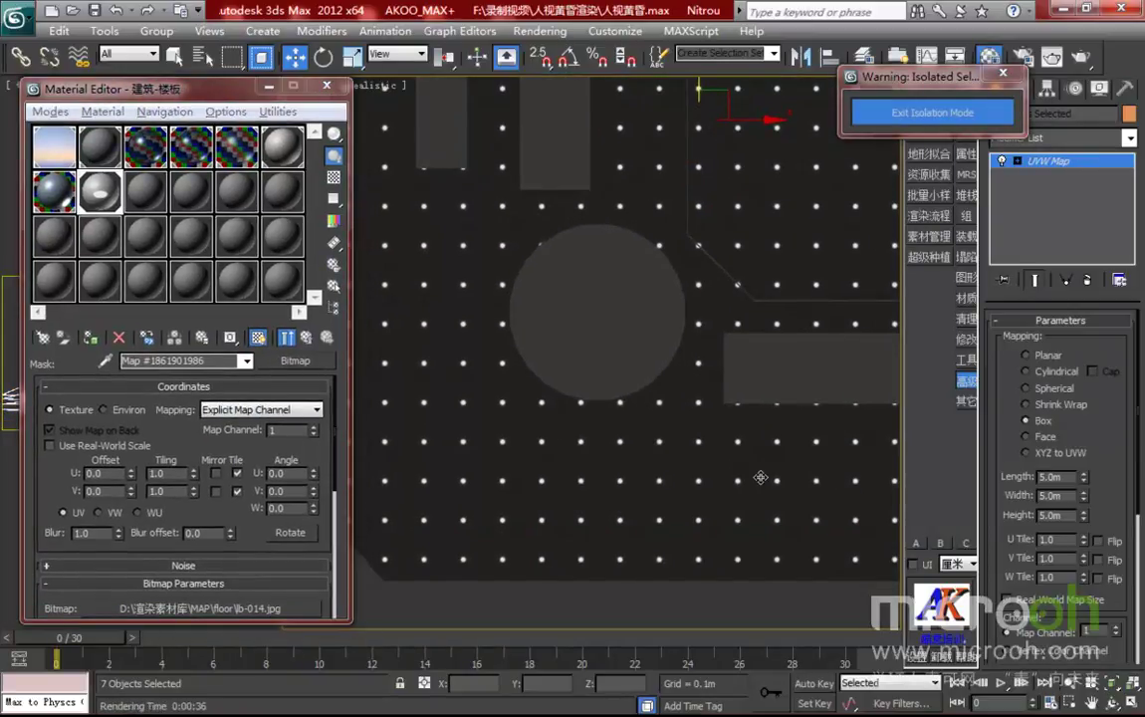
- Try a U and V tiling of 0.5 on the lb-014 mask map of the floor slabs
{"action": "scroll", "coordinate": [760, 478], "scroll_direction": "down", "scroll_amount": 4}
{"action": "scroll", "coordinate": [761, 478], "scroll_direction": "down", "scroll_amount": 2}
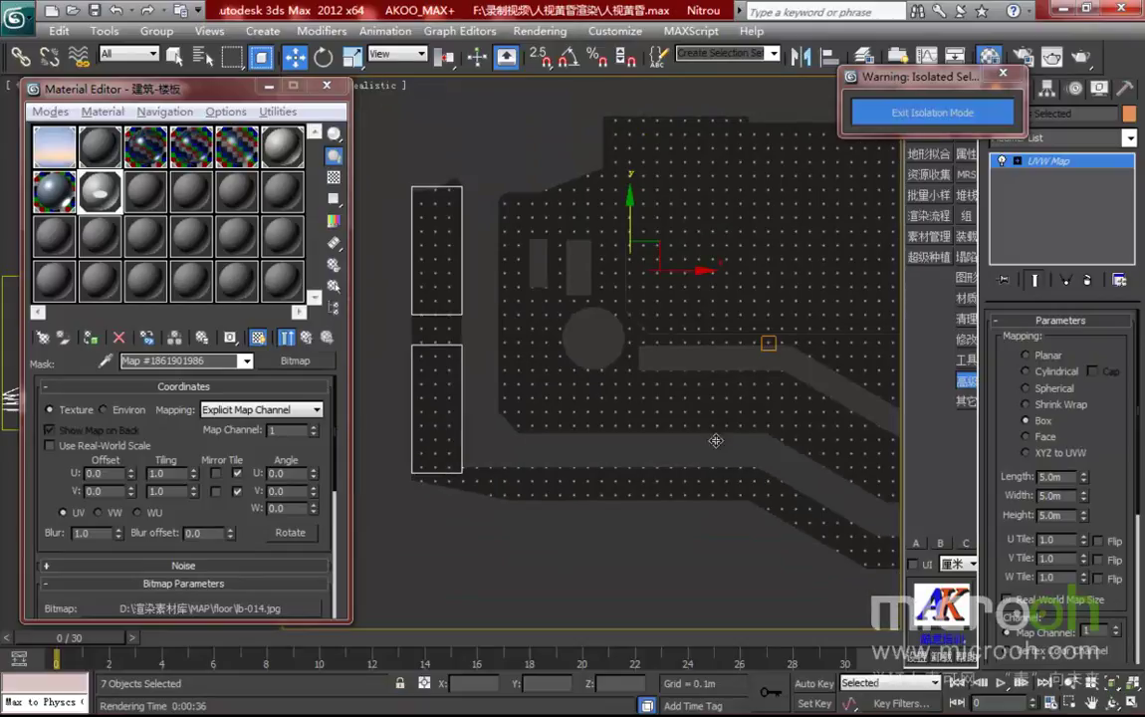
{"action": "middle_click_drag", "start_coordinate": [686, 419], "coordinate": [652, 409]}
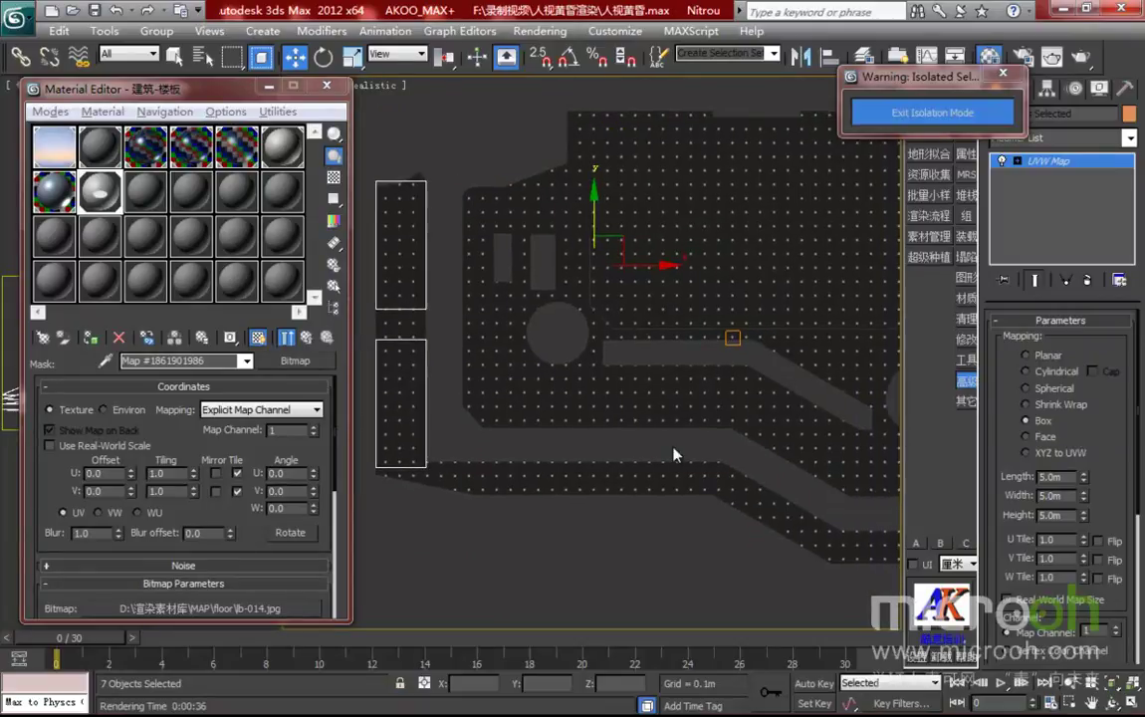
{"action": "scroll", "coordinate": [184, 392], "scroll_direction": "down", "scroll_amount": 1}
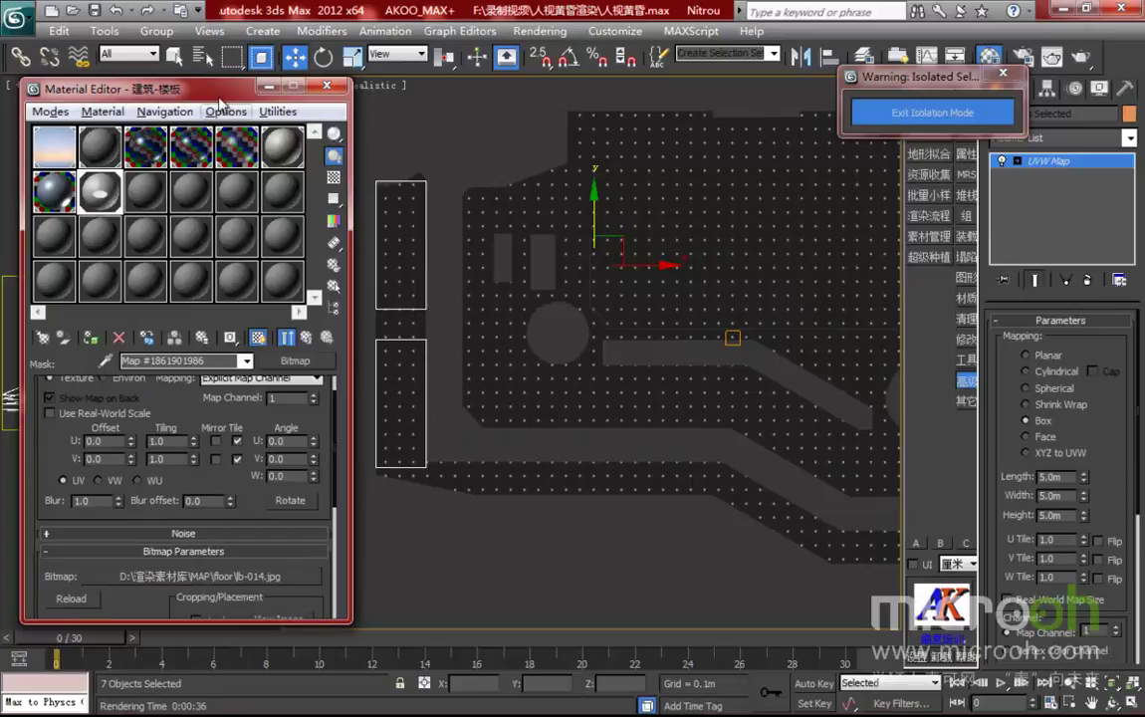
{"action": "left_click_drag", "start_coordinate": [217, 96], "coordinate": [245, 96]}
{"action": "left_click_drag", "start_coordinate": [201, 443], "coordinate": [145, 440]}
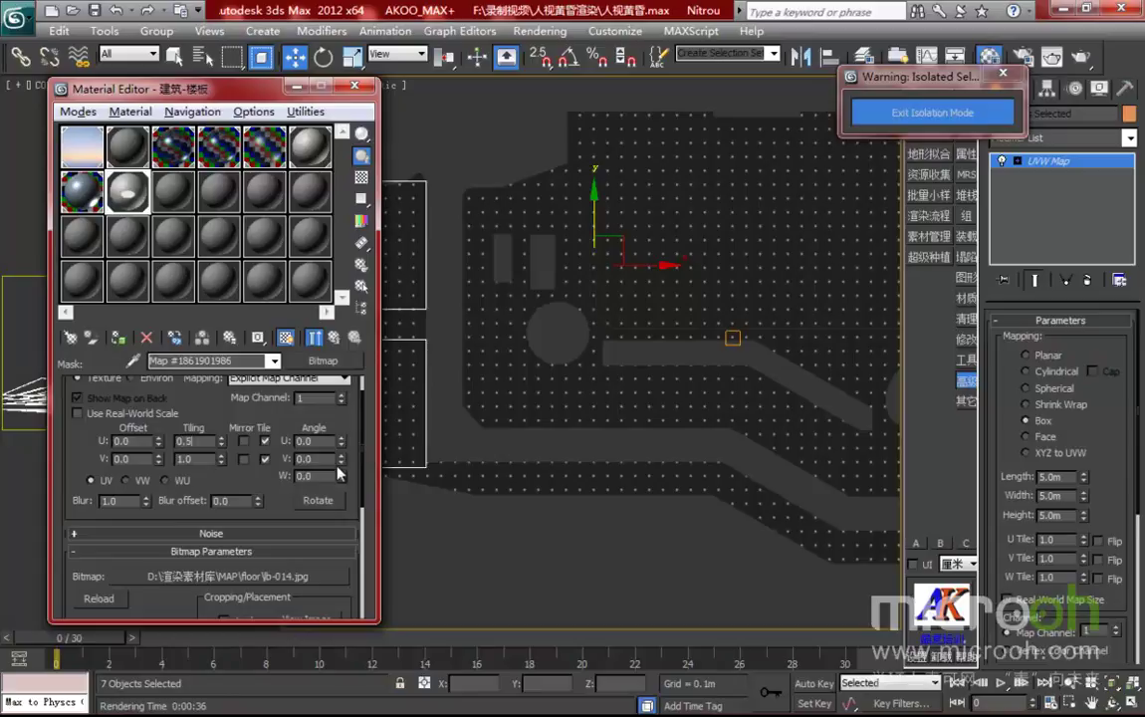
{"action": "type", "text": "0.5"}
{"action": "key", "text": "Return"}
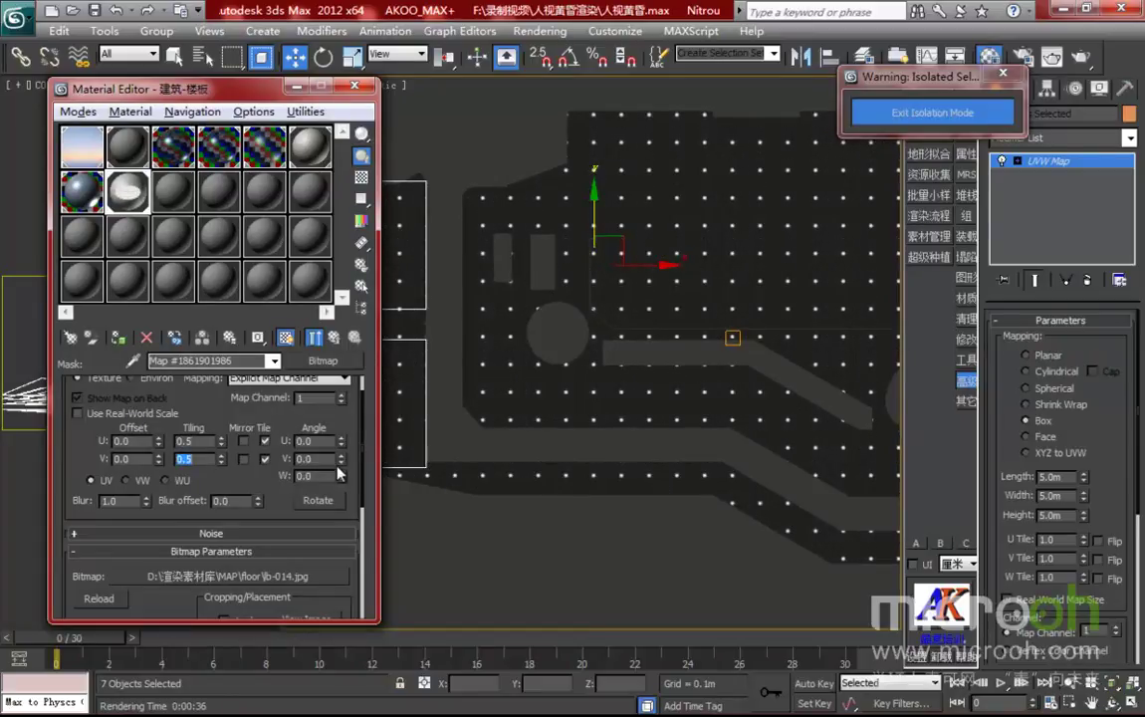
- Try a U and V tiling of 1.5 on the lb-014 mask map
{"action": "double_click", "coordinate": [184, 441]}
{"action": "type", "text": "1.5"}
{"action": "key", "text": "Tab"}
{"action": "type", "text": "1.5"}
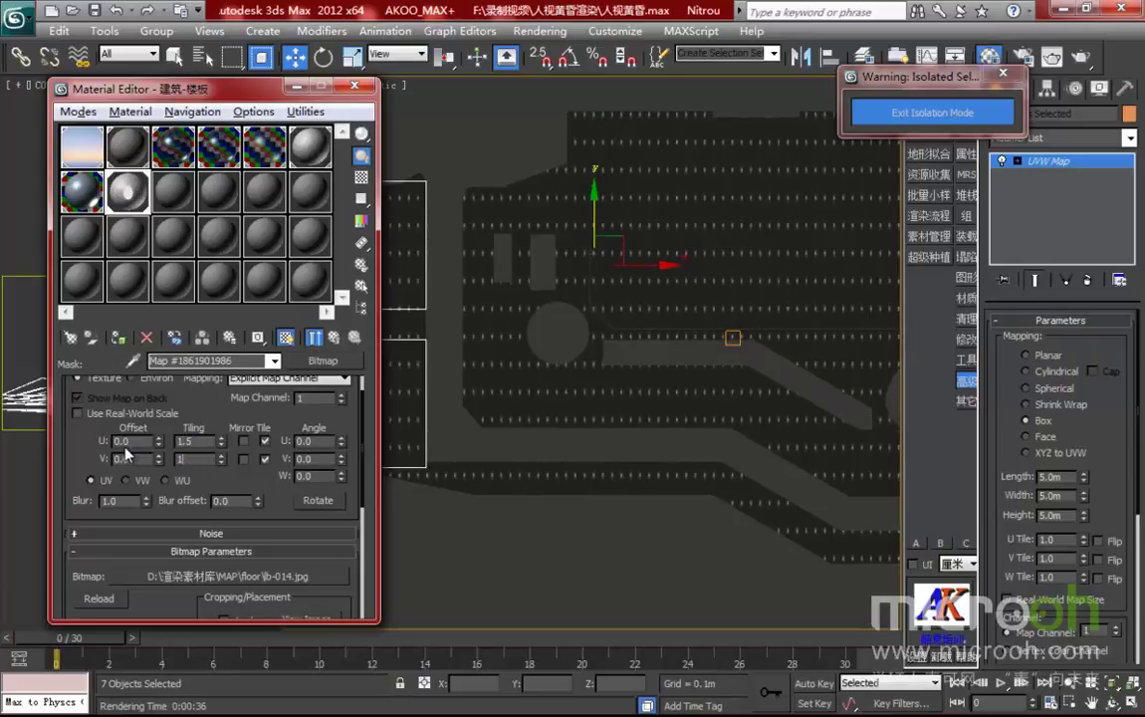
{"action": "key", "text": "Return"}
- Set the U and V tiling of the lb-014 mask map back to 1
{"action": "left_click_drag", "start_coordinate": [196, 441], "coordinate": [157, 446]}
{"action": "type", "text": "1"}
{"action": "key", "text": "Tab"}
{"action": "type", "text": "1"}
{"action": "key", "text": "Return"}
- Open an enlarged sample preview and change Material 2 of the 建筑-楼板 Blend to a VRayLightMtl
{"action": "left_click_drag", "start_coordinate": [197, 90], "coordinate": [233, 85]}
{"action": "double_click", "coordinate": [141, 185]}
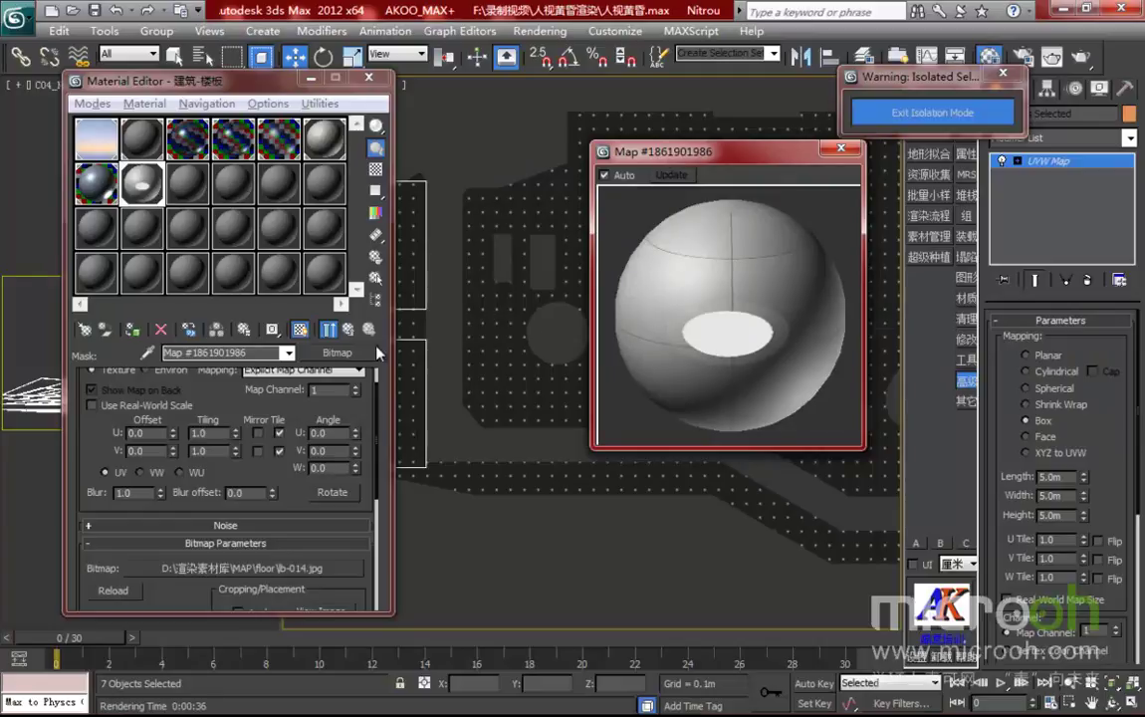
{"action": "left_click", "coordinate": [348, 329]}
{"action": "left_click", "coordinate": [231, 430]}
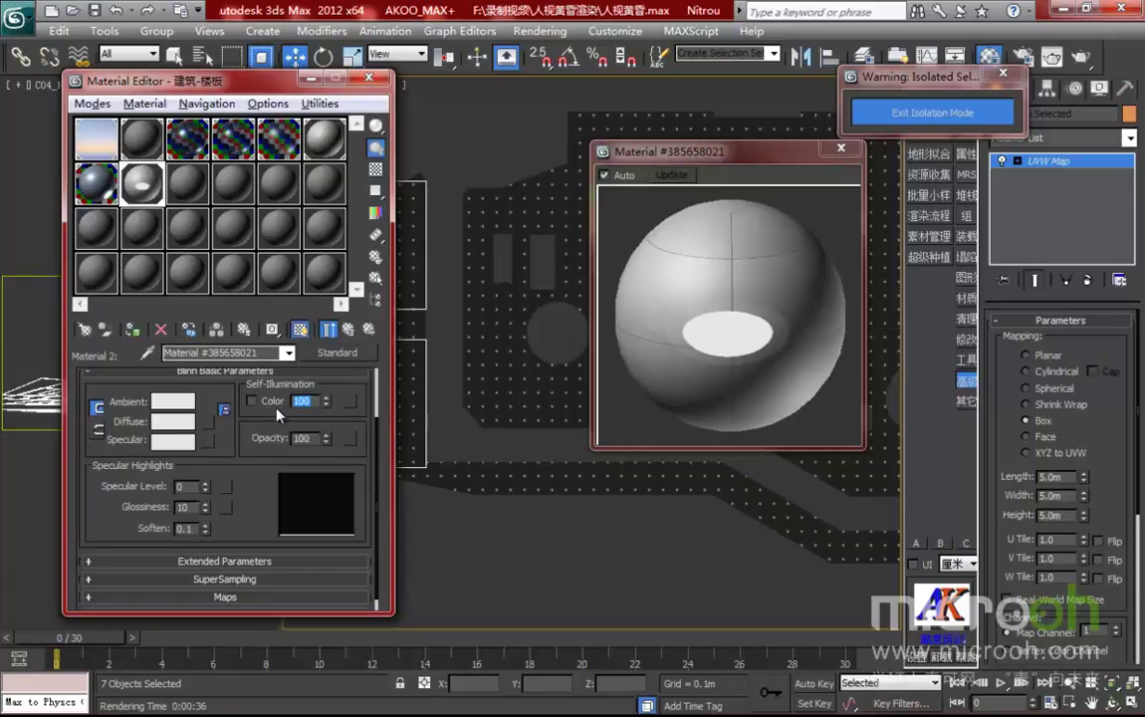
{"action": "left_click", "coordinate": [334, 352]}
{"action": "scroll", "coordinate": [438, 505], "scroll_direction": "down", "scroll_amount": 1}
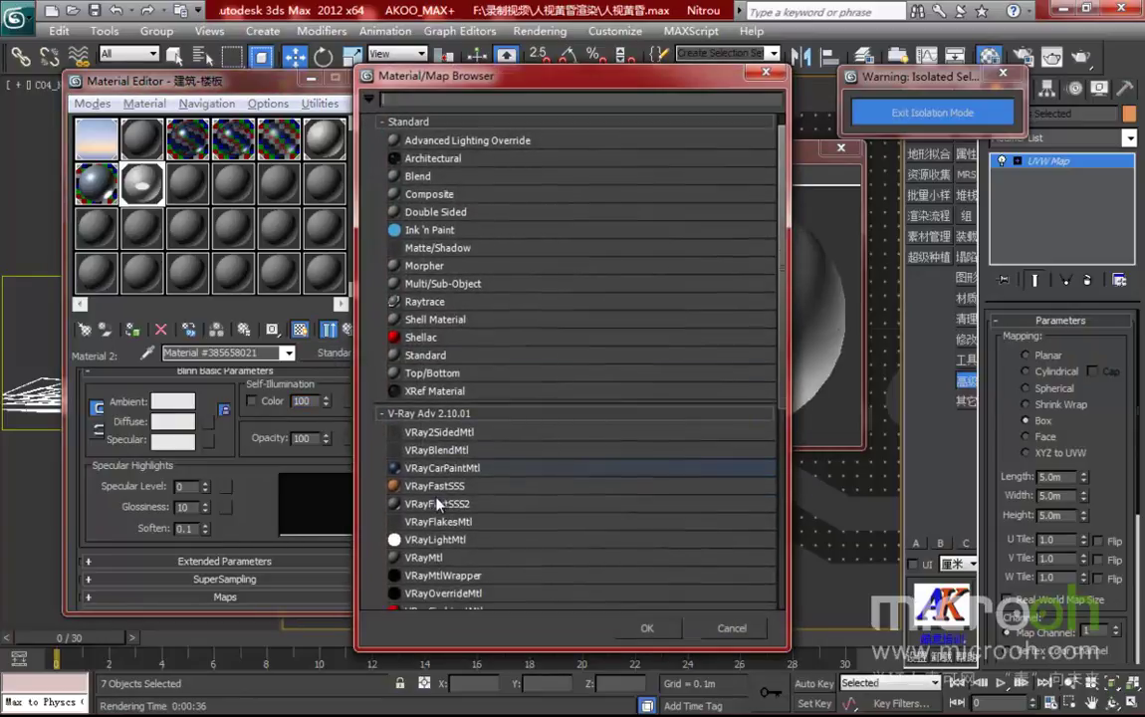
{"action": "scroll", "coordinate": [453, 498], "scroll_direction": "down", "scroll_amount": 1}
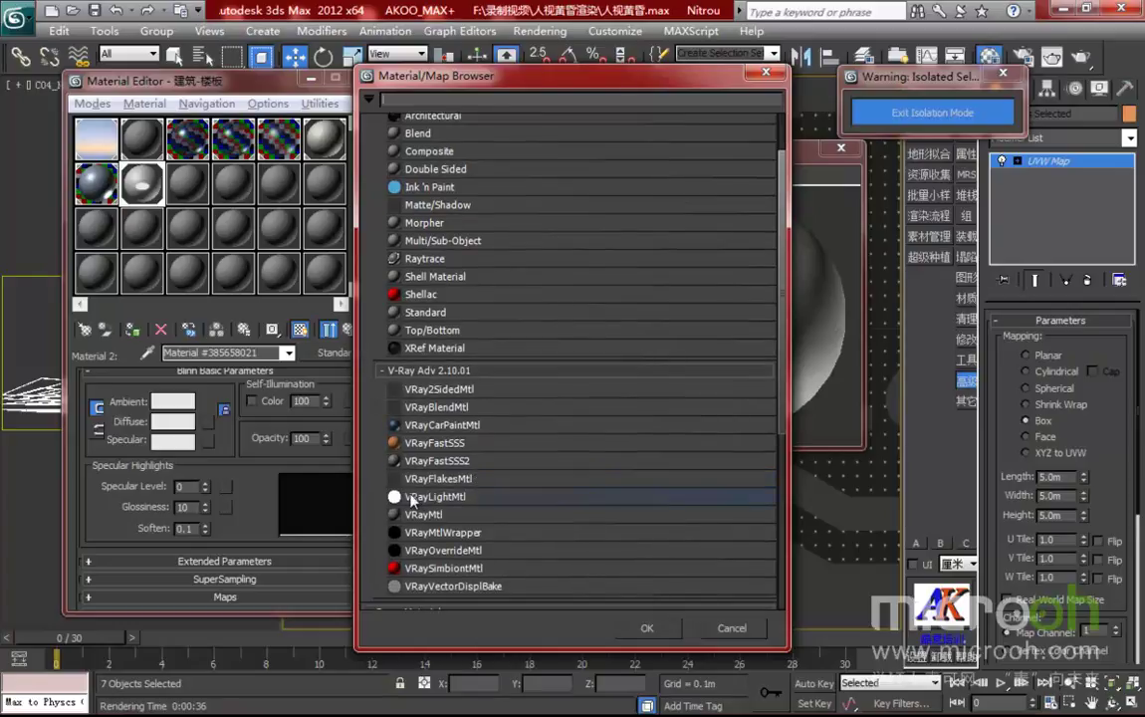
{"action": "double_click", "coordinate": [412, 498]}
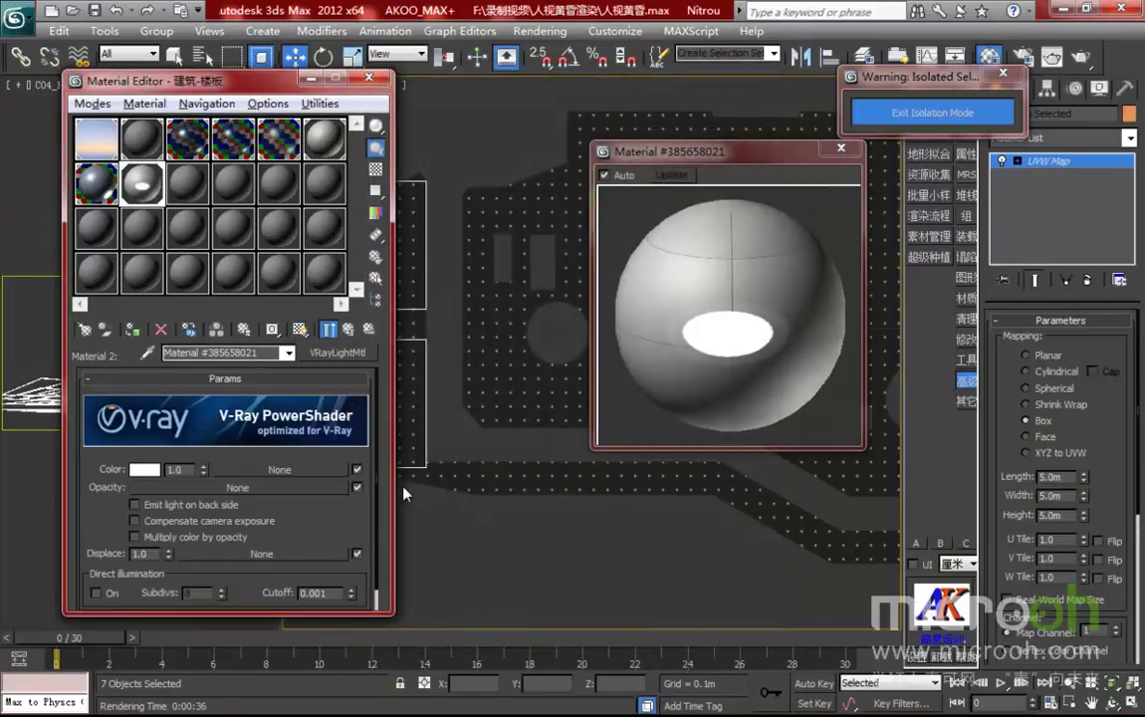
- Try a colour multiplier of 2.0 on the VRayLightMtl and move the sample preview closer to the Material Editor
{"action": "double_click", "coordinate": [186, 469]}
{"action": "type", "text": "2"}
{"action": "key", "text": "Return"}
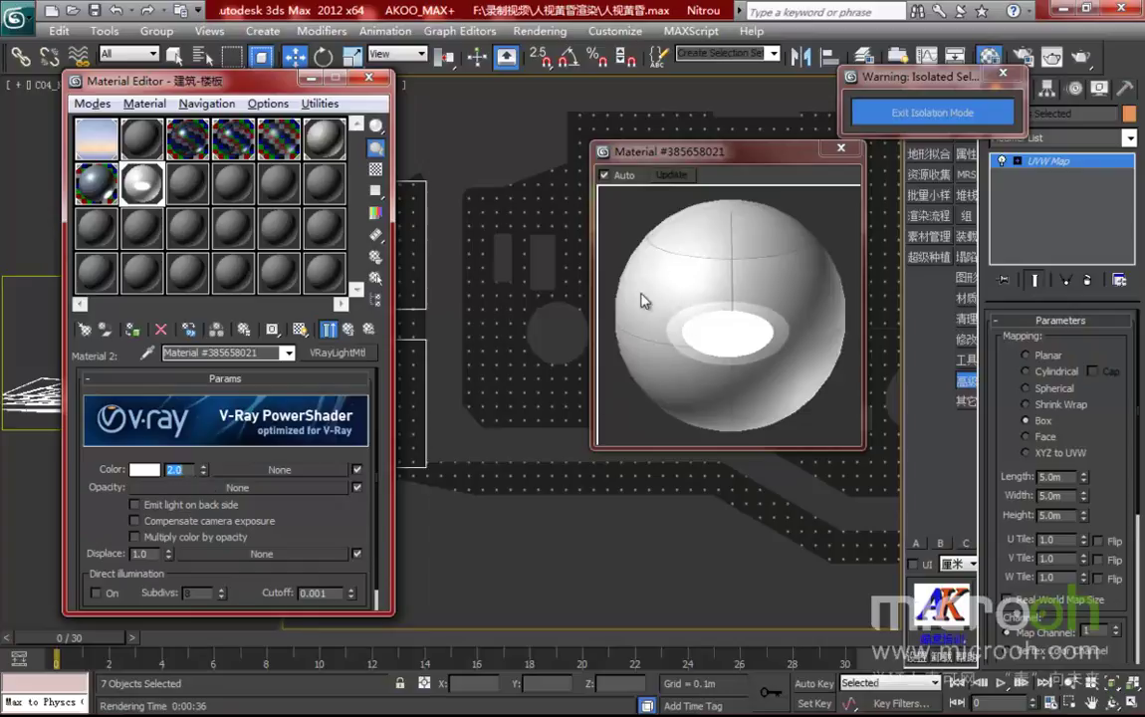
{"action": "left_click_drag", "start_coordinate": [639, 156], "coordinate": [607, 157]}
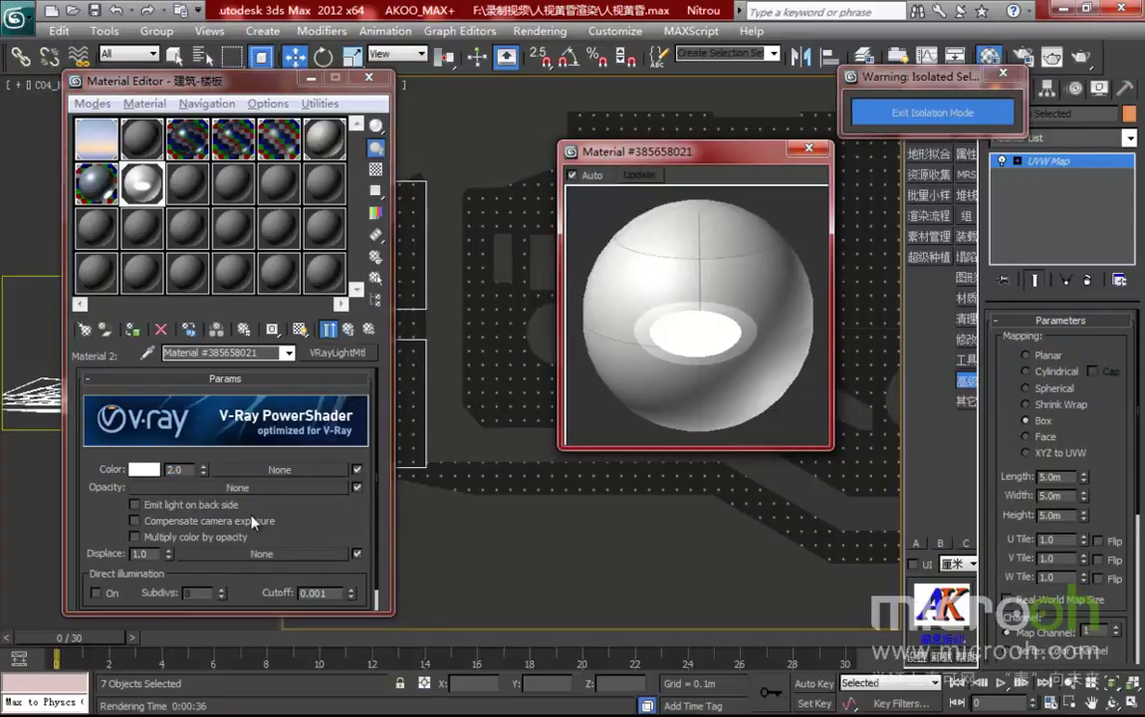
- Try an orange-yellow light colour of RGB 255, 194, 7 on the VRayLightMtl
{"action": "left_click", "coordinate": [144, 469]}
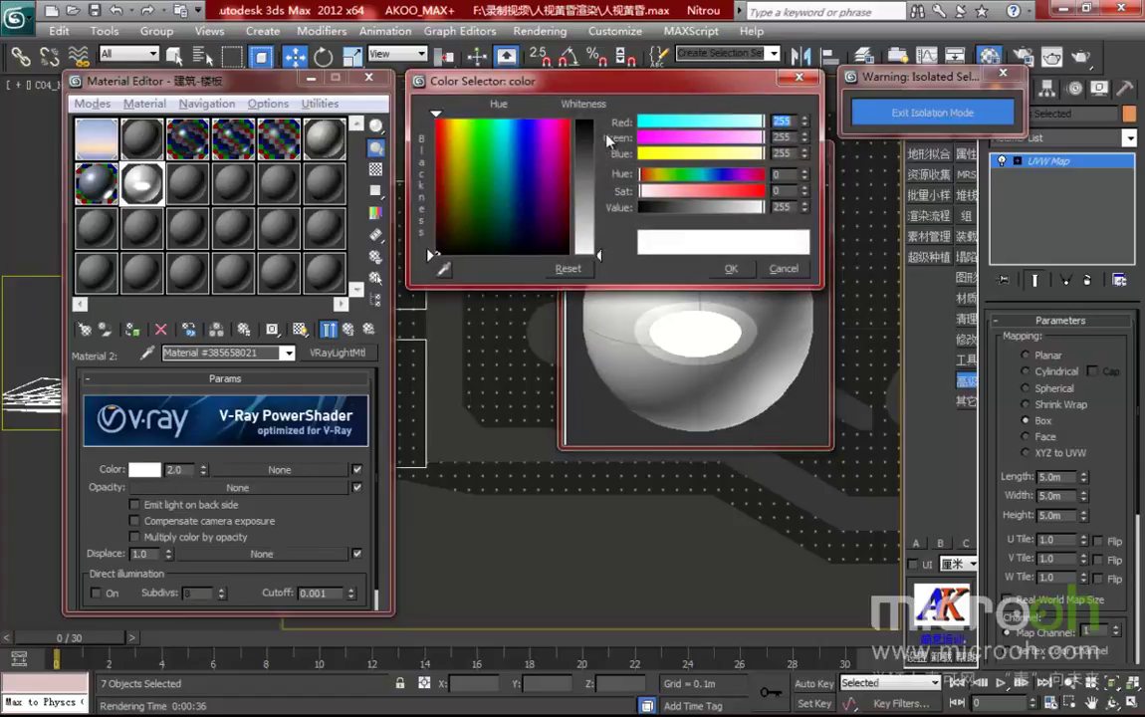
{"action": "left_click", "coordinate": [453, 120]}
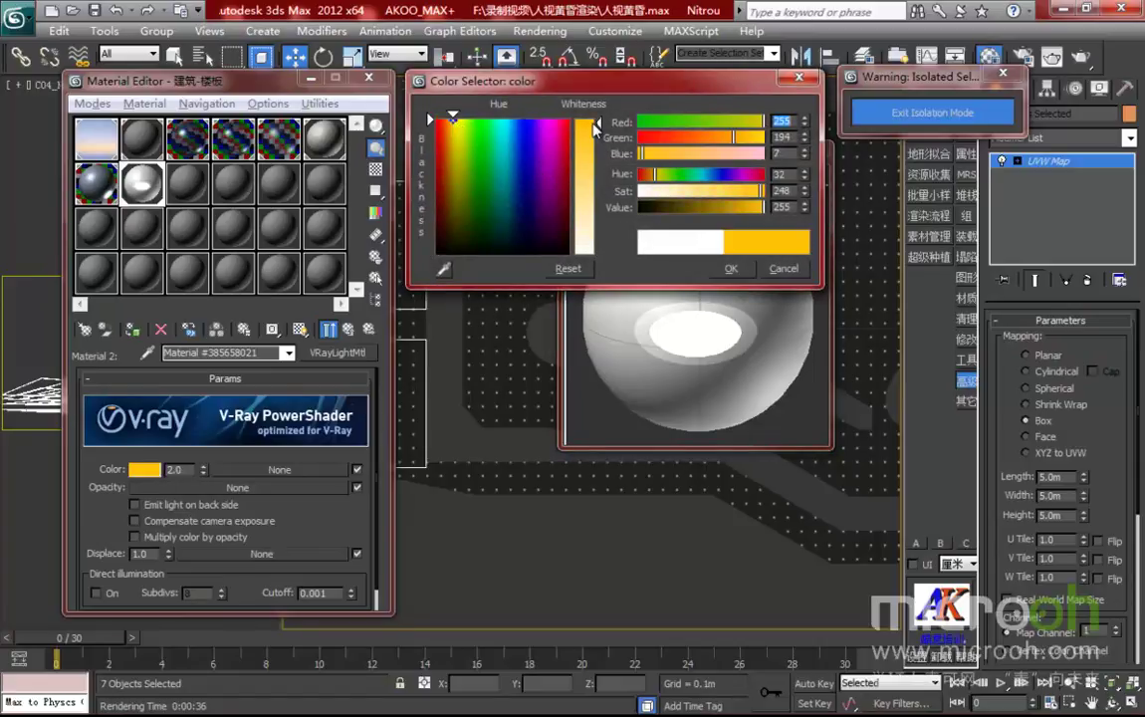
{"action": "left_click", "coordinate": [731, 269]}
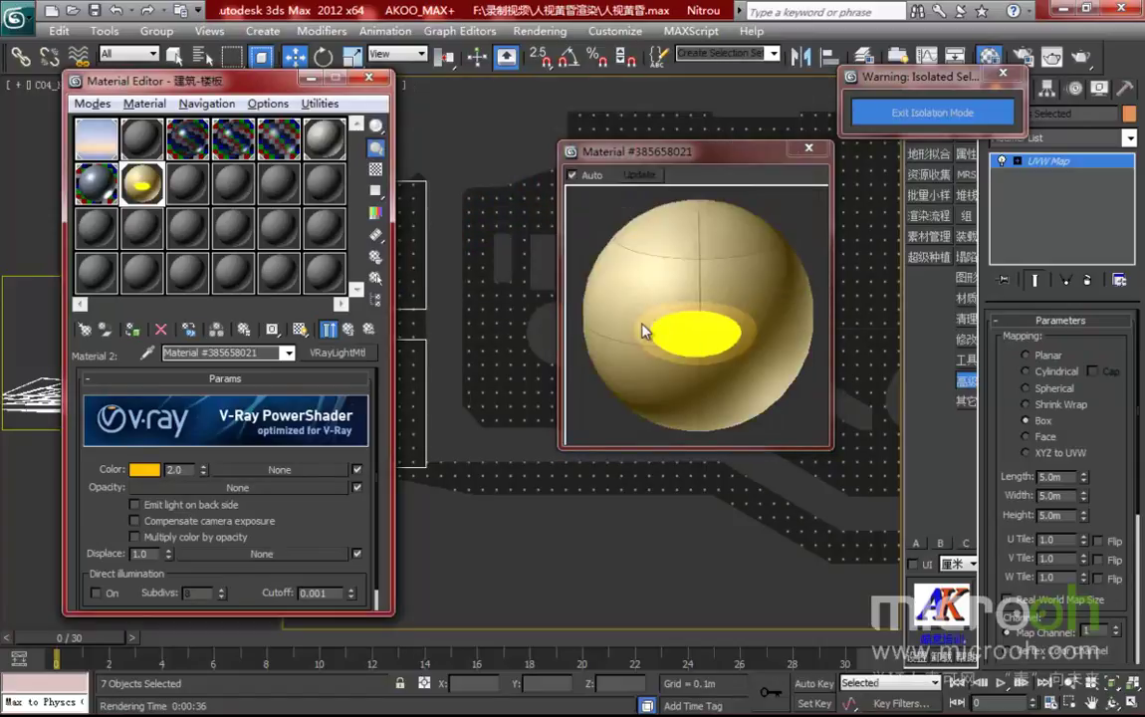
- Return the VRayLightMtl colour to pure white and its multiplier to 1.0
{"action": "left_click", "coordinate": [153, 472]}
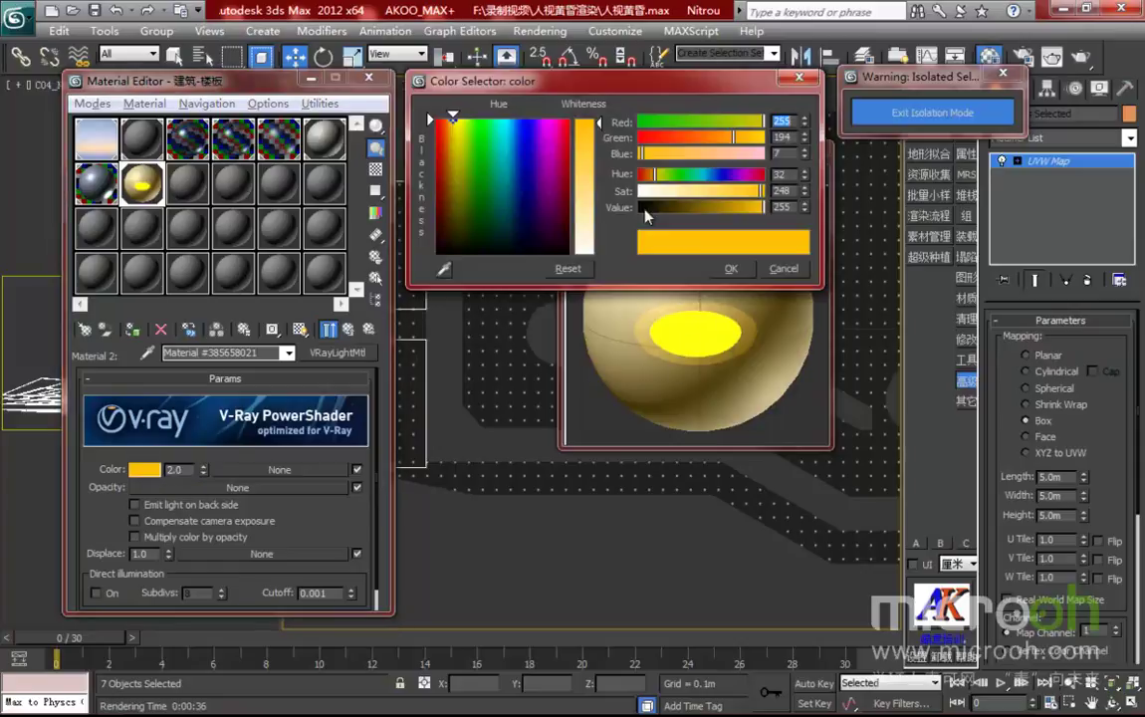
{"action": "left_click_drag", "start_coordinate": [590, 146], "coordinate": [588, 254]}
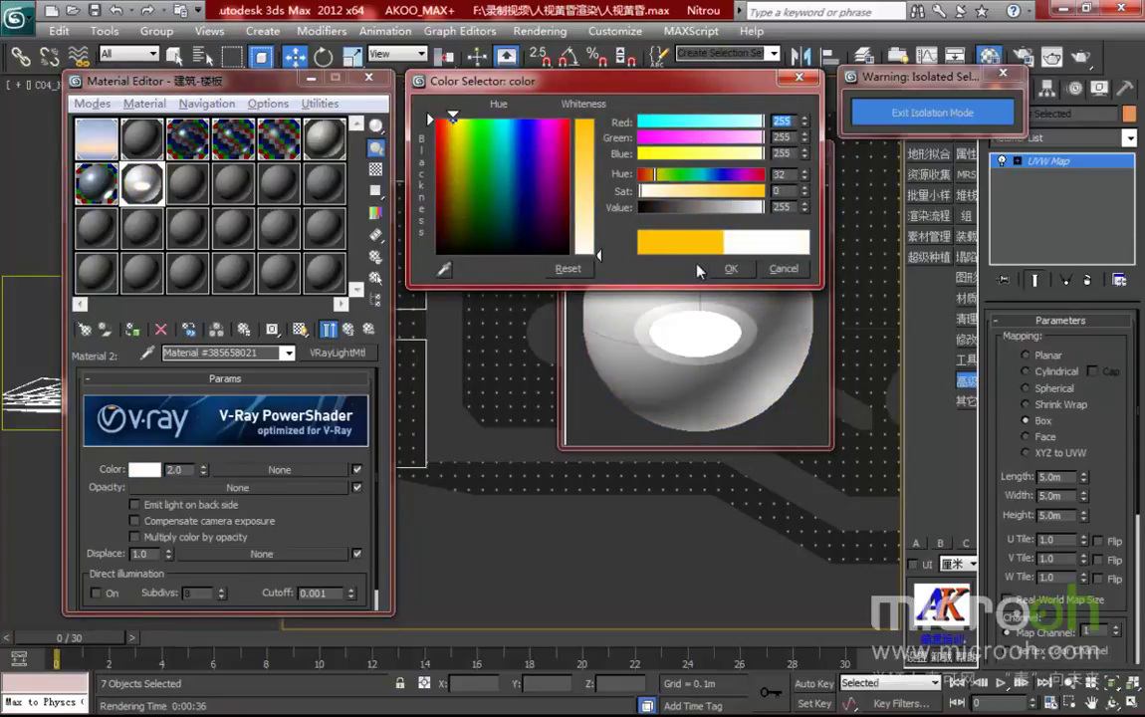
{"action": "left_click", "coordinate": [731, 269]}
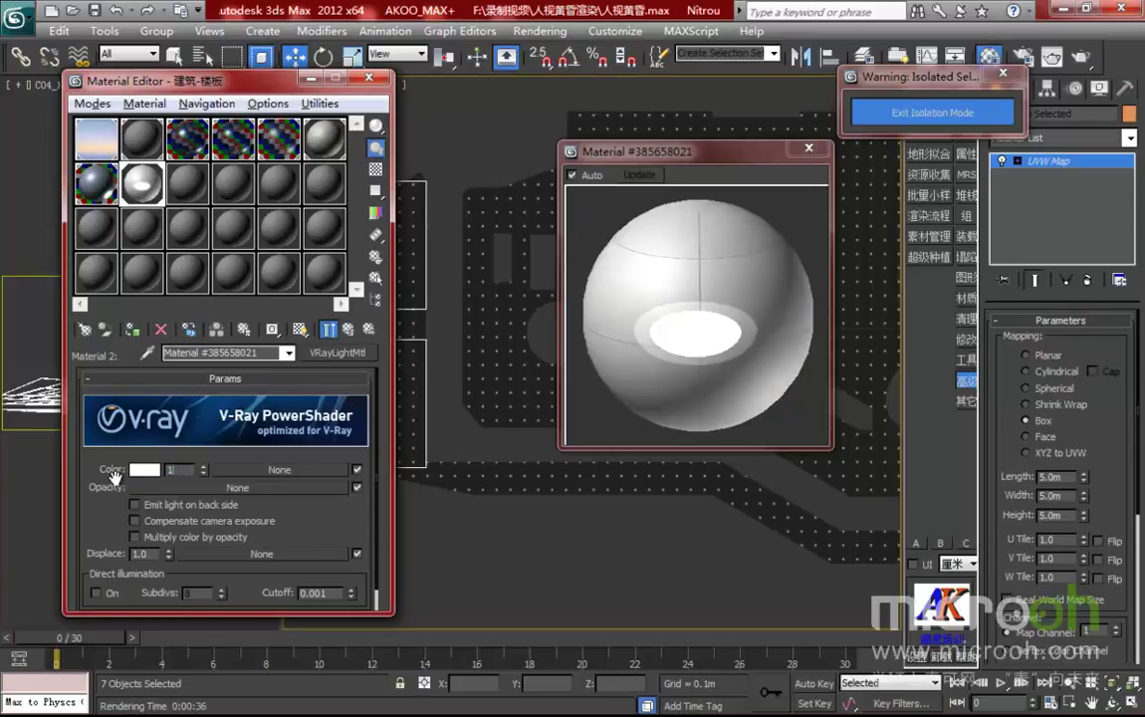
{"action": "key", "text": "Return"}
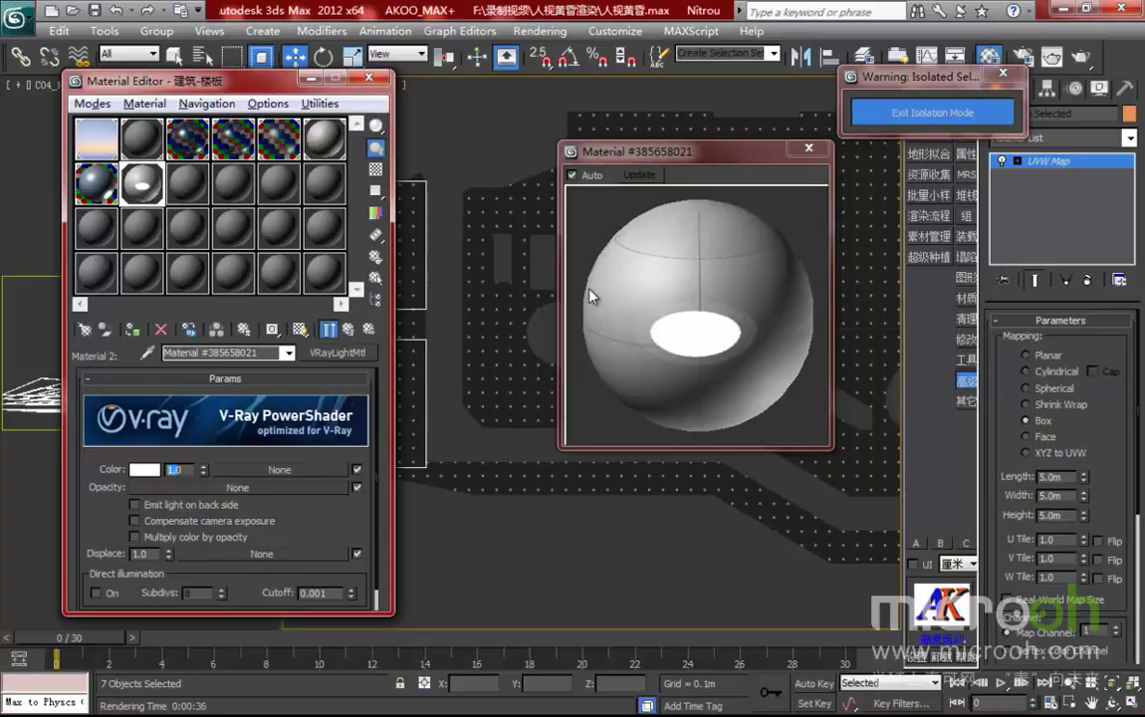
- Close the Material Editor, leave isolation mode and hide the selected floor slabs
{"action": "left_click", "coordinate": [369, 78]}
{"action": "left_click", "coordinate": [903, 113]}
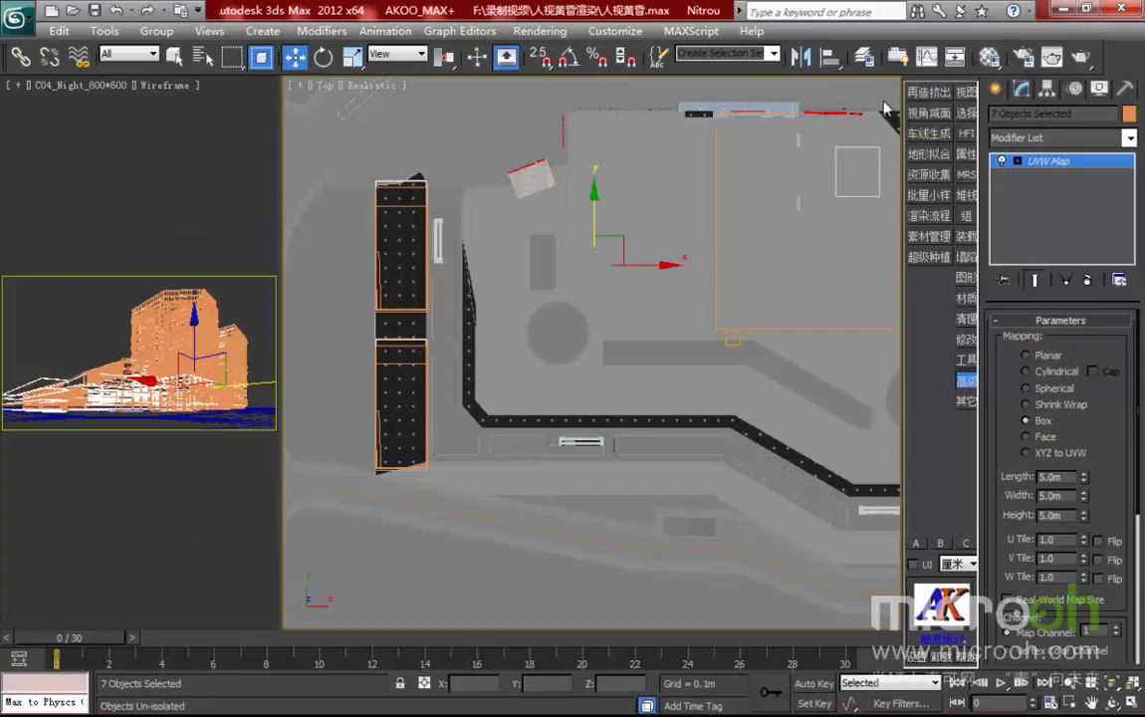
{"action": "right_click", "coordinate": [553, 427]}
{"action": "left_click", "coordinate": [596, 381]}
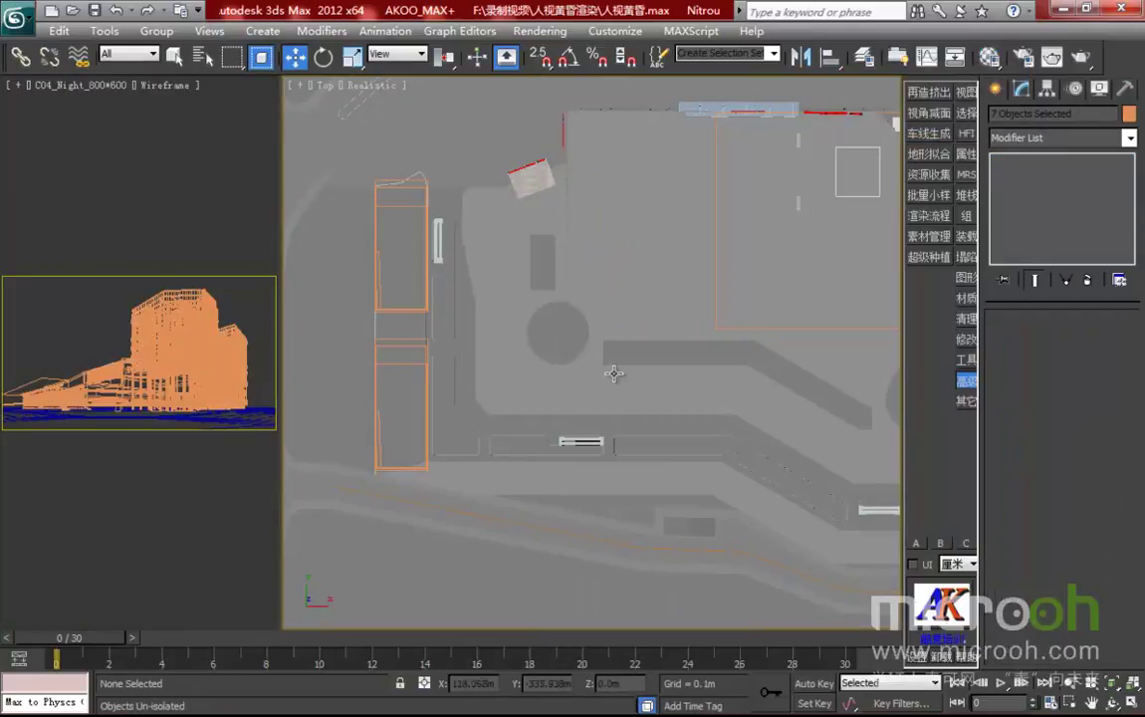
- Sample the 金属 花 material from the building facade beside the Wanda Plaza entrance into an empty material slot
{"action": "middle_click_drag", "start_coordinate": [609, 382], "coordinate": [602, 410]}
{"action": "middle_click_drag", "start_coordinate": [647, 387], "coordinate": [628, 287], "text": "alt"}
{"action": "middle_click_drag", "start_coordinate": [450, 264], "coordinate": [400, 276], "text": "alt"}
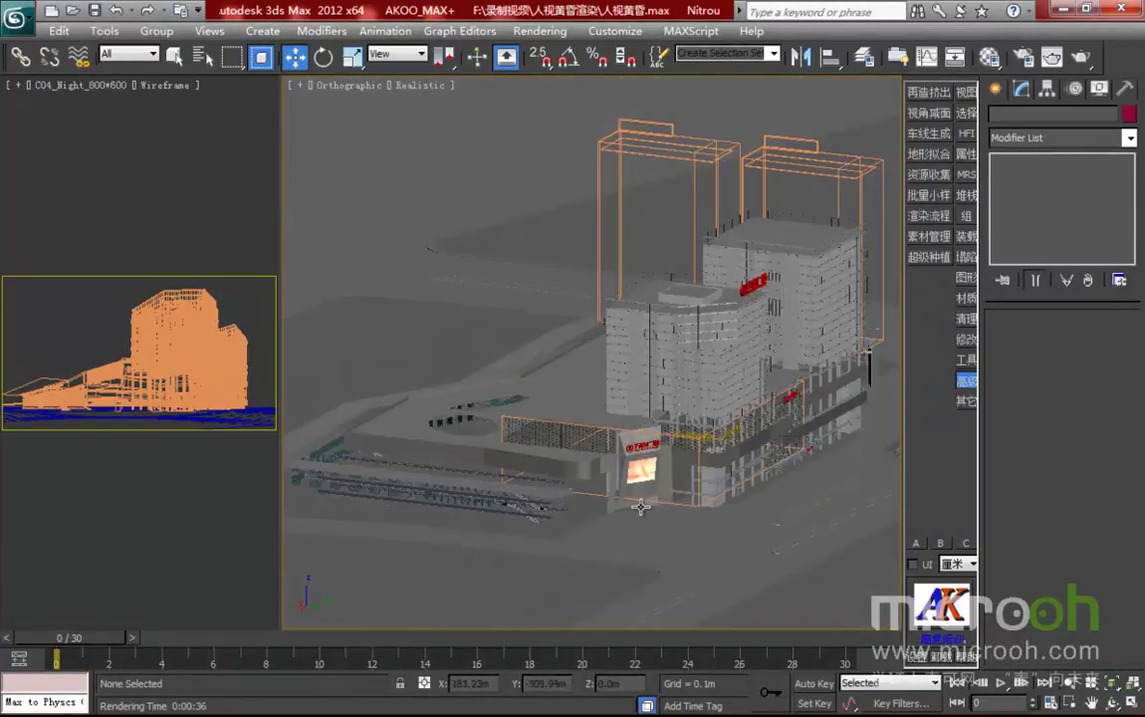
{"action": "scroll", "coordinate": [640, 506], "scroll_direction": "up", "scroll_amount": 4}
{"action": "middle_click_drag", "start_coordinate": [667, 480], "coordinate": [633, 315]}
{"action": "scroll", "coordinate": [632, 315], "scroll_direction": "up", "scroll_amount": 5}
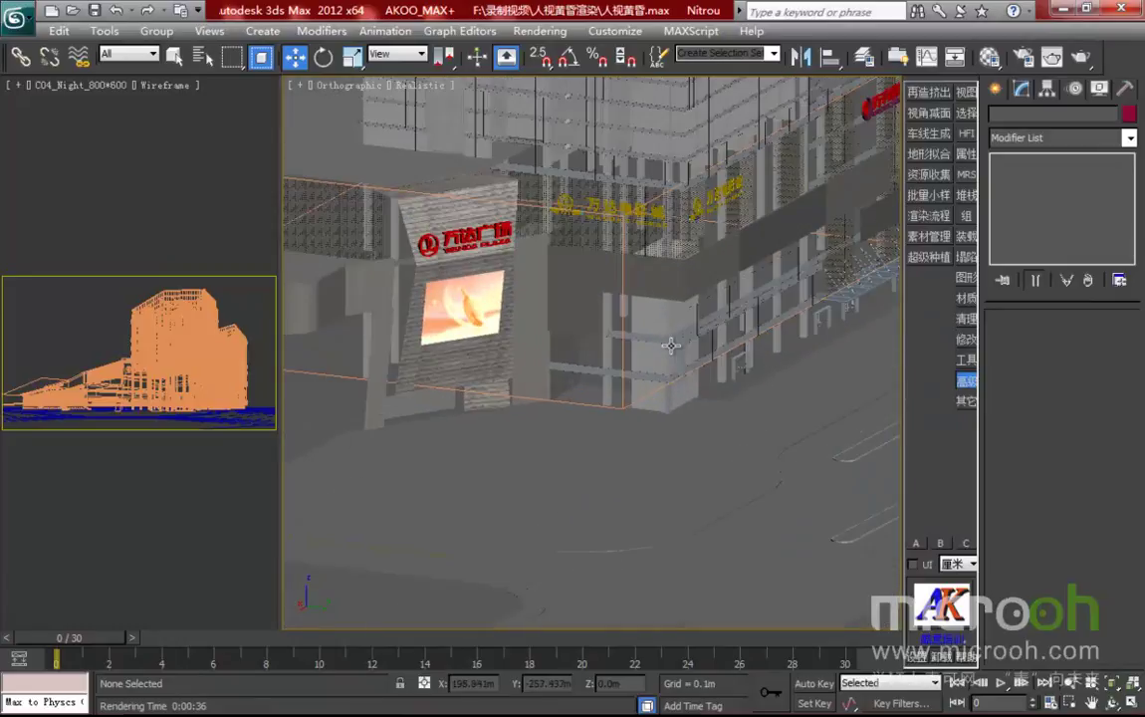
{"action": "key", "text": "m"}
{"action": "left_click", "coordinate": [187, 190]}
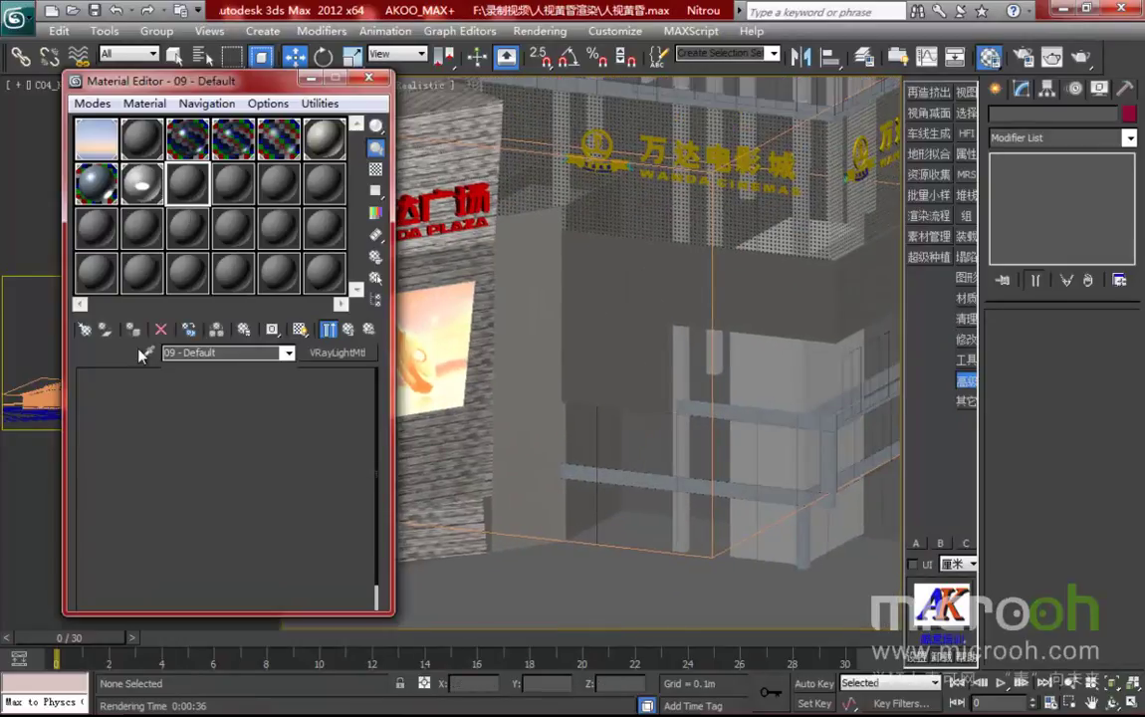
{"action": "left_click", "coordinate": [605, 250]}
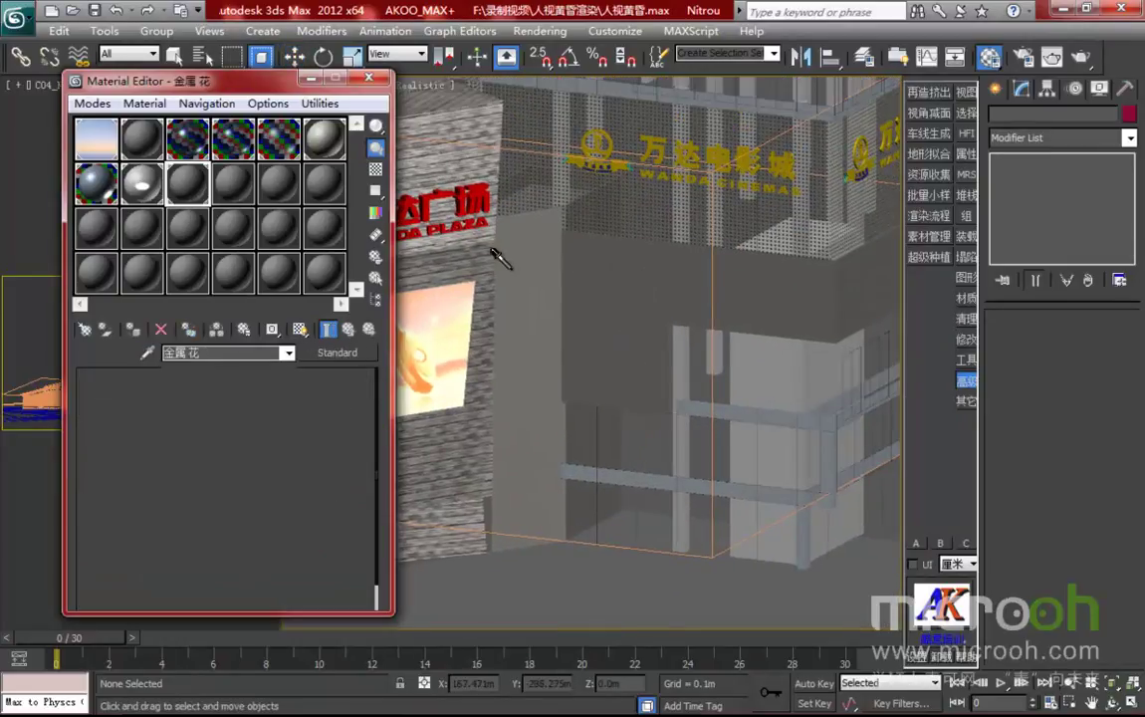
- Select all objects that use the 金属 花 material, isolate them, and move the Material Editor clear of them
{"action": "left_click", "coordinate": [376, 278]}
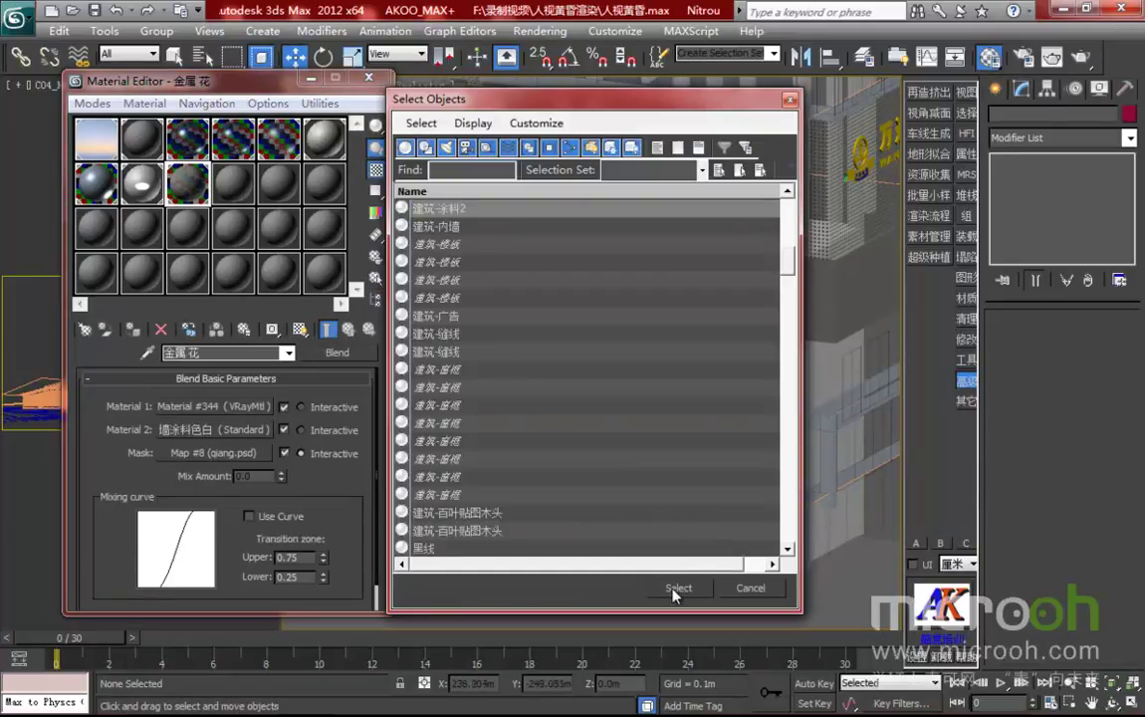
{"action": "left_click", "coordinate": [679, 589]}
{"action": "key", "text": "alt+q"}
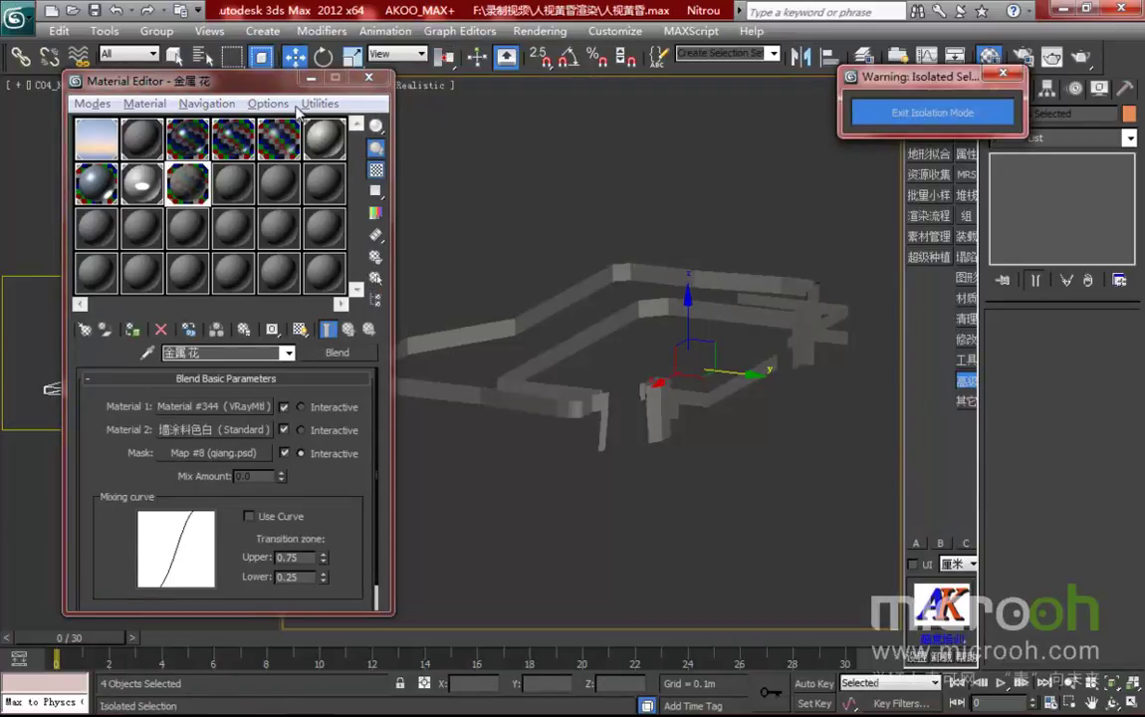
{"action": "left_click_drag", "start_coordinate": [204, 81], "coordinate": [881, 97]}
{"action": "scroll", "coordinate": [553, 398], "scroll_direction": "up", "scroll_amount": 10}
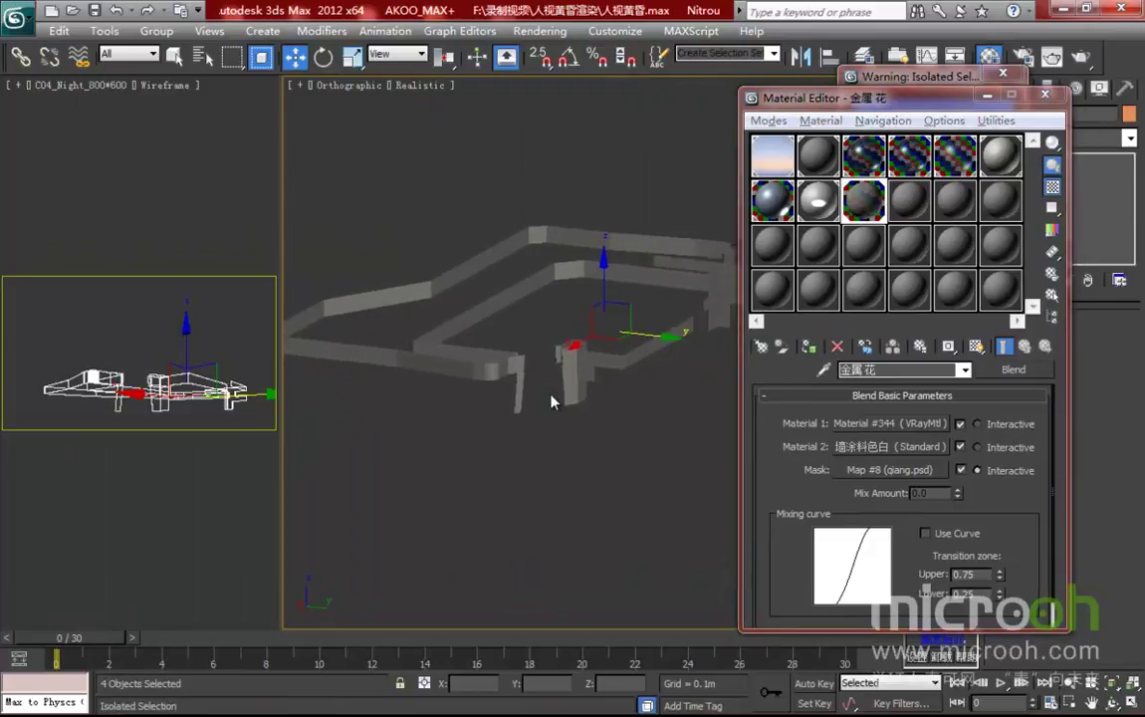
{"action": "scroll", "coordinate": [487, 395], "scroll_direction": "up", "scroll_amount": 3}
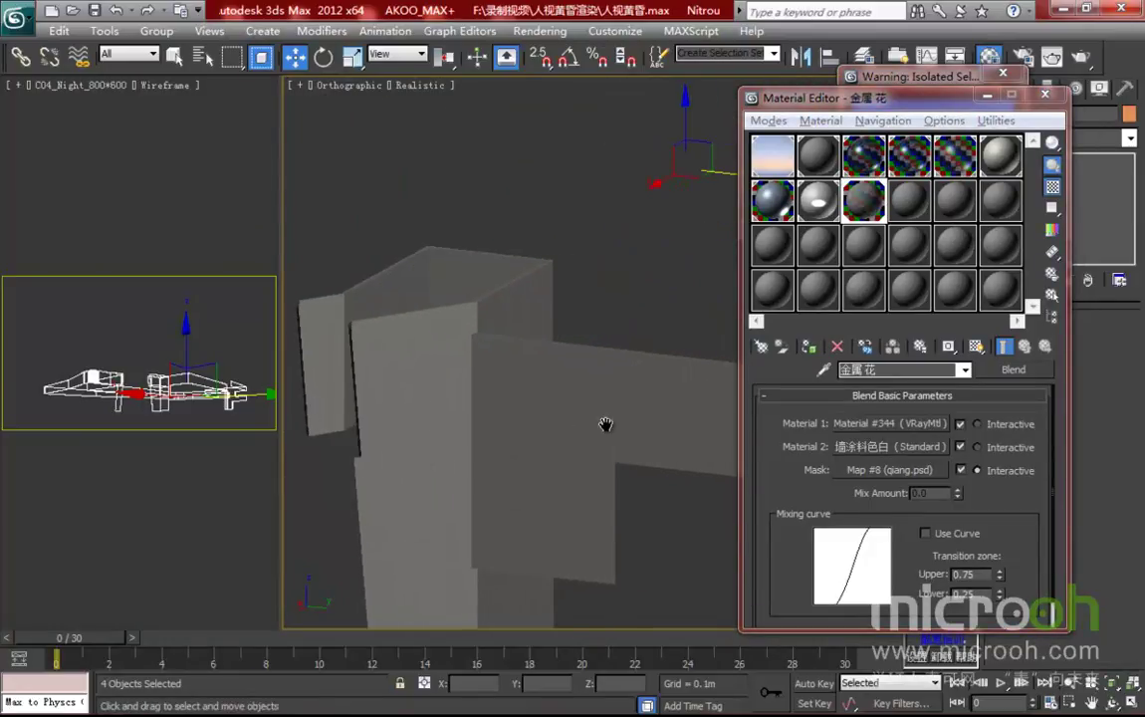
{"action": "left_click_drag", "start_coordinate": [879, 369], "coordinate": [728, 420]}
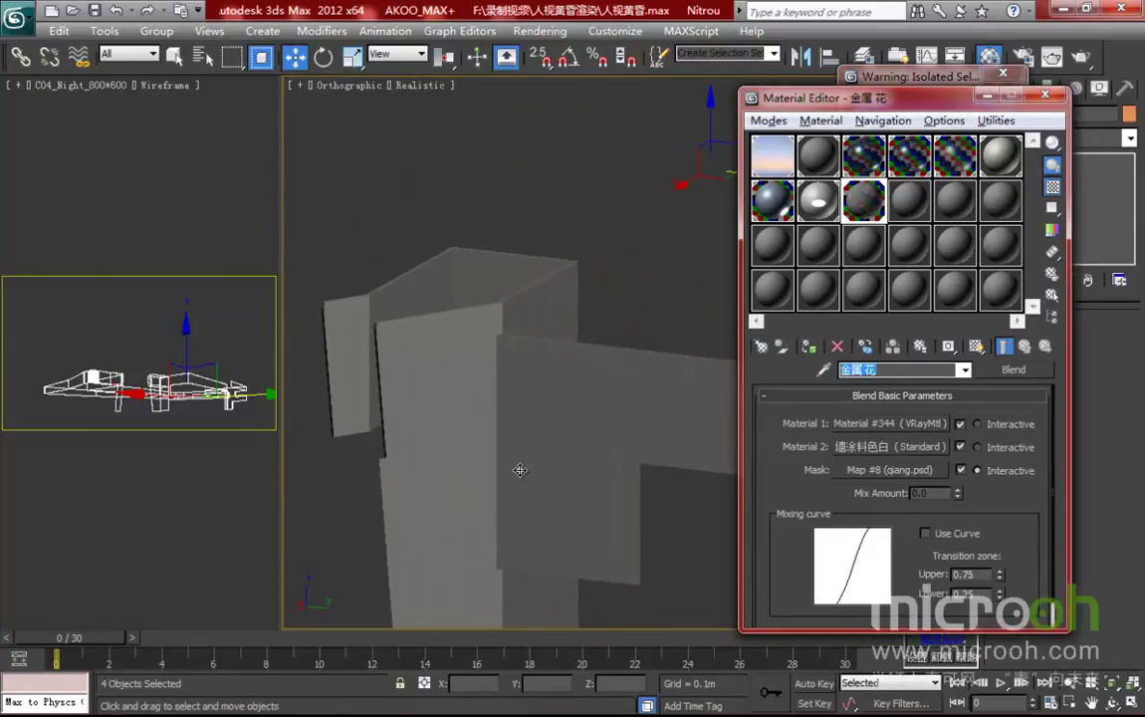
{"action": "middle_click_drag", "start_coordinate": [519, 468], "coordinate": [539, 465]}
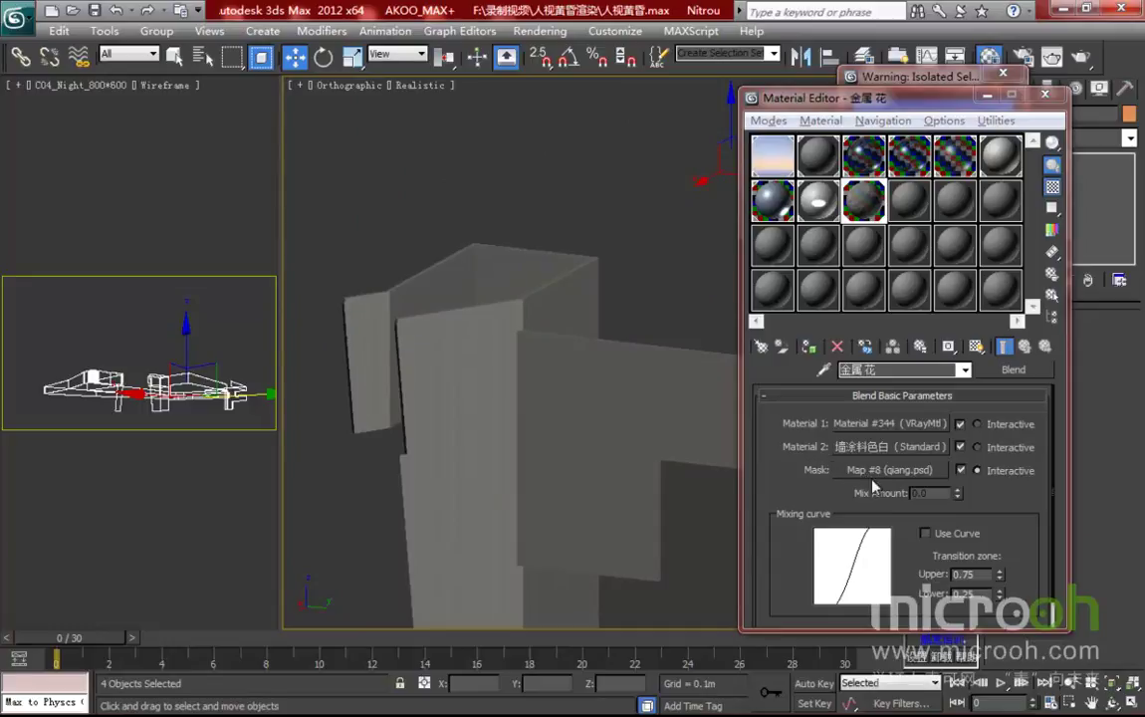
- Open the qiang.psd mask map of the 金属 花 Blend and display it on the isolated facade bands to examine its pattern
{"action": "left_click", "coordinate": [862, 476]}
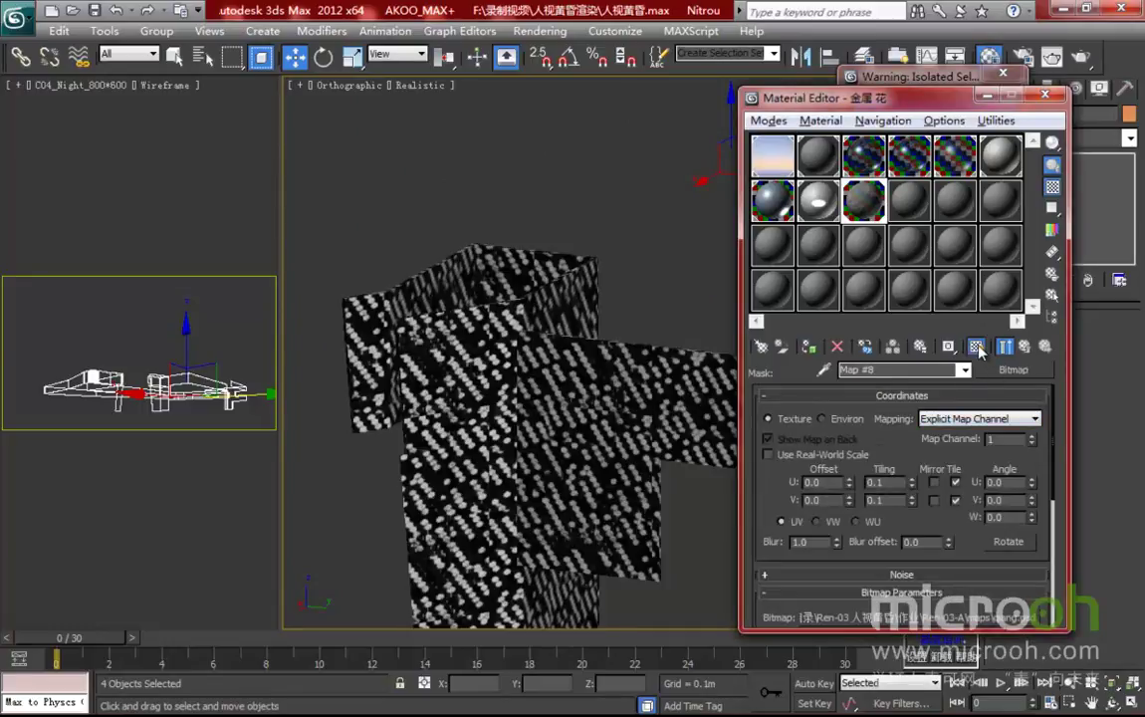
{"action": "middle_click_drag", "start_coordinate": [441, 330], "coordinate": [471, 244]}
{"action": "middle_click_drag", "start_coordinate": [515, 289], "coordinate": [493, 298]}
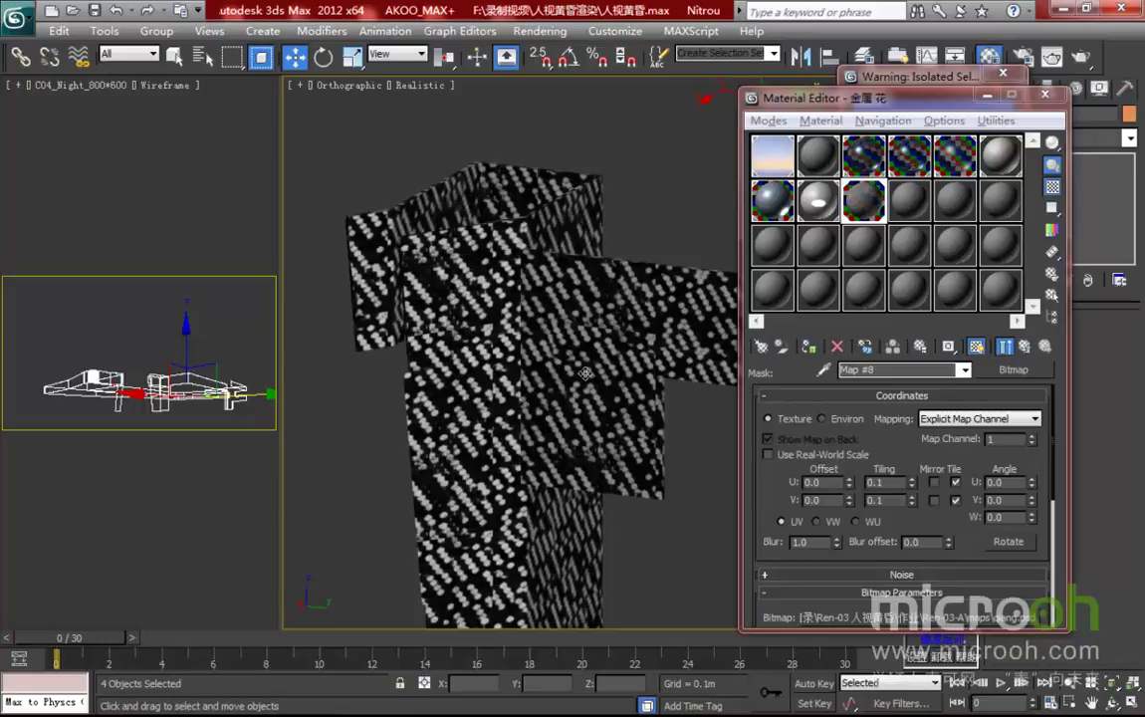
{"action": "scroll", "coordinate": [637, 430], "scroll_direction": "down", "scroll_amount": 3}
{"action": "scroll", "coordinate": [672, 431], "scroll_direction": "up", "scroll_amount": 2}
{"action": "scroll", "coordinate": [672, 431], "scroll_direction": "up", "scroll_amount": 2}
{"action": "left_click_drag", "start_coordinate": [911, 450], "coordinate": [914, 410]}
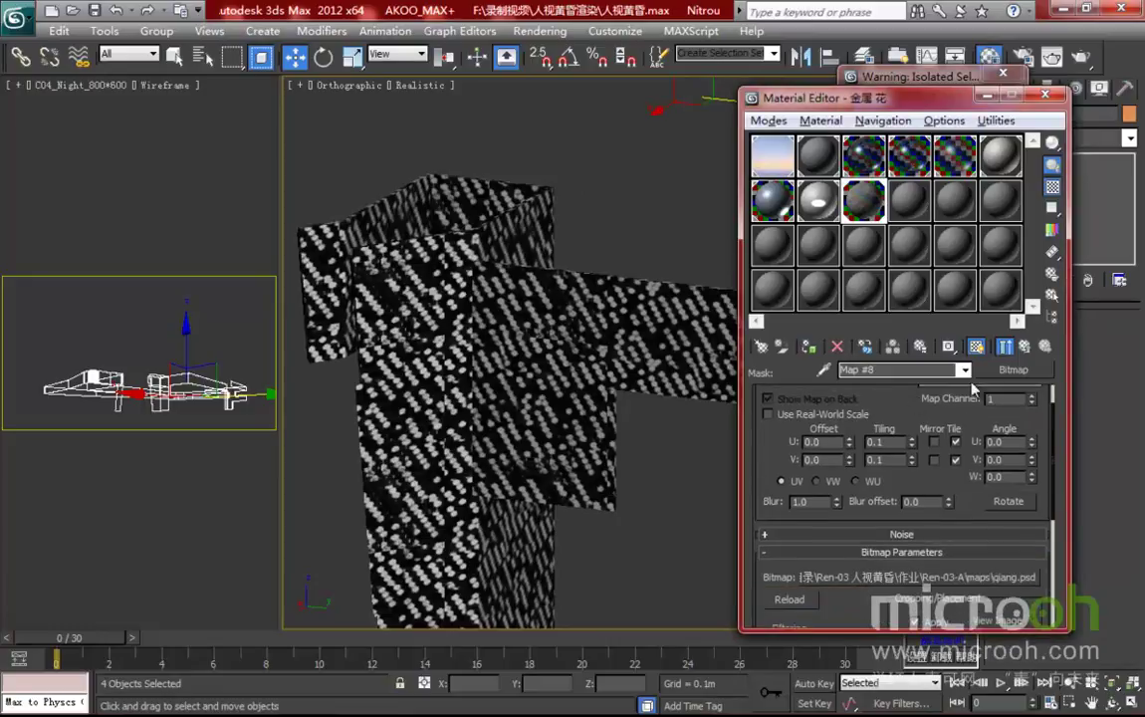
- Review Material 1 of the 金属 花 Blend, the VRayMtl Material #344, with an enlarged sample preview, and return to the Blend level
{"action": "left_click", "coordinate": [1024, 346]}
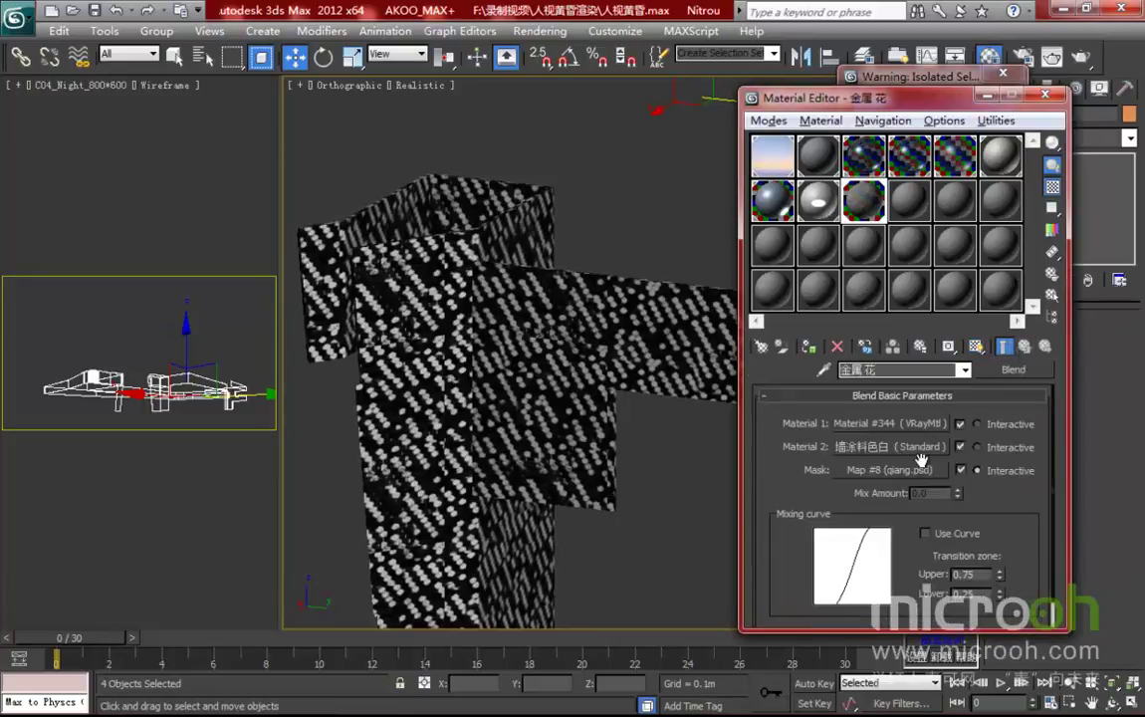
{"action": "left_click", "coordinate": [867, 424]}
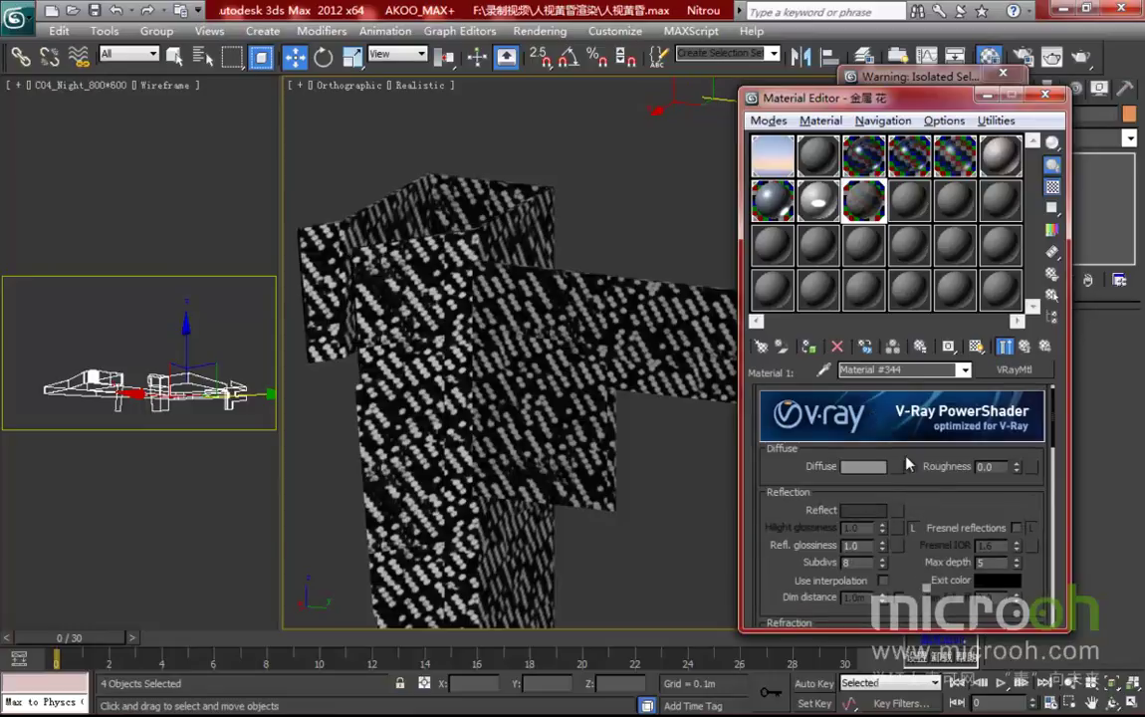
{"action": "double_click", "coordinate": [865, 202]}
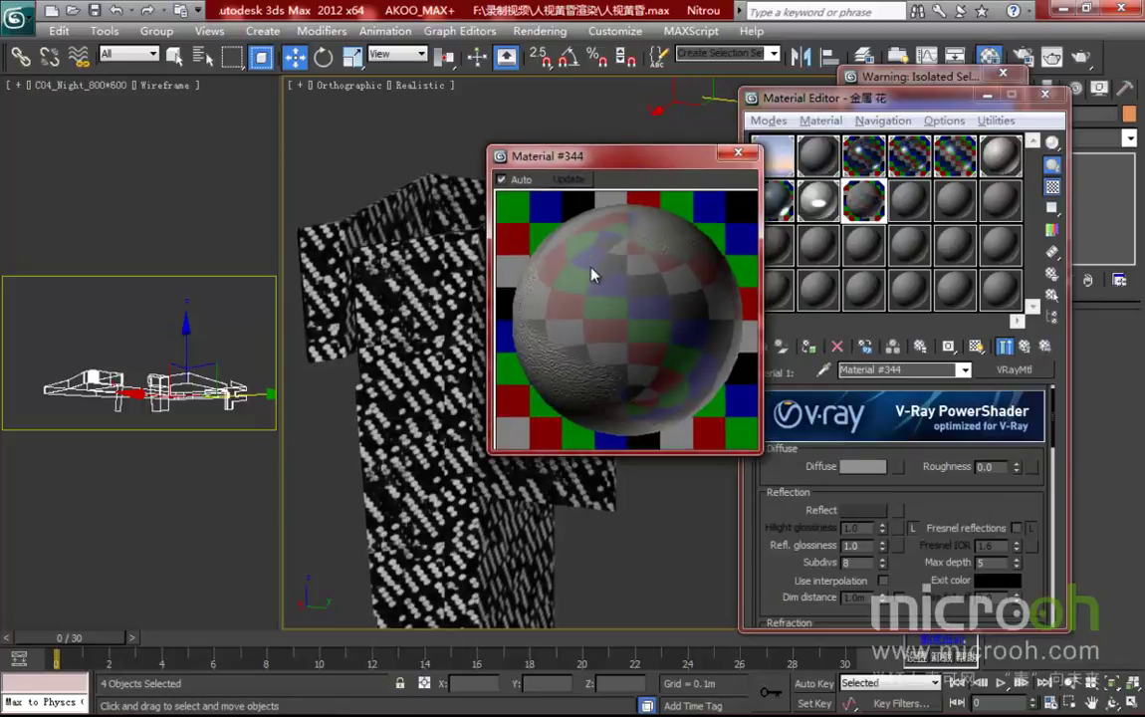
{"action": "left_click", "coordinate": [742, 154]}
{"action": "left_click", "coordinate": [1025, 346]}
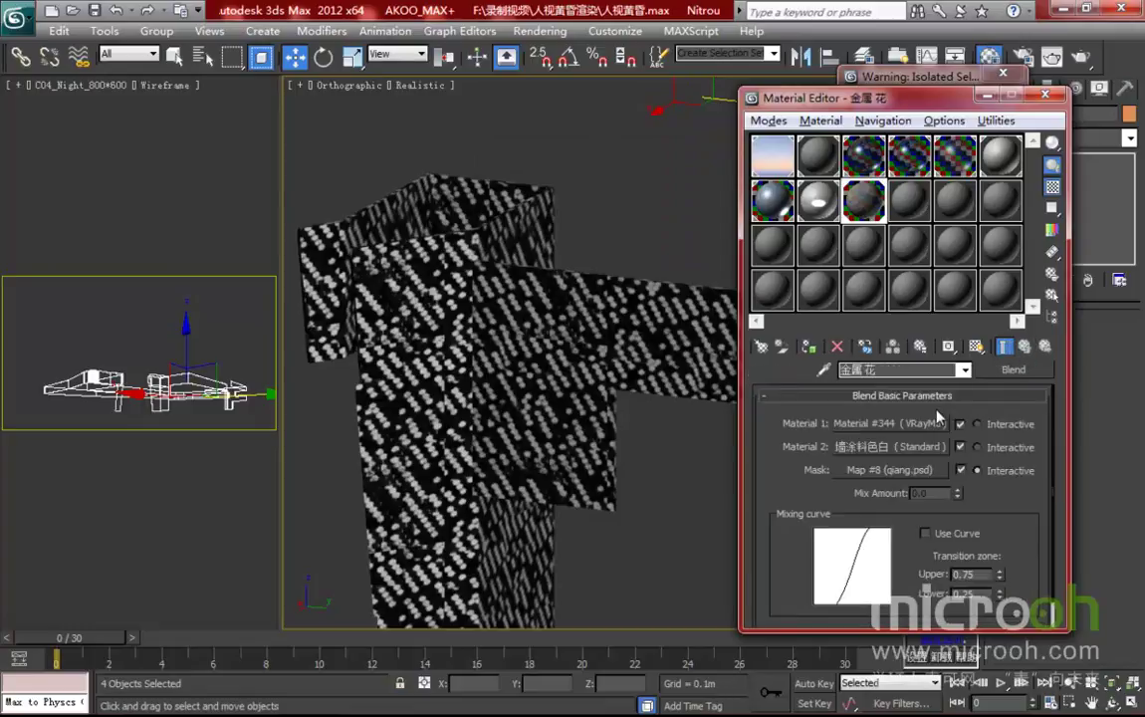
- Inspect Material 2 of the Blend, 墙涂料色白, and view its SC-0101.jpg diffuse image, then return to the Blend level
{"action": "left_click", "coordinate": [846, 446]}
{"action": "left_click_drag", "start_coordinate": [922, 443], "coordinate": [925, 506]}
{"action": "left_click", "coordinate": [882, 459]}
{"action": "left_click_drag", "start_coordinate": [965, 548], "coordinate": [964, 535]}
{"action": "scroll", "coordinate": [964, 535], "scroll_direction": "down", "scroll_amount": 1}
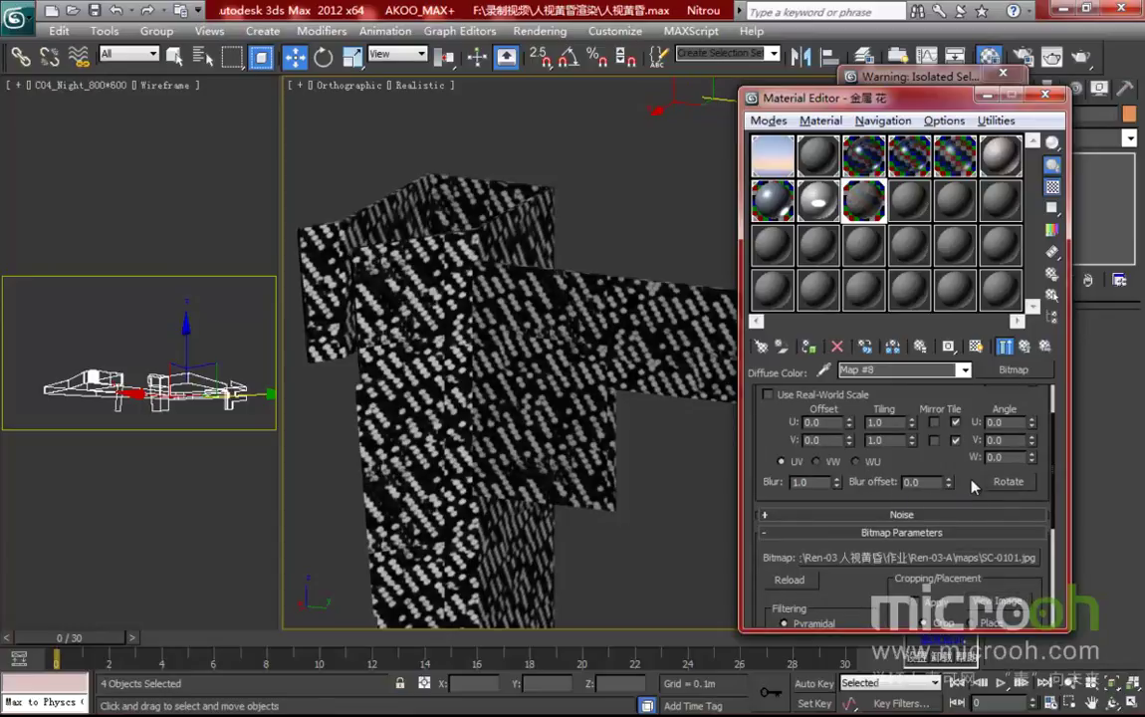
{"action": "left_click", "coordinate": [1001, 601]}
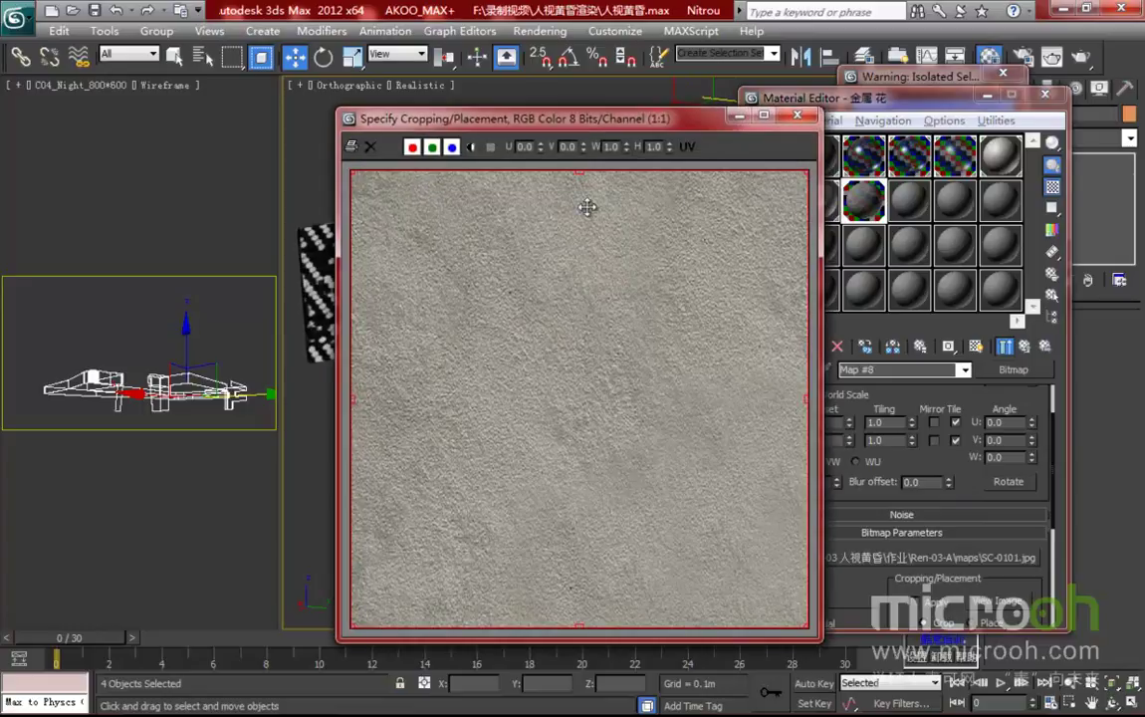
{"action": "left_click", "coordinate": [799, 117]}
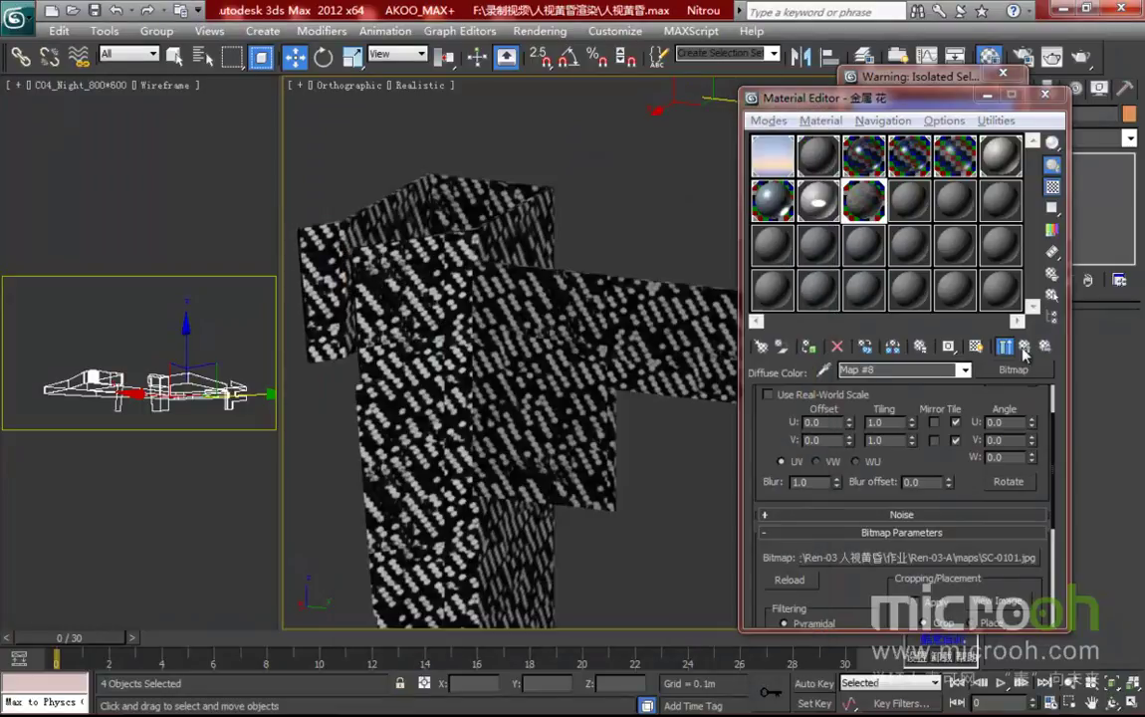
{"action": "left_click", "coordinate": [1024, 347]}
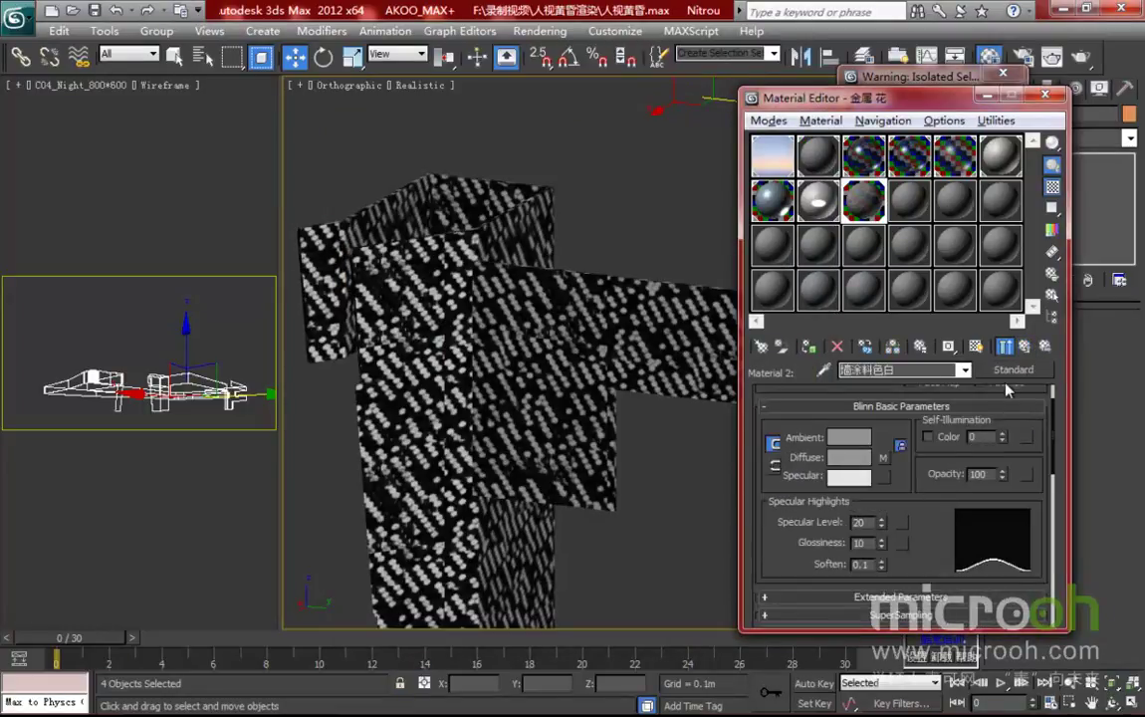
{"action": "left_click", "coordinate": [1025, 346]}
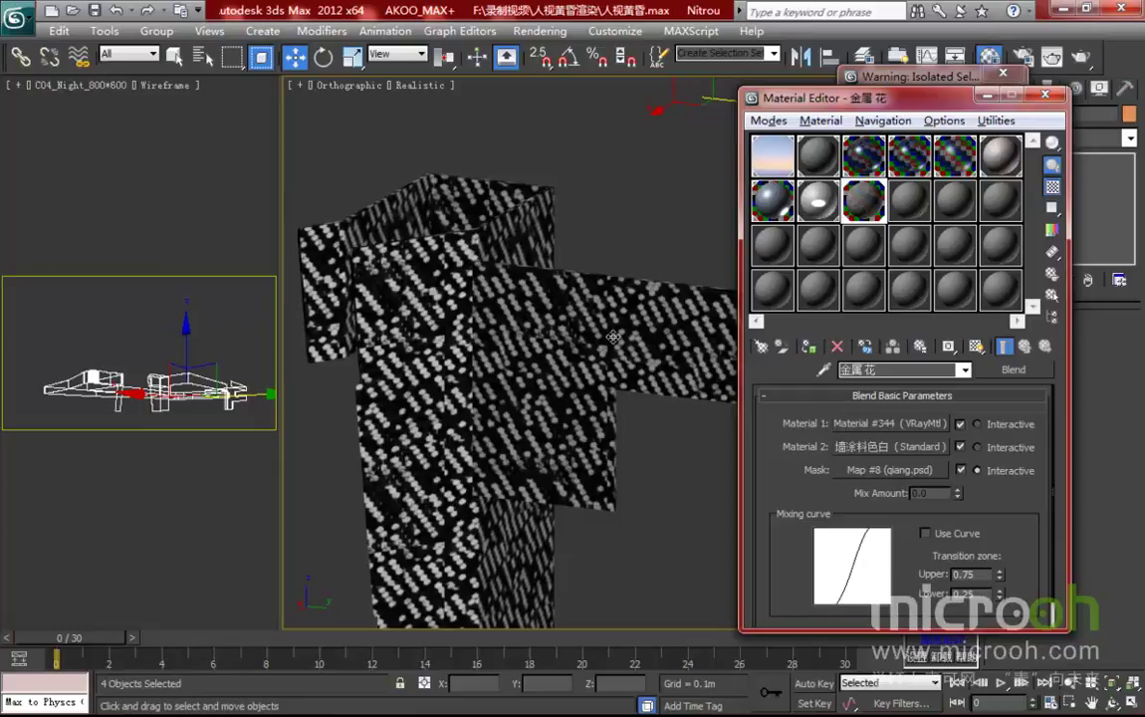
- Close the Material Editor and render a close-up of the isolated patterned facade bands in the orthographic view
{"action": "scroll", "coordinate": [617, 307], "scroll_direction": "up", "scroll_amount": 4}
{"action": "middle_click_drag", "start_coordinate": [554, 277], "coordinate": [566, 337]}
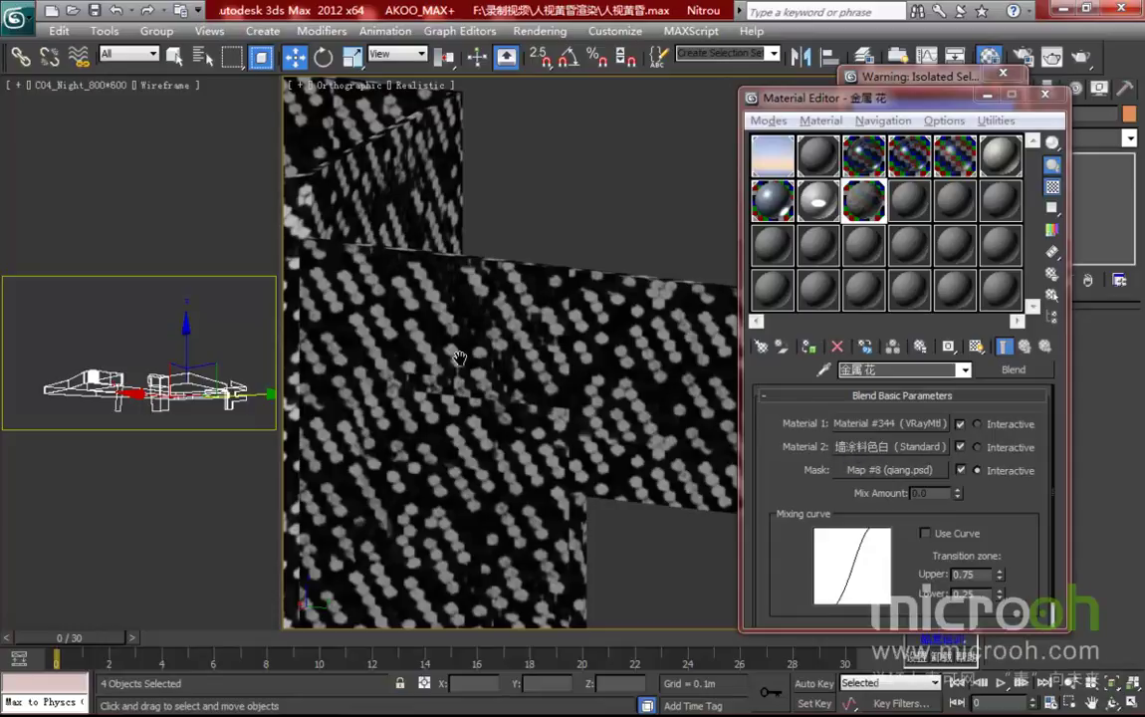
{"action": "middle_click_drag", "start_coordinate": [462, 352], "coordinate": [524, 298]}
{"action": "left_click", "coordinate": [1045, 94]}
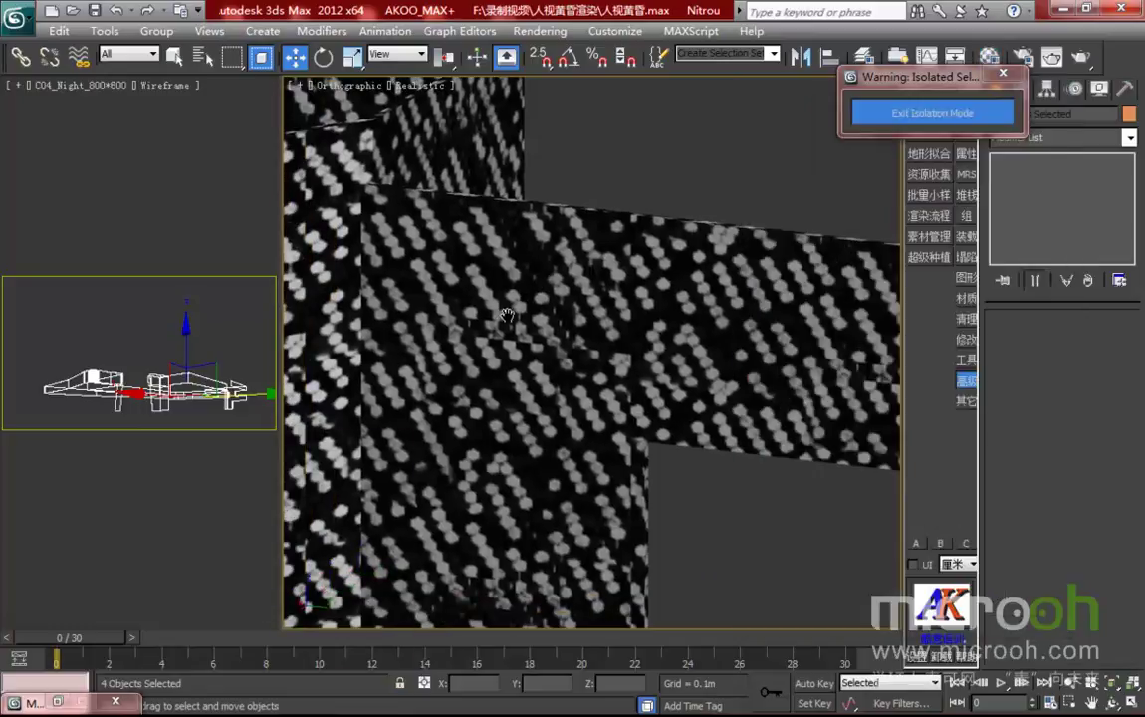
{"action": "scroll", "coordinate": [628, 318], "scroll_direction": "up", "scroll_amount": 3}
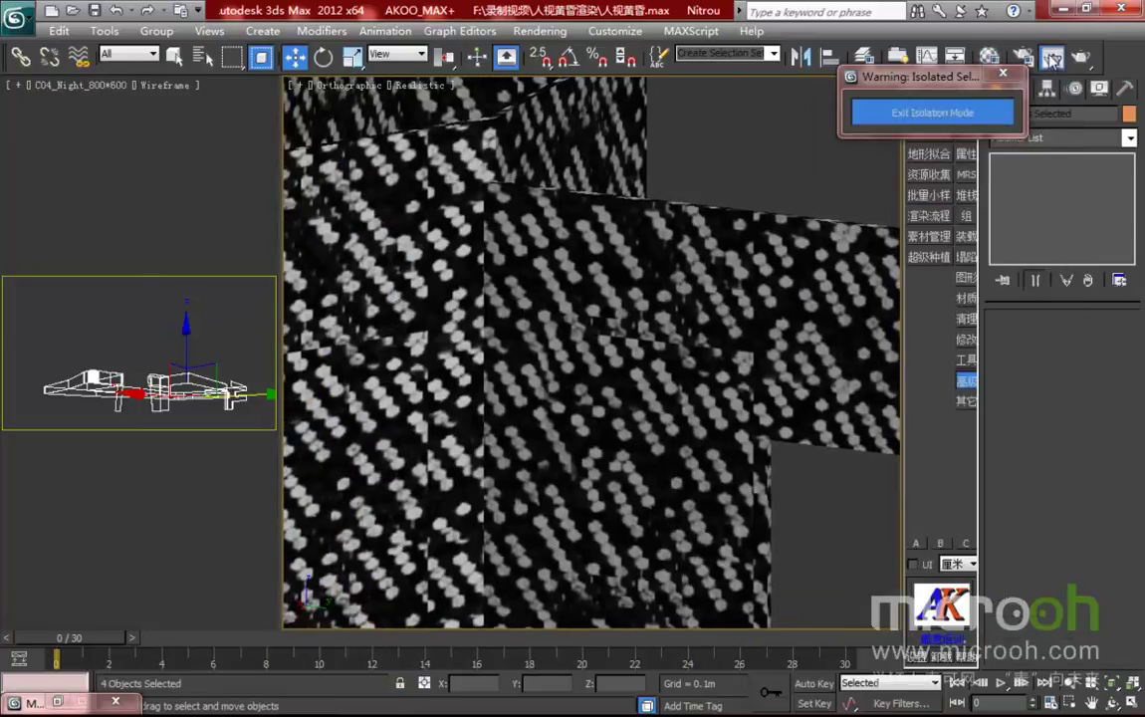
{"action": "left_click", "coordinate": [954, 57]}
{"action": "left_click", "coordinate": [812, 89]}
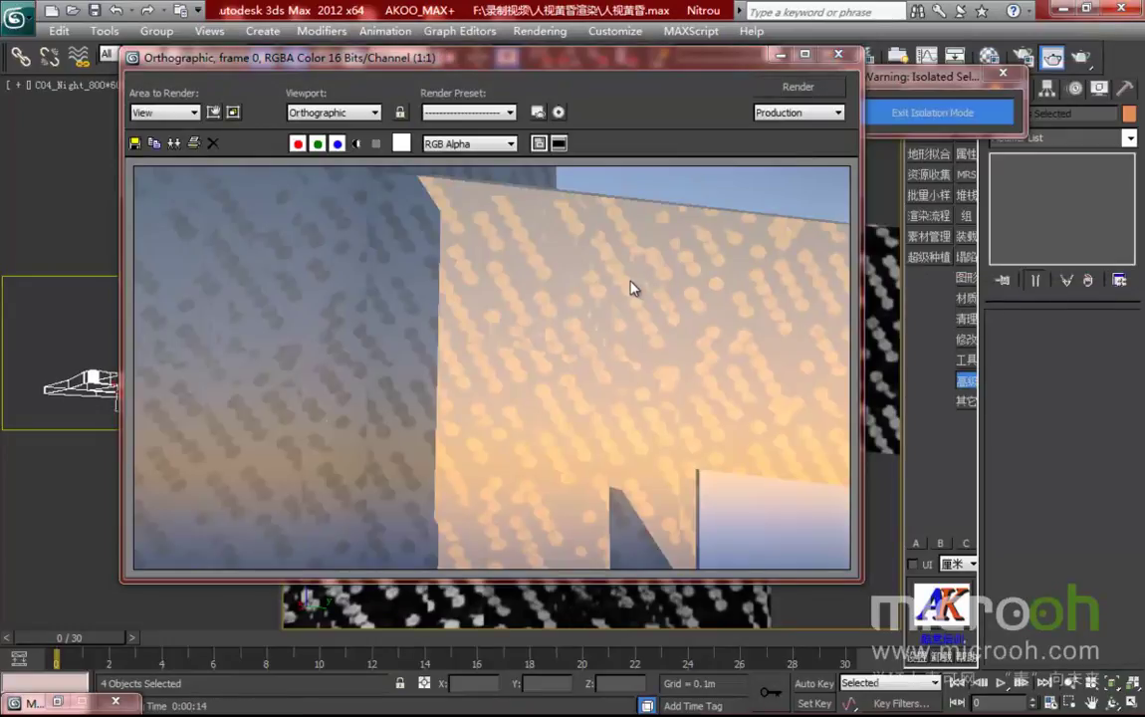
- Examine the rendered dot pattern and reflections on the sunlit and shaded facade faces at several magnifications
{"action": "scroll", "coordinate": [658, 324], "scroll_direction": "up", "scroll_amount": 2}
{"action": "middle_click_drag", "start_coordinate": [660, 281], "coordinate": [725, 450]}
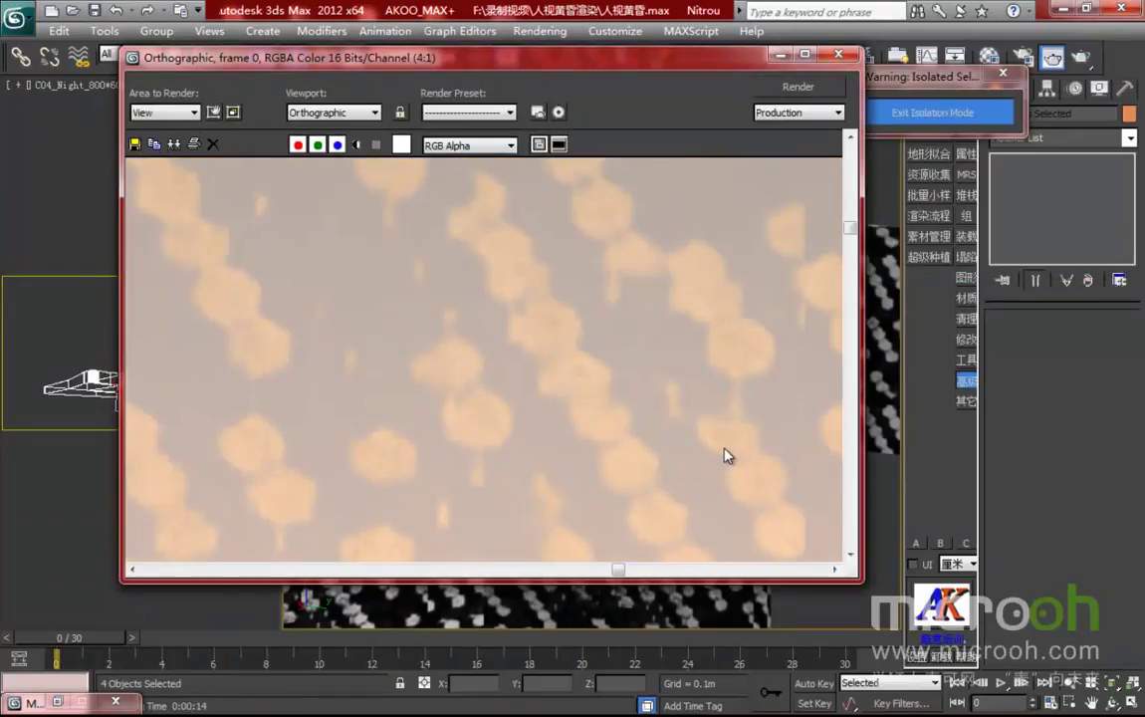
{"action": "scroll", "coordinate": [725, 450], "scroll_direction": "down", "scroll_amount": 1}
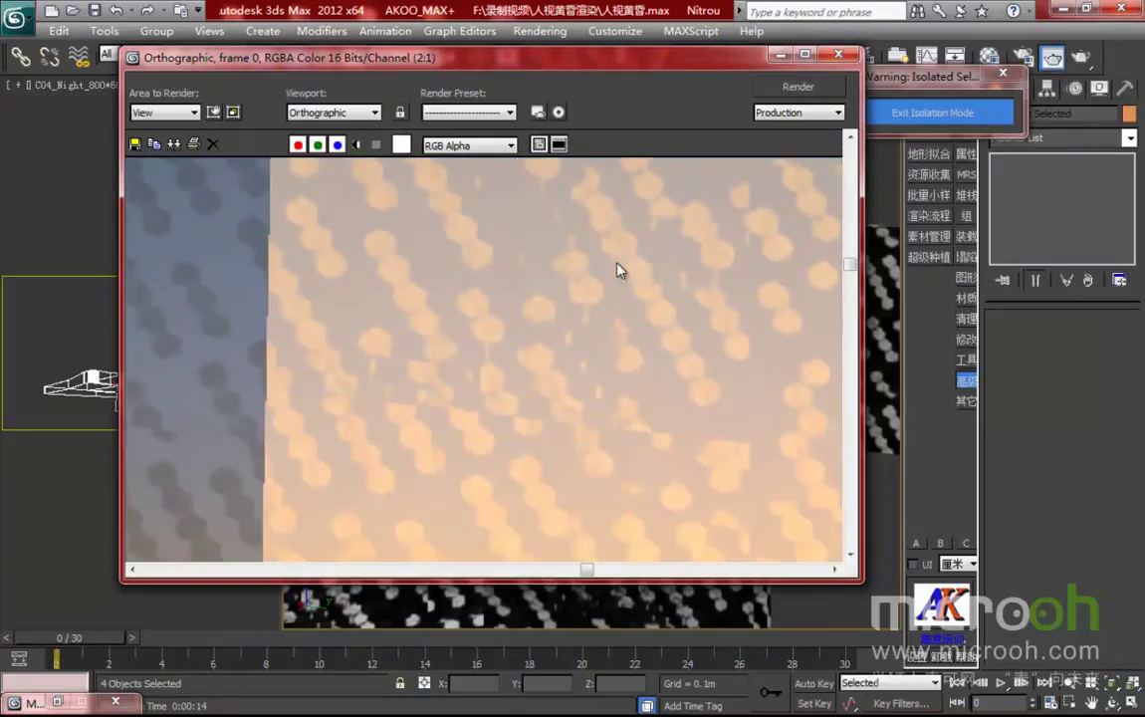
{"action": "scroll", "coordinate": [657, 409], "scroll_direction": "down", "scroll_amount": 2}
{"action": "scroll", "coordinate": [534, 397], "scroll_direction": "up", "scroll_amount": 1}
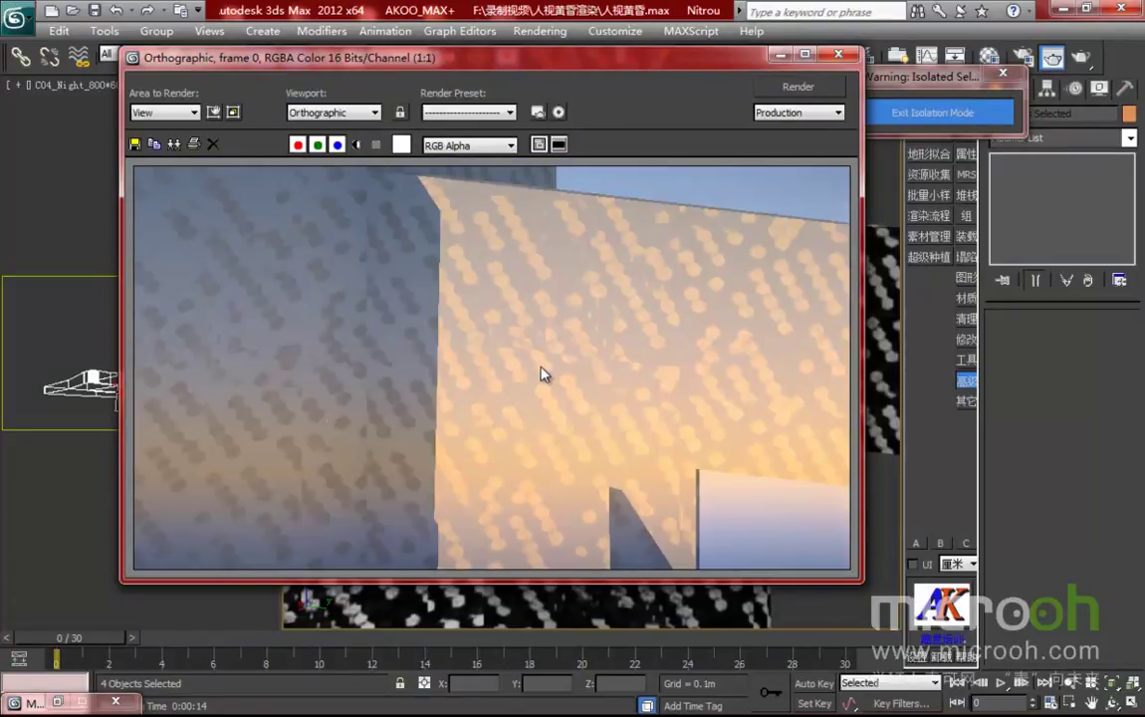
{"action": "scroll", "coordinate": [542, 373], "scroll_direction": "up", "scroll_amount": 1}
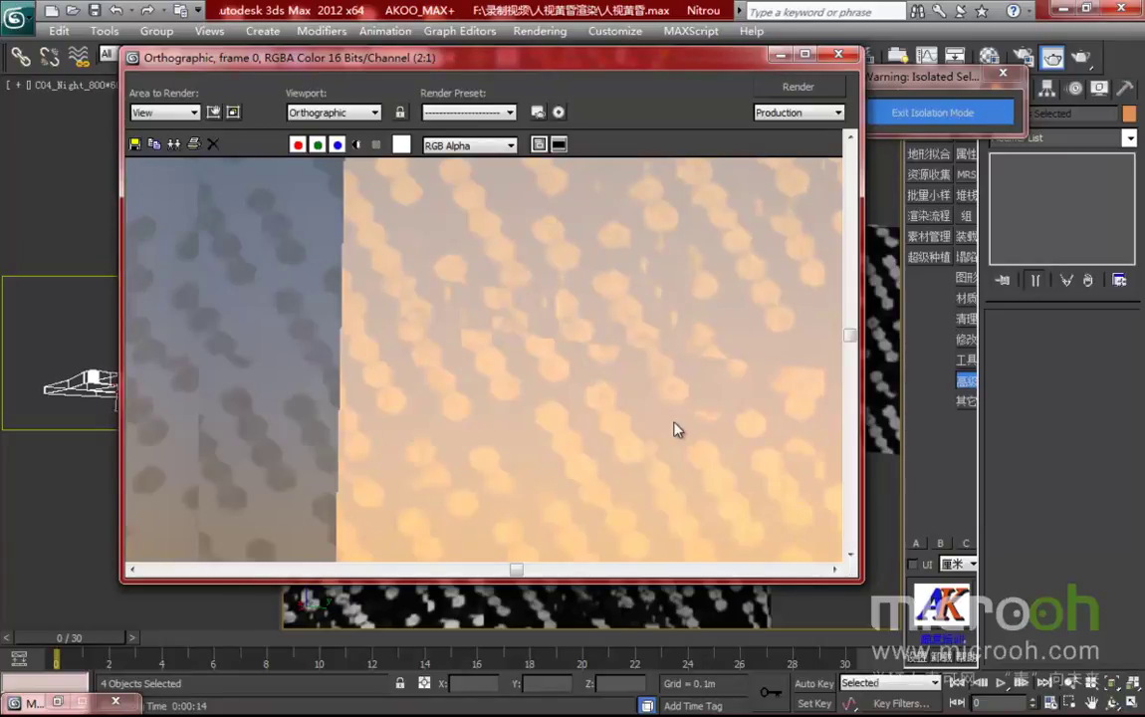
{"action": "scroll", "coordinate": [608, 419], "scroll_direction": "down", "scroll_amount": 2}
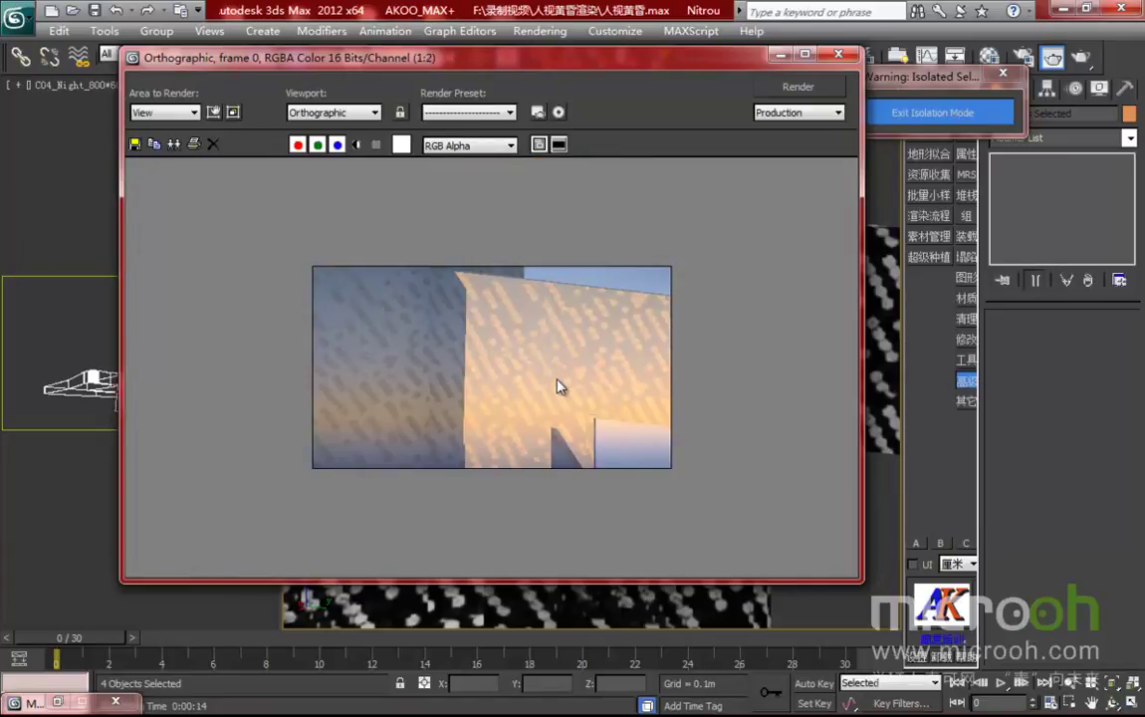
{"action": "scroll", "coordinate": [557, 387], "scroll_direction": "up", "scroll_amount": 1}
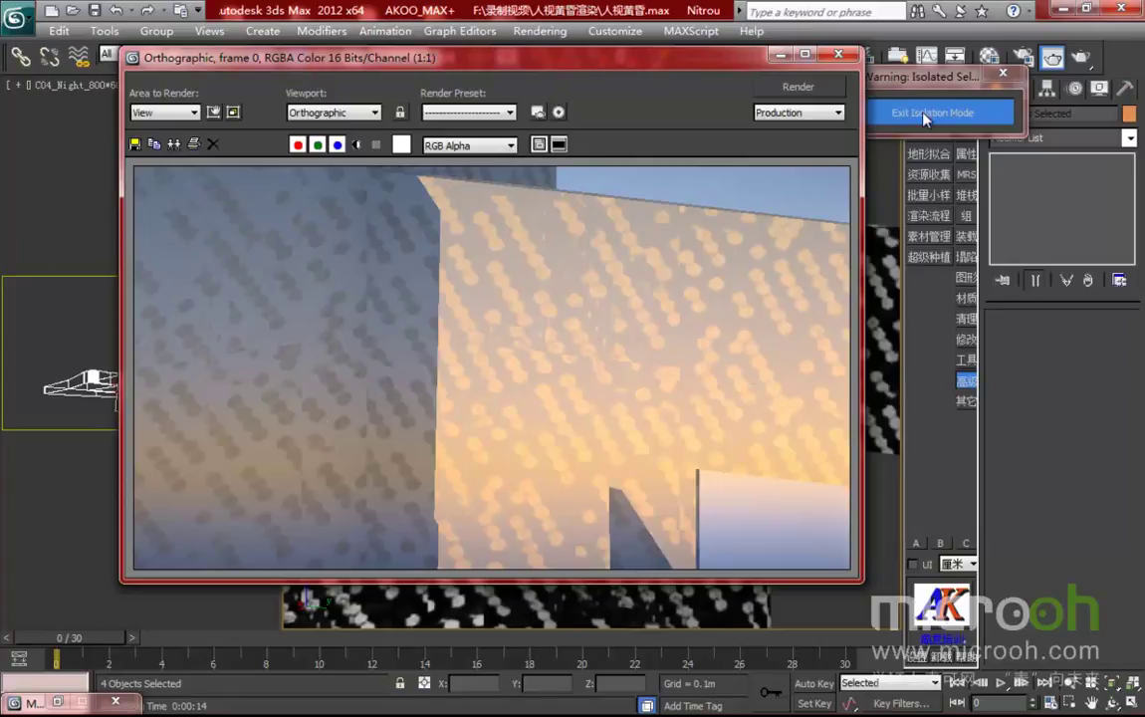
- Leave isolation mode and close the render window
{"action": "left_click", "coordinate": [828, 105]}
{"action": "left_click_drag", "start_coordinate": [716, 60], "coordinate": [606, 74]}
{"action": "left_click", "coordinate": [734, 69]}
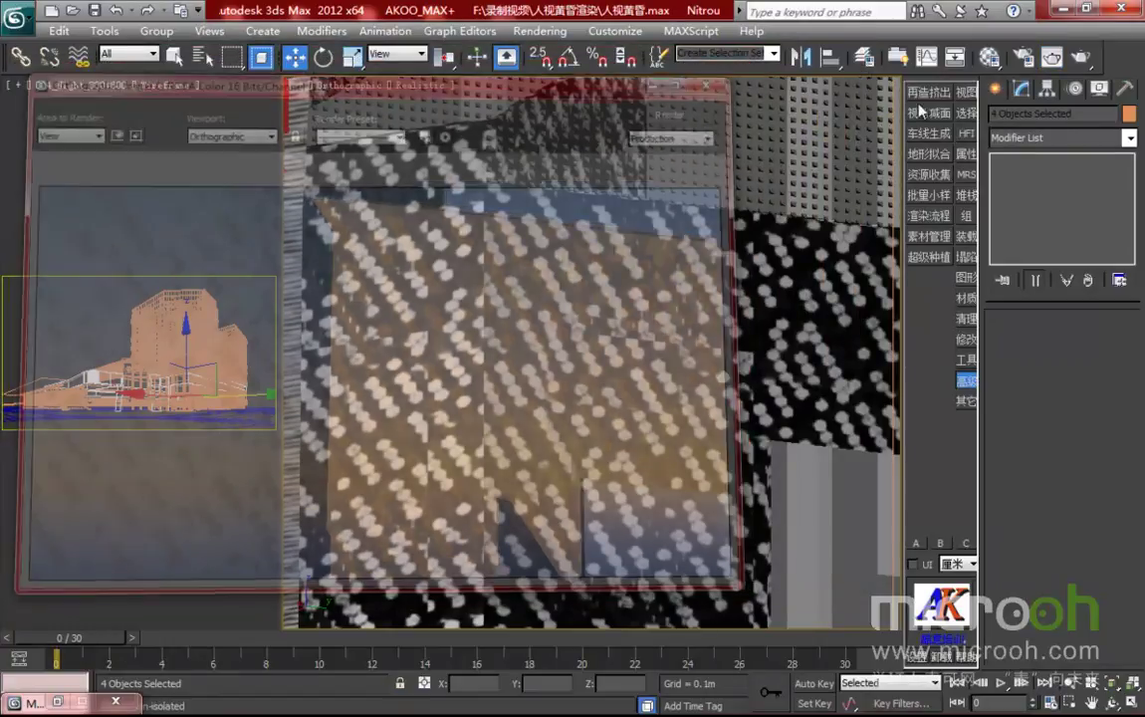
- Set the reflection colour of Material #344, Material 1 of the 金属 花 Blend, to a grey of value 111
{"action": "left_click", "coordinate": [989, 57]}
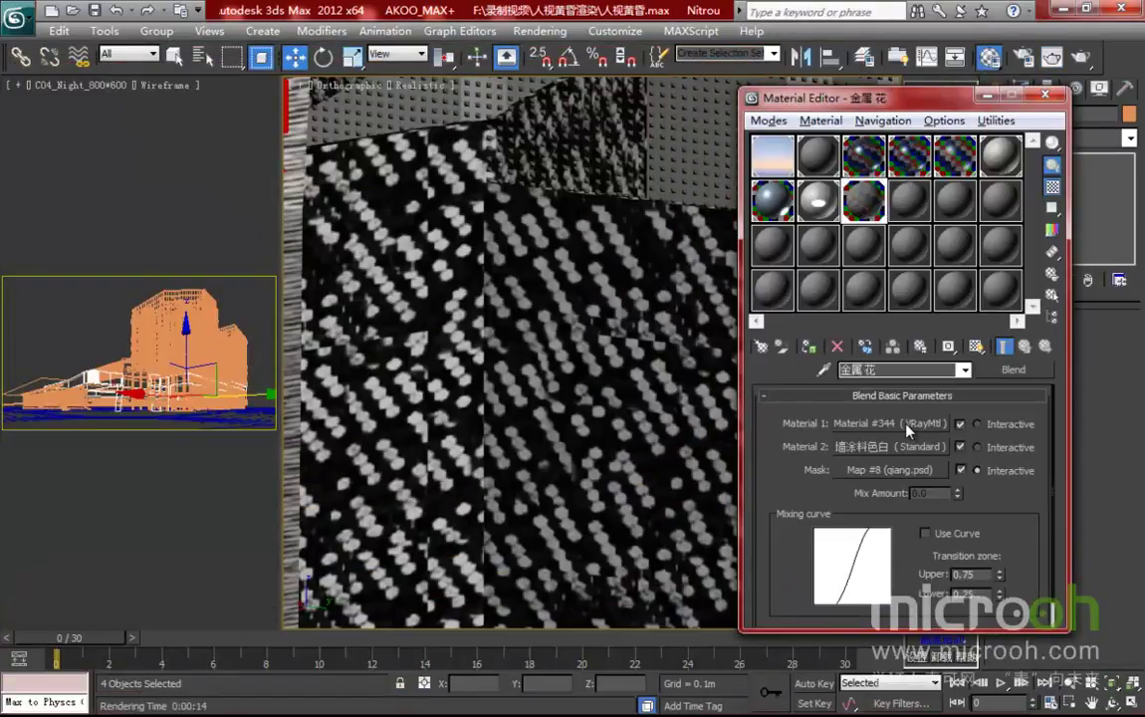
{"action": "left_click", "coordinate": [889, 423]}
{"action": "left_click", "coordinate": [885, 511]}
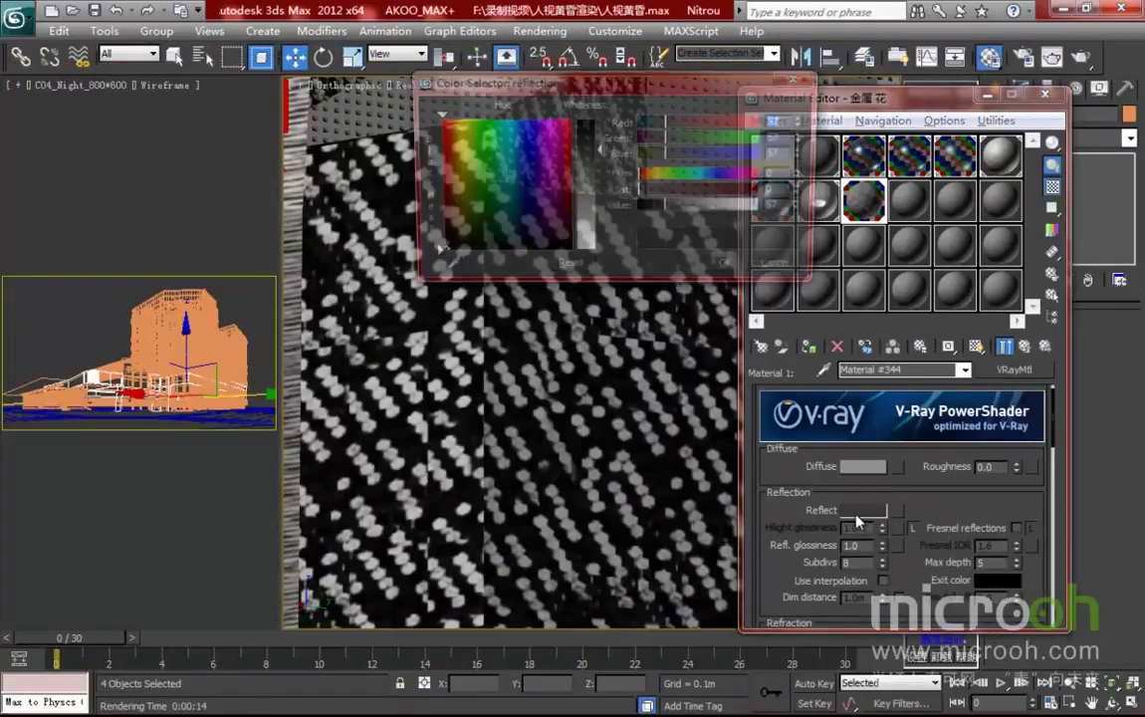
{"action": "left_click_drag", "start_coordinate": [598, 157], "coordinate": [620, 191]}
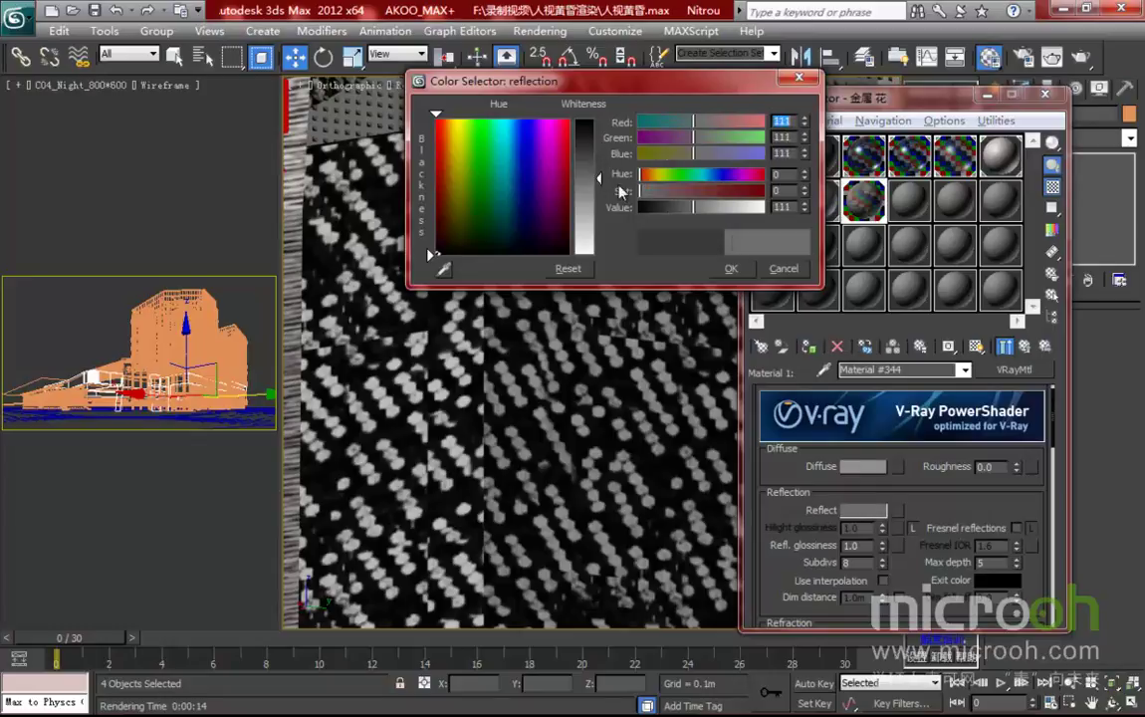
{"action": "left_click", "coordinate": [733, 270]}
- Check Material #344 in an enlarged sample preview, look through its remaining parameters, return to the Blend and close the Material Editor
{"action": "double_click", "coordinate": [868, 205]}
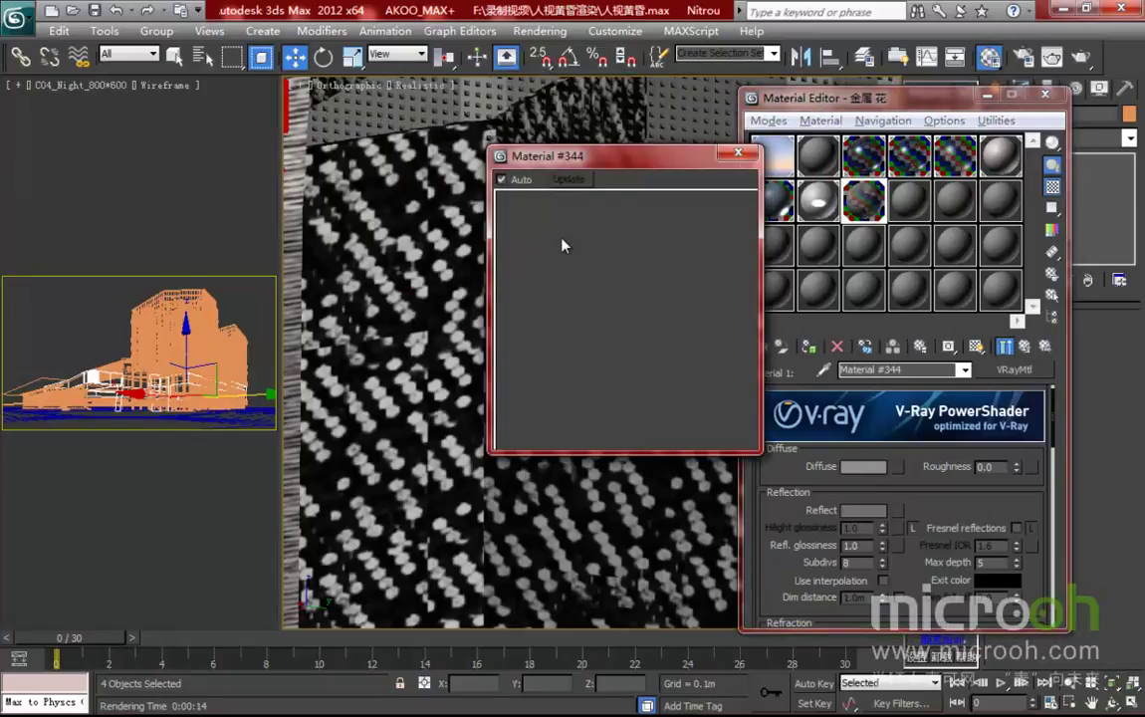
{"action": "left_click_drag", "start_coordinate": [611, 156], "coordinate": [527, 171]}
{"action": "left_click", "coordinate": [651, 166]}
{"action": "left_click_drag", "start_coordinate": [935, 498], "coordinate": [937, 380]}
{"action": "left_click", "coordinate": [1031, 346]}
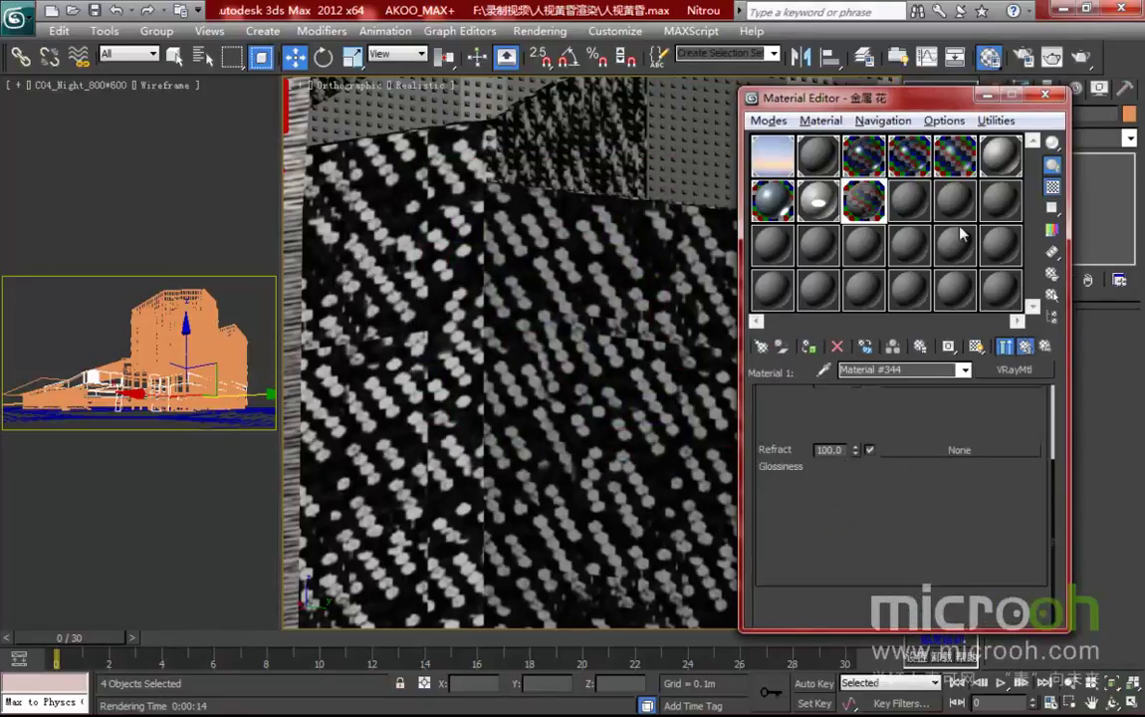
{"action": "left_click_drag", "start_coordinate": [860, 106], "coordinate": [971, 137]}
{"action": "left_click", "coordinate": [1094, 132]}
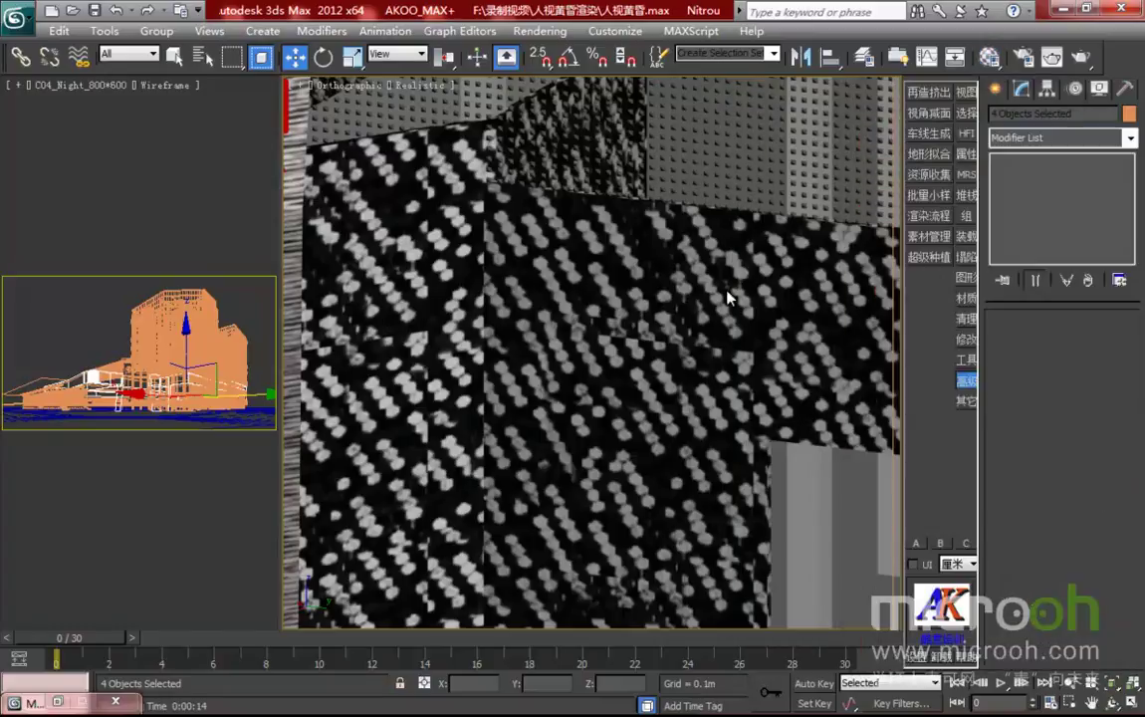